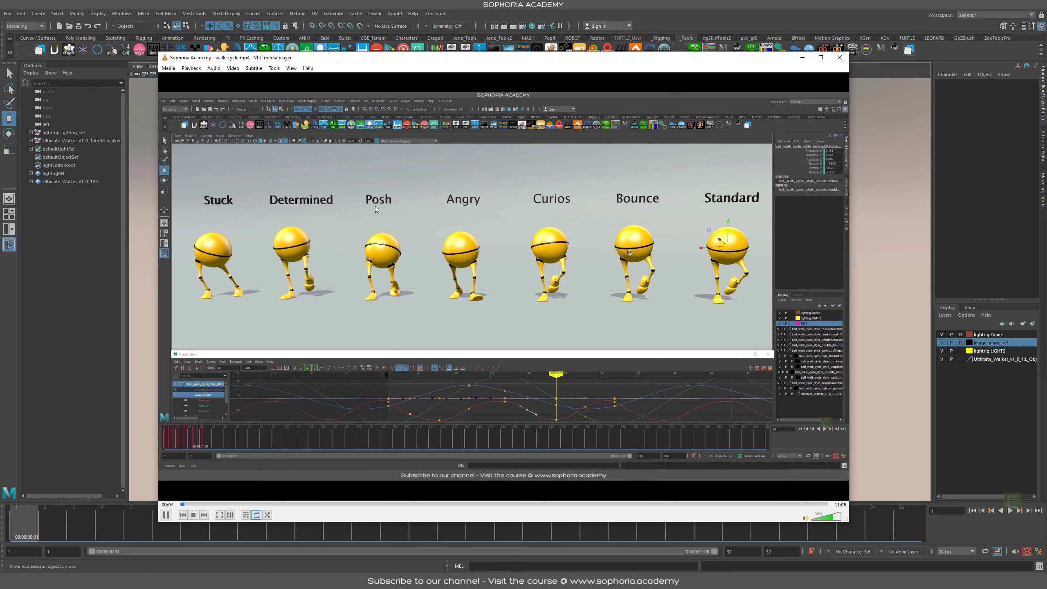
Step: Review the walk-cycle style examples in the walk_cycle.mp4 reference video, skipping ahead to other angles, and put the player away
{"action": "key", "text": "space"}
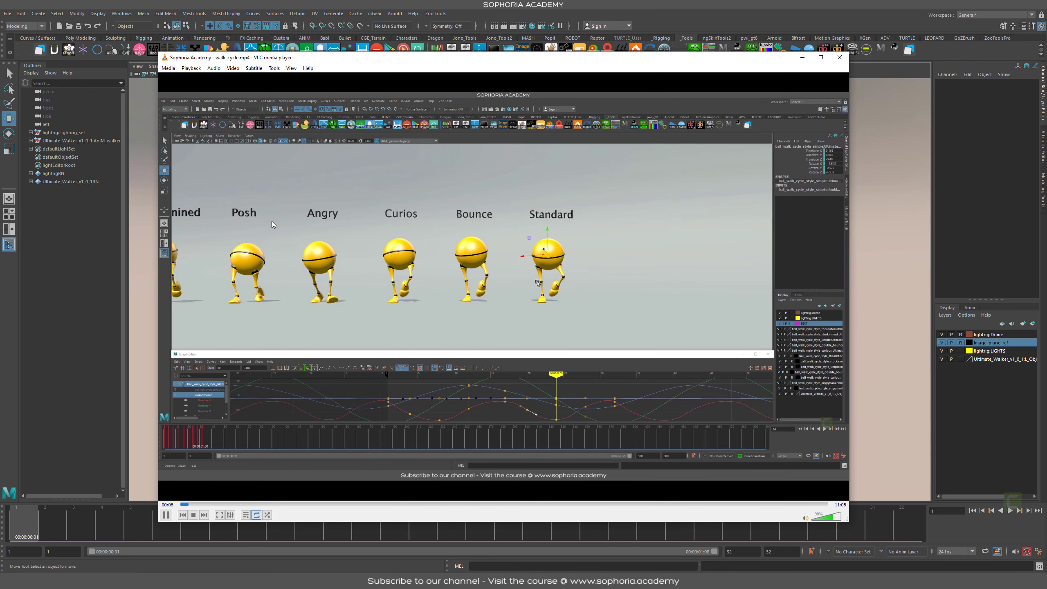
{"action": "left_click_drag", "start_coordinate": [191, 505], "coordinate": [270, 504]}
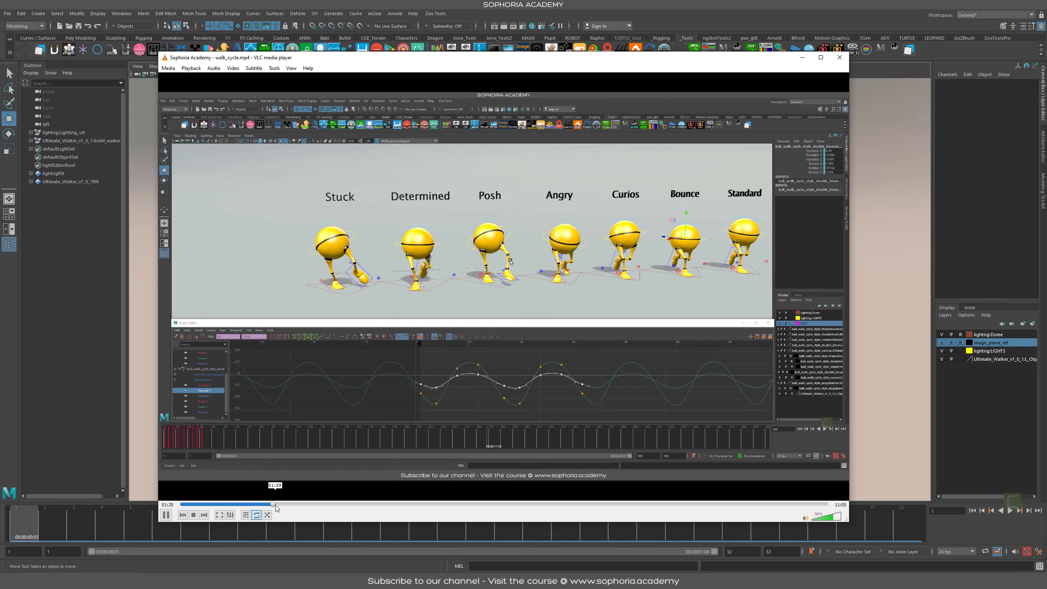
{"action": "left_click", "coordinate": [287, 505]}
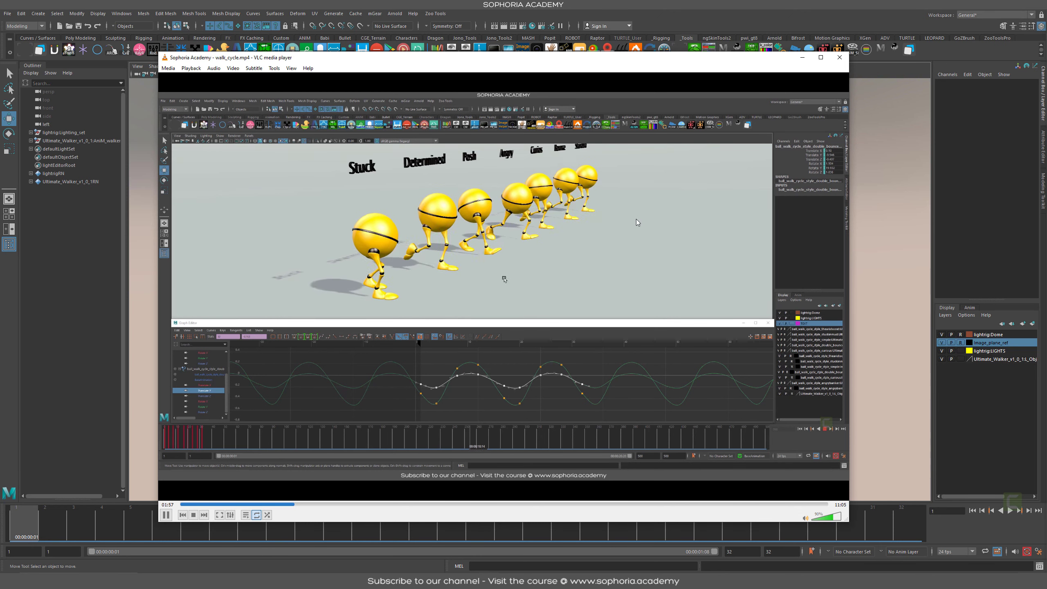
{"action": "key", "text": "space"}
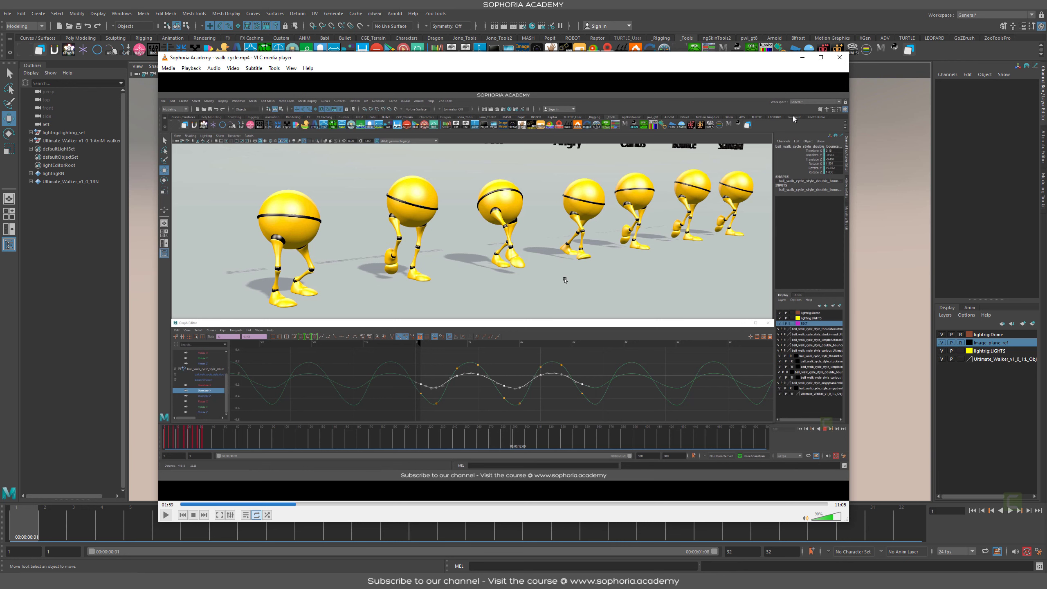
{"action": "left_click", "coordinate": [802, 57]}
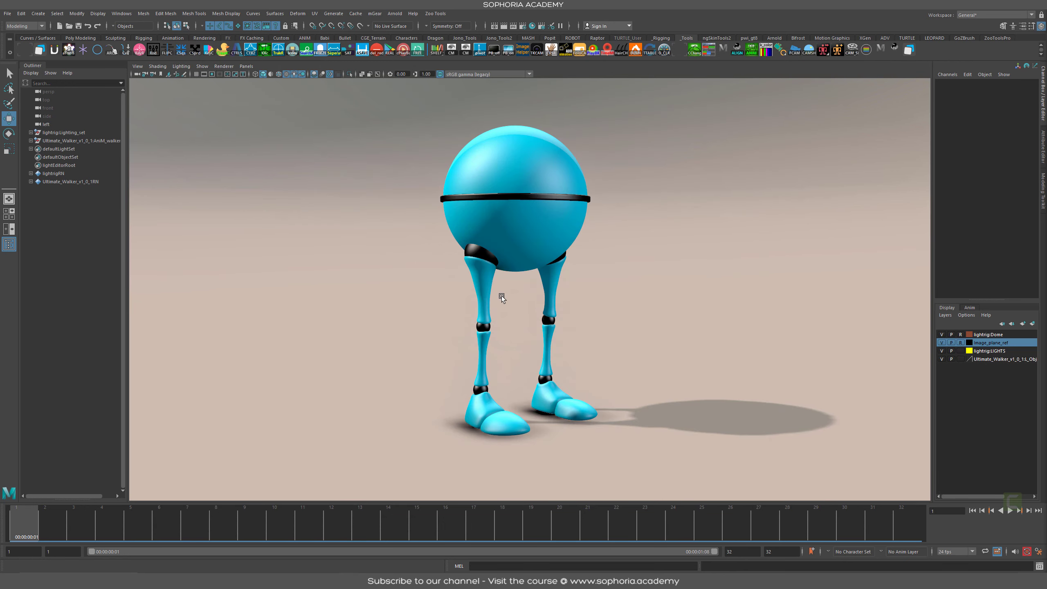
Step: Show the NURBS control curves of the blue walker rig in the viewport
{"action": "mouse_move", "coordinate": [597, 281]}
{"action": "left_mouse_down", "text": "alt"}
{"action": "mouse_move", "coordinate": [552, 259]}
{"action": "mouse_move", "coordinate": [489, 311]}
{"action": "mouse_move", "coordinate": [605, 268]}
{"action": "left_mouse_up", "text": "alt"}
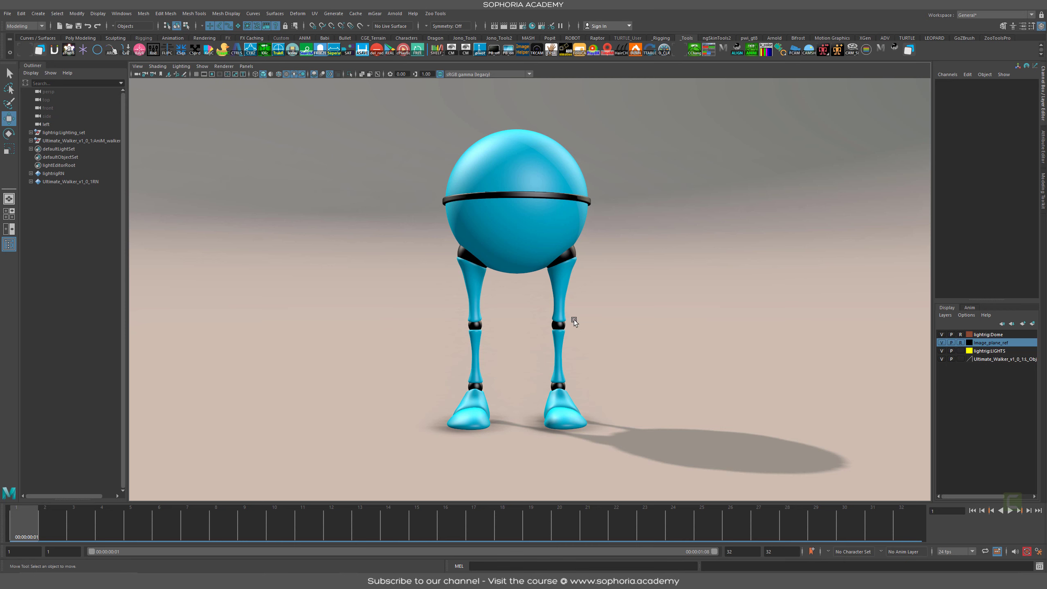
{"action": "left_click_drag", "start_coordinate": [575, 322], "coordinate": [559, 315], "text": "alt"}
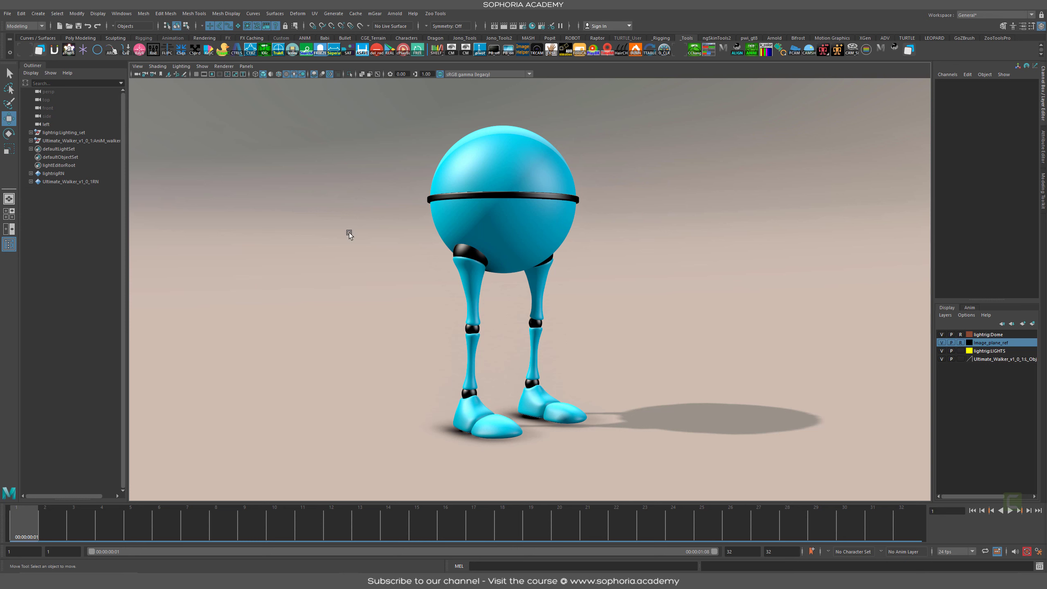
{"action": "left_click_drag", "start_coordinate": [643, 384], "coordinate": [620, 372], "text": "alt"}
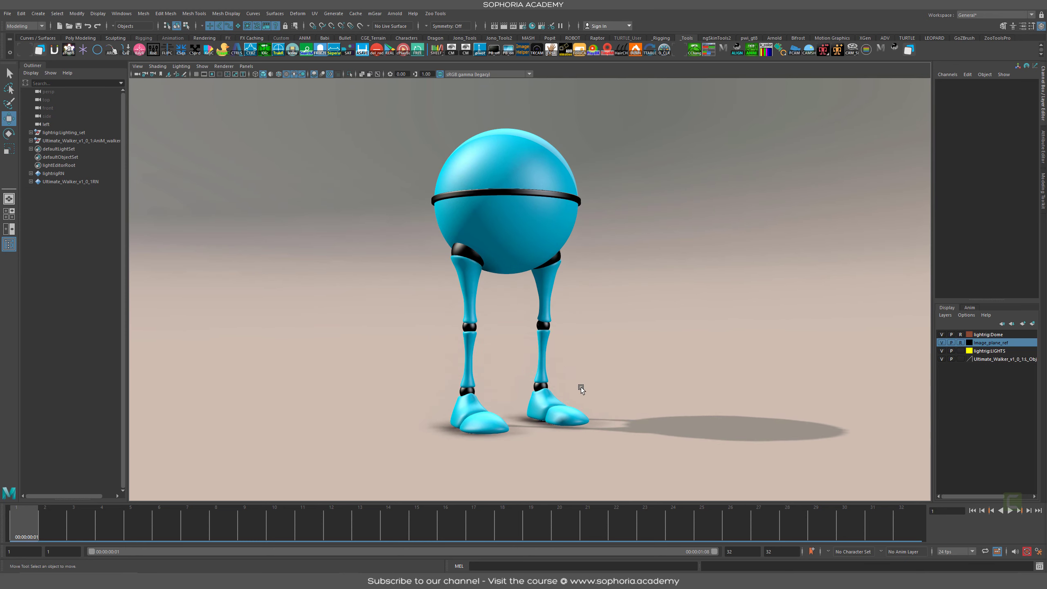
{"action": "key", "text": "alt+1"}
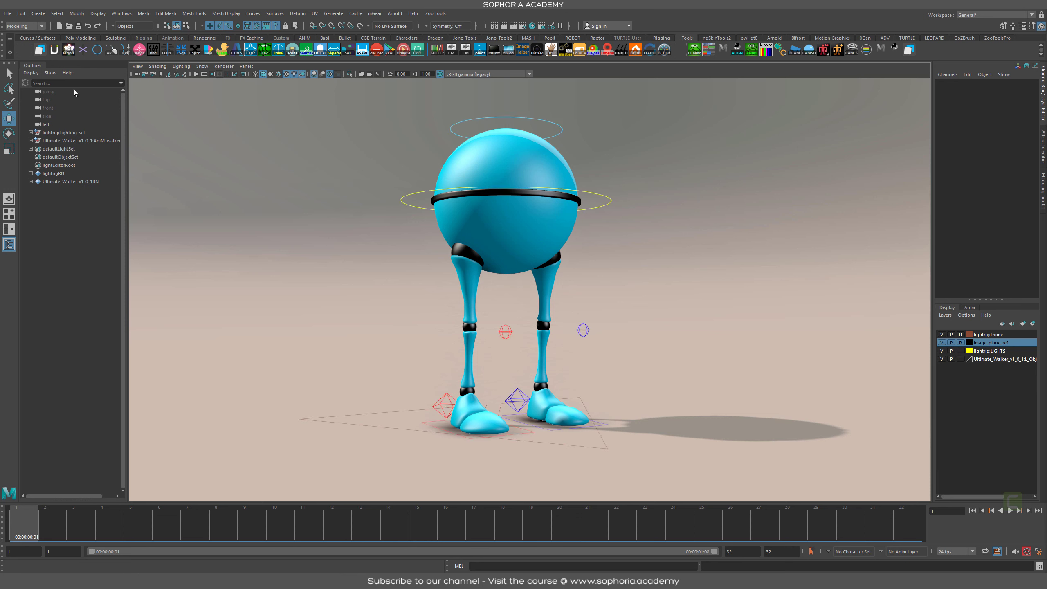
{"action": "left_click", "coordinate": [201, 66]}
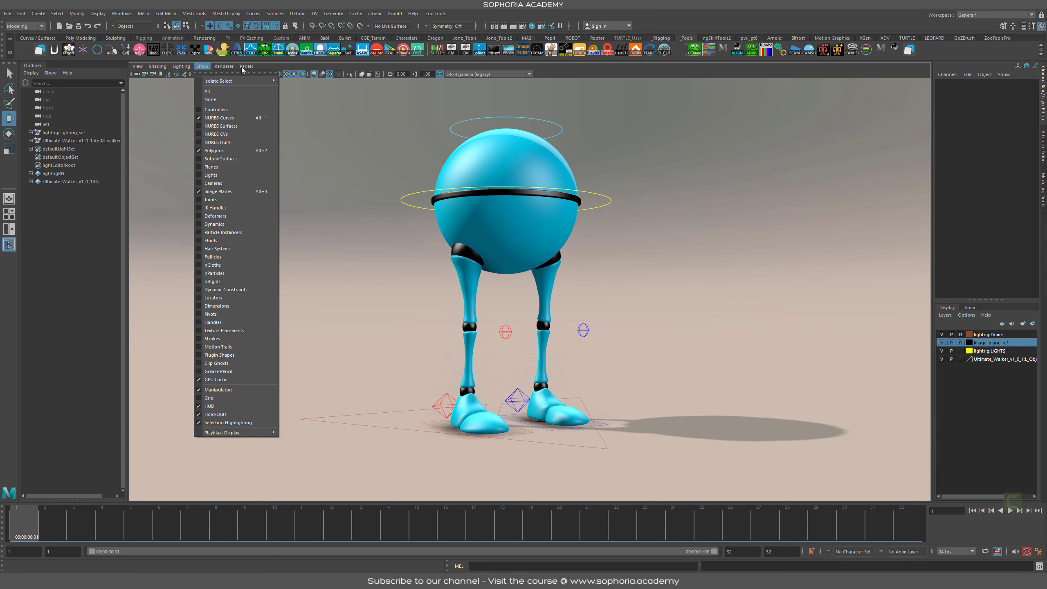
{"action": "left_click_drag", "start_coordinate": [750, 359], "coordinate": [692, 356], "text": "alt"}
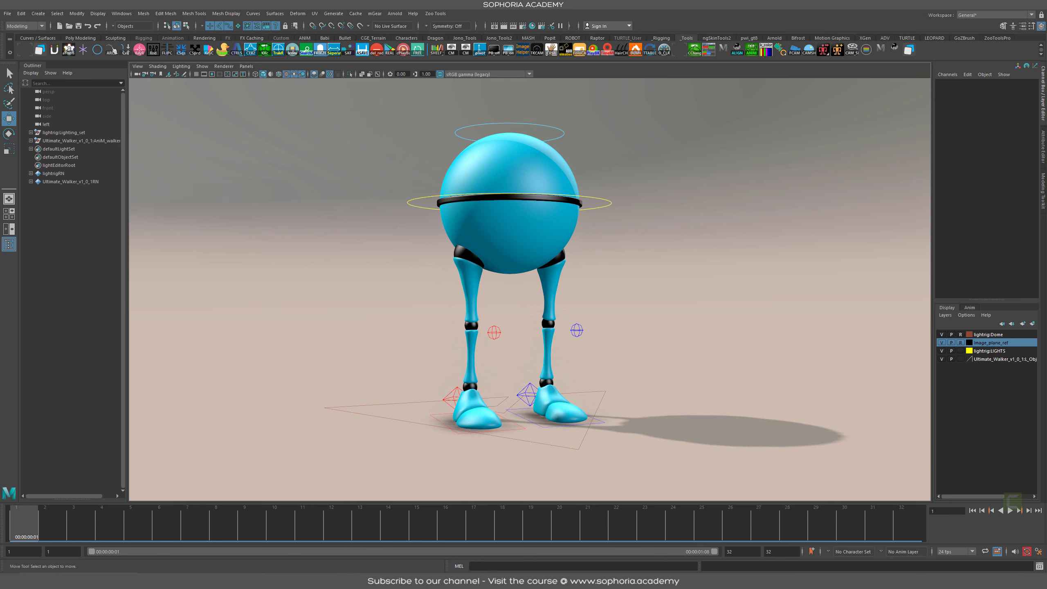
Step: Switch to the browser and look through the Ultimate Rigs for FREE page on Behance, down to the Ultimate Walker rig
{"action": "key", "text": "alt+Tab"}
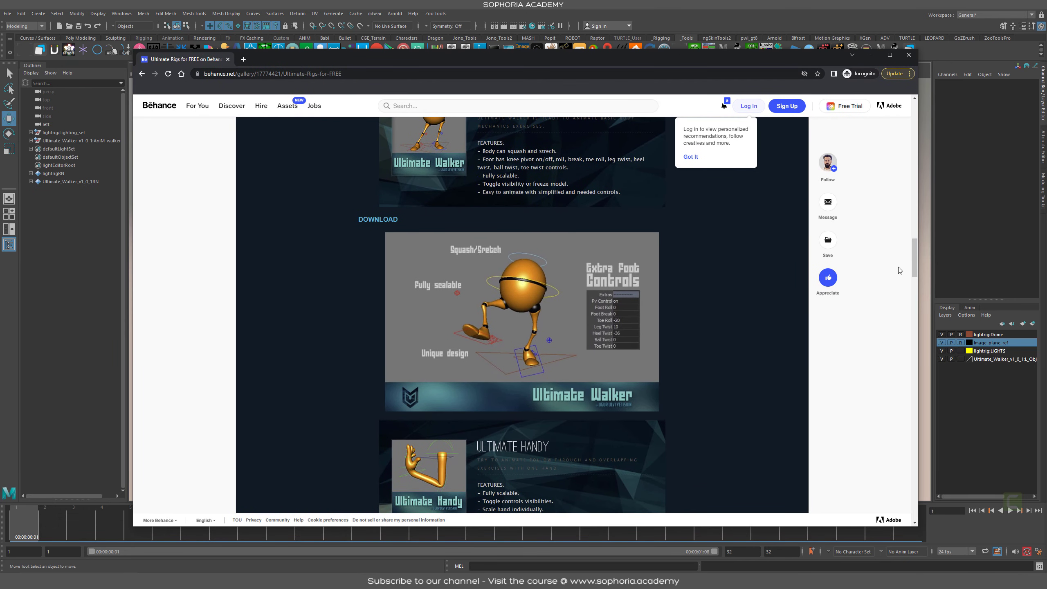
{"action": "left_click_drag", "start_coordinate": [915, 259], "coordinate": [919, 116]}
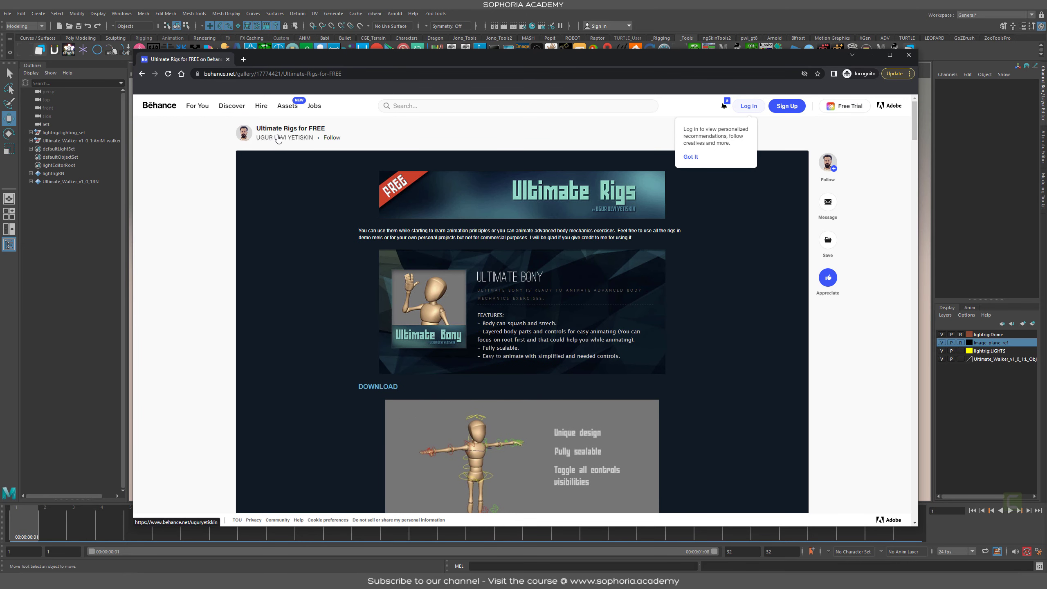
{"action": "mouse_move", "coordinate": [274, 143]}
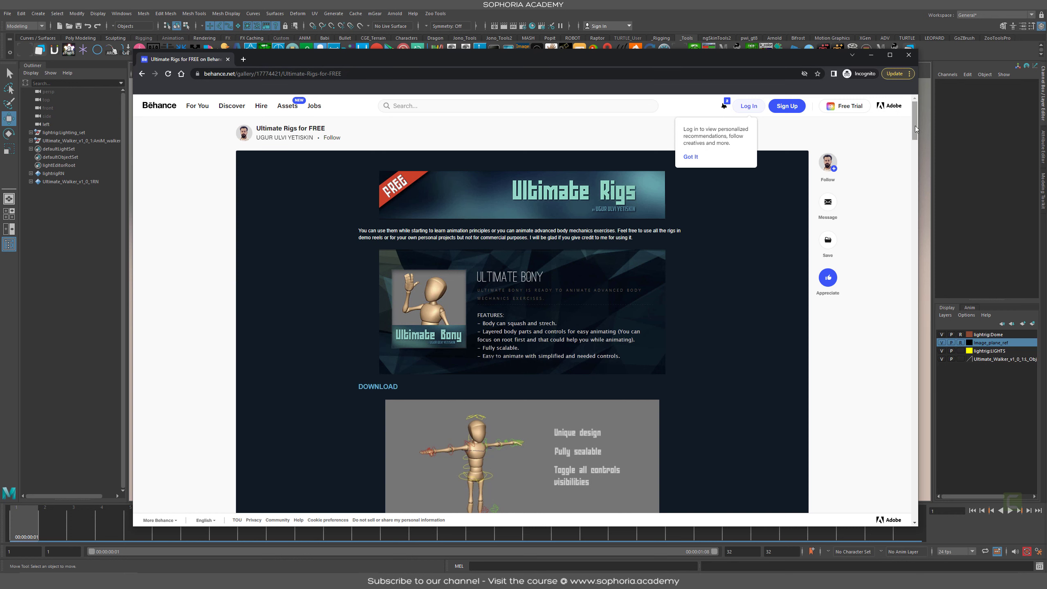
{"action": "scroll", "coordinate": [658, 183], "scroll_direction": "down", "scroll_amount": 6}
{"action": "scroll", "coordinate": [546, 307], "scroll_direction": "up", "scroll_amount": 2}
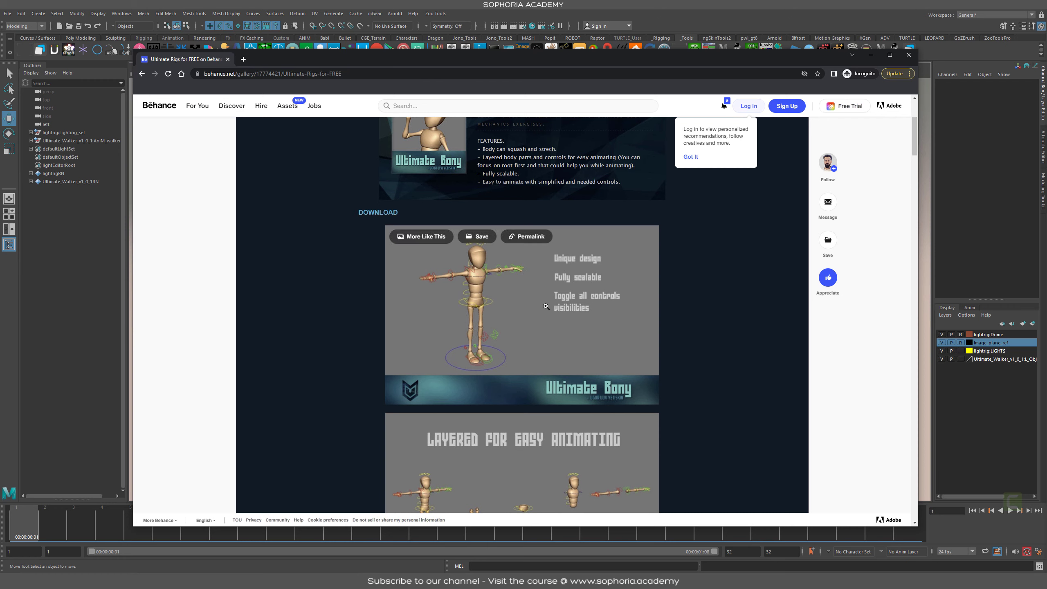
{"action": "scroll", "coordinate": [546, 306], "scroll_direction": "down", "scroll_amount": 3}
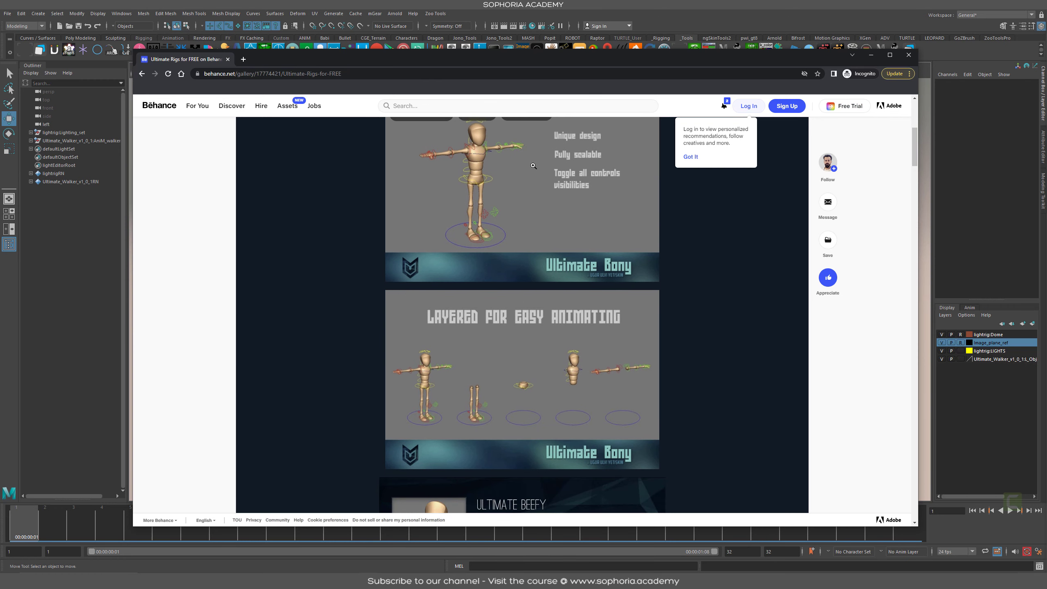
{"action": "scroll", "coordinate": [474, 231], "scroll_direction": "up", "scroll_amount": 2}
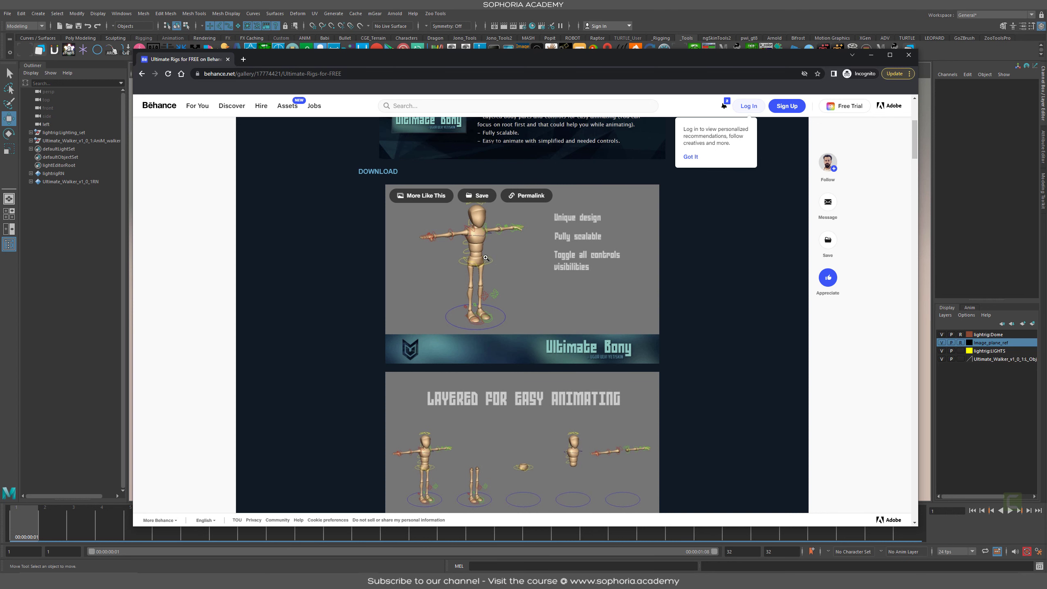
{"action": "scroll", "coordinate": [526, 347], "scroll_direction": "up", "scroll_amount": 7}
{"action": "scroll", "coordinate": [484, 317], "scroll_direction": "down", "scroll_amount": 6}
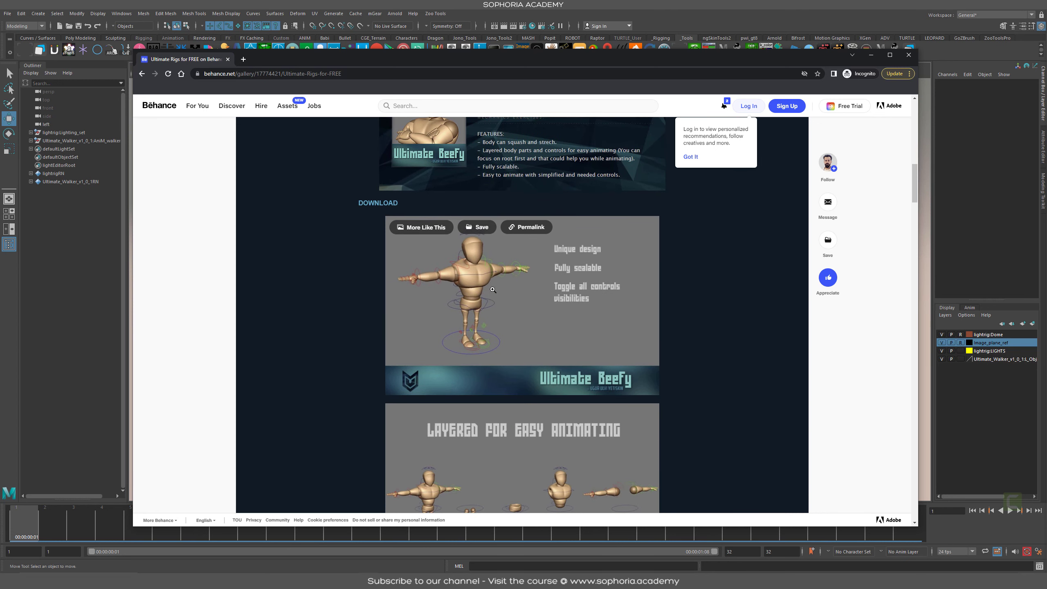
{"action": "scroll", "coordinate": [464, 277], "scroll_direction": "down", "scroll_amount": 20}
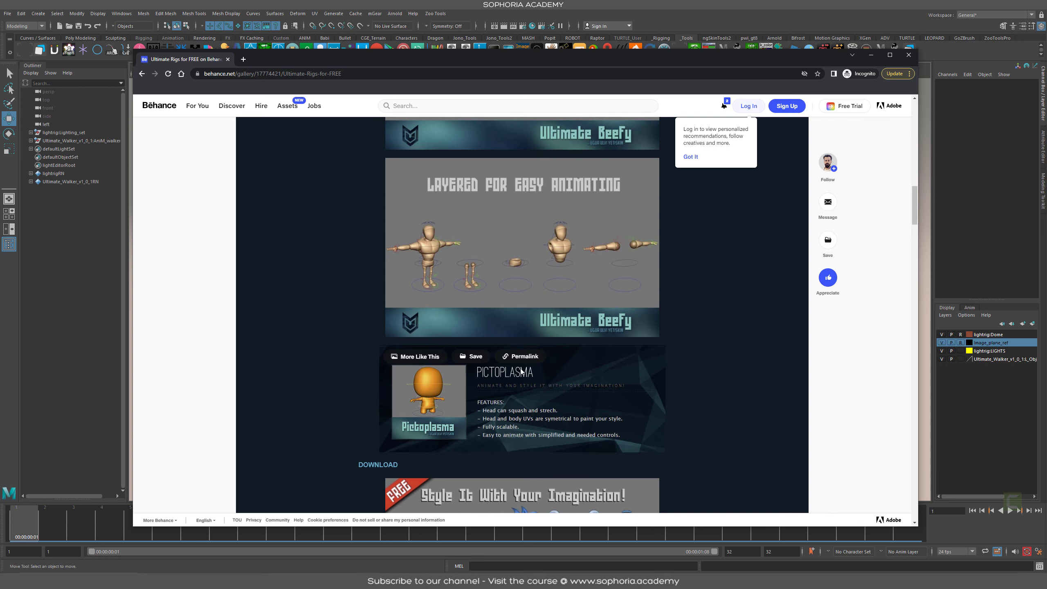
{"action": "scroll", "coordinate": [510, 376], "scroll_direction": "down", "scroll_amount": 3}
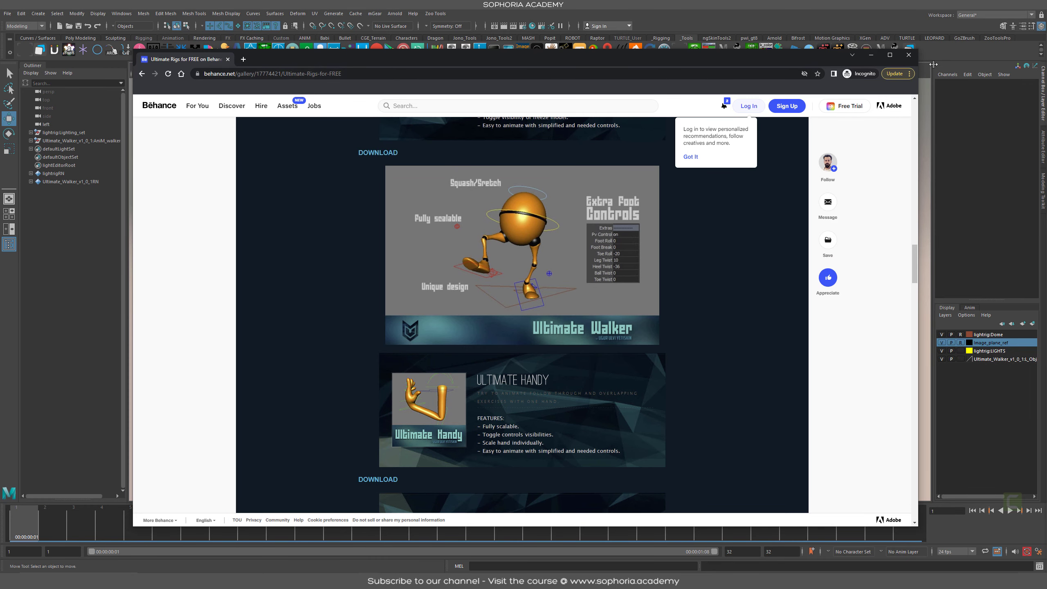
{"action": "left_click", "coordinate": [872, 55]}
Step: Inspect the scene's referenced files in the Reference Editor, checking the Ultimate Walker and light rig entries
{"action": "left_click_drag", "start_coordinate": [576, 411], "coordinate": [630, 374], "text": "alt"}
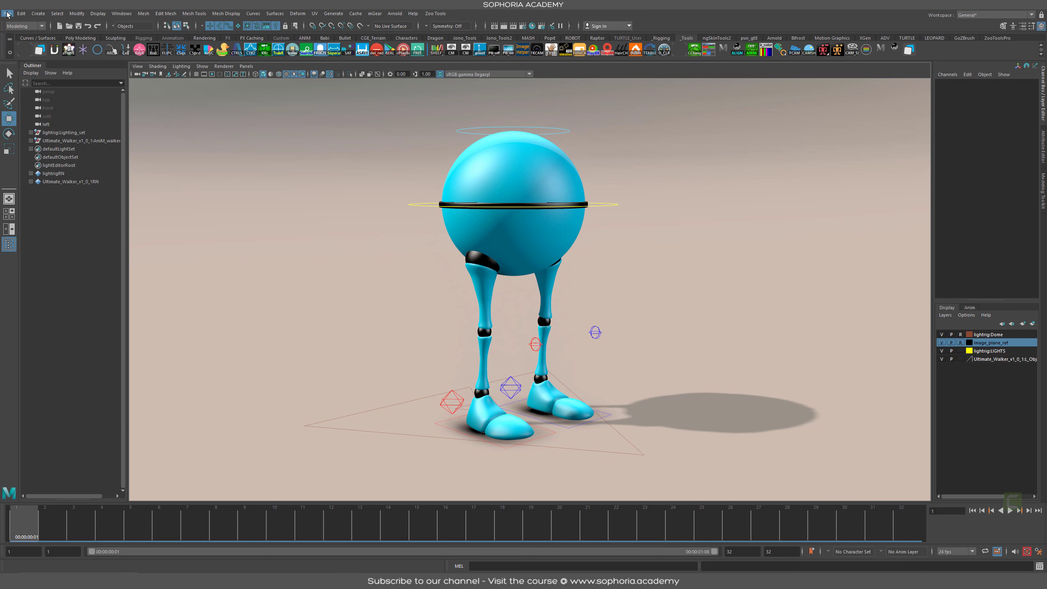
{"action": "left_click", "coordinate": [8, 14]}
{"action": "left_click", "coordinate": [37, 225]}
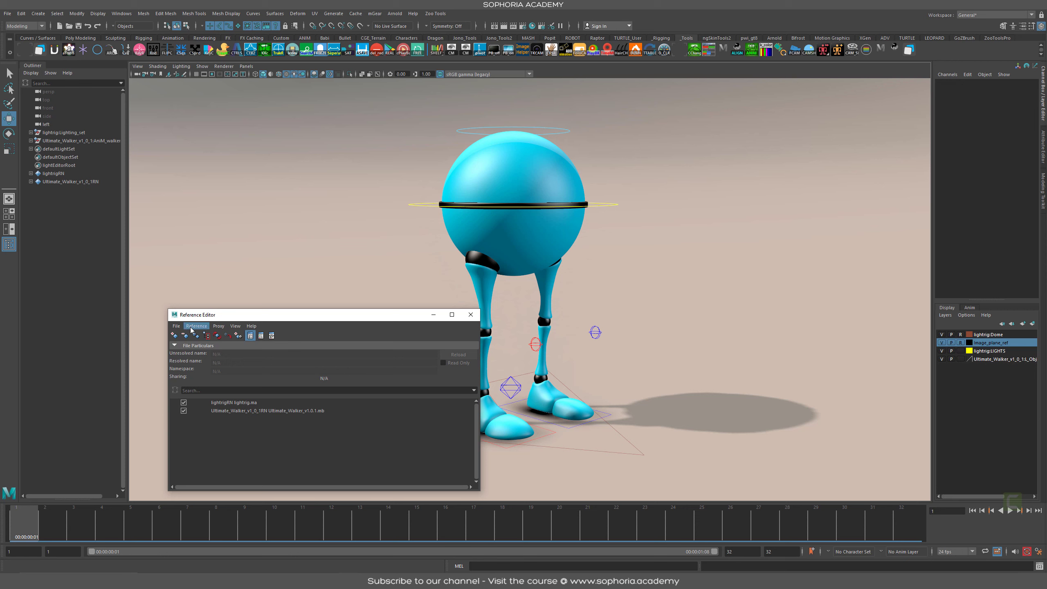
{"action": "left_click", "coordinate": [176, 326]}
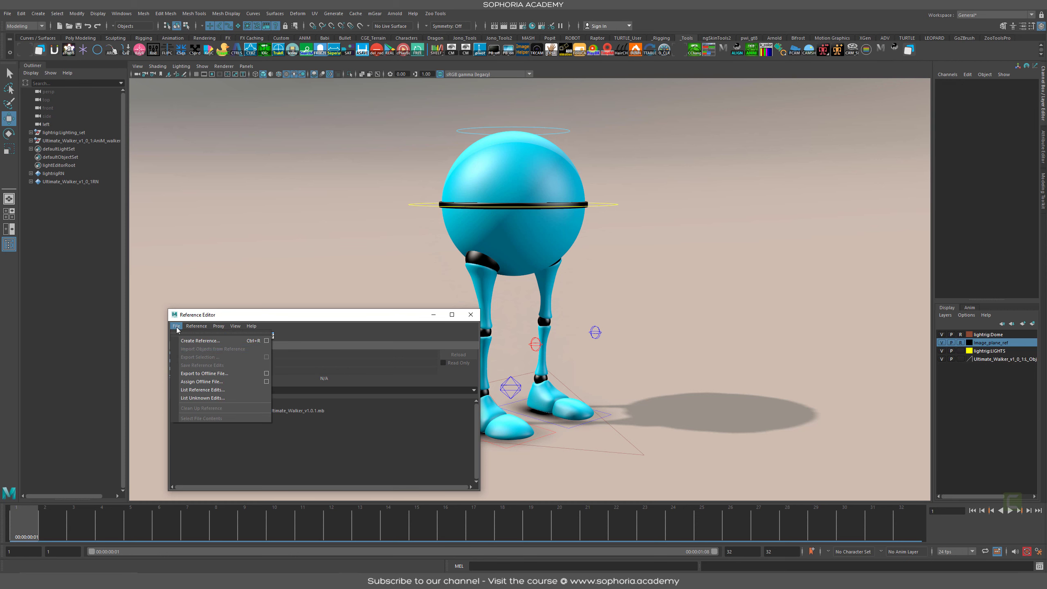
{"action": "left_click", "coordinate": [327, 322]}
{"action": "left_click", "coordinate": [233, 411]}
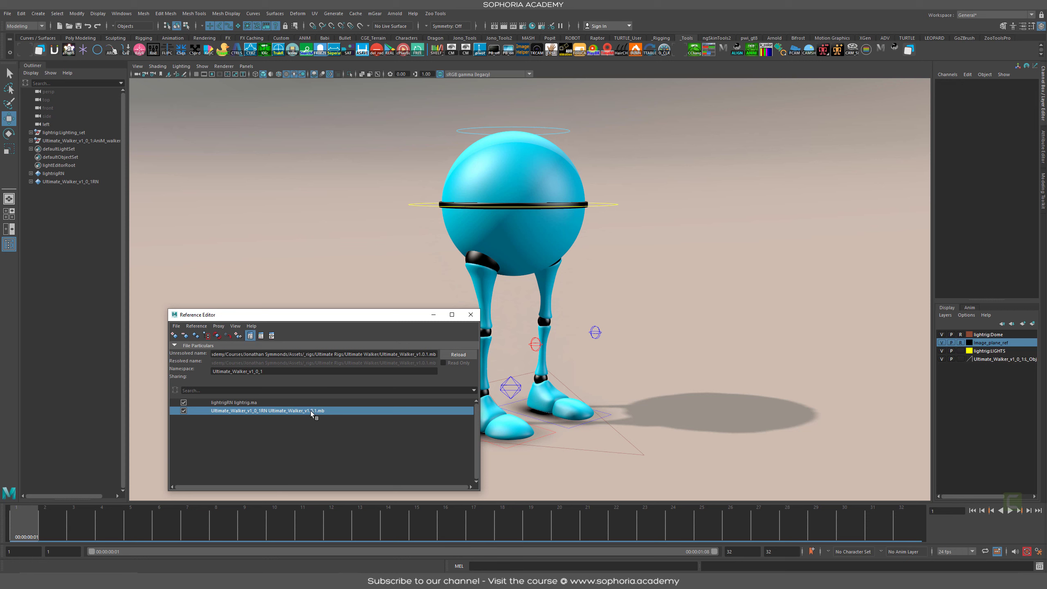
{"action": "left_click", "coordinate": [223, 403]}
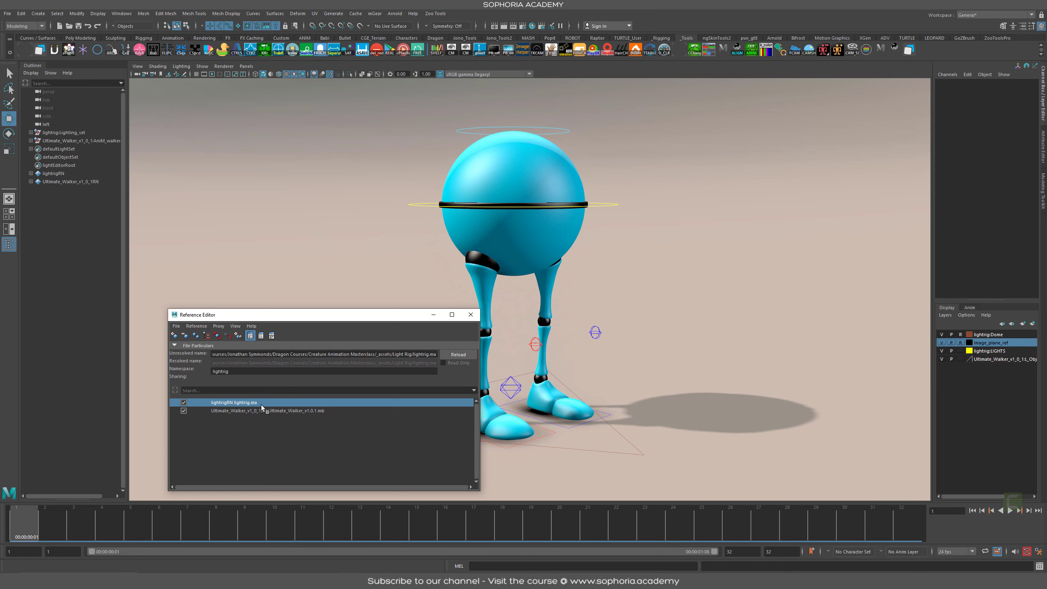
{"action": "left_click", "coordinate": [433, 316]}
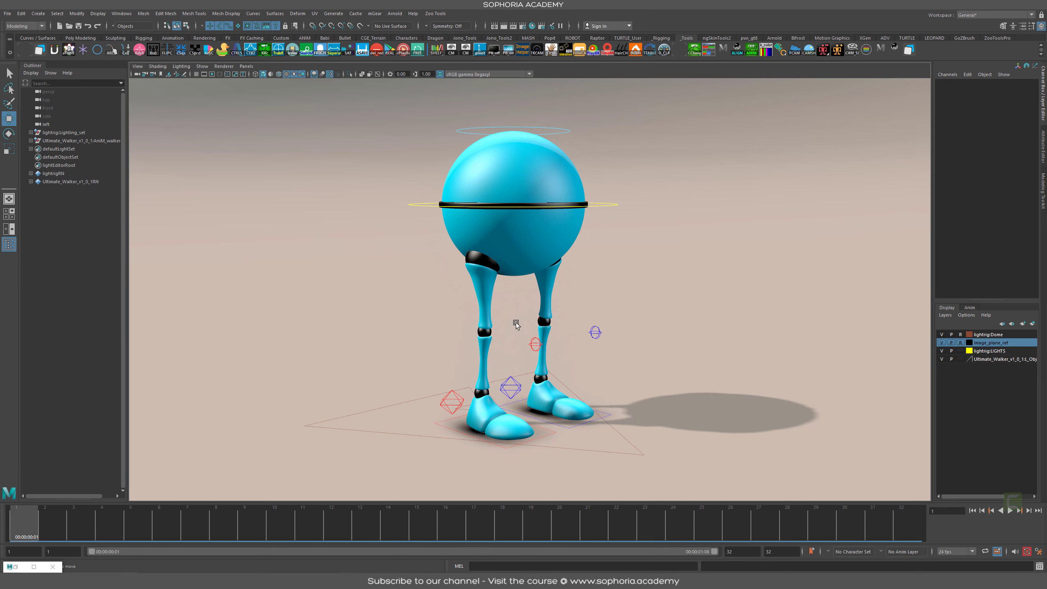
Step: Switch to the second Maya window with the ball_walk_cycle_start scene, maximize it, and frame the yellow walker
{"action": "left_click_drag", "start_coordinate": [629, 279], "coordinate": [620, 277], "text": "alt"}
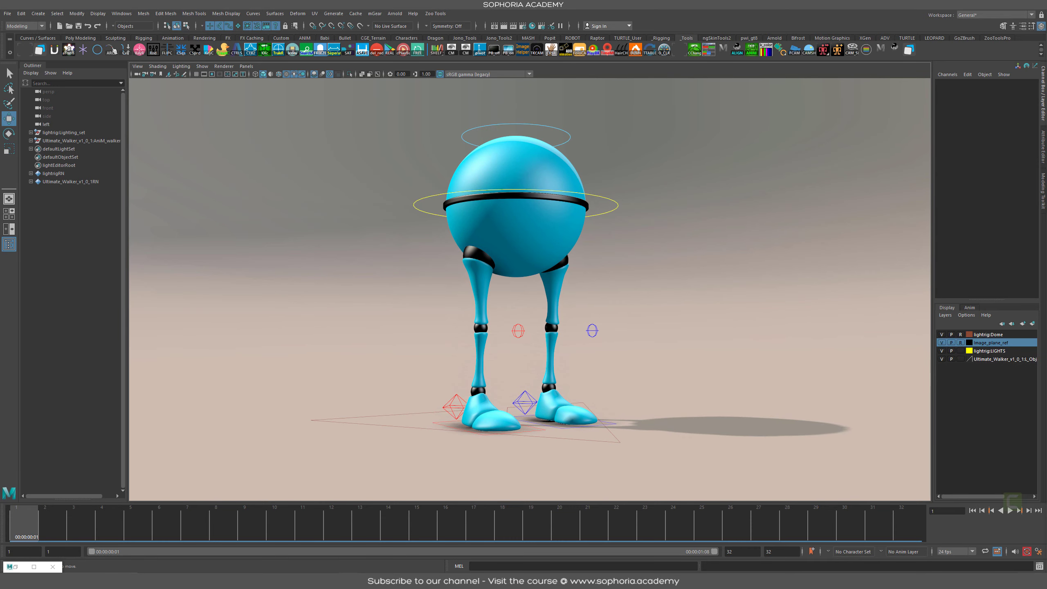
{"action": "left_click_drag", "start_coordinate": [111, 81], "coordinate": [642, 71]}
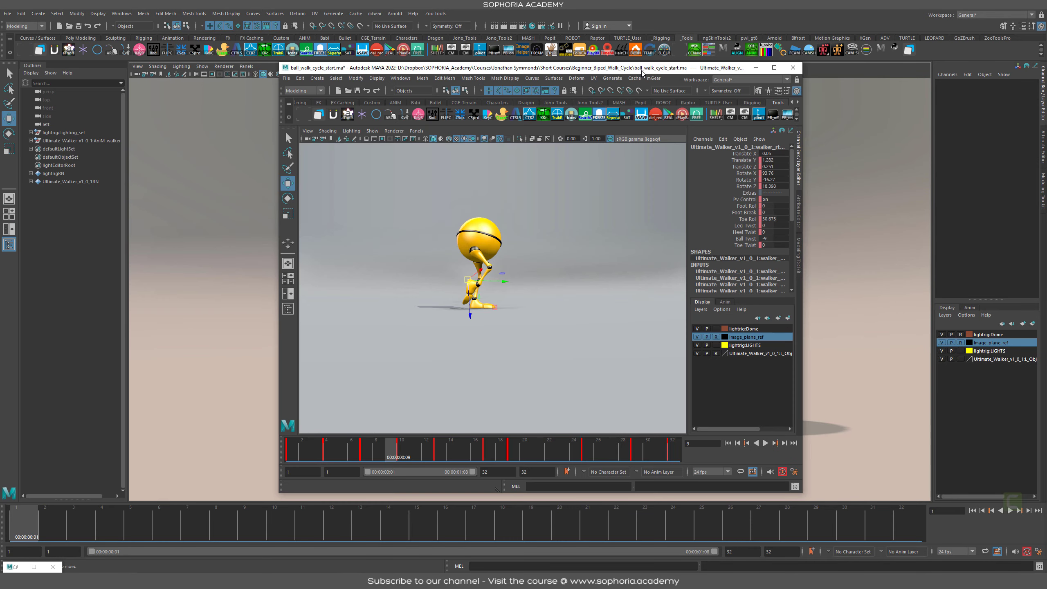
{"action": "double_click", "coordinate": [641, 71]}
{"action": "left_click_drag", "start_coordinate": [542, 240], "coordinate": [470, 256], "text": "alt"}
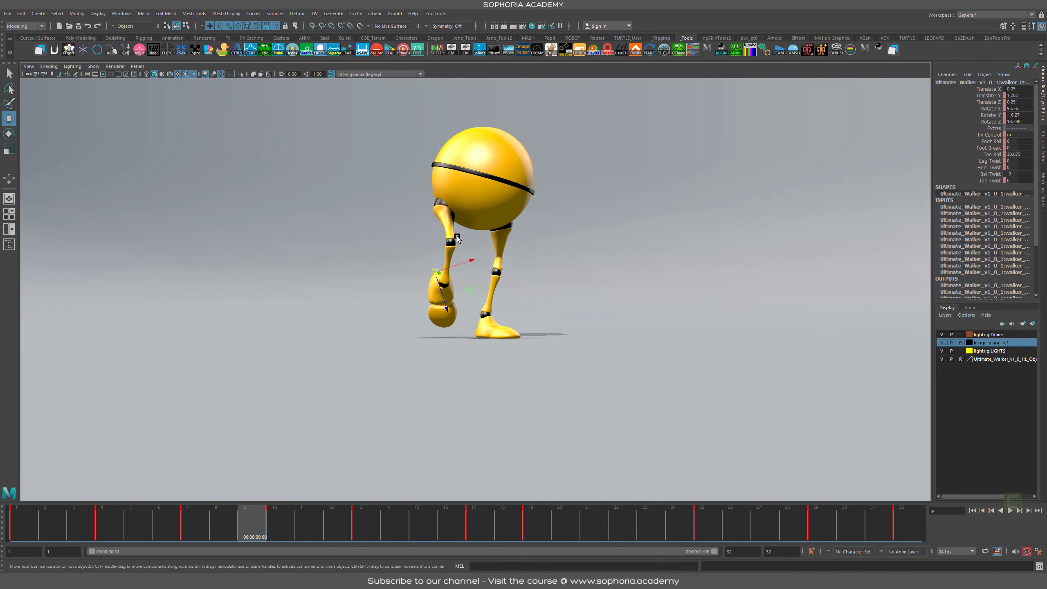
{"action": "right_click_drag", "start_coordinate": [471, 256], "coordinate": [619, 278], "text": "alt"}
{"action": "middle_click_drag", "start_coordinate": [520, 259], "coordinate": [518, 327], "text": "alt"}
{"action": "left_click_drag", "start_coordinate": [518, 326], "coordinate": [584, 329], "text": "alt"}
{"action": "right_click_drag", "start_coordinate": [584, 329], "coordinate": [566, 299], "text": "alt"}
Step: Play back the yellow walker's walk cycle from frame 1 and display the rig's control curves
{"action": "left_click", "coordinate": [27, 516]}
{"action": "key", "text": "alt+v"}
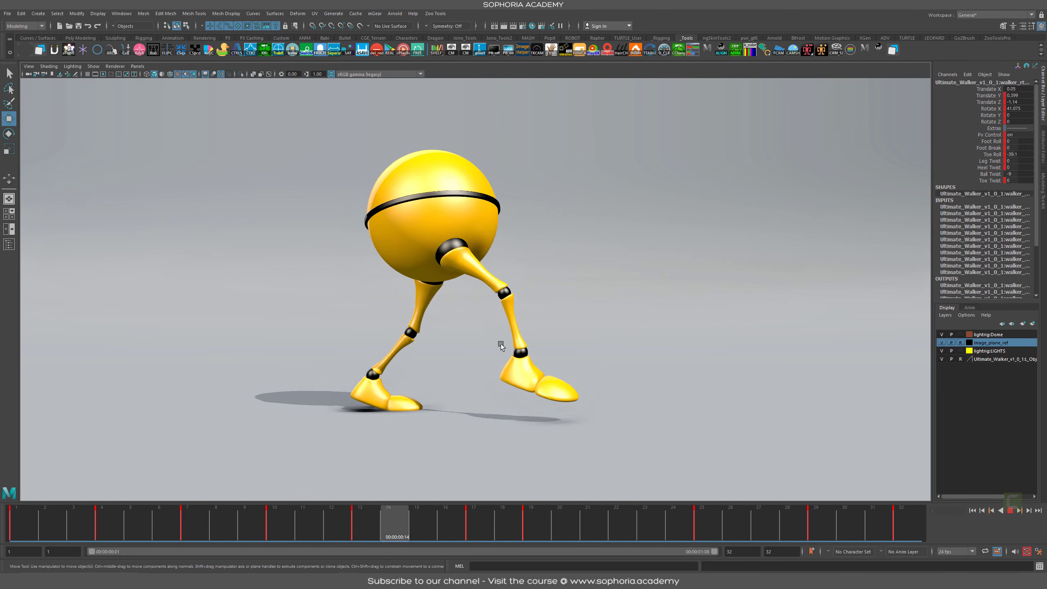
{"action": "left_click_drag", "start_coordinate": [579, 324], "coordinate": [502, 203], "text": "alt"}
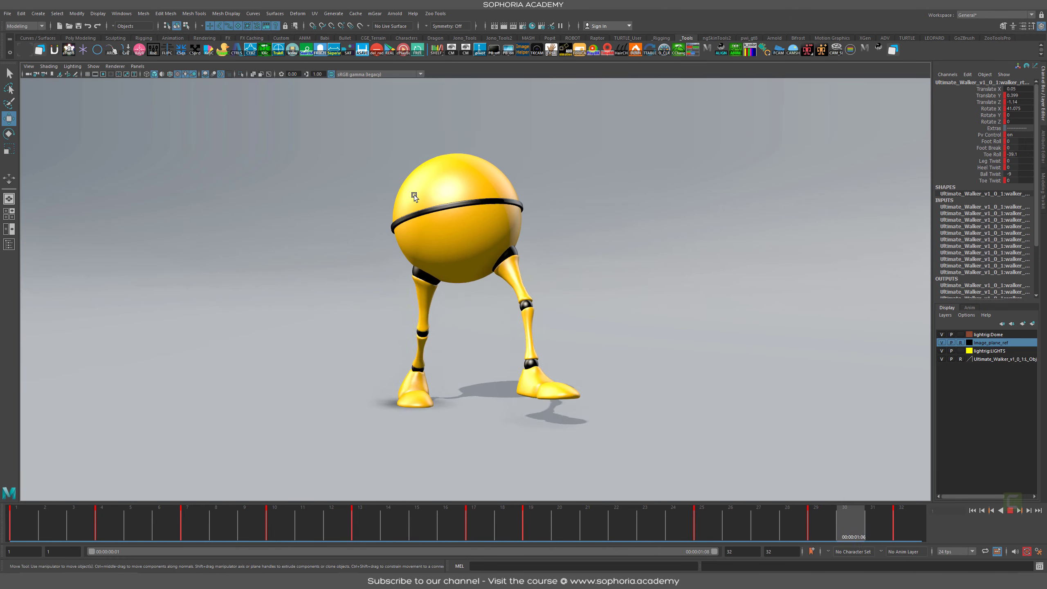
{"action": "key", "text": "alt+v"}
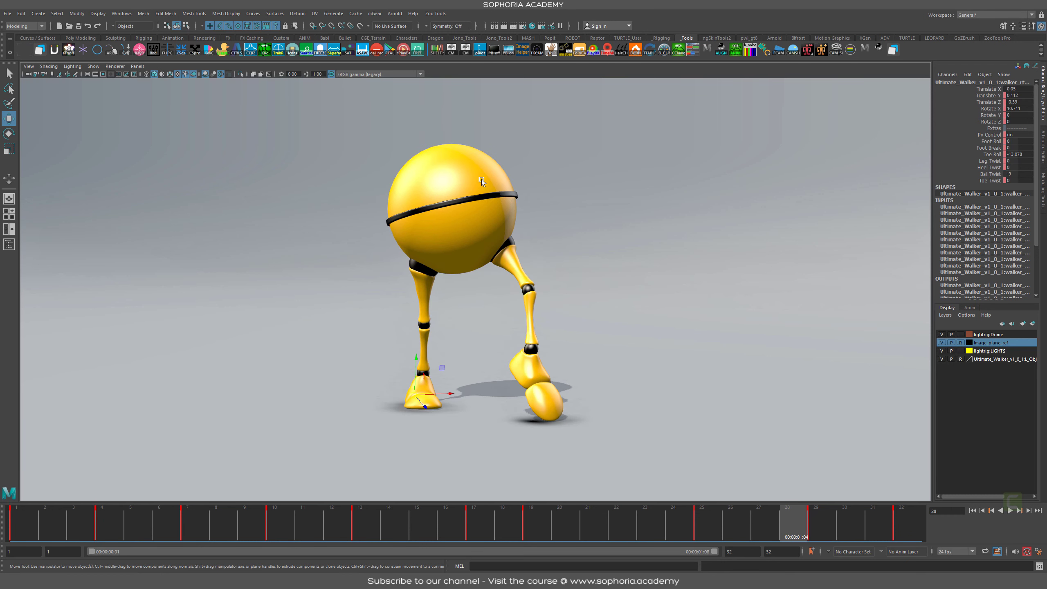
{"action": "key", "text": "alt+1"}
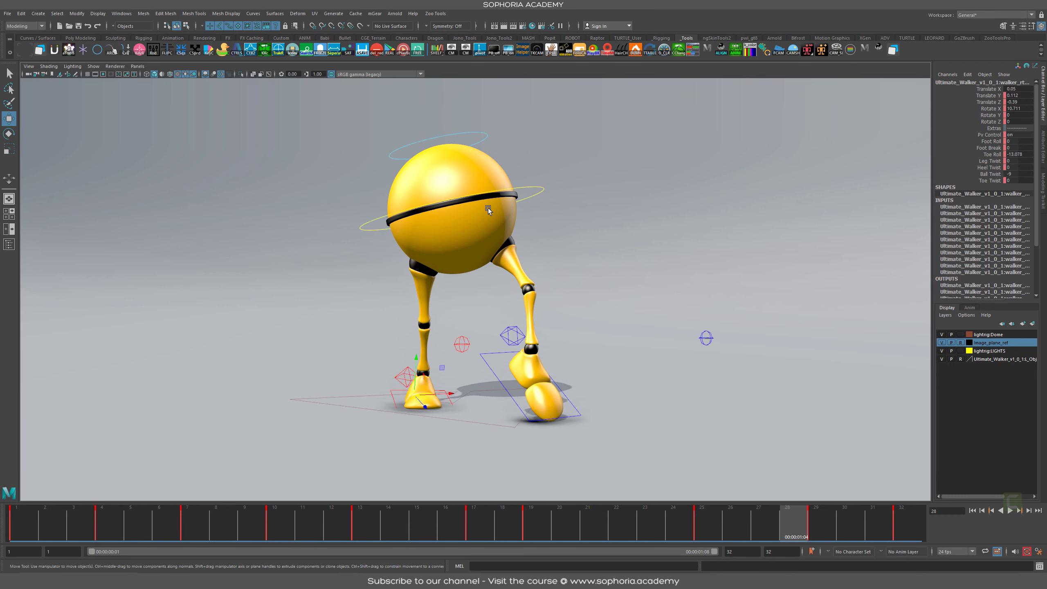
{"action": "left_click", "coordinate": [520, 189]}
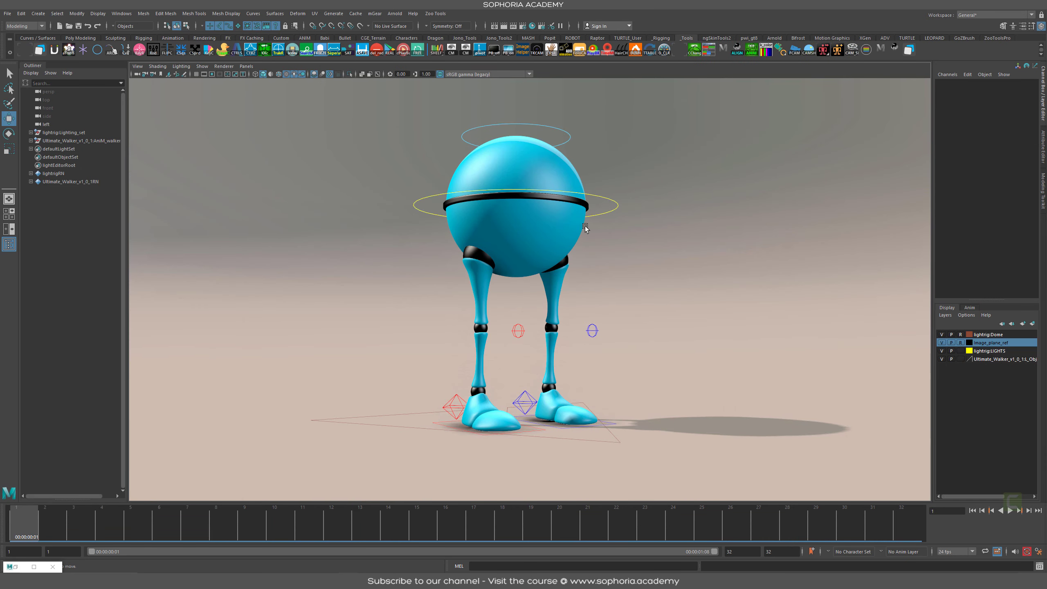
Step: Return to the blue walker scene and select the rig's right foot control
{"action": "left_click_drag", "start_coordinate": [657, 257], "coordinate": [666, 280], "text": "alt"}
{"action": "left_click_drag", "start_coordinate": [701, 367], "coordinate": [536, 444], "text": "alt"}
{"action": "left_click", "coordinate": [499, 451]}
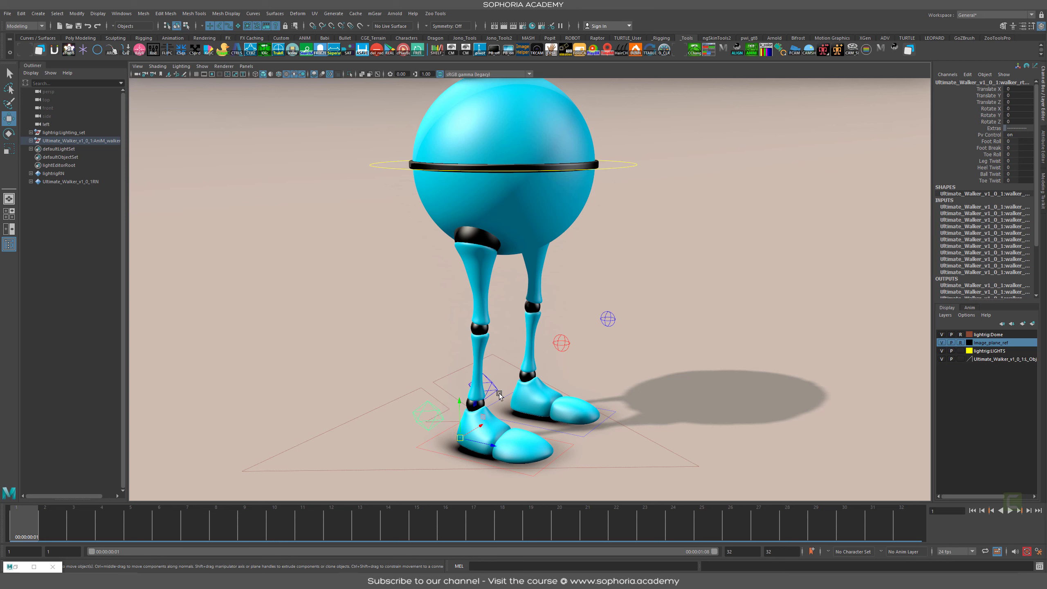
Step: Select the walker's root control, try changing its Global Scale, and undo the change
{"action": "left_click", "coordinate": [396, 471]}
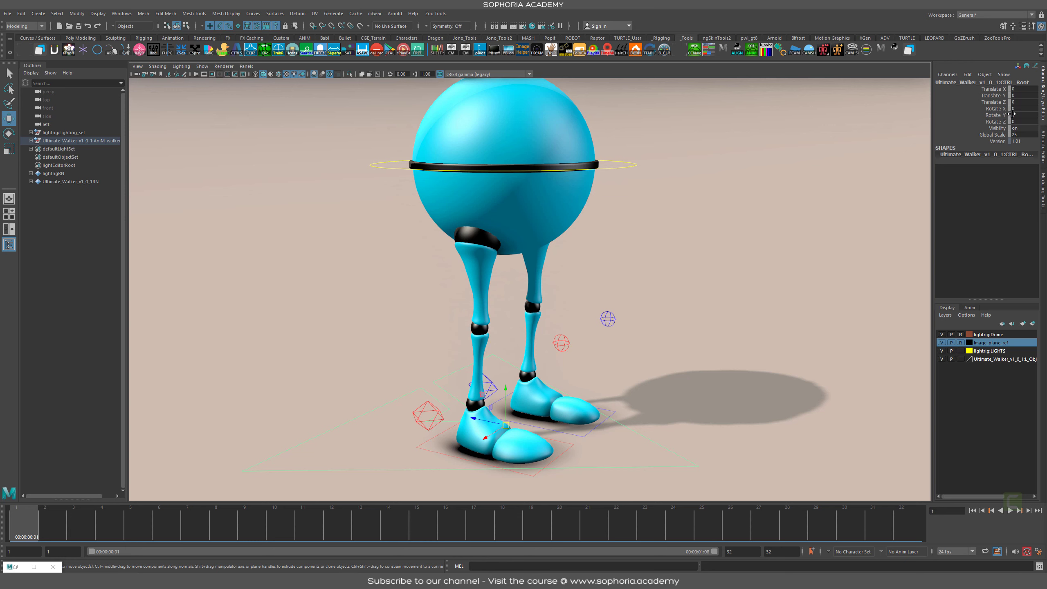
{"action": "left_click", "coordinate": [1001, 135]}
{"action": "middle_click_drag", "start_coordinate": [582, 261], "coordinate": [508, 254]}
{"action": "key", "text": "ctrl+z"}
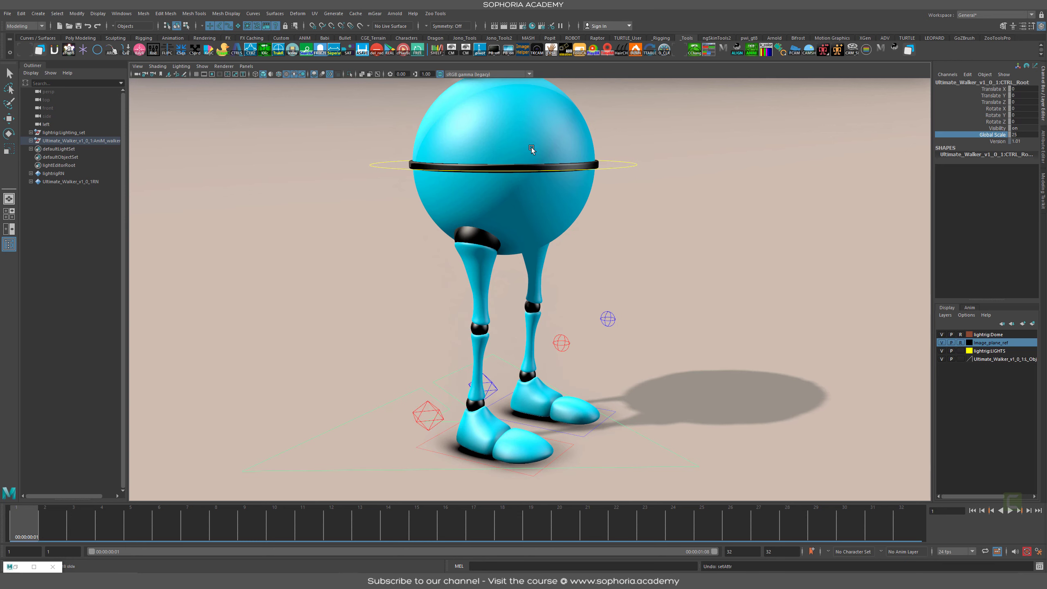
Step: Inspect the right leg's Ik Fk Blend control, and reselect the right foot control
{"action": "left_click", "coordinate": [433, 452]}
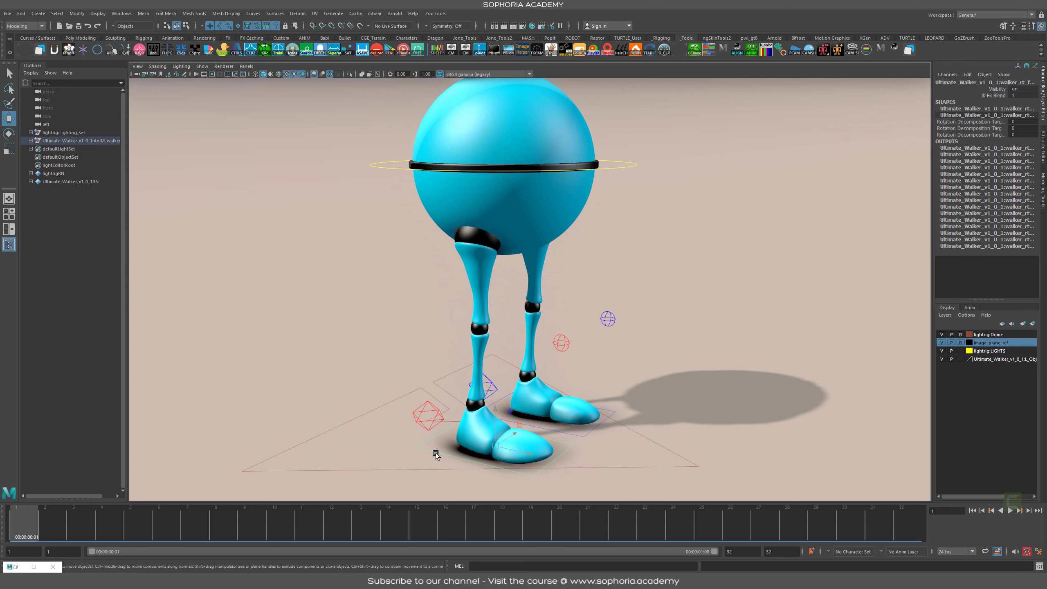
{"action": "key", "text": "w"}
{"action": "left_click", "coordinate": [434, 408]}
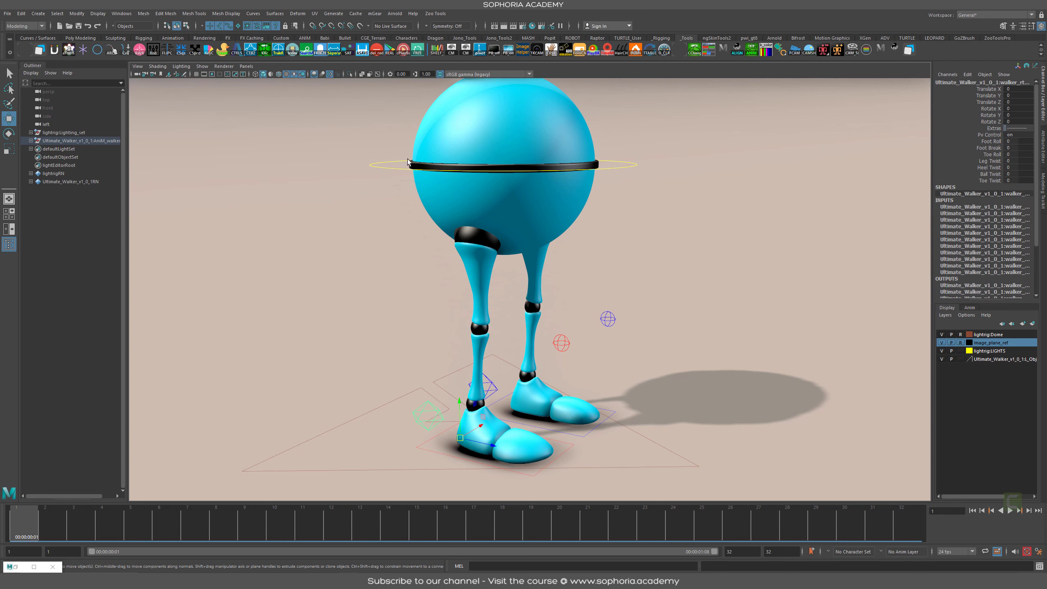
Step: Try tilting the main body control about 3.5 degrees in Rotate Z, and undo the rotation
{"action": "left_click", "coordinate": [389, 165]}
{"action": "key", "text": "e"}
{"action": "left_click_drag", "start_coordinate": [485, 169], "coordinate": [497, 151]}
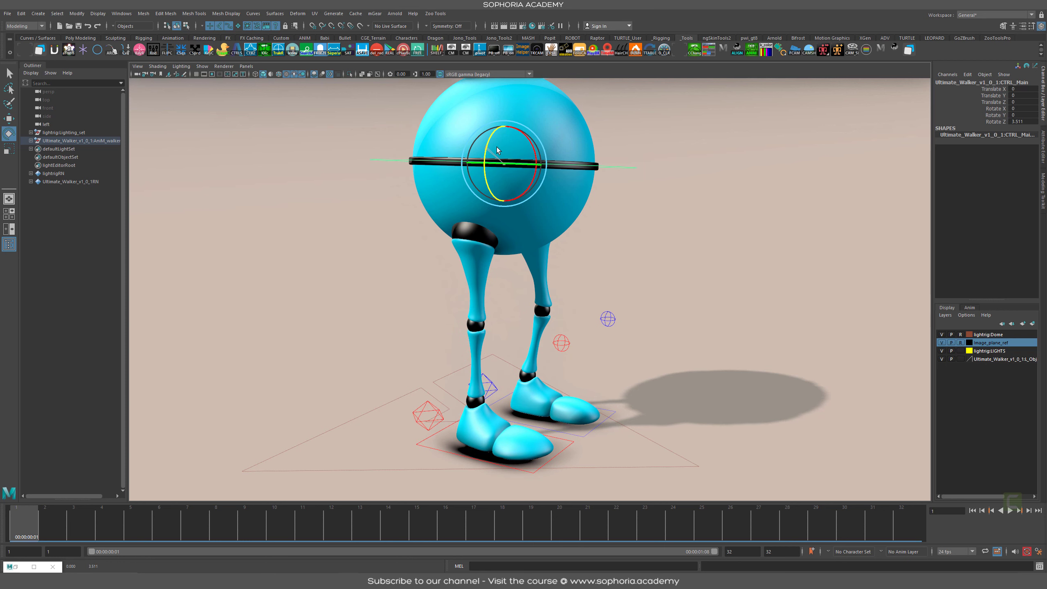
{"action": "key", "text": "ctrl+z"}
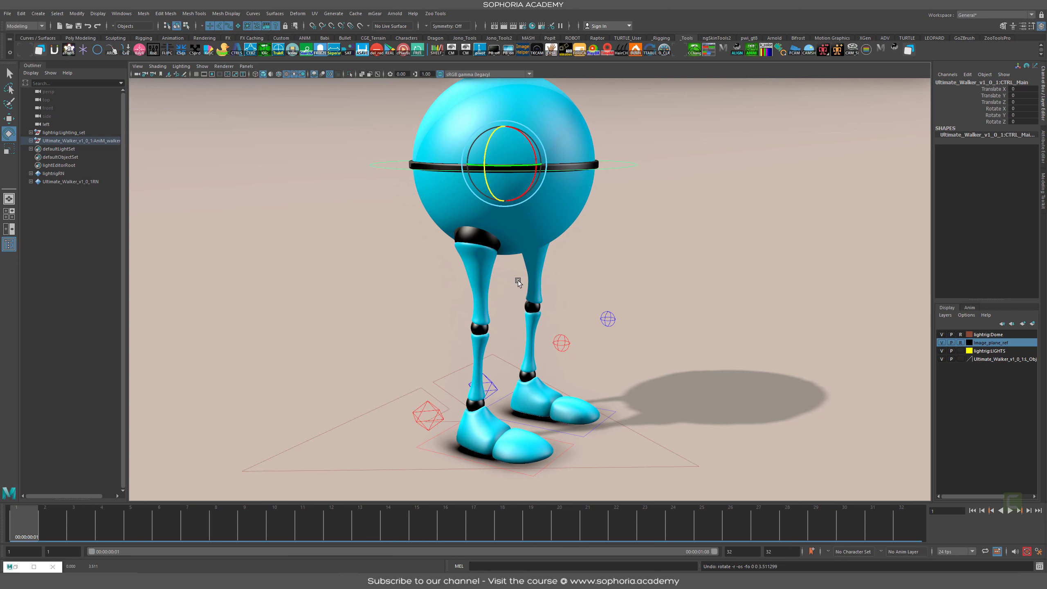
Step: Select the right foot control, try out its Foot Roll attribute, and undo the change
{"action": "left_click", "coordinate": [437, 409]}
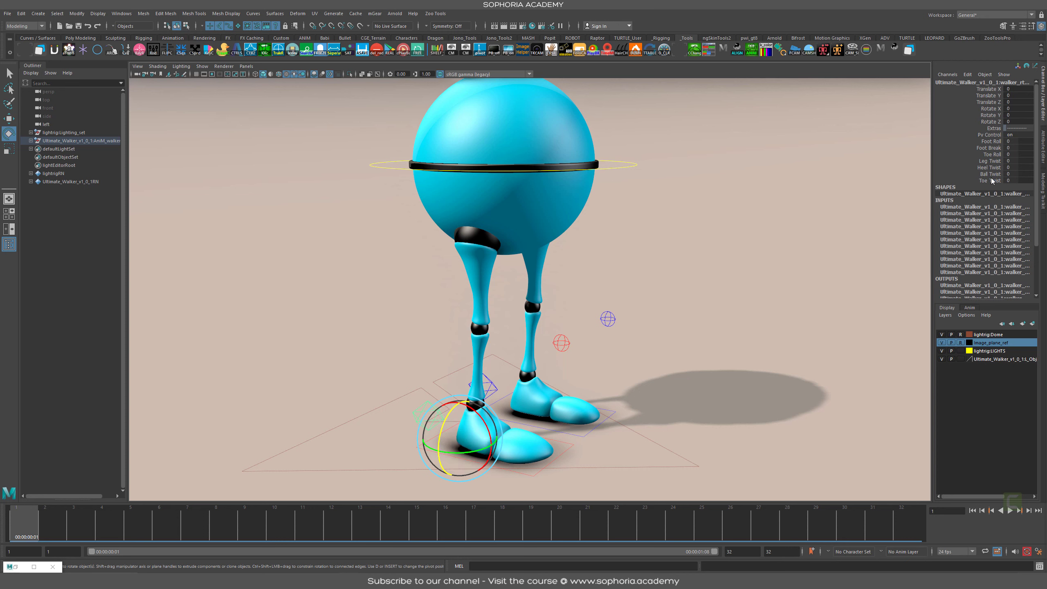
{"action": "left_click", "coordinate": [994, 143]}
{"action": "middle_click_drag", "start_coordinate": [858, 177], "coordinate": [1028, 138]}
{"action": "key", "text": "ctrl+z"}
Step: Try the right foot control's Heel Twist and Ball Twist attributes, undoing each change
{"action": "left_click", "coordinate": [991, 169]}
{"action": "middle_click_drag", "start_coordinate": [604, 265], "coordinate": [701, 248]}
{"action": "key", "text": "ctrl+z"}
{"action": "left_click", "coordinate": [973, 175]}
{"action": "middle_click_drag", "start_coordinate": [611, 264], "coordinate": [460, 413]}
{"action": "key", "text": "ctrl+z"}
Step: Test Ball Twist again on the right foot in a closer view of the feet, and undo it
{"action": "right_click_drag", "start_coordinate": [550, 408], "coordinate": [667, 393], "text": "alt"}
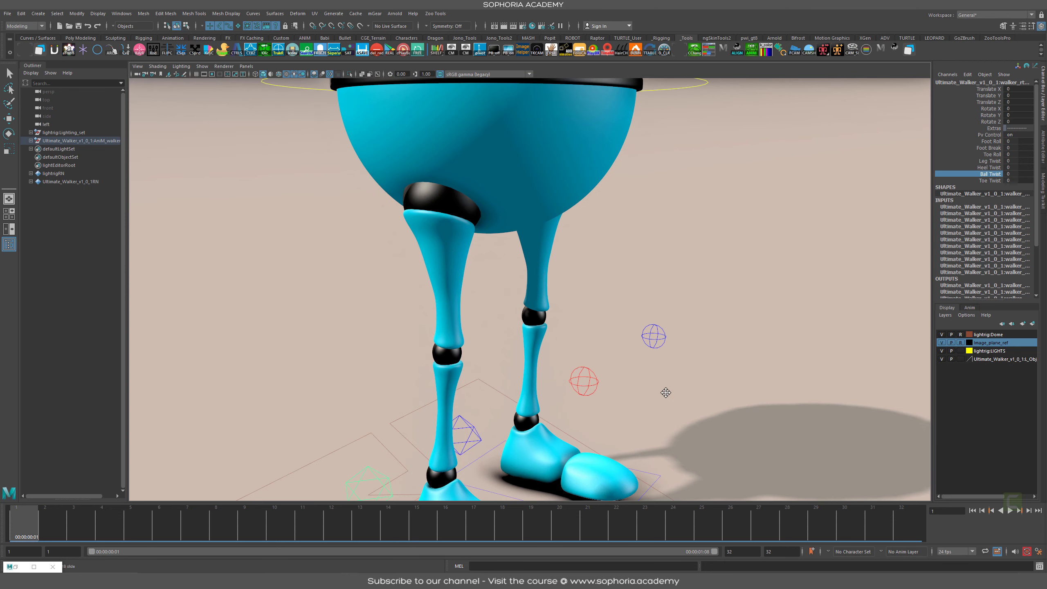
{"action": "middle_click_drag", "start_coordinate": [666, 393], "coordinate": [655, 318], "text": "alt"}
{"action": "right_click_drag", "start_coordinate": [716, 320], "coordinate": [687, 325], "text": "alt"}
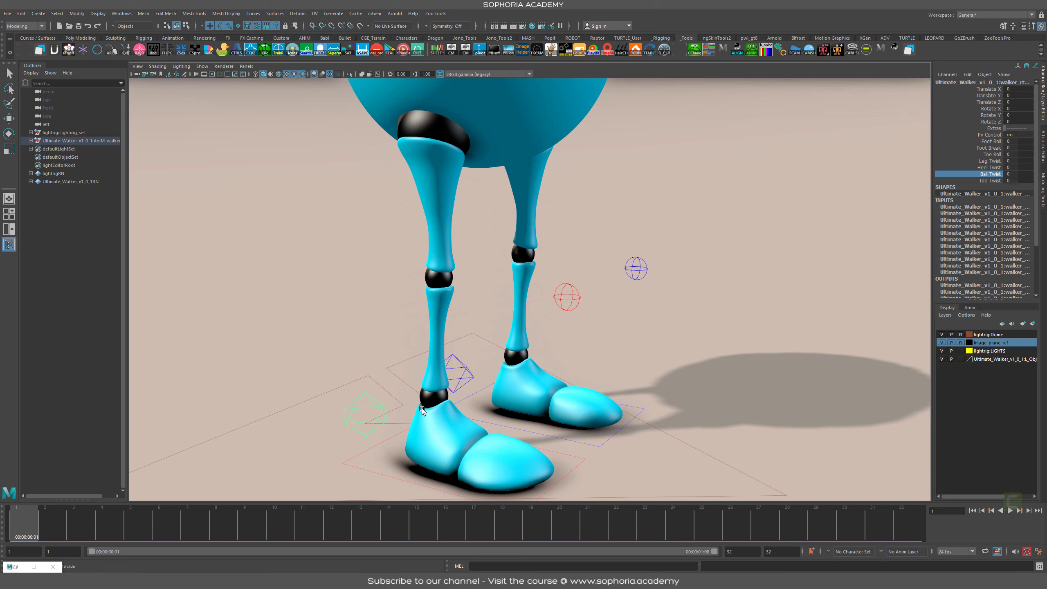
{"action": "middle_click_drag", "start_coordinate": [418, 415], "coordinate": [587, 400]}
{"action": "key", "text": "ctrl+z"}
Step: Test the right foot's Heel Twist and Toe Twist attributes, undoing each change
{"action": "left_click", "coordinate": [987, 168]}
{"action": "middle_click_drag", "start_coordinate": [623, 354], "coordinate": [465, 365]}
{"action": "key", "text": "ctrl+z"}
{"action": "left_click", "coordinate": [990, 181]}
{"action": "middle_click_drag", "start_coordinate": [523, 475], "coordinate": [794, 347]}
{"action": "key", "text": "ctrl+z"}
Step: Try out the Toe Roll attribute on the right foot control, and undo the change
{"action": "left_click", "coordinate": [991, 147]}
{"action": "left_click", "coordinate": [991, 154]}
{"action": "middle_click_drag", "start_coordinate": [604, 283], "coordinate": [470, 325]}
{"action": "key", "text": "ctrl+z"}
Step: Select the right knee's pole vector control and examine it with the Move tool active
{"action": "middle_click_drag", "start_coordinate": [567, 203], "coordinate": [604, 268], "text": "alt"}
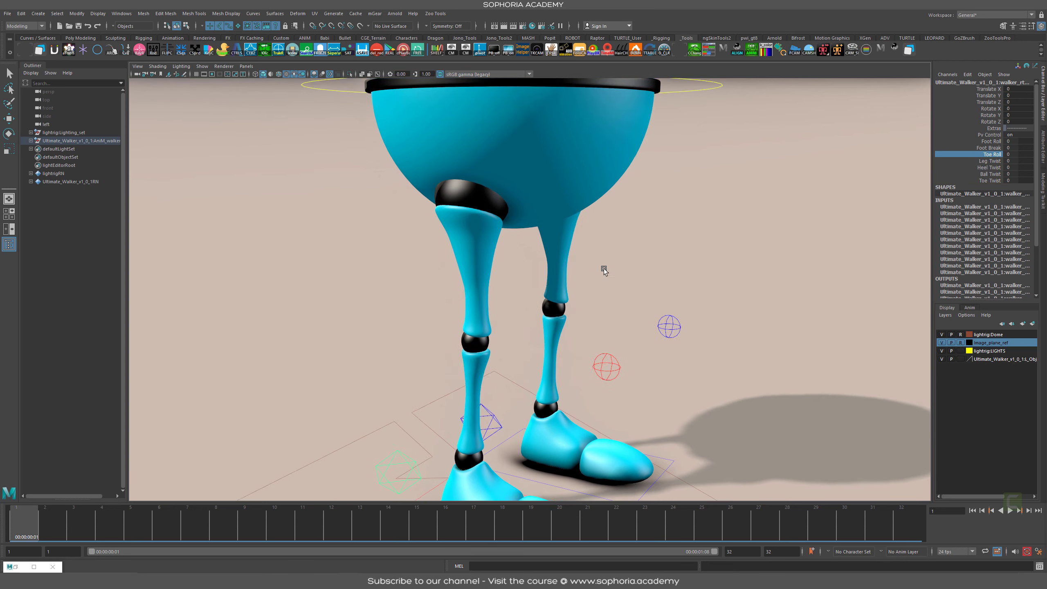
{"action": "right_click_drag", "start_coordinate": [604, 268], "coordinate": [615, 341], "text": "alt"}
{"action": "left_click_drag", "start_coordinate": [615, 341], "coordinate": [517, 444], "text": "alt"}
{"action": "left_click", "coordinate": [621, 337]}
{"action": "key", "text": "e"}
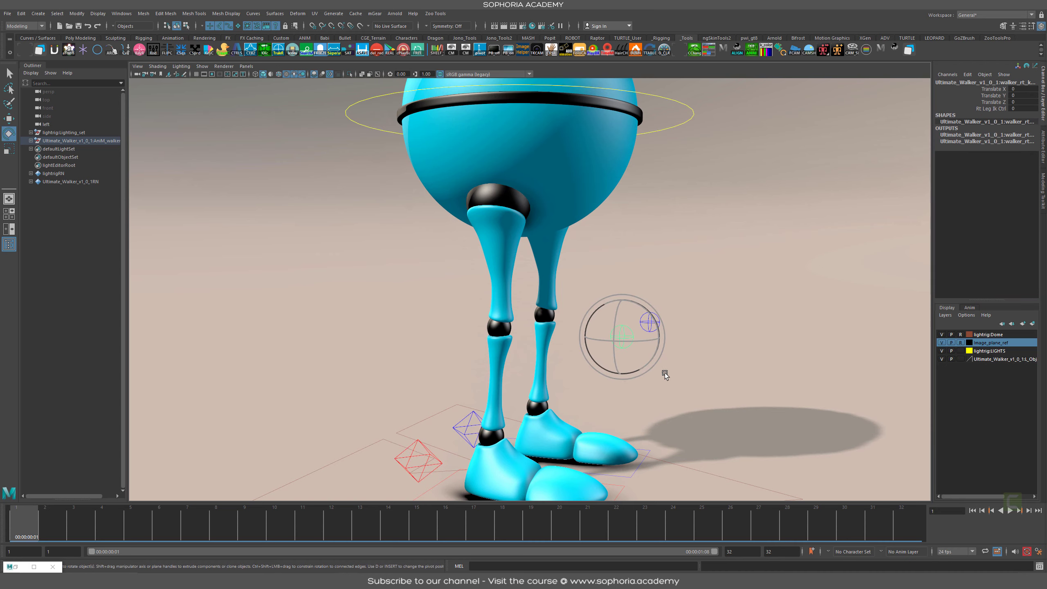
{"action": "left_click_drag", "start_coordinate": [665, 373], "coordinate": [690, 339], "text": "alt"}
{"action": "middle_click_drag", "start_coordinate": [690, 340], "coordinate": [624, 321], "text": "alt"}
{"action": "key", "text": "w"}
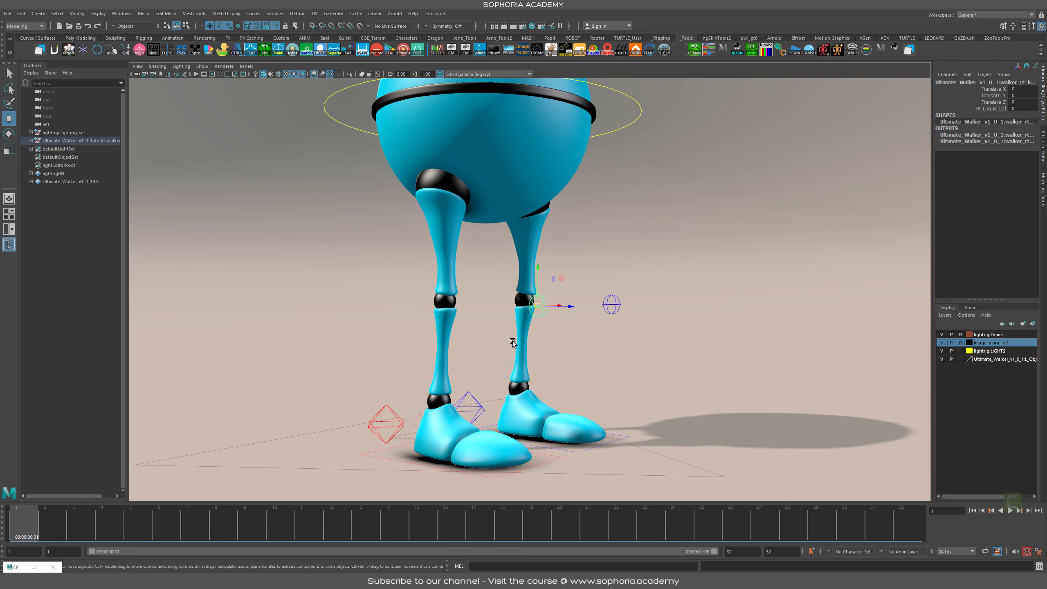
Step: Lift the right foot control off the ground and rotate the foot outward to test the knee
{"action": "left_click", "coordinate": [387, 414]}
{"action": "left_click_drag", "start_coordinate": [420, 448], "coordinate": [383, 343]}
{"action": "key", "text": "e"}
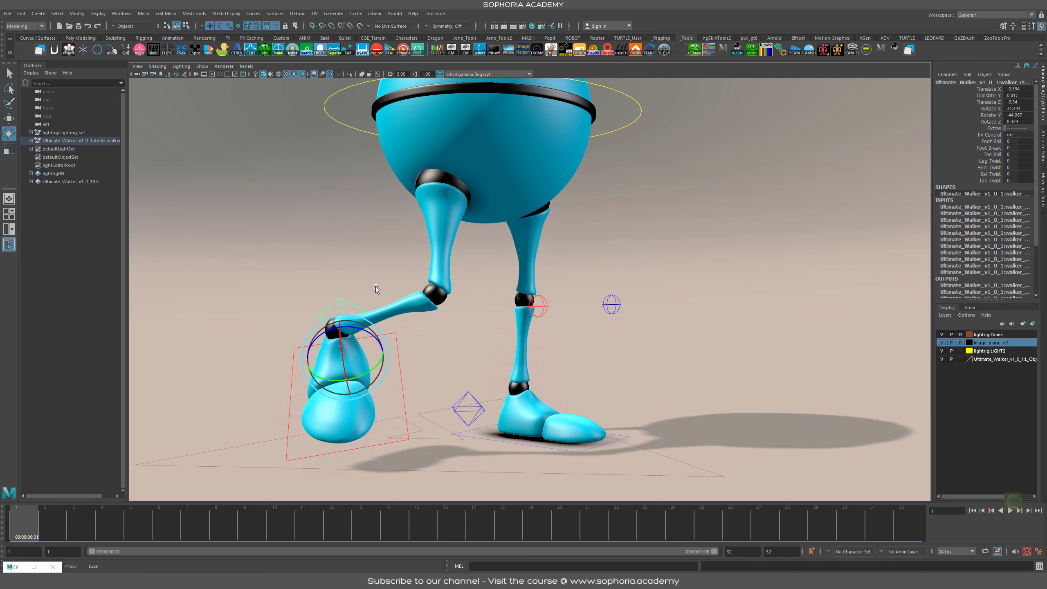
Step: Turn on Rt Leg Ik Ctrl for the right knee control so the knee follows the lifted foot
{"action": "left_click", "coordinate": [544, 302]}
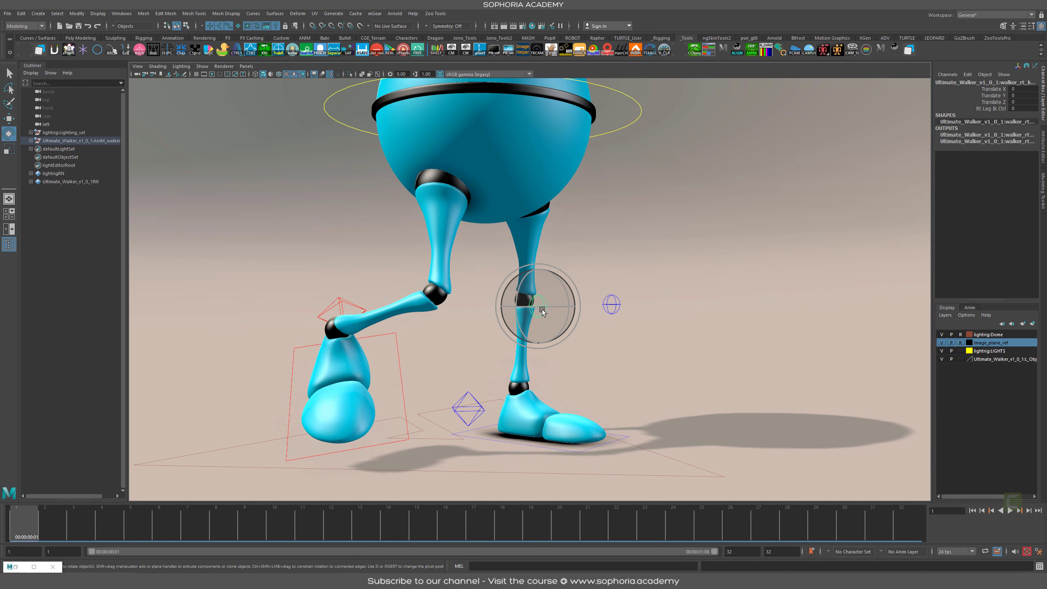
{"action": "left_click", "coordinate": [990, 109]}
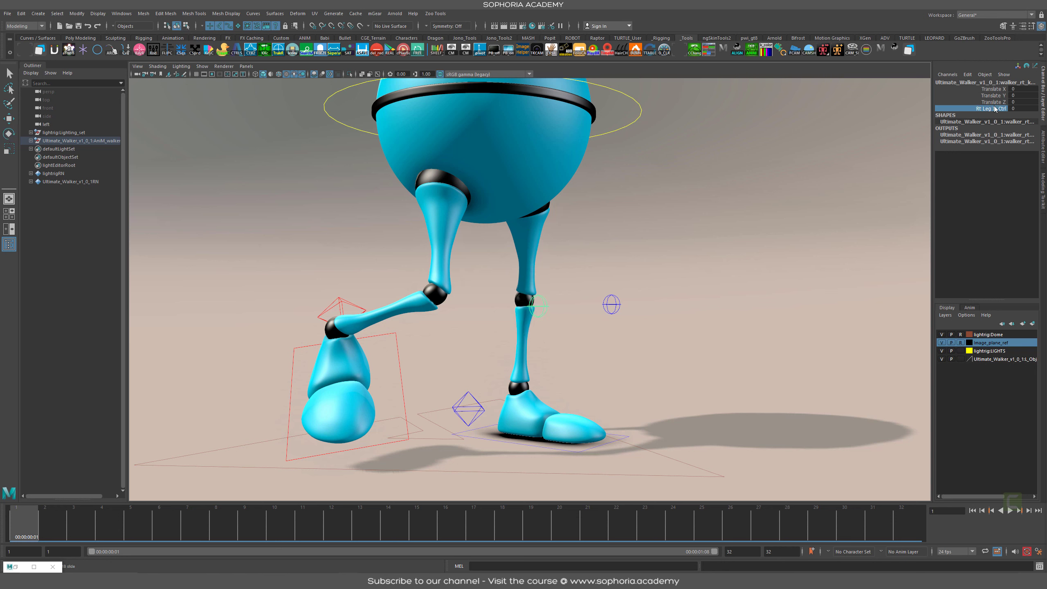
{"action": "middle_click_drag", "start_coordinate": [807, 149], "coordinate": [576, 241]}
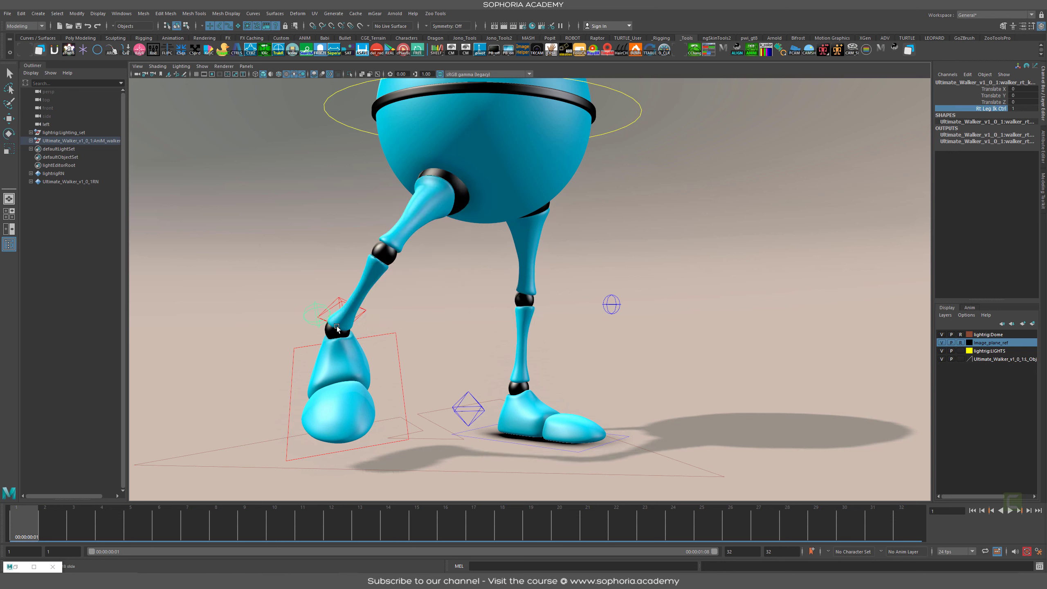
Step: Undo the right knee follow setting and the right foot's test pose
{"action": "key", "text": "ctrl+z"}
{"action": "key", "text": "ctrl+z"}
{"action": "key", "text": "ctrl+z"}
{"action": "key", "text": "ctrl+z"}
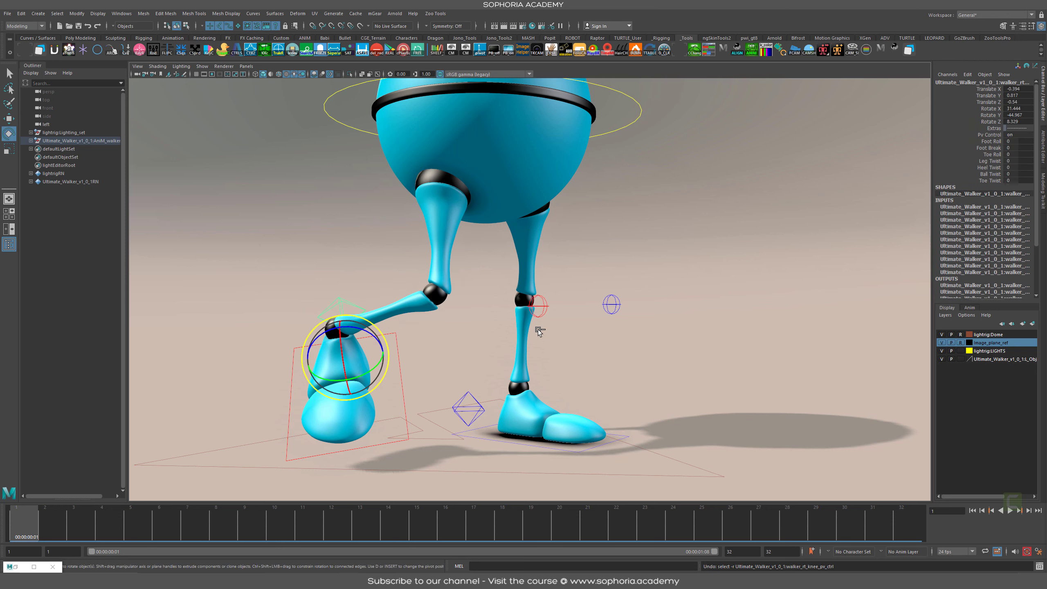
{"action": "key", "text": "ctrl+z"}
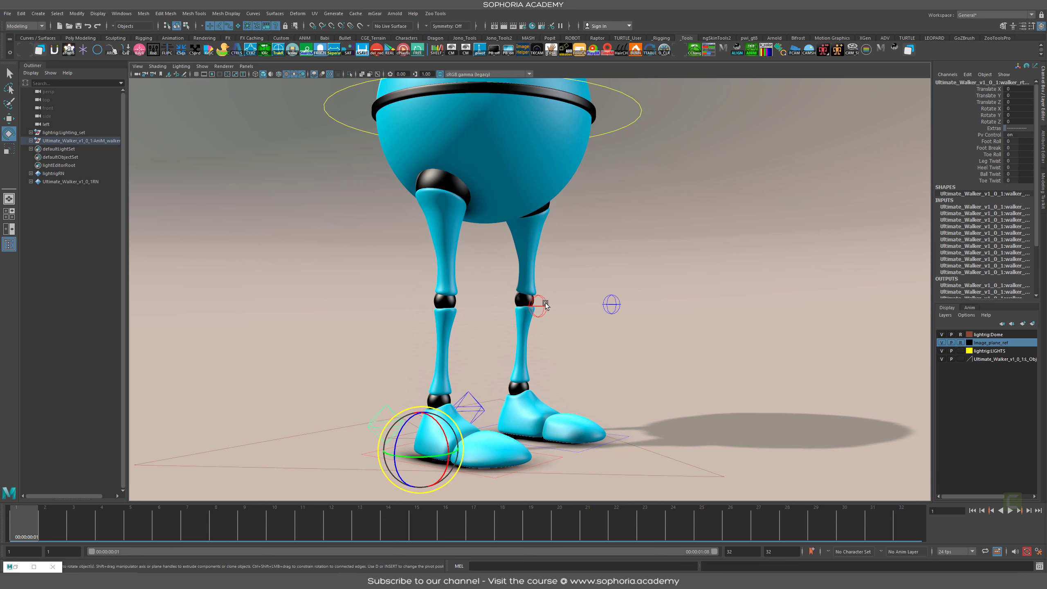
Step: Select both knee pole vector controls and turn on their Leg Ik Ctrl attribute so the knees follow the feet
{"action": "left_click", "coordinate": [545, 303]}
{"action": "left_click", "coordinate": [998, 108]}
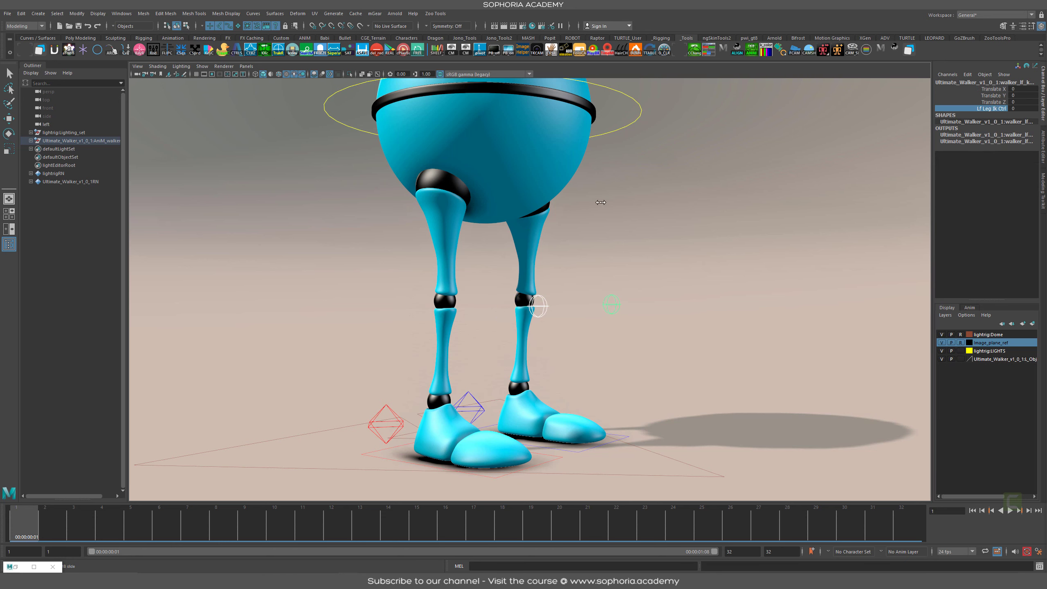
{"action": "middle_click_drag", "start_coordinate": [601, 202], "coordinate": [701, 219]}
{"action": "middle_click_drag", "start_coordinate": [706, 219], "coordinate": [718, 303], "text": "alt"}
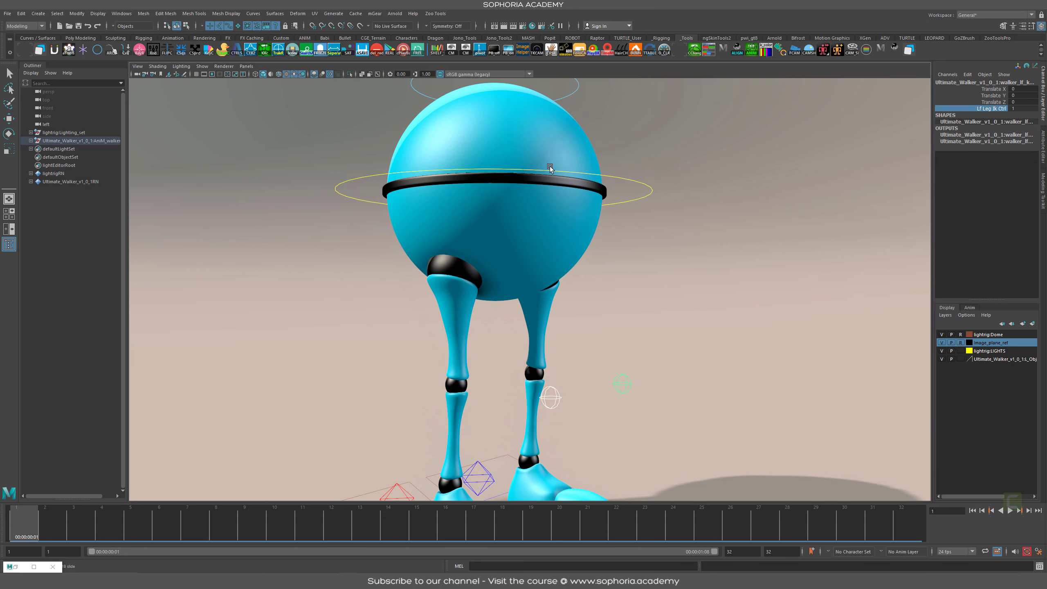
Step: Select the main body control, try raising the body, and undo the move
{"action": "left_click", "coordinate": [639, 184]}
{"action": "left_click_drag", "start_coordinate": [732, 276], "coordinate": [547, 159], "text": "alt"}
{"action": "key", "text": "w"}
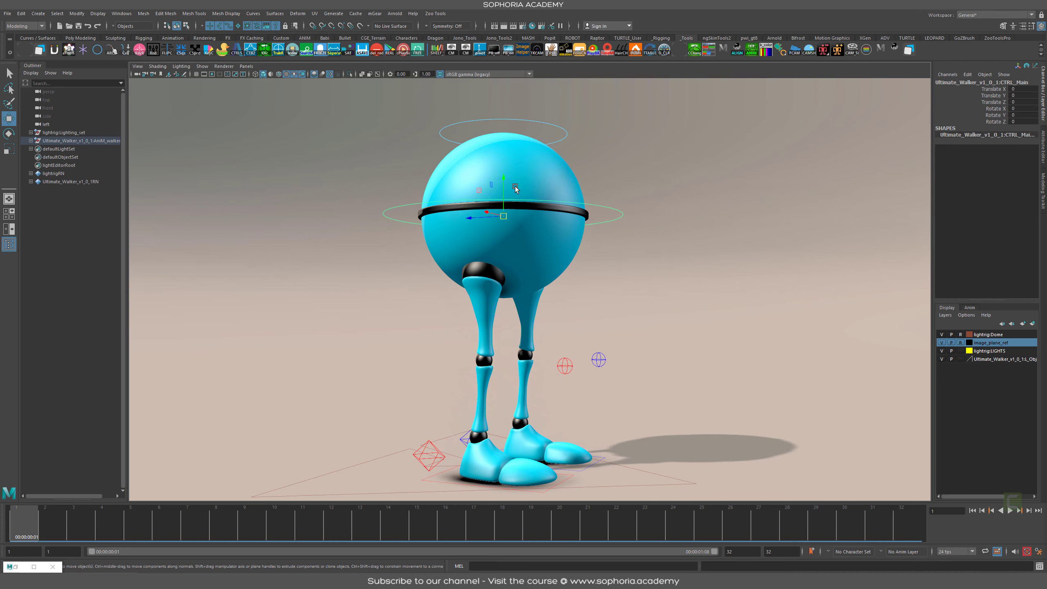
{"action": "mouse_move", "coordinate": [504, 186]}
{"action": "left_mouse_down"}
{"action": "mouse_move", "coordinate": [504, 208]}
{"action": "mouse_move", "coordinate": [505, 175]}
{"action": "left_mouse_up"}
{"action": "key", "text": "ctrl+z"}
Step: Try rotating the main body control to tilt the whole body, and undo the rotation
{"action": "left_click_drag", "start_coordinate": [585, 233], "coordinate": [548, 268], "text": "alt"}
{"action": "key", "text": "e"}
{"action": "left_click_drag", "start_coordinate": [478, 247], "coordinate": [495, 240]}
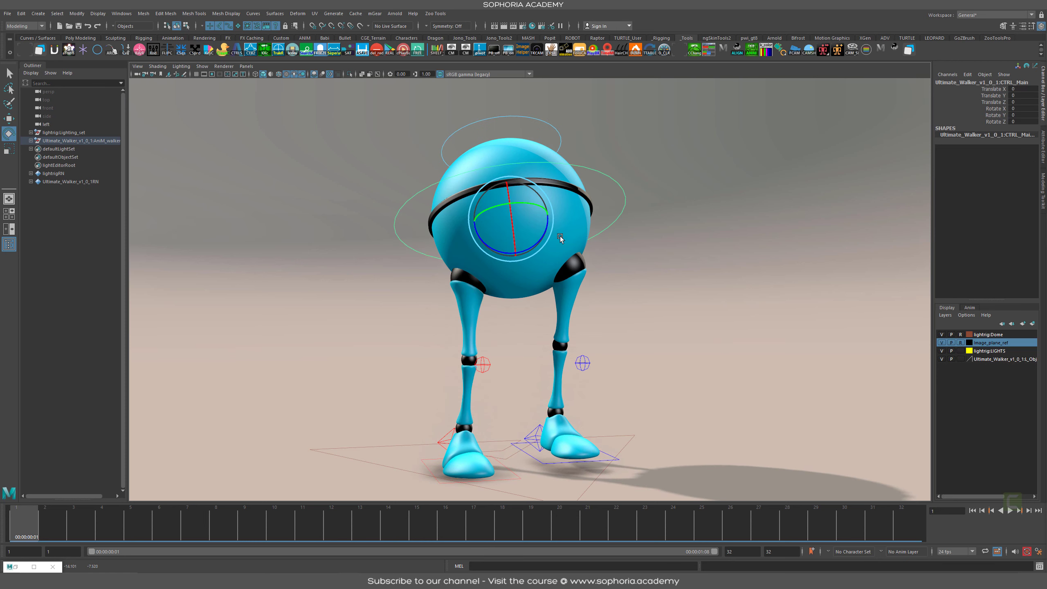
{"action": "key", "text": "ctrl+z"}
Step: Try moving the main body control vertically to bend the legs, and undo the move
{"action": "key", "text": "w"}
{"action": "left_click_drag", "start_coordinate": [512, 180], "coordinate": [516, 200]}
{"action": "key", "text": "ctrl+z"}
{"action": "key", "text": "bracketleft"}
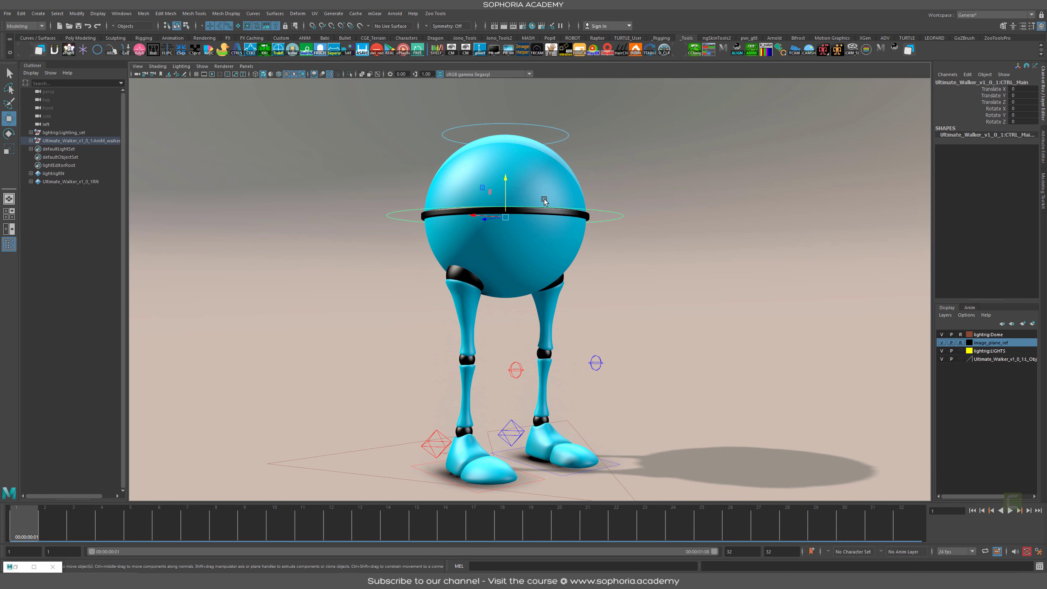
Step: Try squashing the body with the top control to Translate Y -0.25 and stretching it, undoing the changes
{"action": "left_click", "coordinate": [559, 129]}
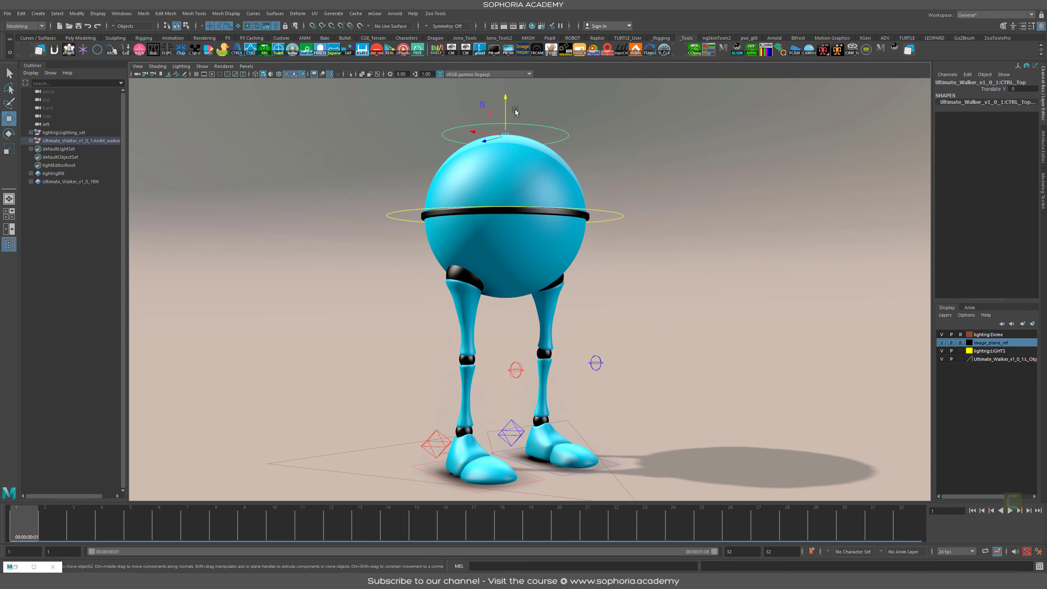
{"action": "left_click_drag", "start_coordinate": [505, 99], "coordinate": [506, 119]}
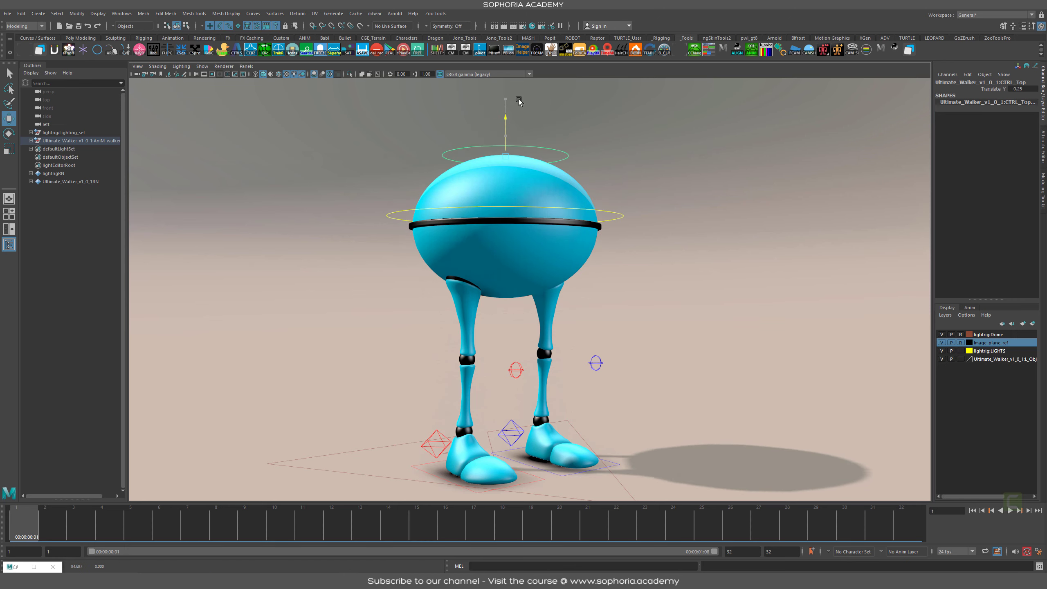
{"action": "mouse_move", "coordinate": [529, 221]}
{"action": "middle_mouse_down"}
{"action": "mouse_move", "coordinate": [532, 176]}
{"action": "mouse_move", "coordinate": [535, 208]}
{"action": "middle_mouse_up"}
{"action": "key", "text": "ctrl+z"}
{"action": "left_click_drag", "start_coordinate": [648, 304], "coordinate": [622, 306], "text": "alt"}
{"action": "mouse_move", "coordinate": [509, 103]}
{"action": "left_mouse_down"}
{"action": "mouse_move", "coordinate": [510, 111]}
{"action": "mouse_move", "coordinate": [510, 96]}
{"action": "left_mouse_up"}
{"action": "key", "text": "ctrl+z"}
Step: Review the animation layer list, the time slider options and the available playback frame rates
{"action": "left_click_drag", "start_coordinate": [610, 304], "coordinate": [692, 314], "text": "alt"}
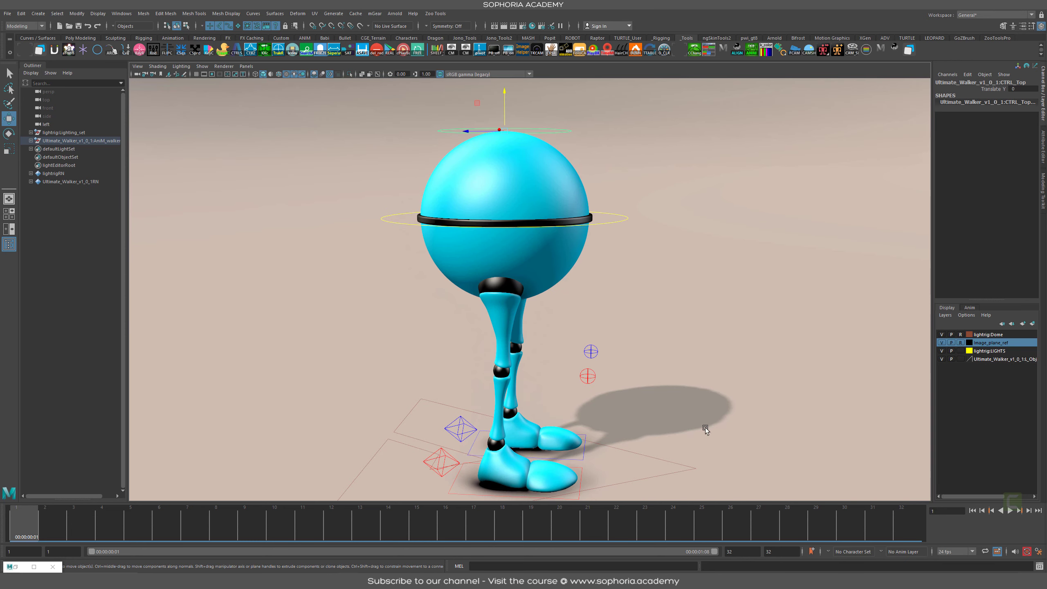
{"action": "left_click_drag", "start_coordinate": [754, 375], "coordinate": [635, 352], "text": "alt"}
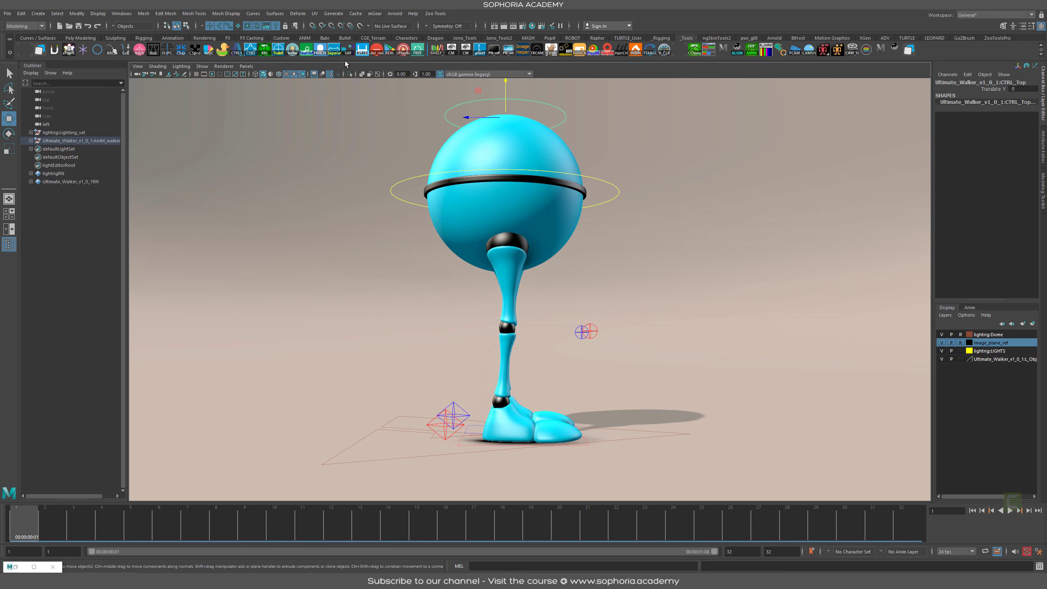
{"action": "left_click", "coordinate": [972, 308]}
{"action": "left_click", "coordinate": [947, 307]}
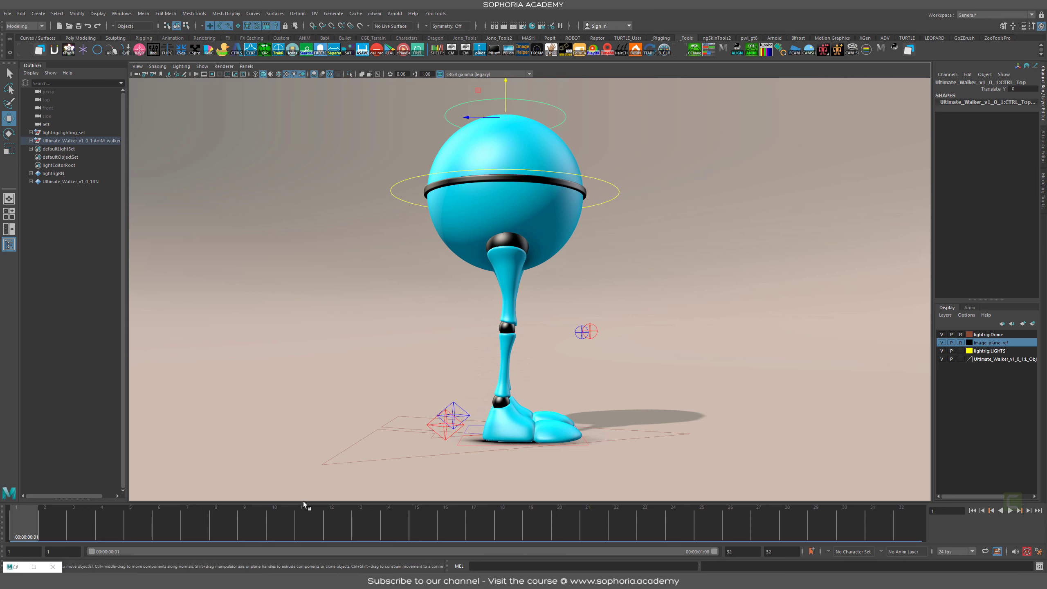
{"action": "right_click", "coordinate": [442, 530]}
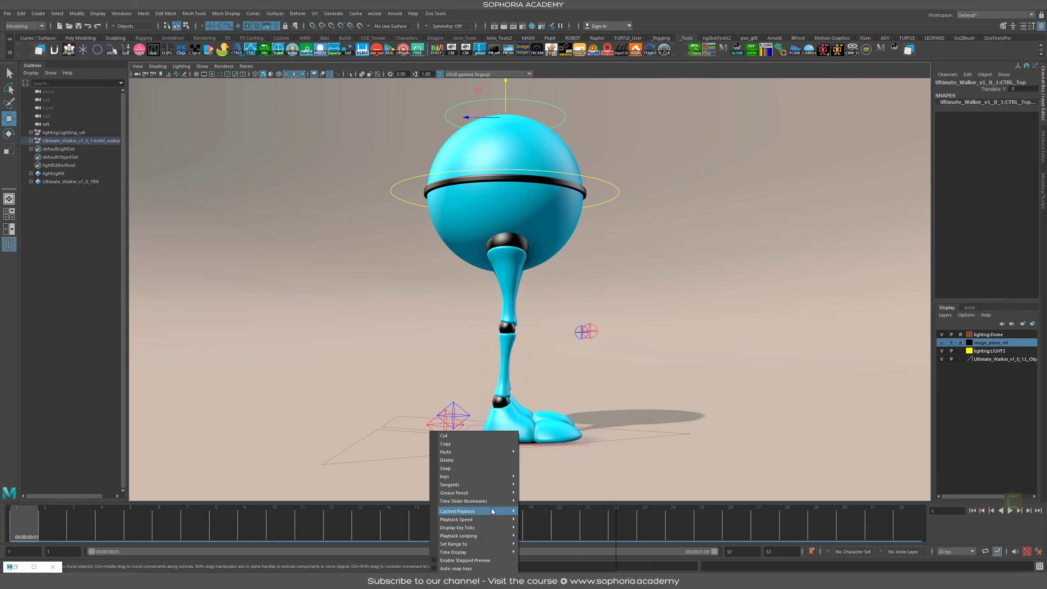
{"action": "left_click", "coordinate": [972, 552]}
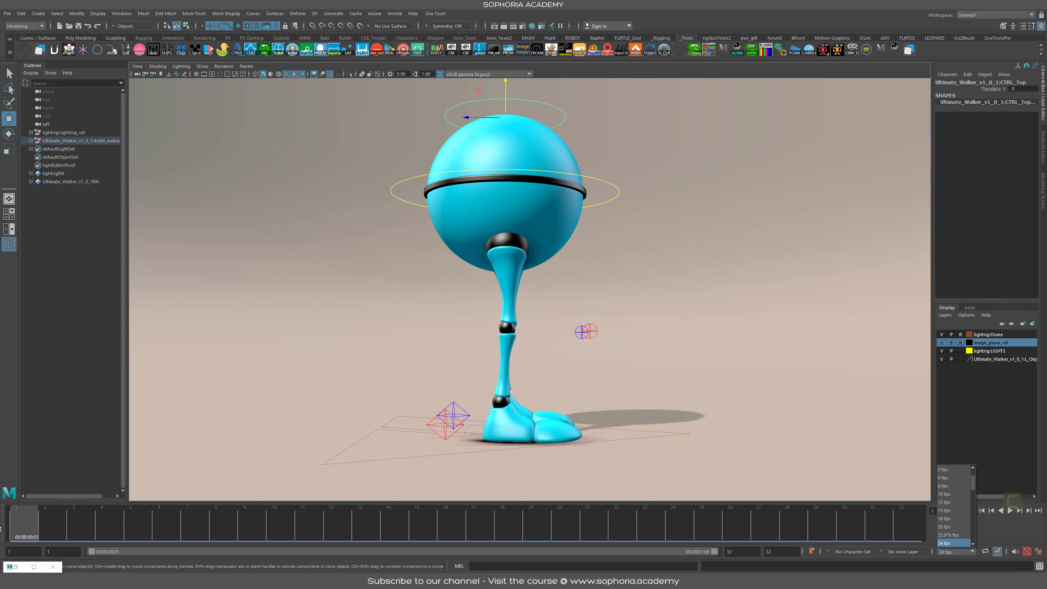
{"action": "left_click", "coordinate": [84, 531]}
{"action": "key", "text": "alt+v"}
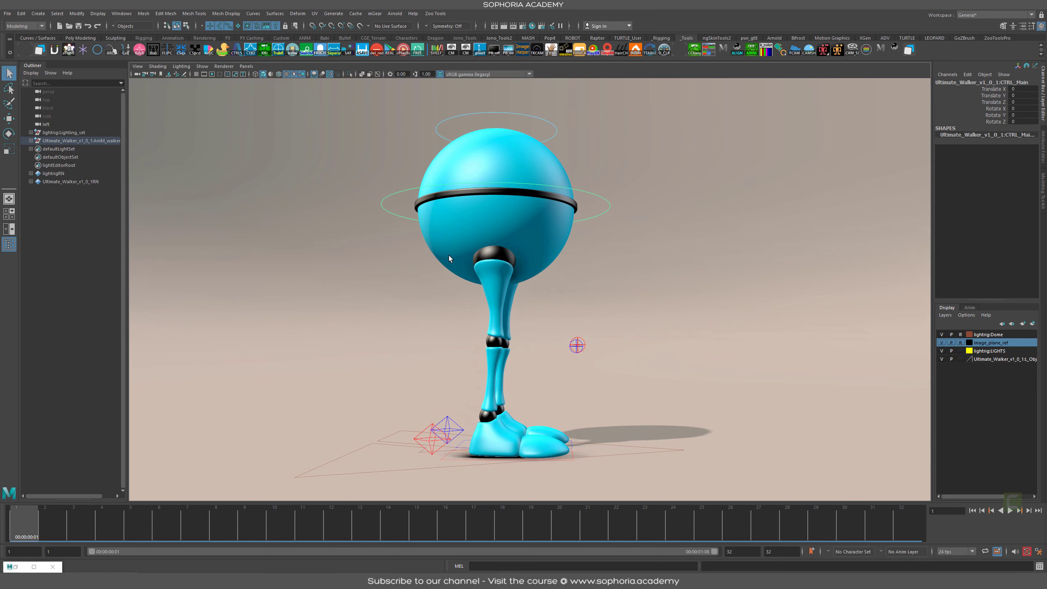
Step: Examine the foot controls from both sides of the walker, selecting the right foot control followed by the left one
{"action": "mouse_move", "coordinate": [503, 326]}
{"action": "left_mouse_down", "text": "alt"}
{"action": "mouse_move", "coordinate": [523, 331]}
{"action": "mouse_move", "coordinate": [512, 334]}
{"action": "left_mouse_up", "text": "alt"}
{"action": "left_click", "coordinate": [439, 449]}
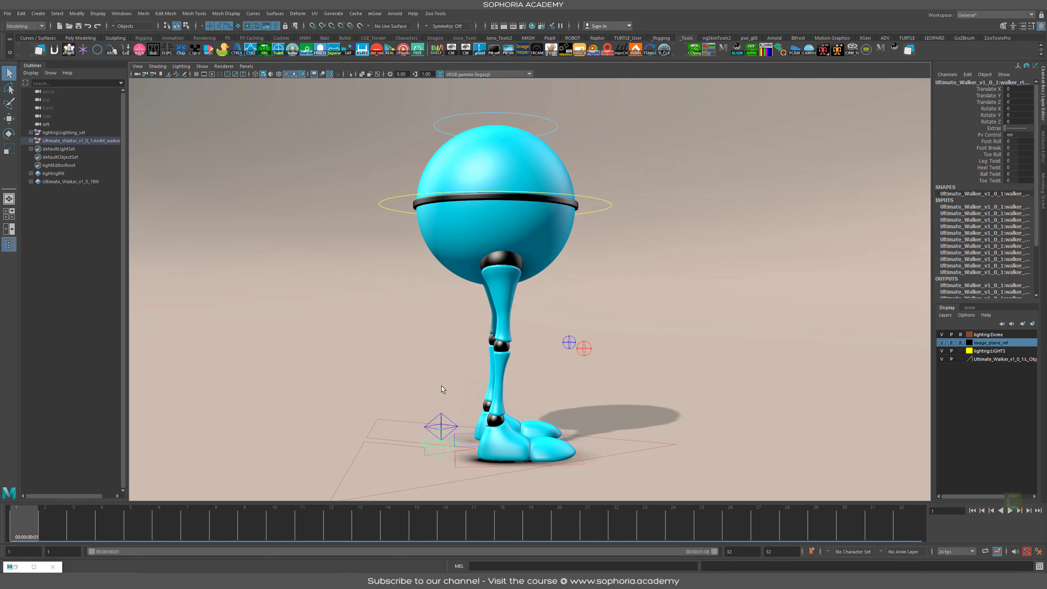
{"action": "left_click_drag", "start_coordinate": [557, 398], "coordinate": [289, 406], "text": "alt"}
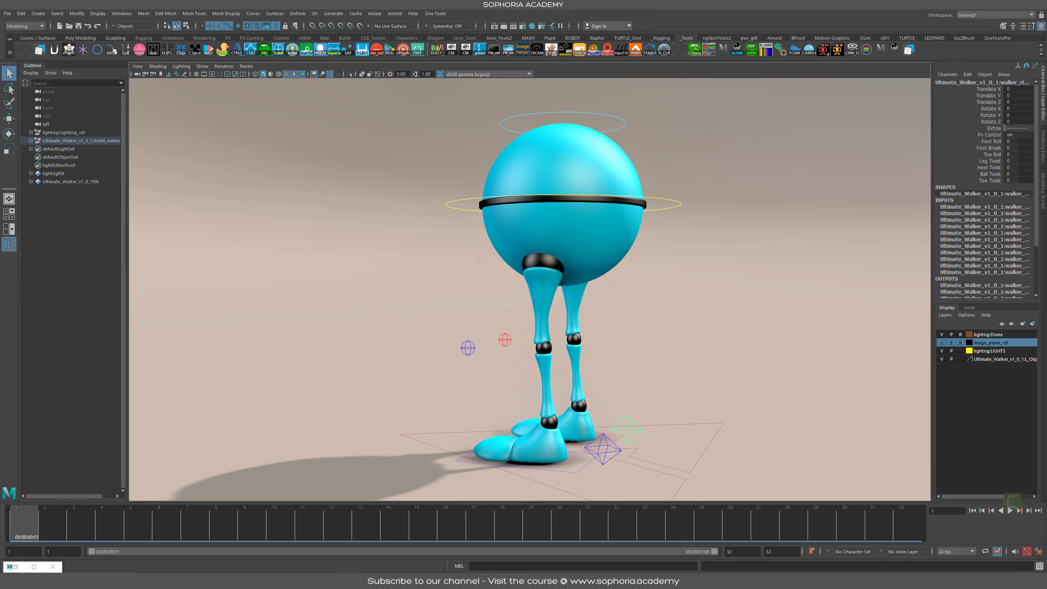
{"action": "left_click_drag", "start_coordinate": [560, 392], "coordinate": [336, 425], "text": "alt"}
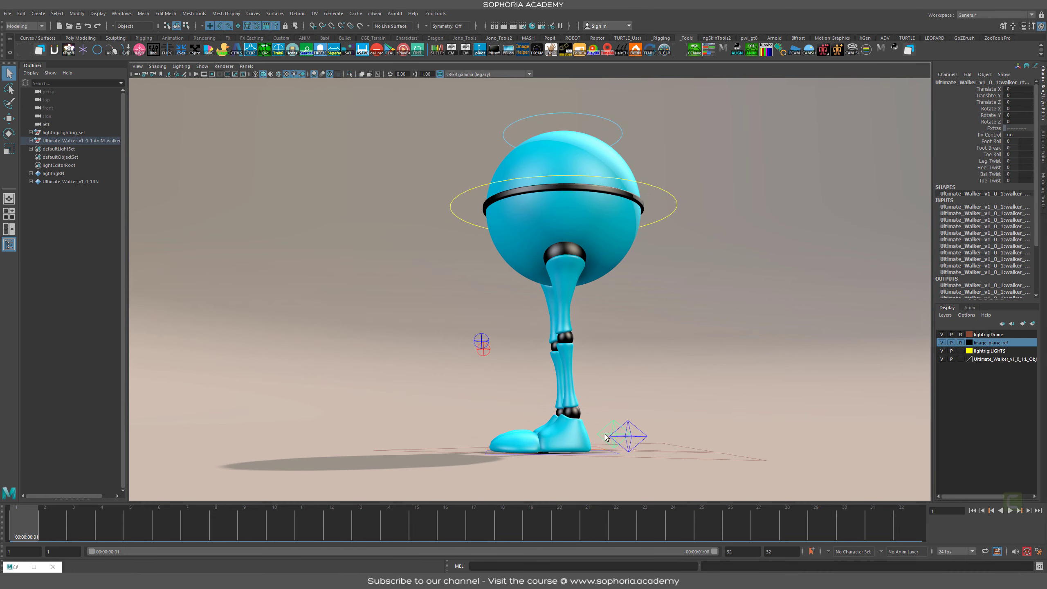
{"action": "left_click", "coordinate": [646, 440]}
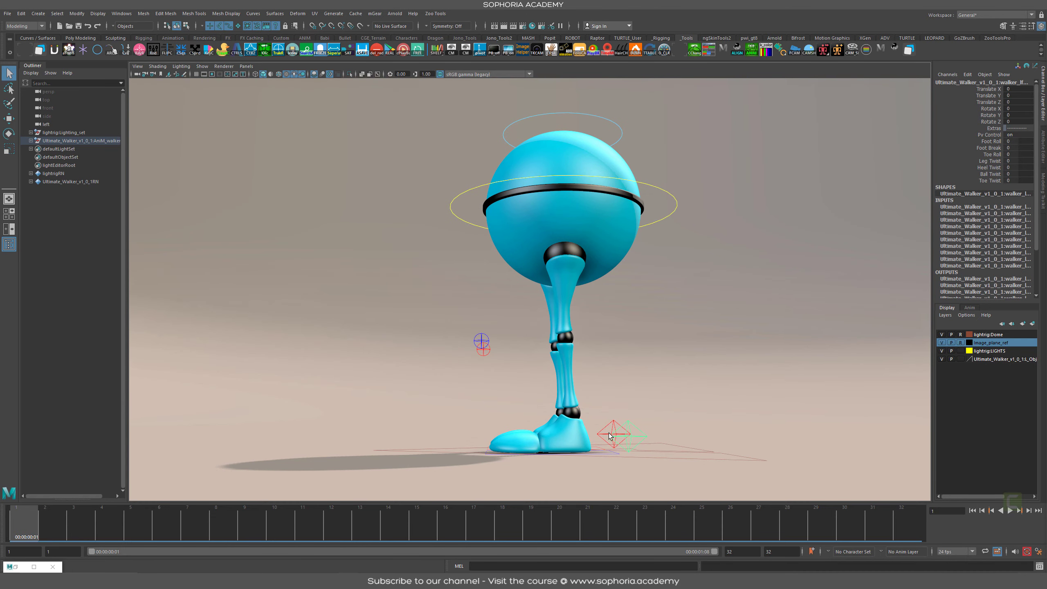
Step: Switch the viewport from the perspective view to an orthographic side view of the walker
{"action": "left_click_drag", "start_coordinate": [693, 445], "coordinate": [576, 436], "text": "alt"}
{"action": "left_click_drag", "start_coordinate": [655, 452], "coordinate": [678, 453], "text": "alt"}
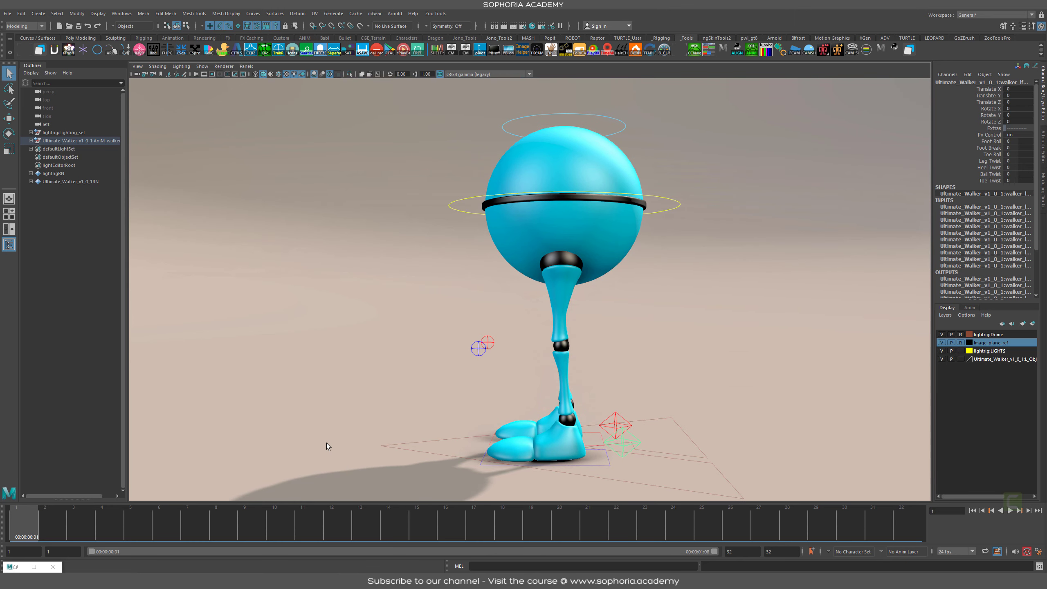
{"action": "left_click_drag", "start_coordinate": [658, 312], "coordinate": [698, 276], "text": "alt"}
{"action": "key", "text": "space"}
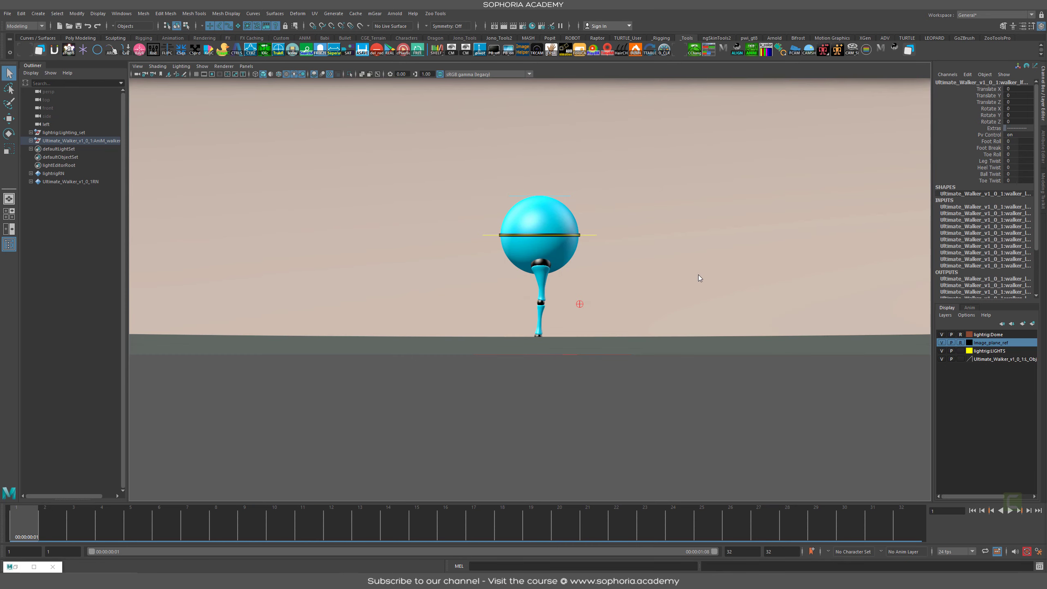
Step: Hide the lighting:Dome layer and turn on the grid behind the framed walker
{"action": "left_click", "coordinate": [942, 335]}
{"action": "key", "text": "f"}
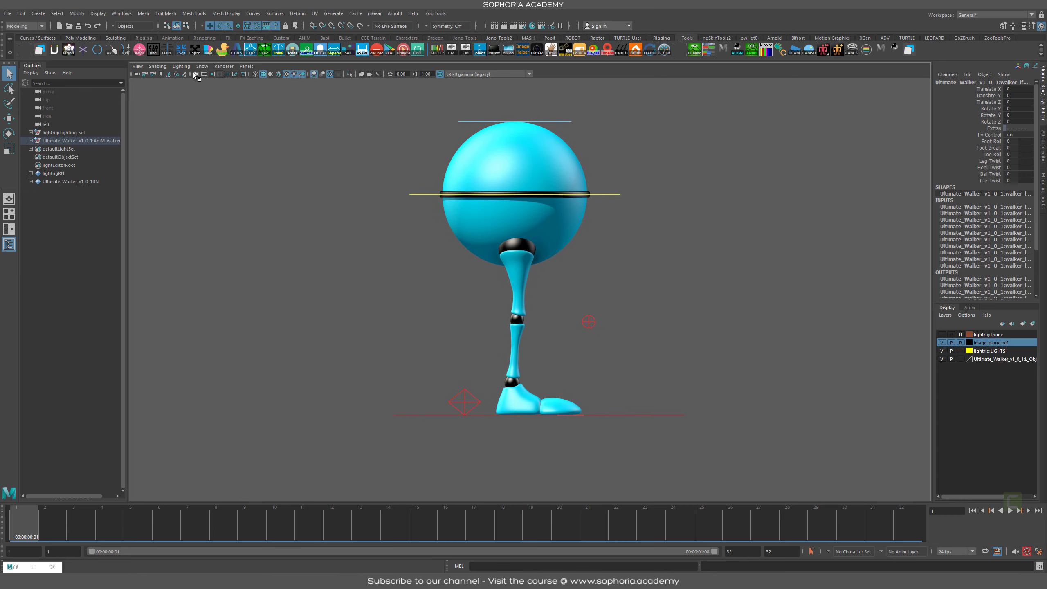
{"action": "left_click", "coordinate": [196, 74]}
{"action": "right_click_drag", "start_coordinate": [532, 320], "coordinate": [648, 357], "text": "alt"}
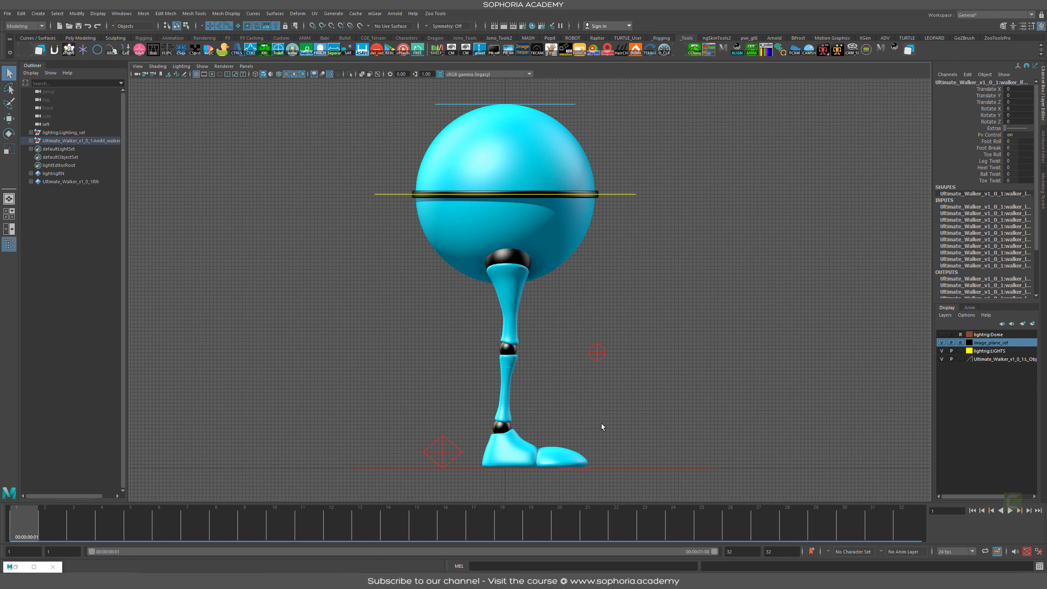
Step: Try sliding the left foot control along the ground in the side view, and undo the move
{"action": "key", "text": "w"}
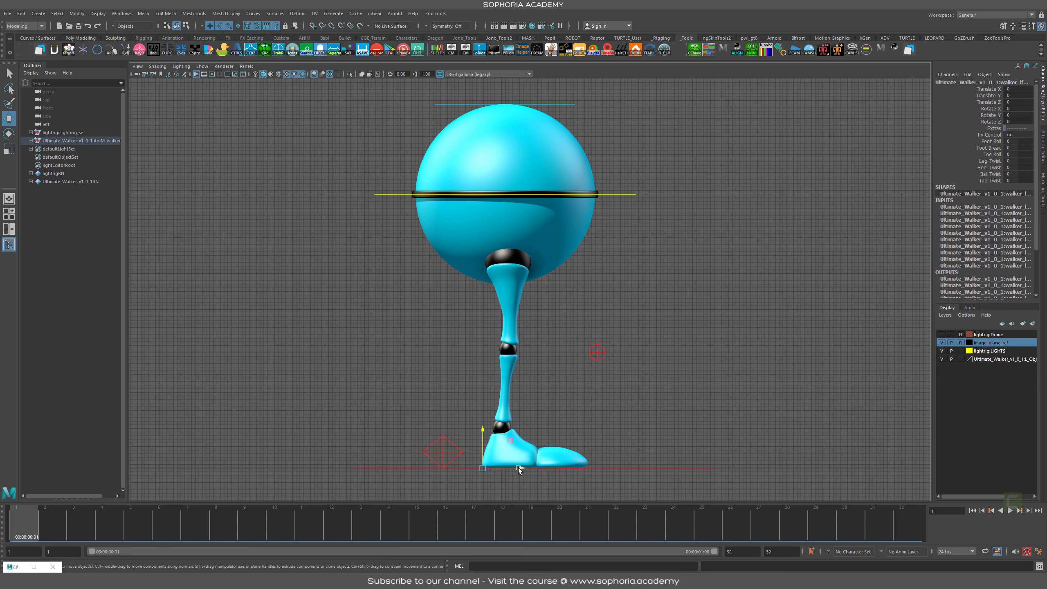
{"action": "left_click_drag", "start_coordinate": [519, 468], "coordinate": [465, 468]}
{"action": "key", "text": "ctrl+z"}
{"action": "key", "text": "ctrl+z"}
{"action": "key", "text": "ctrl+z"}
{"action": "key", "text": "ctrl+z"}
{"action": "key", "text": "ctrl+z"}
{"action": "key", "text": "ctrl+z"}
{"action": "key", "text": "ctrl+z"}
Step: Switch to the orthographic view of the walker's left side and frame the whole rig
{"action": "key", "text": "space"}
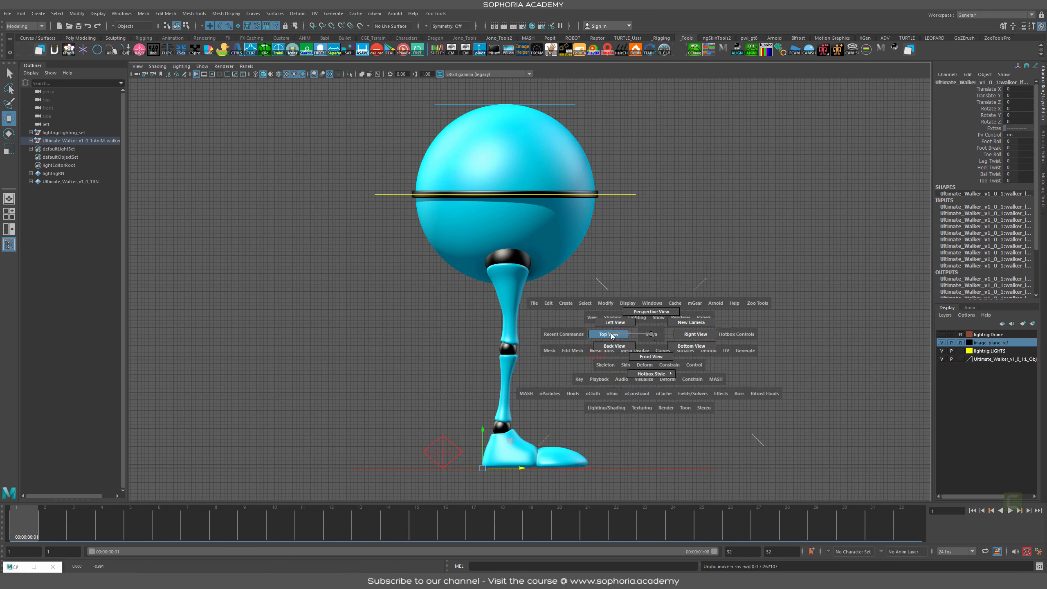
{"action": "left_click", "coordinate": [610, 334]}
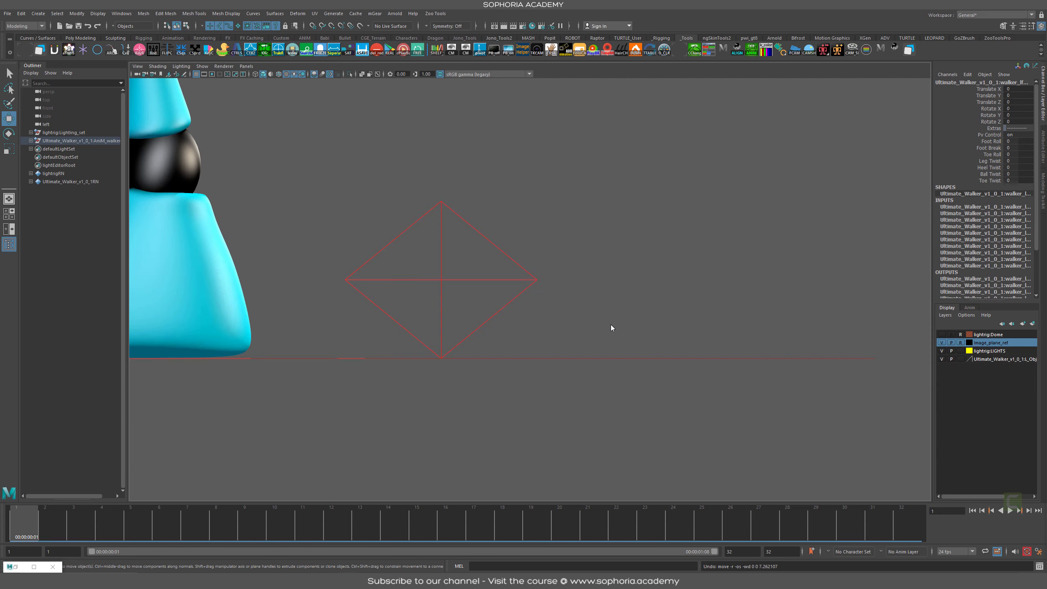
{"action": "key", "text": "f"}
{"action": "right_click_drag", "start_coordinate": [517, 324], "coordinate": [398, 277], "text": "alt"}
{"action": "middle_click_drag", "start_coordinate": [555, 242], "coordinate": [691, 434], "text": "alt"}
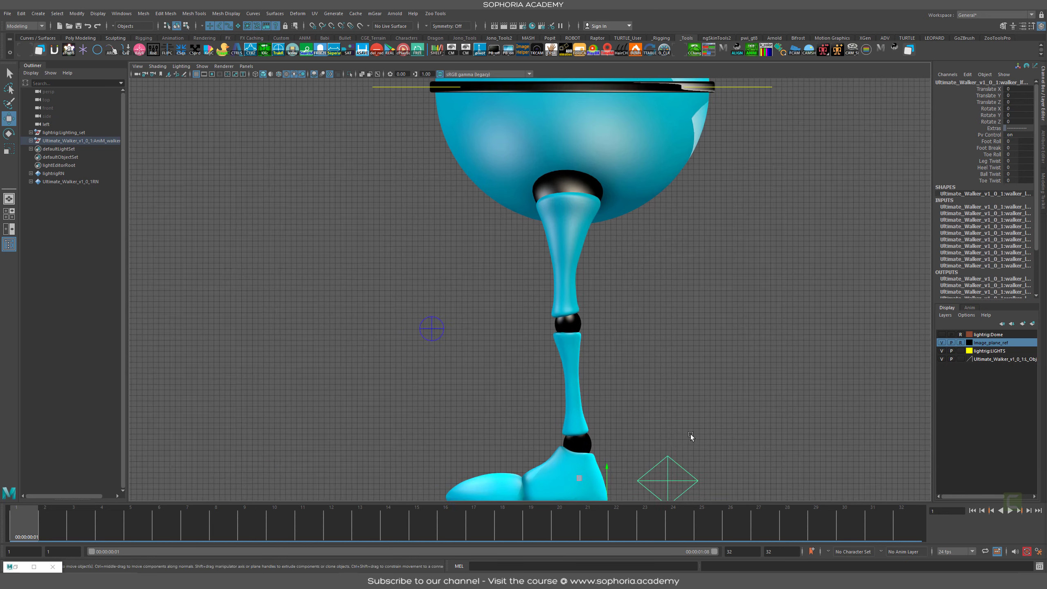
{"action": "right_click_drag", "start_coordinate": [690, 434], "coordinate": [692, 363], "text": "alt"}
{"action": "middle_click_drag", "start_coordinate": [692, 364], "coordinate": [672, 392], "text": "alt"}
{"action": "right_click_drag", "start_coordinate": [673, 392], "coordinate": [574, 203], "text": "alt"}
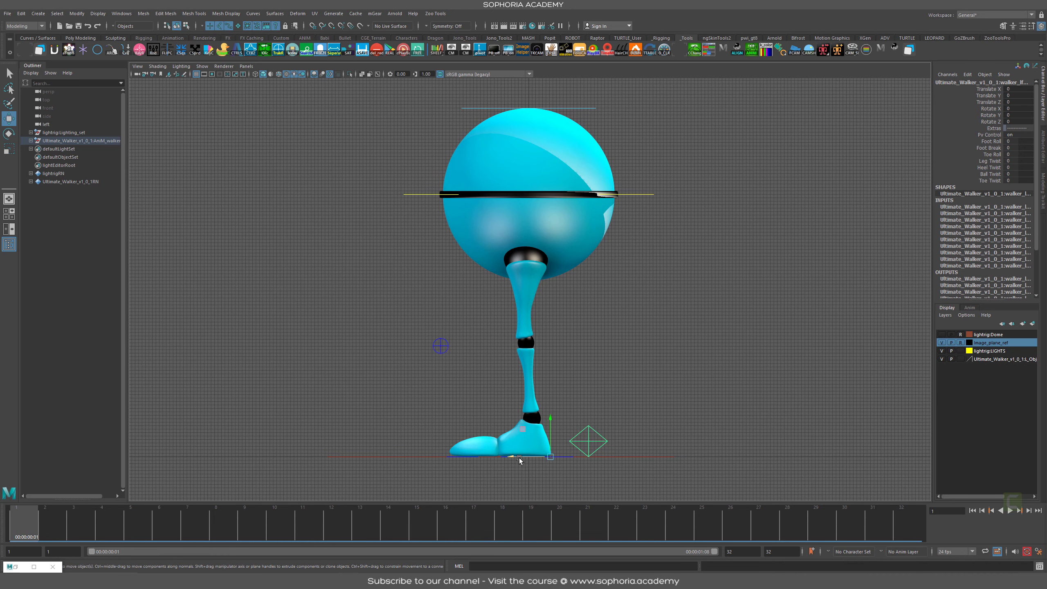
Step: Pose a stride at frame 1 with the left foot control forward at Translate Z 1.227 and the right foot control back at -1.137
{"action": "left_click_drag", "start_coordinate": [516, 457], "coordinate": [359, 448]}
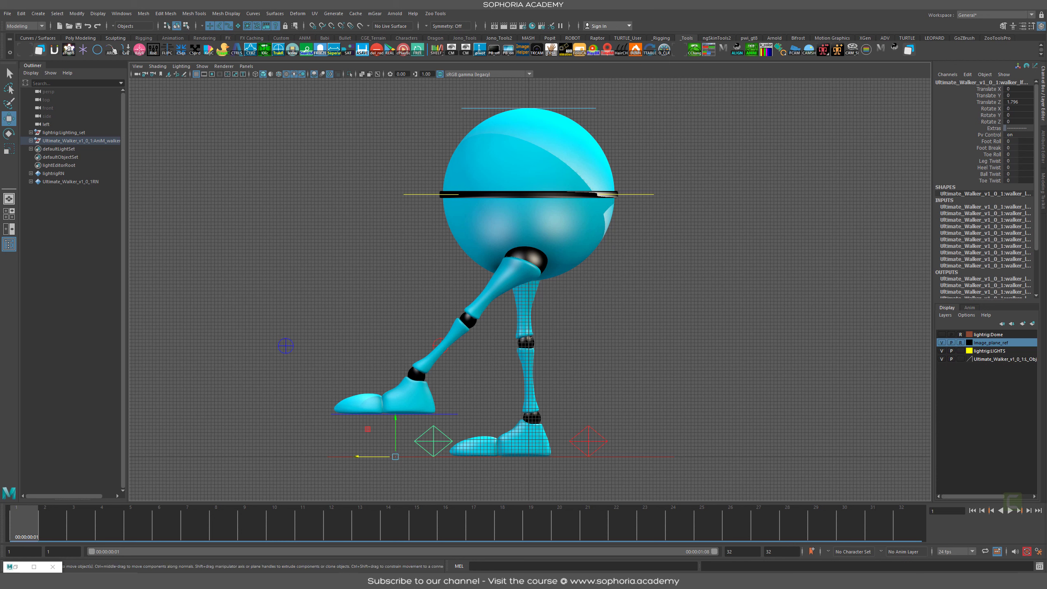
{"action": "left_click", "coordinate": [600, 440]}
{"action": "left_click_drag", "start_coordinate": [522, 461], "coordinate": [635, 456]}
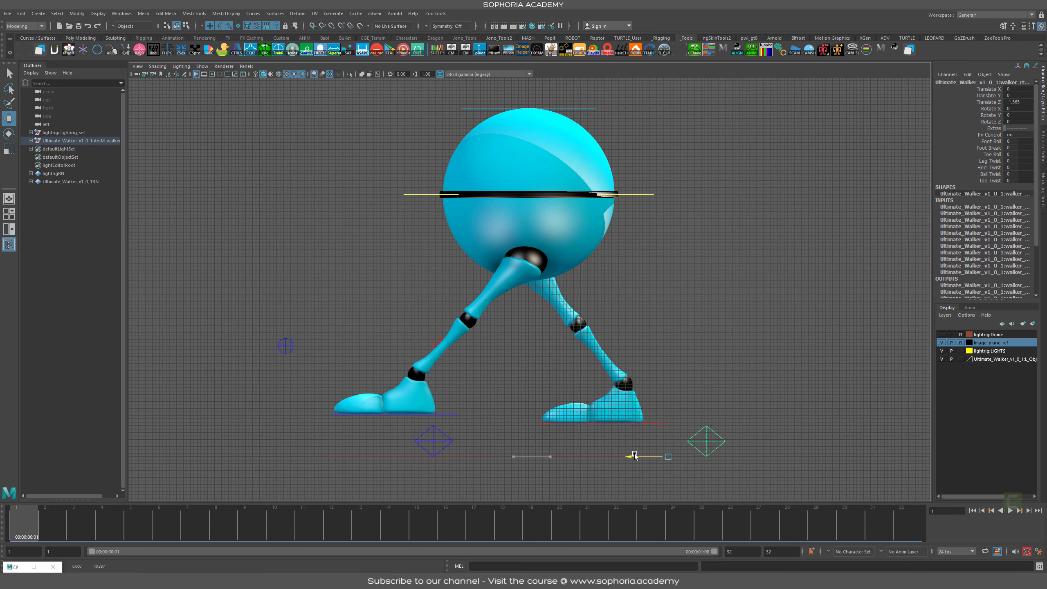
{"action": "left_click", "coordinate": [434, 441]}
{"action": "left_click_drag", "start_coordinate": [371, 457], "coordinate": [418, 466]}
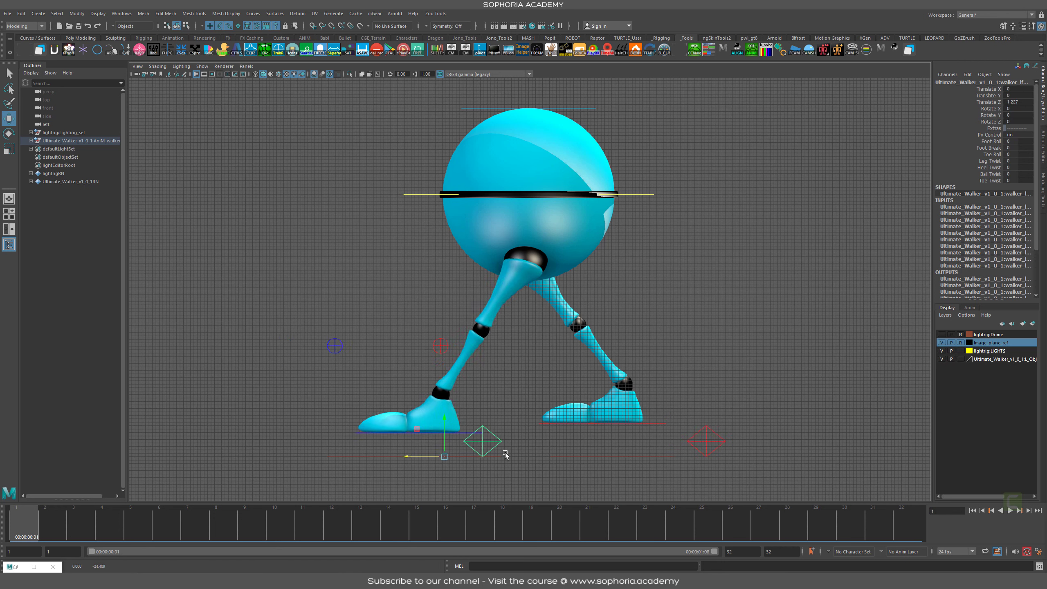
{"action": "left_click", "coordinate": [710, 447]}
{"action": "left_click", "coordinate": [710, 448]}
{"action": "left_click_drag", "start_coordinate": [648, 456], "coordinate": [626, 457]}
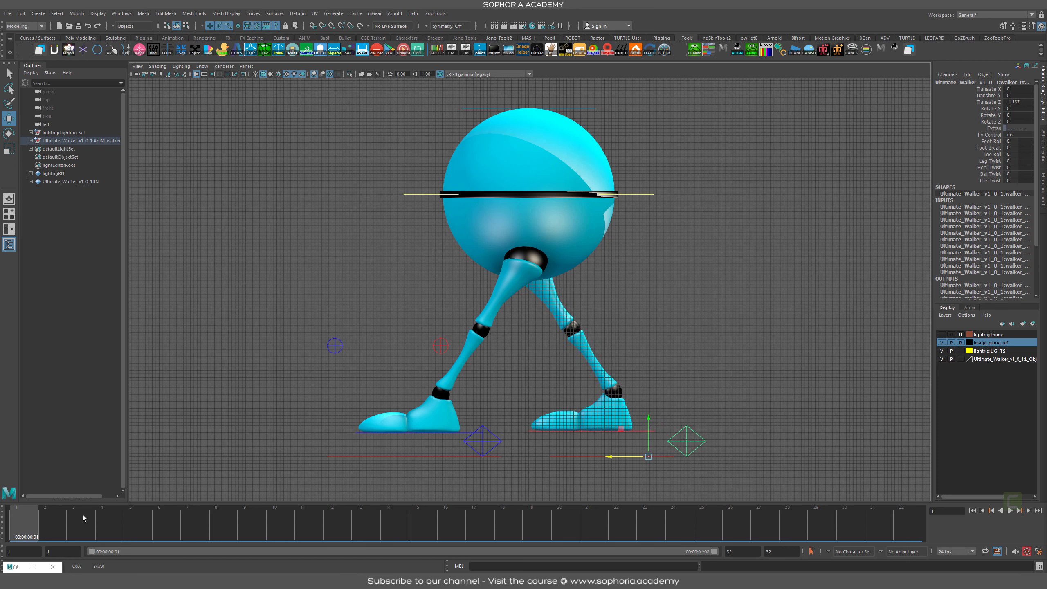
{"action": "mouse_move", "coordinate": [29, 528]}
{"action": "left_mouse_down"}
{"action": "mouse_move", "coordinate": [139, 527]}
{"action": "mouse_move", "coordinate": [24, 527]}
{"action": "left_mouse_up"}
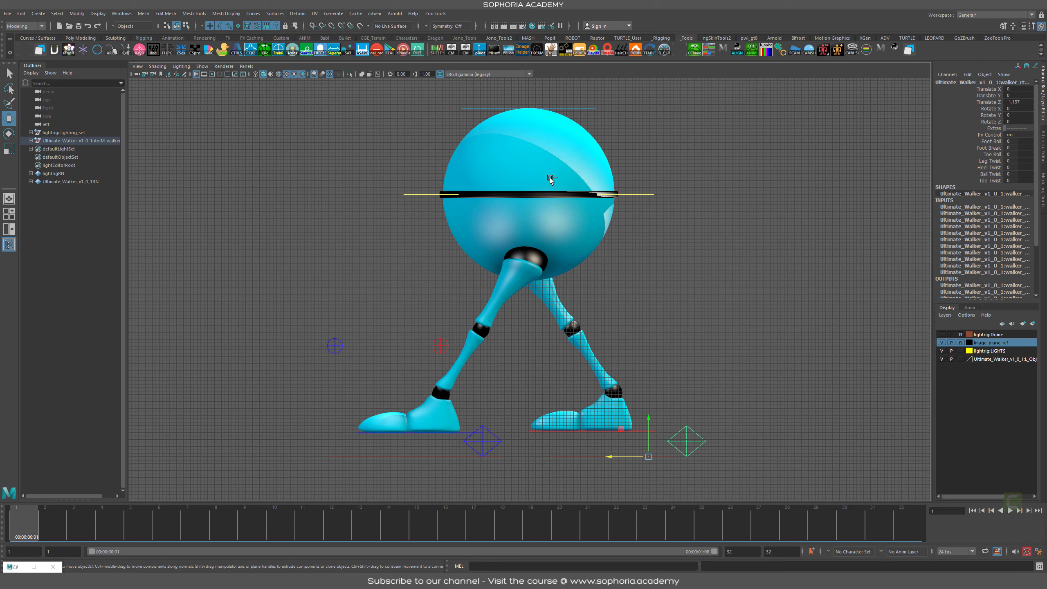
{"action": "mouse_move", "coordinate": [533, 124]}
{"action": "left_mouse_down"}
{"action": "mouse_move", "coordinate": [466, 221]}
{"action": "mouse_move", "coordinate": [536, 159]}
{"action": "left_mouse_up"}
{"action": "left_click_drag", "start_coordinate": [512, 261], "coordinate": [385, 468]}
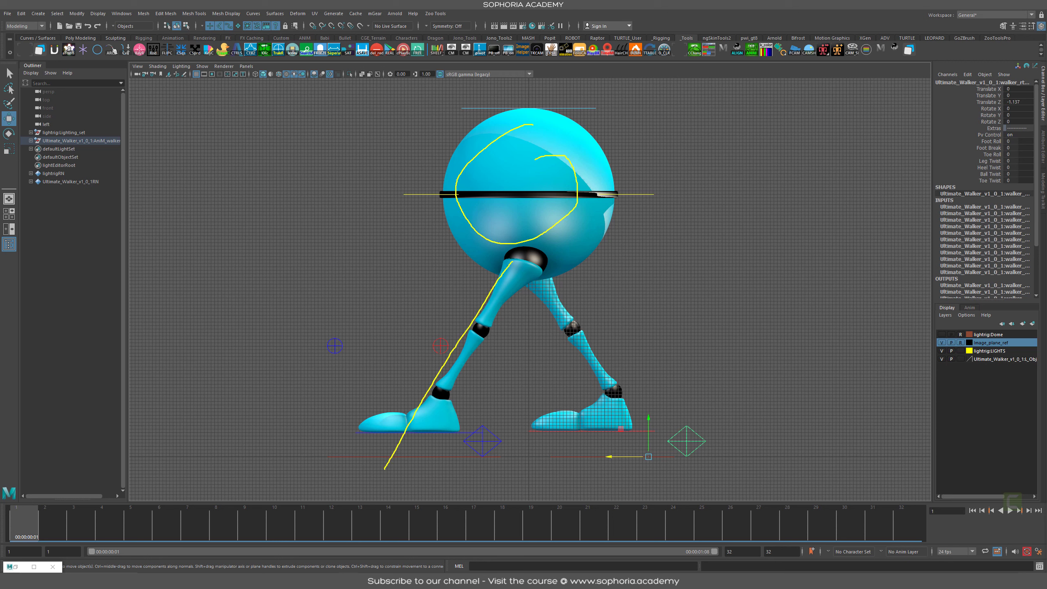
{"action": "left_click_drag", "start_coordinate": [328, 422], "coordinate": [384, 471]}
{"action": "mouse_move", "coordinate": [545, 309]}
{"action": "left_mouse_down"}
{"action": "mouse_move", "coordinate": [627, 423]}
{"action": "mouse_move", "coordinate": [586, 464]}
{"action": "mouse_move", "coordinate": [616, 466]}
{"action": "left_mouse_up"}
{"action": "left_click_drag", "start_coordinate": [532, 318], "coordinate": [618, 412]}
{"action": "left_click_drag", "start_coordinate": [518, 266], "coordinate": [600, 386]}
{"action": "mouse_move", "coordinate": [534, 116]}
{"action": "left_mouse_down"}
{"action": "mouse_move", "coordinate": [450, 239]}
{"action": "mouse_move", "coordinate": [552, 144]}
{"action": "left_mouse_up"}
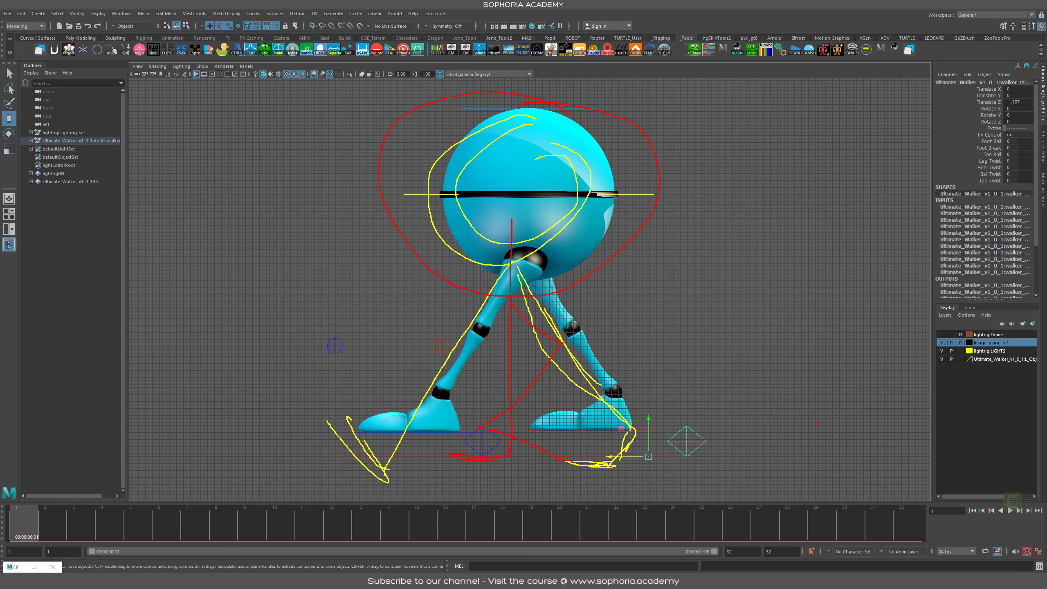
{"action": "left_click_drag", "start_coordinate": [834, 410], "coordinate": [470, 196]}
{"action": "mouse_move", "coordinate": [519, 195]}
{"action": "left_mouse_down"}
{"action": "mouse_move", "coordinate": [447, 173]}
{"action": "mouse_move", "coordinate": [513, 202]}
{"action": "left_mouse_up"}
{"action": "key", "text": "Escape"}
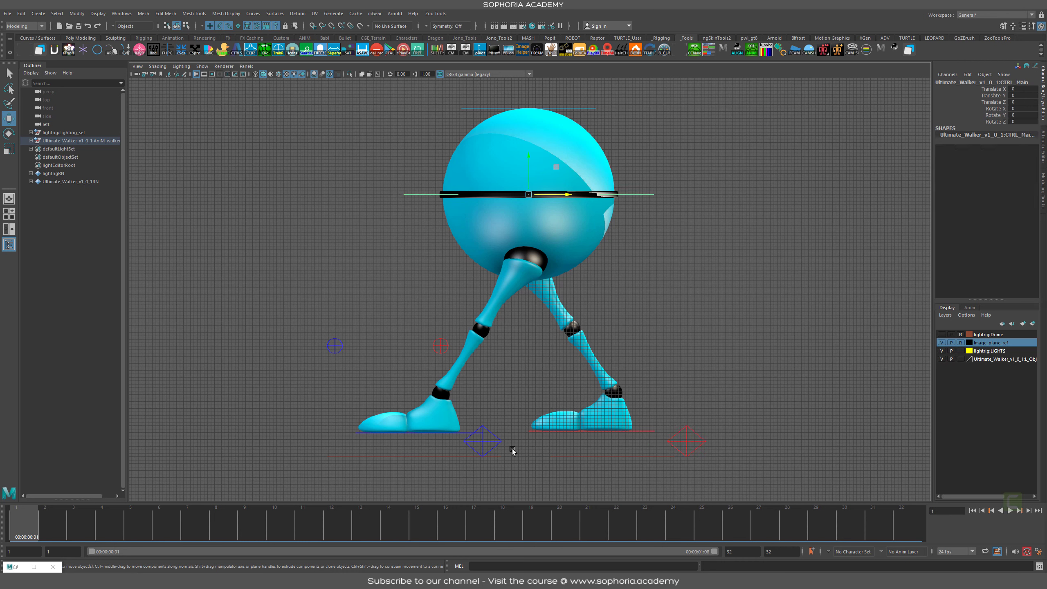
Step: Add the IK/FK blend curves under both feet to a new display layer named UNUSEDCTRLS and hide that layer
{"action": "left_click", "coordinate": [481, 441]}
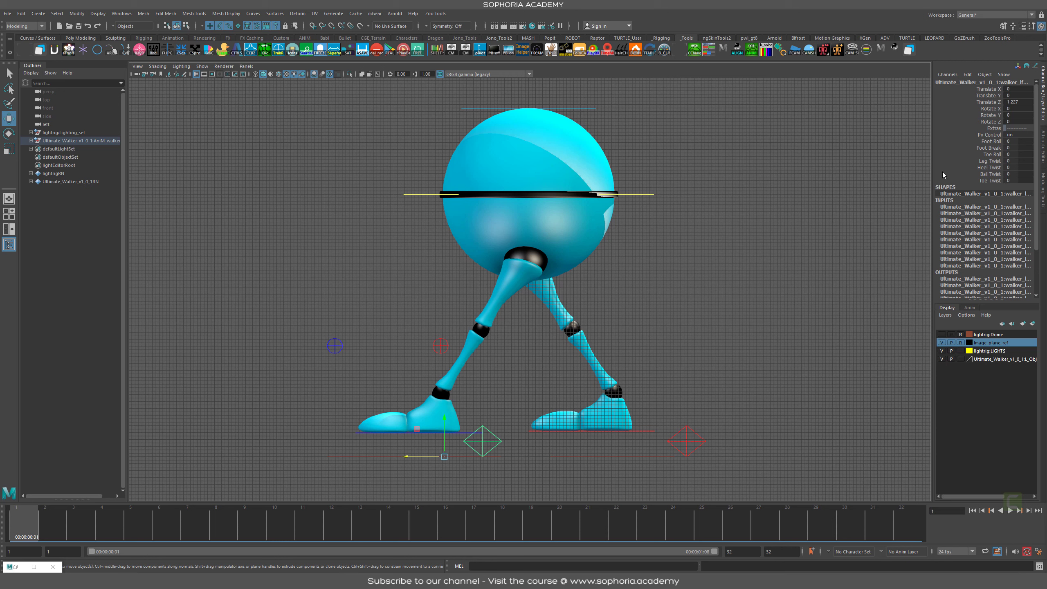
{"action": "left_click", "coordinate": [656, 194]}
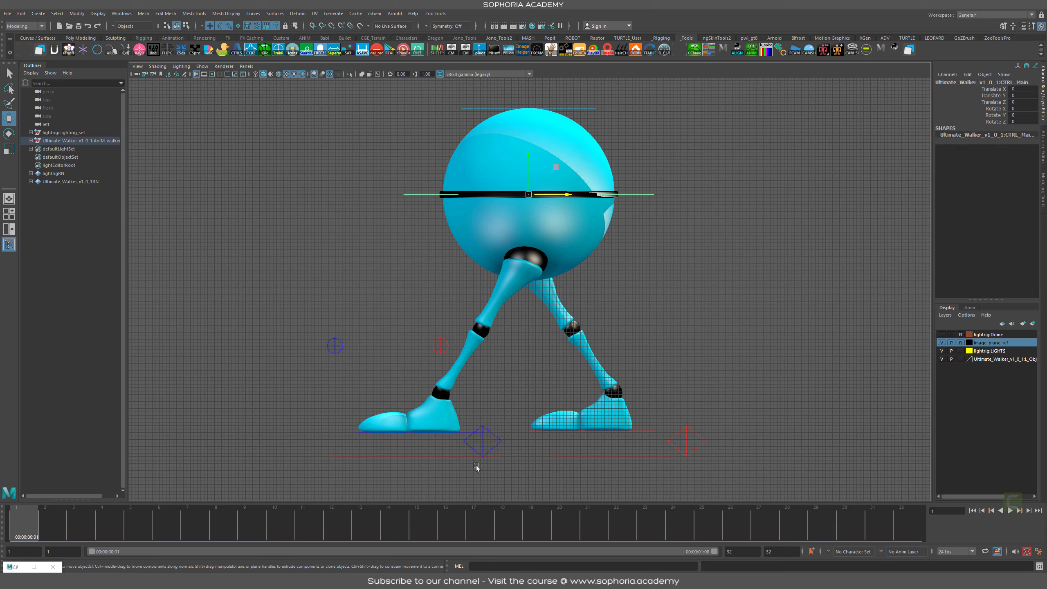
{"action": "left_click", "coordinate": [482, 433]}
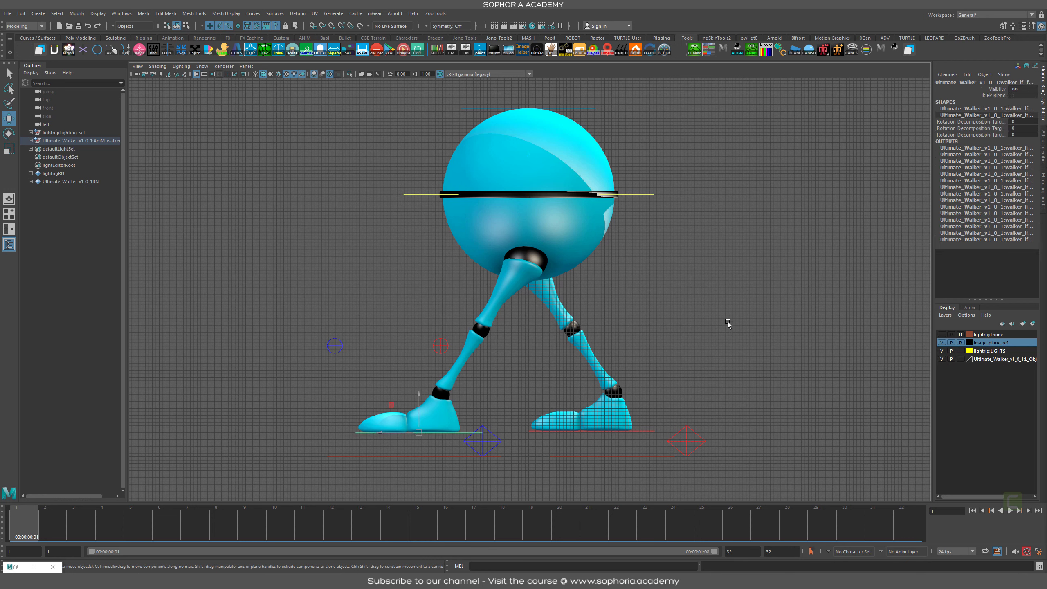
{"action": "left_click", "coordinate": [644, 431]}
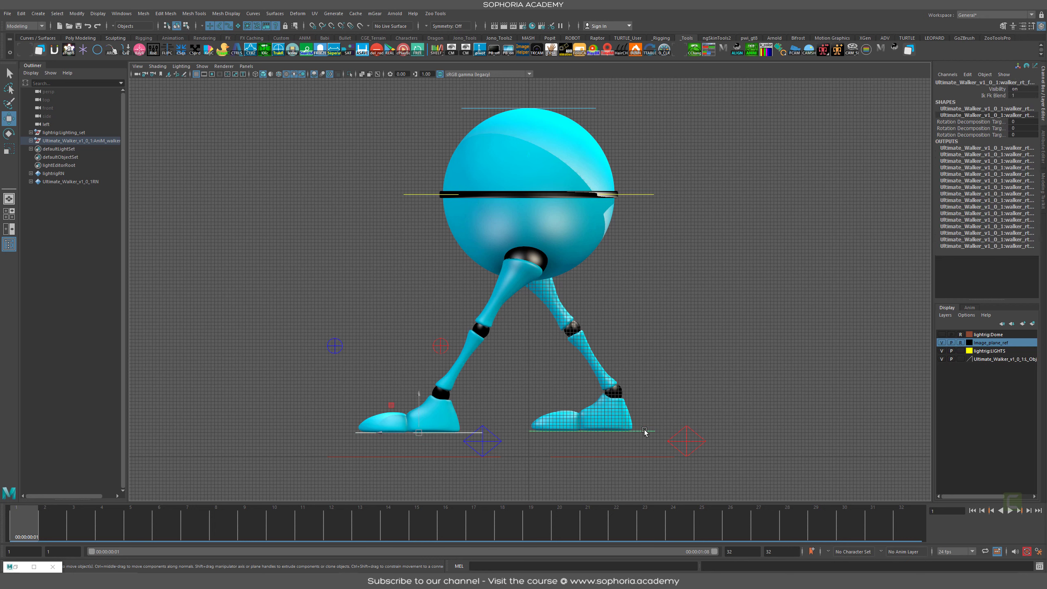
{"action": "left_click", "coordinate": [1033, 325]}
{"action": "double_click", "coordinate": [987, 343]}
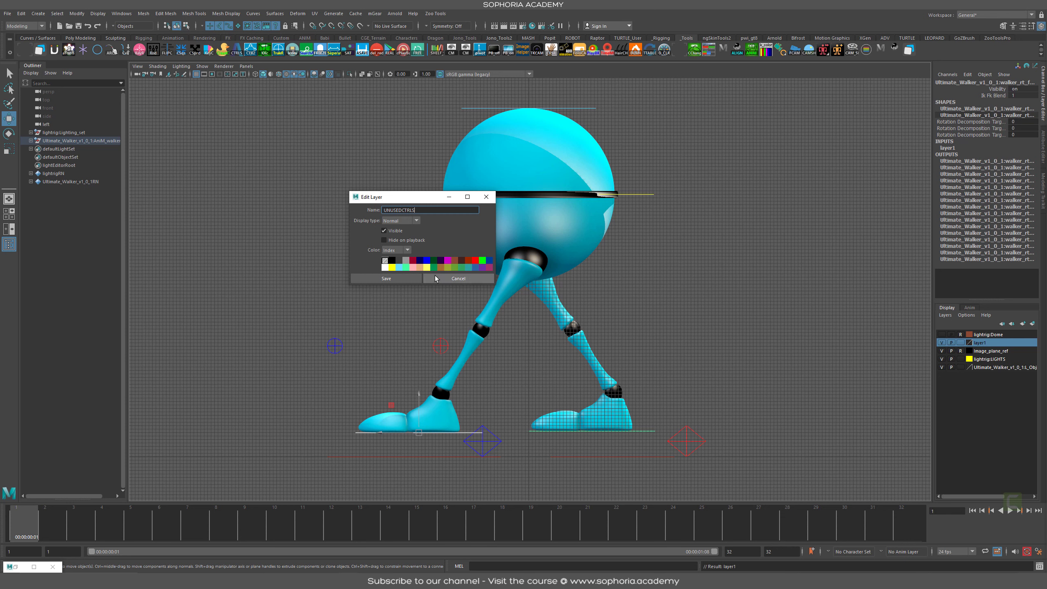
{"action": "key", "text": "Return"}
{"action": "left_click", "coordinate": [942, 343]}
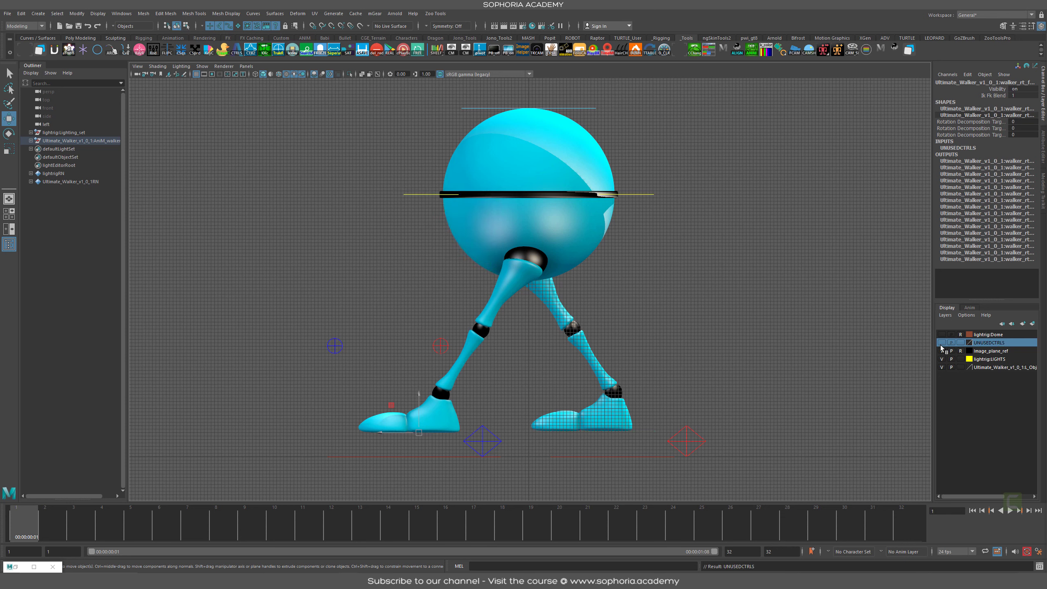
{"action": "left_click", "coordinate": [492, 409]}
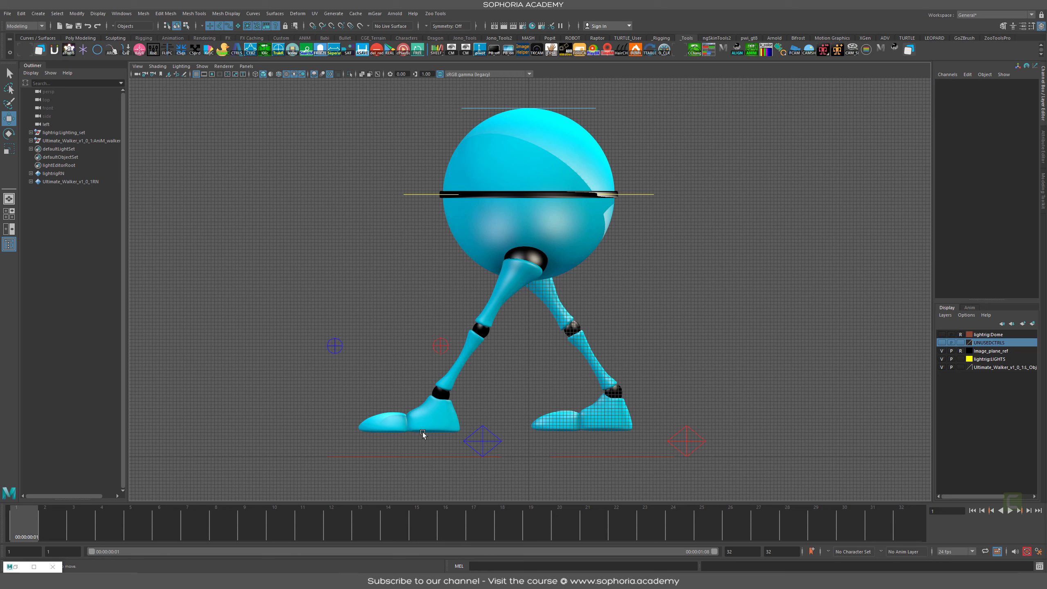
Step: Try a wider stride with the left foot control at Translate Z 1.426 and the main body control lowered to Translate Y -0.403
{"action": "left_click", "coordinate": [481, 431]}
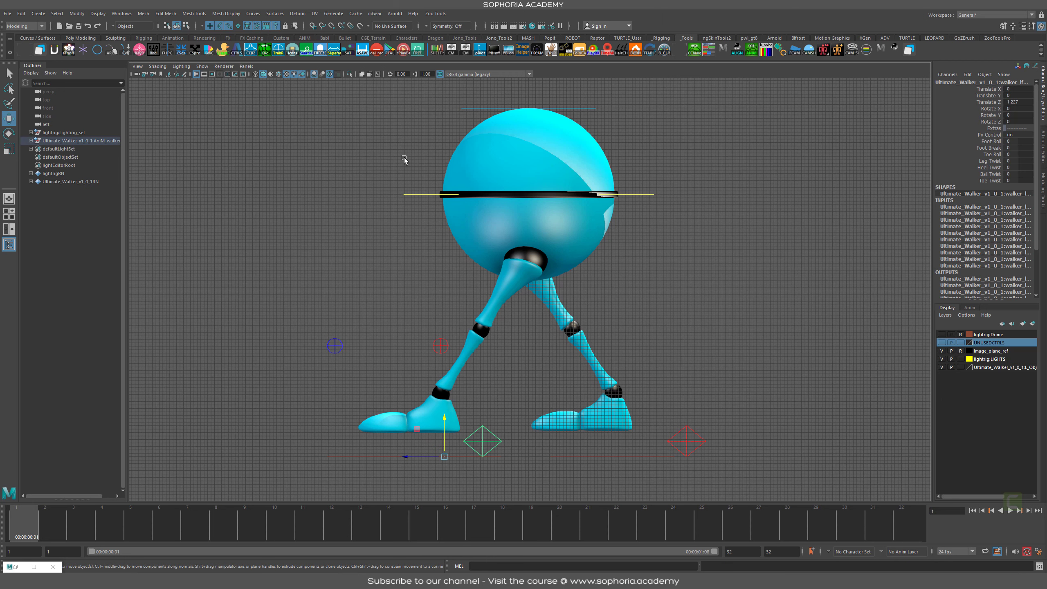
{"action": "left_click_drag", "start_coordinate": [404, 157], "coordinate": [402, 255]}
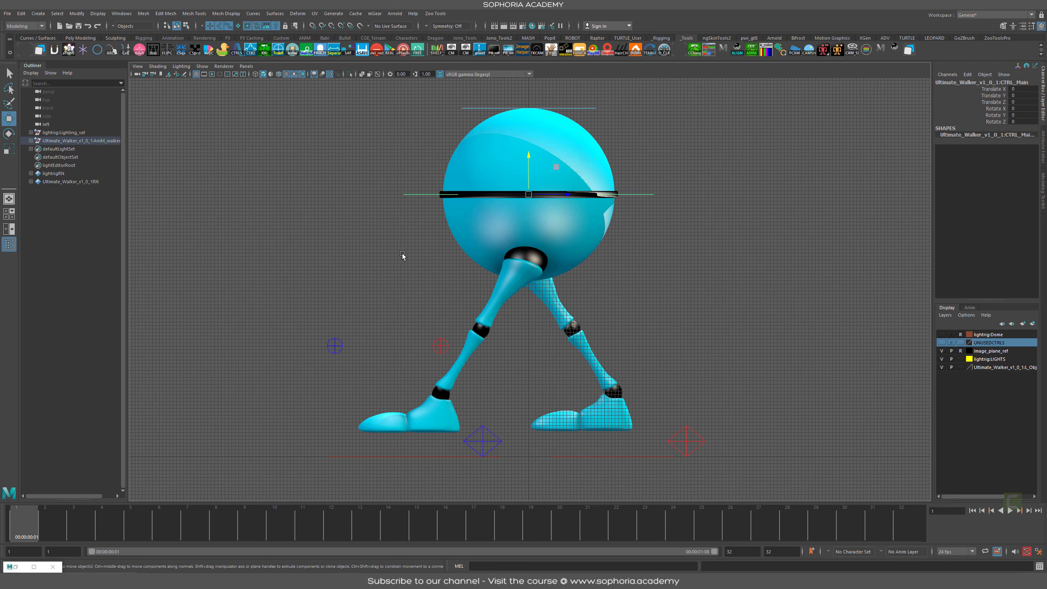
{"action": "left_click", "coordinate": [482, 431]}
{"action": "mouse_move", "coordinate": [413, 457]}
{"action": "left_mouse_down"}
{"action": "mouse_move", "coordinate": [351, 456]}
{"action": "mouse_move", "coordinate": [566, 461]}
{"action": "mouse_move", "coordinate": [400, 457]}
{"action": "left_mouse_up"}
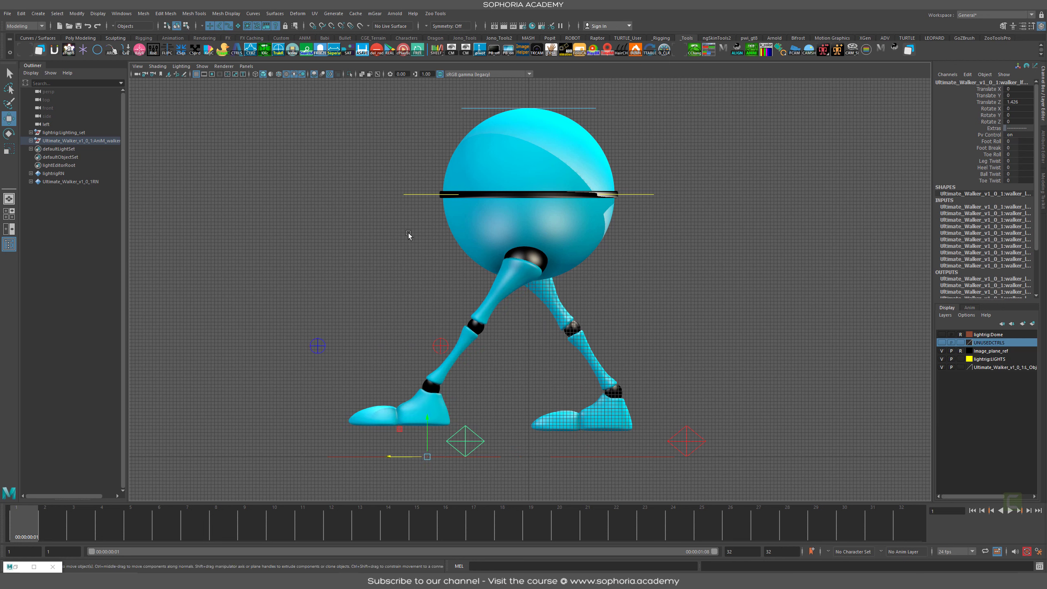
{"action": "left_click", "coordinate": [440, 195]}
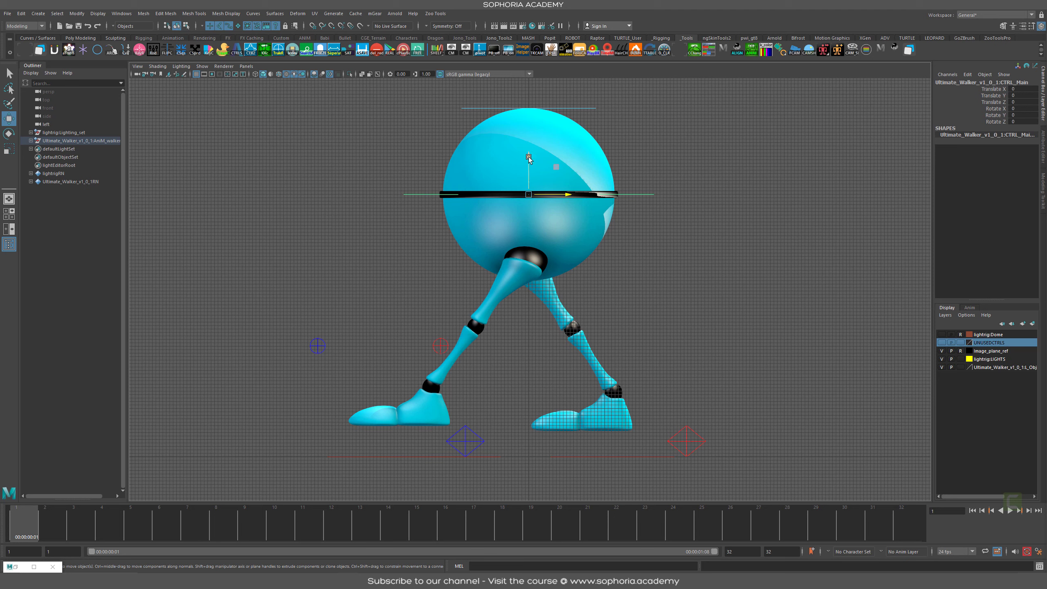
{"action": "left_click_drag", "start_coordinate": [529, 158], "coordinate": [540, 192]}
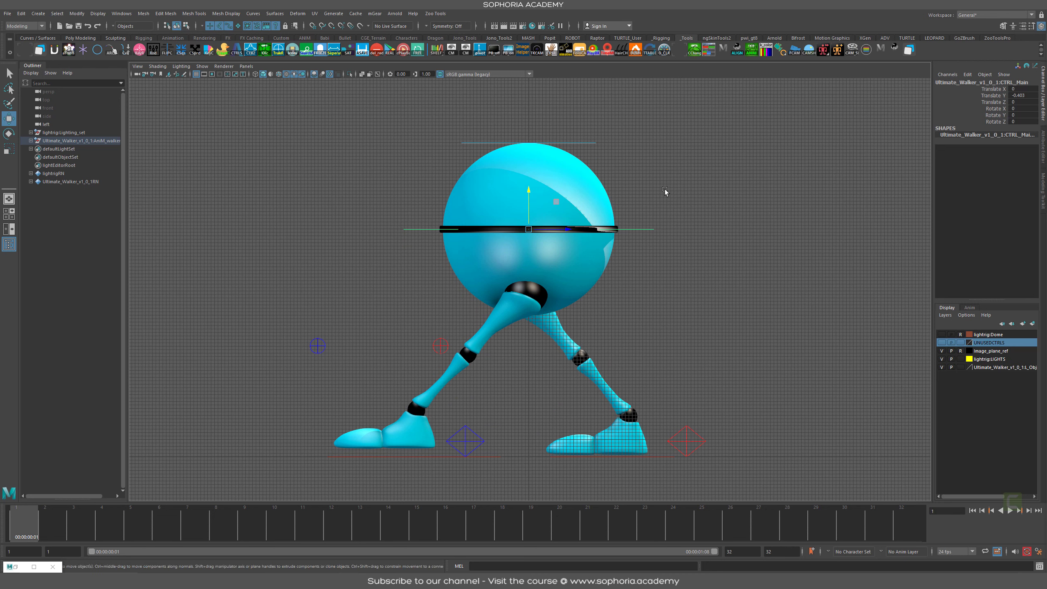
Step: Pull the left foot control back to Translate Z 0.971 and raise the main body control to Translate Y -0.251
{"action": "left_click", "coordinate": [478, 442]}
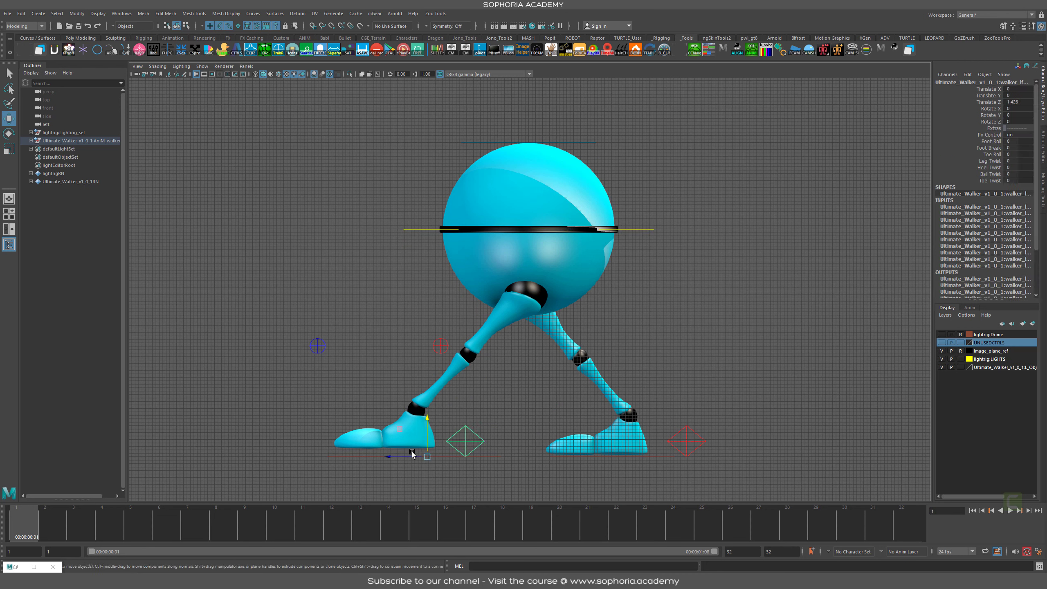
{"action": "left_click_drag", "start_coordinate": [393, 458], "coordinate": [452, 456]}
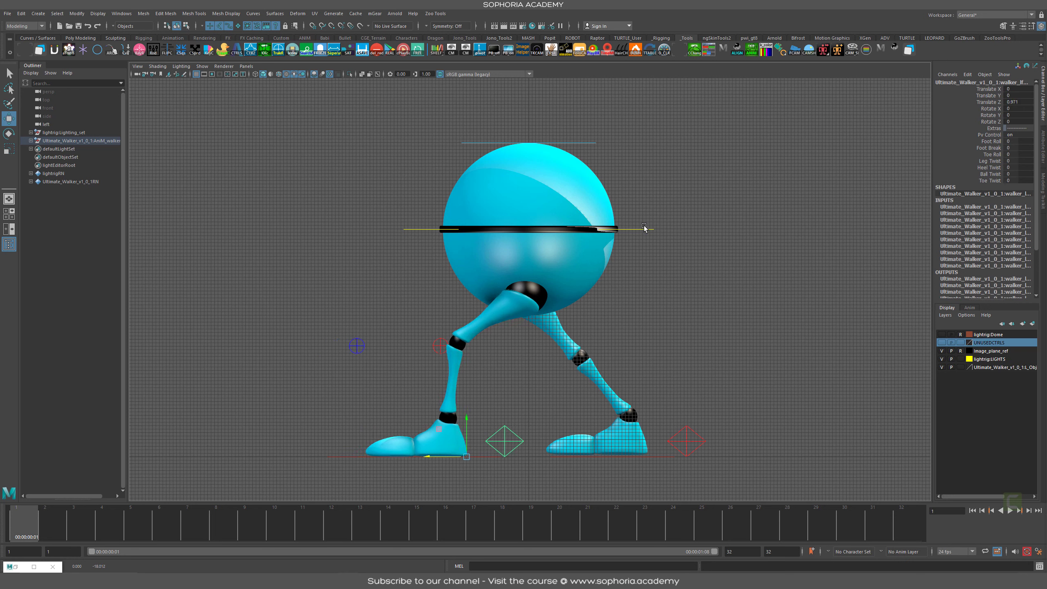
{"action": "left_click", "coordinate": [617, 228]}
{"action": "left_click_drag", "start_coordinate": [525, 196], "coordinate": [525, 184]}
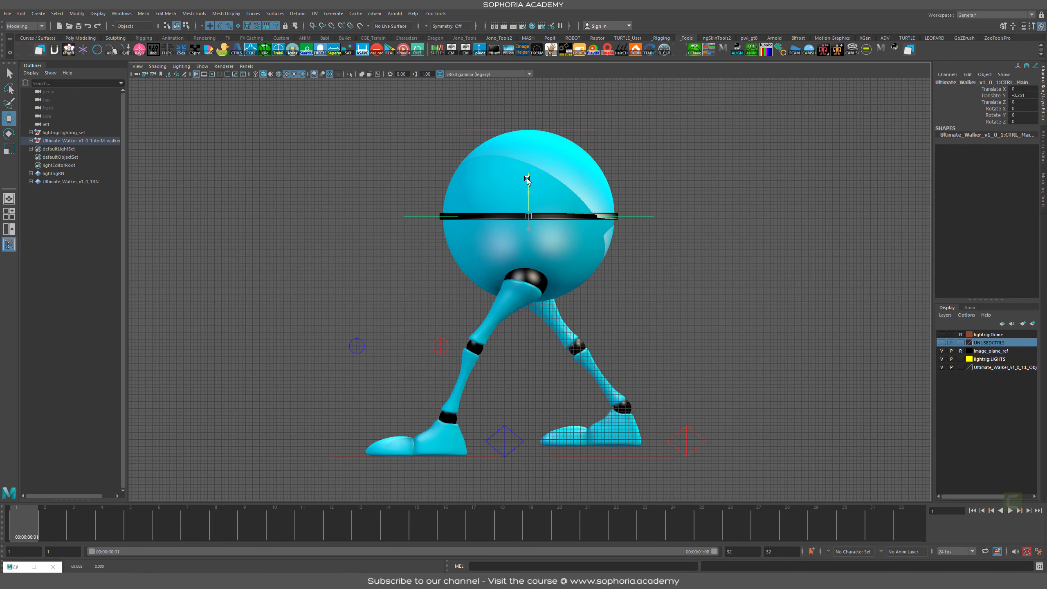
Step: Select the left foot, right foot and main body controls in turn to check their pose values
{"action": "left_click", "coordinate": [511, 437]}
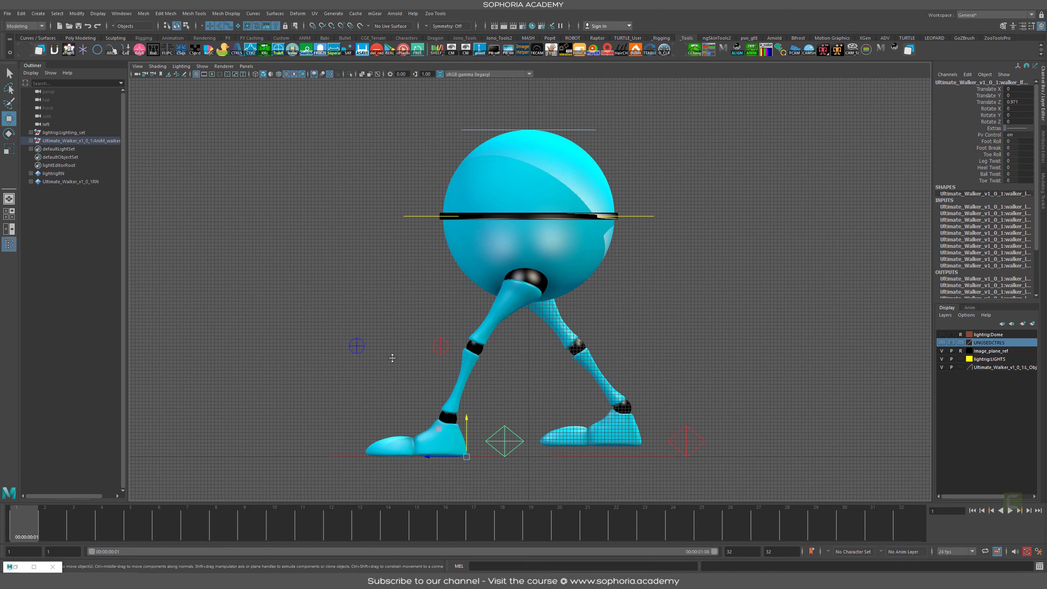
{"action": "left_click", "coordinate": [688, 442]}
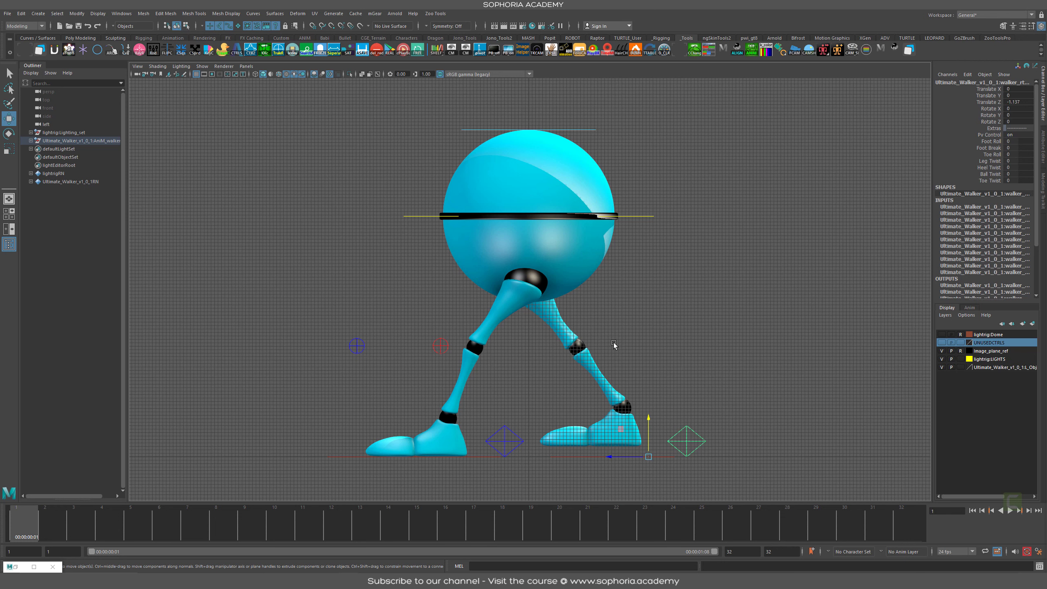
{"action": "left_click", "coordinate": [645, 214]}
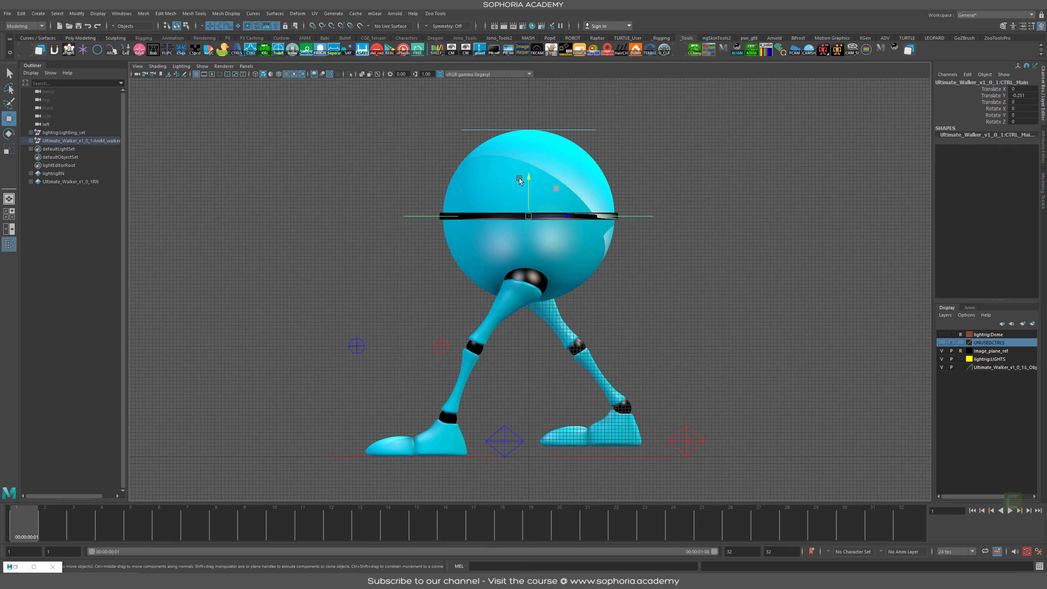
Step: Set the main body control's Translate Y to -0.25
{"action": "left_click_drag", "start_coordinate": [531, 182], "coordinate": [532, 184]}
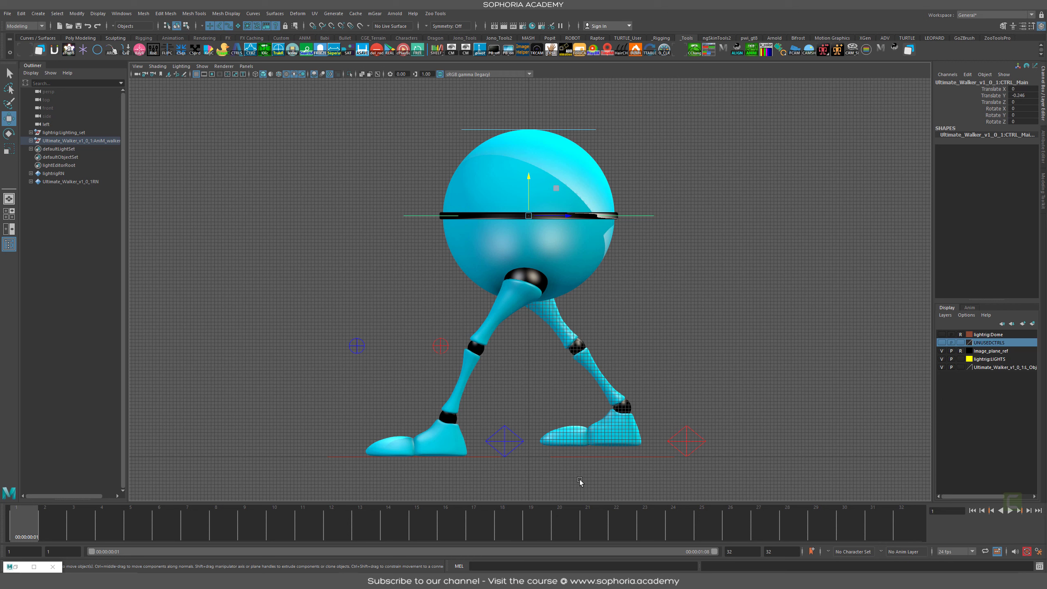
{"action": "double_click", "coordinate": [1032, 96]}
{"action": "type", "text": "-0.25"}
{"action": "key", "text": "Return"}
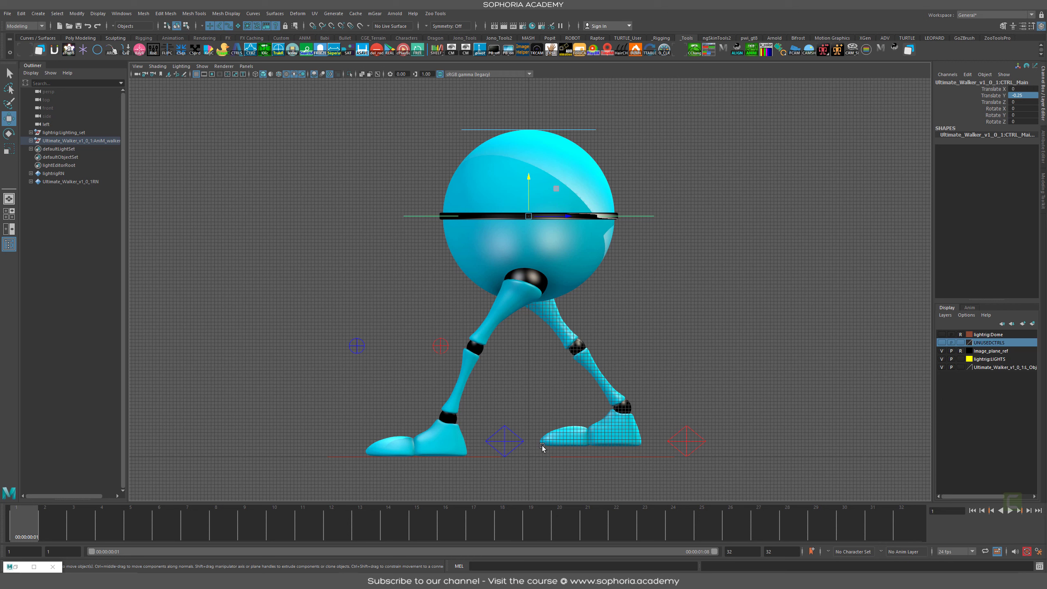
Step: Select the right and left foot controls in turn, run through the timeline to frame 32 and return to frame 1
{"action": "left_click", "coordinate": [690, 444]}
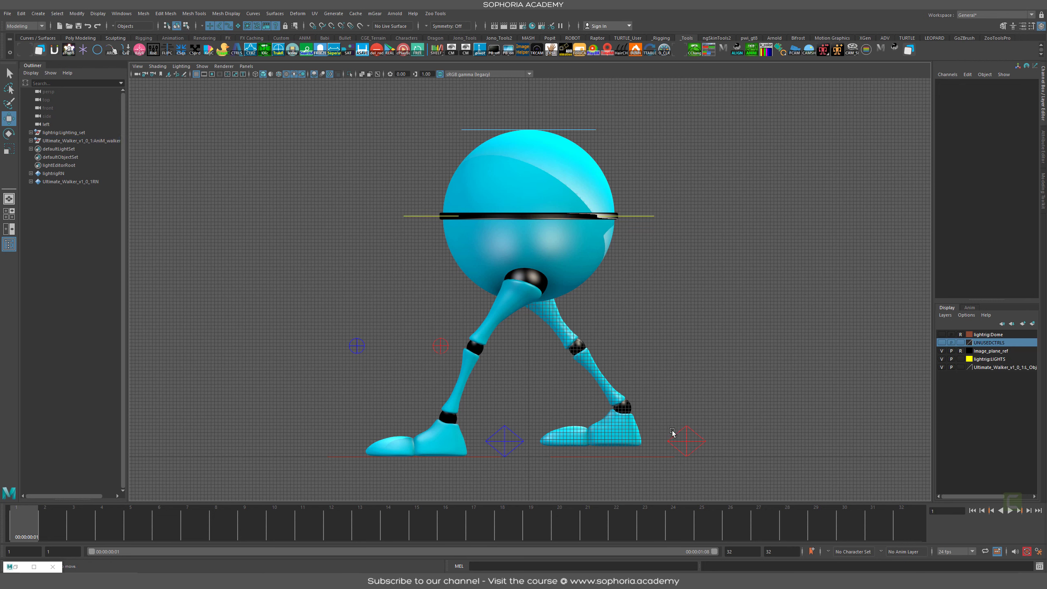
{"action": "left_click", "coordinate": [705, 431]}
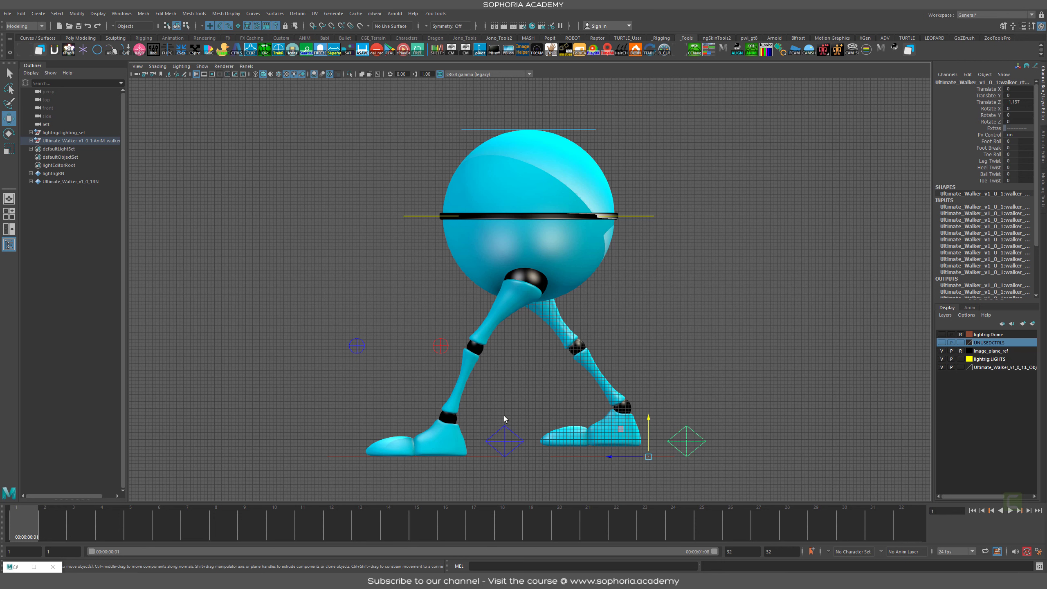
{"action": "left_click", "coordinate": [495, 440]}
{"action": "key", "text": "alt+v"}
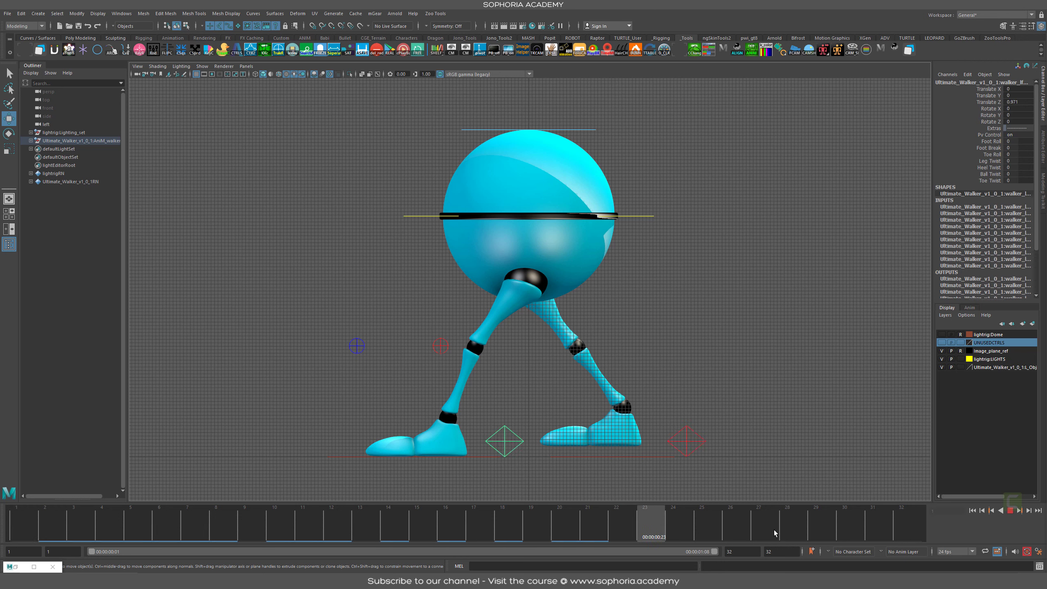
{"action": "left_click_drag", "start_coordinate": [26, 526], "coordinate": [922, 531]}
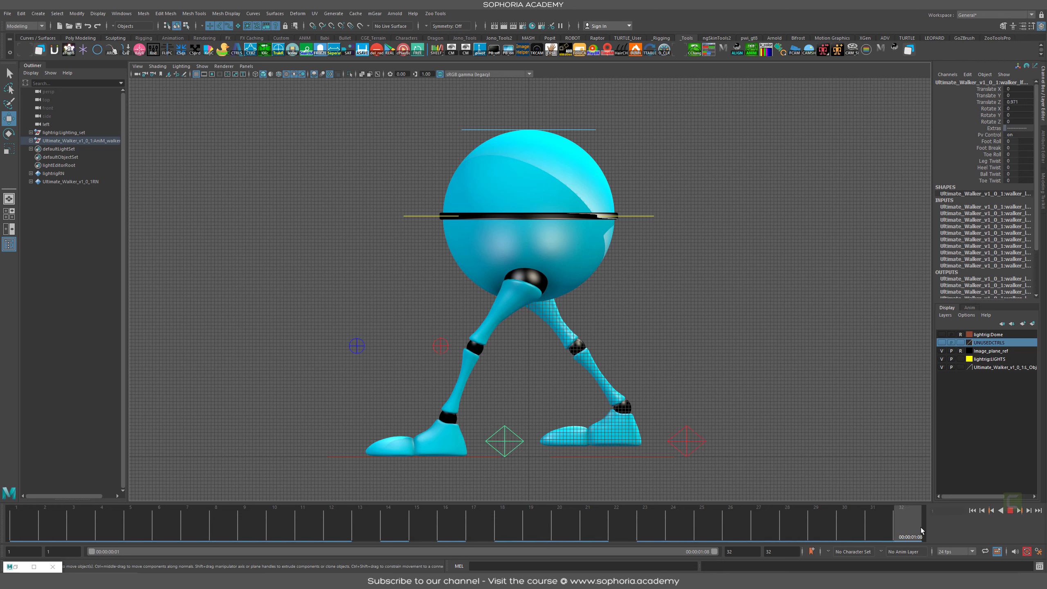
{"action": "left_click", "coordinate": [44, 516]}
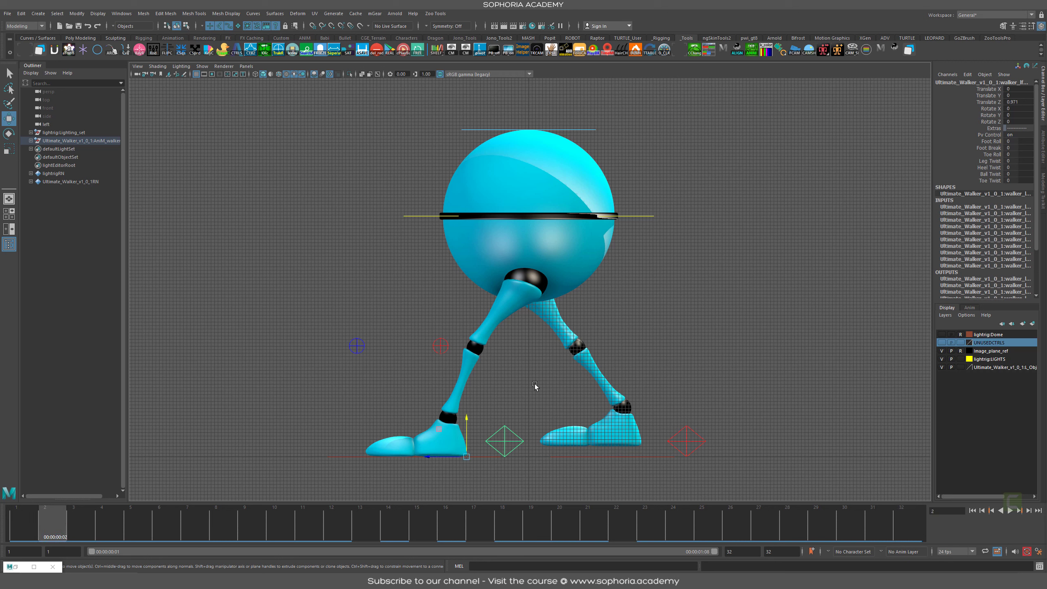
{"action": "key", "text": "alt+comma"}
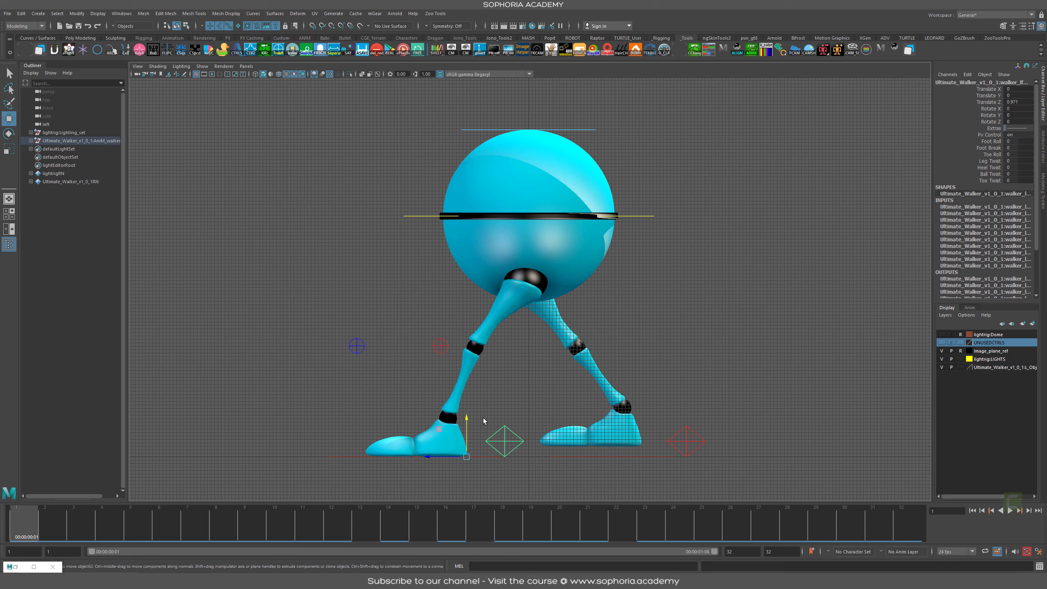
Step: Try keying the left foot control's Translate Y, Rotate X, Rotate Z and Foot Roll channels individually at frame 1
{"action": "key", "text": "s"}
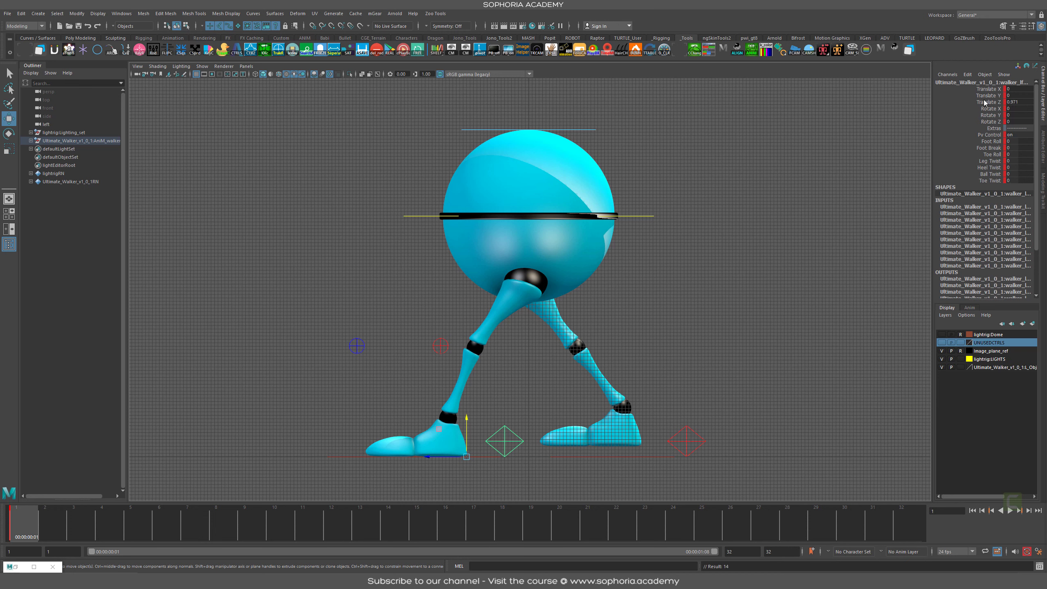
{"action": "key", "text": "ctrl+z"}
{"action": "left_click", "coordinate": [990, 96]}
{"action": "right_click", "coordinate": [997, 97]}
{"action": "left_click", "coordinate": [999, 112]}
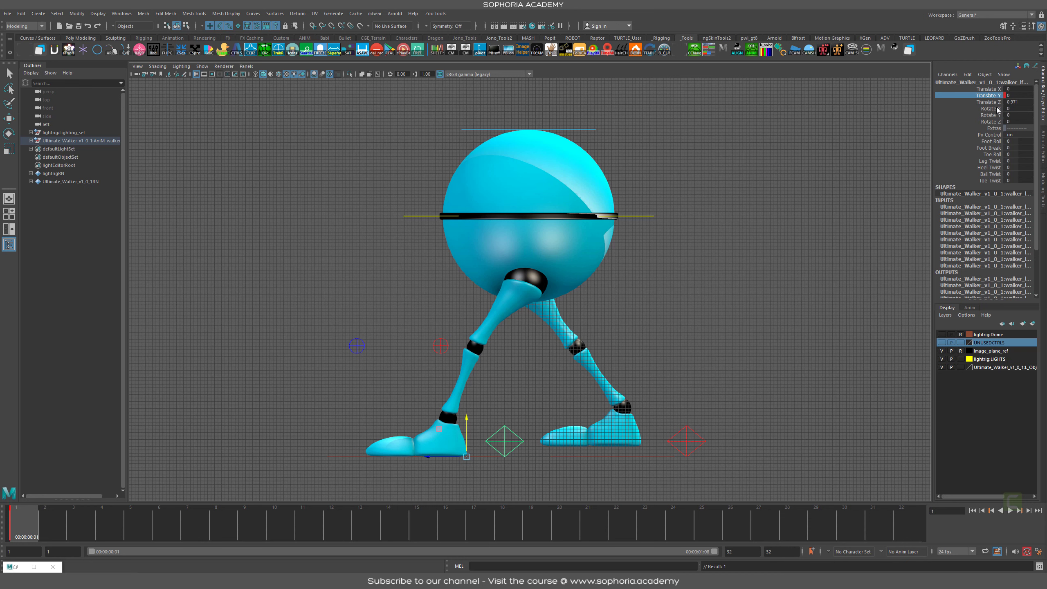
{"action": "left_click", "coordinate": [998, 110]}
{"action": "right_click", "coordinate": [997, 109]}
{"action": "left_click", "coordinate": [1000, 125]}
{"action": "left_click", "coordinate": [999, 122]}
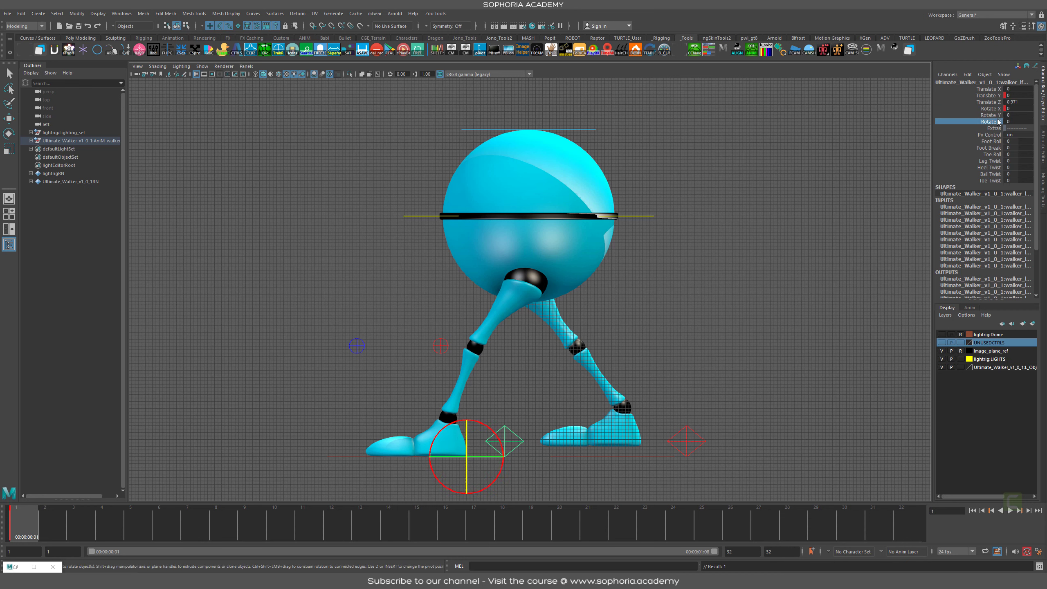
{"action": "right_click", "coordinate": [998, 121]}
{"action": "left_click", "coordinate": [1000, 136]}
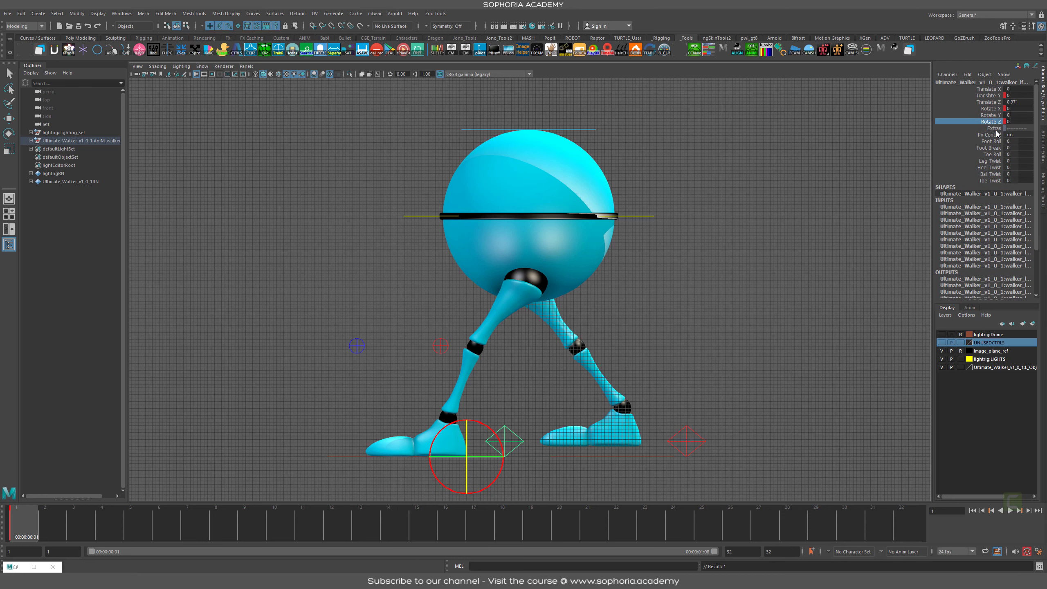
{"action": "left_click", "coordinate": [995, 141]}
{"action": "right_click", "coordinate": [999, 142]}
{"action": "left_click", "coordinate": [1003, 157]}
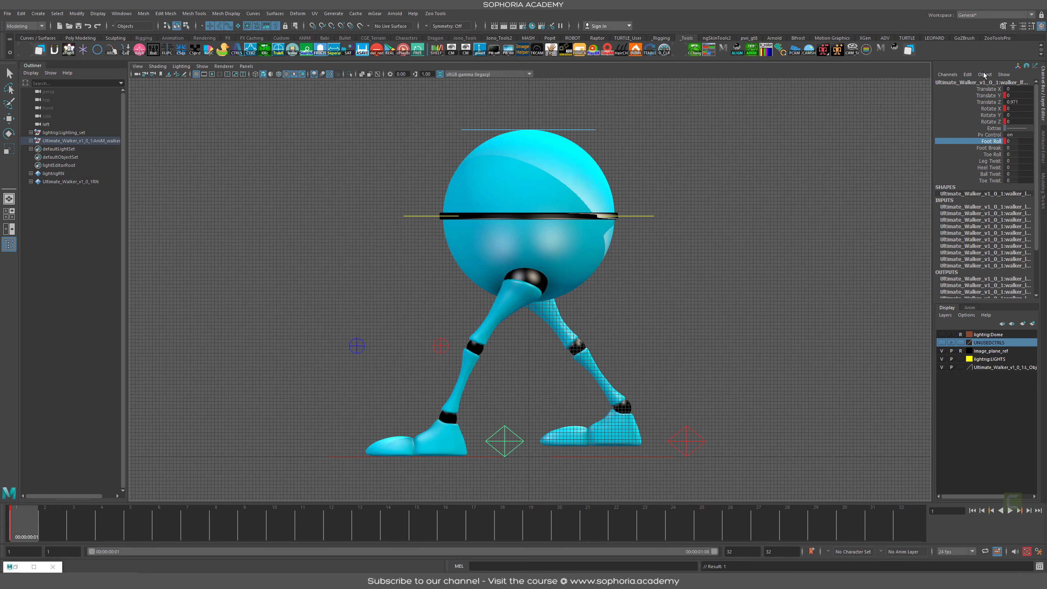
Step: Undo the individual channel keys and key all channels of the left foot control at frame 1
{"action": "key", "text": "ctrl+z"}
{"action": "key", "text": "ctrl+z"}
{"action": "key", "text": "ctrl+z"}
{"action": "key", "text": "ctrl+z"}
{"action": "key", "text": "s"}
Step: Try deleting the keys on the left foot control's channels from Foot Roll to Toe Twist, and undo the deletion
{"action": "left_click_drag", "start_coordinate": [996, 141], "coordinate": [1000, 182]}
{"action": "right_click", "coordinate": [1000, 182]}
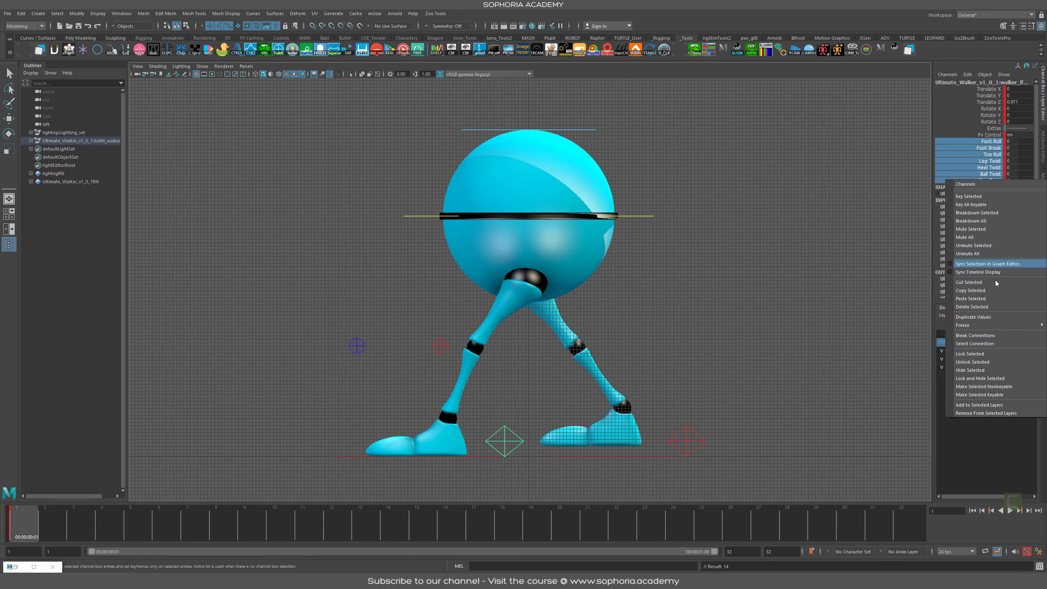
{"action": "left_click", "coordinate": [997, 306]}
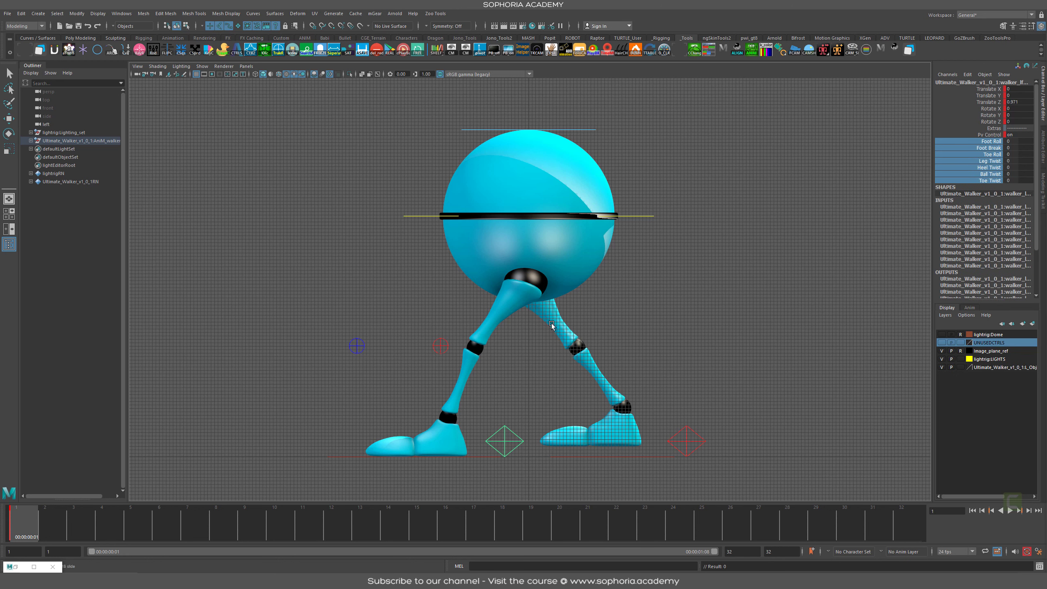
{"action": "key", "text": "ctrl+z"}
Step: Try rotating the left foot control to Rotate X -21.924 and moving it to Translate Y -0.109, Z 1.066, undoing each change
{"action": "middle_click_drag", "start_coordinate": [430, 437], "coordinate": [430, 377], "text": "alt"}
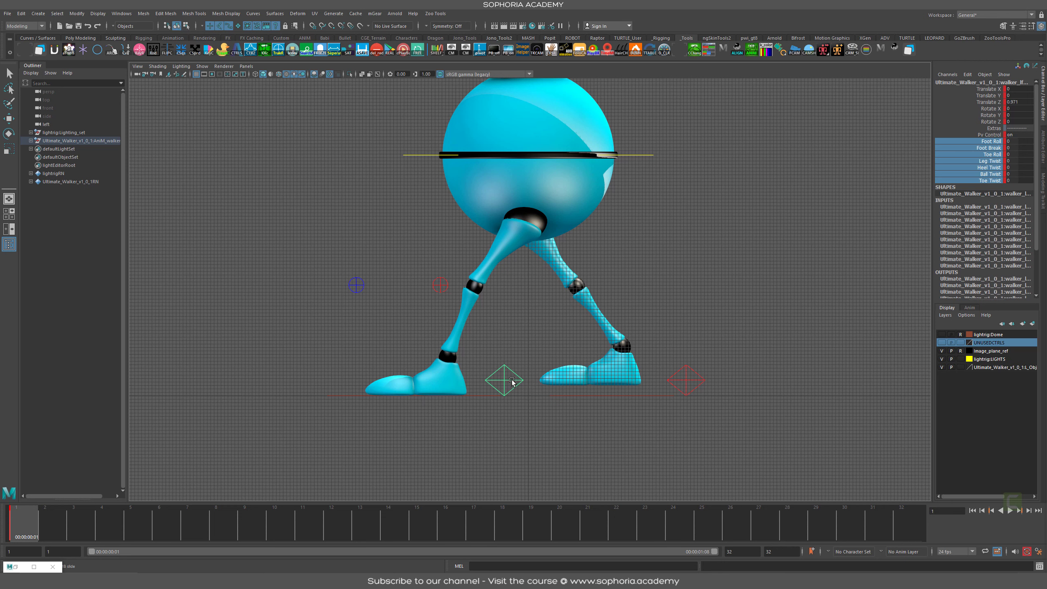
{"action": "key", "text": "e"}
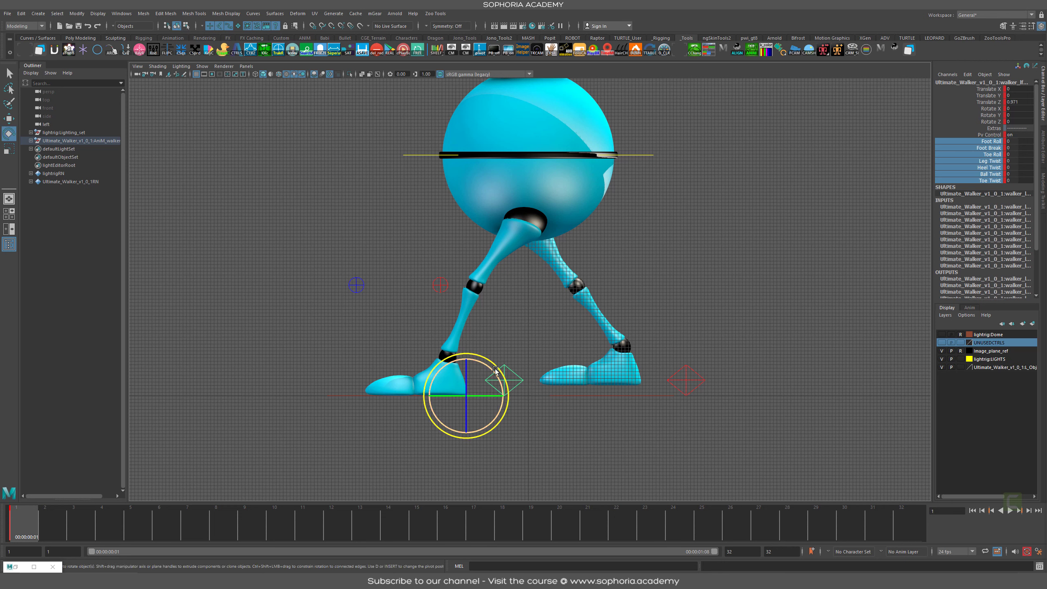
{"action": "left_click_drag", "start_coordinate": [495, 370], "coordinate": [499, 388]}
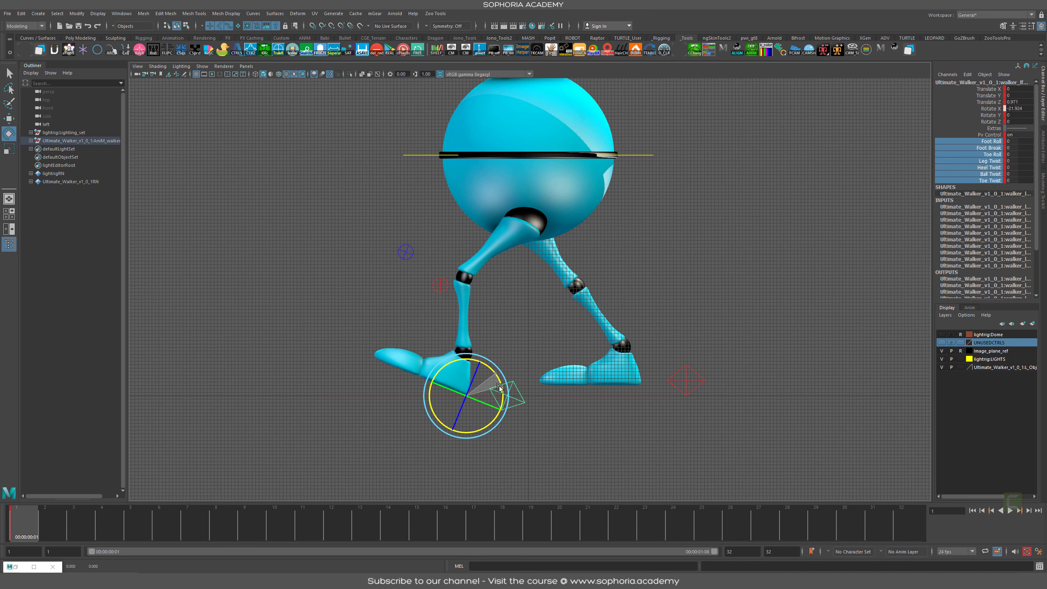
{"action": "key", "text": "w"}
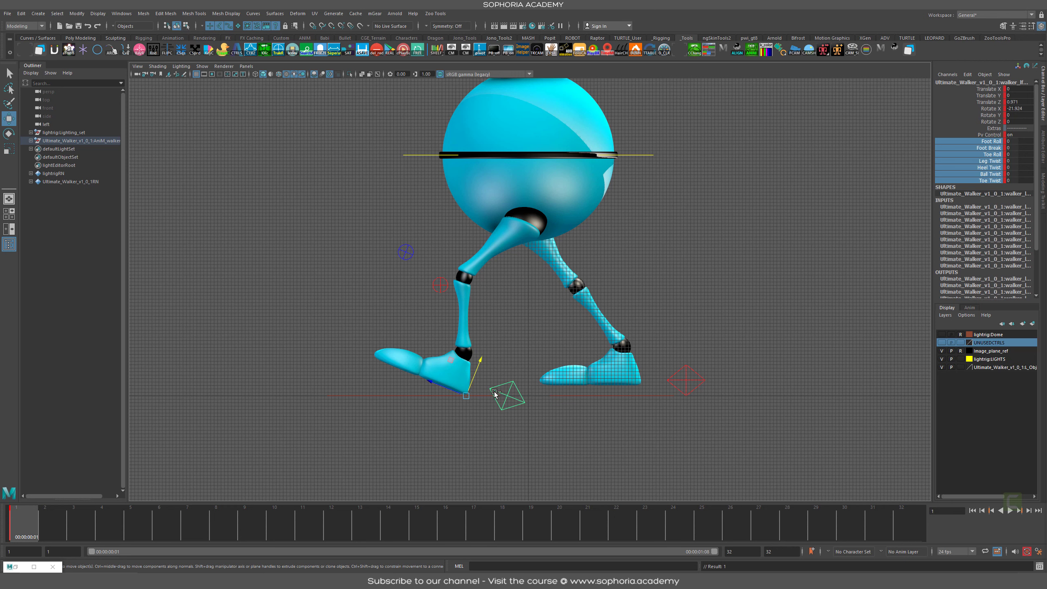
{"action": "key", "text": "ctrl+z"}
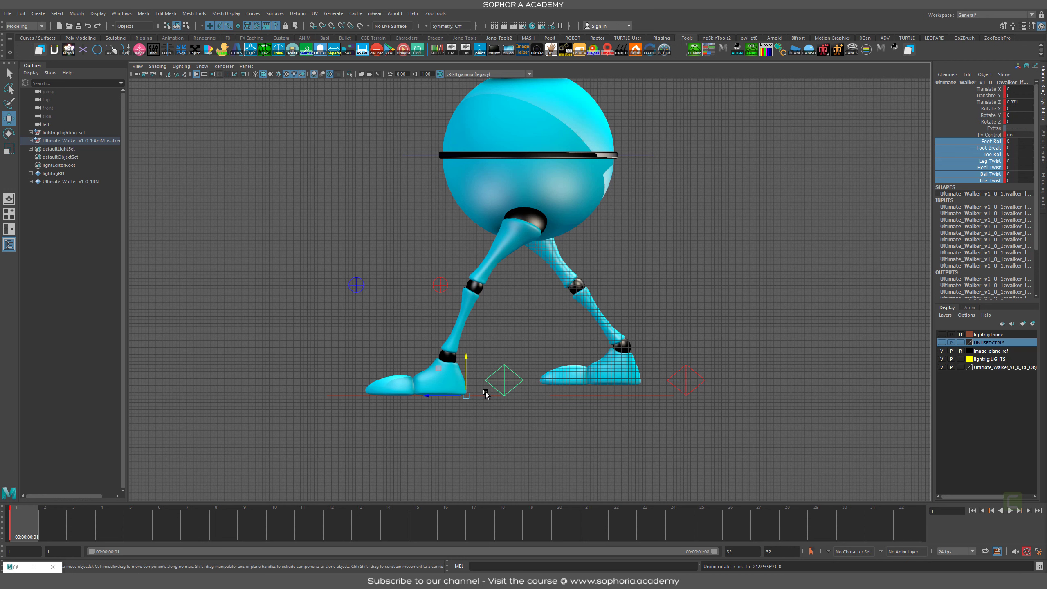
{"action": "mouse_move", "coordinate": [465, 395]}
{"action": "left_mouse_down"}
{"action": "mouse_move", "coordinate": [530, 335]}
{"action": "mouse_move", "coordinate": [472, 342]}
{"action": "mouse_move", "coordinate": [464, 437]}
{"action": "mouse_move", "coordinate": [474, 355]}
{"action": "mouse_move", "coordinate": [458, 407]}
{"action": "left_mouse_up"}
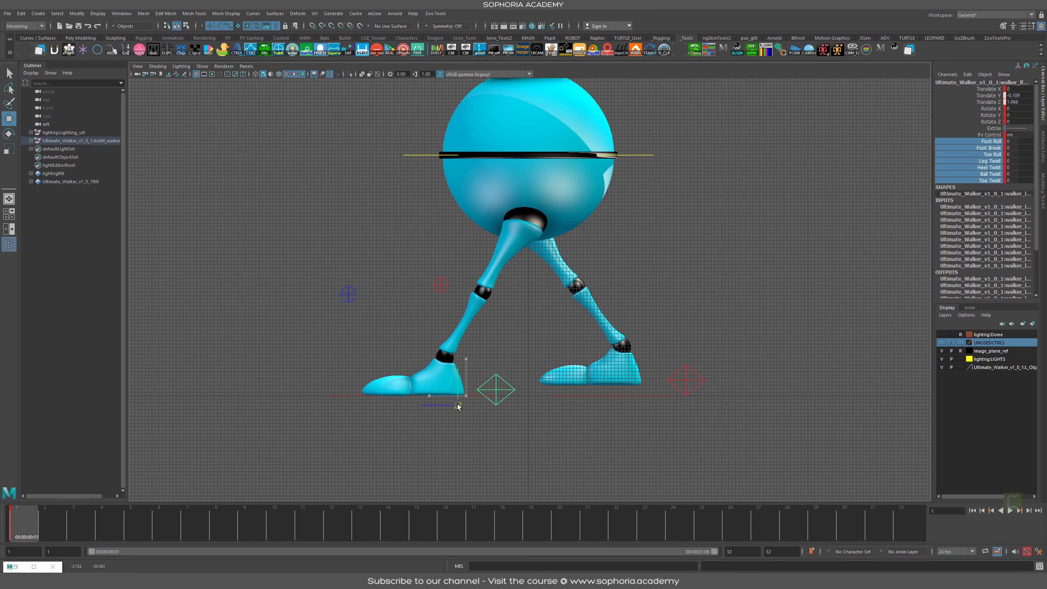
{"action": "key", "text": "ctrl+z"}
Step: Lift the left toes with Rotate X -18.217, move the foot control forward to Translate Z 1.189 and key it at frame 1
{"action": "key", "text": "e"}
{"action": "left_click_drag", "start_coordinate": [498, 378], "coordinate": [504, 390]}
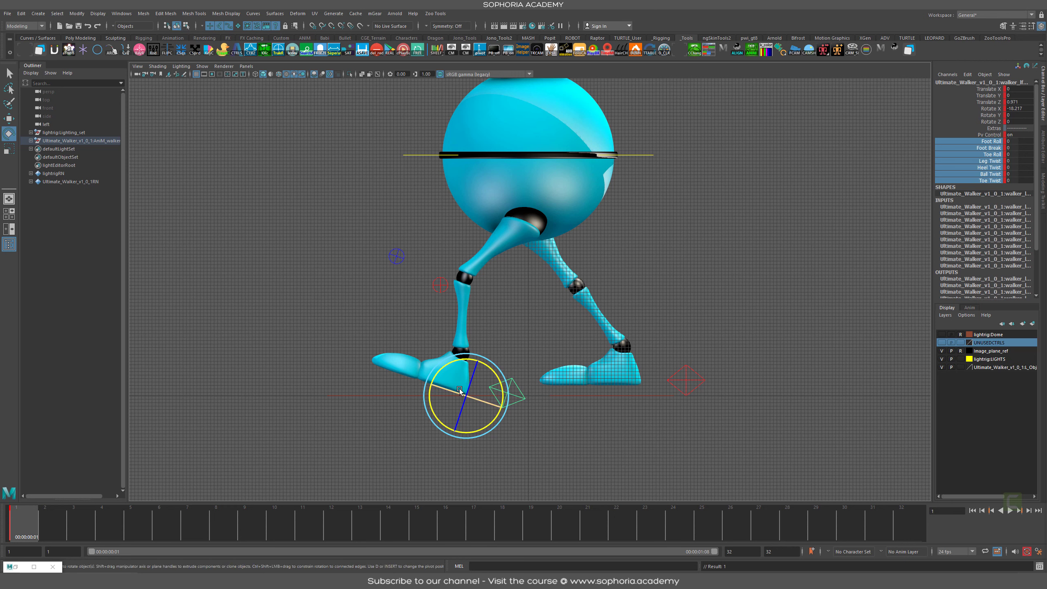
{"action": "key", "text": "w"}
{"action": "left_click_drag", "start_coordinate": [463, 395], "coordinate": [421, 399]}
{"action": "left_click_drag", "start_coordinate": [490, 396], "coordinate": [473, 396]}
{"action": "key", "text": "s"}
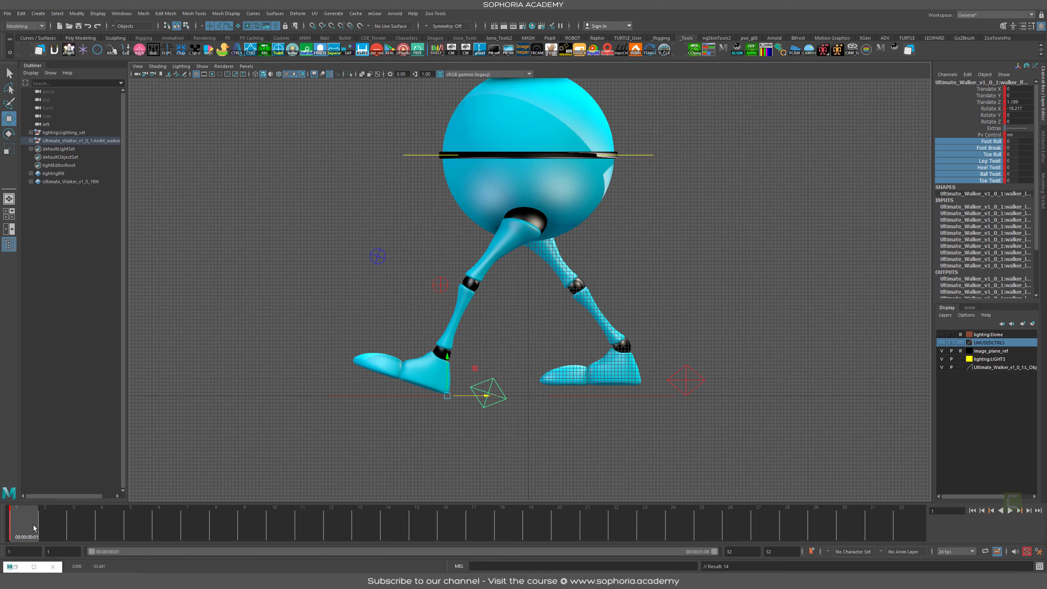
Step: Key the same left foot contact pose at frame 32
{"action": "key", "text": "alt+v"}
{"action": "left_click", "coordinate": [32, 519]}
{"action": "left_click_drag", "start_coordinate": [32, 518], "coordinate": [909, 536]}
{"action": "key", "text": "s"}
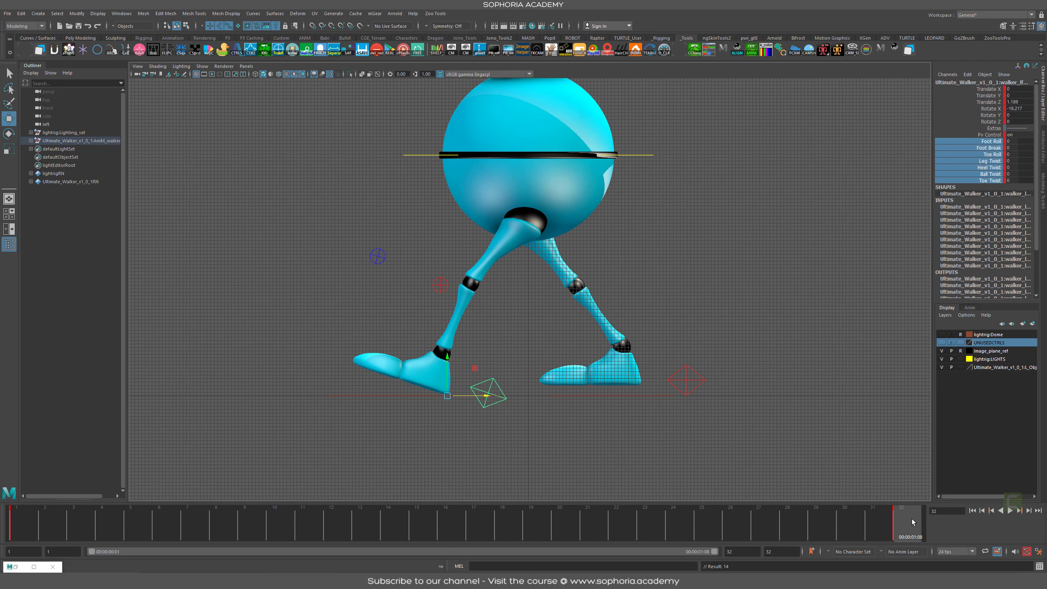
Step: Play back the animation to check the matching first and last poses, and return to frame 1
{"action": "left_click", "coordinate": [1010, 510]}
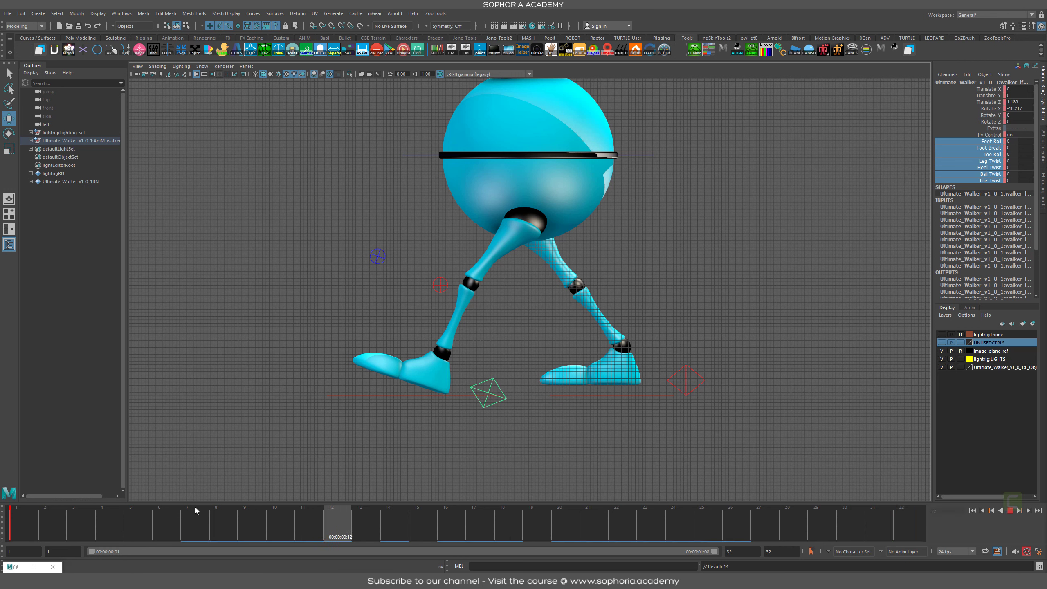
{"action": "left_click", "coordinate": [1010, 510]}
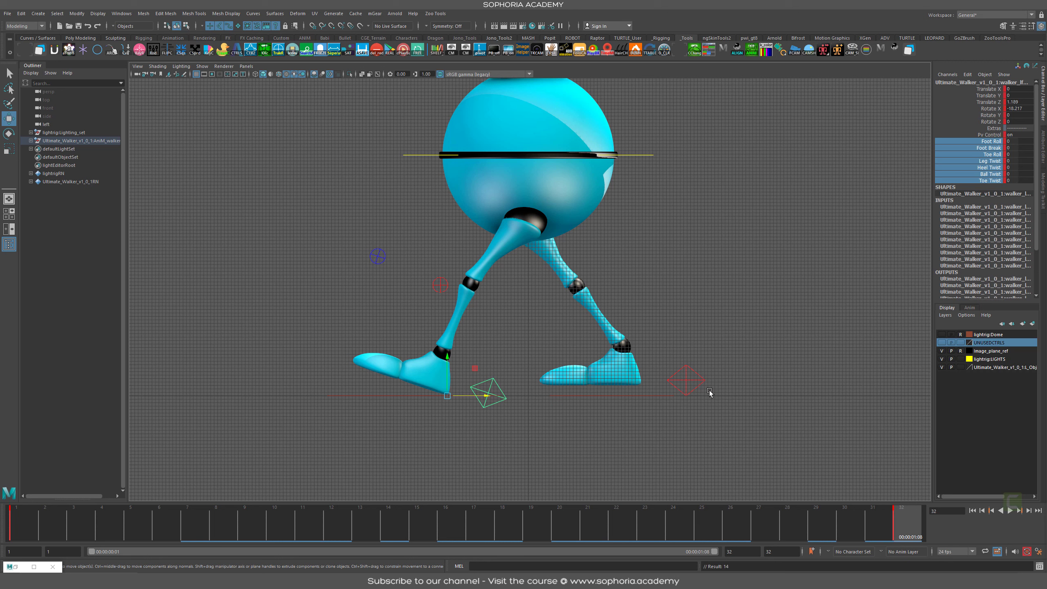
{"action": "left_click", "coordinate": [20, 525]}
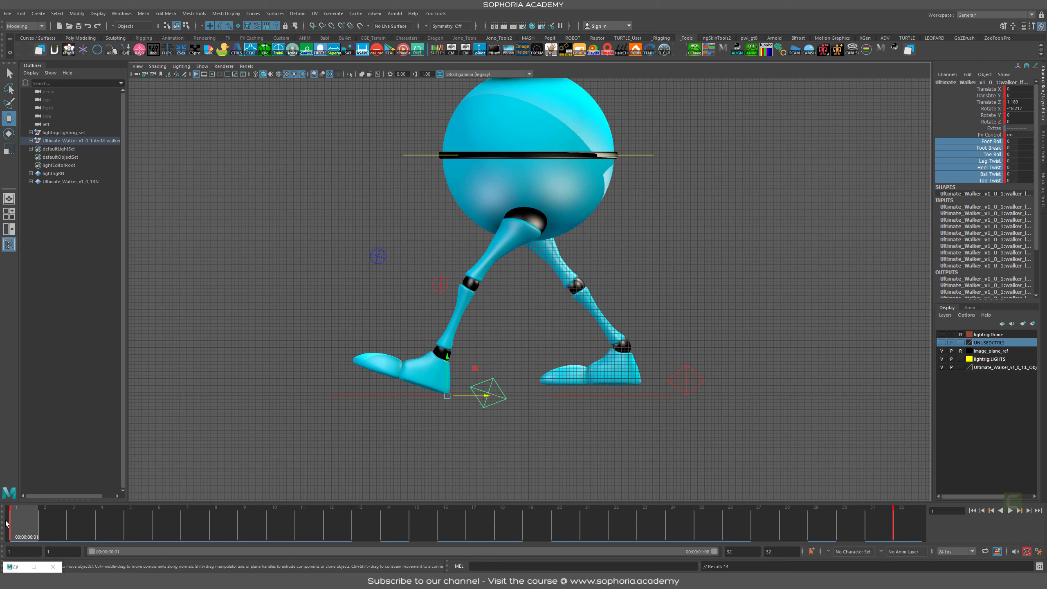
Step: At frame 17, move the left foot control behind the body to Translate Z -0.791 and key it
{"action": "left_click", "coordinate": [480, 520]}
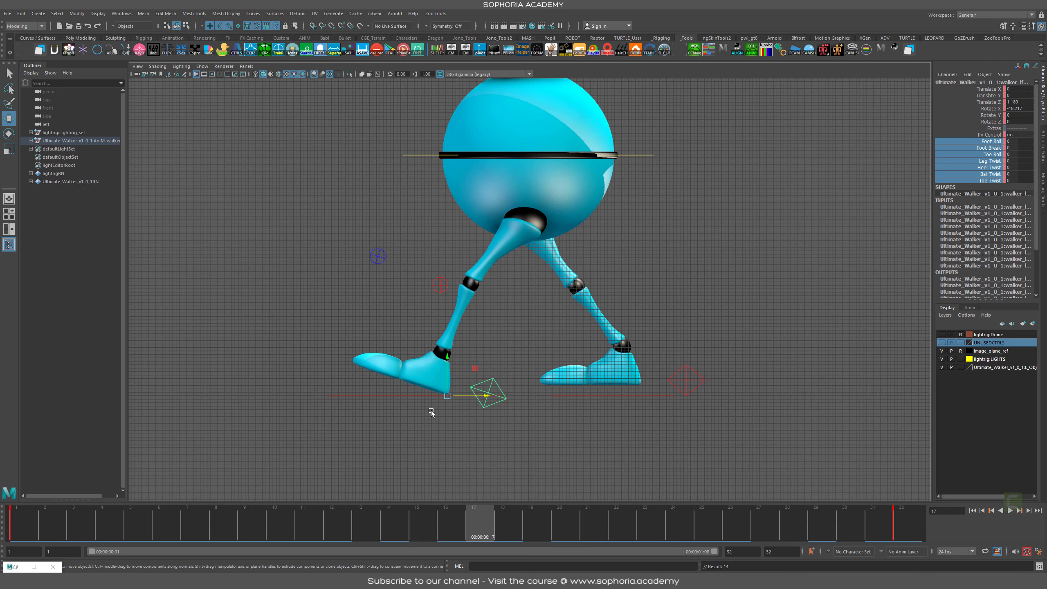
{"action": "left_click_drag", "start_coordinate": [484, 395], "coordinate": [648, 398]}
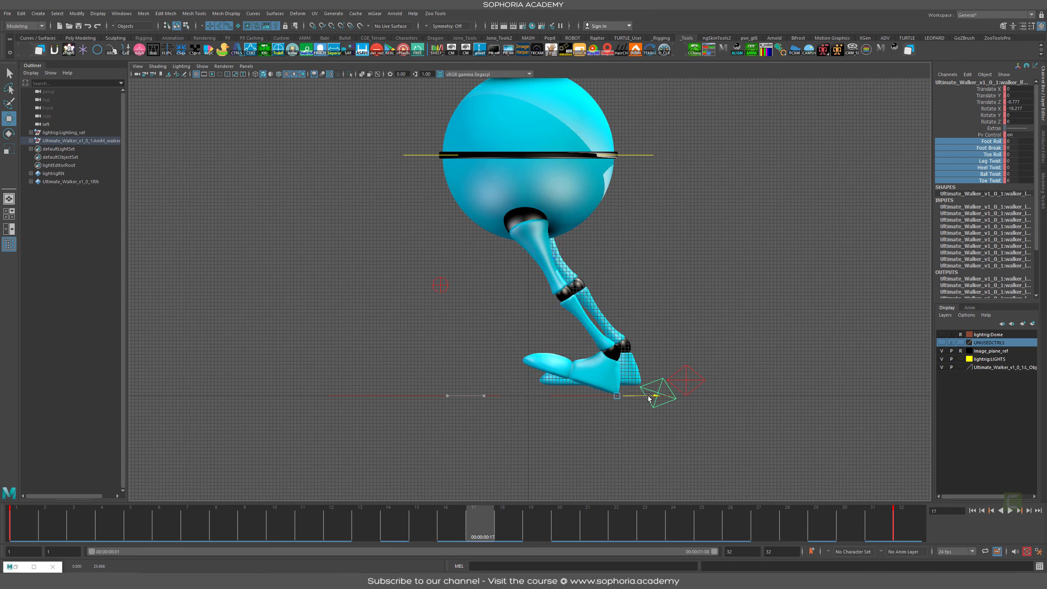
{"action": "key", "text": "s"}
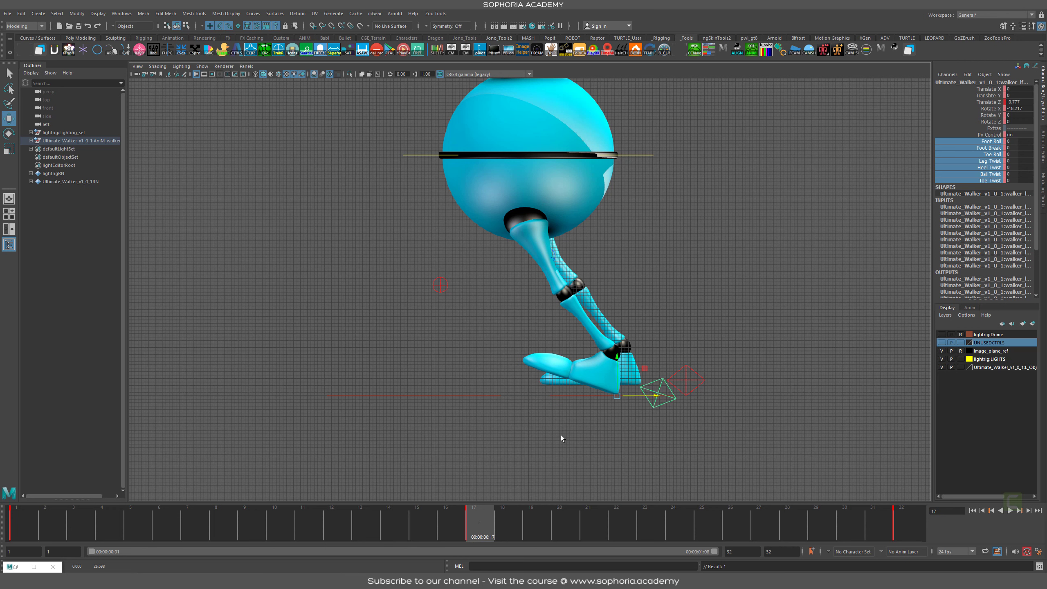
{"action": "left_click_drag", "start_coordinate": [656, 397], "coordinate": [657, 395]}
{"action": "key", "text": "s"}
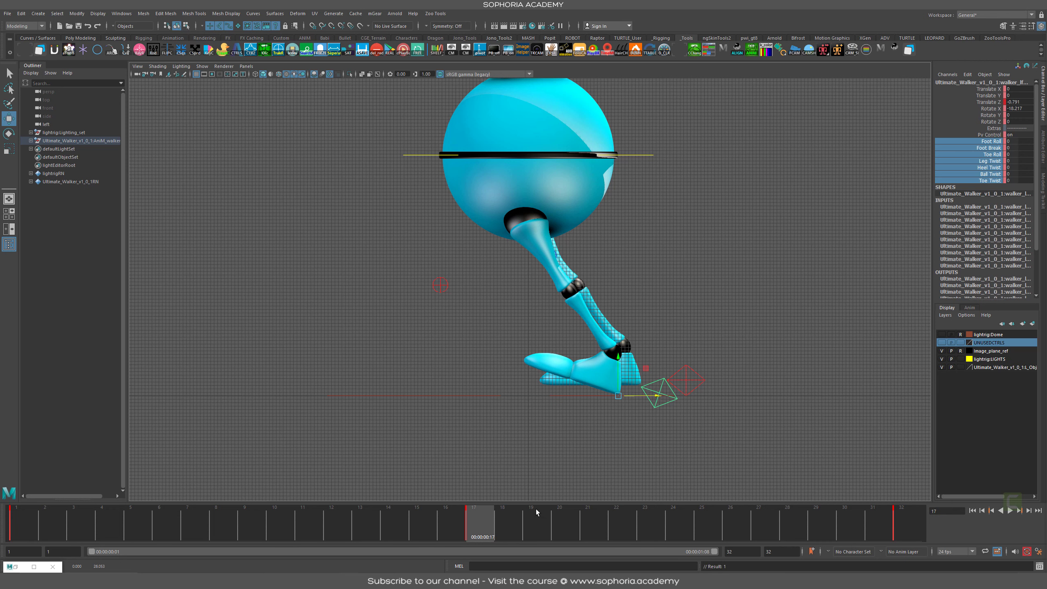
Step: Flatten the left foot at frame 17 with Rotate X 0 and move it further back to Translate Z -0.881
{"action": "left_click", "coordinate": [1019, 108]}
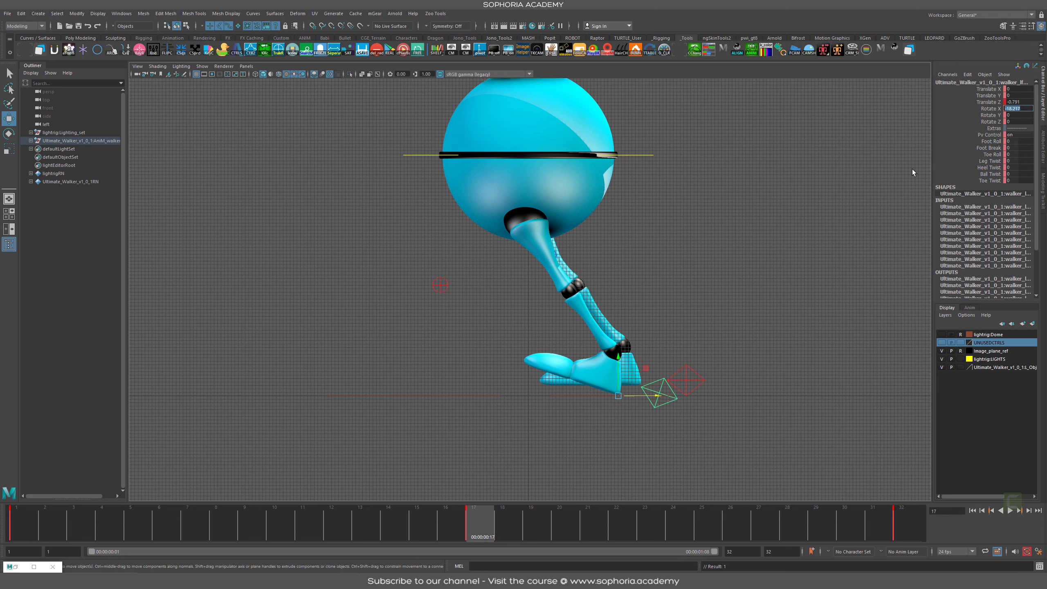
{"action": "type", "text": "0"}
{"action": "key", "text": "Return"}
{"action": "left_click_drag", "start_coordinate": [658, 398], "coordinate": [665, 399]}
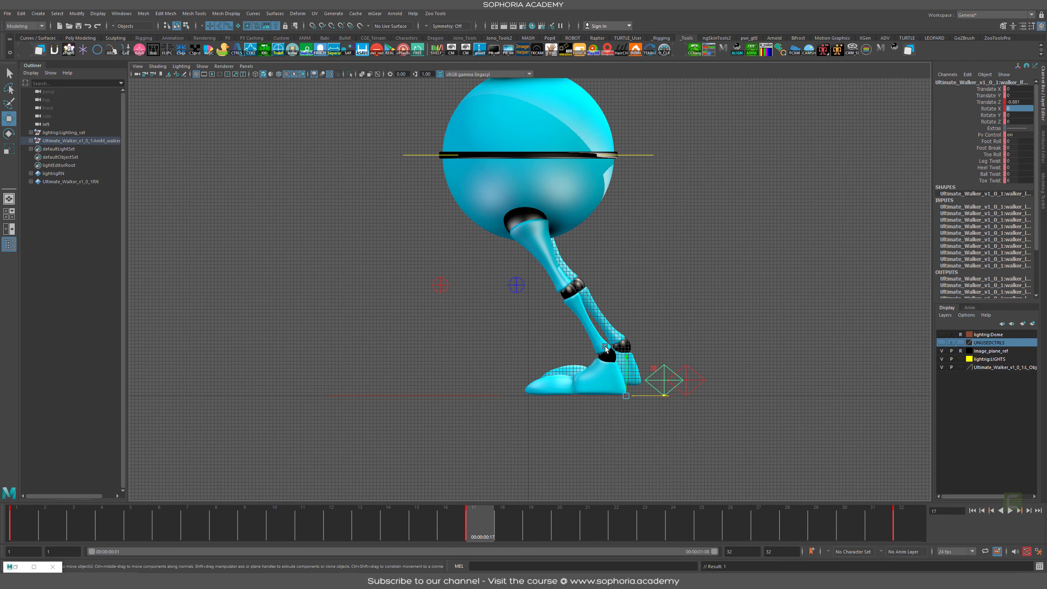
Step: Try raising the left foot control to Translate Y 0.194 and rotating it about 23.7° around X, undoing both changes
{"action": "left_click_drag", "start_coordinate": [627, 358], "coordinate": [639, 345]}
{"action": "key", "text": "e"}
{"action": "key", "text": "ctrl+z"}
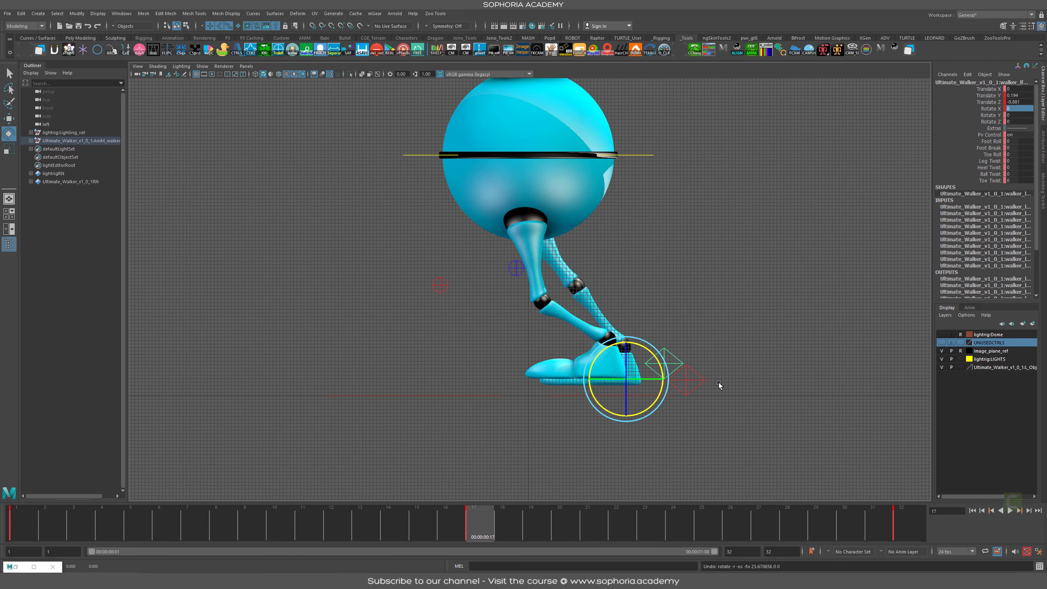
{"action": "key", "text": "ctrl+z"}
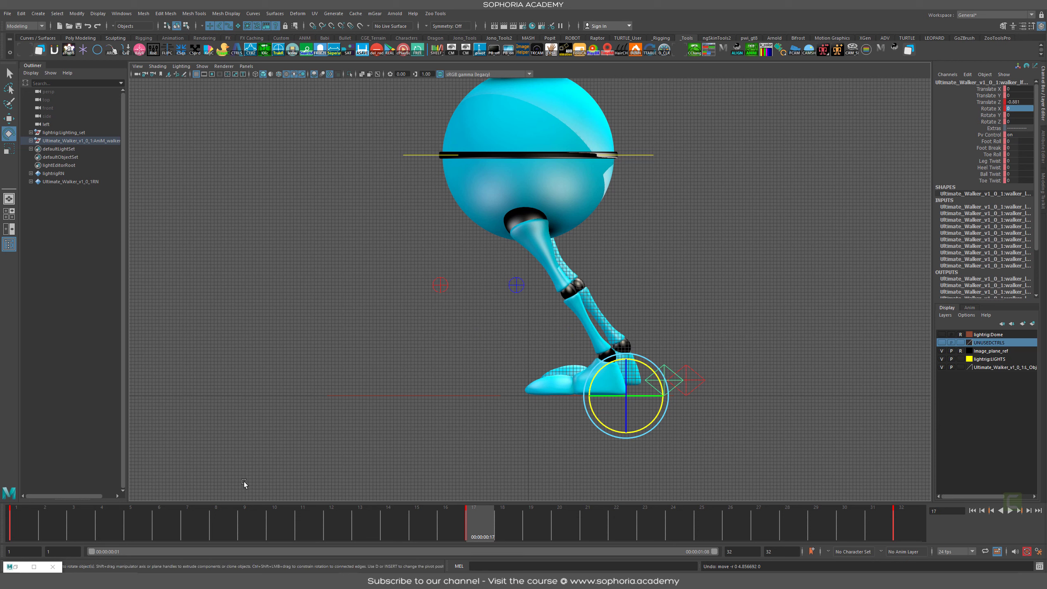
Step: Preview the walk, and at frame 3 flatten the left foot by setting Rotate X to 0
{"action": "key", "text": "alt+v"}
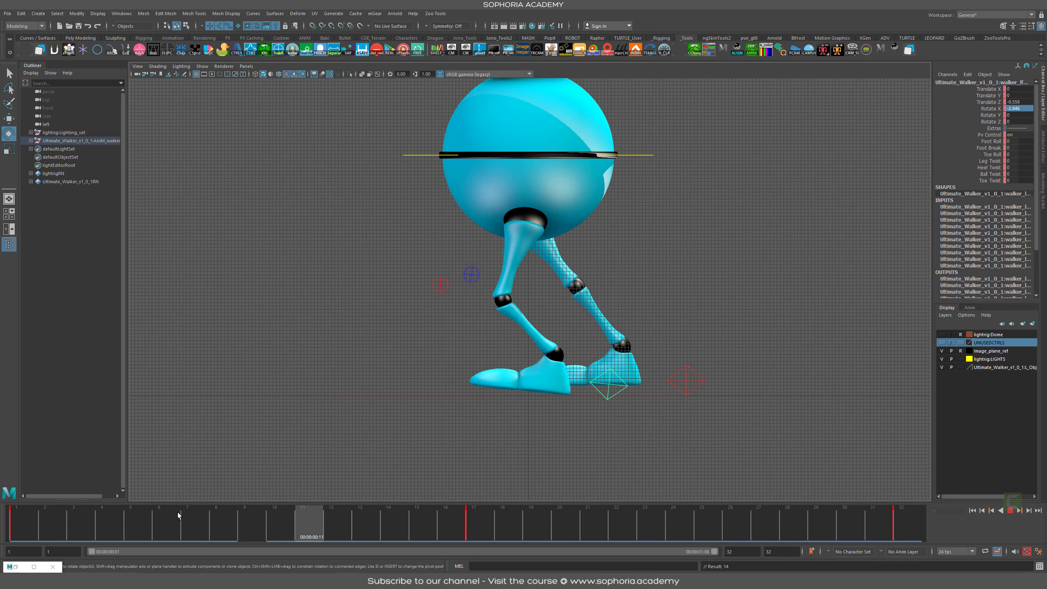
{"action": "key", "text": "alt+v"}
{"action": "left_click", "coordinate": [90, 522]}
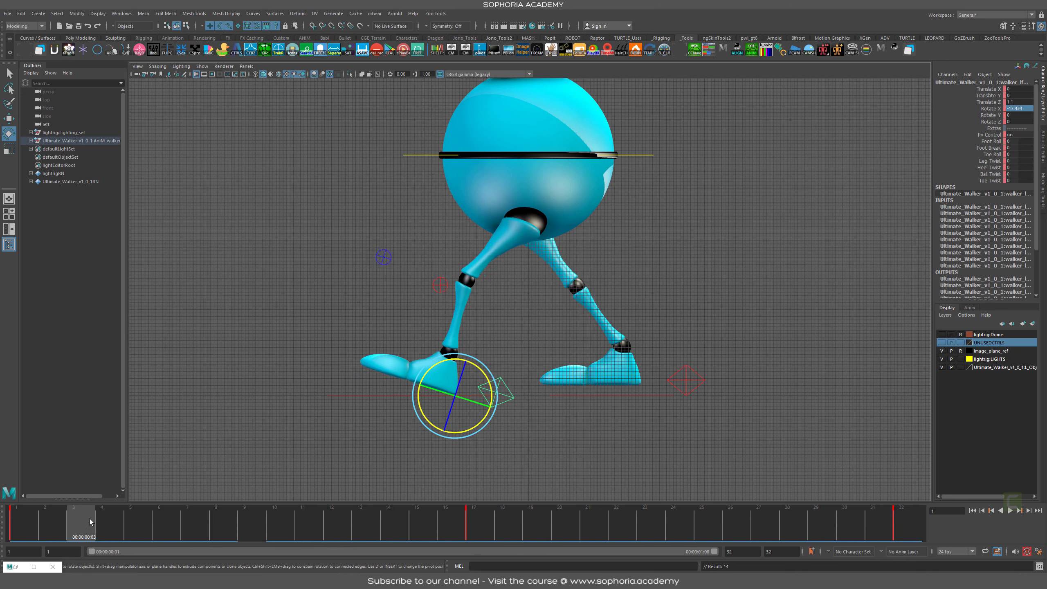
{"action": "left_click", "coordinate": [1018, 109]}
{"action": "type", "text": "0"}
{"action": "key", "text": "Return"}
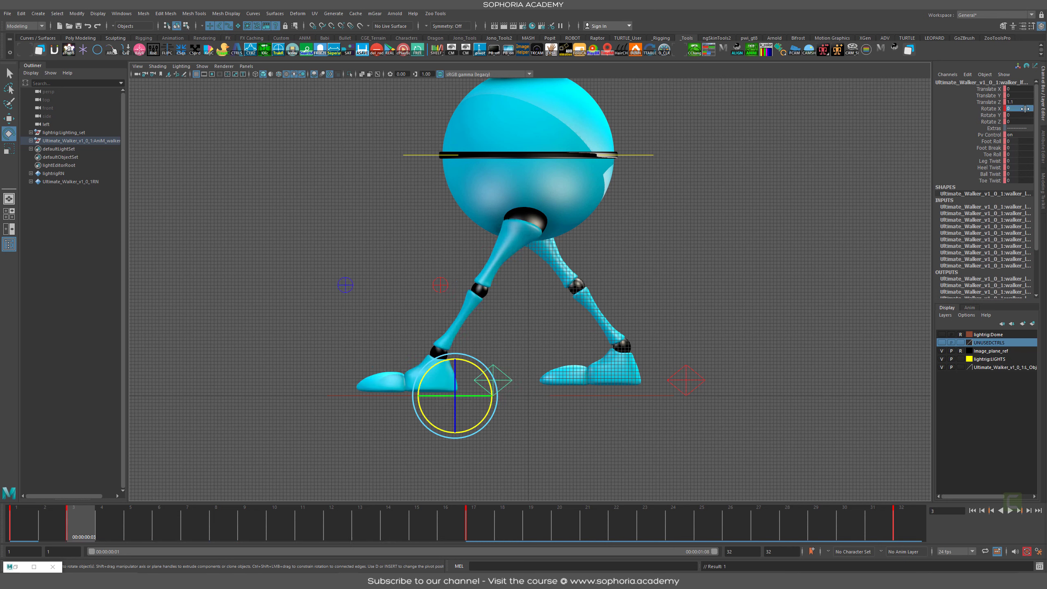
Step: Return to frame 1 and play back the animation to check the left foot's heel strike and flat contact
{"action": "mouse_move", "coordinate": [27, 523]}
{"action": "left_mouse_down"}
{"action": "mouse_move", "coordinate": [469, 541]}
{"action": "mouse_move", "coordinate": [21, 536]}
{"action": "left_mouse_up"}
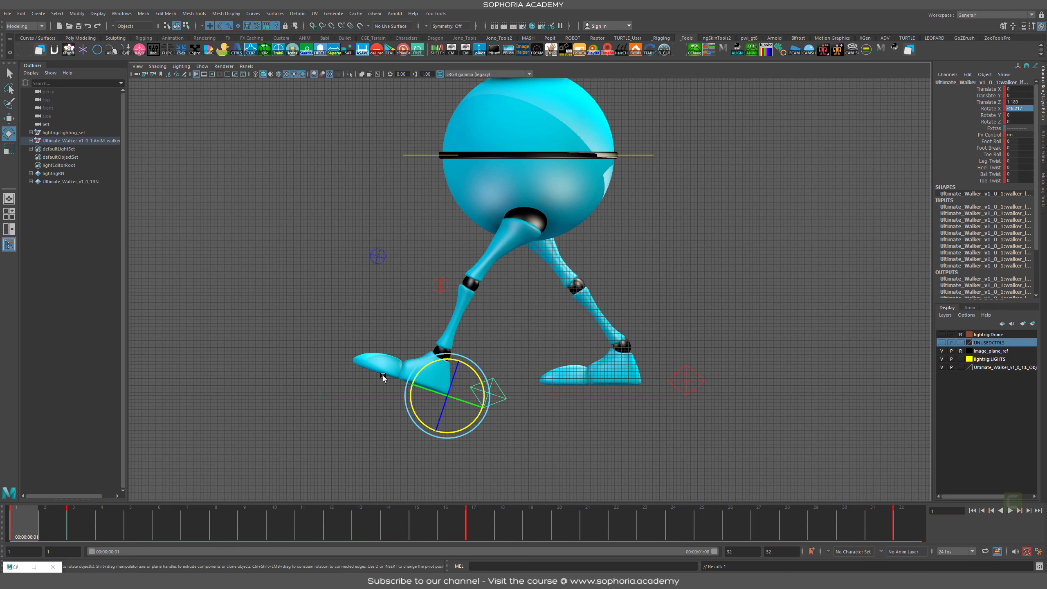
{"action": "left_click", "coordinate": [503, 369]}
{"action": "key", "text": "alt+v"}
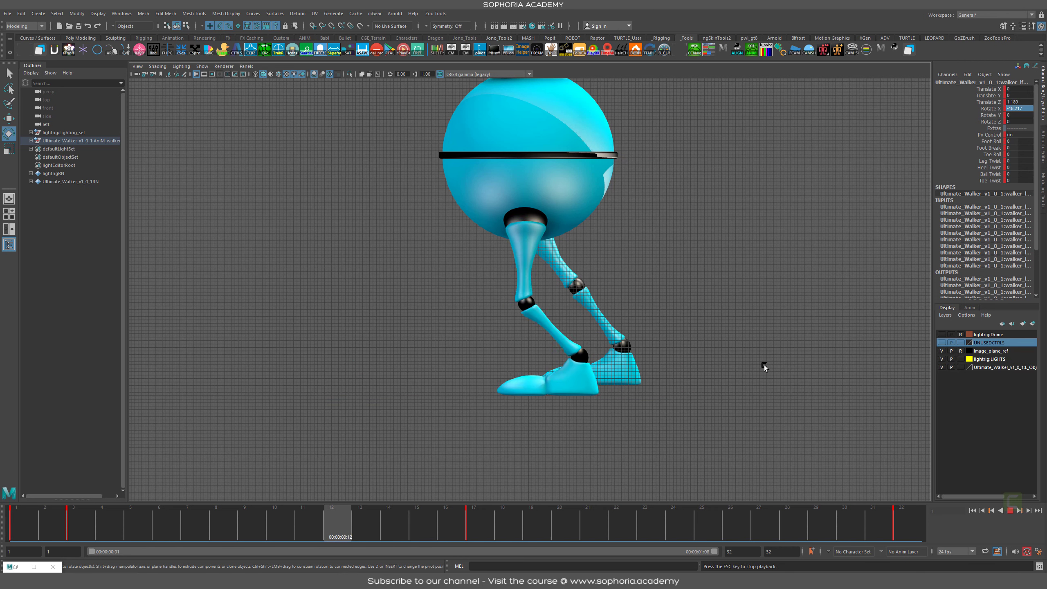
{"action": "left_click_drag", "start_coordinate": [530, 521], "coordinate": [596, 530]}
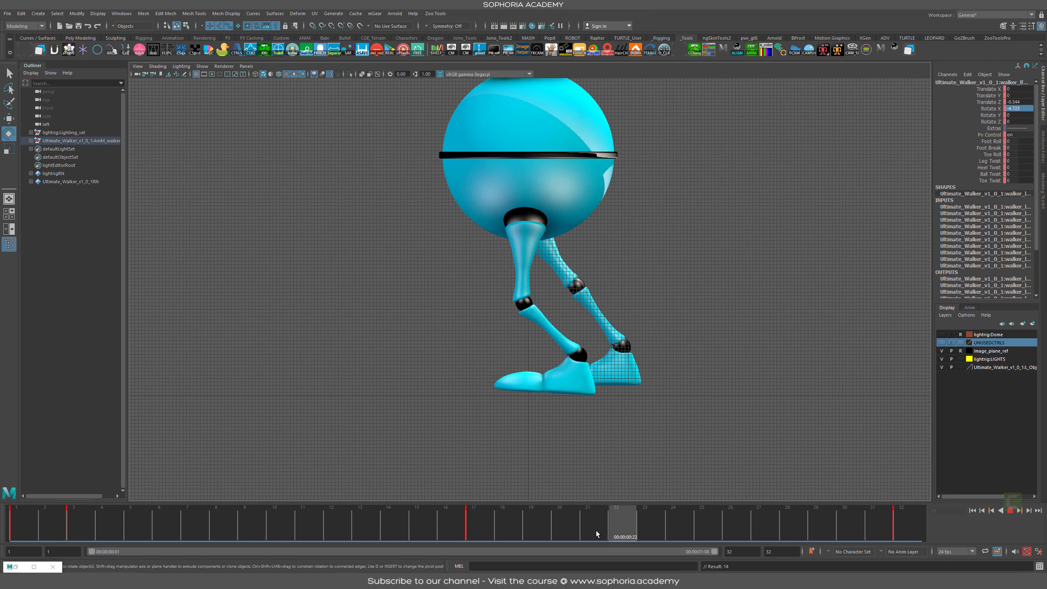
{"action": "left_click", "coordinate": [593, 435]}
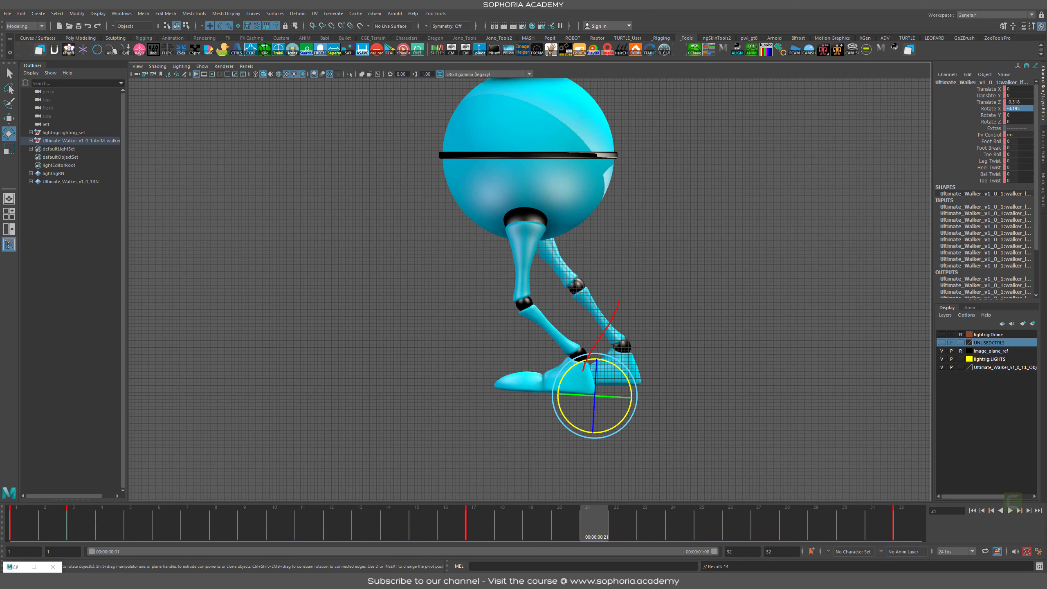
{"action": "left_click_drag", "start_coordinate": [646, 301], "coordinate": [580, 383]}
{"action": "mouse_move", "coordinate": [522, 398]}
{"action": "left_mouse_down"}
{"action": "mouse_move", "coordinate": [606, 388]}
{"action": "mouse_move", "coordinate": [442, 305]}
{"action": "mouse_move", "coordinate": [406, 357]}
{"action": "mouse_move", "coordinate": [494, 391]}
{"action": "left_mouse_up"}
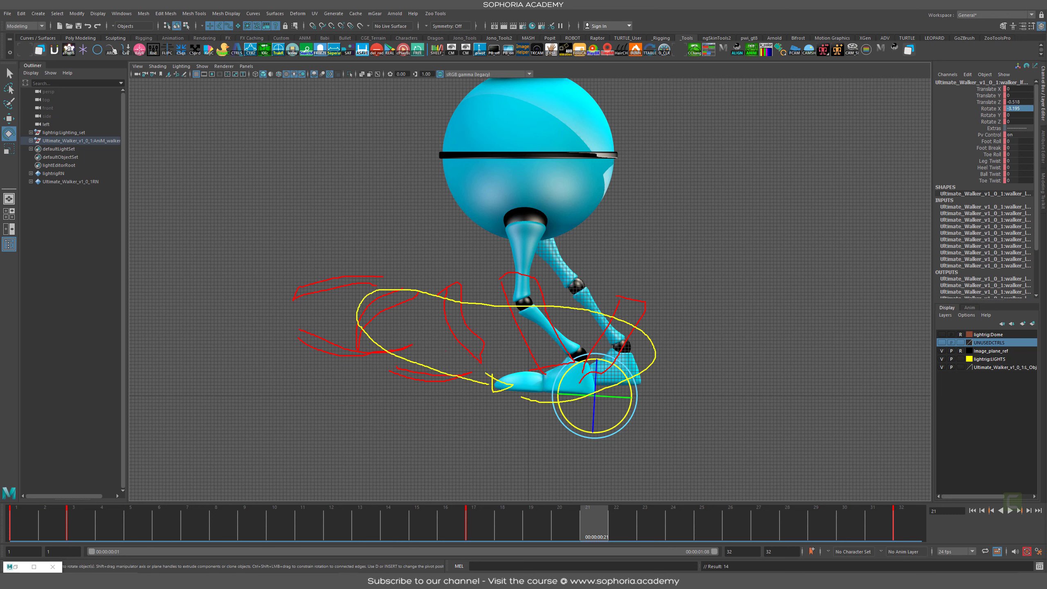
{"action": "key", "text": "Escape"}
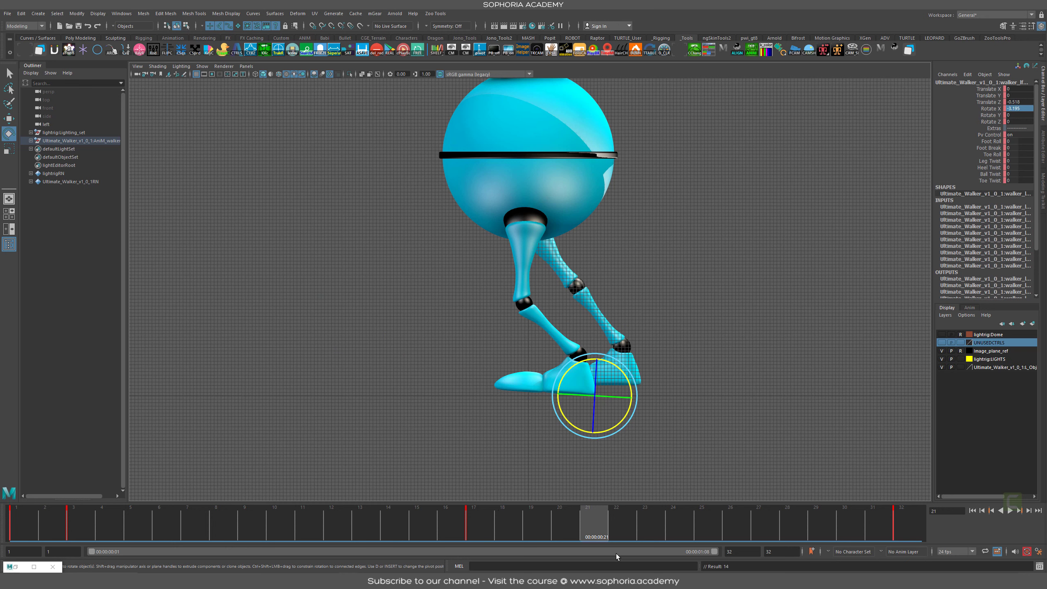
Step: Play the cycle again and scrub between frames 1 and 3 to review the foot planting, ending at frame 1
{"action": "key", "text": "alt+v"}
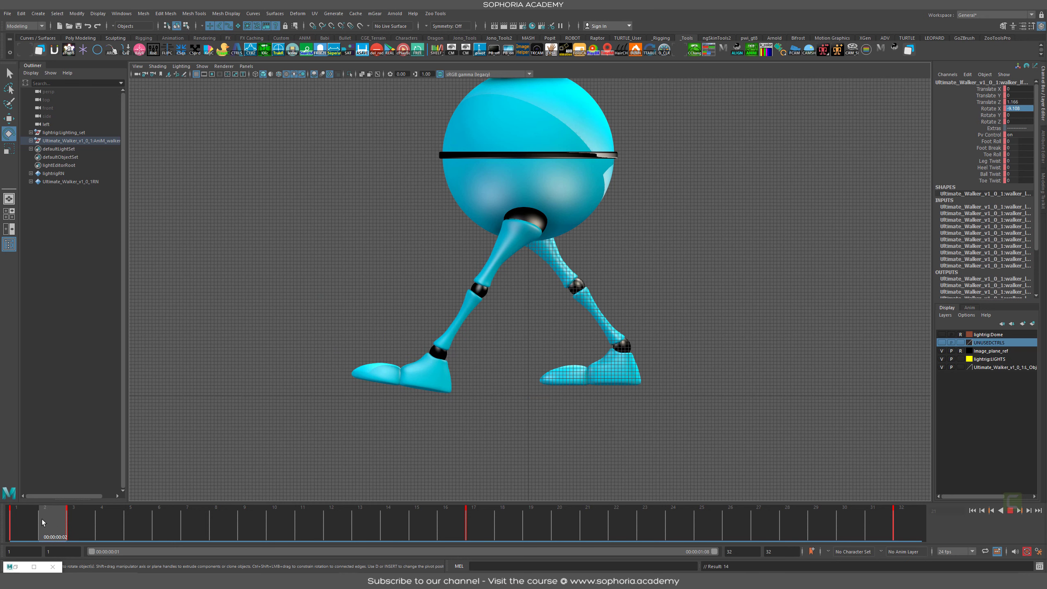
{"action": "mouse_move", "coordinate": [169, 520]}
{"action": "left_mouse_down"}
{"action": "mouse_move", "coordinate": [33, 519]}
{"action": "mouse_move", "coordinate": [113, 520]}
{"action": "mouse_move", "coordinate": [88, 523]}
{"action": "left_mouse_up"}
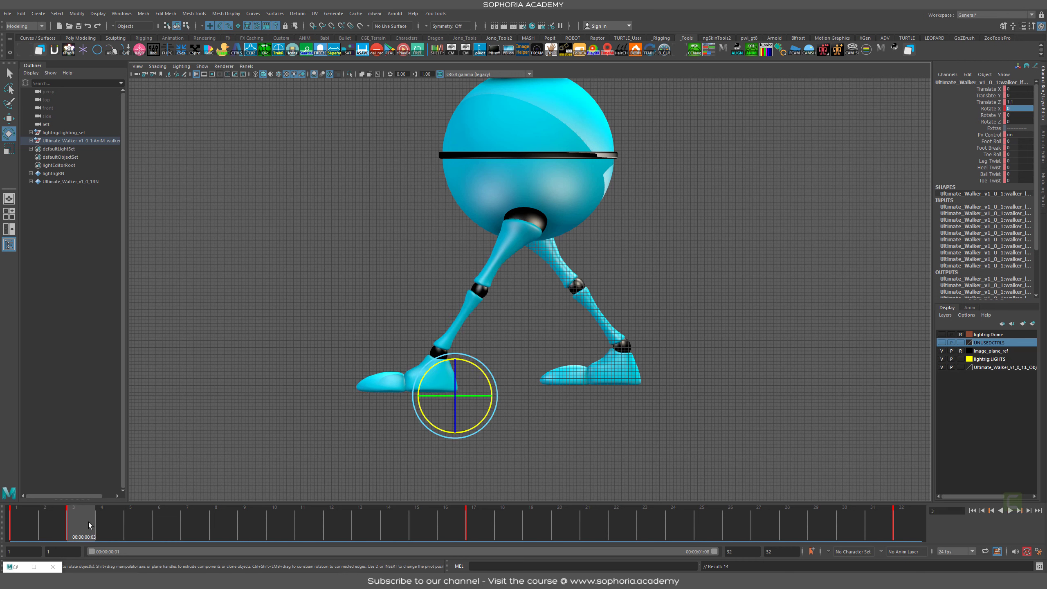
{"action": "left_click_drag", "start_coordinate": [100, 520], "coordinate": [20, 518]}
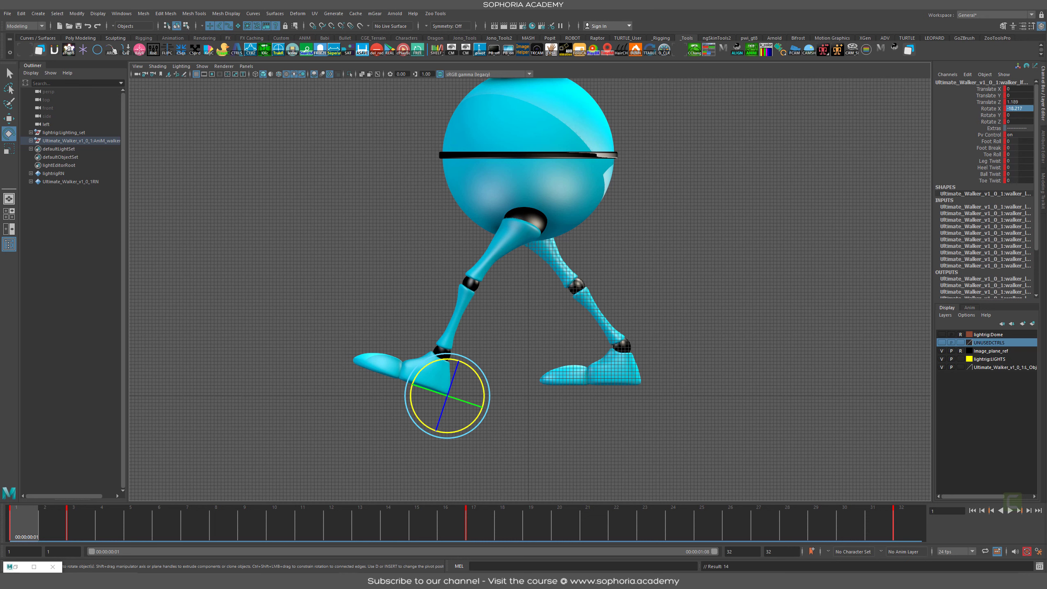
Step: Dock the Graph Editor below the viewport, enlarge it and frame all of the left foot control's curves
{"action": "left_click_drag", "start_coordinate": [1046, 305], "coordinate": [609, 349]}
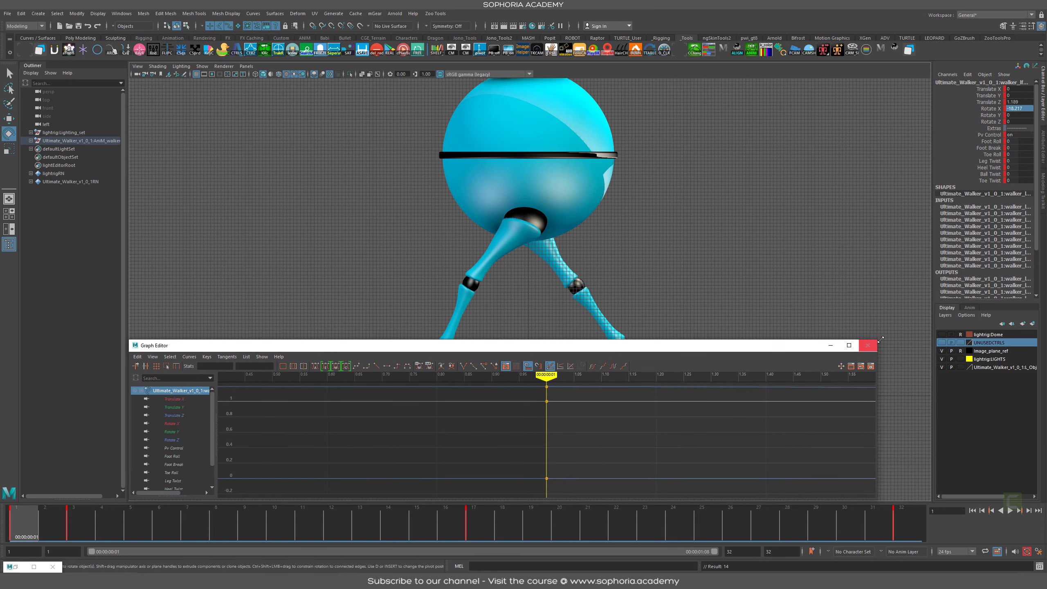
{"action": "left_click_drag", "start_coordinate": [148, 347], "coordinate": [287, 500]}
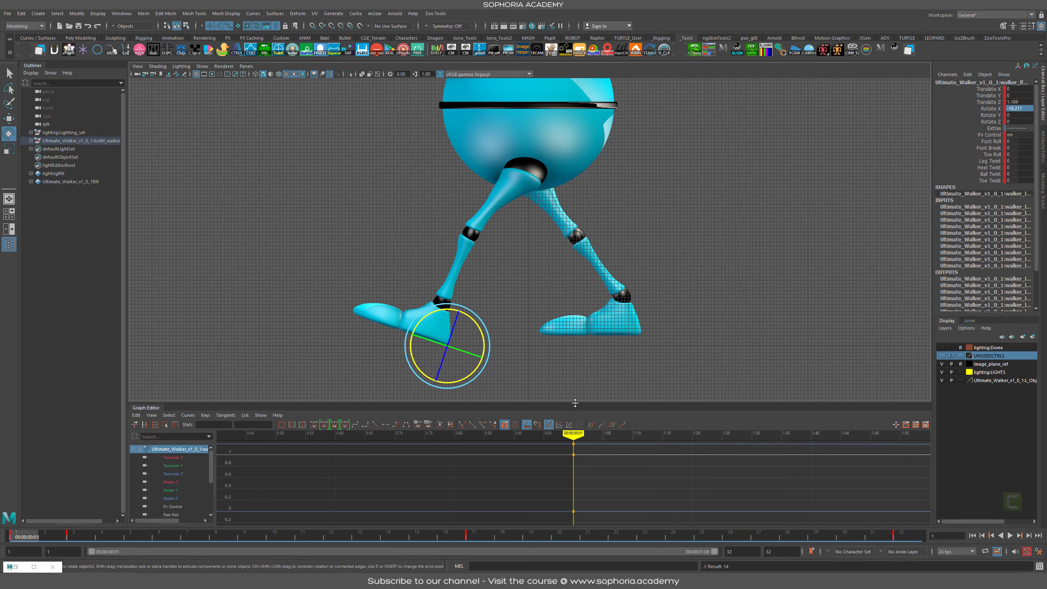
{"action": "left_click_drag", "start_coordinate": [574, 399], "coordinate": [647, 340]}
{"action": "key", "text": "a"}
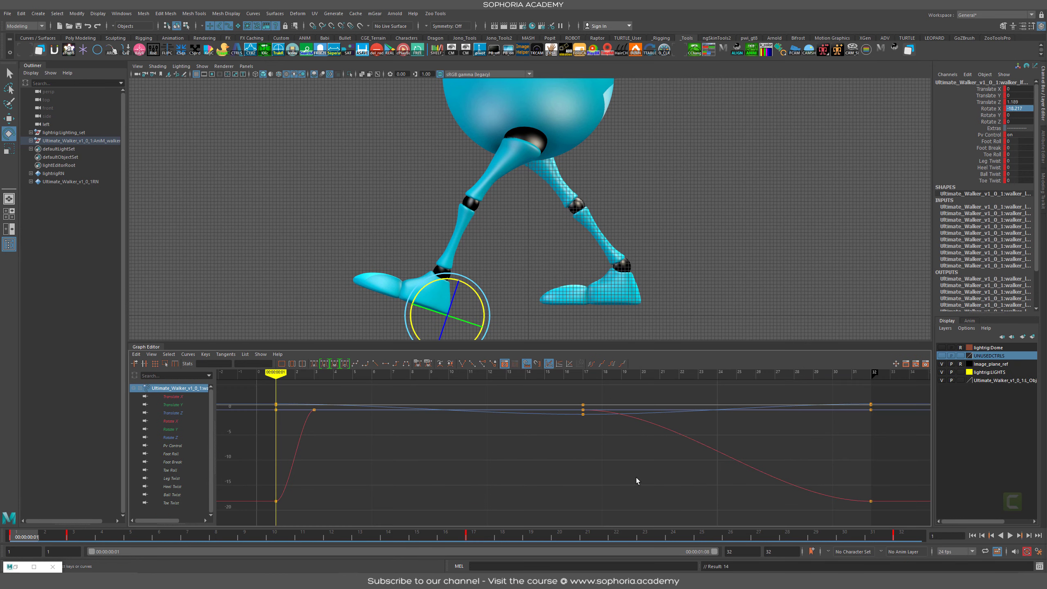
{"action": "scroll", "coordinate": [539, 452], "scroll_direction": "down", "scroll_amount": 4}
{"action": "left_click_drag", "start_coordinate": [388, 526], "coordinate": [390, 501]}
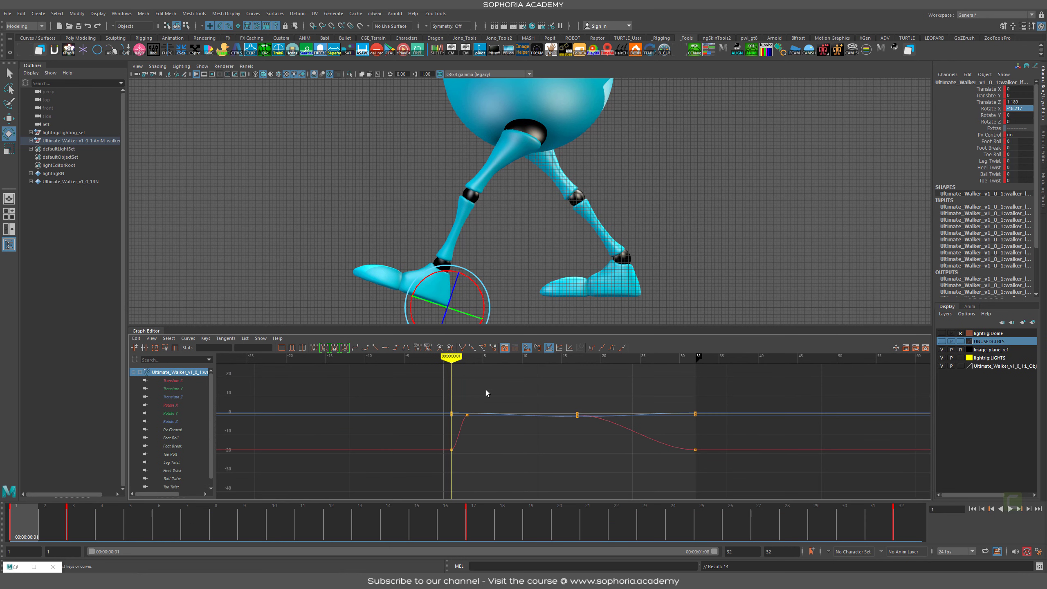
Step: Isolate the left foot's Translate Z curve and select its key at frame 1
{"action": "left_click", "coordinate": [190, 398]}
{"action": "middle_click_drag", "start_coordinate": [492, 411], "coordinate": [507, 417], "text": "alt"}
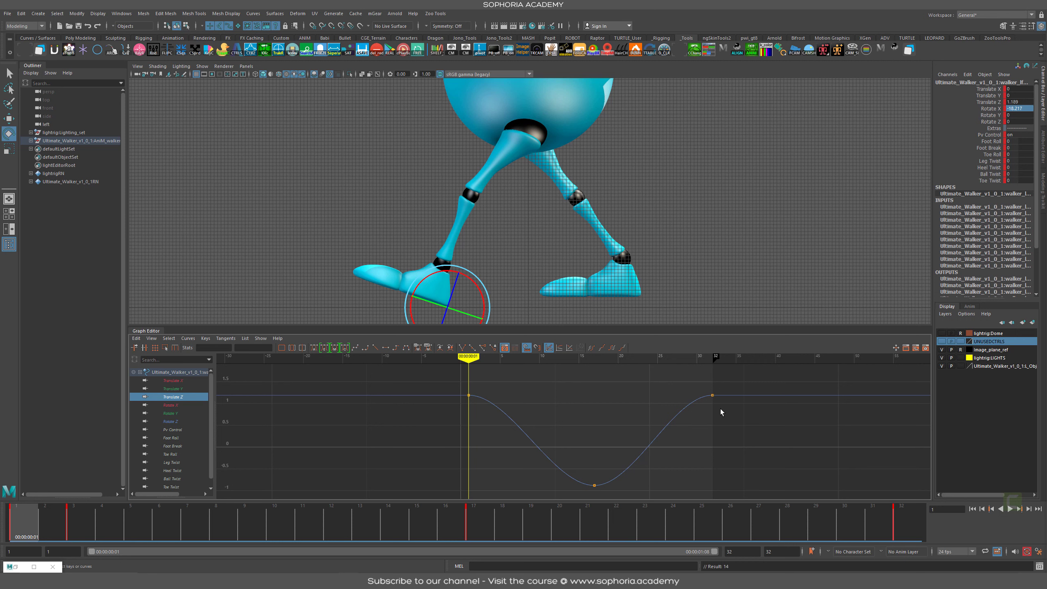
{"action": "mouse_move", "coordinate": [40, 525]}
{"action": "left_mouse_down"}
{"action": "mouse_move", "coordinate": [59, 526]}
{"action": "mouse_move", "coordinate": [18, 526]}
{"action": "left_mouse_up"}
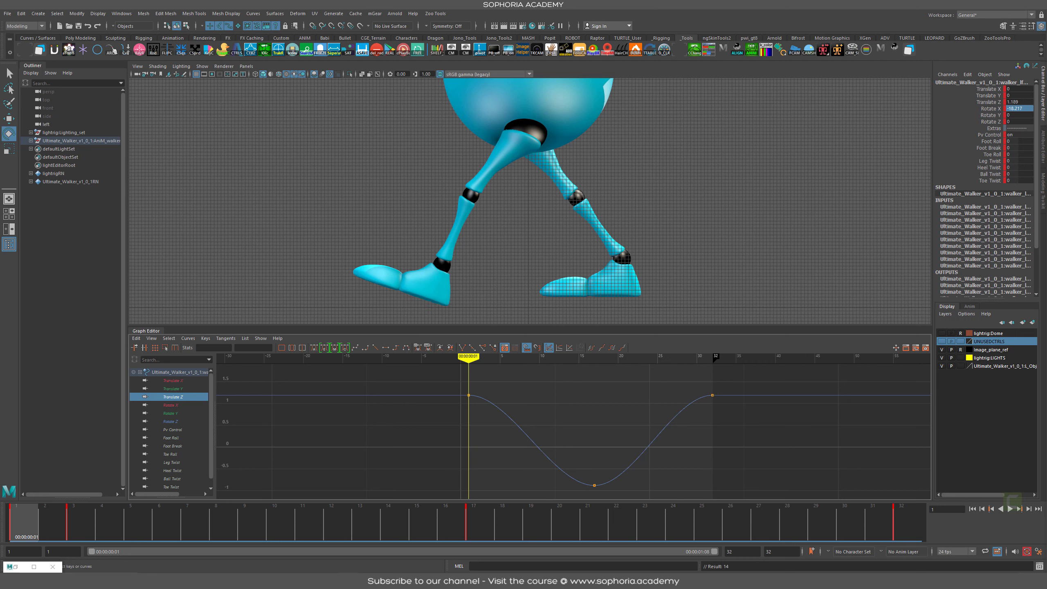
{"action": "left_click_drag", "start_coordinate": [493, 382], "coordinate": [391, 449]}
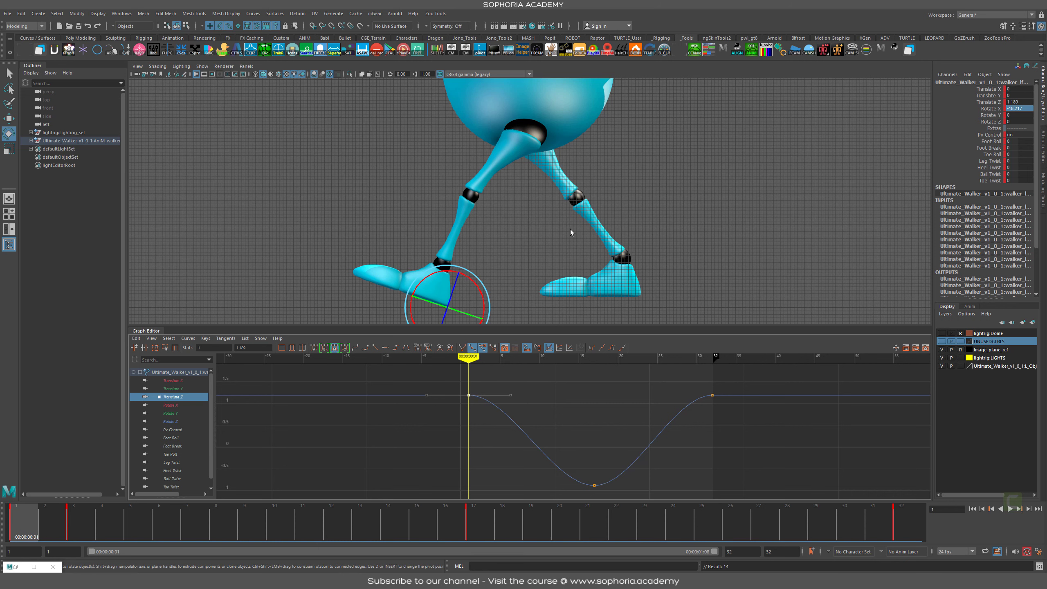
Step: Examine the left foot in close-up while scrubbing frames 1 to 3 to judge its backward travel
{"action": "middle_click_drag", "start_coordinate": [571, 232], "coordinate": [568, 197], "text": "alt"}
{"action": "mouse_move", "coordinate": [36, 523]}
{"action": "left_mouse_down"}
{"action": "mouse_move", "coordinate": [58, 522]}
{"action": "mouse_move", "coordinate": [23, 522]}
{"action": "mouse_move", "coordinate": [51, 521]}
{"action": "left_mouse_up"}
{"action": "right_click_drag", "start_coordinate": [329, 266], "coordinate": [580, 195], "text": "alt"}
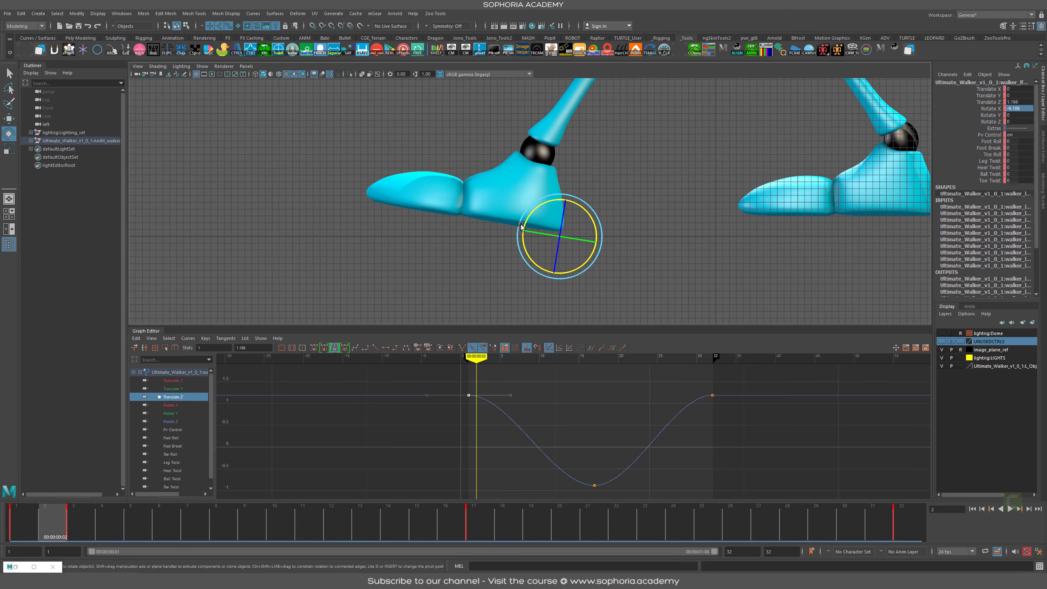
{"action": "left_click_drag", "start_coordinate": [31, 517], "coordinate": [77, 521]}
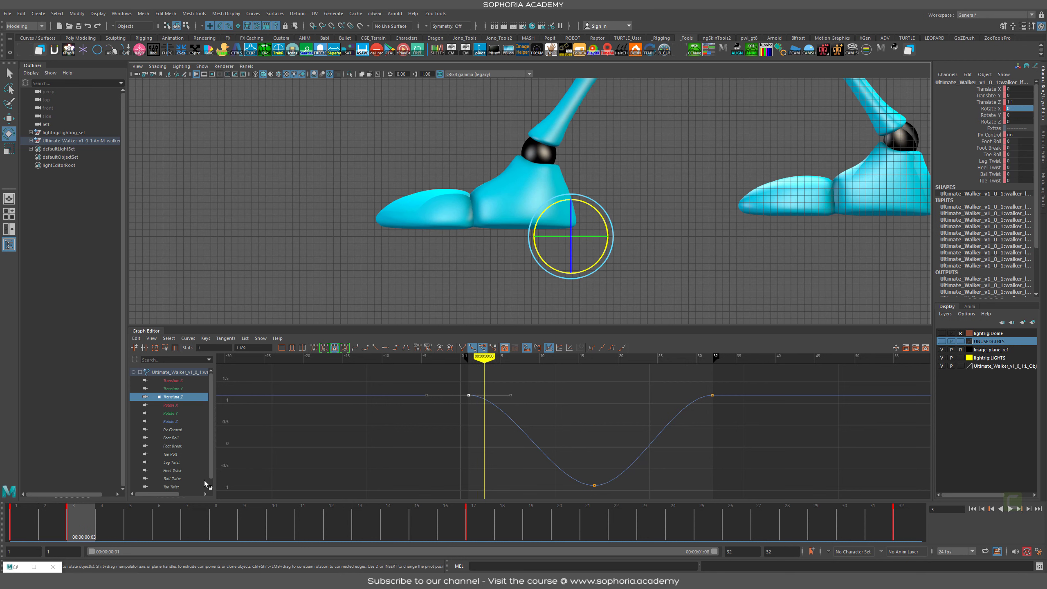
{"action": "middle_click_drag", "start_coordinate": [823, 81], "coordinate": [752, 260], "text": "alt"}
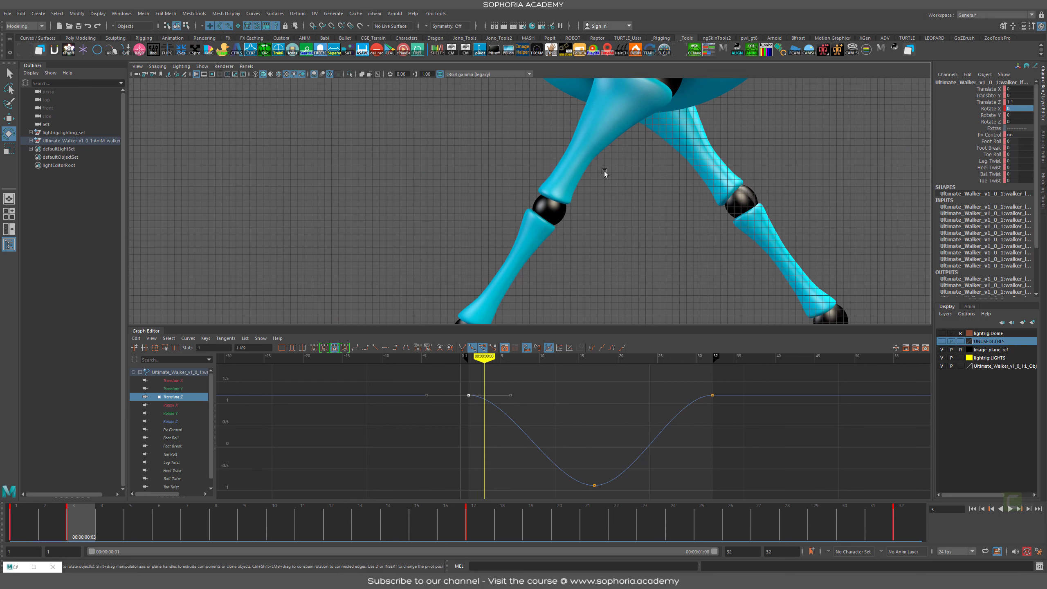
{"action": "middle_click_drag", "start_coordinate": [571, 262], "coordinate": [606, 170], "text": "alt"}
{"action": "left_click_drag", "start_coordinate": [47, 522], "coordinate": [78, 526]}
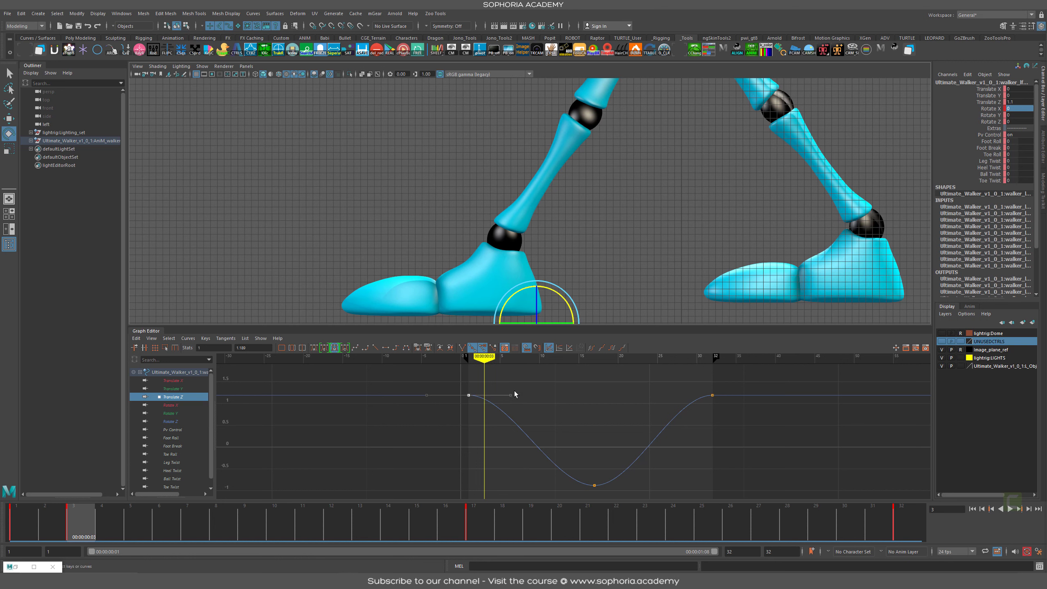
{"action": "middle_click_drag", "start_coordinate": [618, 461], "coordinate": [622, 447], "text": "alt"}
{"action": "right_click_drag", "start_coordinate": [622, 446], "coordinate": [479, 406], "text": "alt"}
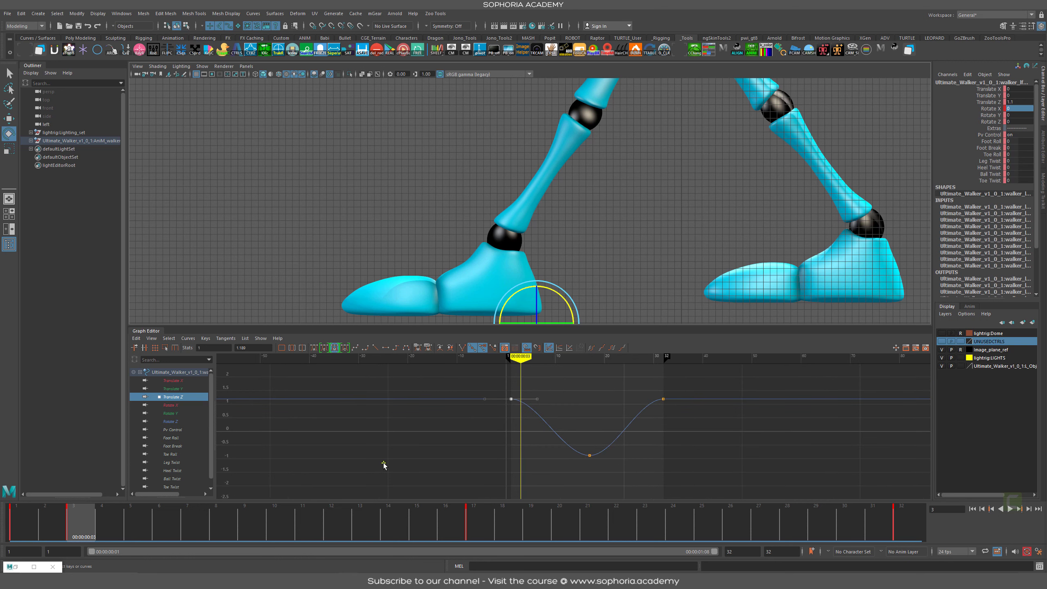
{"action": "mouse_move", "coordinate": [376, 469]}
{"action": "left_mouse_down"}
{"action": "mouse_move", "coordinate": [459, 382]}
{"action": "mouse_move", "coordinate": [501, 390]}
{"action": "left_mouse_up"}
{"action": "left_click_drag", "start_coordinate": [492, 384], "coordinate": [522, 399]}
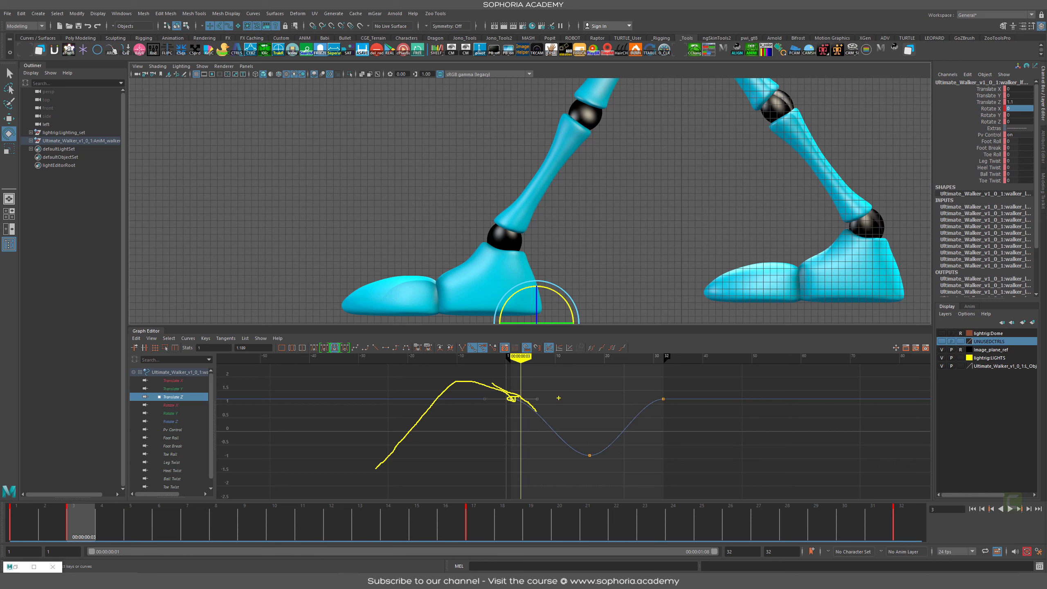
{"action": "key", "text": "Escape"}
{"action": "left_click_drag", "start_coordinate": [355, 477], "coordinate": [433, 388]}
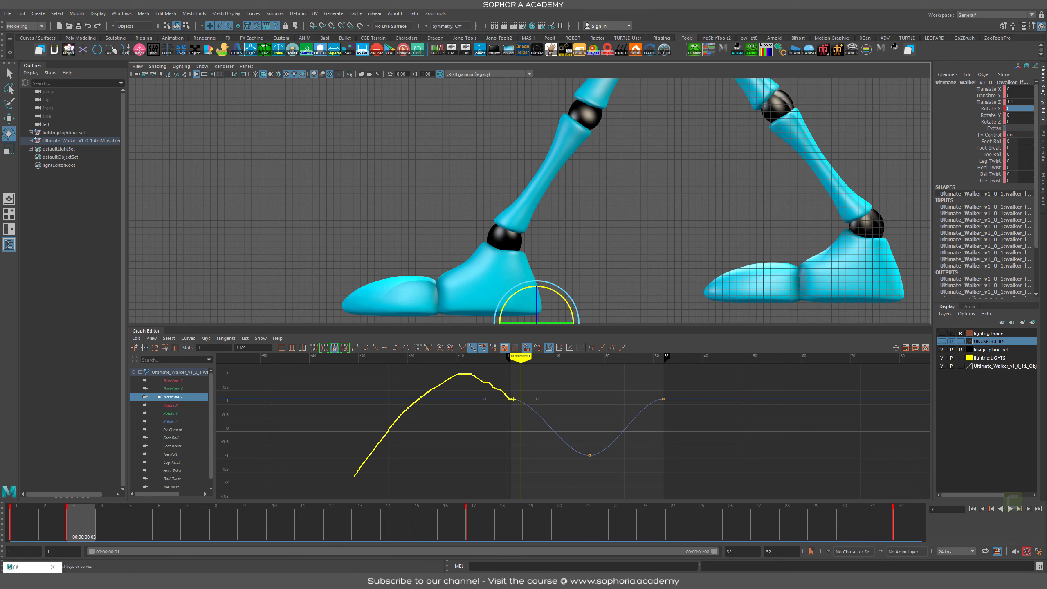
{"action": "left_click_drag", "start_coordinate": [515, 399], "coordinate": [598, 445]}
{"action": "key", "text": "Escape"}
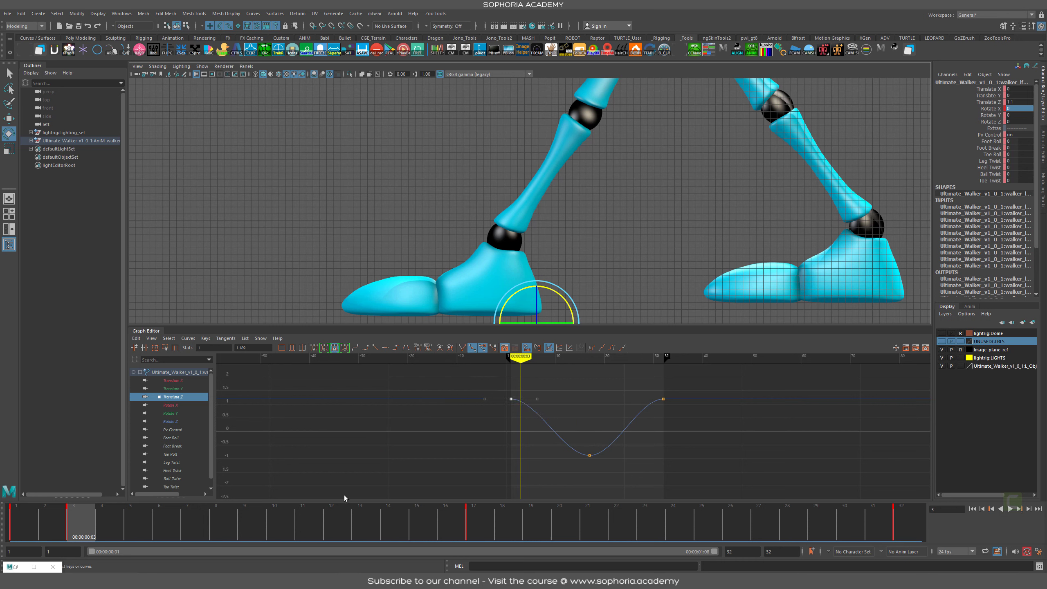
Step: Tilt the Translate Z tangent at frame 1 downward for immediate backward travel, and play back the result up to frame 17
{"action": "left_click_drag", "start_coordinate": [537, 399], "coordinate": [535, 441]}
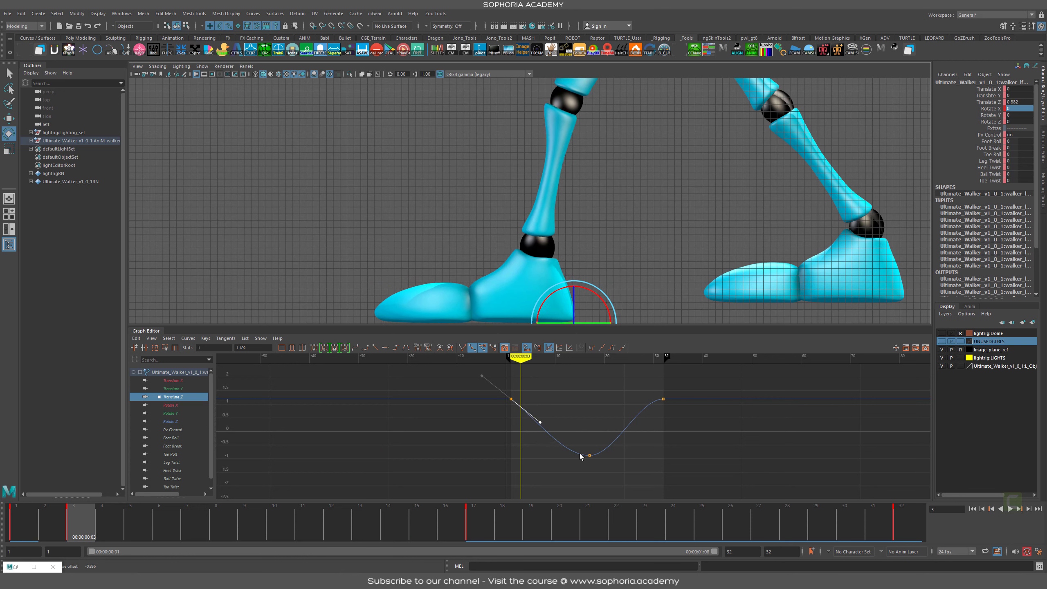
{"action": "left_click_drag", "start_coordinate": [603, 436], "coordinate": [574, 468]}
{"action": "middle_click_drag", "start_coordinate": [597, 484], "coordinate": [591, 470], "text": "alt"}
{"action": "right_click_drag", "start_coordinate": [584, 462], "coordinate": [582, 482], "text": "alt"}
{"action": "middle_click_drag", "start_coordinate": [626, 434], "coordinate": [620, 451], "text": "alt"}
{"action": "right_click_drag", "start_coordinate": [620, 451], "coordinate": [624, 470], "text": "alt"}
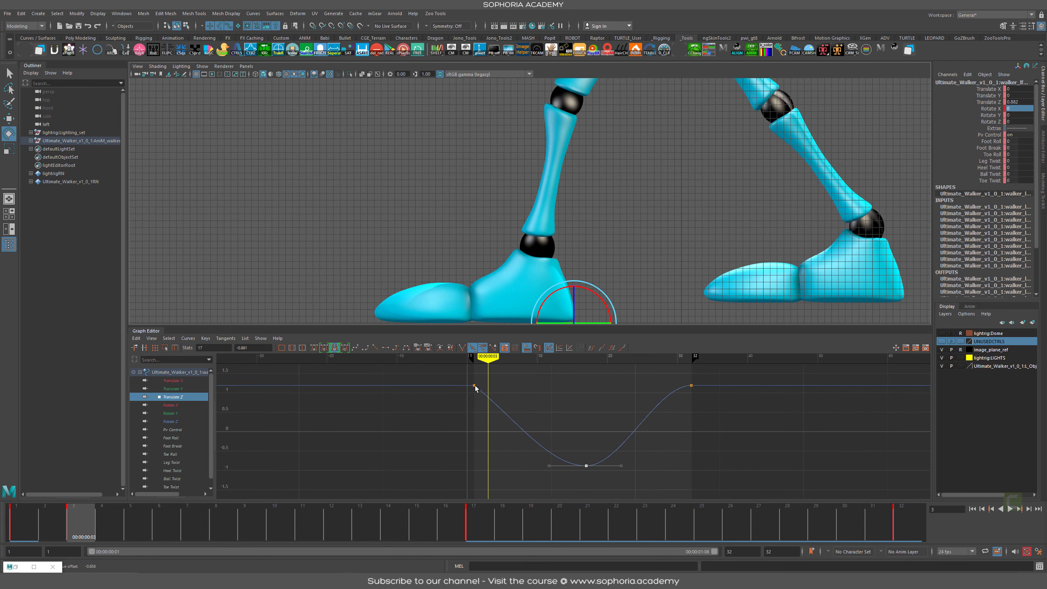
{"action": "left_click_drag", "start_coordinate": [648, 463], "coordinate": [572, 468]}
{"action": "left_click_drag", "start_coordinate": [278, 533], "coordinate": [447, 524]}
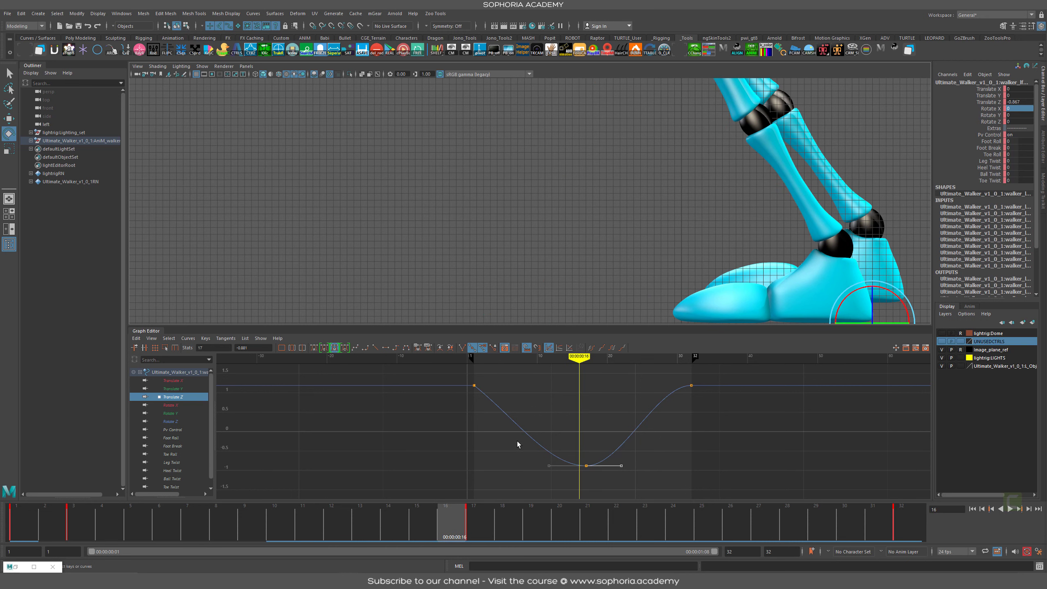
{"action": "key", "text": "alt+v"}
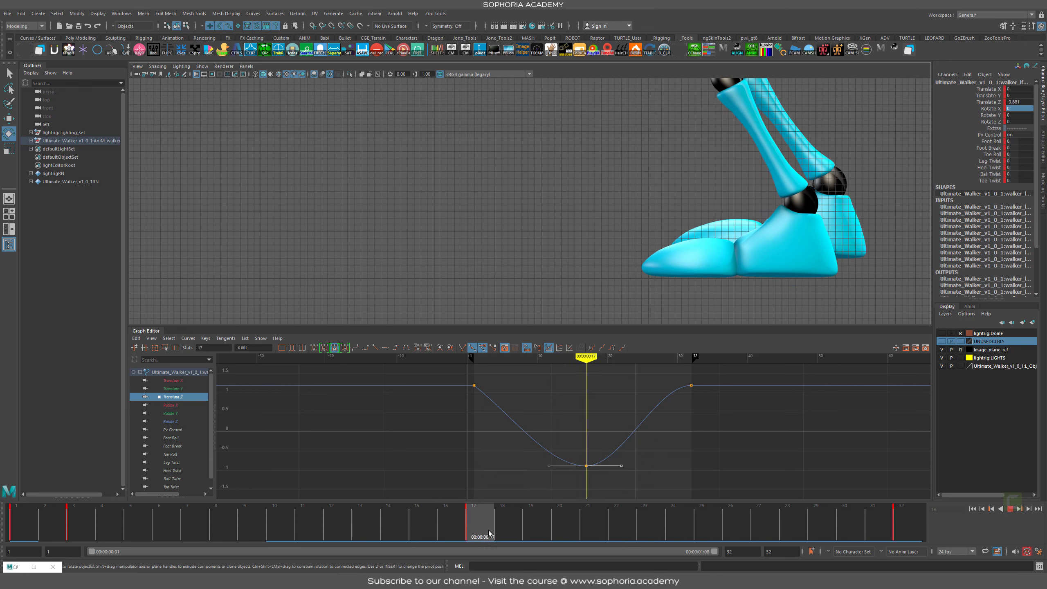
{"action": "key", "text": "alt+v"}
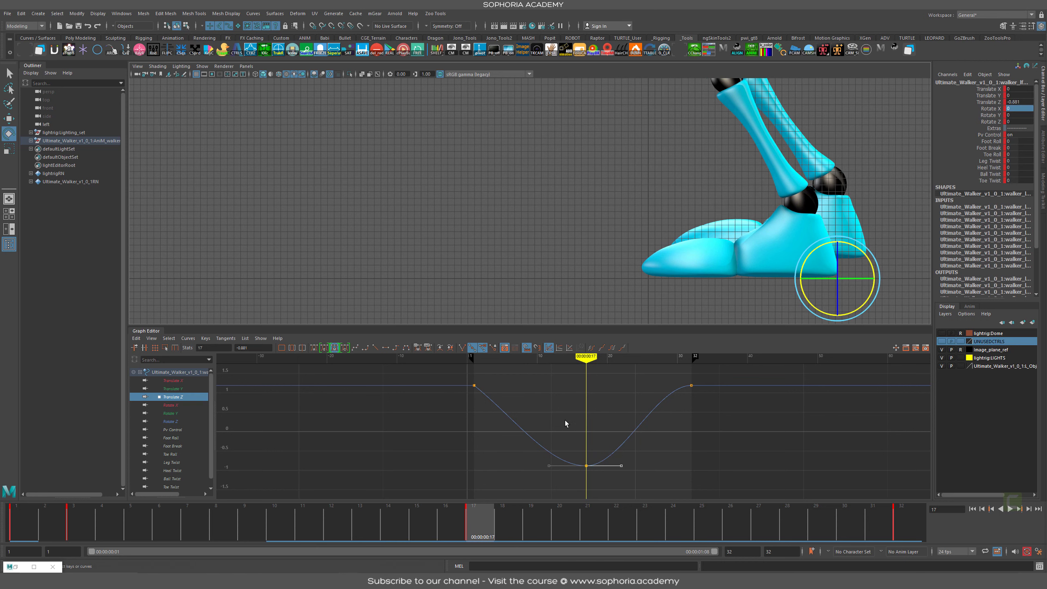
Step: Tilt the Translate Z tangent at frame 17 downward and adjust frame 1's tangent to make the curve between them a straight line
{"action": "left_click_drag", "start_coordinate": [650, 453], "coordinate": [615, 481]}
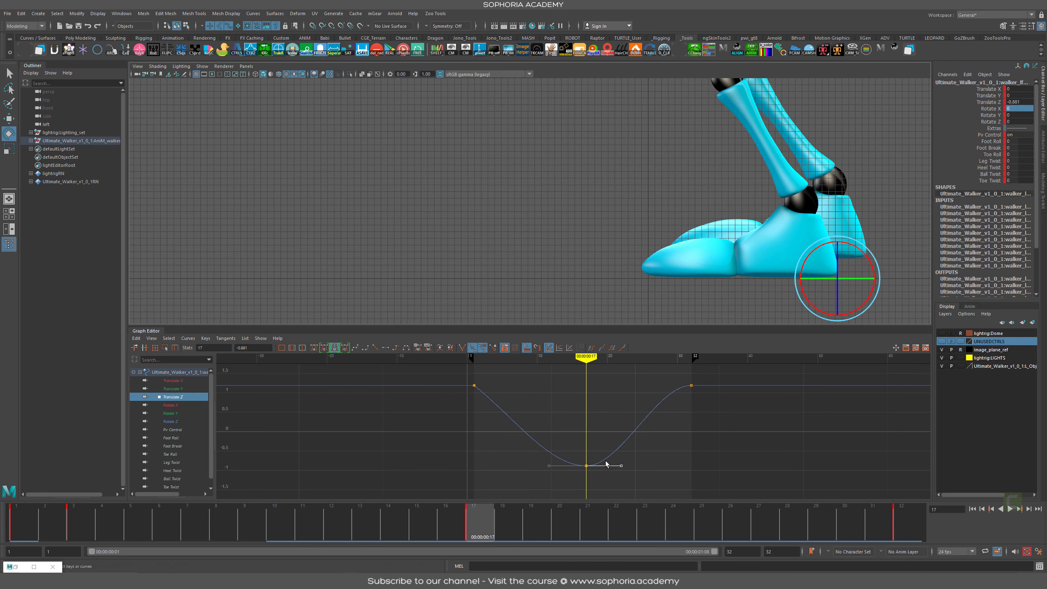
{"action": "middle_click_drag", "start_coordinate": [638, 463], "coordinate": [638, 501]}
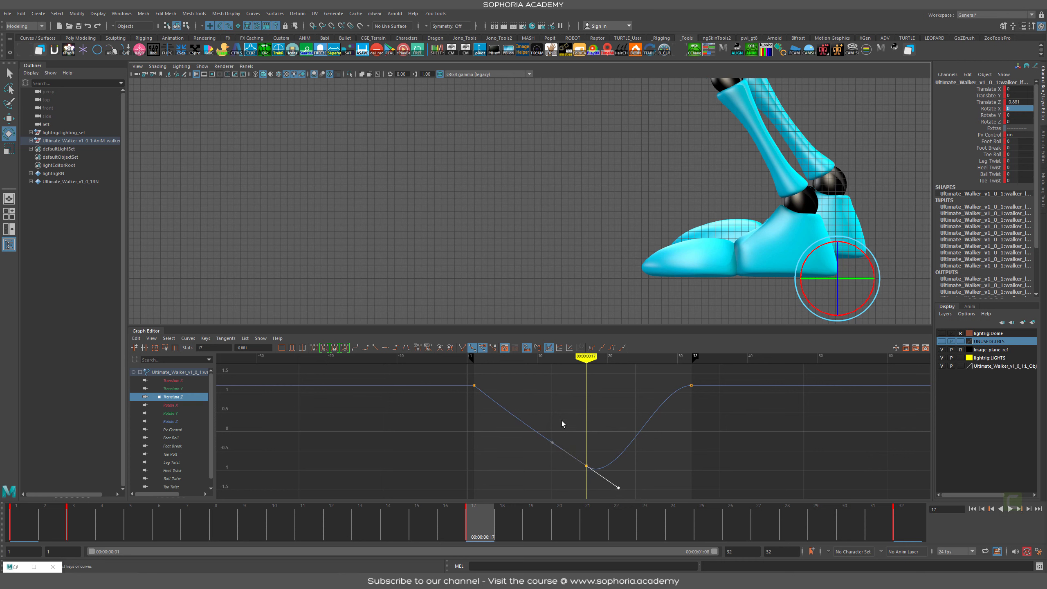
{"action": "left_click", "coordinate": [474, 385]}
{"action": "middle_click_drag", "start_coordinate": [490, 440], "coordinate": [551, 452]}
{"action": "right_click_drag", "start_coordinate": [577, 433], "coordinate": [570, 429], "text": "alt"}
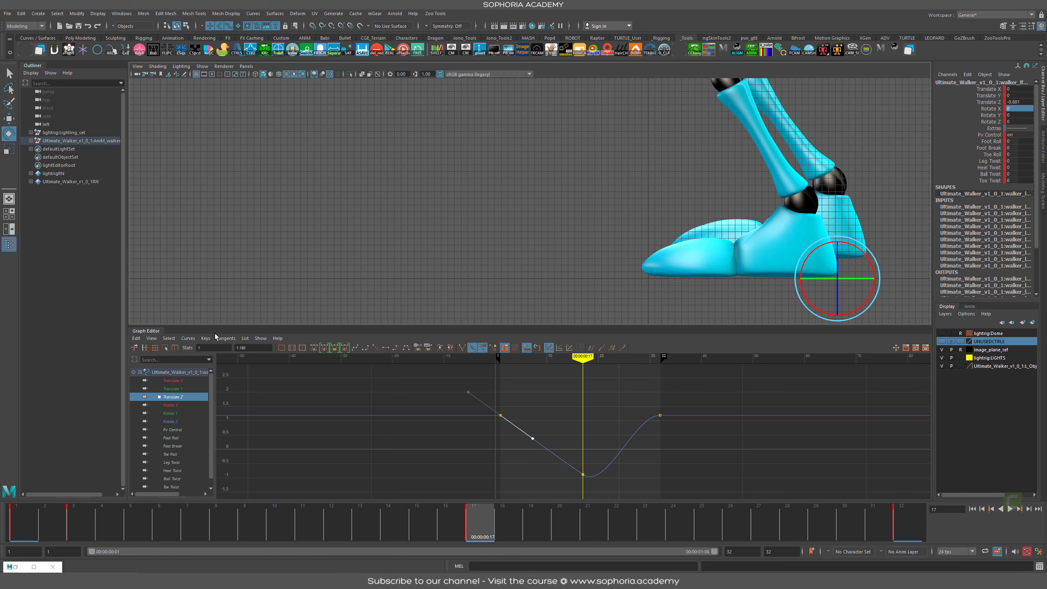
{"action": "left_click", "coordinate": [230, 339]}
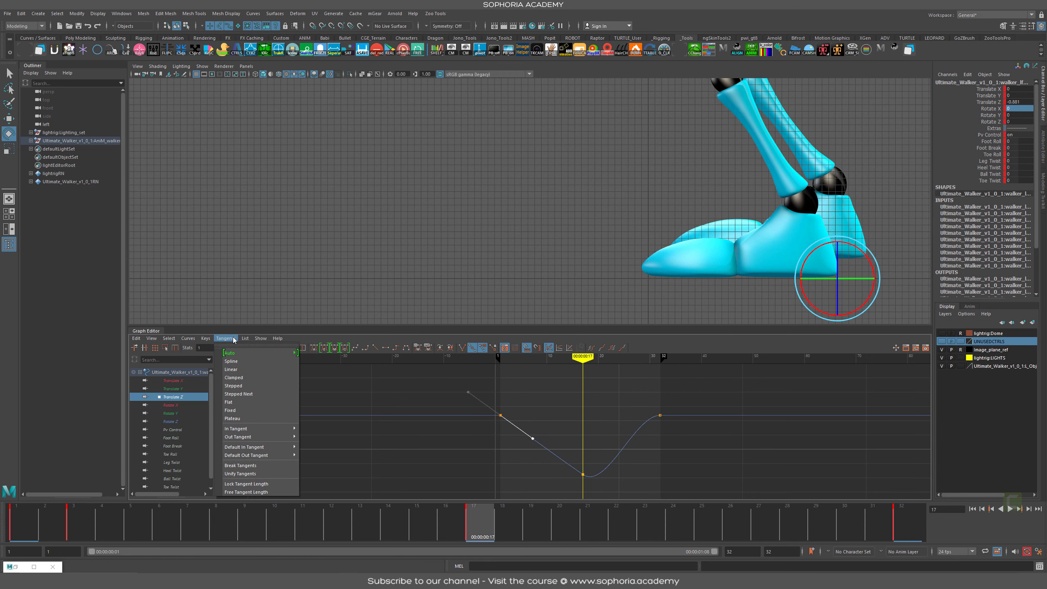
{"action": "mouse_move", "coordinate": [188, 338]}
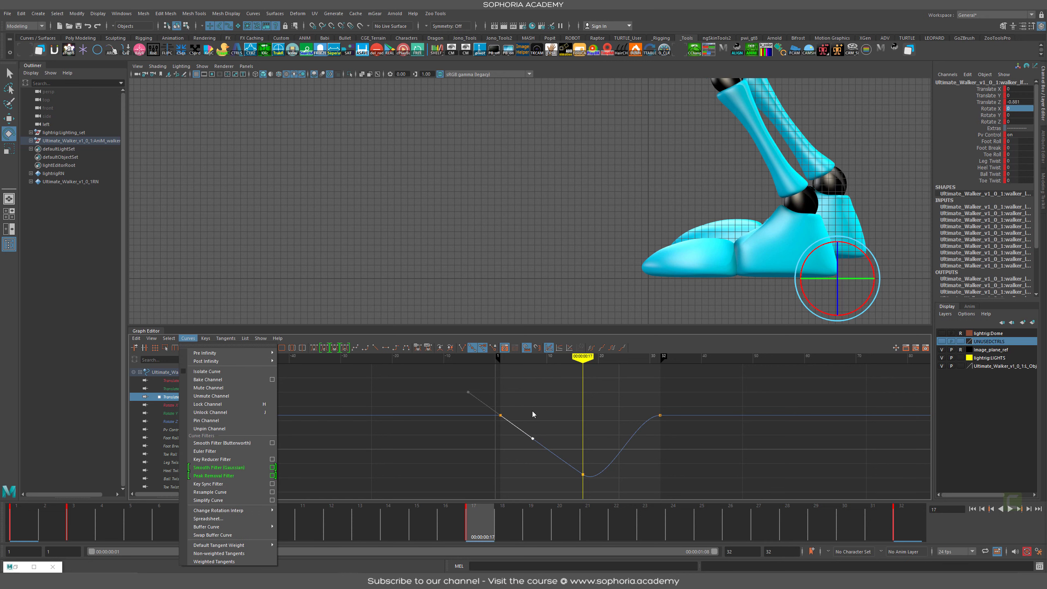
{"action": "left_click", "coordinate": [532, 412]}
{"action": "left_click", "coordinate": [483, 347]}
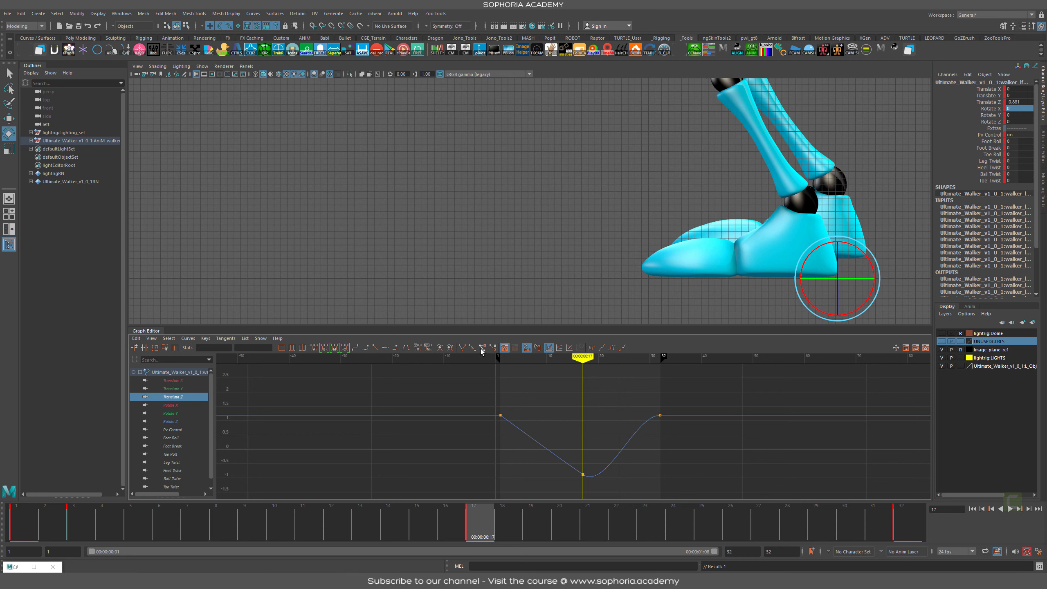
{"action": "left_click_drag", "start_coordinate": [488, 406], "coordinate": [524, 466]}
{"action": "middle_click_drag", "start_coordinate": [524, 465], "coordinate": [628, 464]}
Step: Play back the walk and scrub frames 1 to 21 to check the left foot's straight backward travel and its turn forward
{"action": "key", "text": "alt+v"}
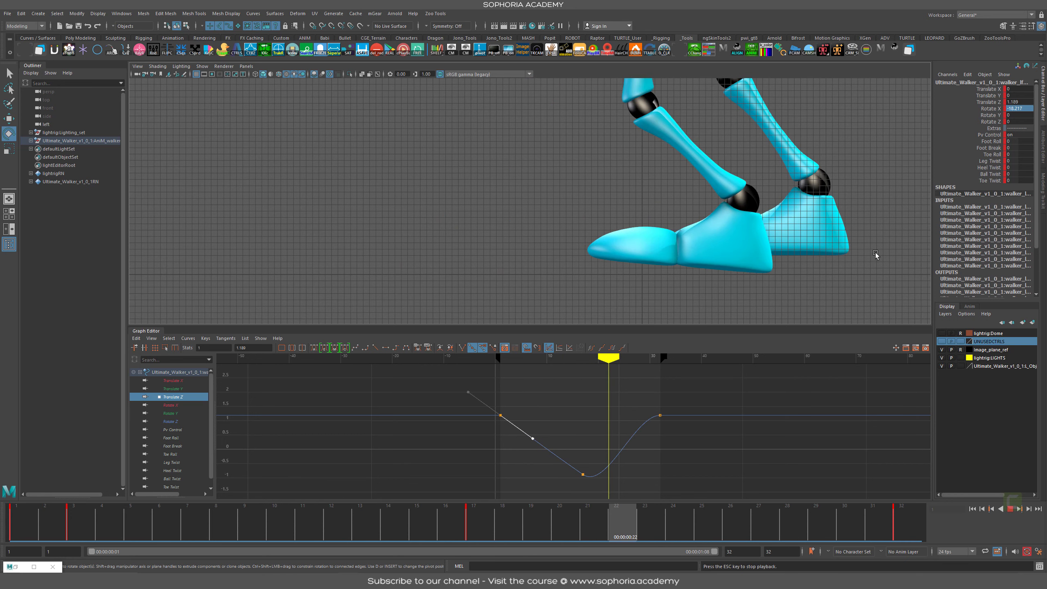
{"action": "key", "text": "Escape"}
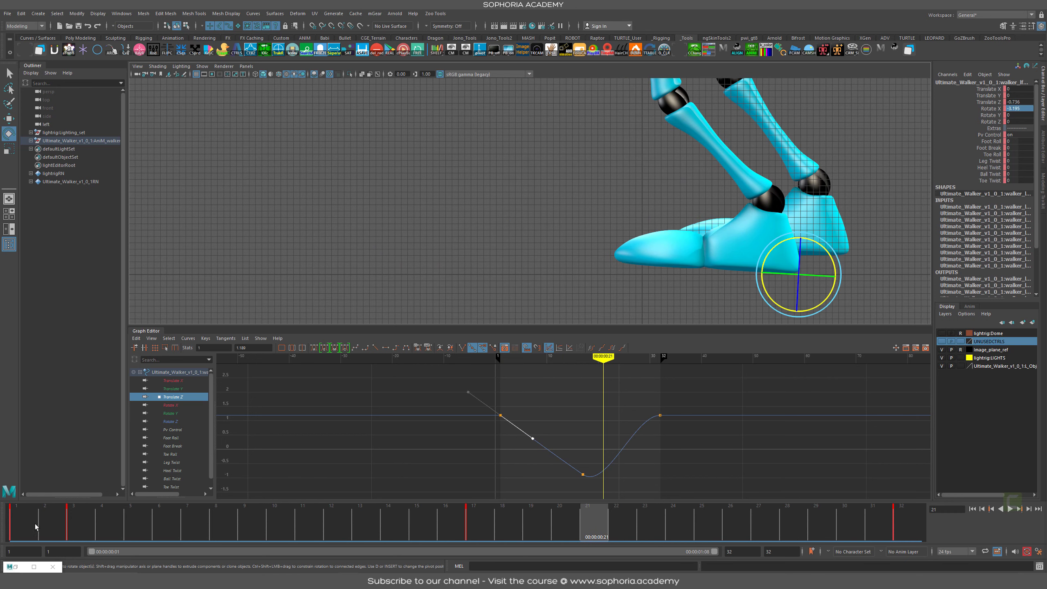
{"action": "left_click_drag", "start_coordinate": [37, 527], "coordinate": [95, 526]}
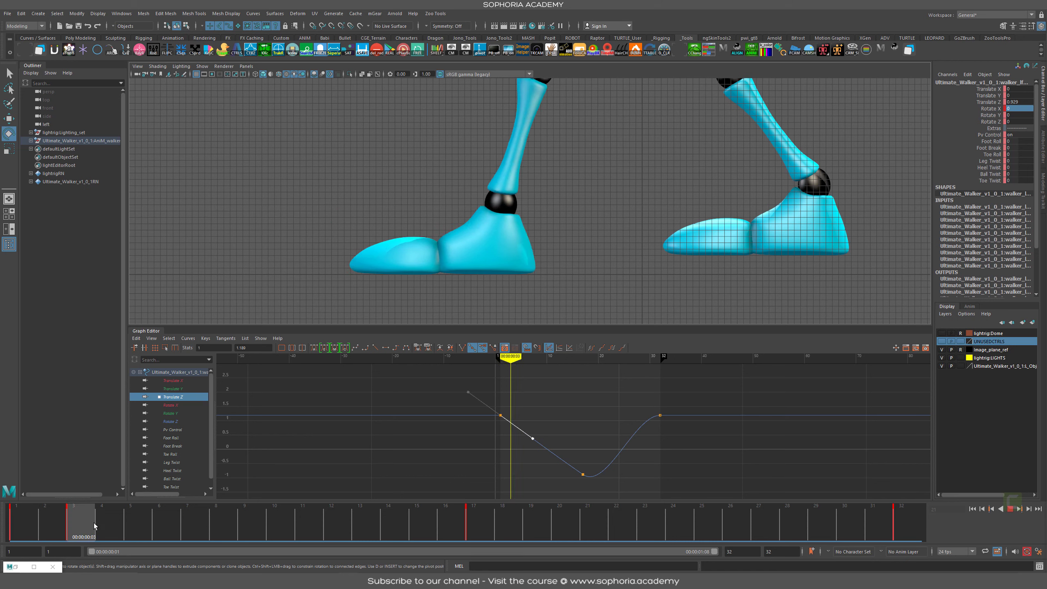
{"action": "left_click", "coordinate": [11, 524]}
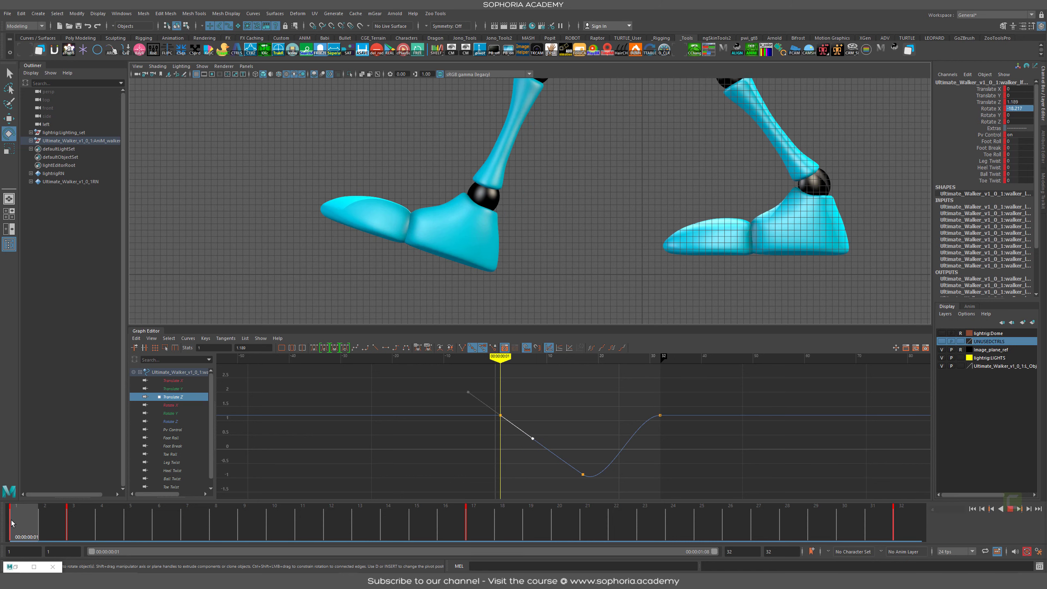
{"action": "left_click_drag", "start_coordinate": [11, 524], "coordinate": [605, 533]}
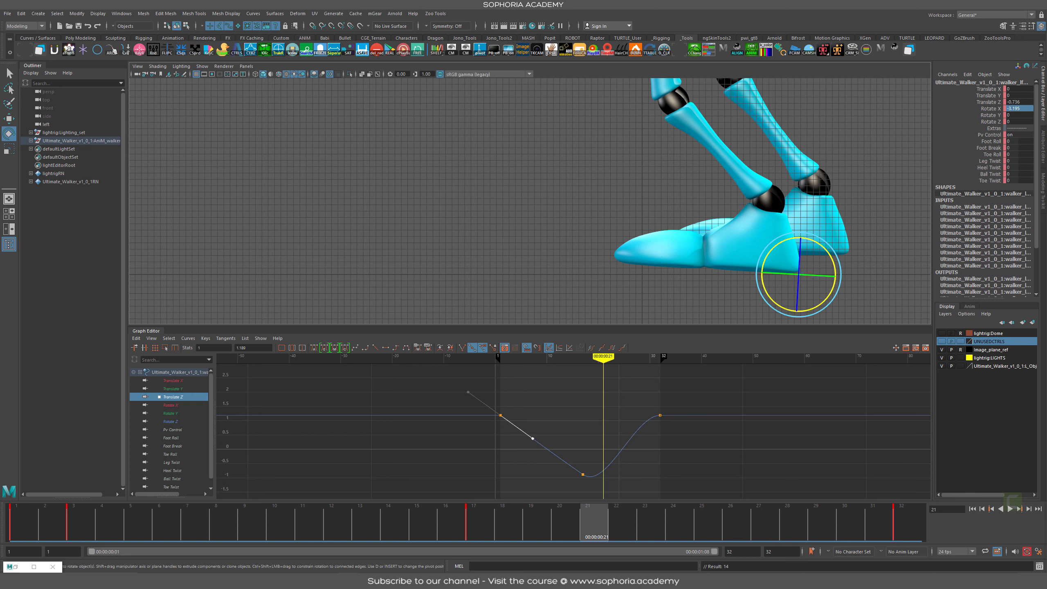
{"action": "left_click_drag", "start_coordinate": [484, 525], "coordinate": [571, 528]}
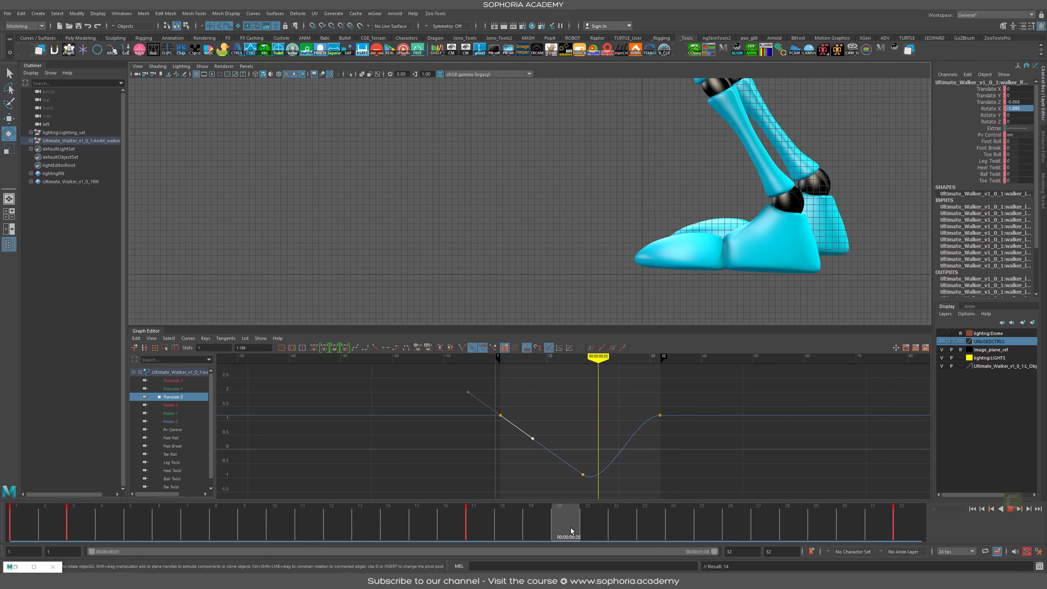
Step: Insert a key on the left foot's Translate Z curve at frame 20, just after its frame 17 key
{"action": "scroll", "coordinate": [827, 231], "scroll_direction": "down", "scroll_amount": 1}
{"action": "middle_click_drag", "start_coordinate": [781, 211], "coordinate": [730, 134], "text": "alt"}
{"action": "scroll", "coordinate": [608, 454], "scroll_direction": "up", "scroll_amount": 6}
{"action": "middle_click_drag", "start_coordinate": [610, 438], "coordinate": [587, 411], "text": "alt"}
{"action": "right_click_drag", "start_coordinate": [587, 410], "coordinate": [627, 433], "text": "alt"}
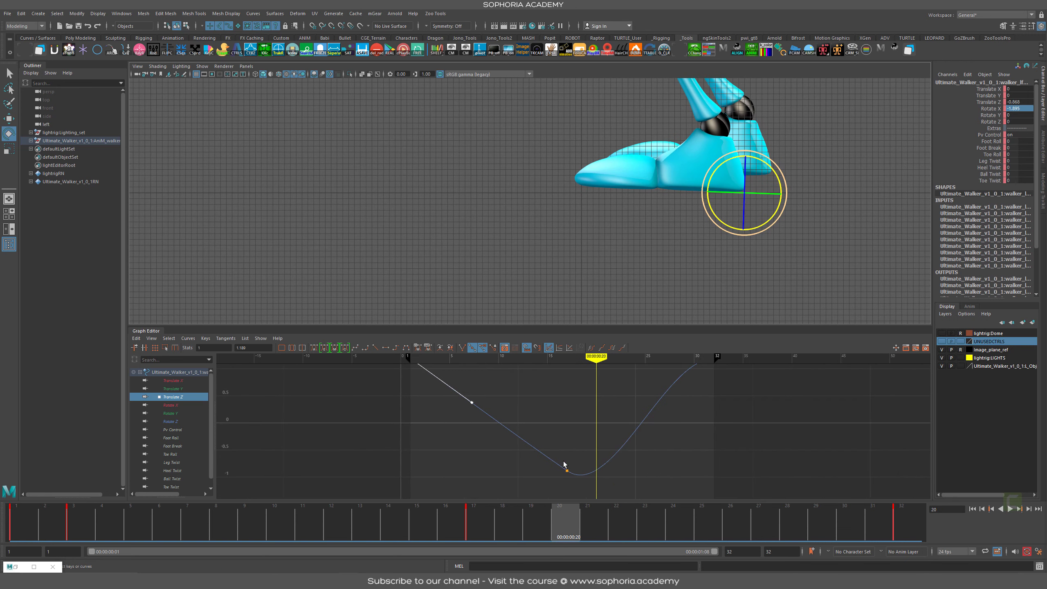
{"action": "middle_click_drag", "start_coordinate": [606, 478], "coordinate": [598, 457], "text": "alt"}
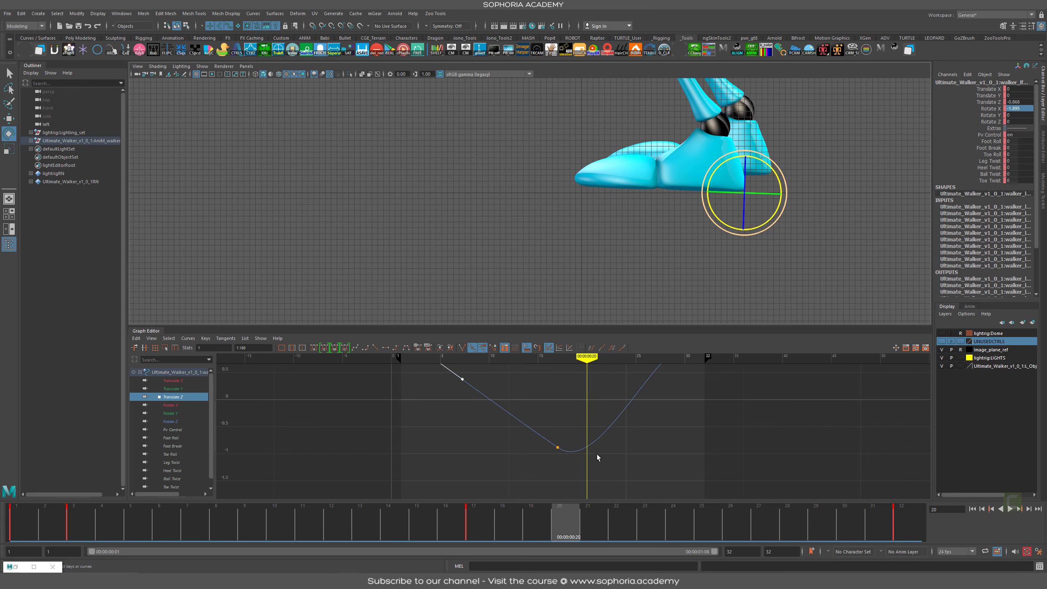
{"action": "left_click", "coordinate": [558, 447]}
{"action": "right_click_drag", "start_coordinate": [546, 454], "coordinate": [567, 456], "text": "alt"}
{"action": "middle_click_drag", "start_coordinate": [568, 457], "coordinate": [558, 448], "text": "alt"}
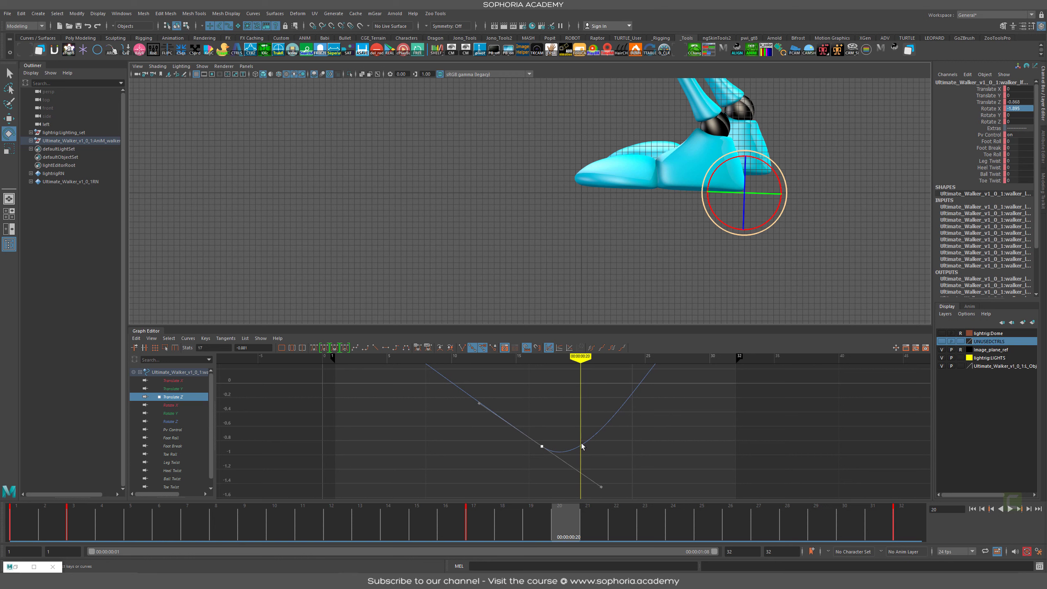
{"action": "key", "text": "i"}
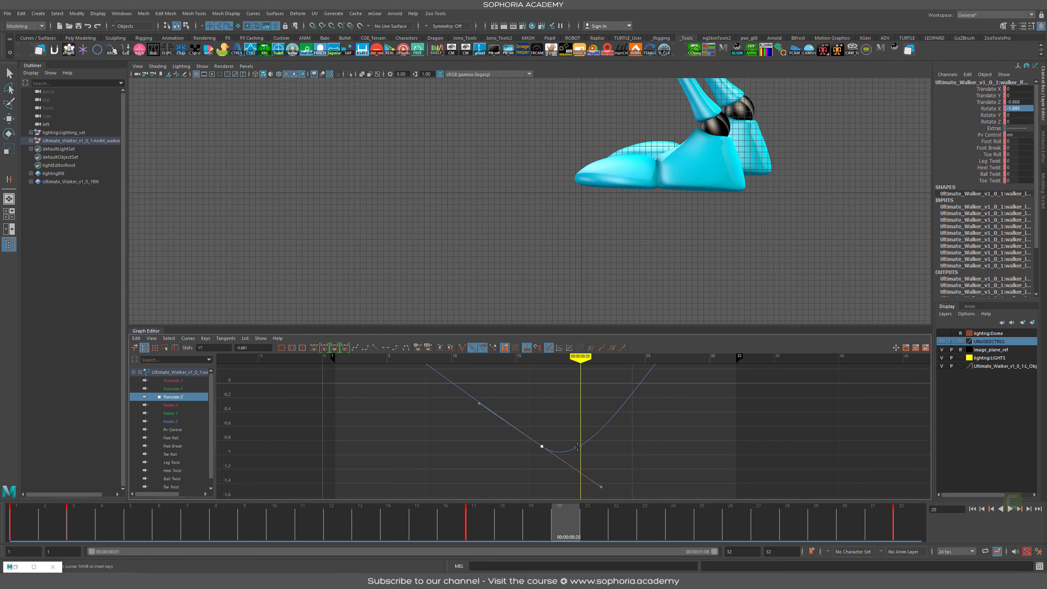
{"action": "key", "text": "i"}
{"action": "middle_click", "coordinate": [582, 445]}
{"action": "key", "text": "e"}
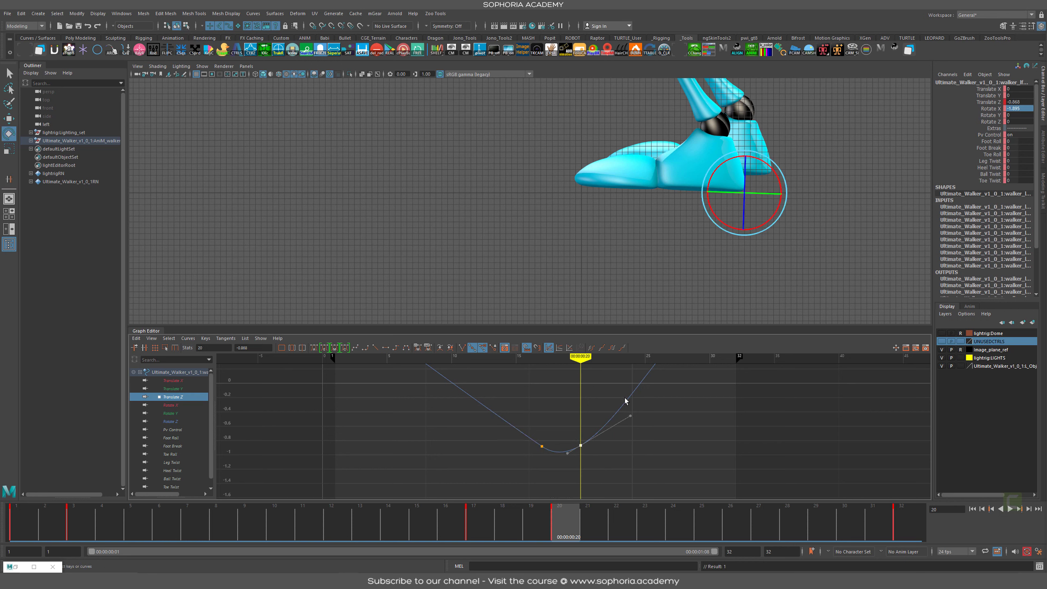
{"action": "left_click_drag", "start_coordinate": [573, 408], "coordinate": [606, 461]}
{"action": "key", "text": "f"}
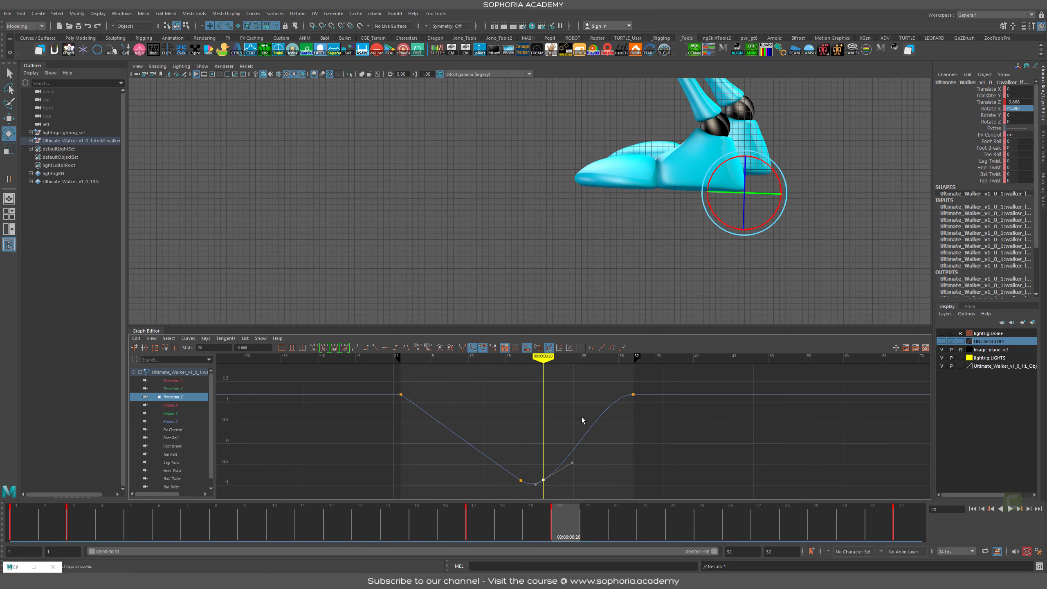
Step: Insert a Translate Z key at frame 27 and raise it to about 1.425, above the frame 32 key
{"action": "key", "text": "i"}
{"action": "middle_click", "coordinate": [596, 421]}
{"action": "left_click_drag", "start_coordinate": [581, 403], "coordinate": [621, 449]}
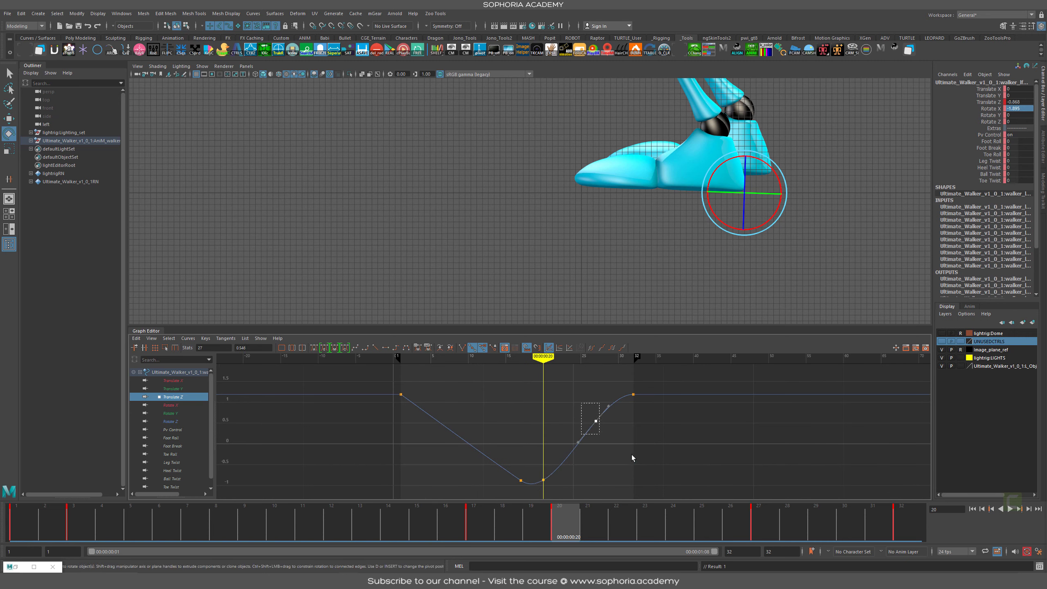
{"action": "middle_click_drag", "start_coordinate": [609, 460], "coordinate": [604, 421]}
Step: Delete the Translate Z key at frame 20, and undo that deletion
{"action": "left_click_drag", "start_coordinate": [534, 461], "coordinate": [571, 483]}
{"action": "key", "text": "Delete"}
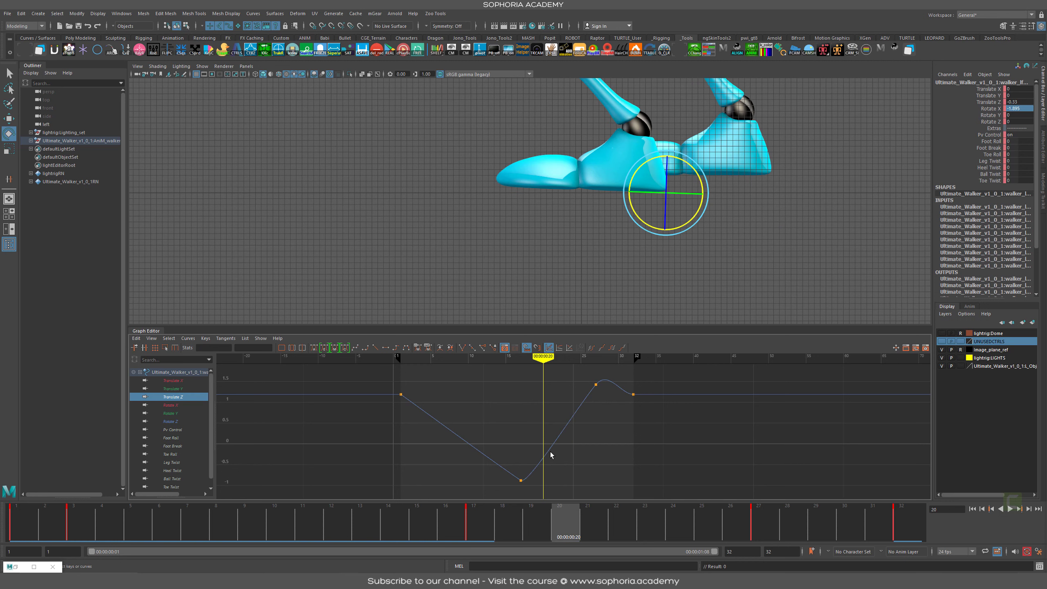
{"action": "key", "text": "ctrl+z"}
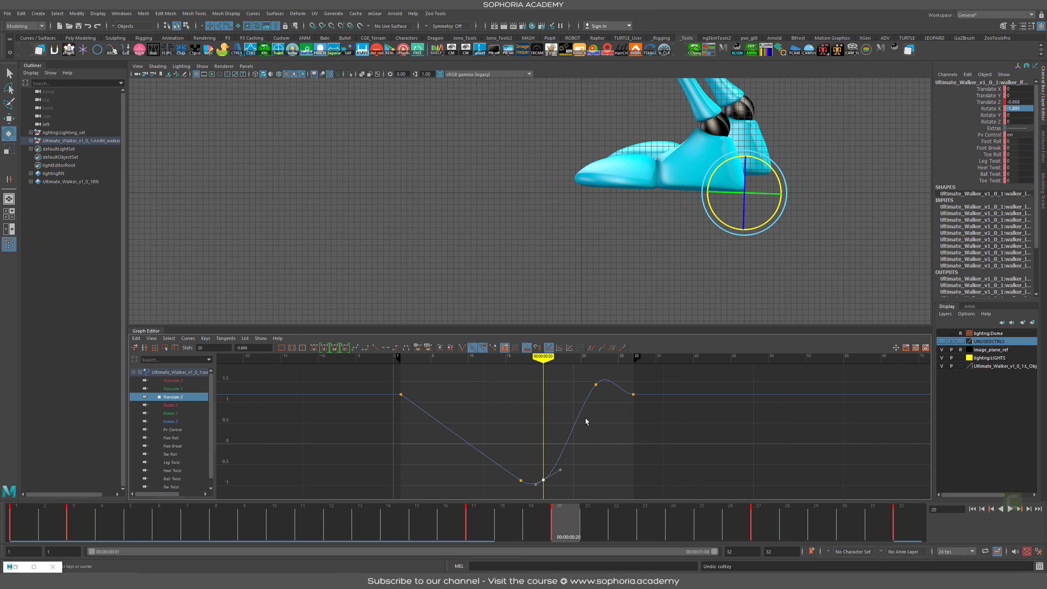
Step: Scrub the foot's forward swing and delete the left foot's key at frame 27
{"action": "left_click_drag", "start_coordinate": [662, 534], "coordinate": [795, 537]}
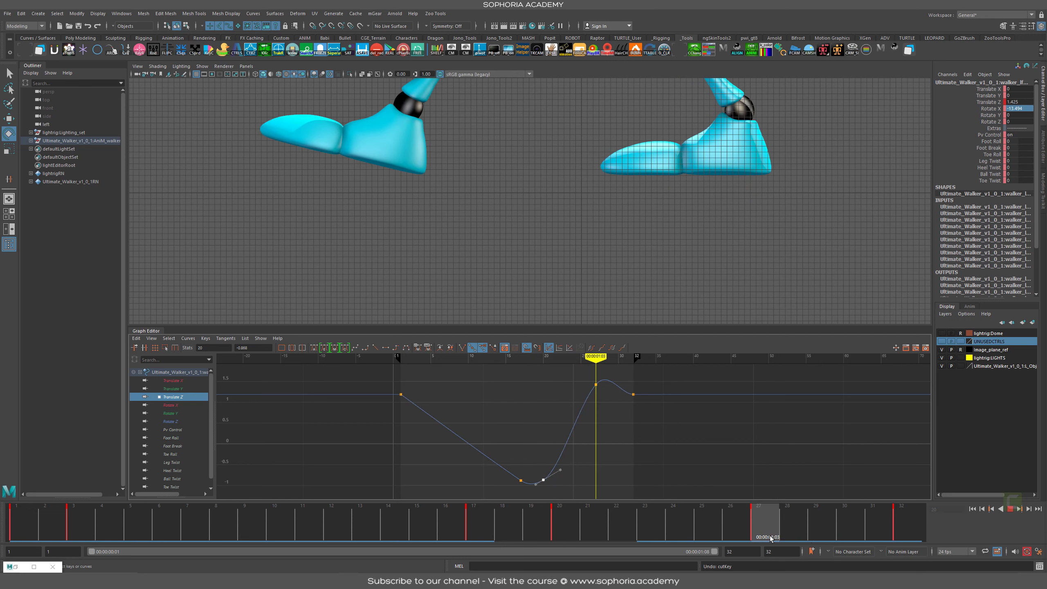
{"action": "left_click_drag", "start_coordinate": [771, 538], "coordinate": [766, 515]}
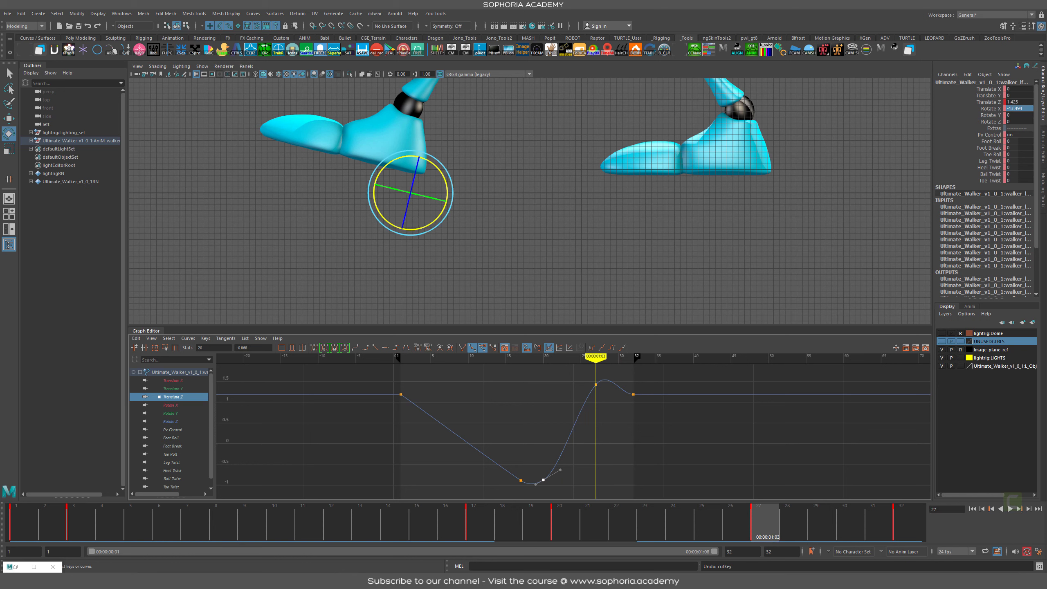
{"action": "left_click", "coordinate": [765, 524], "text": "shift"}
{"action": "left_click_drag", "start_coordinate": [765, 524], "coordinate": [798, 515]}
{"action": "key", "text": "Delete"}
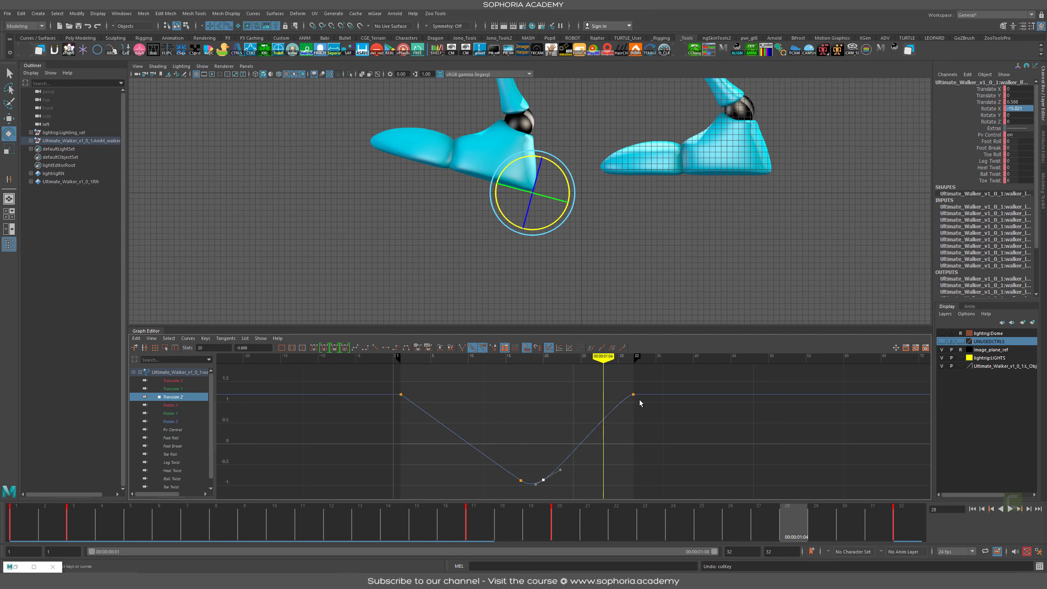
Step: Lower the Translate Z key at frame 20 to about -0.885, nearly level with the frame 17 key
{"action": "left_click_drag", "start_coordinate": [463, 522], "coordinate": [569, 527]}
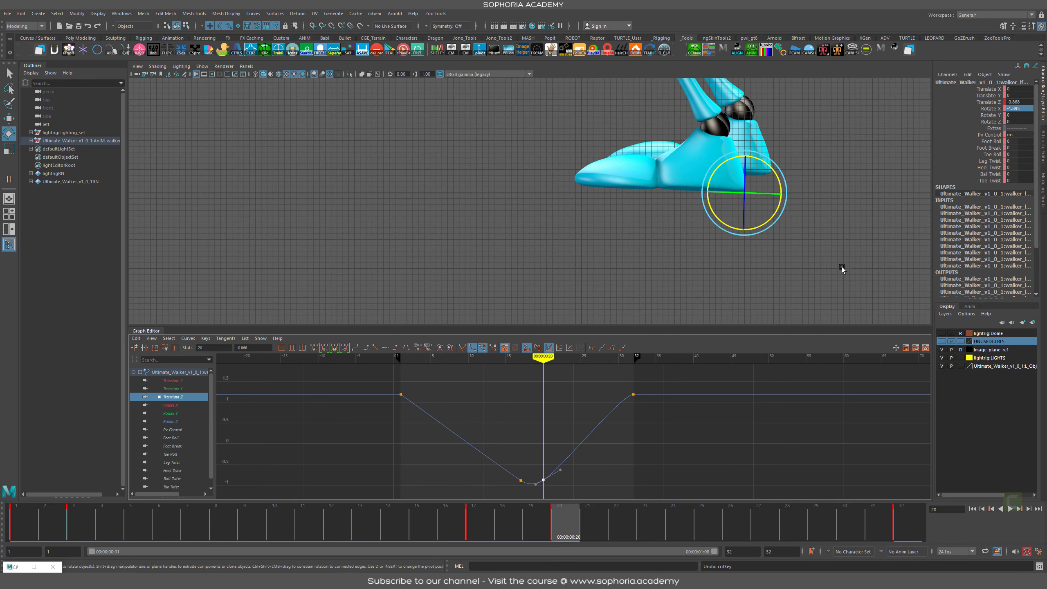
{"action": "middle_click_drag", "start_coordinate": [574, 458], "coordinate": [574, 410], "text": "alt"}
{"action": "right_click_drag", "start_coordinate": [514, 433], "coordinate": [578, 435], "text": "alt"}
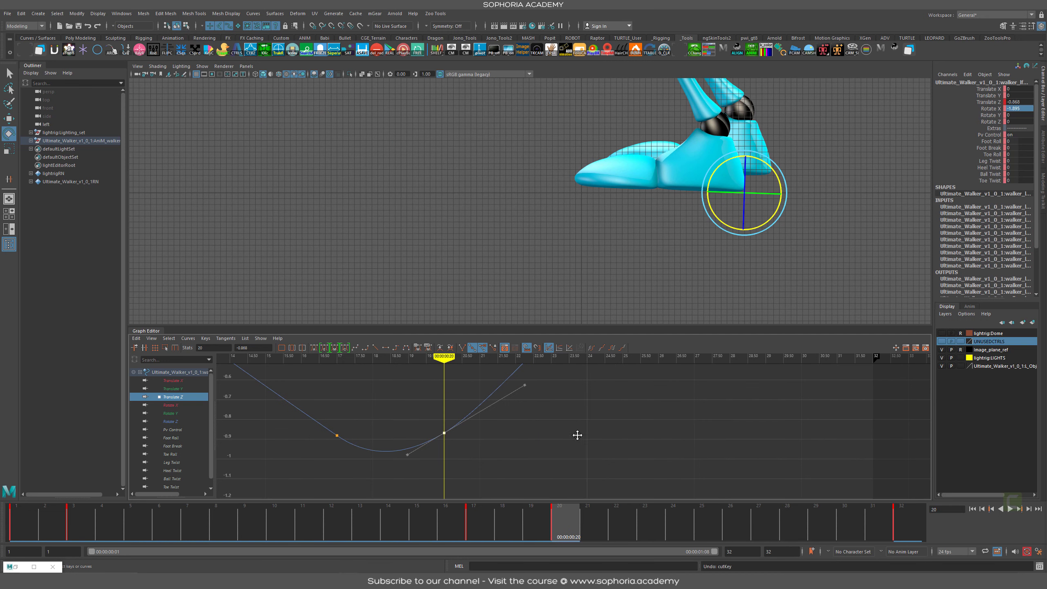
{"action": "middle_click_drag", "start_coordinate": [577, 435], "coordinate": [809, 423], "text": "alt"}
{"action": "right_click_drag", "start_coordinate": [809, 423], "coordinate": [771, 413], "text": "alt+shift"}
{"action": "mouse_move", "coordinate": [770, 412]}
{"action": "middle_mouse_down", "text": "alt"}
{"action": "mouse_move", "coordinate": [635, 405]}
{"action": "mouse_move", "coordinate": [655, 422]}
{"action": "middle_mouse_up", "text": "alt"}
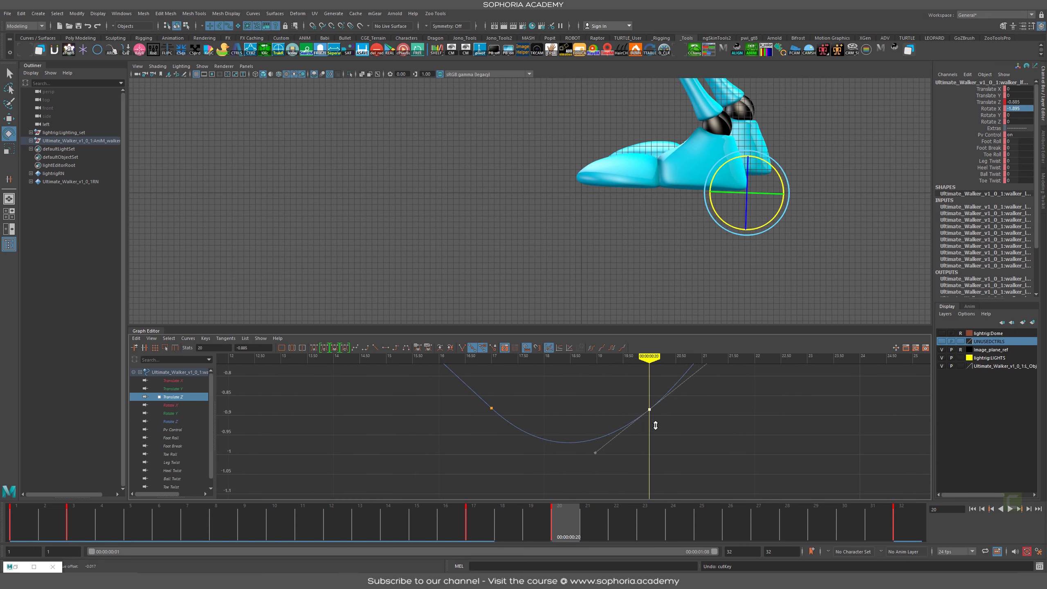
{"action": "left_click_drag", "start_coordinate": [532, 392], "coordinate": [460, 434]}
{"action": "right_click_drag", "start_coordinate": [806, 445], "coordinate": [777, 444], "text": "alt"}
{"action": "middle_click_drag", "start_coordinate": [519, 427], "coordinate": [427, 468], "text": "alt"}
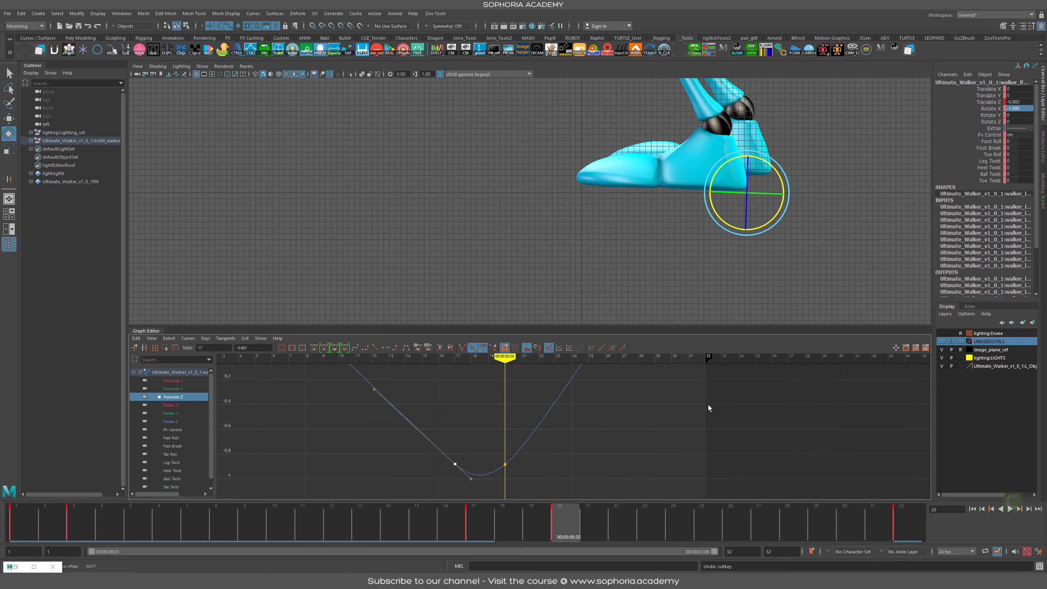
Step: Scrub and play the left foot's forward swing to frame 32 with both legs in view, ending at frame 28
{"action": "right_click_drag", "start_coordinate": [709, 404], "coordinate": [515, 430], "text": "alt"}
{"action": "left_click", "coordinate": [796, 524]}
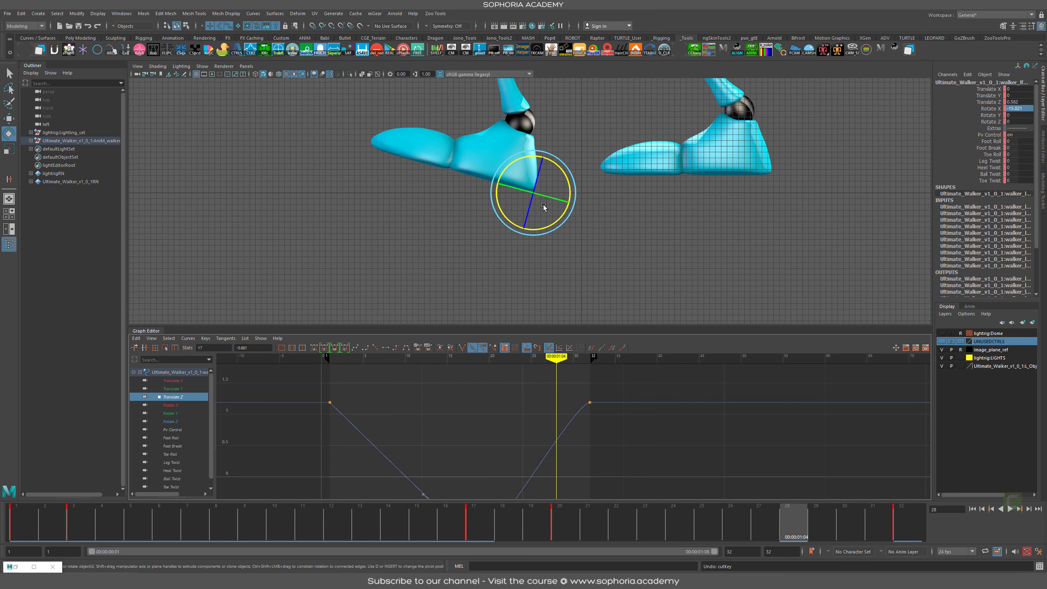
{"action": "right_click_drag", "start_coordinate": [600, 183], "coordinate": [521, 165], "text": "alt"}
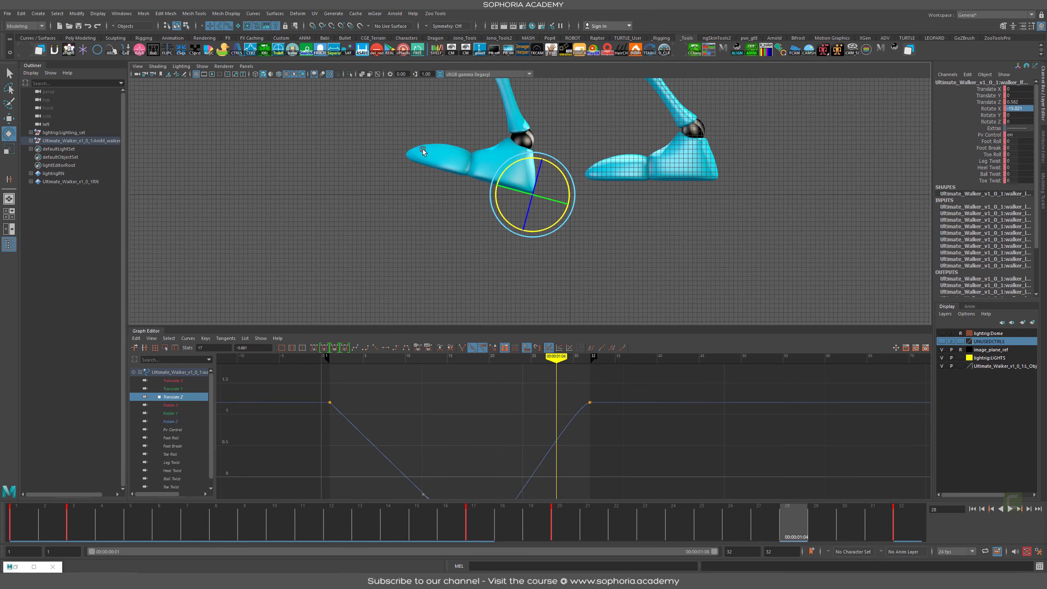
{"action": "middle_click_drag", "start_coordinate": [570, 272], "coordinate": [612, 328], "text": "alt"}
{"action": "left_click_drag", "start_coordinate": [612, 513], "coordinate": [797, 520]}
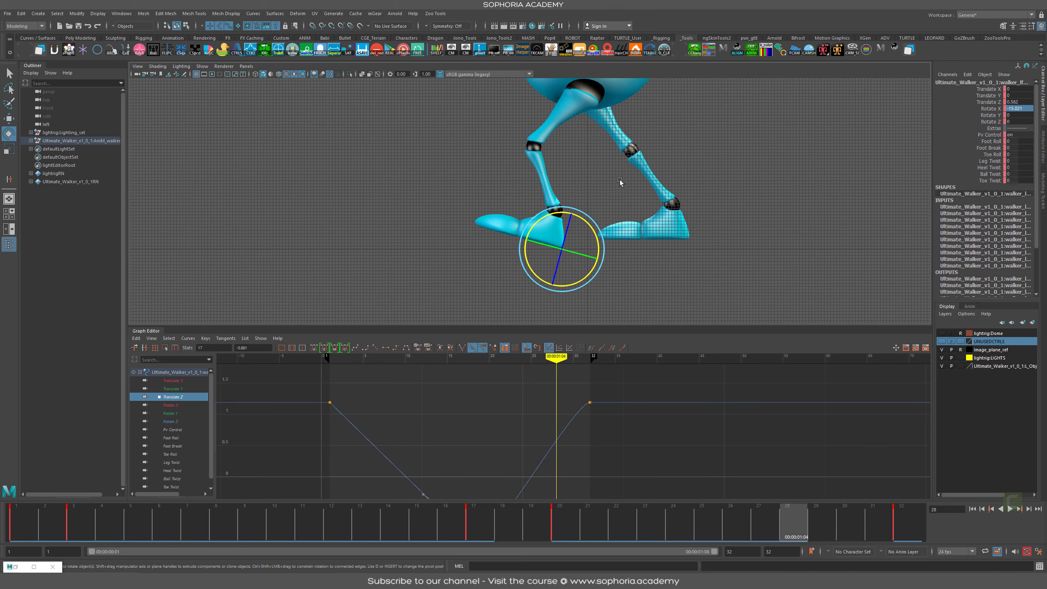
{"action": "key", "text": "alt+v"}
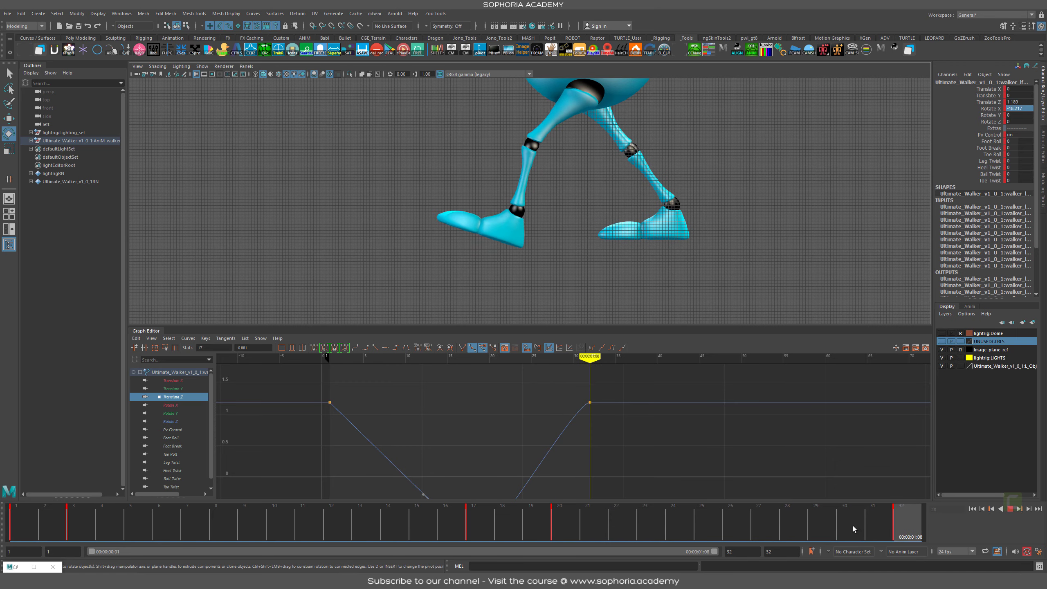
{"action": "key", "text": "alt+v"}
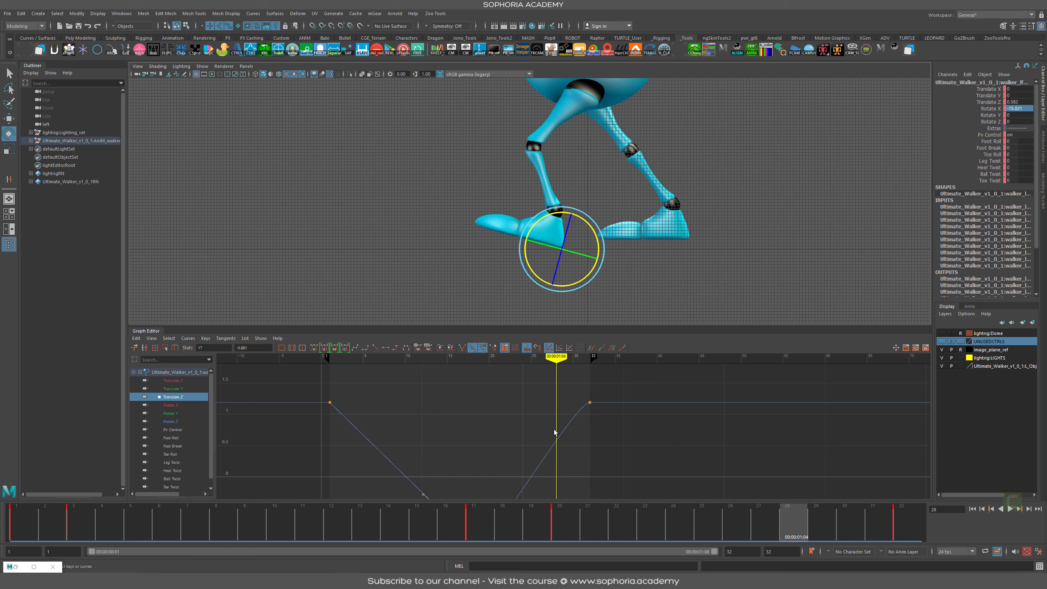
Step: Insert a Translate Z key at frame 28 and move the left foot forward to a Translate Z of about 1.181
{"action": "left_click", "coordinate": [557, 440]}
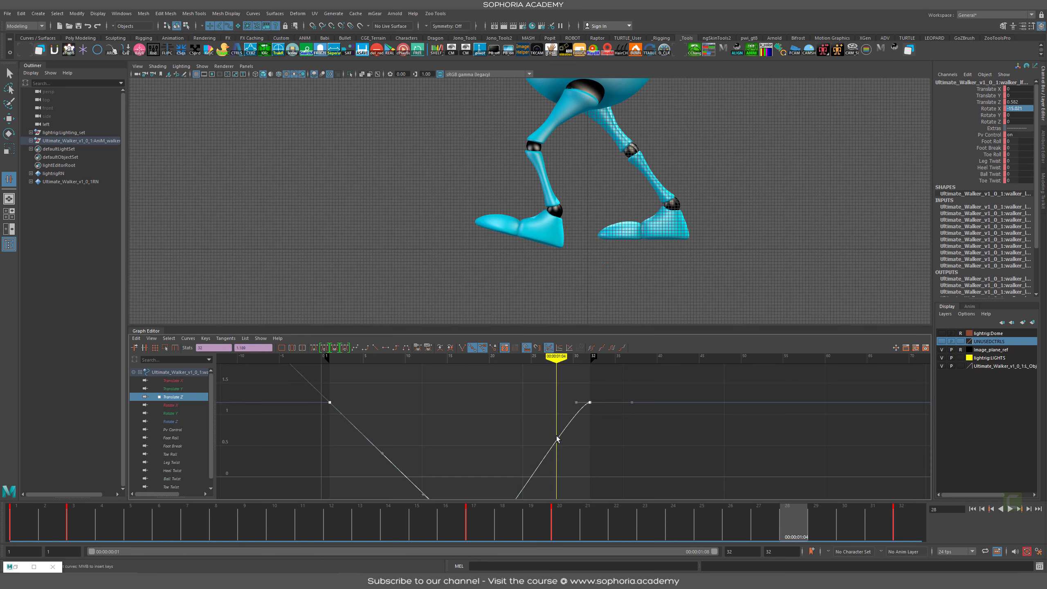
{"action": "key", "text": "s"}
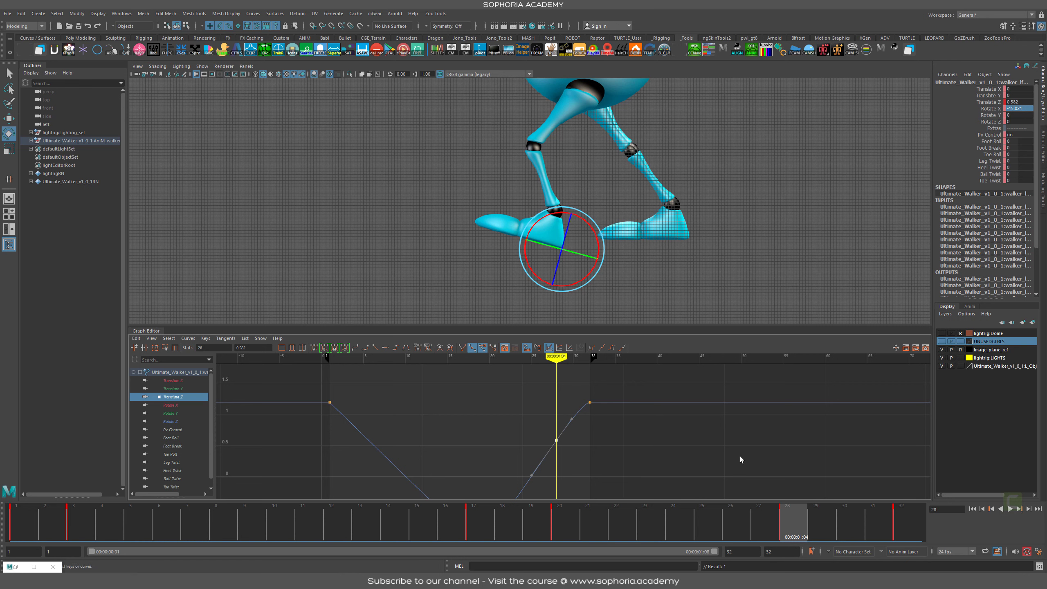
{"action": "key", "text": "w"}
{"action": "left_click_drag", "start_coordinate": [586, 250], "coordinate": [544, 251]}
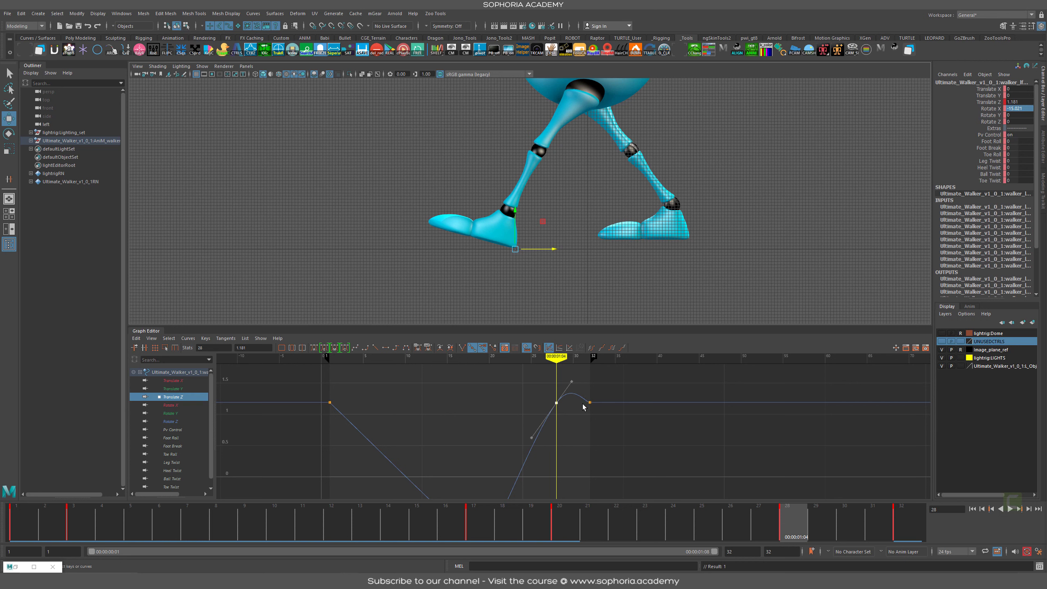
{"action": "key", "text": "f"}
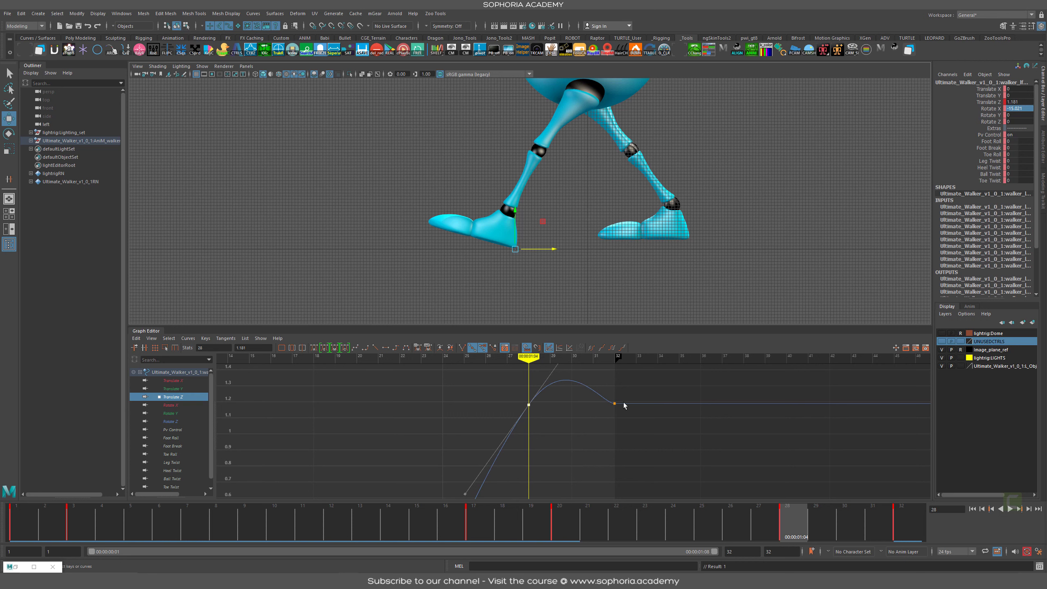
{"action": "right_click_drag", "start_coordinate": [588, 422], "coordinate": [580, 428], "text": "alt"}
{"action": "middle_click_drag", "start_coordinate": [580, 428], "coordinate": [573, 439], "text": "alt"}
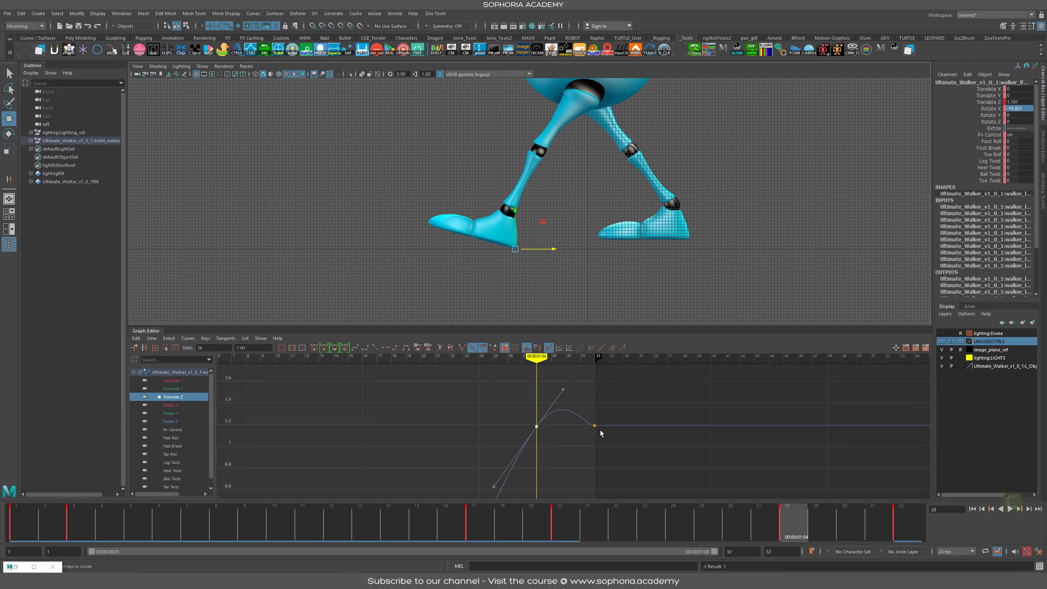
Step: Set both the pre-infinity and post-infinity of the left foot's Translate Z curve to Cycle
{"action": "right_click_drag", "start_coordinate": [676, 447], "coordinate": [667, 438], "text": "alt"}
{"action": "middle_click_drag", "start_coordinate": [668, 438], "coordinate": [695, 396], "text": "alt"}
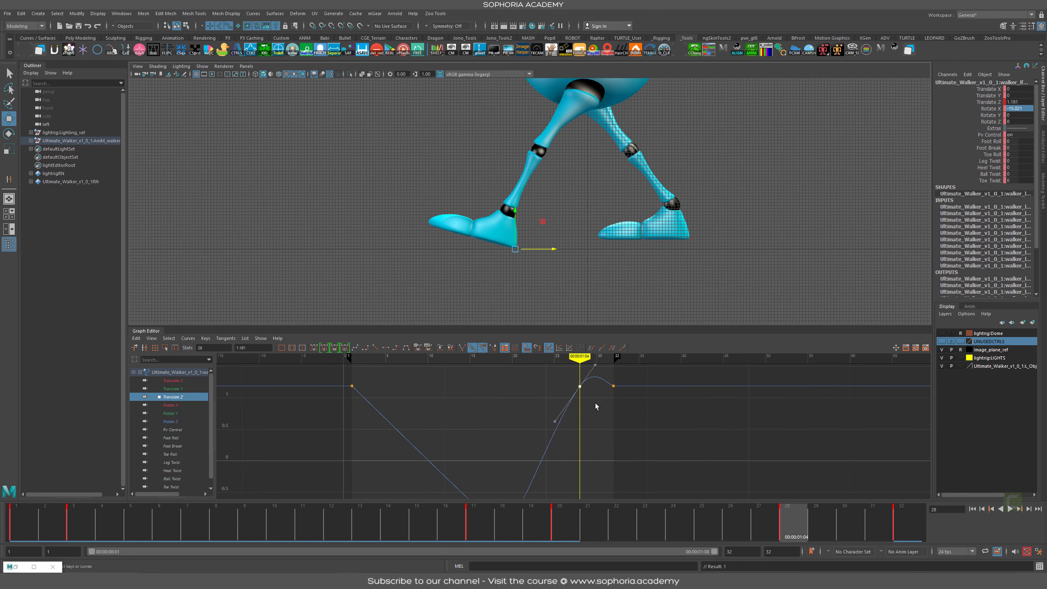
{"action": "middle_click_drag", "start_coordinate": [606, 382], "coordinate": [565, 405], "text": "alt"}
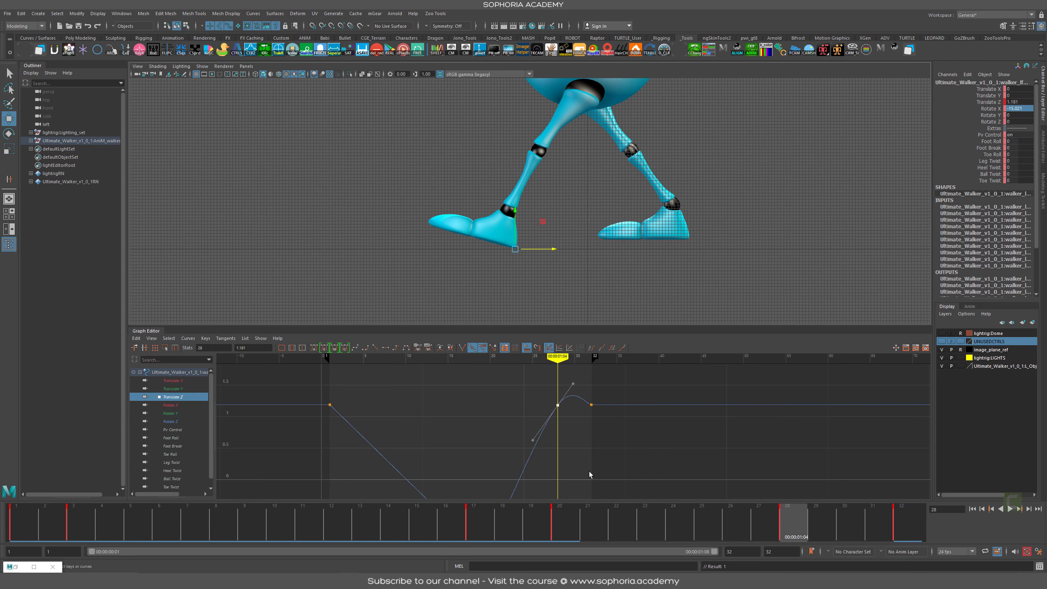
{"action": "left_click_drag", "start_coordinate": [606, 469], "coordinate": [463, 454]}
{"action": "left_click_drag", "start_coordinate": [596, 479], "coordinate": [449, 451]}
{"action": "left_click", "coordinate": [592, 348]}
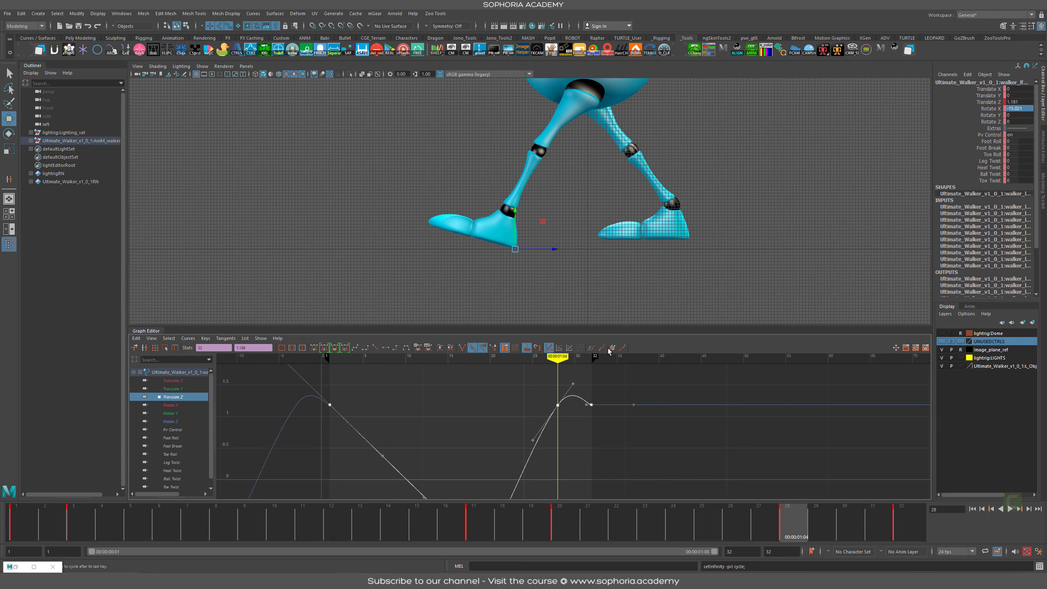
{"action": "left_click", "coordinate": [151, 338]}
{"action": "mouse_move", "coordinate": [172, 476]}
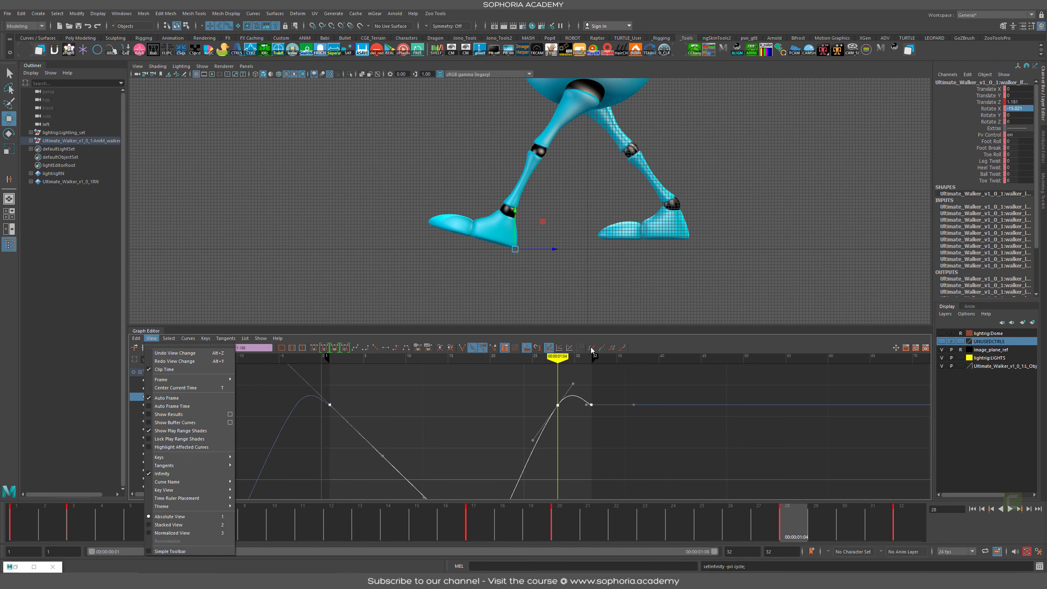
{"action": "left_click", "coordinate": [188, 338]}
{"action": "mouse_move", "coordinate": [225, 355]}
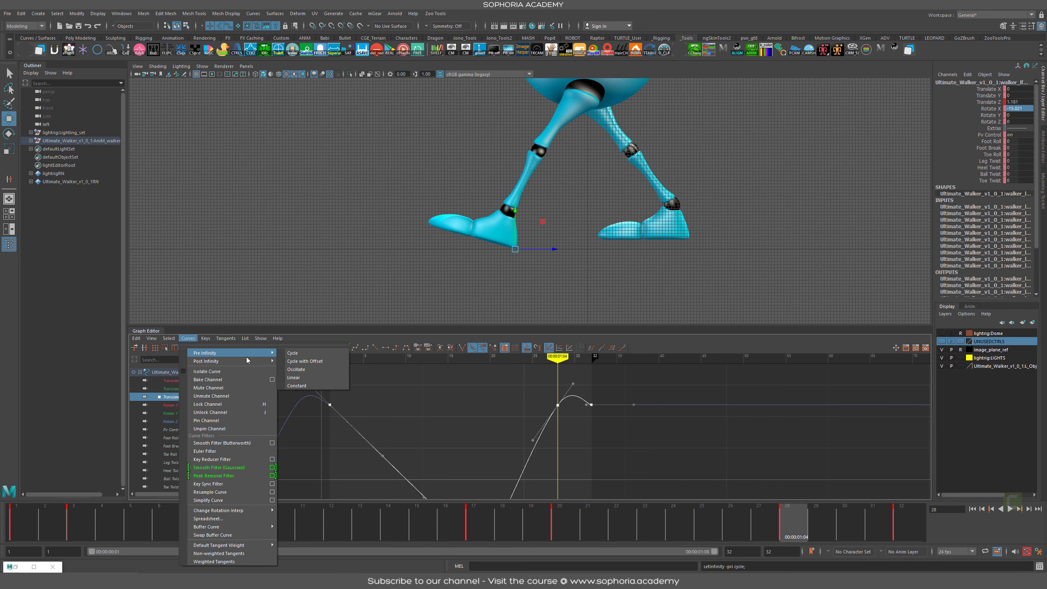
{"action": "left_click", "coordinate": [321, 362]}
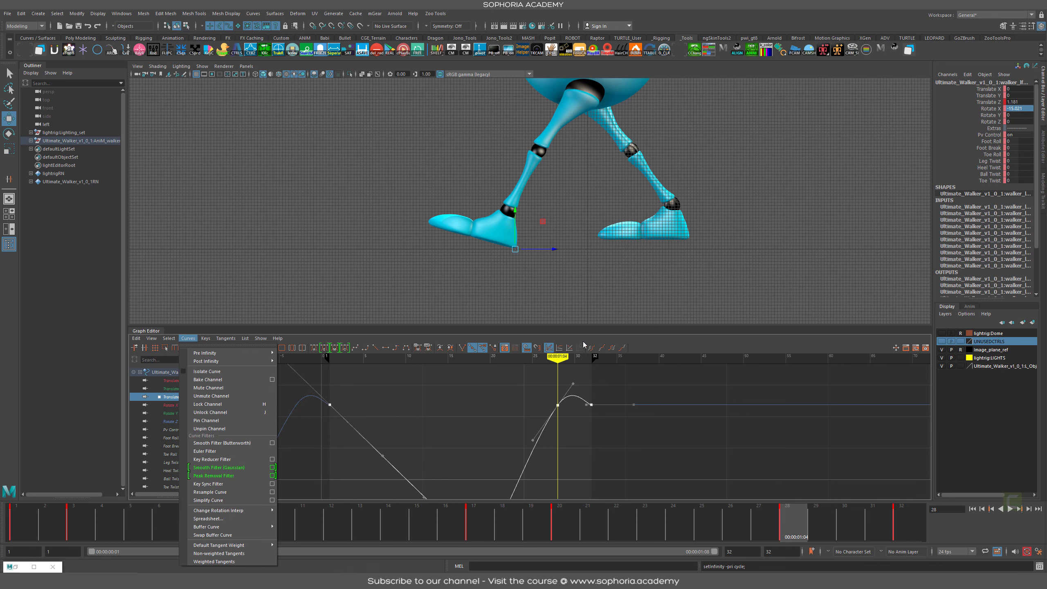
{"action": "left_click", "coordinate": [613, 349]}
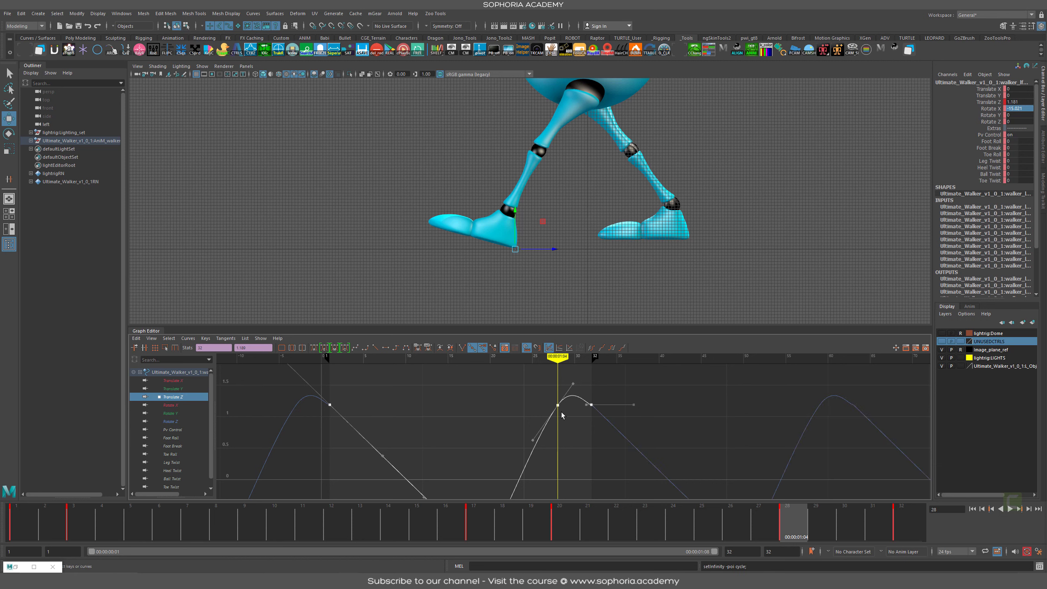
Step: Try to angle the outgoing tangent of the Translate Z key at frame 32 downward while viewing frame 30
{"action": "middle_click_drag", "start_coordinate": [622, 443], "coordinate": [669, 439], "text": "alt"}
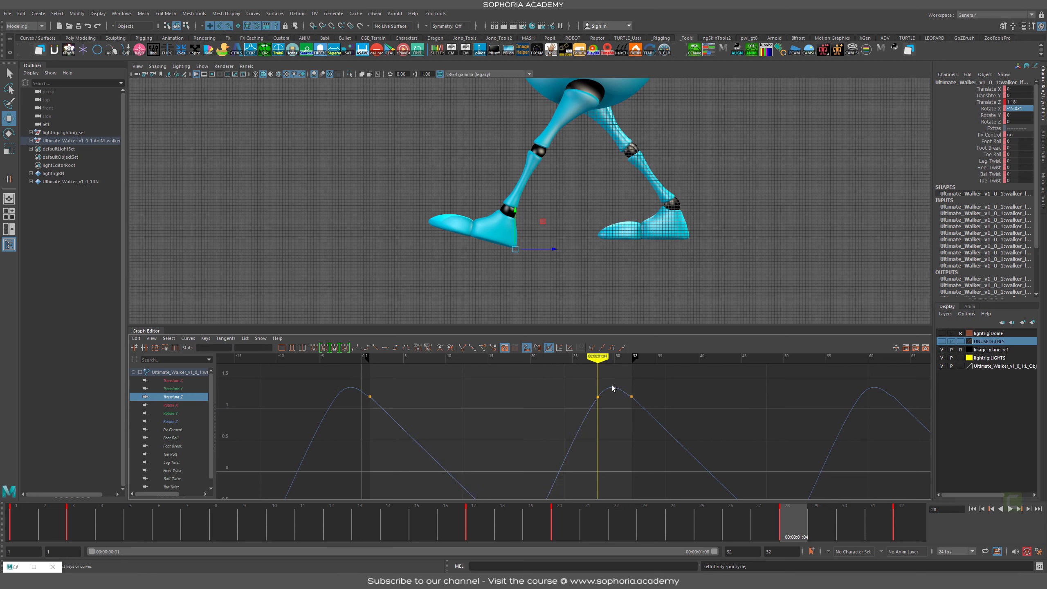
{"action": "left_click_drag", "start_coordinate": [800, 527], "coordinate": [844, 529]}
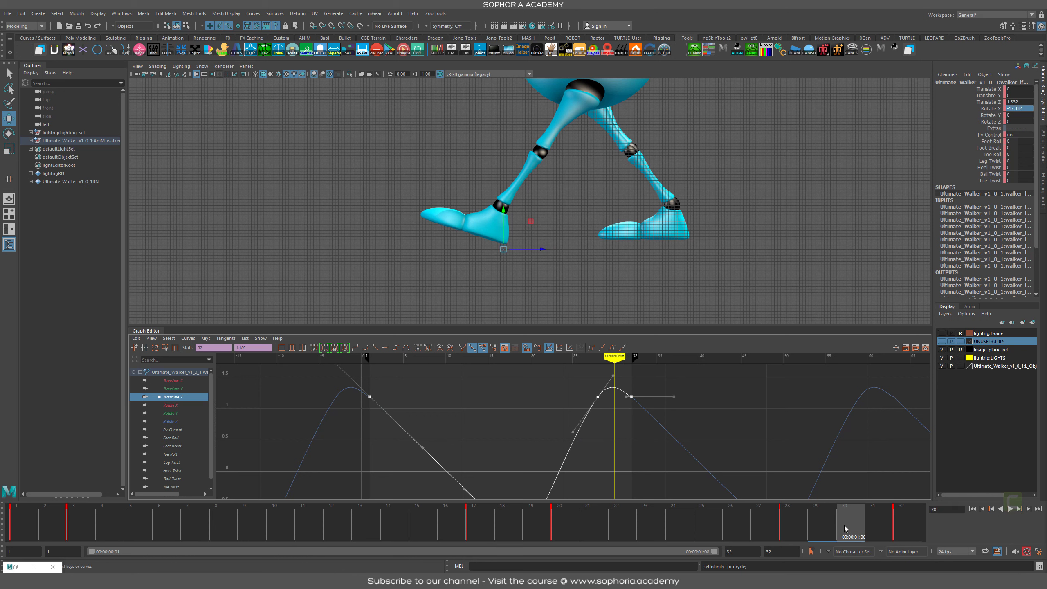
{"action": "left_click", "coordinate": [682, 414]}
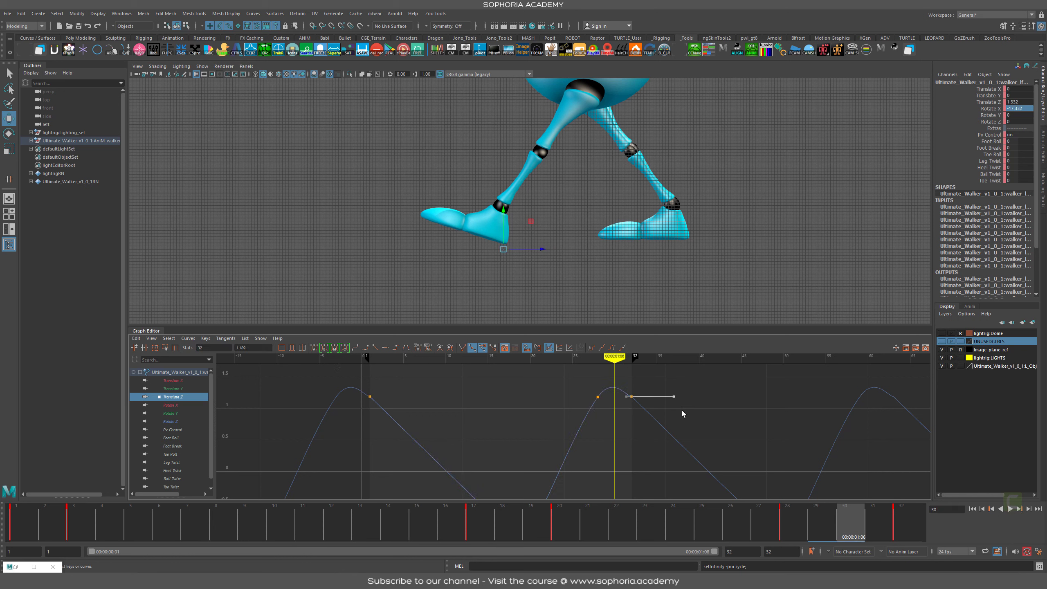
{"action": "middle_click_drag", "start_coordinate": [650, 425], "coordinate": [641, 454]}
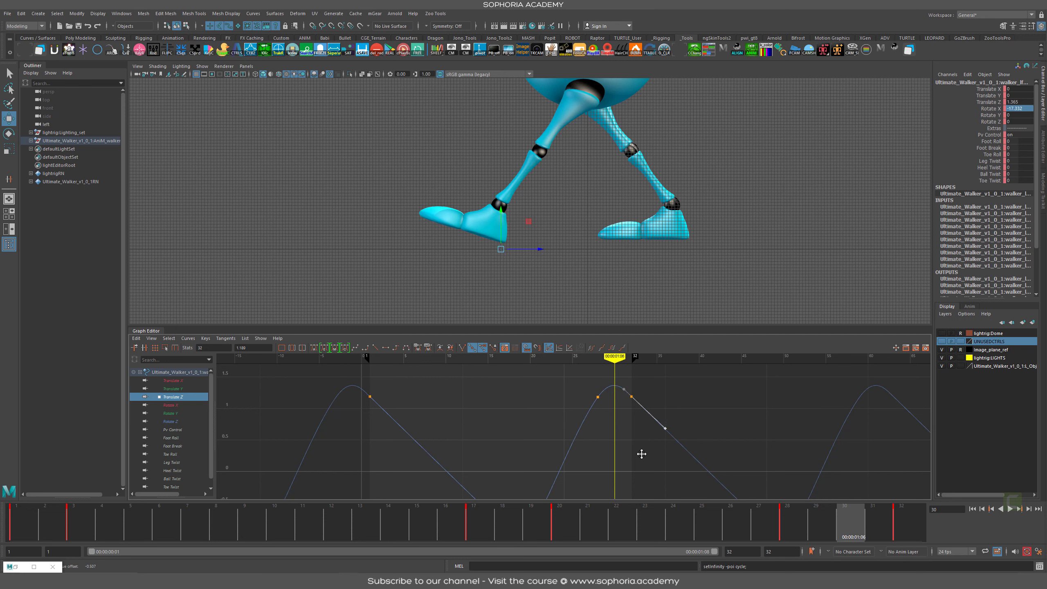
{"action": "key", "text": "ctrl+z"}
Step: Tilt the incoming tangent of the Translate Z key at frame 32 to line up with the downward slope of the following cycle
{"action": "right_click_drag", "start_coordinate": [575, 436], "coordinate": [660, 387], "text": "alt"}
{"action": "middle_click_drag", "start_coordinate": [758, 434], "coordinate": [406, 495], "text": "alt"}
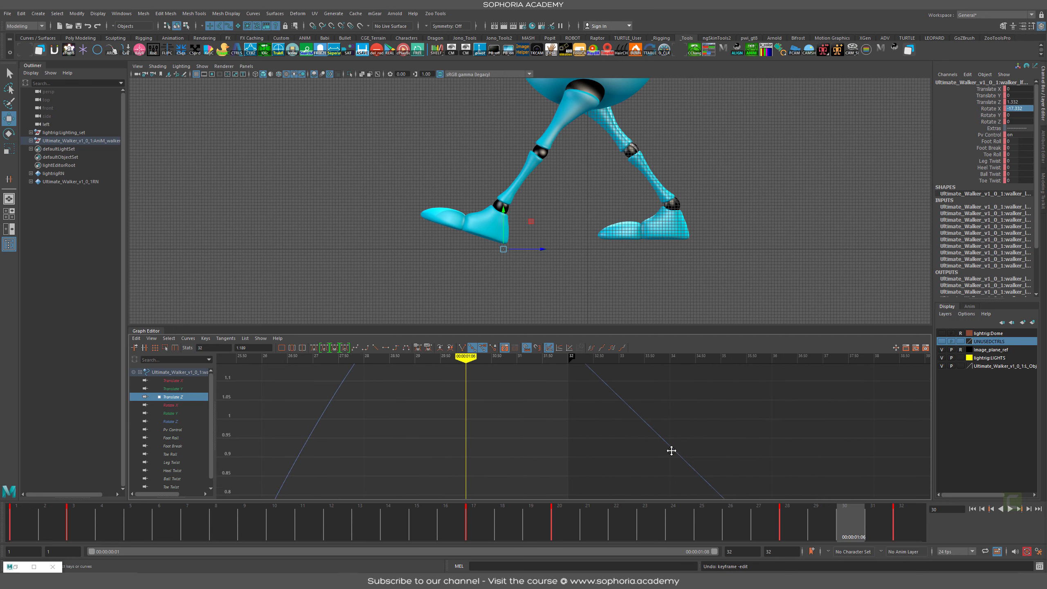
{"action": "middle_click_drag", "start_coordinate": [635, 372], "coordinate": [665, 464], "text": "alt"}
{"action": "scroll", "coordinate": [639, 453], "scroll_direction": "up", "scroll_amount": 4}
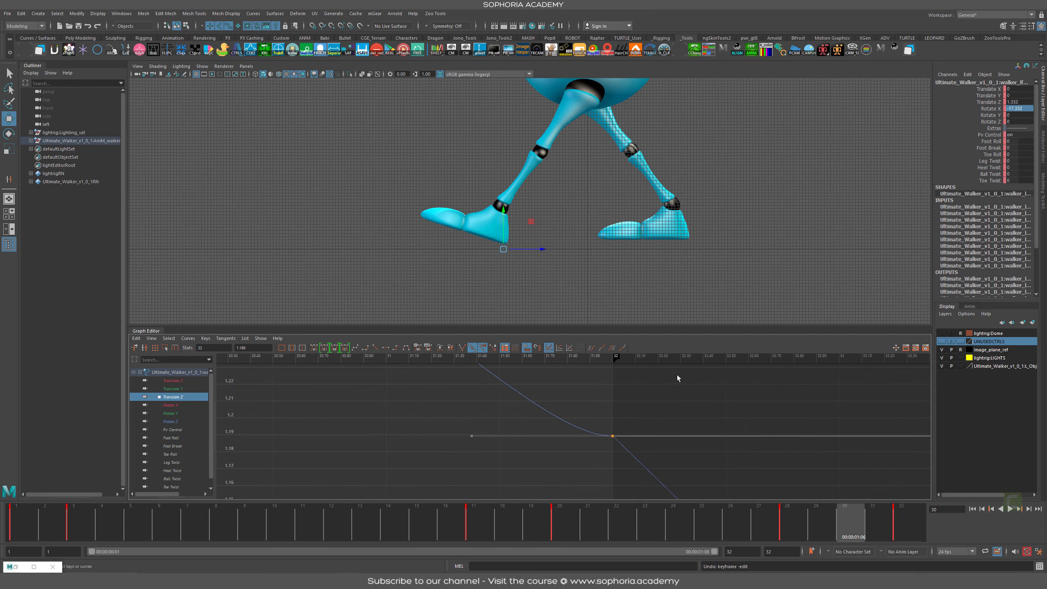
{"action": "left_click", "coordinate": [594, 425]}
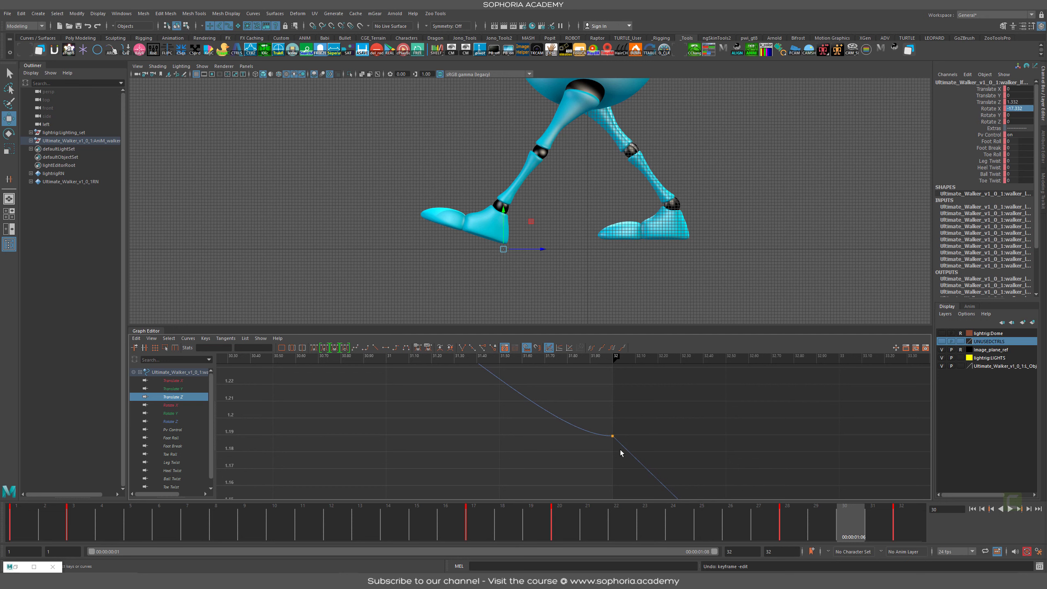
{"action": "scroll", "coordinate": [618, 436], "scroll_direction": "down", "scroll_amount": 8}
{"action": "left_click", "coordinate": [577, 433]}
{"action": "key", "text": "ctrl+z"}
{"action": "left_click_drag", "start_coordinate": [558, 463], "coordinate": [560, 466]}
{"action": "middle_click_drag", "start_coordinate": [560, 466], "coordinate": [566, 439]}
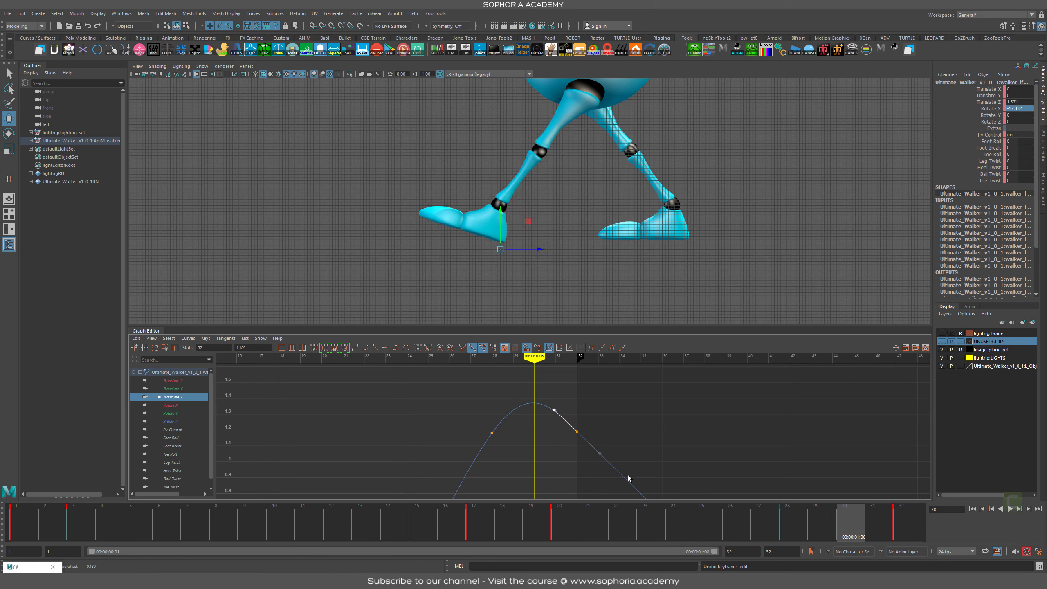
Step: Review several repeats of the cycled Translate Z curve, play back the foot motion and stop at frame 17
{"action": "middle_click_drag", "start_coordinate": [578, 485], "coordinate": [673, 402], "text": "alt"}
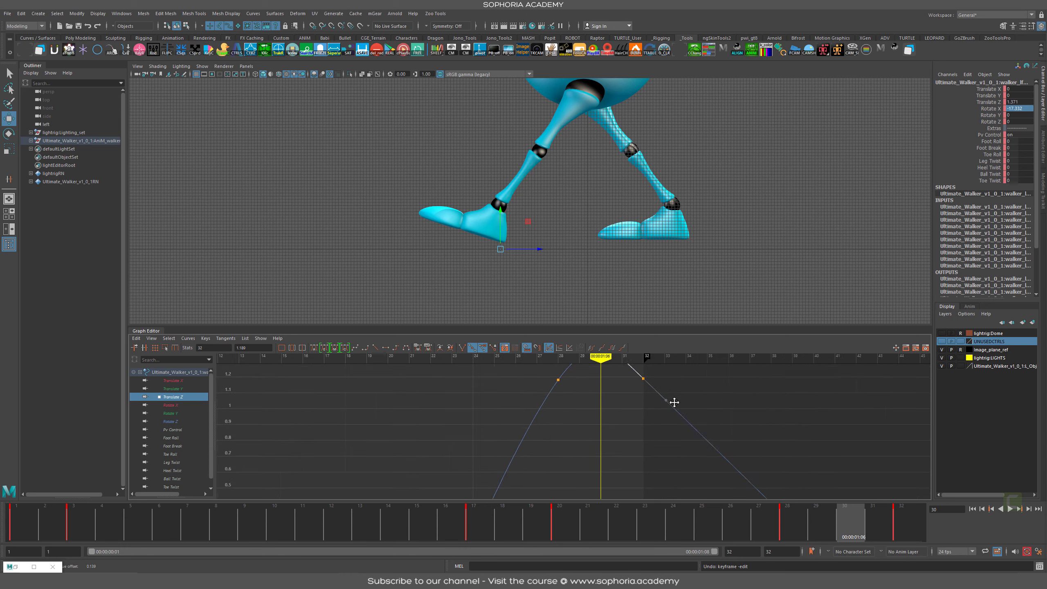
{"action": "right_click_drag", "start_coordinate": [899, 450], "coordinate": [332, 431], "text": "alt"}
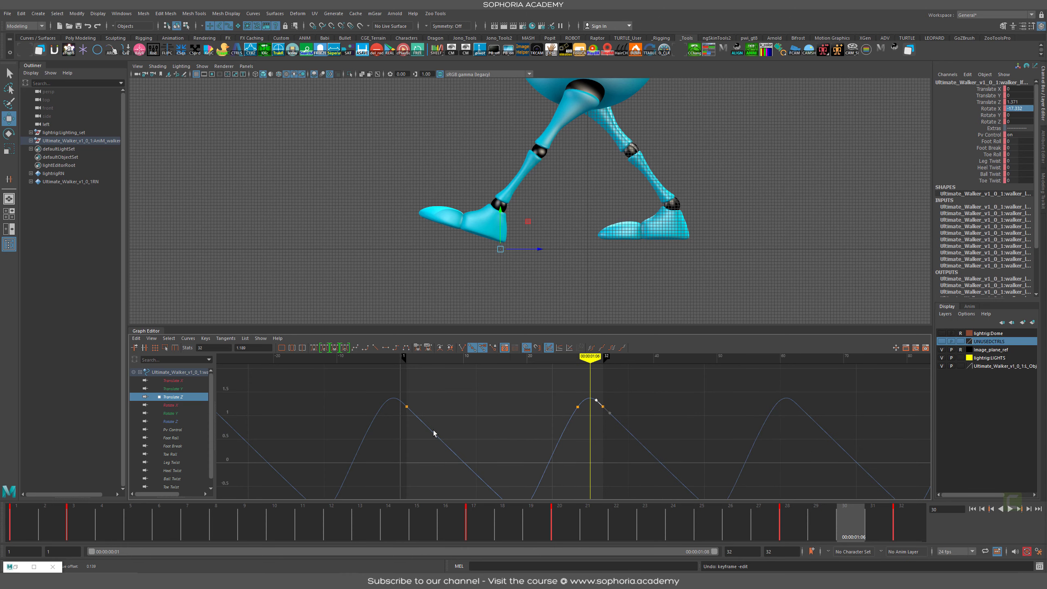
{"action": "middle_click_drag", "start_coordinate": [694, 457], "coordinate": [702, 424], "text": "alt"}
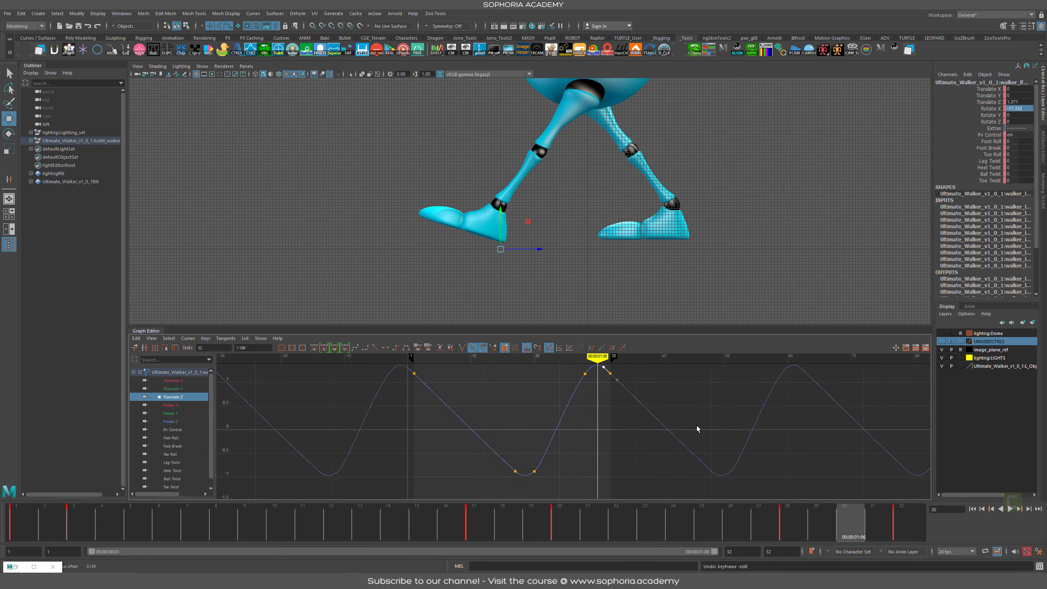
{"action": "right_click_drag", "start_coordinate": [696, 429], "coordinate": [694, 424], "text": "alt+shift"}
{"action": "key", "text": "alt+v"}
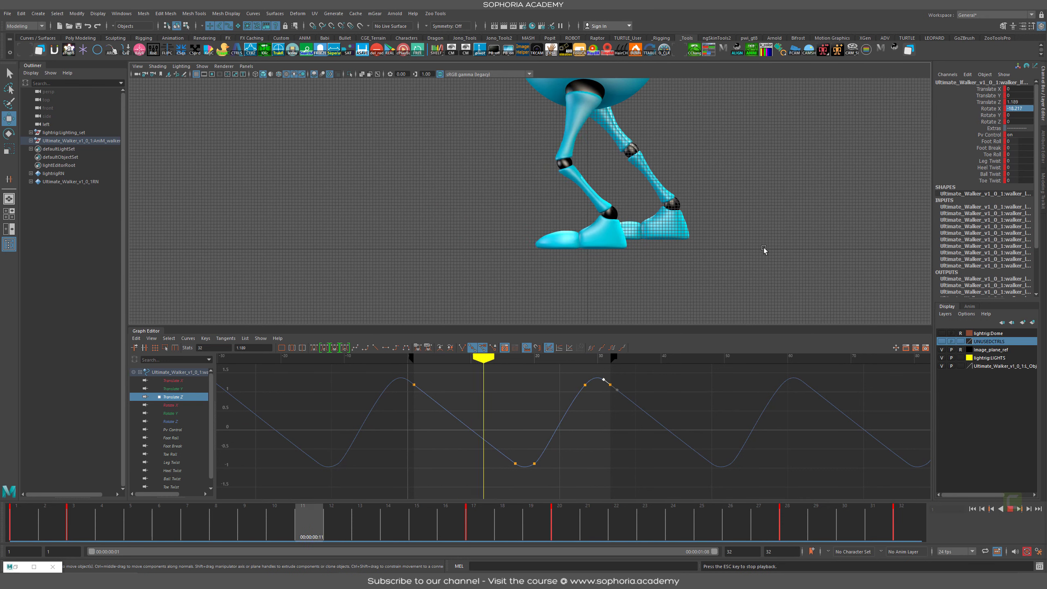
{"action": "key", "text": "Escape"}
{"action": "key", "text": "alt+v"}
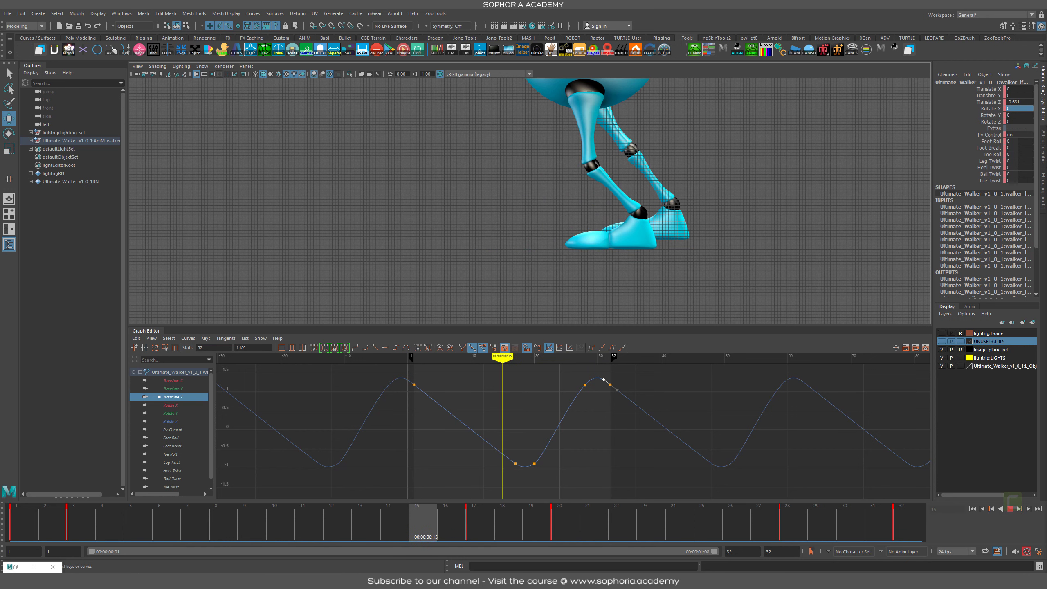
{"action": "left_click", "coordinate": [485, 542]}
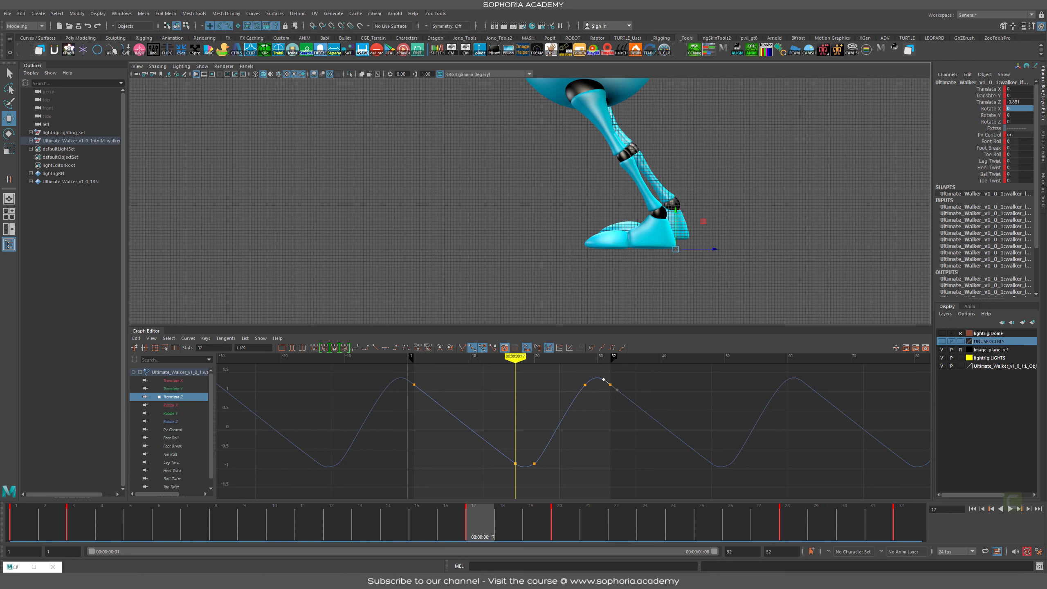
{"action": "left_click_drag", "start_coordinate": [495, 522], "coordinate": [482, 523]}
Step: Show the rig controls and raise the left foot at frame 20 to a Translate Y of about 0.495
{"action": "key", "text": "alt+1"}
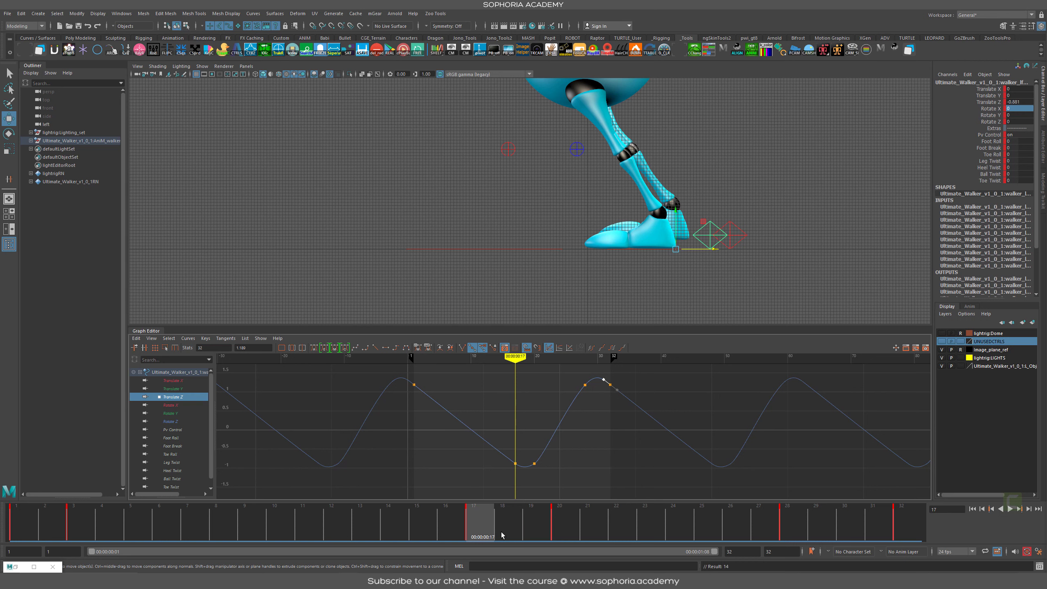
{"action": "left_click", "coordinate": [546, 525]}
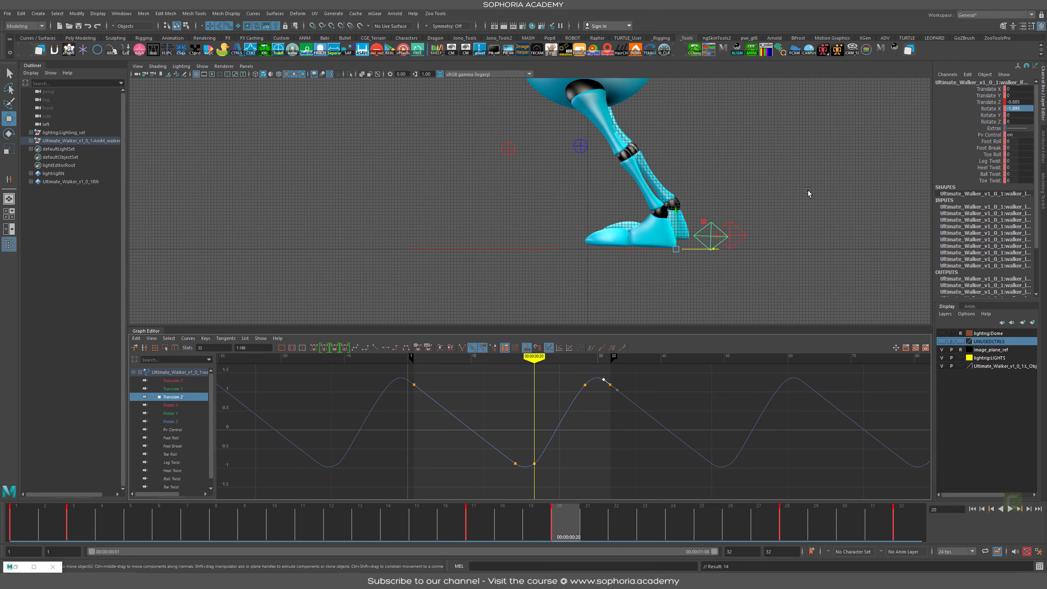
{"action": "right_click_drag", "start_coordinate": [807, 192], "coordinate": [683, 155], "text": "alt"}
{"action": "middle_click_drag", "start_coordinate": [656, 101], "coordinate": [643, 135], "text": "alt"}
{"action": "right_click_drag", "start_coordinate": [642, 134], "coordinate": [678, 254], "text": "alt"}
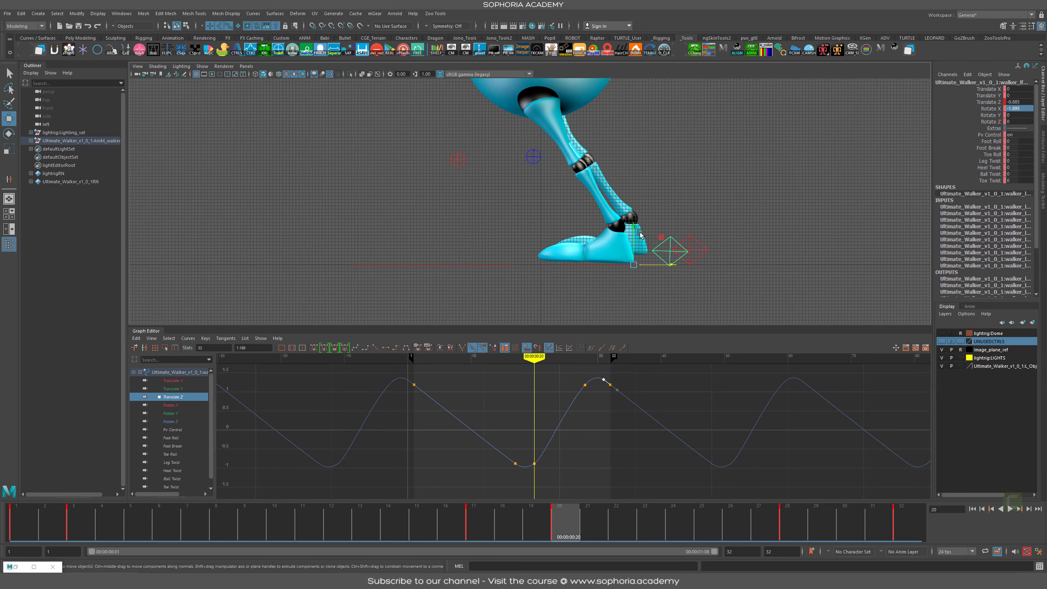
{"action": "left_click_drag", "start_coordinate": [634, 227], "coordinate": [638, 206]}
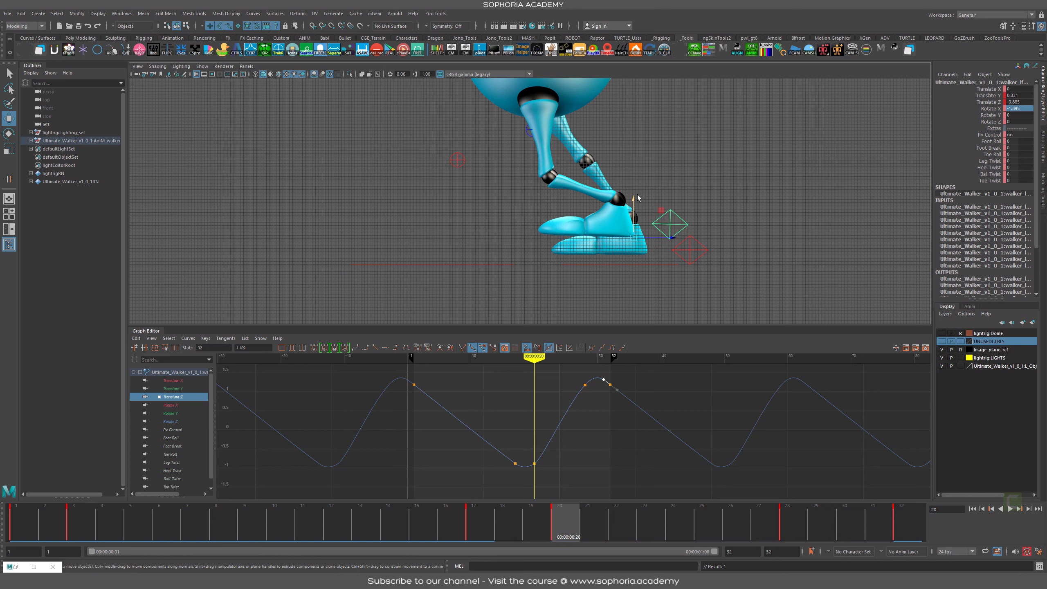
{"action": "mouse_move", "coordinate": [634, 201]}
{"action": "left_mouse_down"}
{"action": "mouse_move", "coordinate": [637, 180]}
{"action": "mouse_move", "coordinate": [633, 222]}
{"action": "left_mouse_up"}
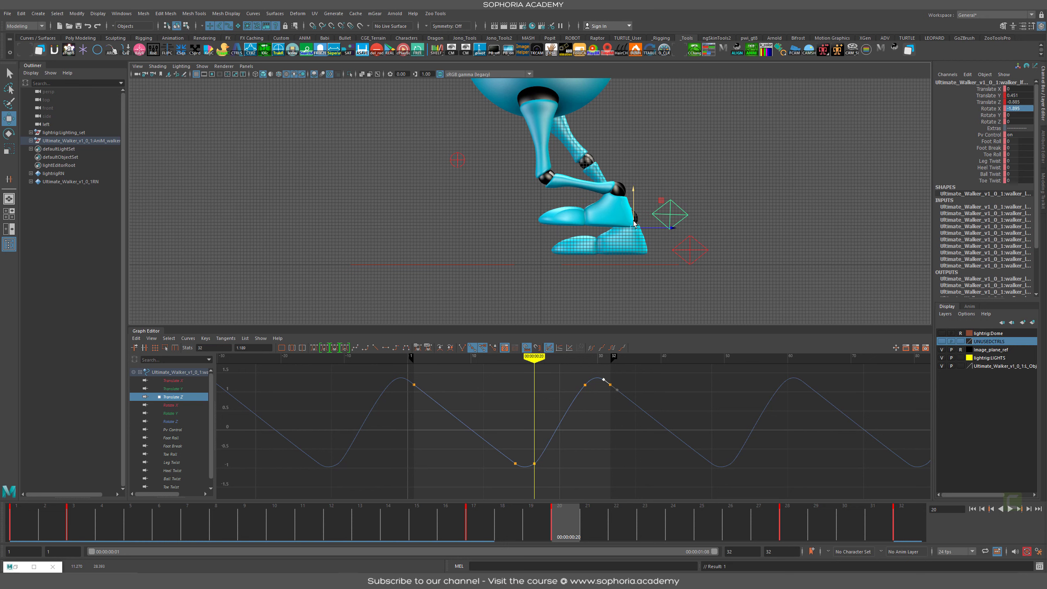
{"action": "right_click_drag", "start_coordinate": [707, 235], "coordinate": [641, 201], "text": "alt"}
{"action": "mouse_move", "coordinate": [625, 190]}
{"action": "left_mouse_down"}
{"action": "mouse_move", "coordinate": [625, 170]}
{"action": "mouse_move", "coordinate": [624, 185]}
{"action": "left_mouse_up"}
Step: Pitch the left foot toes-down at frame 20 to a Rotate X of about 67 and raise it to a Translate Y of about 1.346
{"action": "key", "text": "e"}
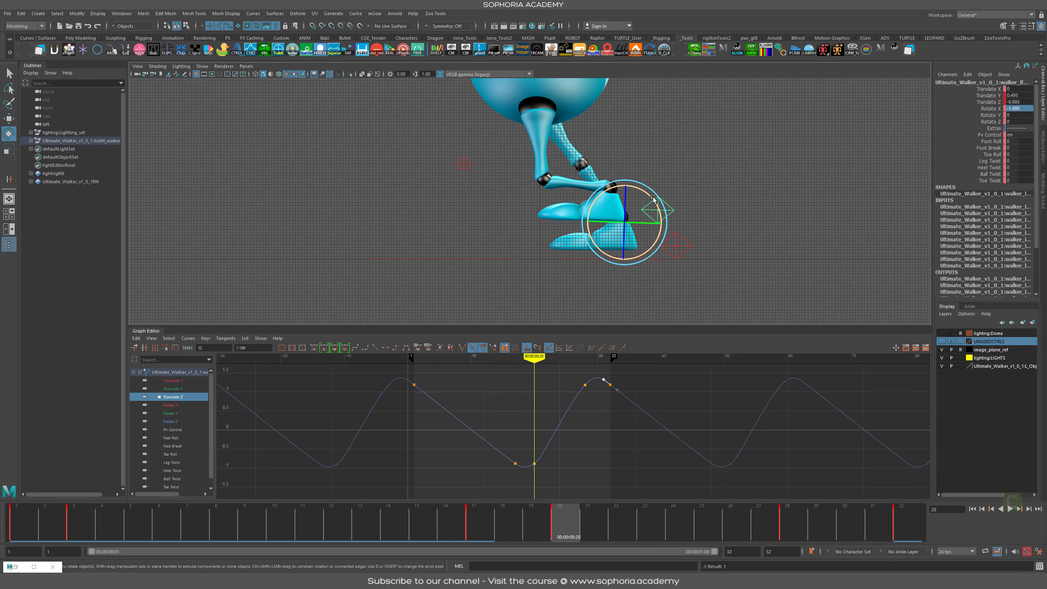
{"action": "left_click_drag", "start_coordinate": [652, 194], "coordinate": [600, 169]}
{"action": "mouse_move", "coordinate": [567, 523]}
{"action": "left_mouse_down"}
{"action": "mouse_move", "coordinate": [480, 523]}
{"action": "mouse_move", "coordinate": [571, 524]}
{"action": "left_mouse_up"}
{"action": "key", "text": "w"}
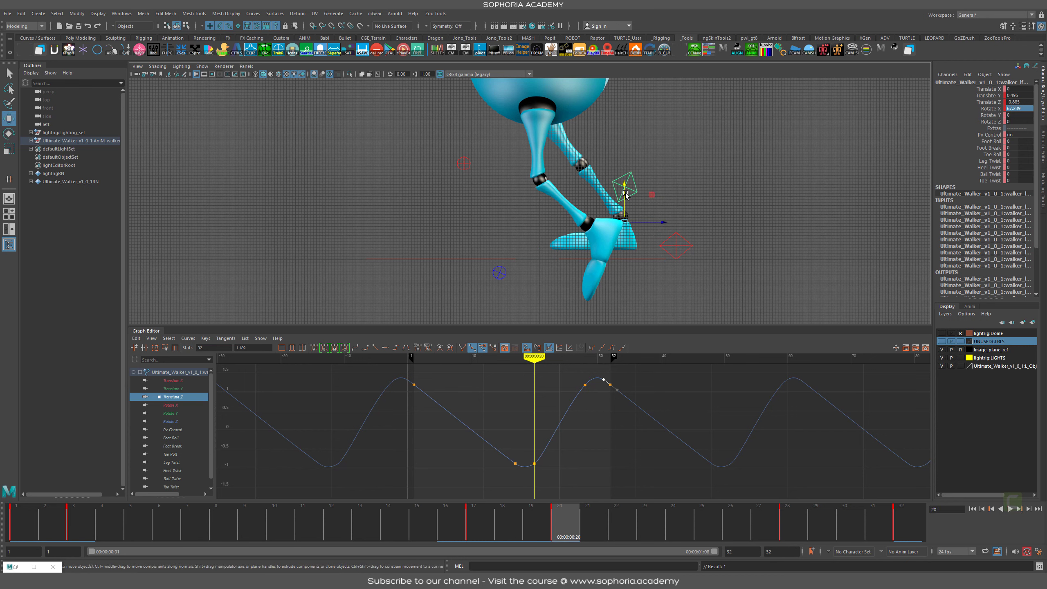
{"action": "left_click_drag", "start_coordinate": [625, 194], "coordinate": [633, 149]}
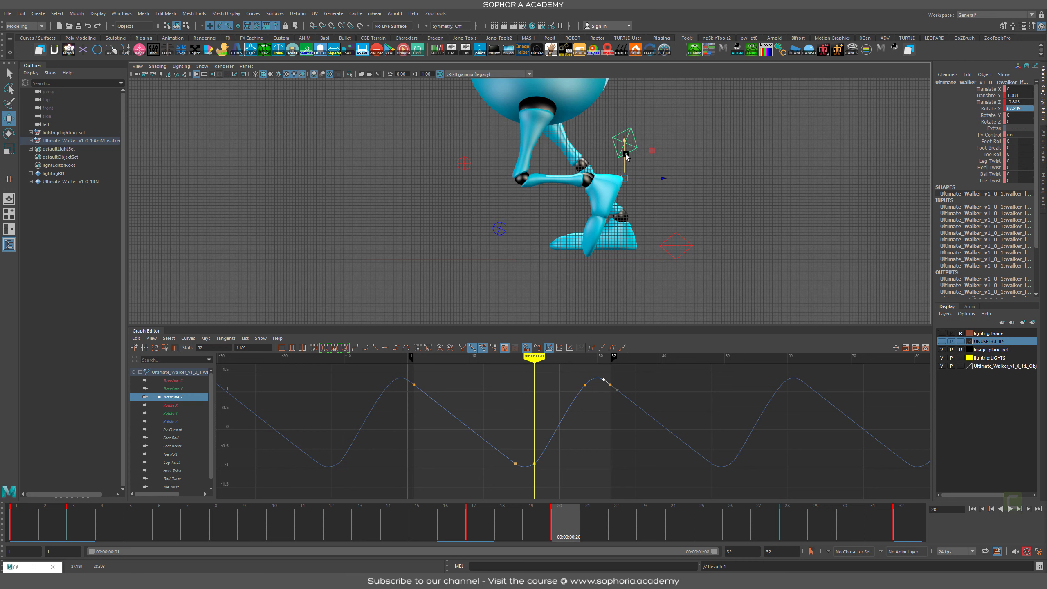
{"action": "left_click_drag", "start_coordinate": [625, 156], "coordinate": [627, 135]}
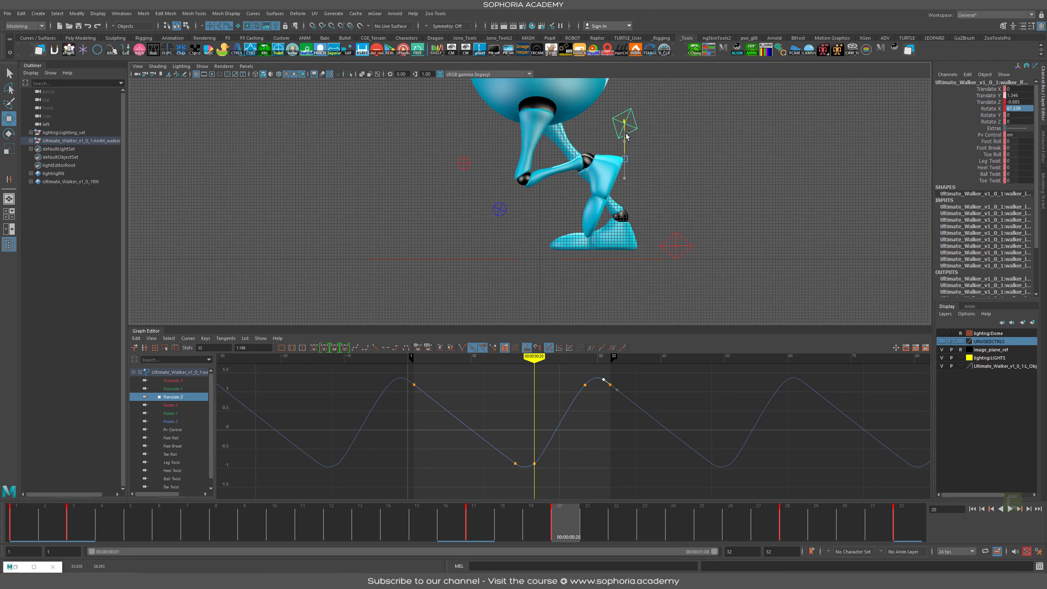
Step: Rotate the left foot at frame 20 further to a Rotate X of about 91 and lower it so the toe sits nearer the ground
{"action": "key", "text": "e"}
{"action": "left_click_drag", "start_coordinate": [634, 197], "coordinate": [651, 188]}
{"action": "mouse_move", "coordinate": [563, 521]}
{"action": "left_mouse_down"}
{"action": "mouse_move", "coordinate": [473, 522]}
{"action": "mouse_move", "coordinate": [586, 521]}
{"action": "mouse_move", "coordinate": [483, 523]}
{"action": "mouse_move", "coordinate": [556, 520]}
{"action": "left_mouse_up"}
{"action": "left_click", "coordinate": [556, 519]}
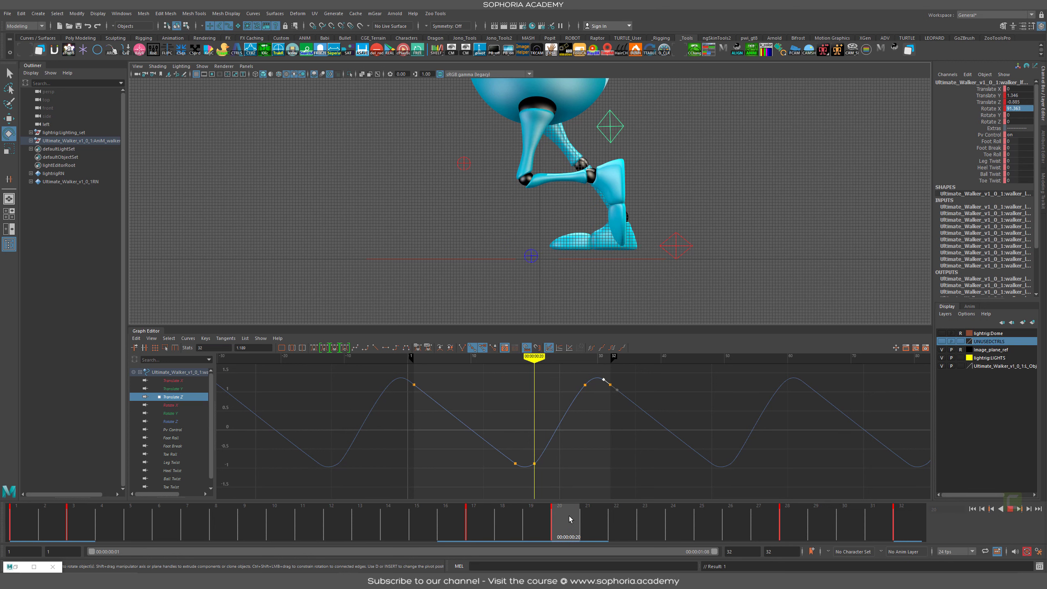
{"action": "key", "text": "w"}
{"action": "left_click_drag", "start_coordinate": [631, 124], "coordinate": [634, 138]}
{"action": "right_click_drag", "start_coordinate": [680, 206], "coordinate": [793, 250], "text": "alt"}
{"action": "middle_click_drag", "start_coordinate": [794, 249], "coordinate": [719, 205], "text": "alt"}
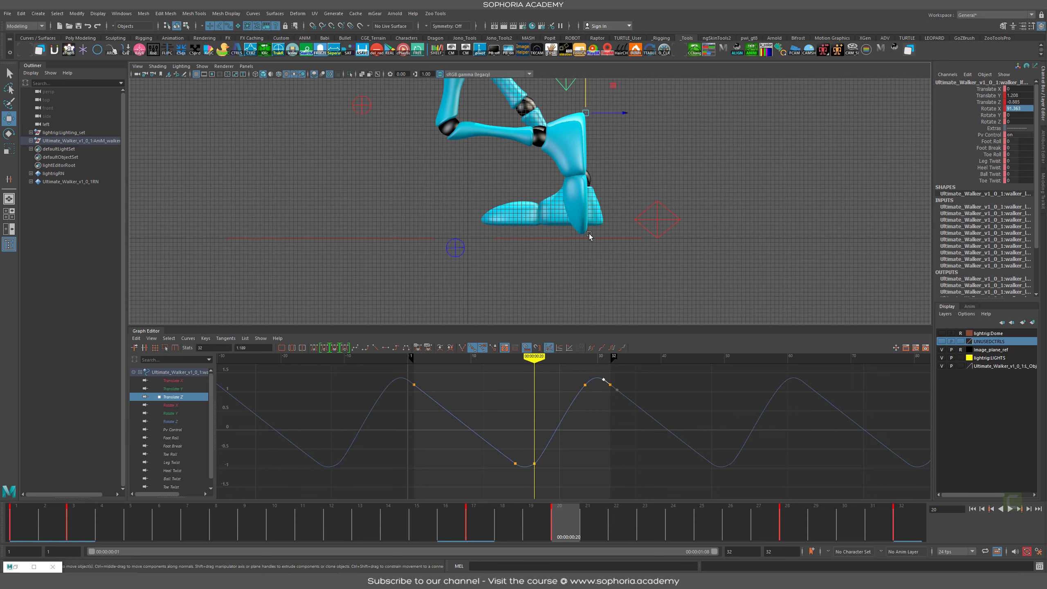
{"action": "middle_click_drag", "start_coordinate": [589, 232], "coordinate": [599, 250], "text": "alt"}
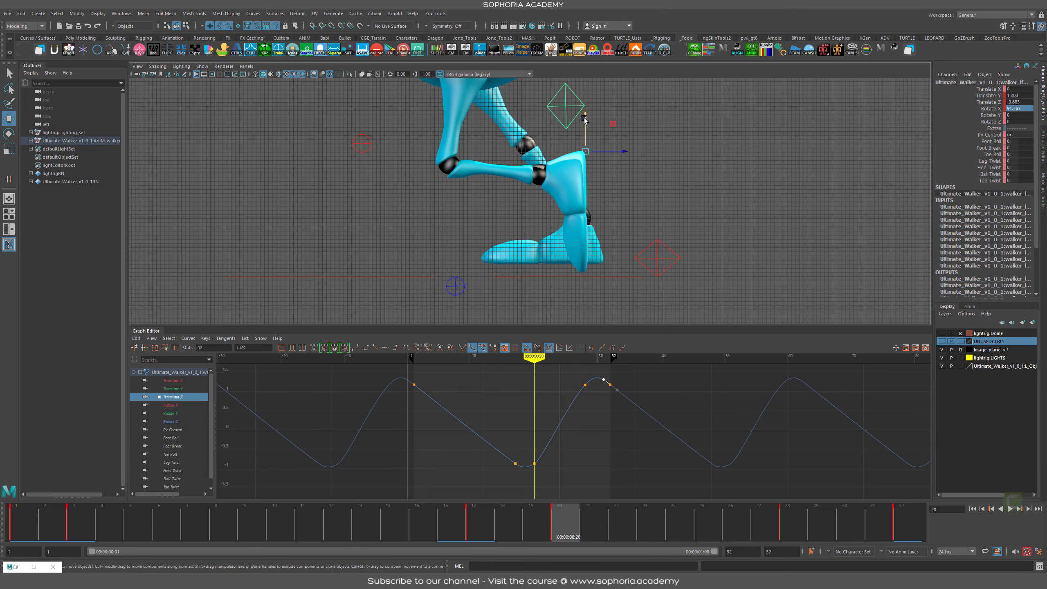
{"action": "left_click_drag", "start_coordinate": [585, 124], "coordinate": [583, 136]}
Step: Scrub between frames 13 and 20 to examine how the planted left foot moves into its lift-off pose
{"action": "left_click_drag", "start_coordinate": [536, 522], "coordinate": [479, 519]}
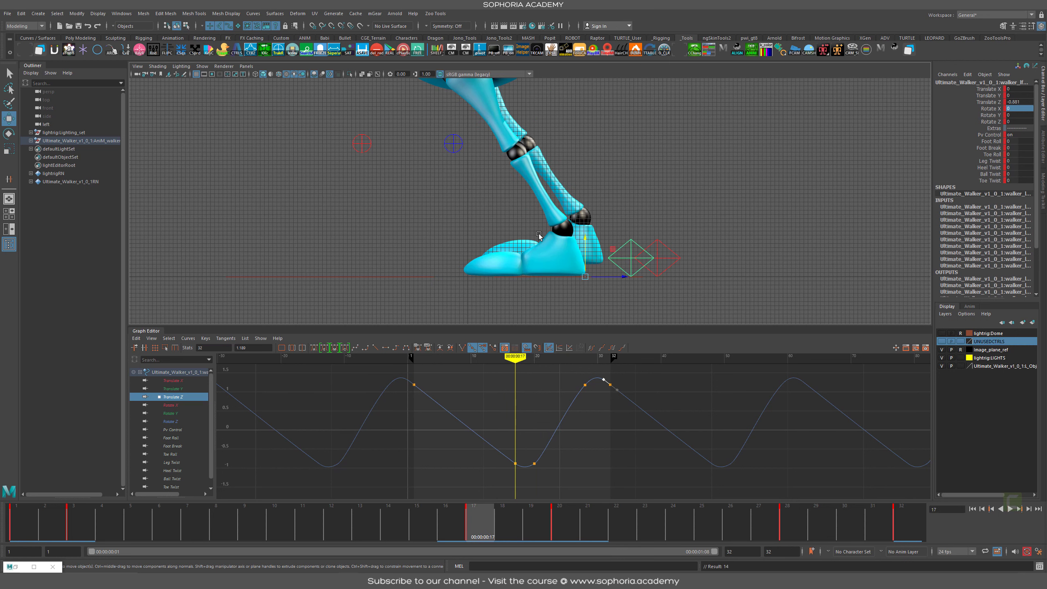
{"action": "left_click", "coordinate": [388, 521]}
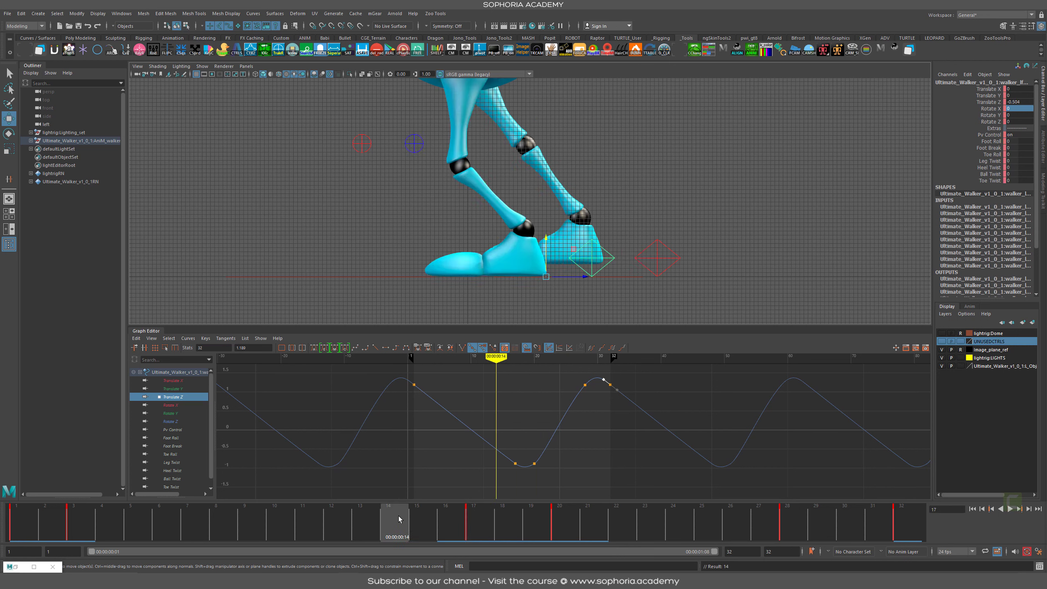
{"action": "mouse_move", "coordinate": [394, 521]}
{"action": "left_mouse_down"}
{"action": "mouse_move", "coordinate": [360, 523]}
{"action": "mouse_move", "coordinate": [376, 524]}
{"action": "left_mouse_up"}
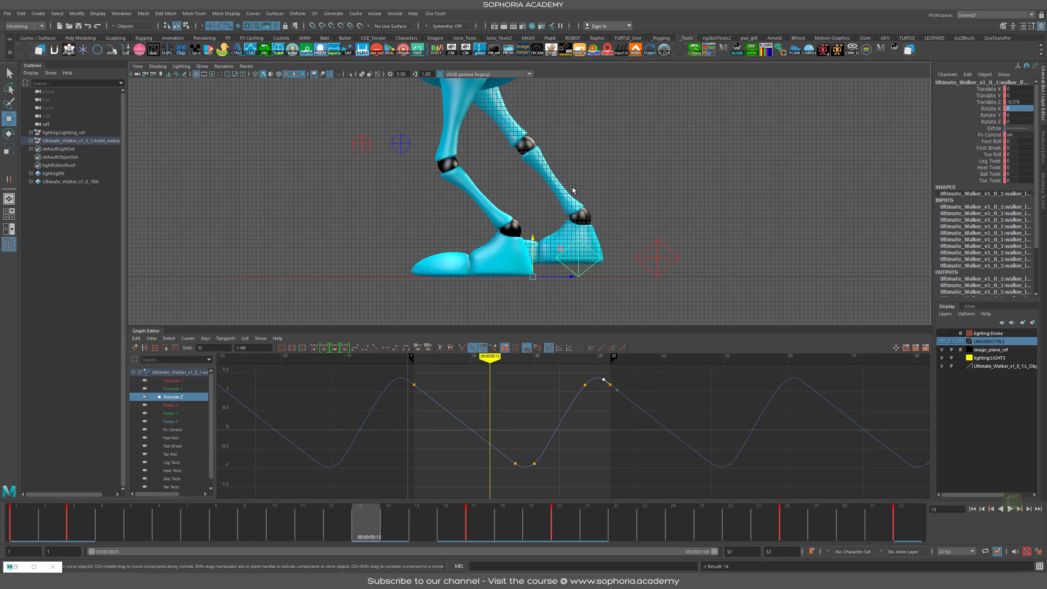
{"action": "left_click", "coordinate": [470, 539]}
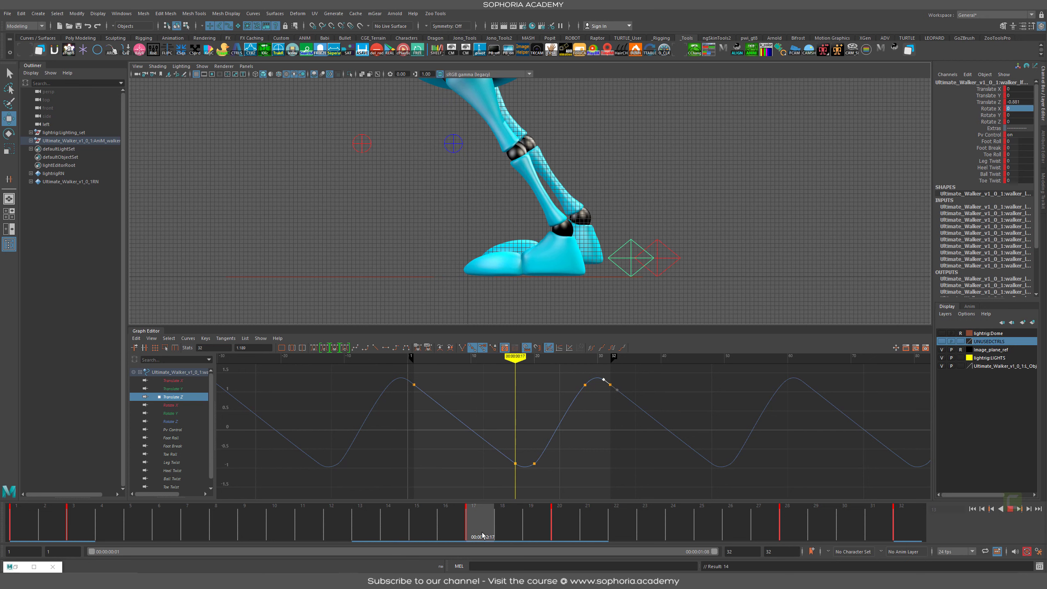
{"action": "left_click", "coordinate": [568, 519]}
{"action": "left_click_drag", "start_coordinate": [569, 519], "coordinate": [536, 520]}
{"action": "mouse_move", "coordinate": [408, 261]}
{"action": "left_mouse_down"}
{"action": "mouse_move", "coordinate": [571, 186]}
{"action": "mouse_move", "coordinate": [536, 137]}
{"action": "mouse_move", "coordinate": [188, 186]}
{"action": "mouse_move", "coordinate": [227, 167]}
{"action": "mouse_move", "coordinate": [510, 279]}
{"action": "mouse_move", "coordinate": [549, 284]}
{"action": "mouse_move", "coordinate": [518, 297]}
{"action": "left_mouse_up"}
{"action": "key", "text": "Escape"}
{"action": "left_click_drag", "start_coordinate": [510, 522], "coordinate": [567, 536]}
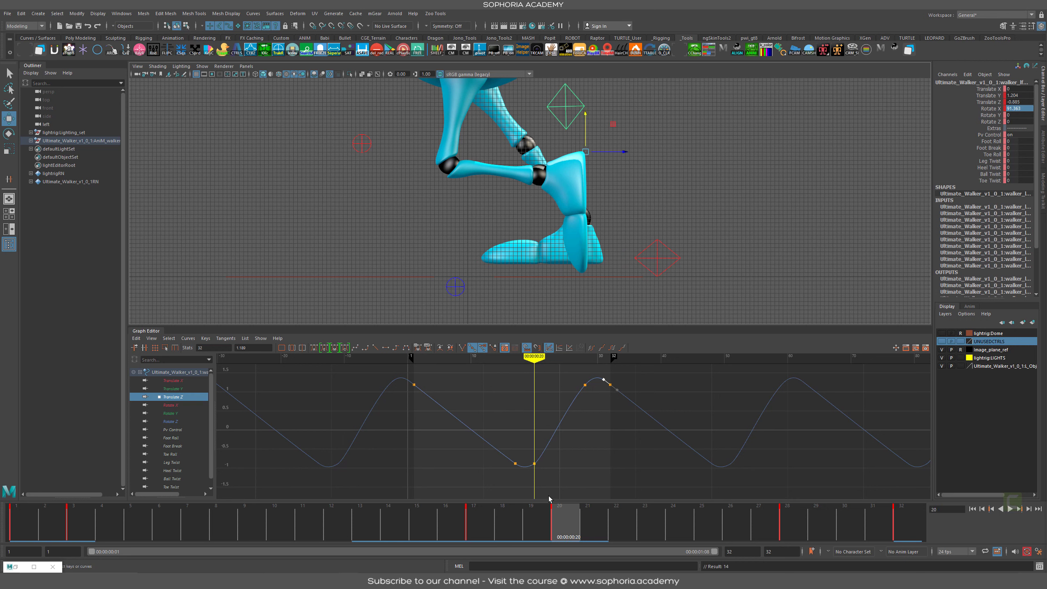
Step: Isolate the left foot's Translate Y curve, raise the foot at frame 23 to about 1.233 and key it
{"action": "mouse_move", "coordinate": [577, 524]}
{"action": "left_mouse_down"}
{"action": "mouse_move", "coordinate": [690, 529]}
{"action": "mouse_move", "coordinate": [658, 531]}
{"action": "left_mouse_up"}
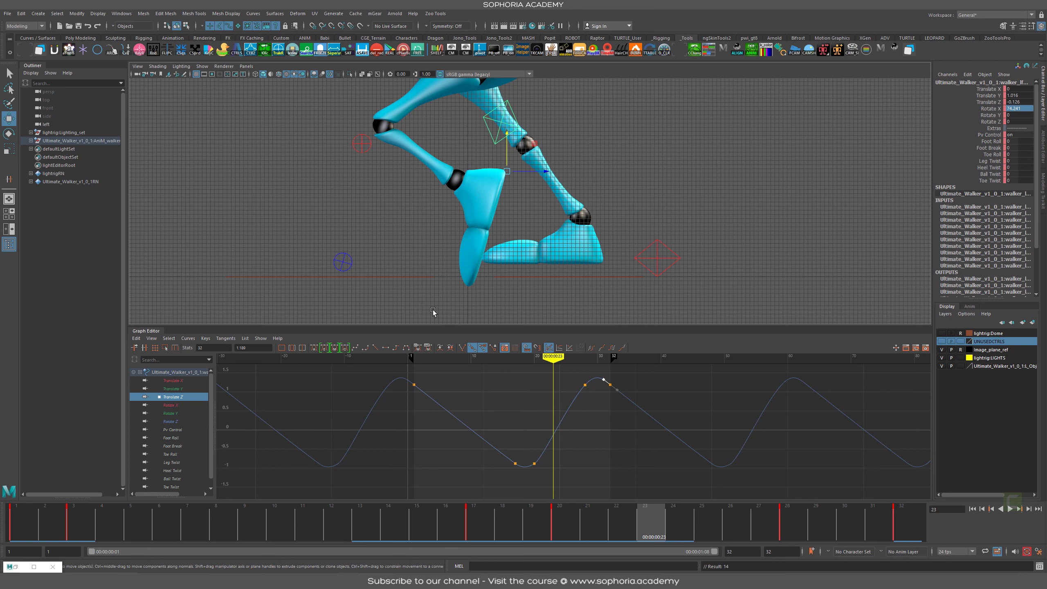
{"action": "left_click", "coordinate": [194, 389]}
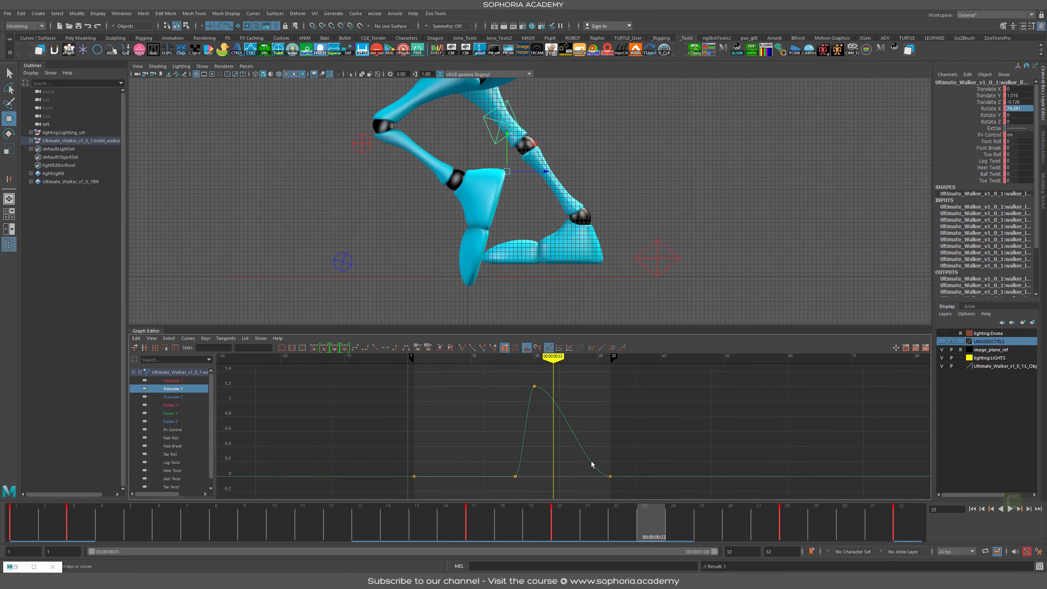
{"action": "left_click_drag", "start_coordinate": [507, 146], "coordinate": [507, 124]}
{"action": "key", "text": "s"}
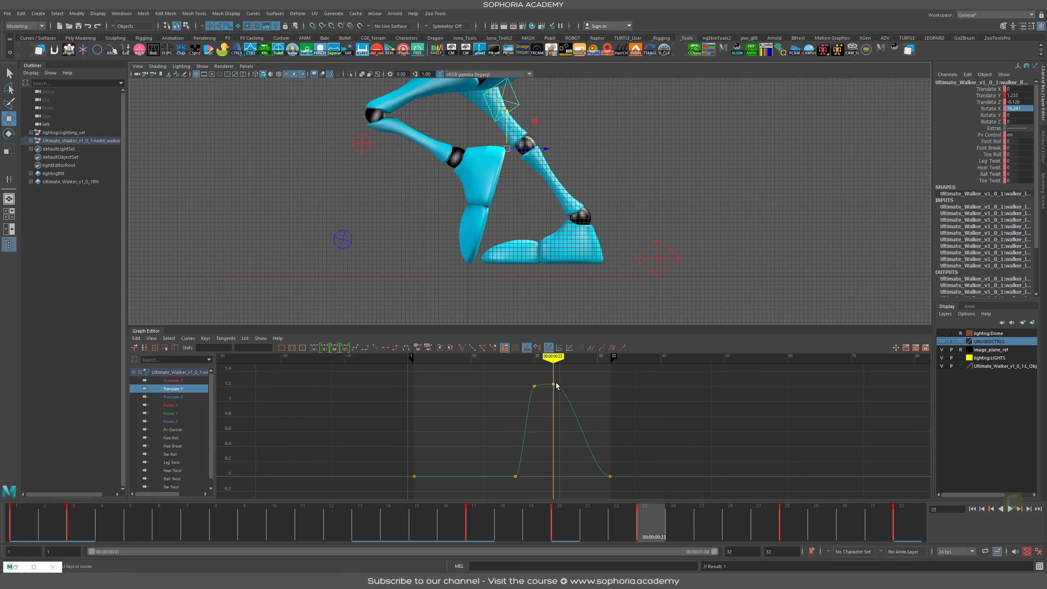
Step: Raise the left foot at frame 28 to a Translate Y of about 0.597 and key it
{"action": "mouse_move", "coordinate": [653, 526]}
{"action": "left_mouse_down"}
{"action": "mouse_move", "coordinate": [574, 523]}
{"action": "mouse_move", "coordinate": [795, 532]}
{"action": "left_mouse_up"}
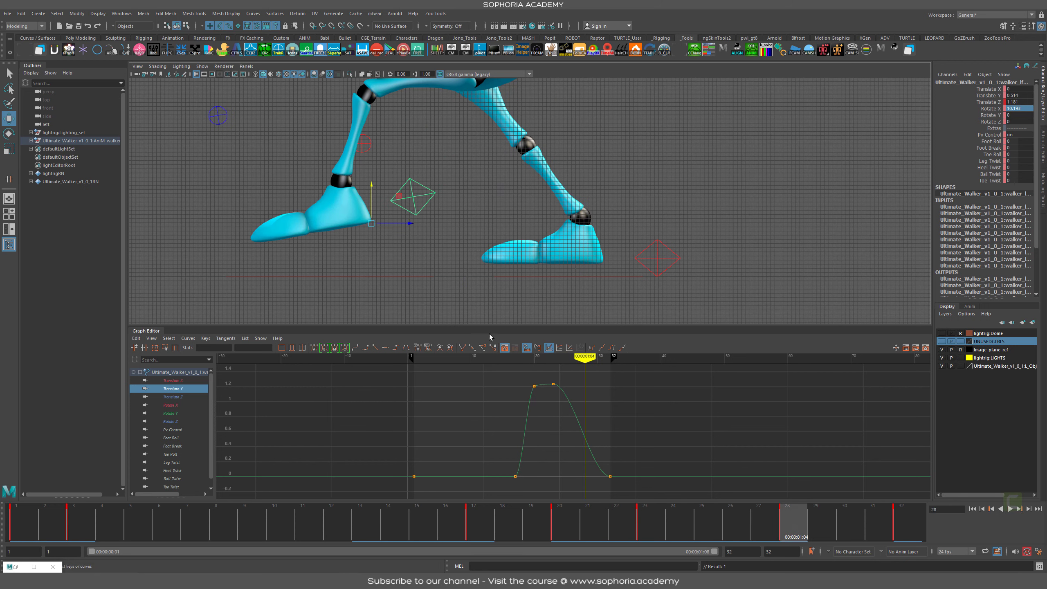
{"action": "left_click_drag", "start_coordinate": [372, 195], "coordinate": [372, 186]}
{"action": "key", "text": "s"}
{"action": "left_click_drag", "start_coordinate": [298, 205], "coordinate": [274, 259]}
{"action": "left_click_drag", "start_coordinate": [308, 195], "coordinate": [277, 267]}
{"action": "left_click_drag", "start_coordinate": [310, 218], "coordinate": [281, 268]}
{"action": "key", "text": "Escape"}
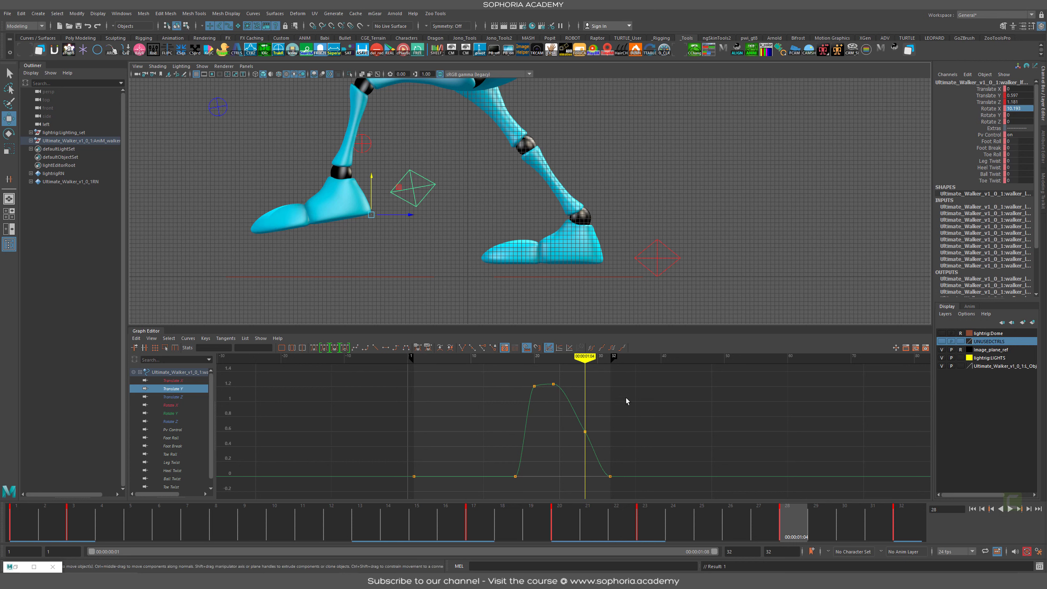
Step: Smooth the Translate Y arc by lowering the frame 20 key to about 0.994 and raising the frame 28 key to about 0.675
{"action": "right_click_drag", "start_coordinate": [642, 412], "coordinate": [613, 432], "text": "alt"}
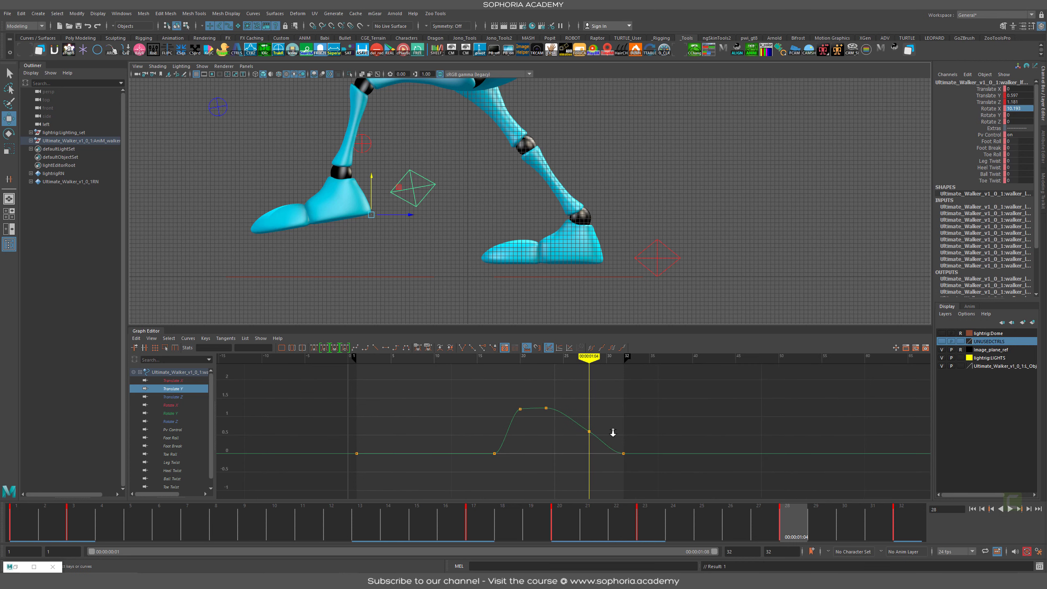
{"action": "left_click_drag", "start_coordinate": [513, 403], "coordinate": [536, 432]}
{"action": "middle_click_drag", "start_coordinate": [528, 430], "coordinate": [527, 437]}
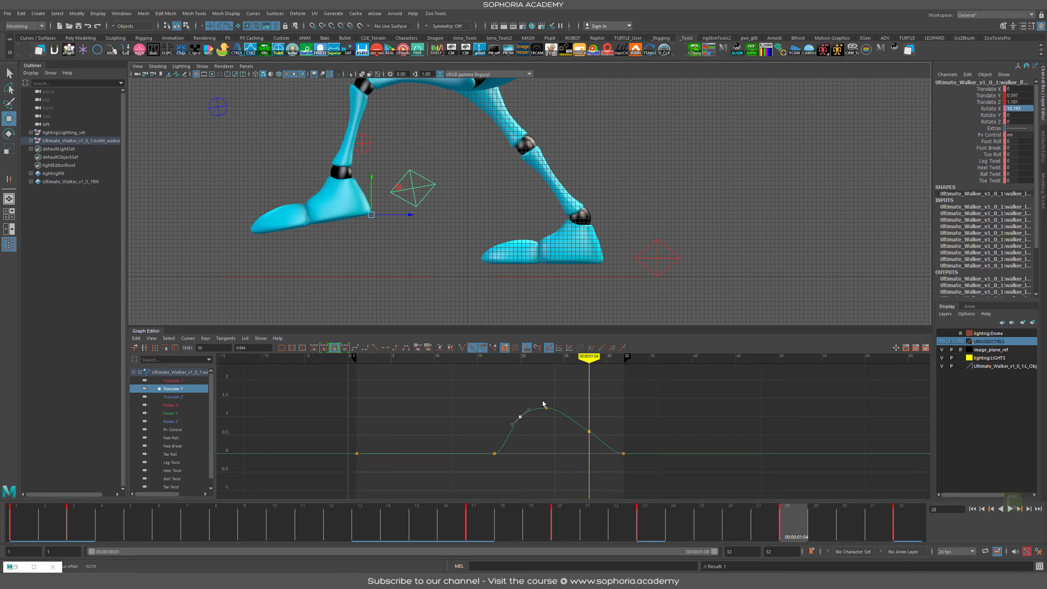
{"action": "left_click_drag", "start_coordinate": [606, 418], "coordinate": [572, 454]}
{"action": "middle_click_drag", "start_coordinate": [571, 449], "coordinate": [571, 446], "text": "shift"}
{"action": "left_click_drag", "start_coordinate": [573, 403], "coordinate": [579, 429]}
{"action": "middle_click_drag", "start_coordinate": [578, 435], "coordinate": [577, 431]}
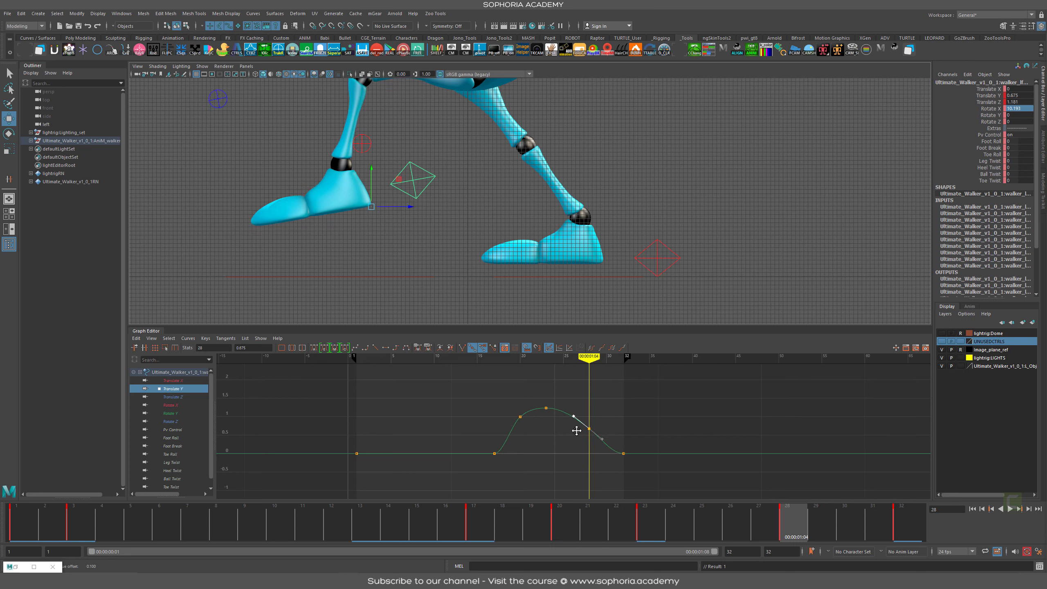
Step: Scrub through to frame 32 and play back the walk to review the left foot's new arc
{"action": "scroll", "coordinate": [722, 423], "scroll_direction": "down", "scroll_amount": 2}
{"action": "left_click_drag", "start_coordinate": [566, 531], "coordinate": [784, 534]}
{"action": "left_click_drag", "start_coordinate": [848, 538], "coordinate": [996, 546]}
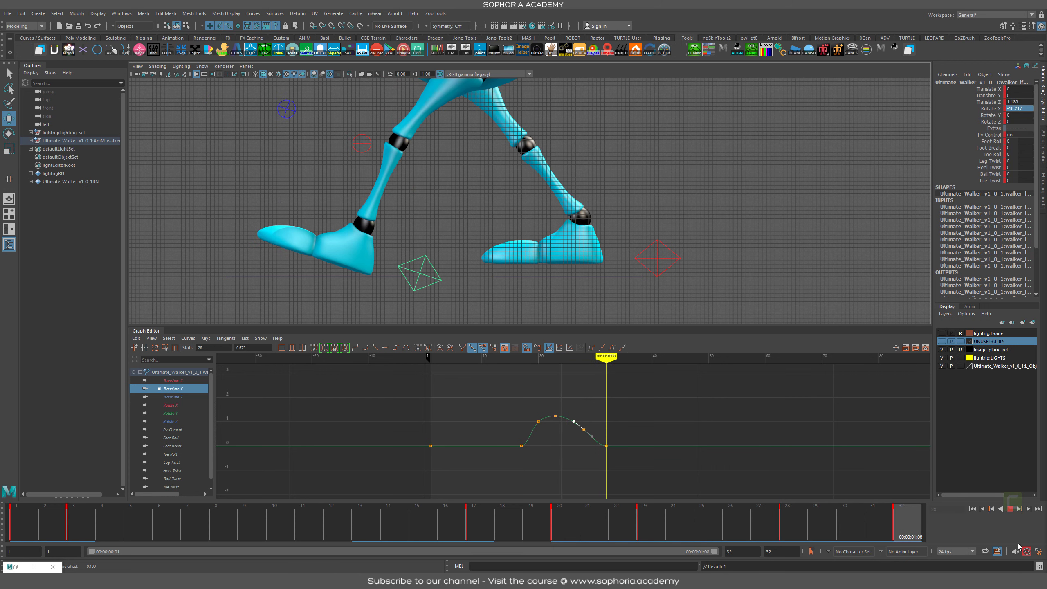
{"action": "key", "text": "alt+v"}
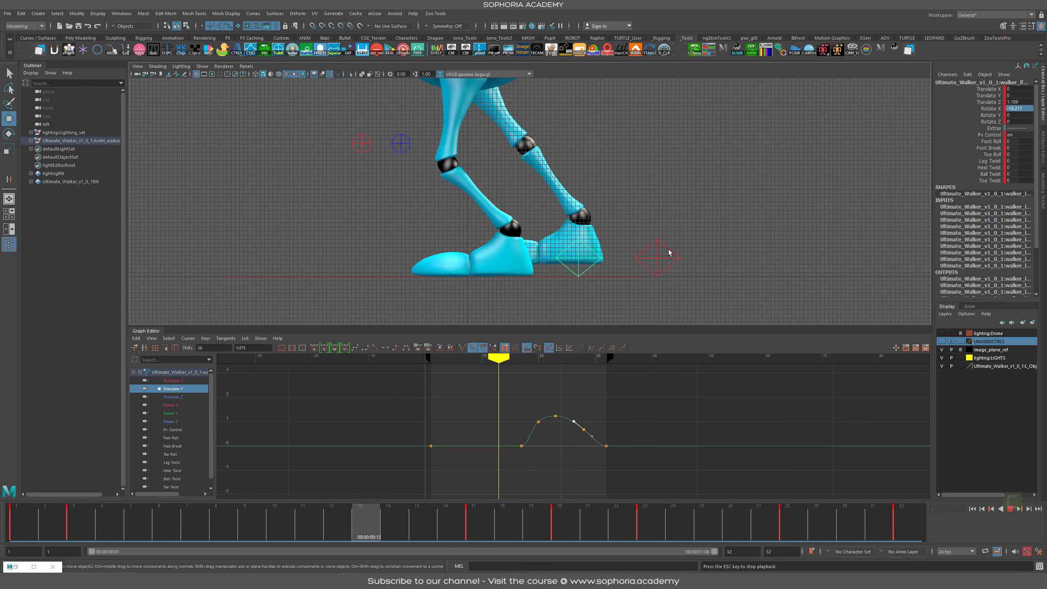
{"action": "key", "text": "Escape"}
Step: Insert a key at frame 9 on the flat part of the left foot's Translate Y curve
{"action": "left_click", "coordinate": [83, 524]}
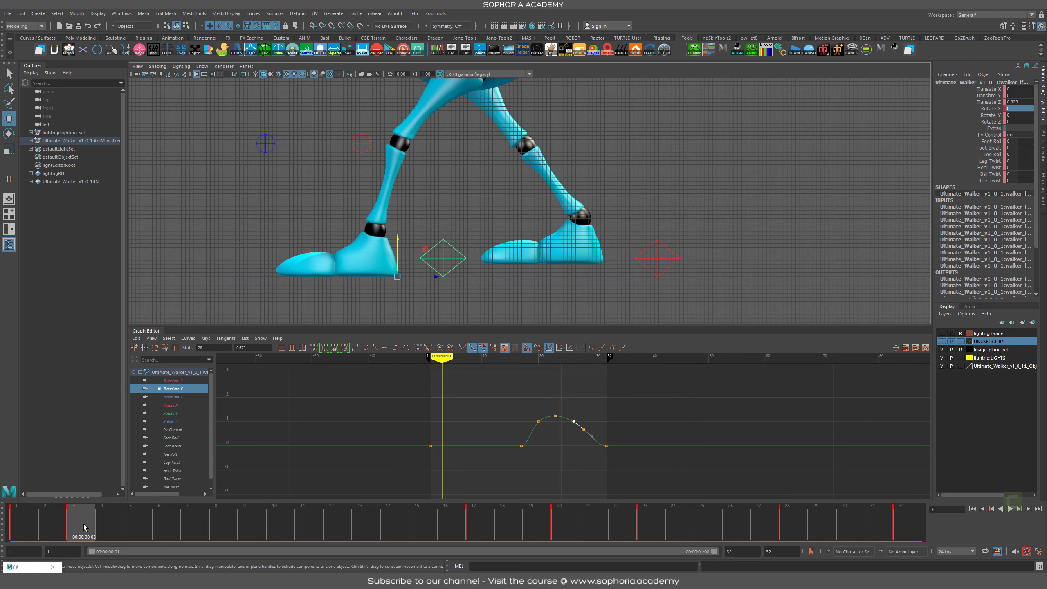
{"action": "left_click_drag", "start_coordinate": [257, 521], "coordinate": [225, 522]}
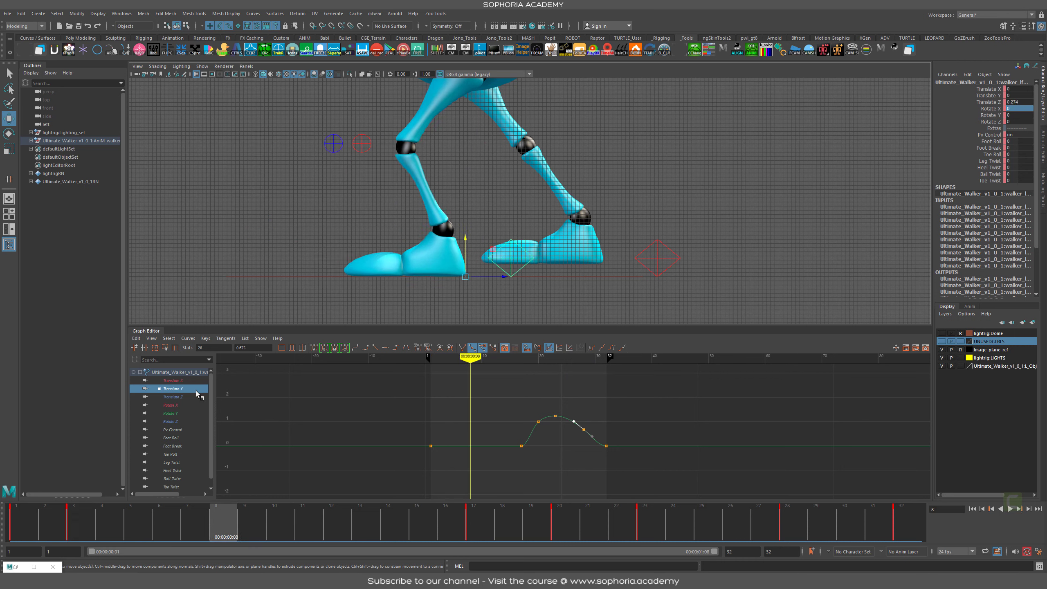
{"action": "left_click", "coordinate": [244, 527]}
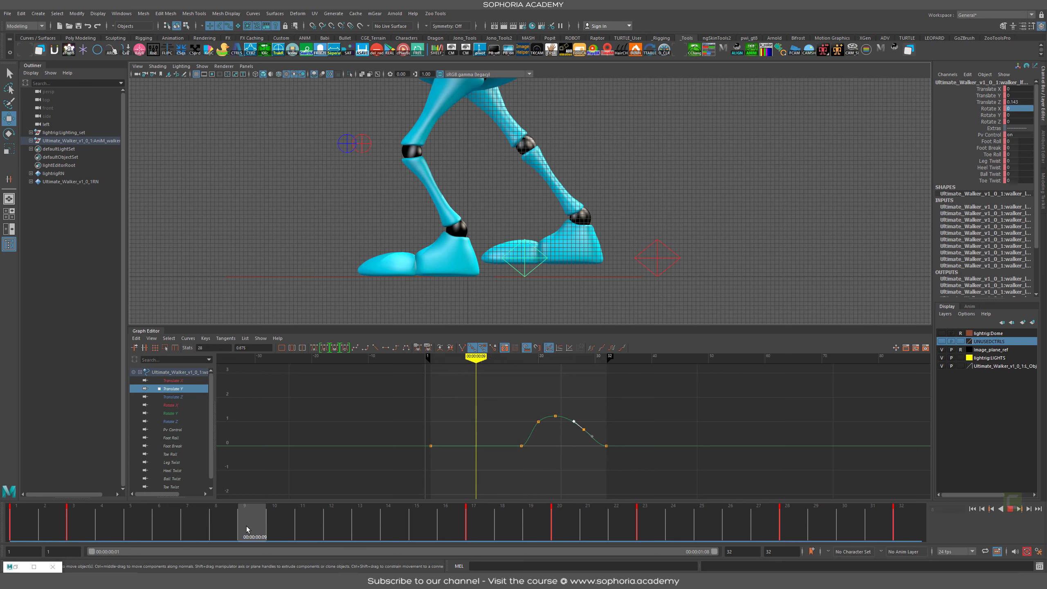
{"action": "right_click_drag", "start_coordinate": [597, 244], "coordinate": [491, 194], "text": "alt"}
{"action": "middle_click_drag", "start_coordinate": [505, 192], "coordinate": [512, 238], "text": "alt"}
{"action": "mouse_move", "coordinate": [247, 528]}
{"action": "left_mouse_down"}
{"action": "mouse_move", "coordinate": [167, 528]}
{"action": "mouse_move", "coordinate": [251, 529]}
{"action": "left_mouse_up"}
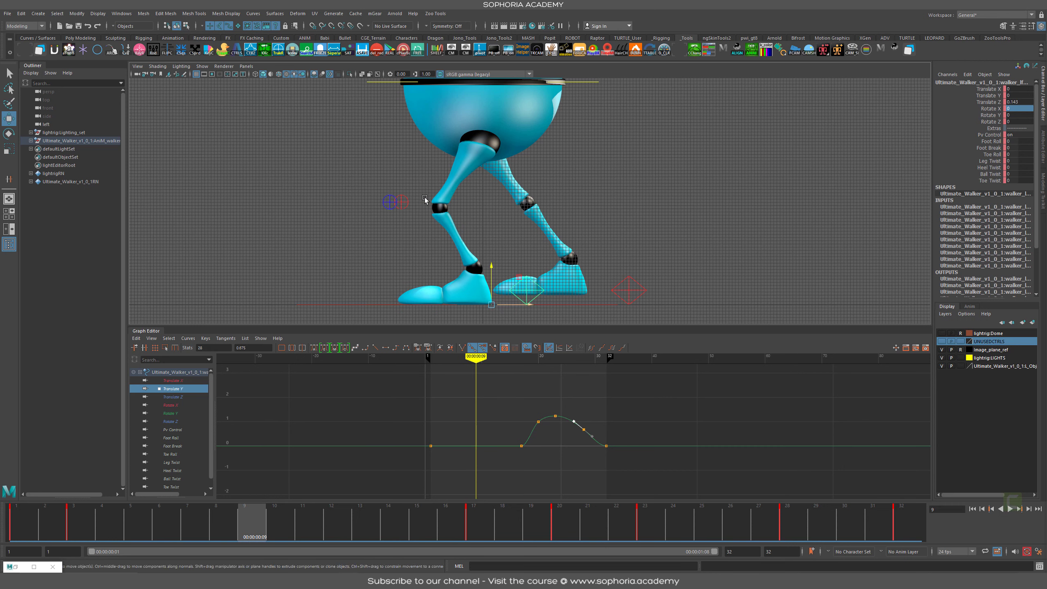
{"action": "left_click", "coordinate": [472, 446]}
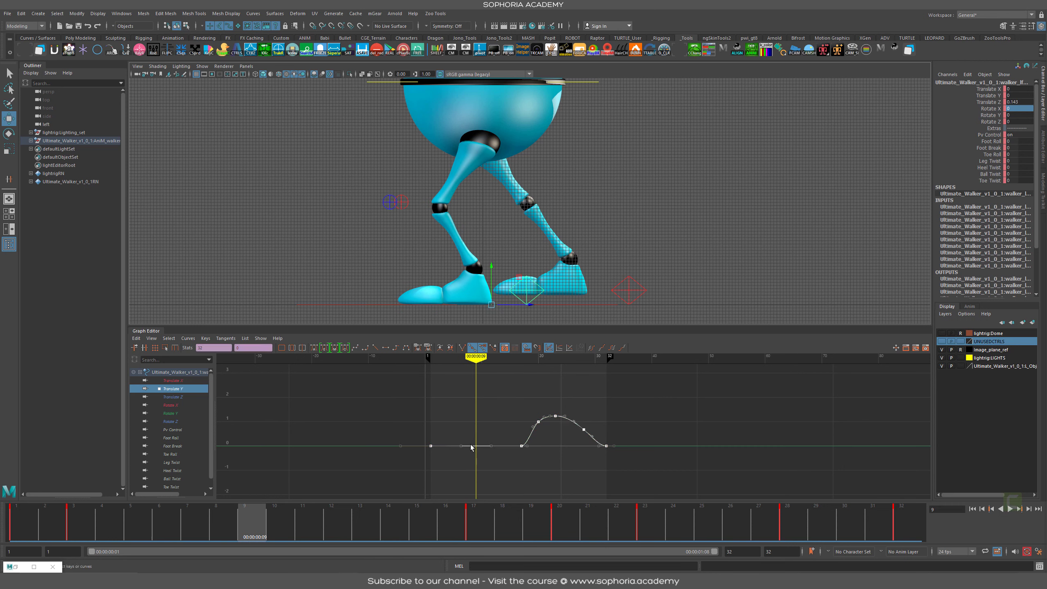
{"action": "key", "text": "i"}
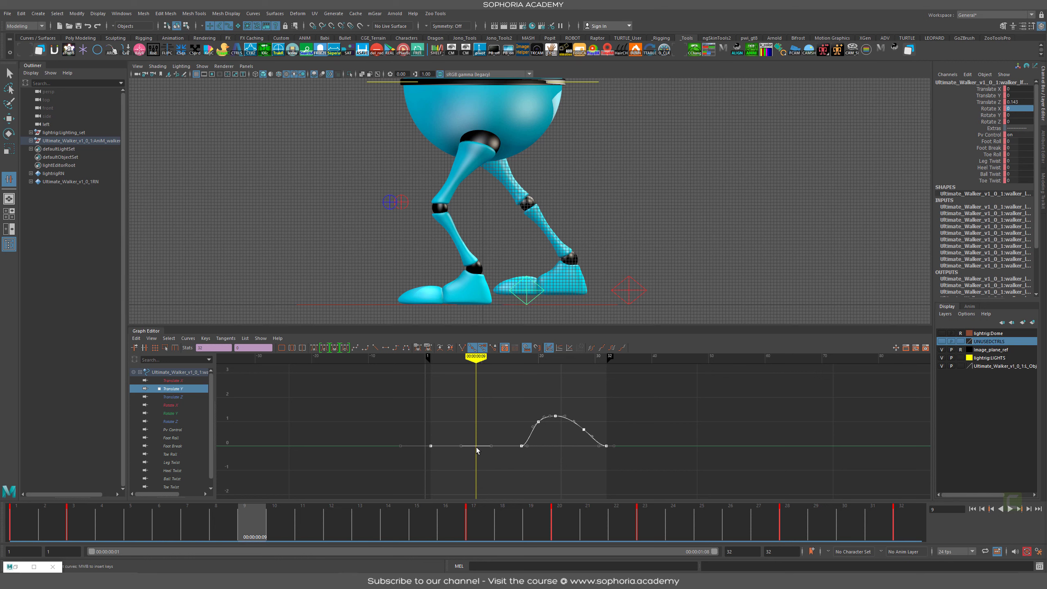
{"action": "middle_click", "coordinate": [477, 447]}
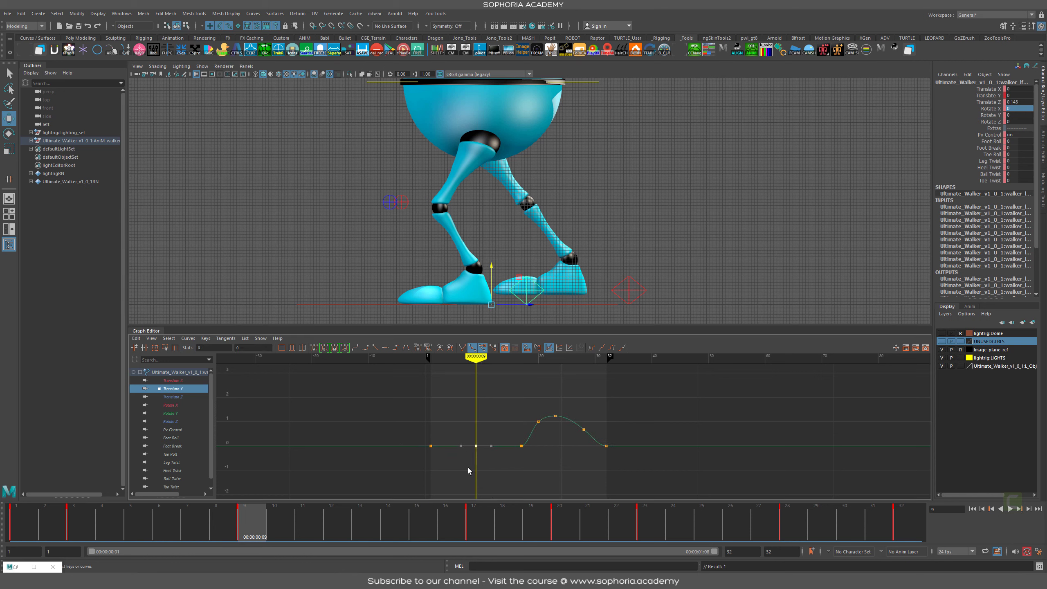
Step: Go to frame 13 for a closer view of the left foot while it is still planted
{"action": "left_click_drag", "start_coordinate": [300, 525], "coordinate": [366, 522]}
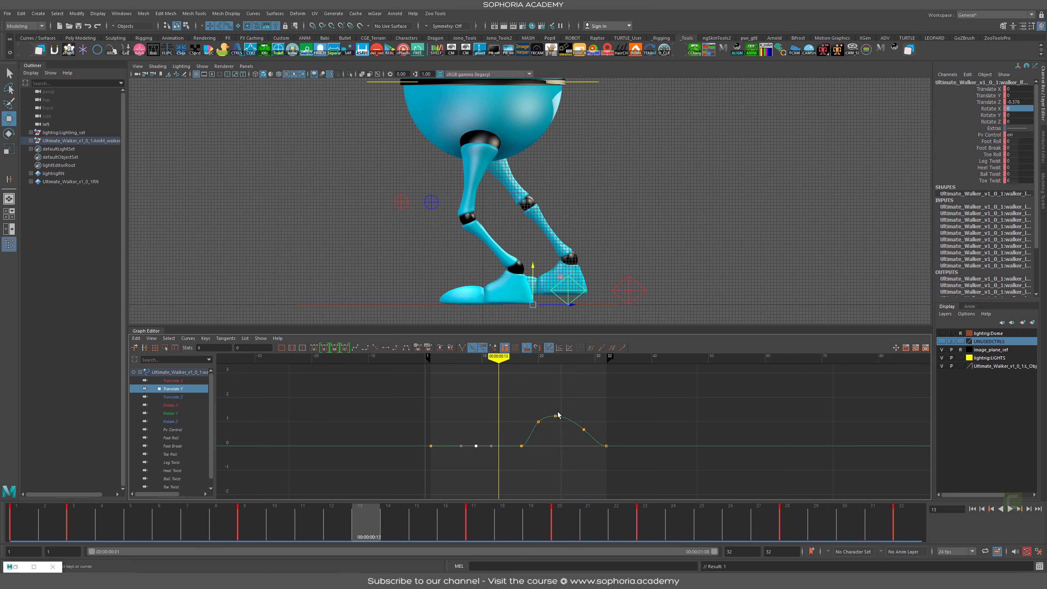
{"action": "right_click_drag", "start_coordinate": [562, 288], "coordinate": [612, 299], "text": "alt"}
{"action": "middle_click_drag", "start_coordinate": [631, 287], "coordinate": [662, 222], "text": "alt"}
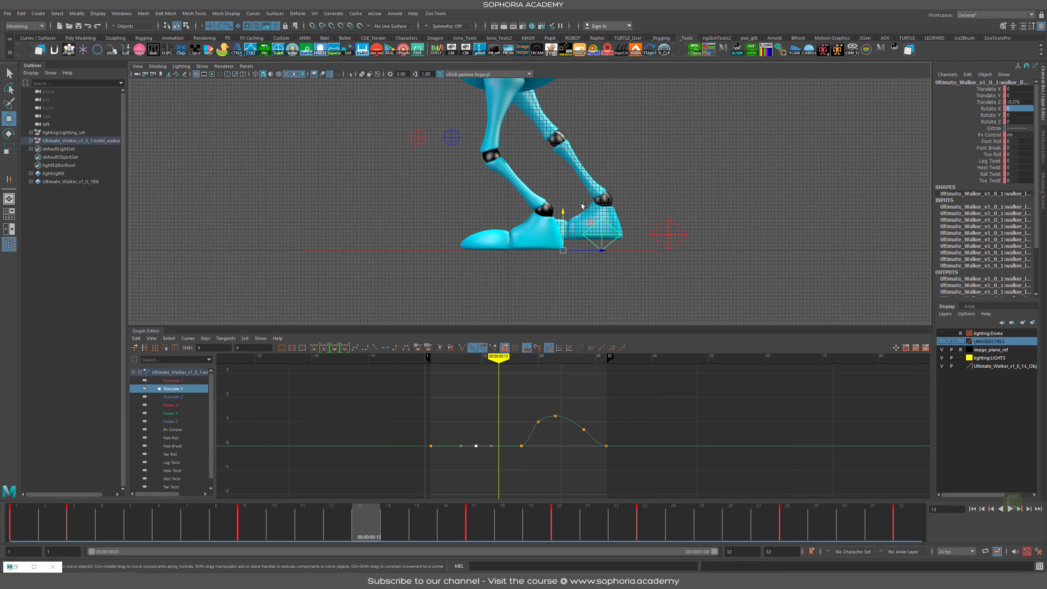
{"action": "left_click", "coordinate": [992, 141]}
{"action": "middle_click_drag", "start_coordinate": [664, 223], "coordinate": [718, 224]}
{"action": "key", "text": "ctrl+z"}
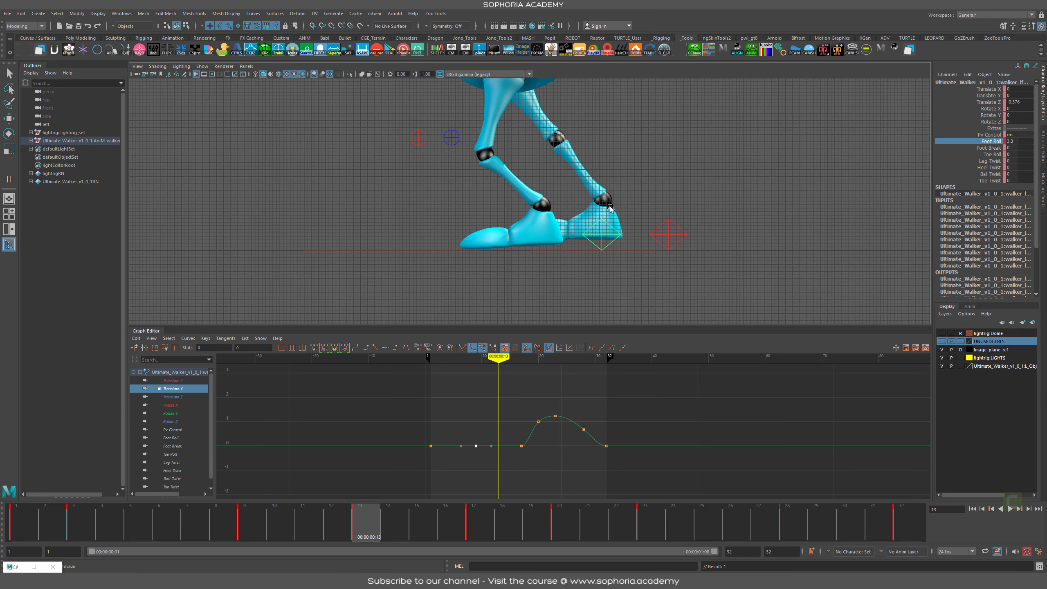
{"action": "key", "text": "w"}
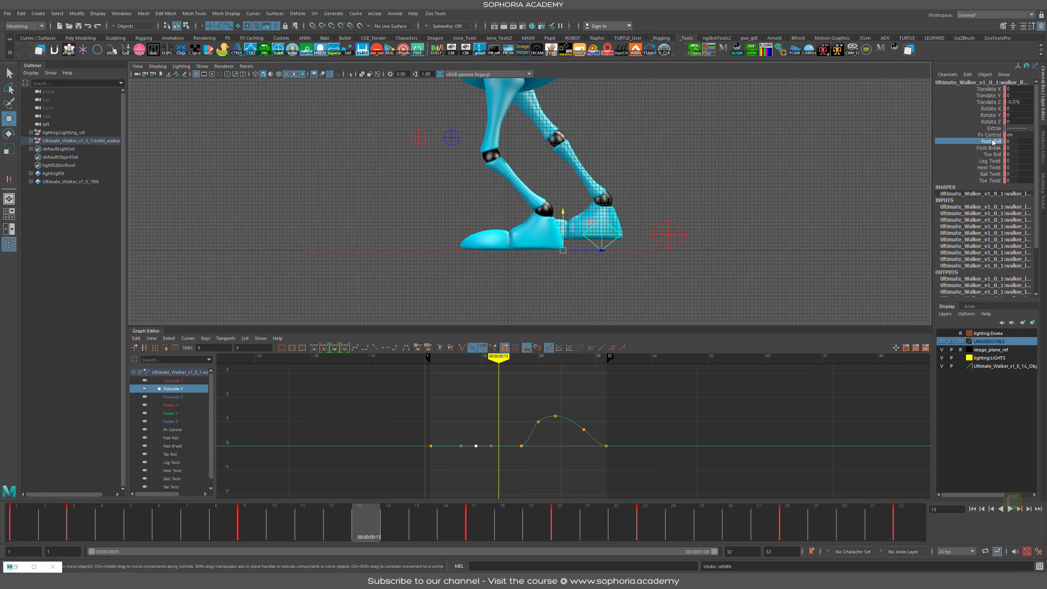
{"action": "middle_click_drag", "start_coordinate": [596, 271], "coordinate": [652, 271]}
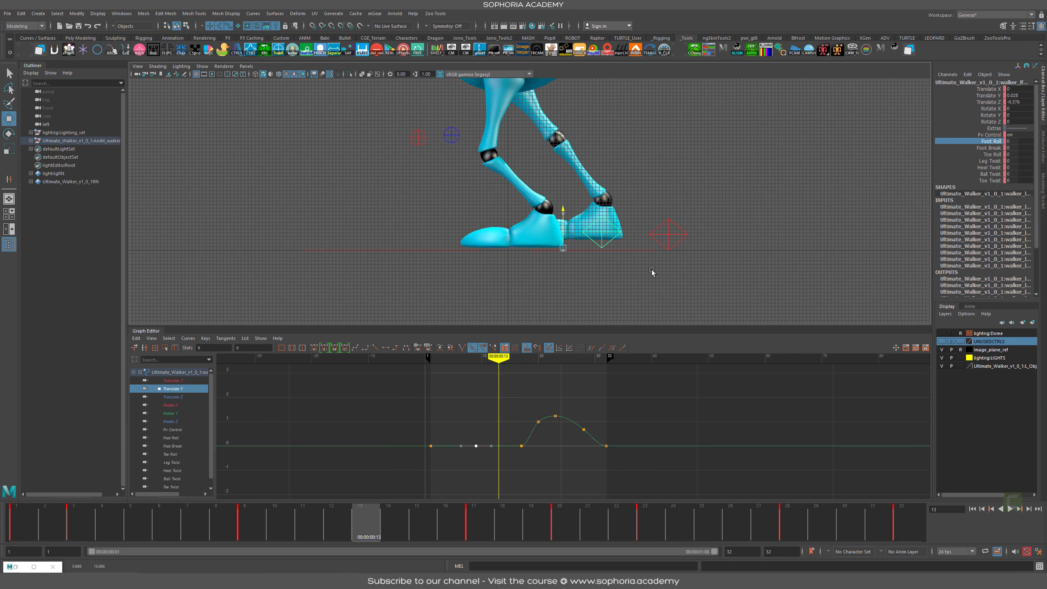
{"action": "key", "text": "ctrl+z"}
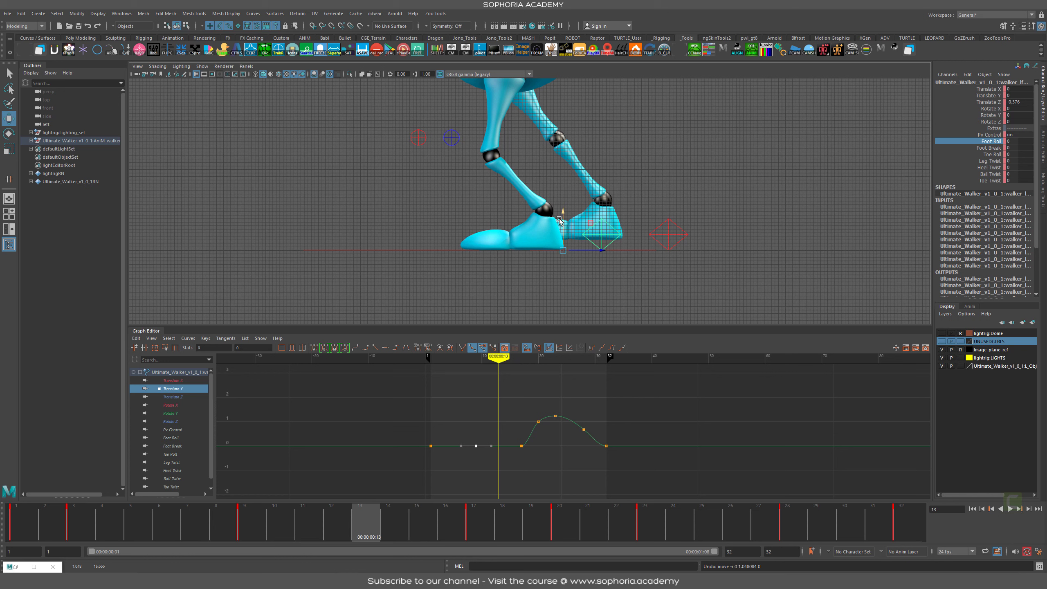
Step: Raise the left foot slightly at frame 13 to a Translate Y of about 0.075 and key it
{"action": "middle_click_drag", "start_coordinate": [569, 212], "coordinate": [568, 207]}
{"action": "key", "text": "s"}
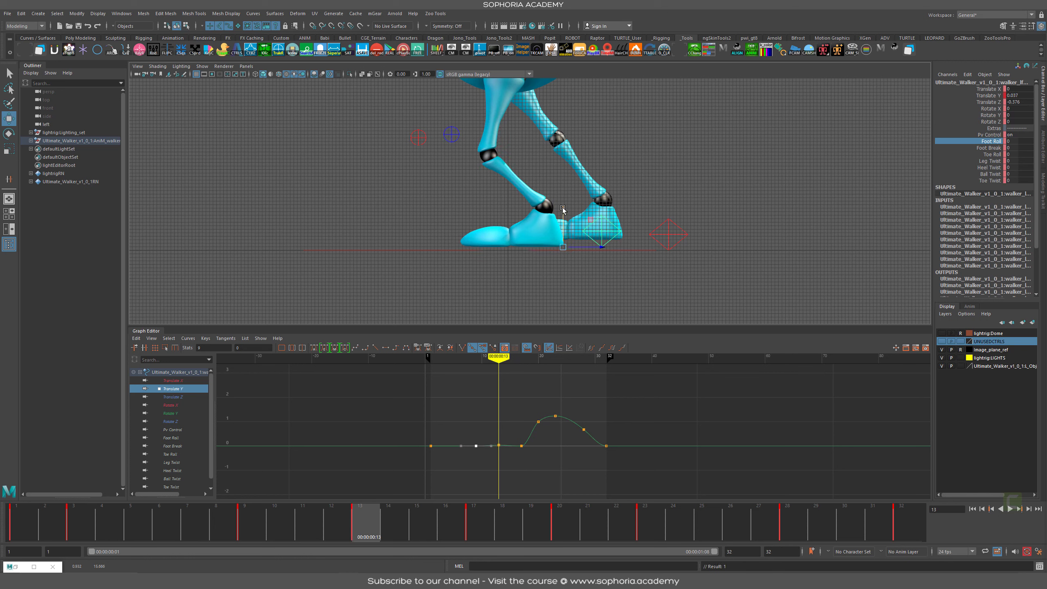
{"action": "middle_click_drag", "start_coordinate": [561, 208], "coordinate": [564, 212]}
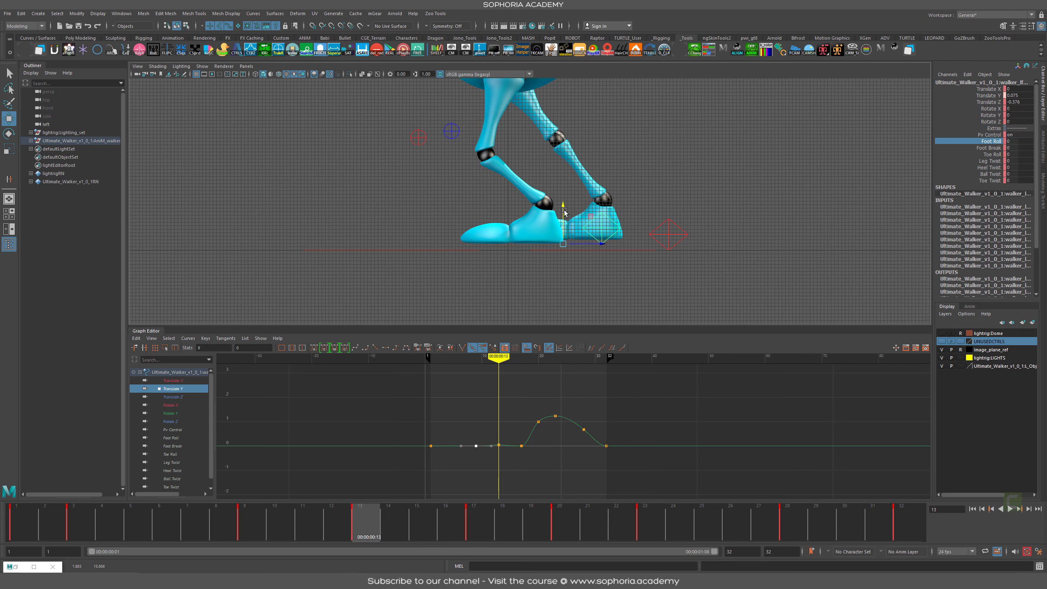
Step: Pitch the left foot toes-down at frame 13 to a Rotate X of about 6.871 so its heel peels off the ground
{"action": "key", "text": "e"}
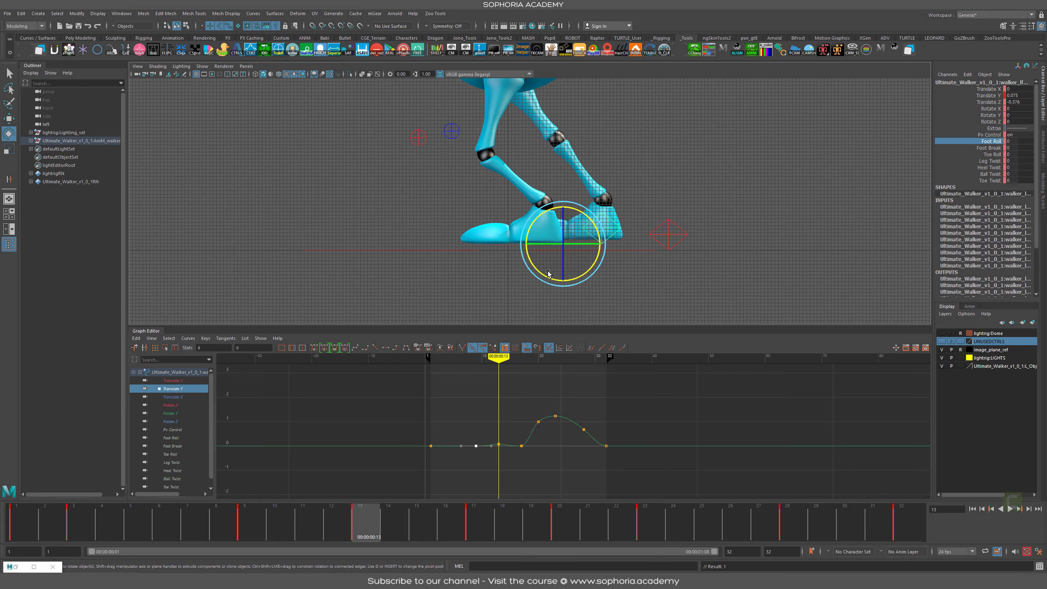
{"action": "mouse_move", "coordinate": [549, 274]}
{"action": "left_mouse_down"}
{"action": "mouse_move", "coordinate": [563, 281]}
{"action": "mouse_move", "coordinate": [555, 277]}
{"action": "left_mouse_up"}
{"action": "right_click_drag", "start_coordinate": [388, 275], "coordinate": [677, 287], "text": "alt"}
{"action": "middle_click_drag", "start_coordinate": [676, 287], "coordinate": [705, 167], "text": "alt"}
{"action": "right_click_drag", "start_coordinate": [598, 229], "coordinate": [693, 229], "text": "alt"}
{"action": "middle_click_drag", "start_coordinate": [662, 103], "coordinate": [666, 207], "text": "alt"}
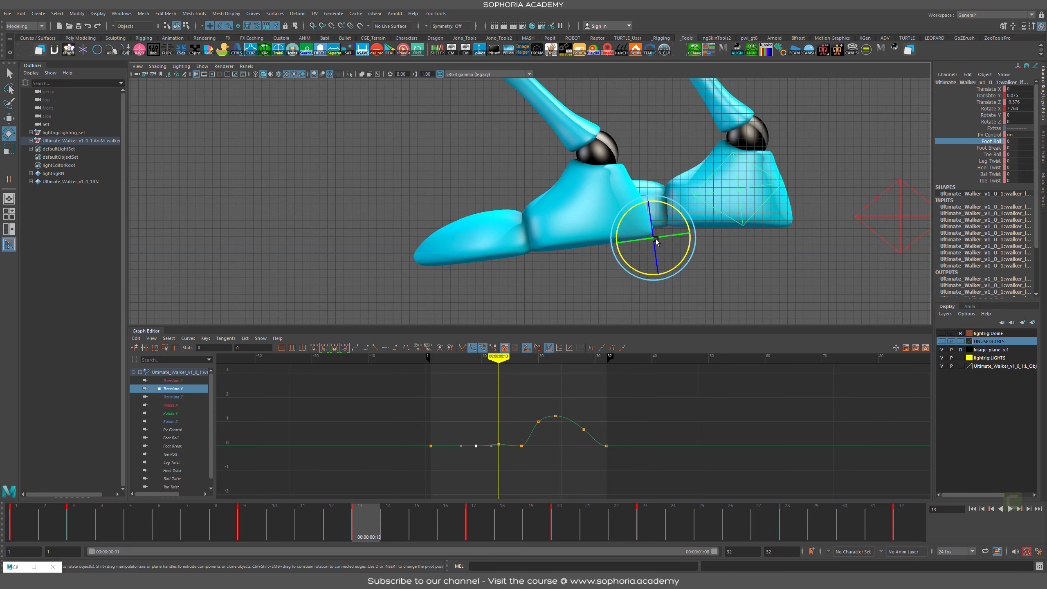
{"action": "left_click_drag", "start_coordinate": [628, 264], "coordinate": [556, 259]}
{"action": "right_click_drag", "start_coordinate": [556, 259], "coordinate": [666, 295], "text": "alt"}
{"action": "middle_click_drag", "start_coordinate": [666, 296], "coordinate": [653, 193], "text": "alt"}
{"action": "mouse_move", "coordinate": [504, 108]}
{"action": "left_mouse_down"}
{"action": "mouse_move", "coordinate": [520, 204]}
{"action": "mouse_move", "coordinate": [293, 203]}
{"action": "left_mouse_up"}
{"action": "key", "text": "Escape"}
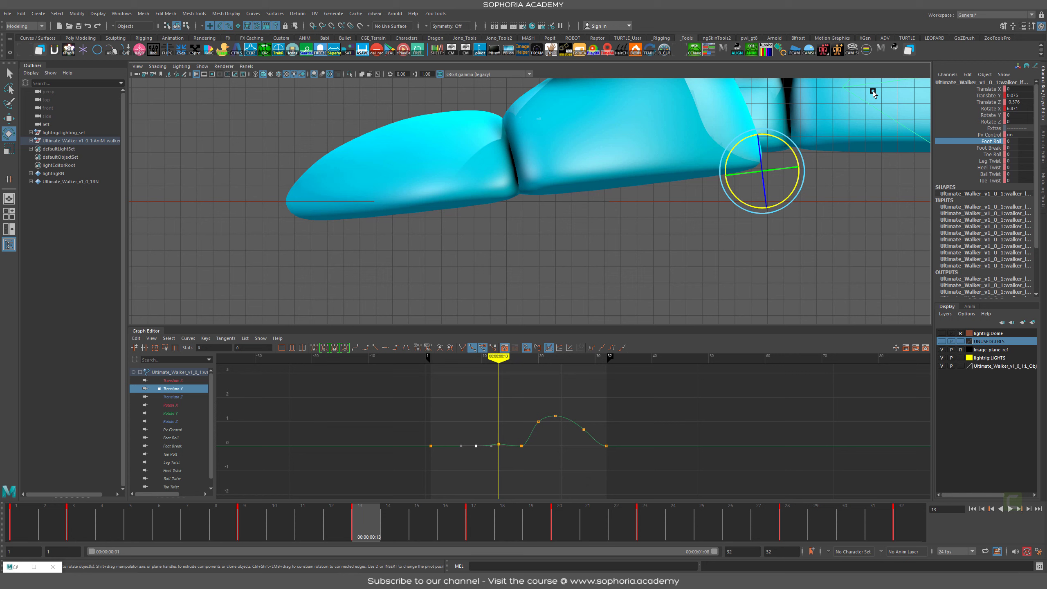
Step: Set the left foot's Toe Roll at frame 13 to about -4 so the toe lies flat along the ground
{"action": "left_click", "coordinate": [992, 154]}
{"action": "mouse_move", "coordinate": [503, 217]}
{"action": "middle_mouse_down"}
{"action": "mouse_move", "coordinate": [474, 215]}
{"action": "mouse_move", "coordinate": [483, 210]}
{"action": "middle_mouse_up"}
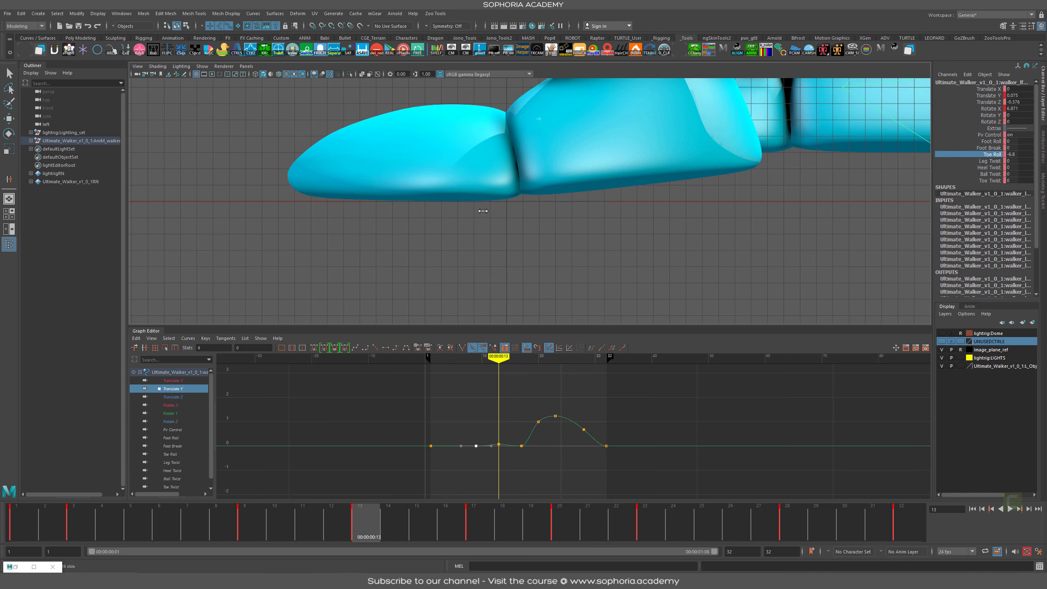
{"action": "scroll", "coordinate": [523, 194], "scroll_direction": "down", "scroll_amount": 5}
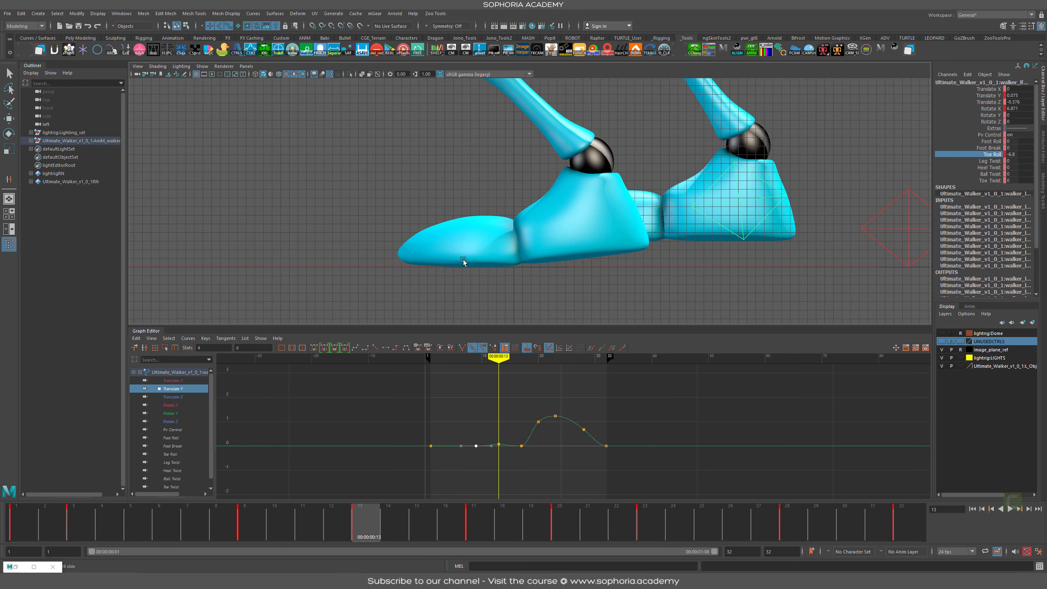
Step: Undo the left foot's Toe Roll and pitch at frame 13, and pitch it toes-down again to a Rotate X of about 8.332
{"action": "key", "text": "ctrl+z"}
{"action": "key", "text": "ctrl+z"}
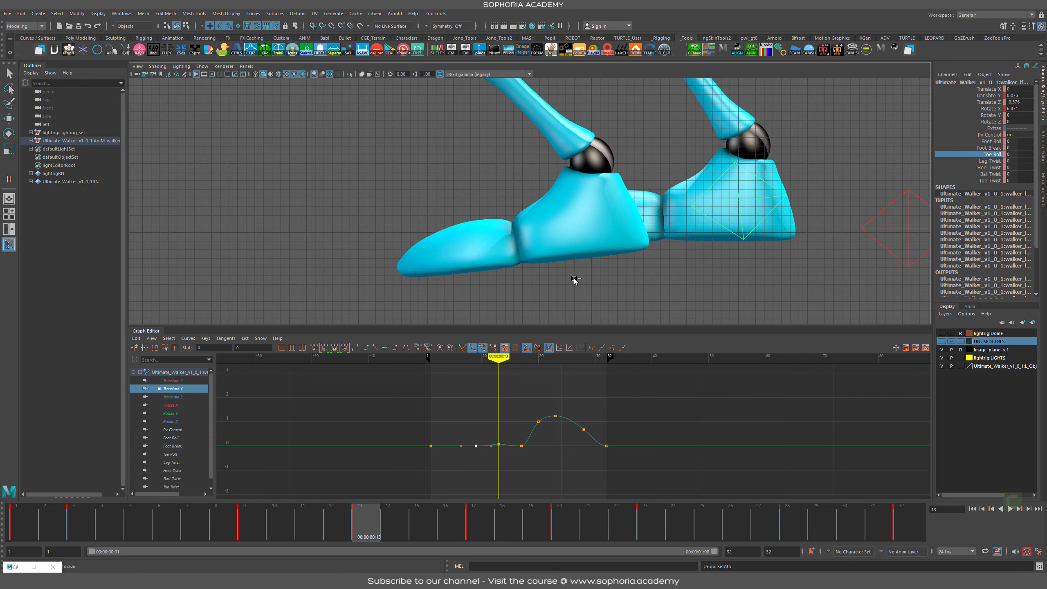
{"action": "key", "text": "ctrl+z"}
{"action": "left_click_drag", "start_coordinate": [334, 531], "coordinate": [365, 532]}
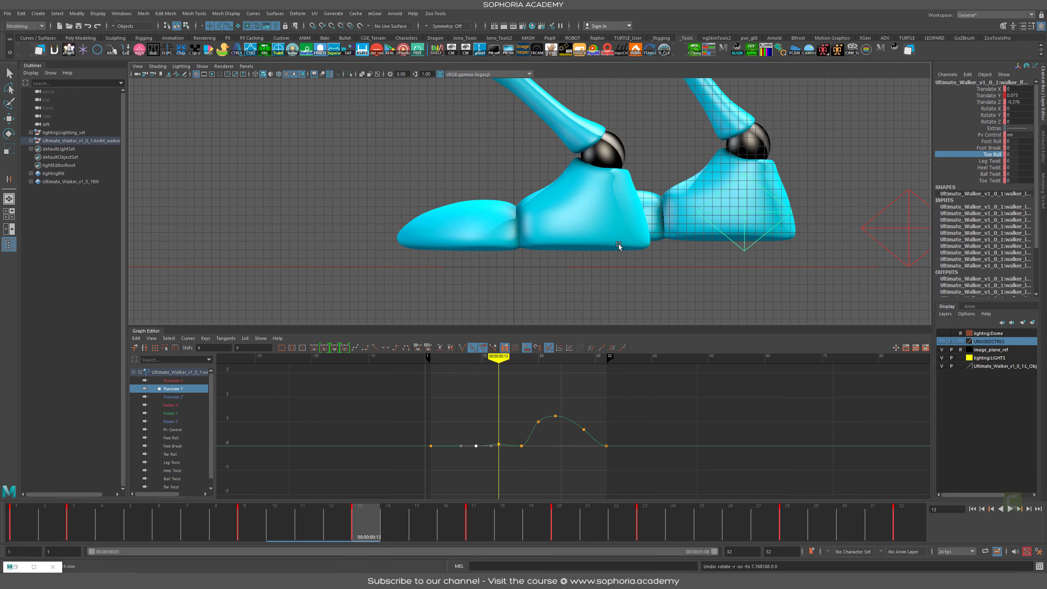
{"action": "key", "text": "e"}
{"action": "left_click_drag", "start_coordinate": [633, 284], "coordinate": [639, 288]}
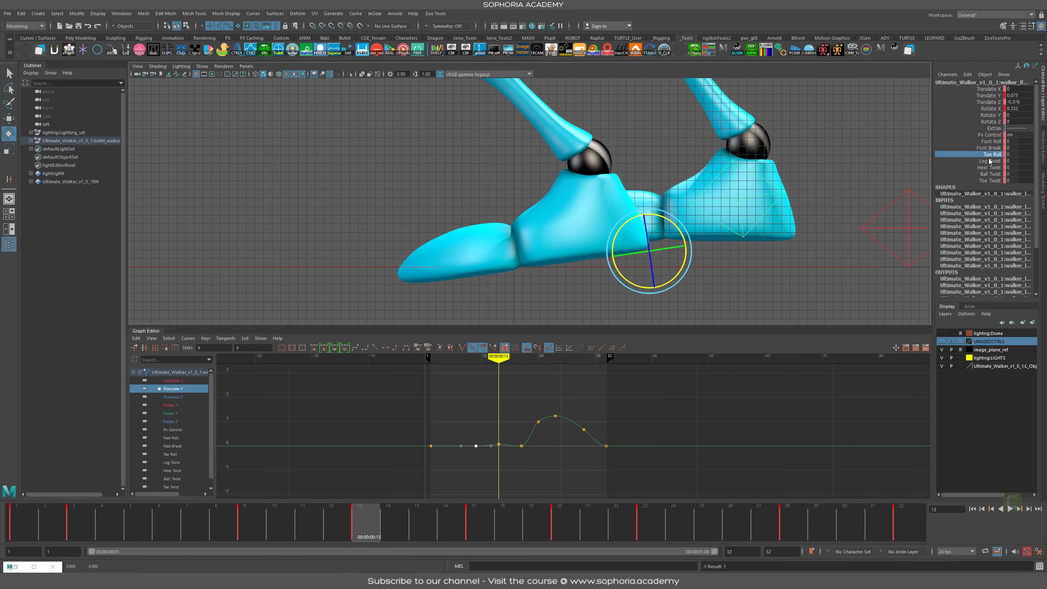
Step: Go to frame 9 and set the left foot's Rotate X to 0 so the foot lies flat there
{"action": "left_click_drag", "start_coordinate": [274, 530], "coordinate": [255, 530]}
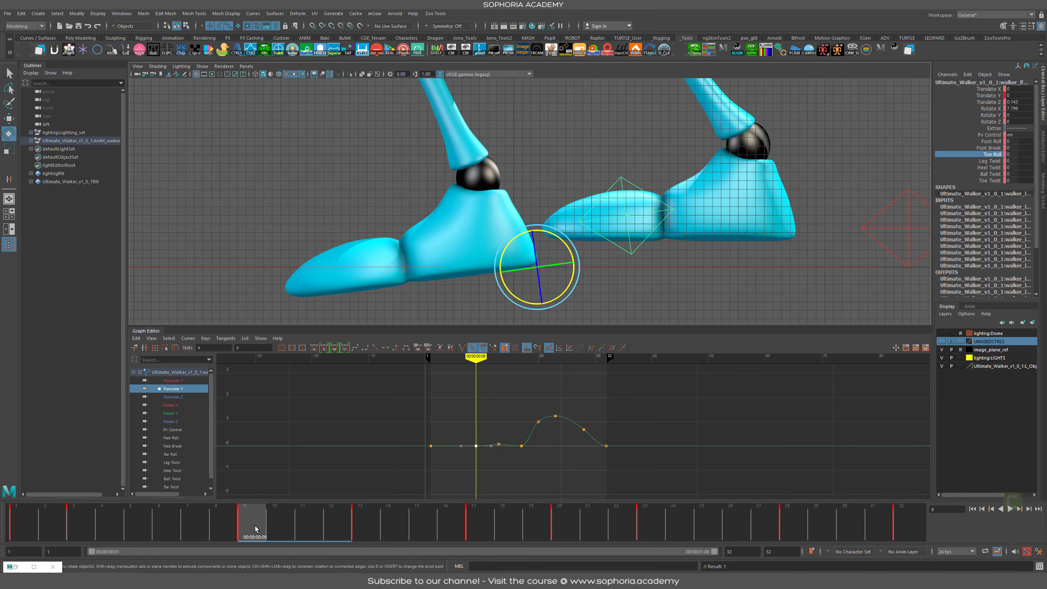
{"action": "left_click_drag", "start_coordinate": [993, 137], "coordinate": [995, 183]}
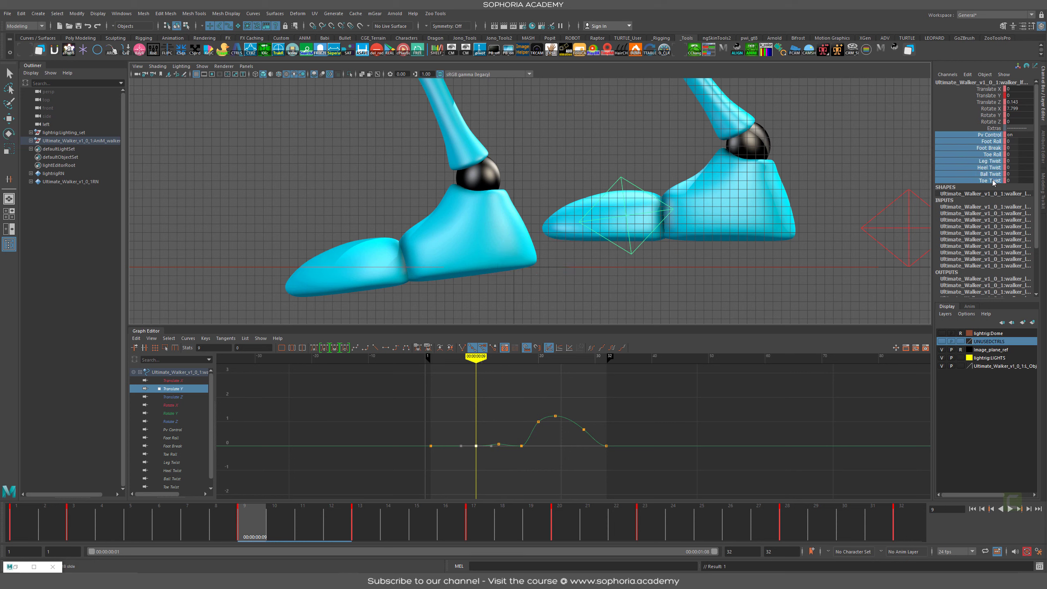
{"action": "mouse_move", "coordinate": [236, 538]}
{"action": "left_mouse_down"}
{"action": "mouse_move", "coordinate": [102, 527]}
{"action": "mouse_move", "coordinate": [275, 529]}
{"action": "mouse_move", "coordinate": [243, 523]}
{"action": "left_mouse_up"}
{"action": "left_click", "coordinate": [1029, 109]}
{"action": "type", "text": "0"}
{"action": "key", "text": "Return"}
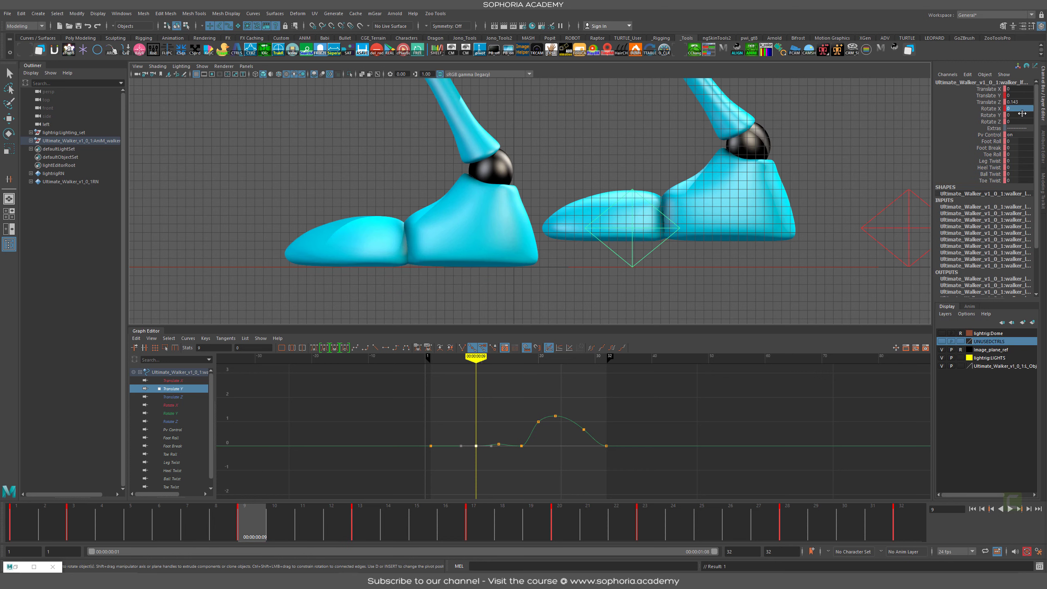
Step: Key all translate and rotate channels of the left foot at frame 9
{"action": "mouse_move", "coordinate": [238, 531]}
{"action": "left_mouse_down"}
{"action": "mouse_move", "coordinate": [165, 528]}
{"action": "mouse_move", "coordinate": [387, 524]}
{"action": "mouse_move", "coordinate": [251, 524]}
{"action": "left_mouse_up"}
{"action": "left_click_drag", "start_coordinate": [989, 92], "coordinate": [993, 123]}
{"action": "right_click", "coordinate": [993, 123]}
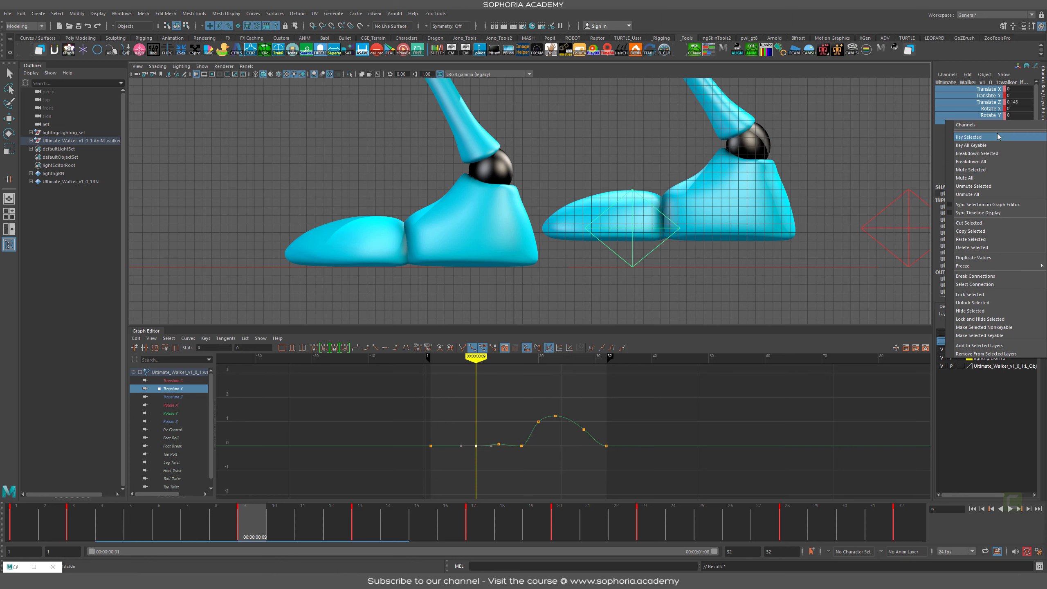
{"action": "left_click", "coordinate": [998, 137]}
Step: Key every left foot channel except Translate Z and Rotate X at frame 3, including the foot roll and twist attributes
{"action": "left_click_drag", "start_coordinate": [62, 528], "coordinate": [89, 527]}
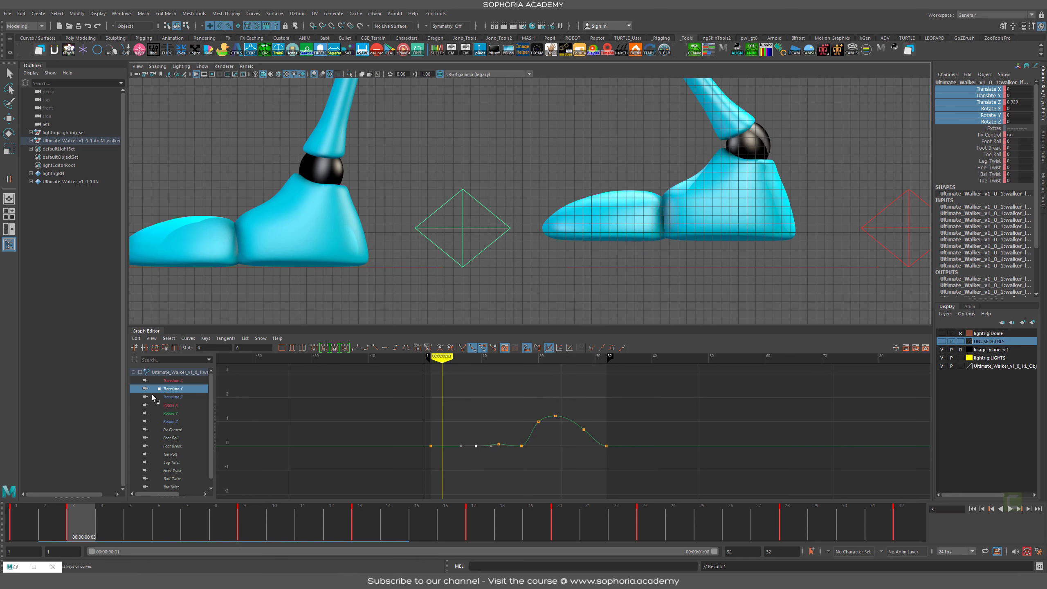
{"action": "left_click", "coordinate": [194, 381]}
{"action": "left_click", "coordinate": [187, 397], "text": "ctrl"}
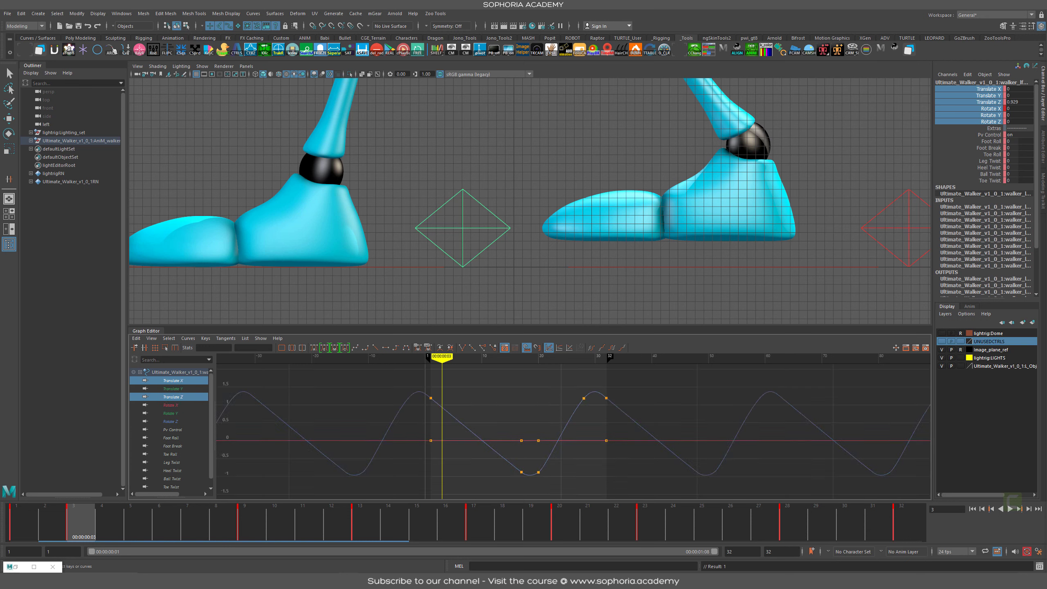
{"action": "left_click_drag", "start_coordinate": [997, 89], "coordinate": [989, 181]}
{"action": "right_click", "coordinate": [989, 181]}
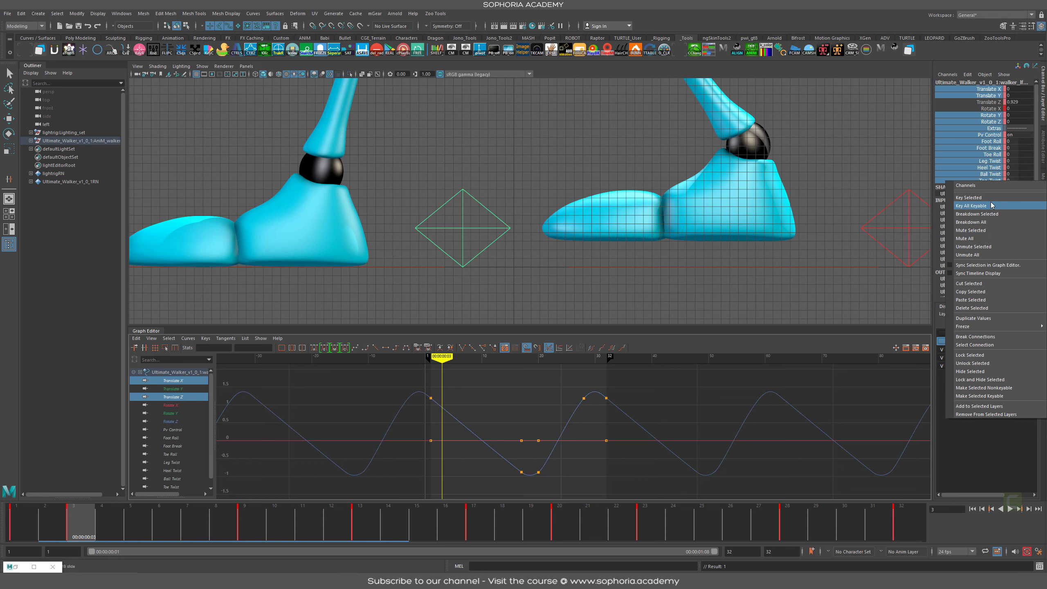
{"action": "left_click", "coordinate": [997, 196]}
Step: Key the same selection of left foot channels, without Translate Z and Rotate X, at frames 9 and 13
{"action": "left_click", "coordinate": [252, 519]}
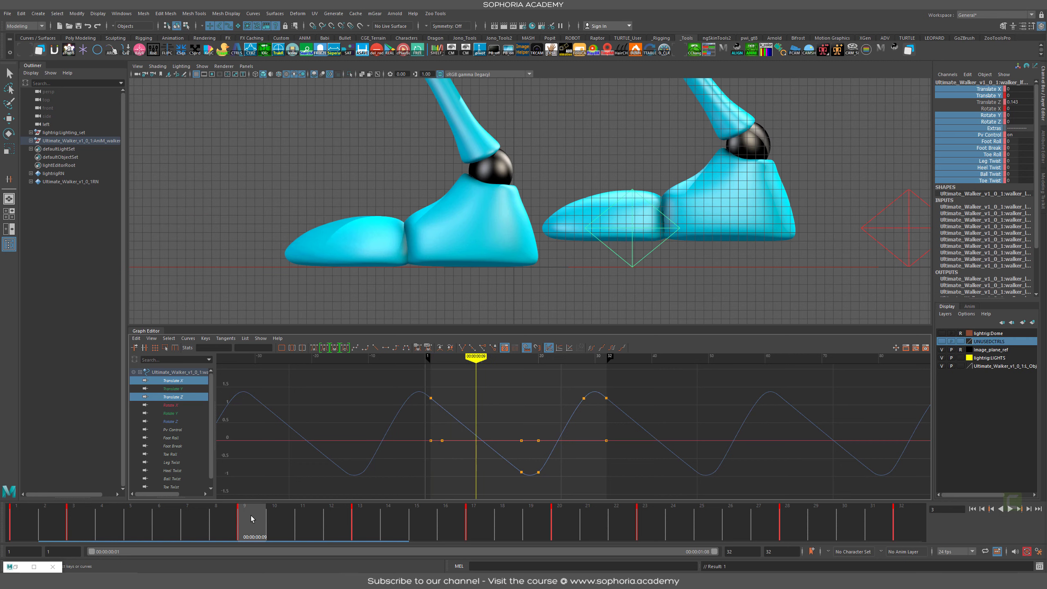
{"action": "right_click_drag", "start_coordinate": [989, 176], "coordinate": [1003, 159]}
{"action": "left_click", "coordinate": [365, 526]}
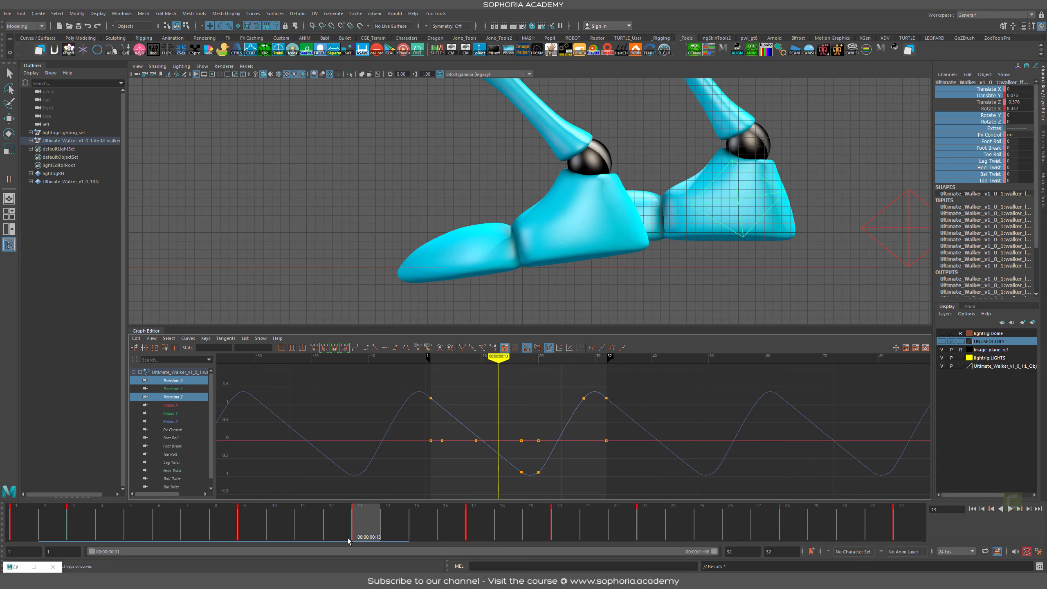
{"action": "mouse_move", "coordinate": [349, 541]}
{"action": "left_mouse_down"}
{"action": "mouse_move", "coordinate": [217, 524]}
{"action": "mouse_move", "coordinate": [359, 531]}
{"action": "left_mouse_up"}
{"action": "right_click", "coordinate": [998, 126]}
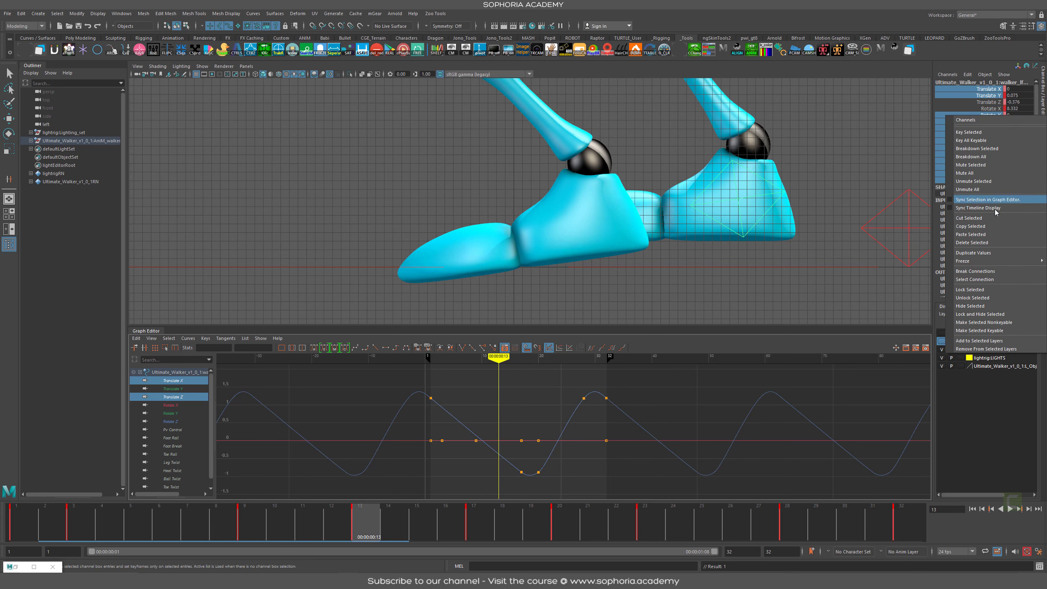
{"action": "left_click", "coordinate": [998, 234]}
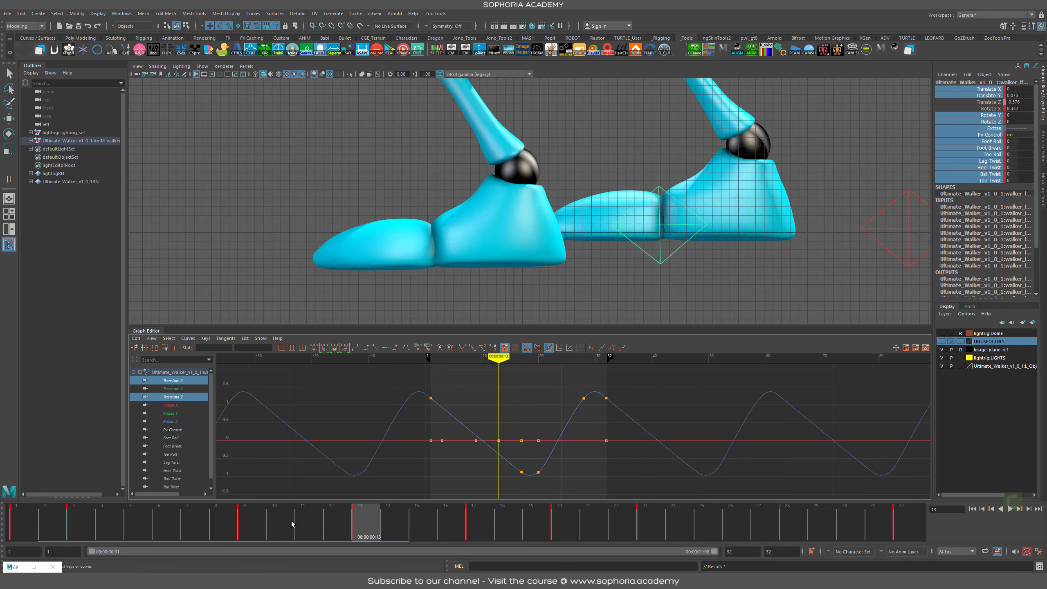
{"action": "left_click", "coordinate": [451, 524]}
{"action": "left_click_drag", "start_coordinate": [451, 521], "coordinate": [372, 513]}
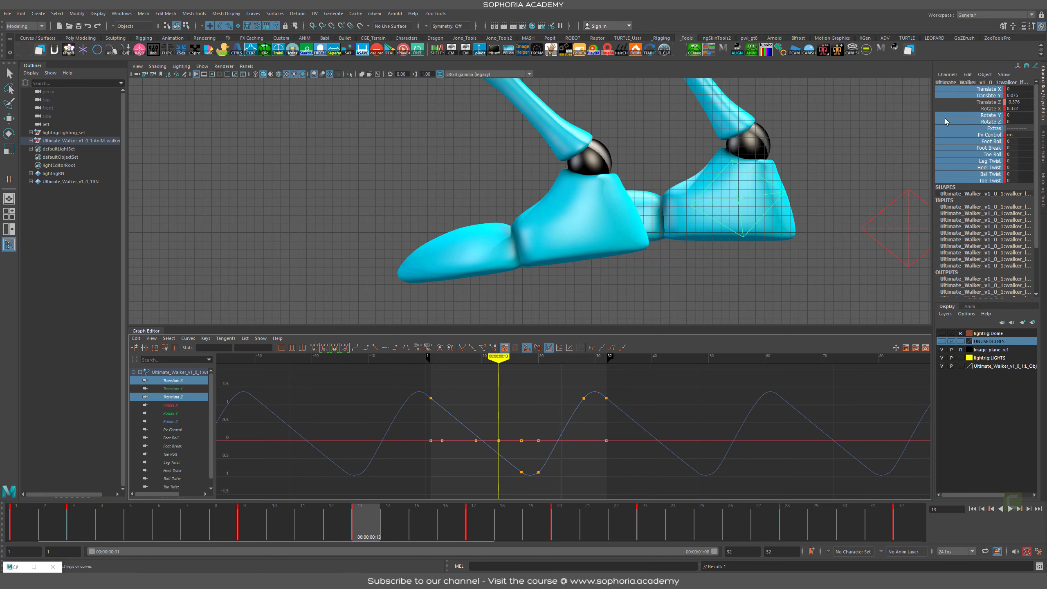
Step: Set the left foot's Toe Roll at frame 13 to about -8.1 and key the foot
{"action": "left_click", "coordinate": [1001, 89]}
{"action": "left_click_drag", "start_coordinate": [274, 529], "coordinate": [355, 531]}
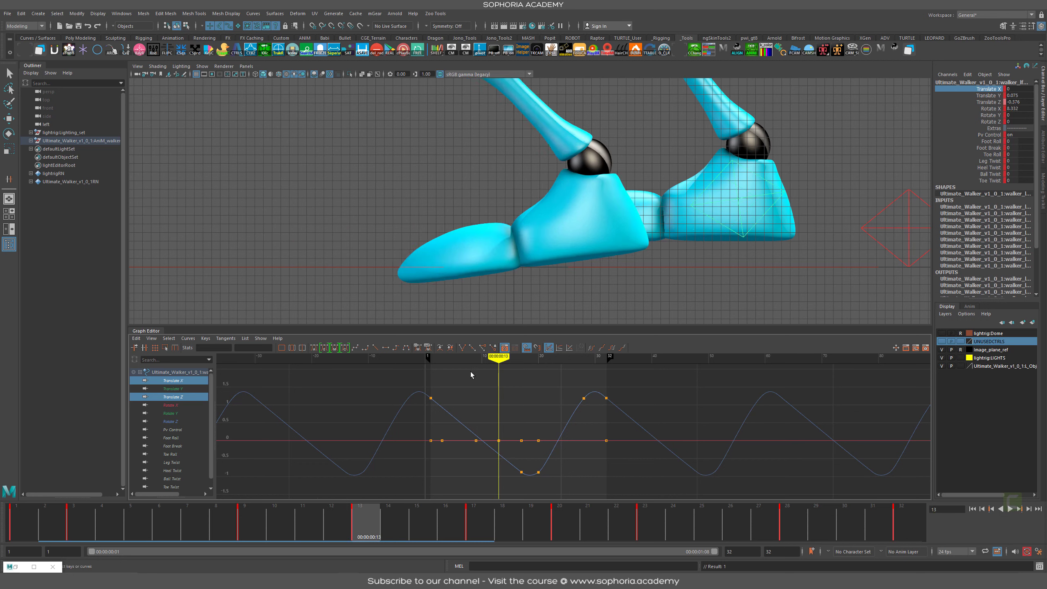
{"action": "left_click", "coordinate": [996, 155]}
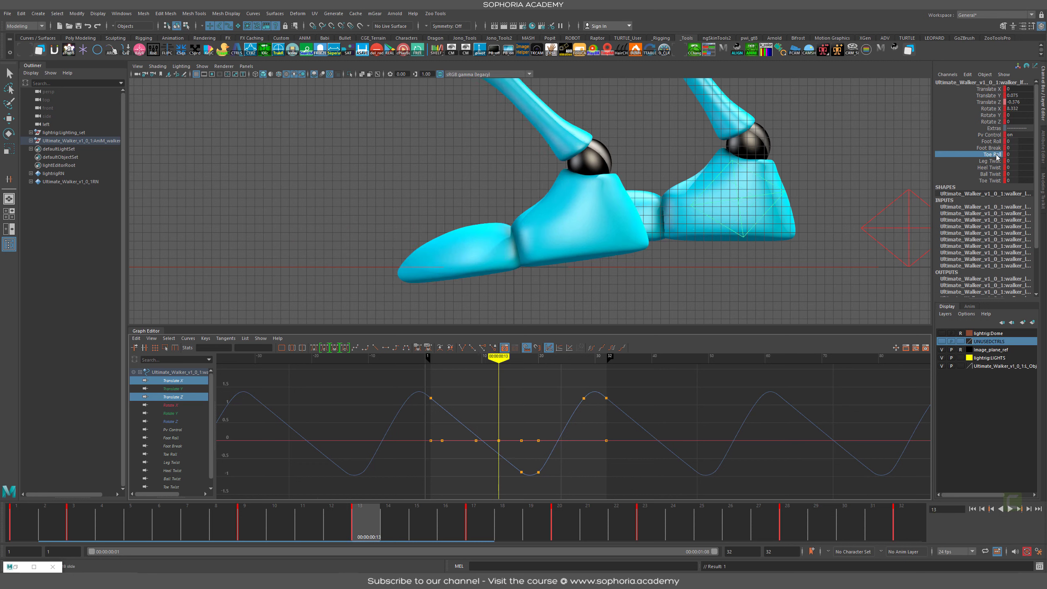
{"action": "middle_click_drag", "start_coordinate": [768, 255], "coordinate": [722, 257]}
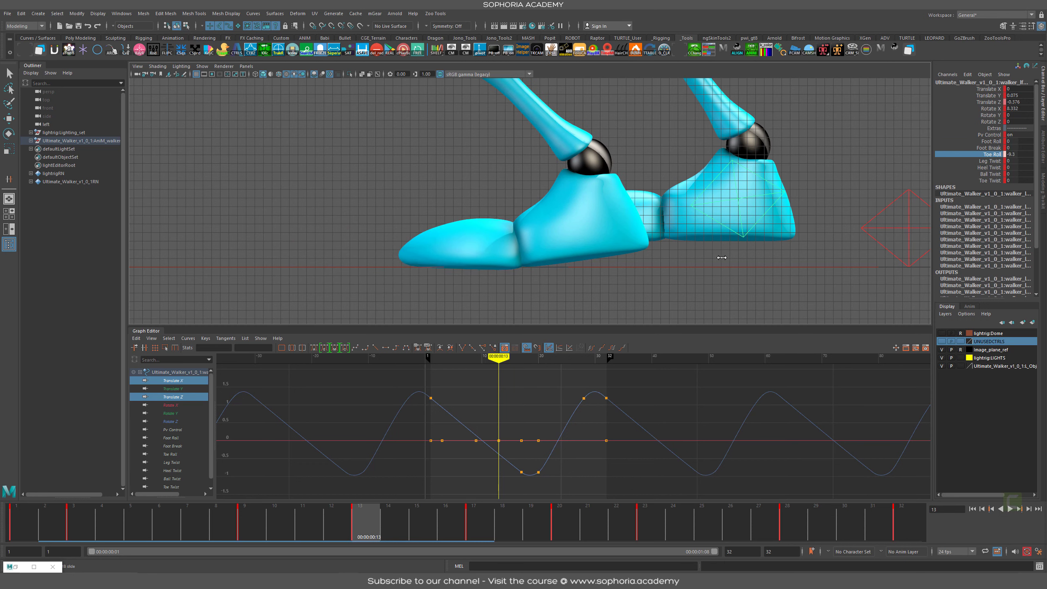
{"action": "key", "text": "s"}
Step: Raise the left foot at frame 13 to a Translate Y of about 0.09 and key it
{"action": "mouse_move", "coordinate": [373, 522]}
{"action": "left_mouse_down"}
{"action": "mouse_move", "coordinate": [245, 528]}
{"action": "mouse_move", "coordinate": [369, 522]}
{"action": "left_mouse_up"}
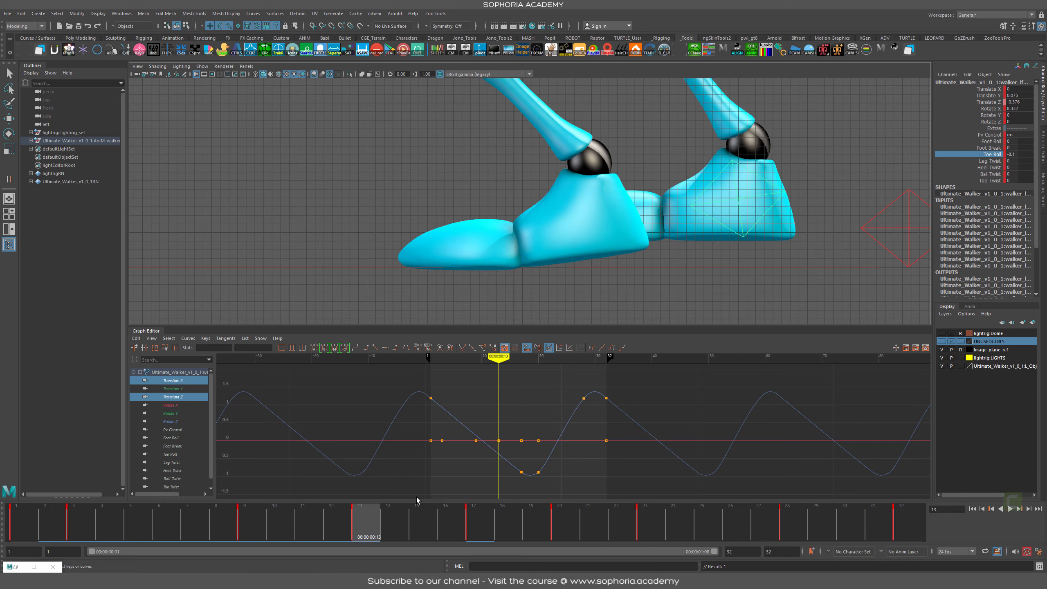
{"action": "key", "text": "w"}
{"action": "key", "text": "alt+v"}
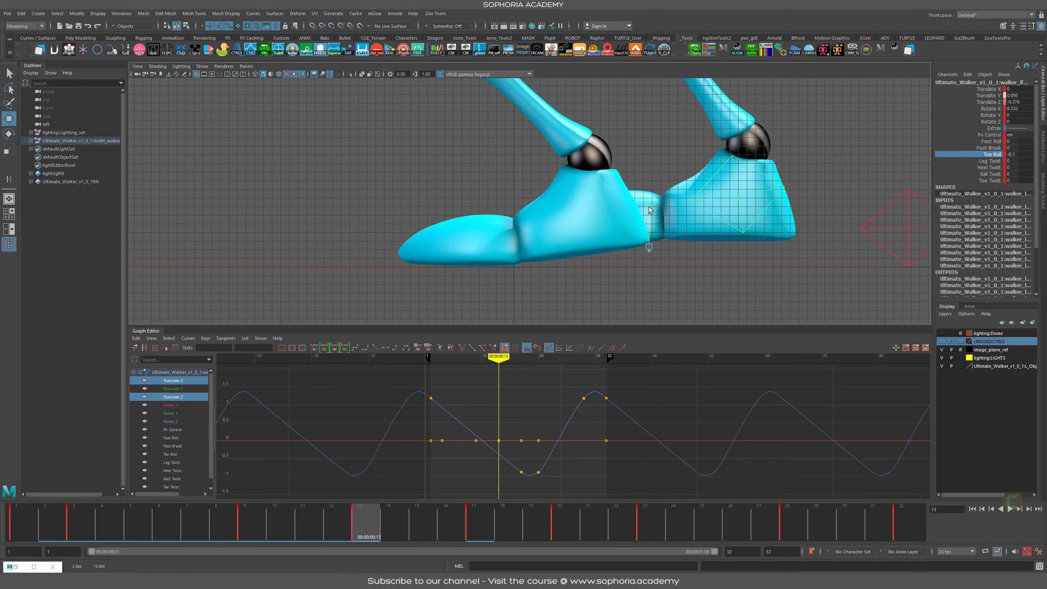
{"action": "left_click_drag", "start_coordinate": [278, 522], "coordinate": [372, 520]}
{"action": "key", "text": "s"}
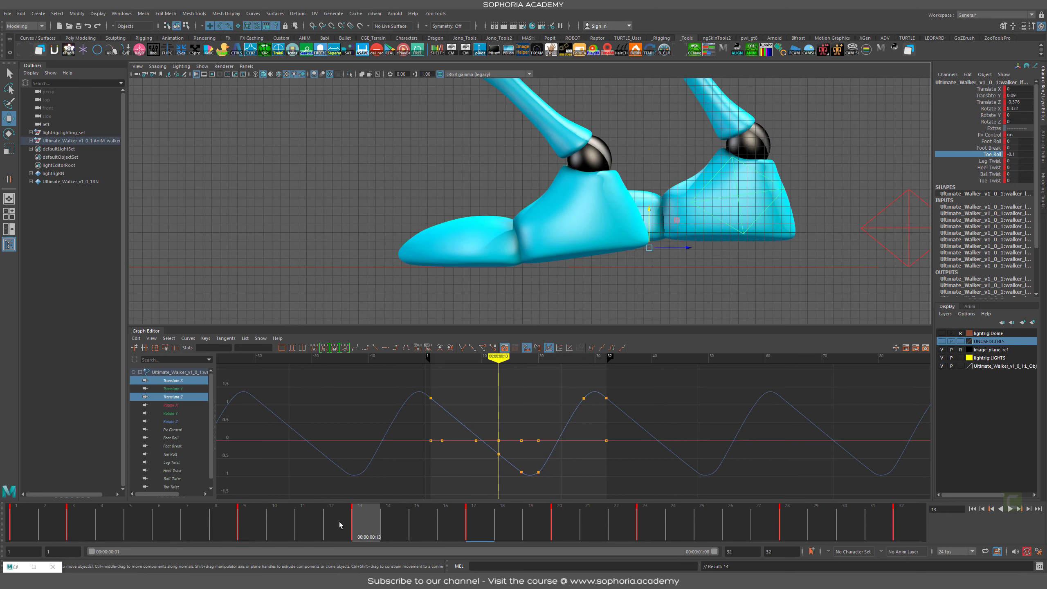
Step: Raise the left foot's Translate Y key at frame 17 to about 0.475 on its curve
{"action": "left_click_drag", "start_coordinate": [256, 523], "coordinate": [476, 526]}
{"action": "left_click", "coordinate": [177, 389]}
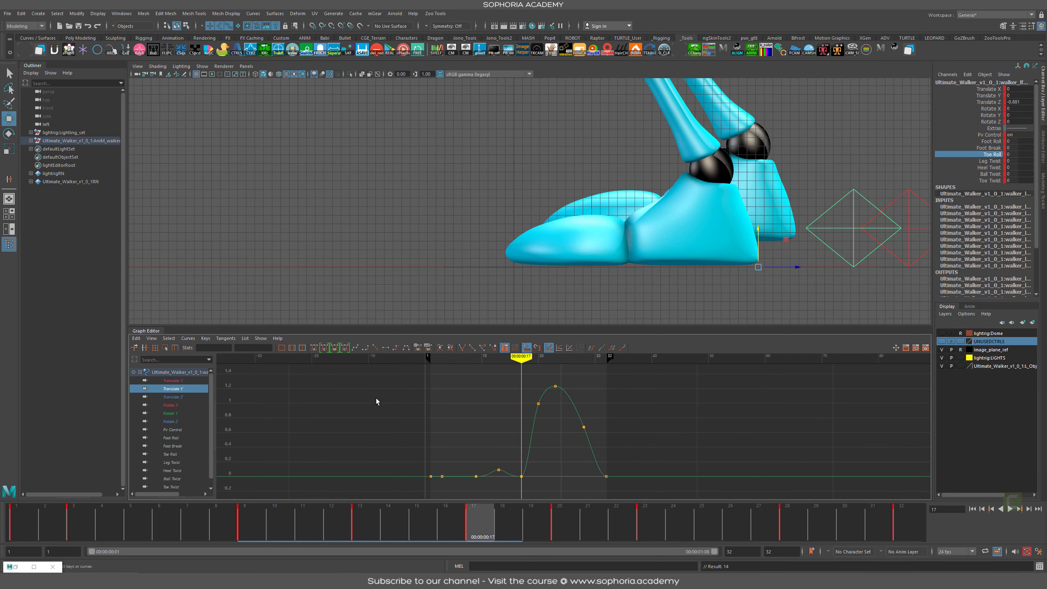
{"action": "left_click_drag", "start_coordinate": [554, 464], "coordinate": [495, 496]}
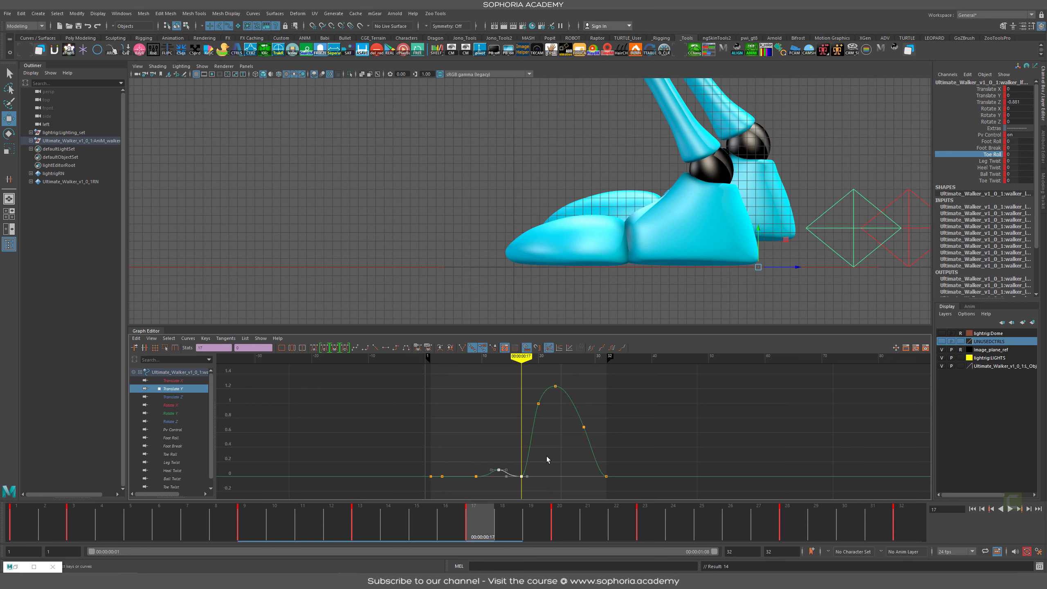
{"action": "middle_click_drag", "start_coordinate": [520, 491], "coordinate": [531, 453], "text": "shift"}
Step: Pitch the left foot steeply toes-down at frame 17 to a Rotate X of about 38.912
{"action": "middle_click_drag", "start_coordinate": [800, 195], "coordinate": [671, 268], "text": "alt"}
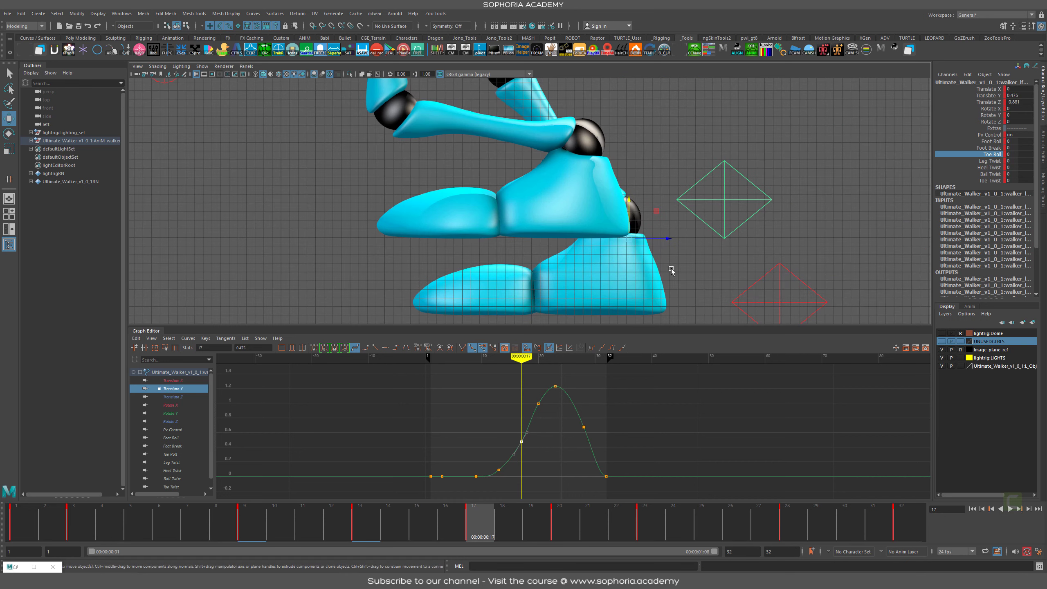
{"action": "right_click_drag", "start_coordinate": [671, 268], "coordinate": [635, 213], "text": "alt"}
{"action": "middle_click_drag", "start_coordinate": [635, 213], "coordinate": [647, 192], "text": "alt"}
{"action": "key", "text": "e"}
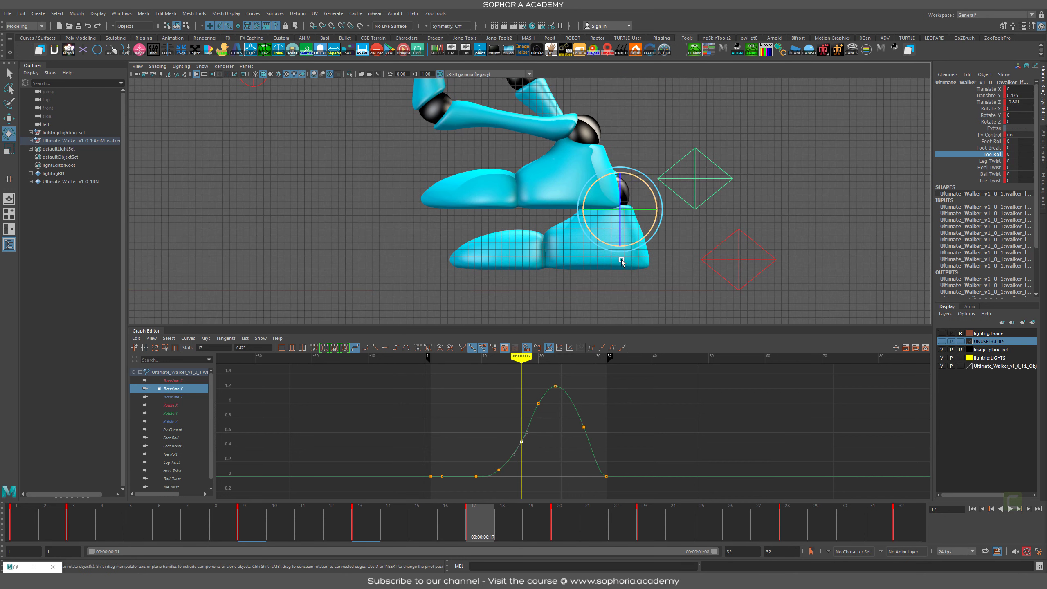
{"action": "left_click_drag", "start_coordinate": [598, 244], "coordinate": [624, 248]}
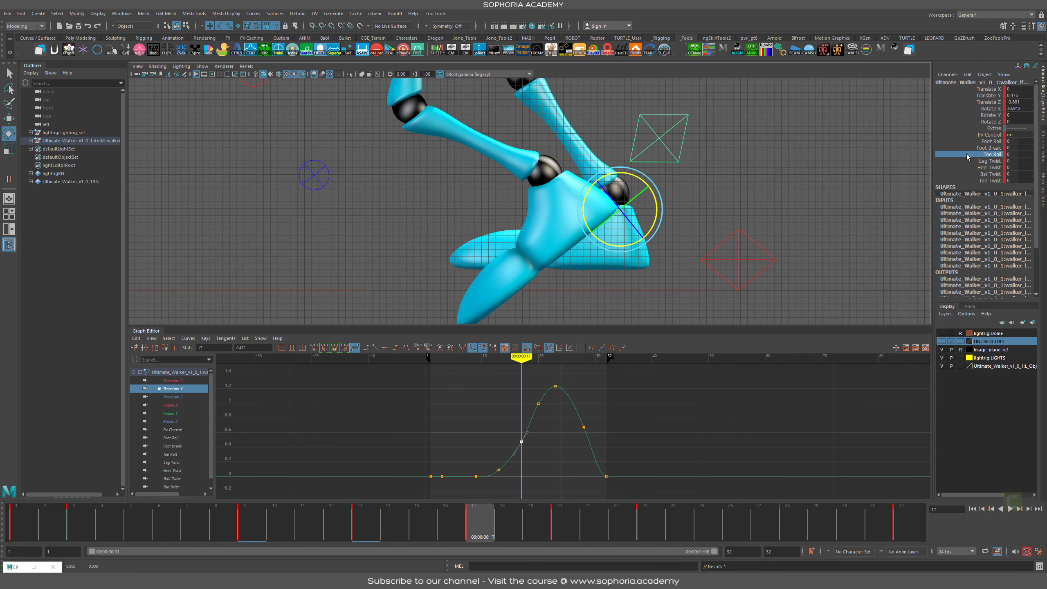
Step: Set the left foot's Toe Roll at frame 17 to about -26.4 and lower its Translate Y to about 0.39
{"action": "middle_click_drag", "start_coordinate": [635, 280], "coordinate": [618, 280]}
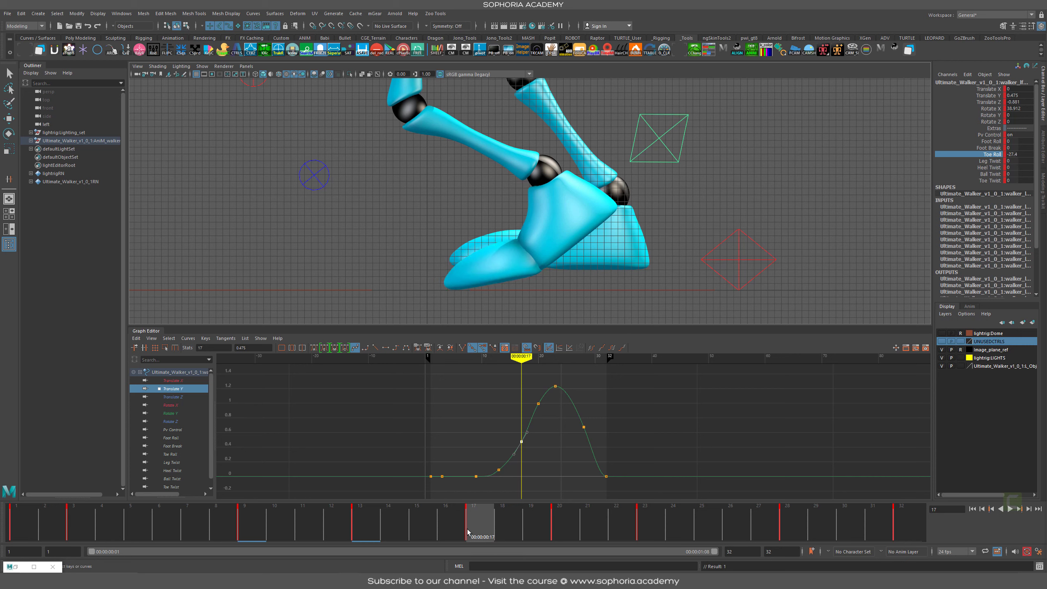
{"action": "mouse_move", "coordinate": [468, 533]}
{"action": "left_mouse_down"}
{"action": "mouse_move", "coordinate": [338, 521]}
{"action": "mouse_move", "coordinate": [473, 523]}
{"action": "left_mouse_up"}
{"action": "middle_click_drag", "start_coordinate": [627, 260], "coordinate": [629, 260]}
{"action": "right_click_drag", "start_coordinate": [741, 194], "coordinate": [741, 193], "text": "alt"}
{"action": "left_click_drag", "start_coordinate": [740, 193], "coordinate": [614, 193], "text": "alt"}
{"action": "key", "text": "w"}
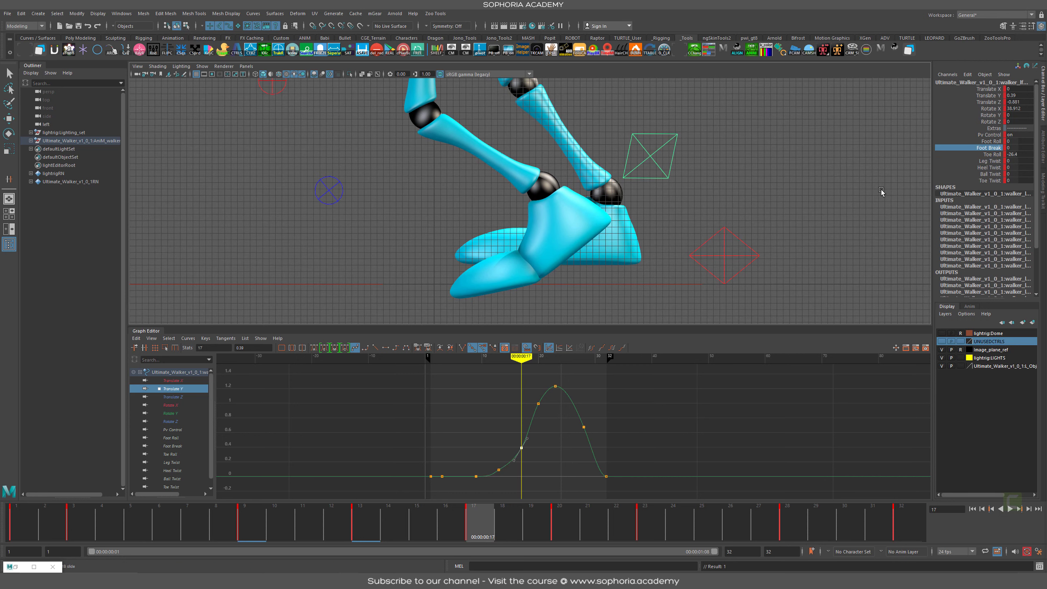
Step: Try adjusting Foot Break at frame 17, undo it, and set the Toe Roll to about -38.5 to flatten the toe along the ground
{"action": "middle_click_drag", "start_coordinate": [882, 192], "coordinate": [741, 230]}
{"action": "key", "text": "ctrl+z"}
{"action": "left_click", "coordinate": [992, 154]}
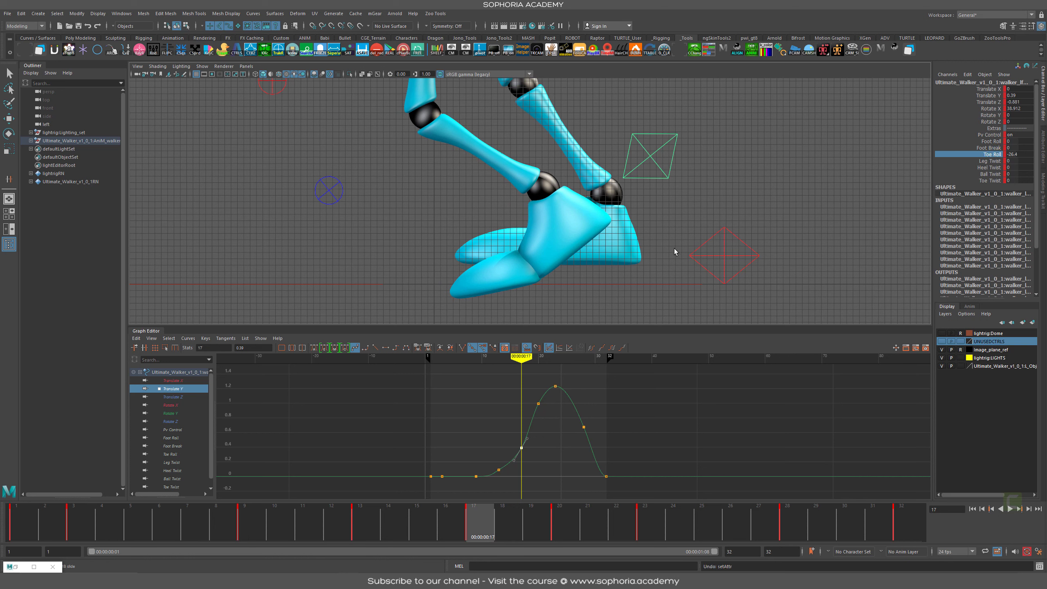
{"action": "middle_click_drag", "start_coordinate": [618, 238], "coordinate": [624, 236]}
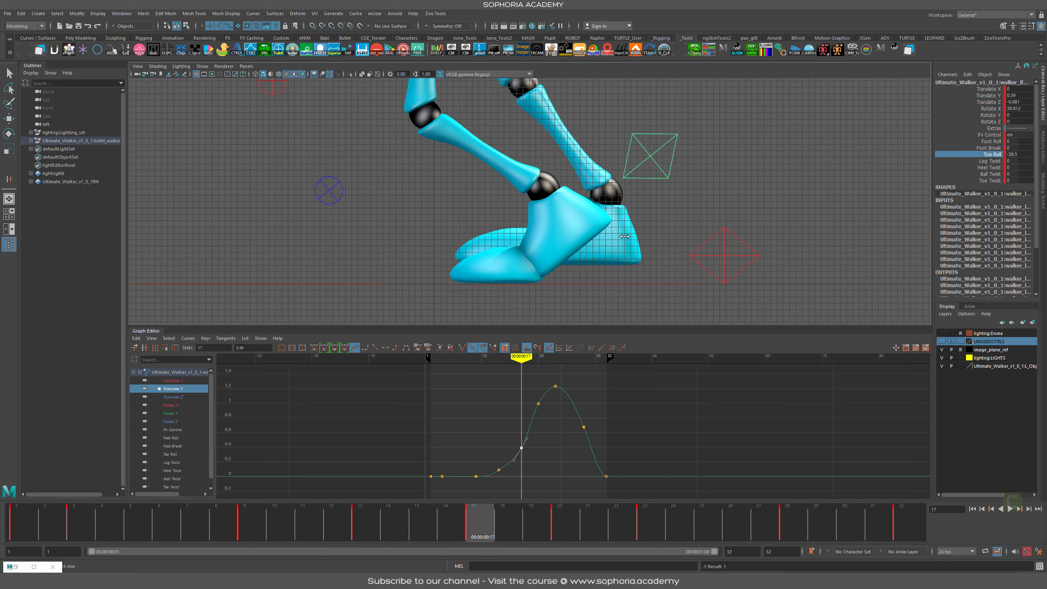
Step: Try shifting the left foot's Toe Roll key from frame 13 to frame 14, check the pose around frame 15, and undo the shift
{"action": "left_click_drag", "start_coordinate": [474, 521], "coordinate": [425, 517]}
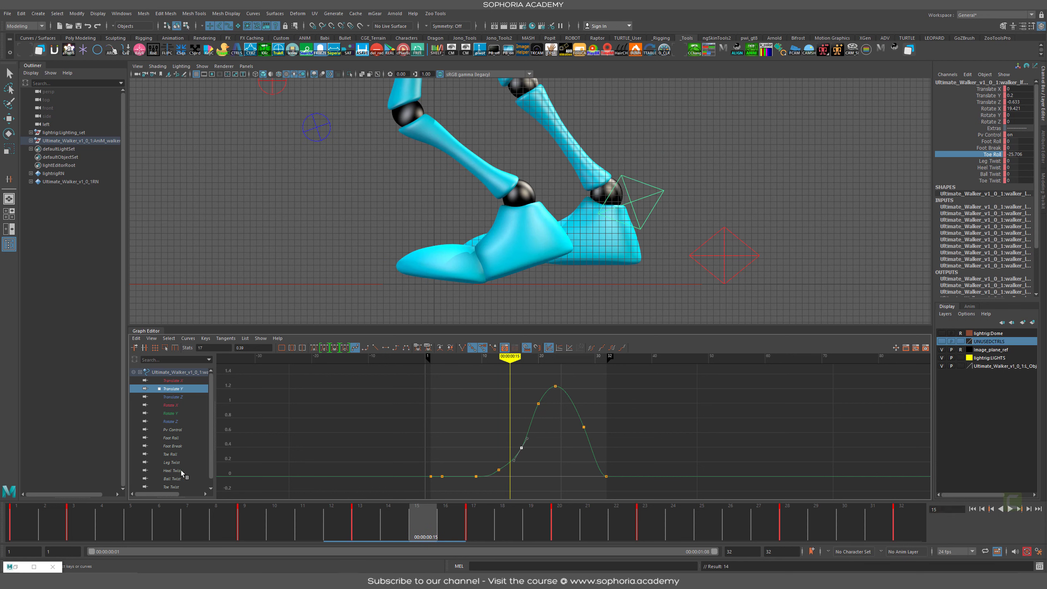
{"action": "left_click", "coordinate": [178, 454]}
{"action": "right_click_drag", "start_coordinate": [556, 427], "coordinate": [543, 453], "text": "alt"}
{"action": "left_click_drag", "start_coordinate": [478, 446], "coordinate": [450, 476]}
{"action": "left_click_drag", "start_coordinate": [452, 413], "coordinate": [397, 441]}
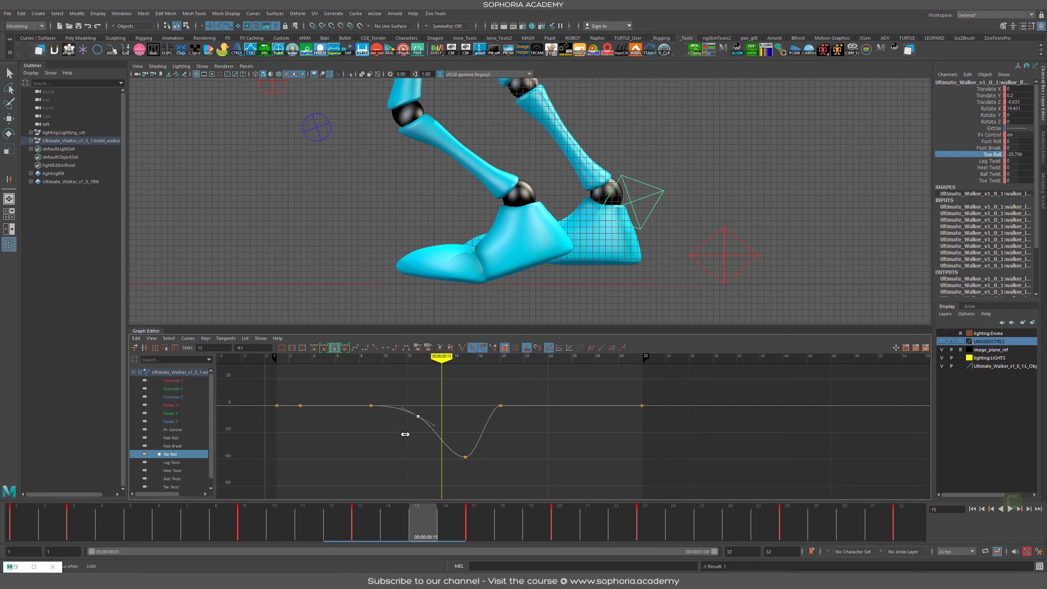
{"action": "middle_click_drag", "start_coordinate": [404, 433], "coordinate": [414, 434], "text": "shift"}
{"action": "left_click_drag", "start_coordinate": [363, 536], "coordinate": [434, 533]}
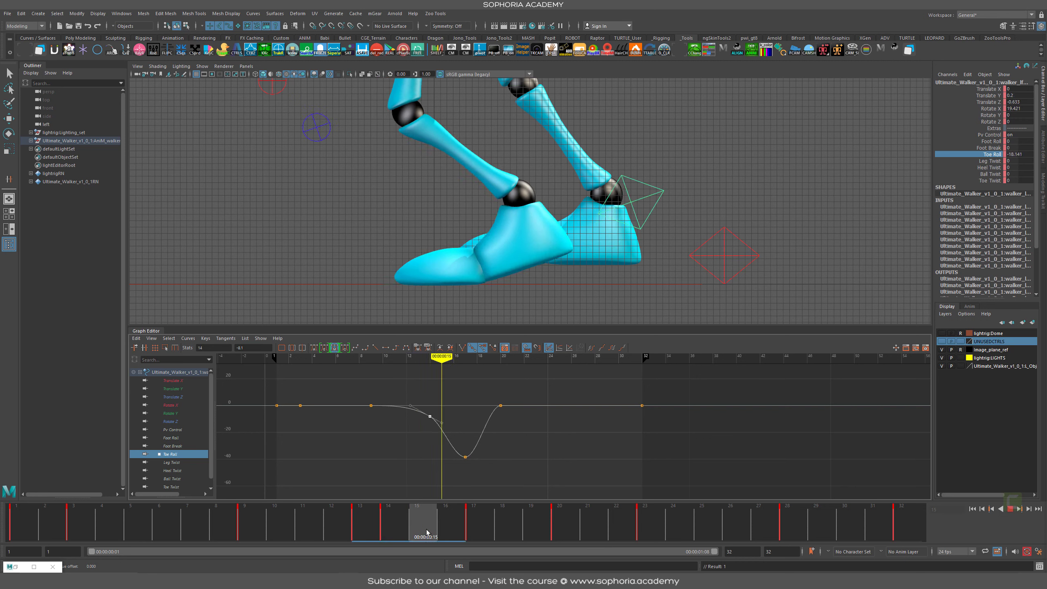
{"action": "key", "text": "ctrl+z"}
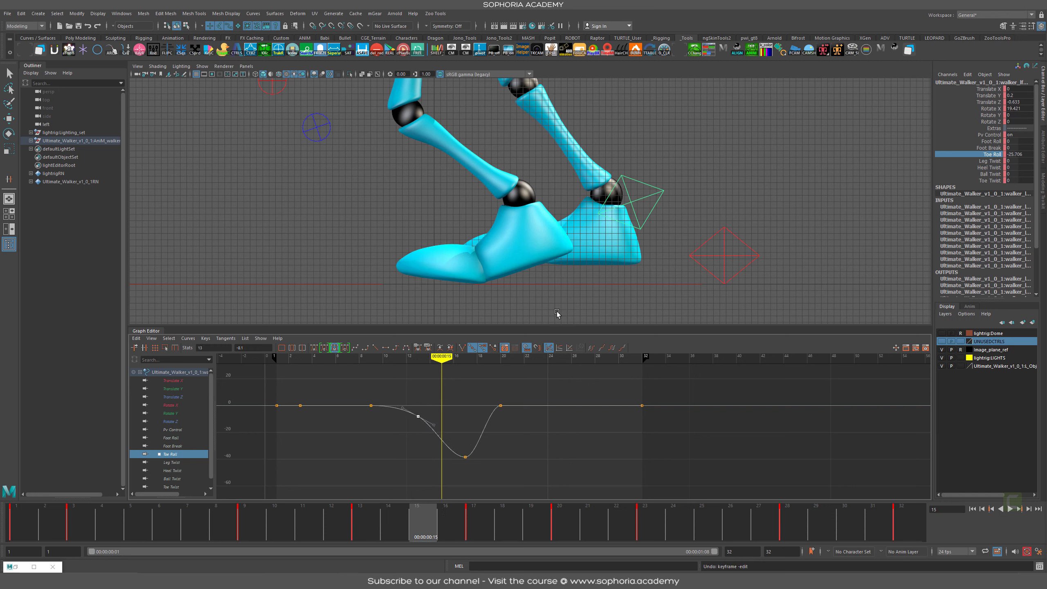
Step: Raise the left foot's Rotate X key at frame 17 to about 48.3 and check the rotation through frames 13 to 15
{"action": "key", "text": "e"}
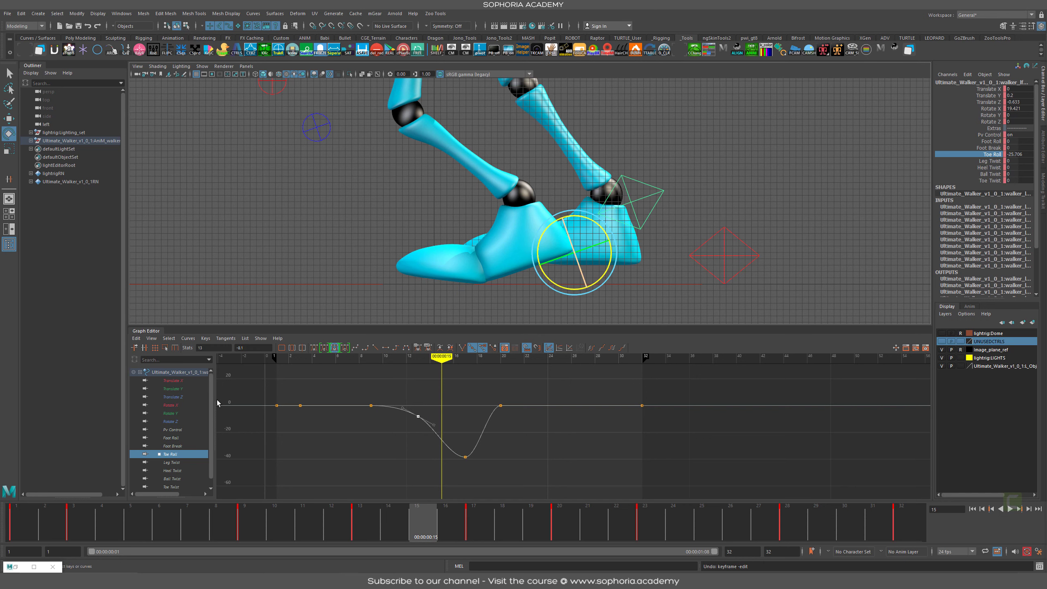
{"action": "left_click", "coordinate": [182, 405]}
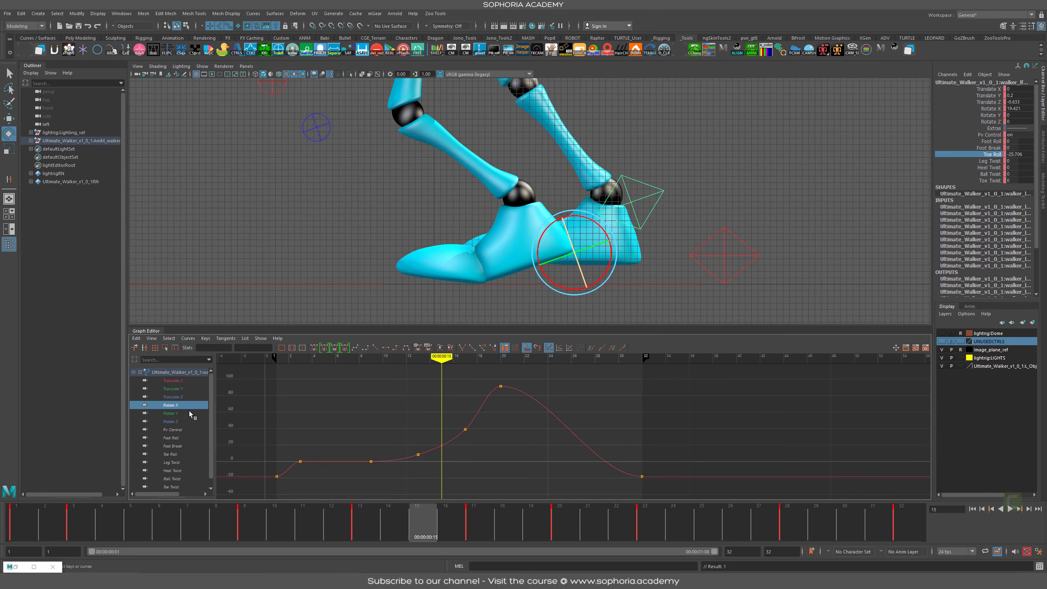
{"action": "left_click", "coordinate": [177, 422], "text": "shift"}
{"action": "left_click_drag", "start_coordinate": [438, 423], "coordinate": [486, 446]}
{"action": "middle_click_drag", "start_coordinate": [481, 441], "coordinate": [484, 435]}
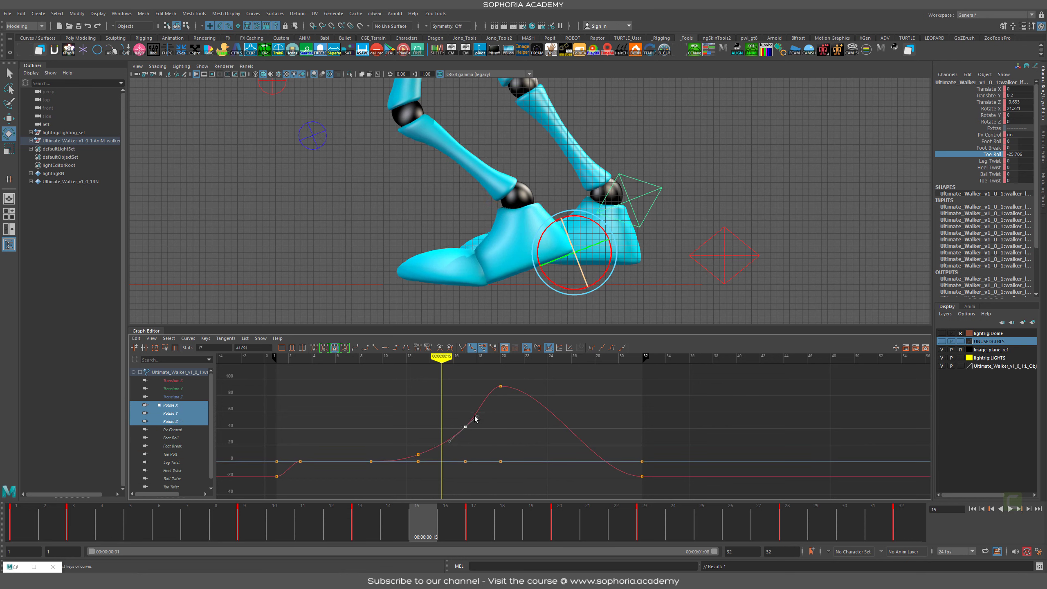
{"action": "left_click_drag", "start_coordinate": [366, 526], "coordinate": [425, 528]}
{"action": "middle_click_drag", "start_coordinate": [480, 444], "coordinate": [479, 422]}
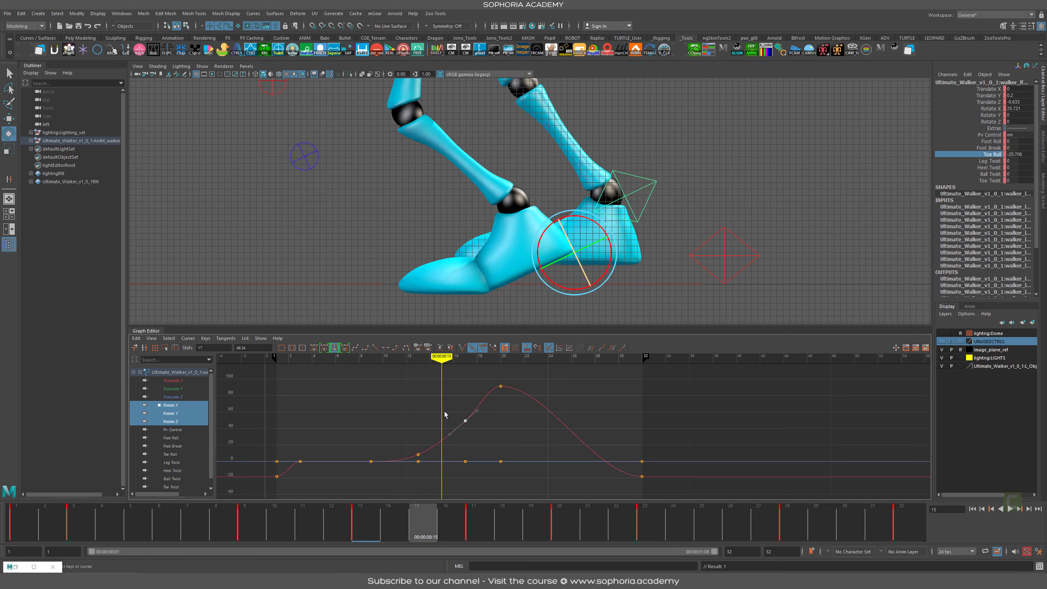
Step: Show the left foot's Translate Y and Rotate X curves together in normalized view
{"action": "left_click", "coordinate": [196, 389], "text": "ctrl"}
{"action": "left_click", "coordinate": [201, 389]}
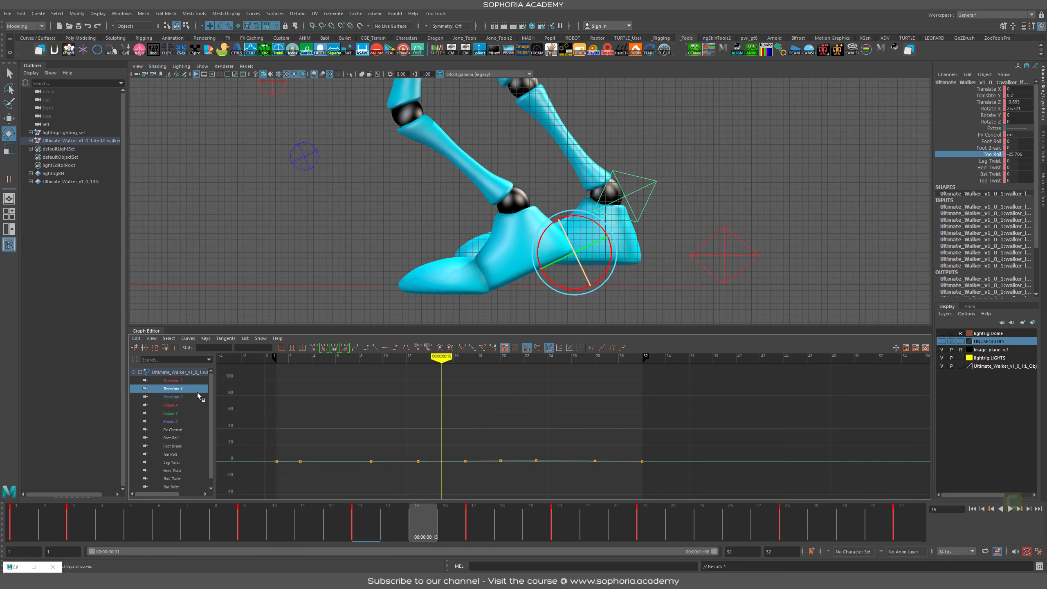
{"action": "left_click", "coordinate": [198, 405], "text": "ctrl"}
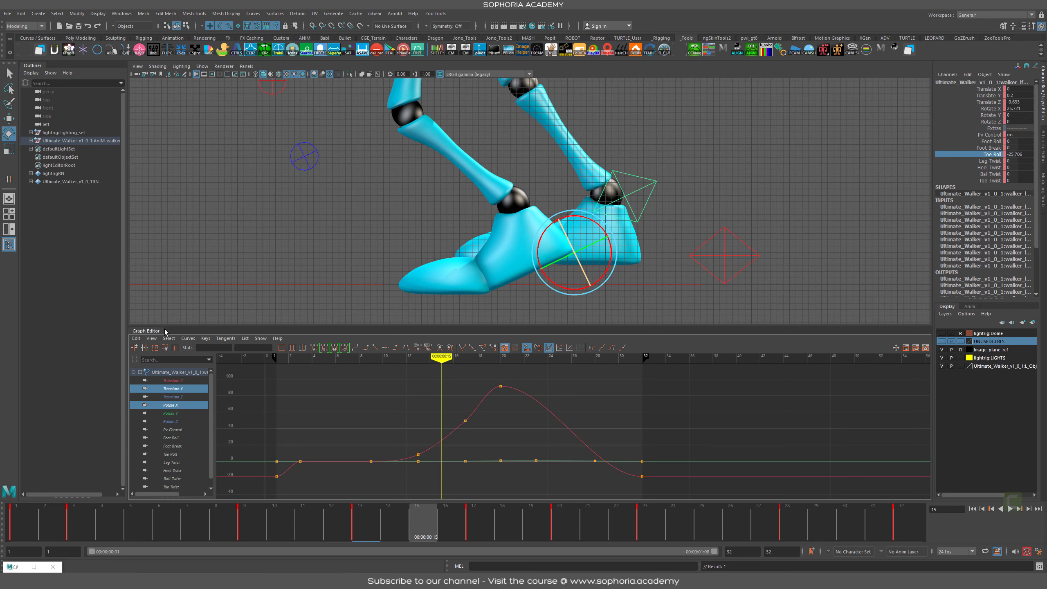
{"action": "left_click", "coordinate": [151, 338]}
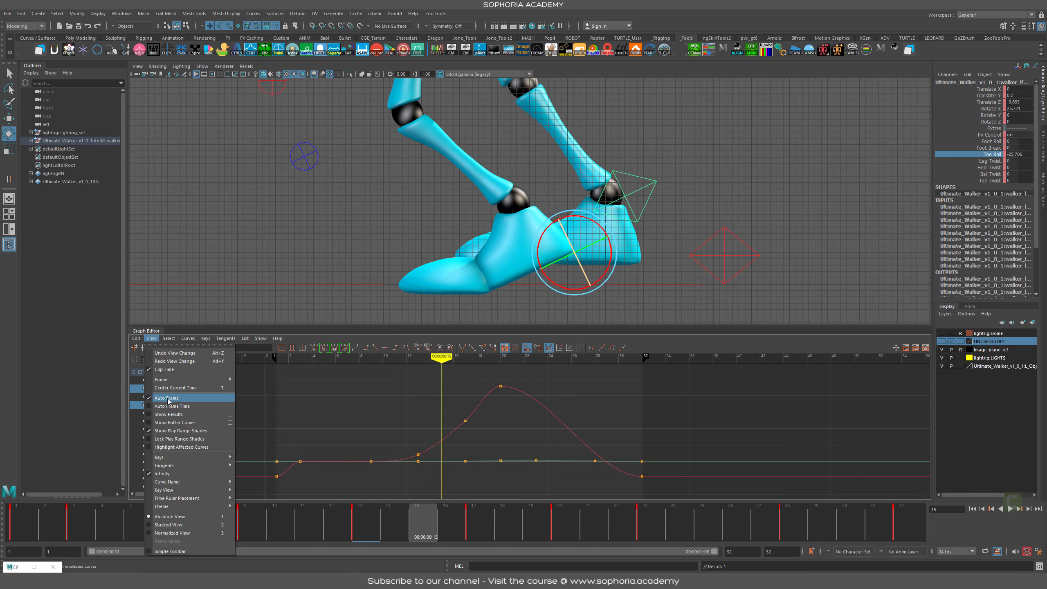
{"action": "left_click", "coordinate": [173, 533]}
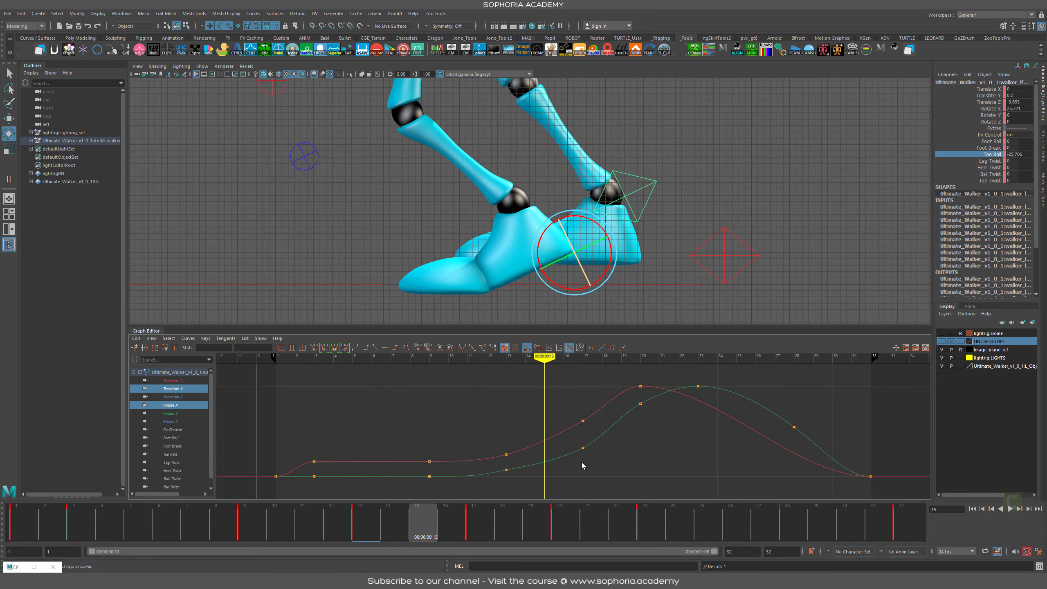
Step: Refine the left foot's frame 17 keys to a Translate Y of about 0.463 and a Rotate X of about 47.85
{"action": "left_click_drag", "start_coordinate": [585, 456], "coordinate": [586, 465]}
{"action": "middle_click_drag", "start_coordinate": [585, 465], "coordinate": [581, 469], "text": "shift"}
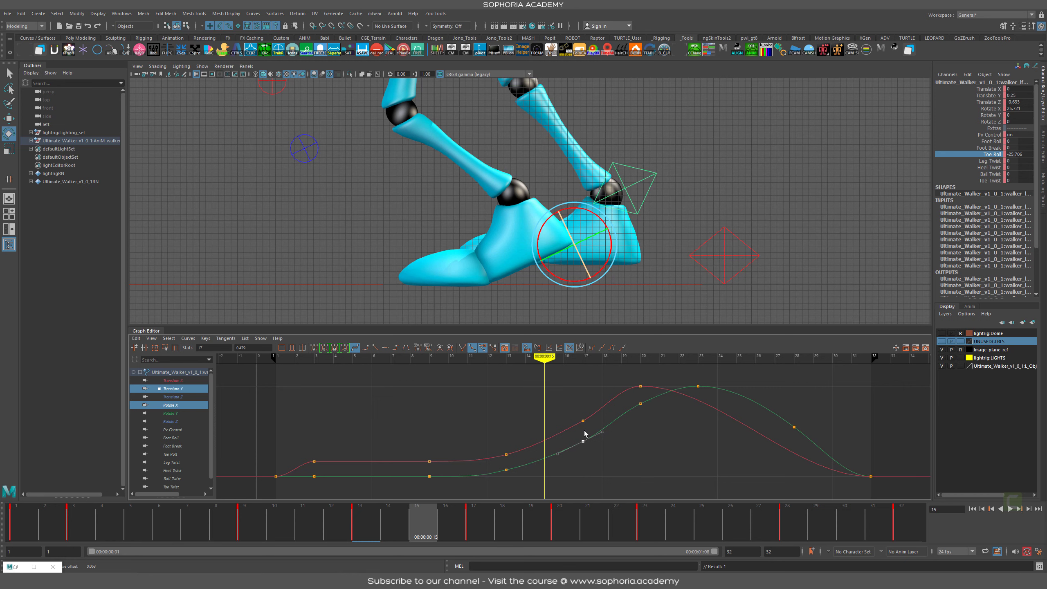
{"action": "mouse_move", "coordinate": [372, 526]}
{"action": "left_mouse_down"}
{"action": "mouse_move", "coordinate": [458, 528]}
{"action": "mouse_move", "coordinate": [255, 535]}
{"action": "mouse_move", "coordinate": [563, 539]}
{"action": "mouse_move", "coordinate": [476, 541]}
{"action": "left_mouse_up"}
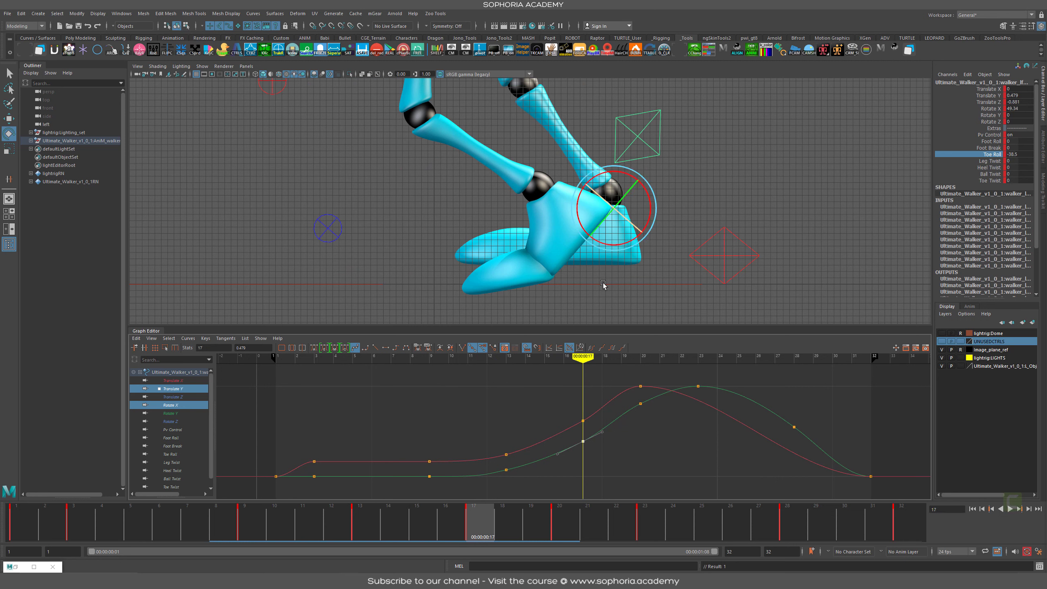
{"action": "left_click_drag", "start_coordinate": [571, 399], "coordinate": [598, 475]}
{"action": "mouse_move", "coordinate": [590, 458]}
{"action": "middle_mouse_down", "text": "shift"}
{"action": "mouse_move", "coordinate": [589, 438]}
{"action": "mouse_move", "coordinate": [587, 461]}
{"action": "middle_mouse_up", "text": "shift"}
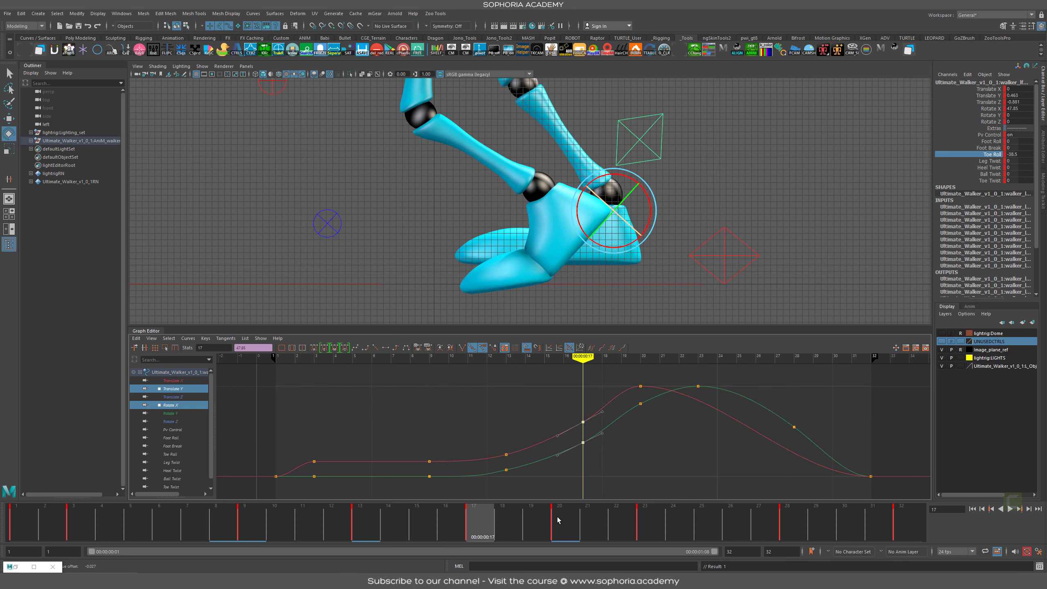
Step: Raise the left foot's Translate Y at frame 20 to about 1.111 and set its Toe Roll there to about -24.6
{"action": "left_click", "coordinate": [562, 521]}
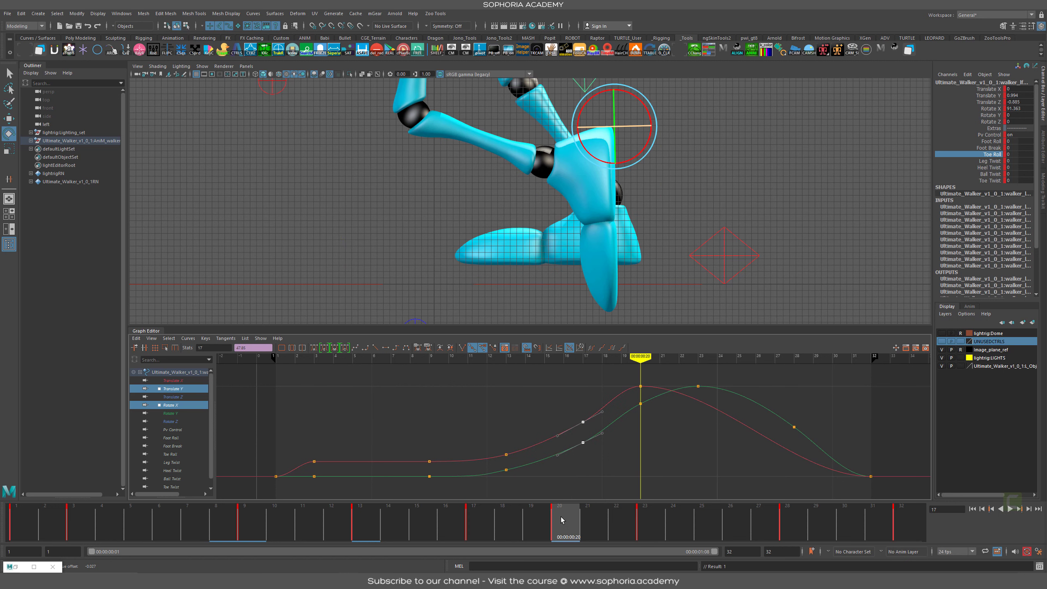
{"action": "left_click", "coordinate": [640, 403]}
{"action": "mouse_move", "coordinate": [659, 445]}
{"action": "middle_mouse_down", "text": "shift"}
{"action": "mouse_move", "coordinate": [653, 414]}
{"action": "mouse_move", "coordinate": [655, 430]}
{"action": "middle_mouse_up", "text": "shift"}
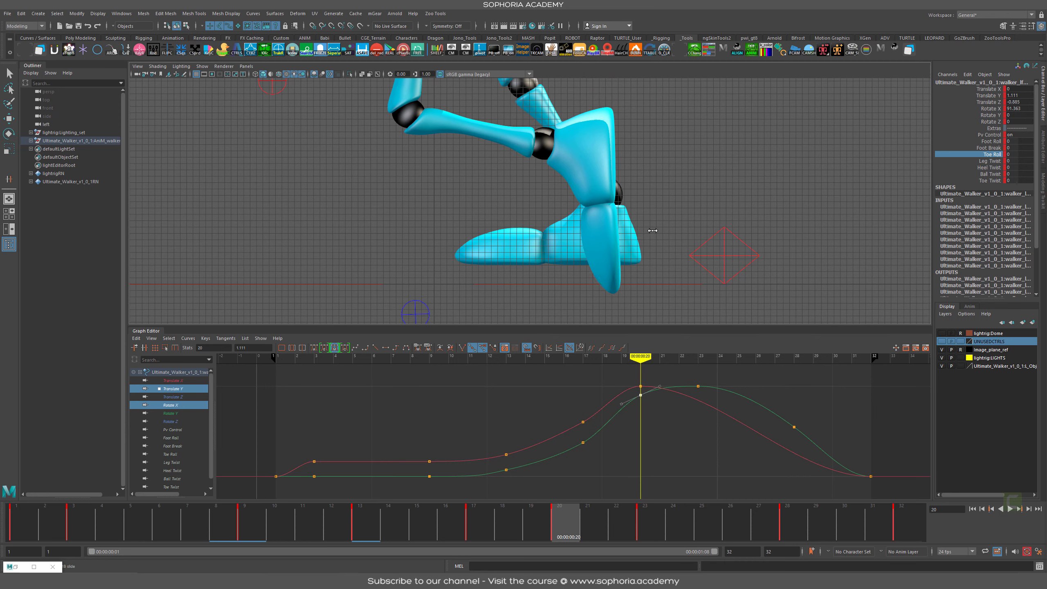
{"action": "middle_click_drag", "start_coordinate": [597, 215], "coordinate": [494, 215]}
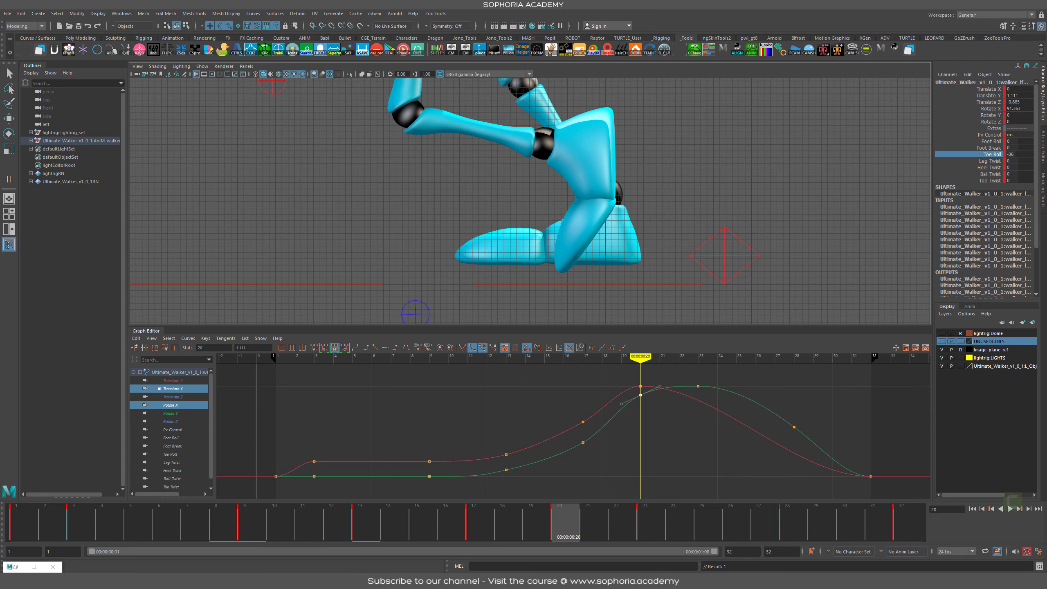
{"action": "left_click_drag", "start_coordinate": [488, 524], "coordinate": [562, 524]}
{"action": "middle_click_drag", "start_coordinate": [745, 210], "coordinate": [791, 212]}
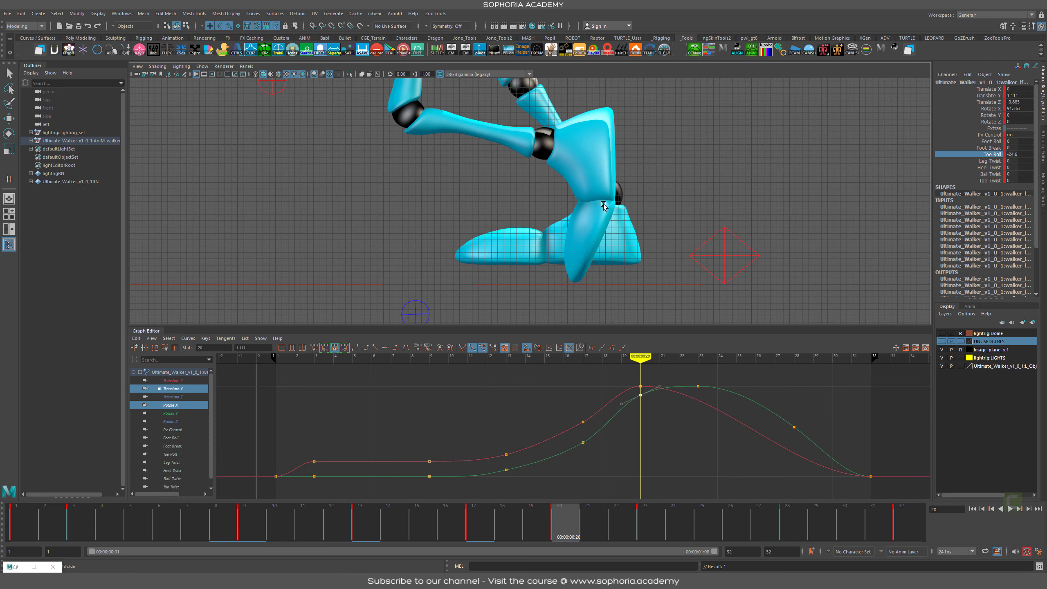
Step: Set the left foot's Toe Roll at frame 23 to about 42.8 and check the motion from frame 19 to 23
{"action": "left_click_drag", "start_coordinate": [486, 527], "coordinate": [651, 530]}
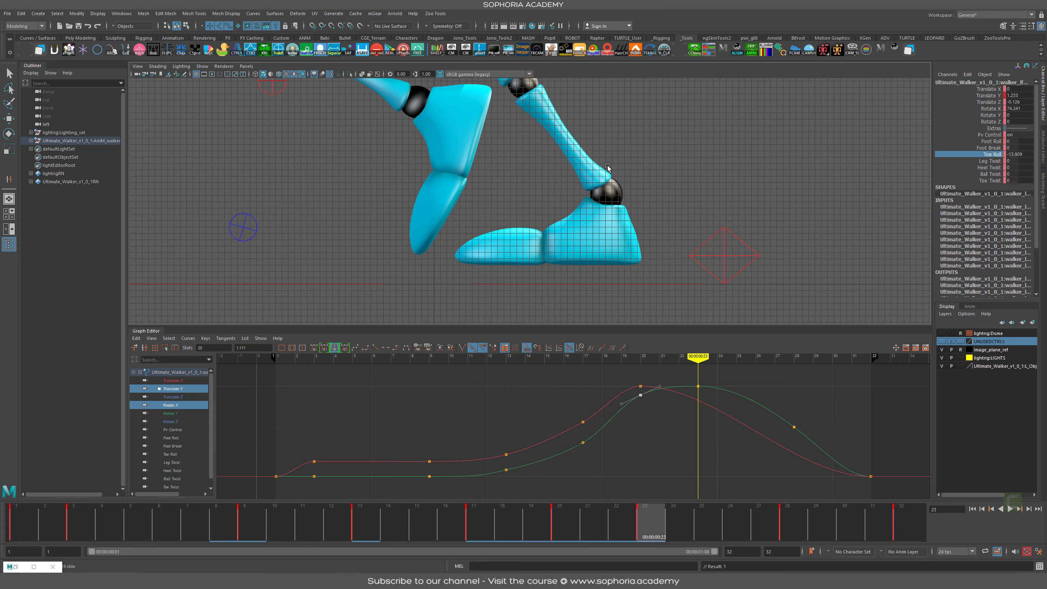
{"action": "scroll", "coordinate": [608, 166], "scroll_direction": "down", "scroll_amount": 3}
{"action": "middle_click_drag", "start_coordinate": [808, 167], "coordinate": [868, 203]}
{"action": "scroll", "coordinate": [554, 157], "scroll_direction": "down", "scroll_amount": 4}
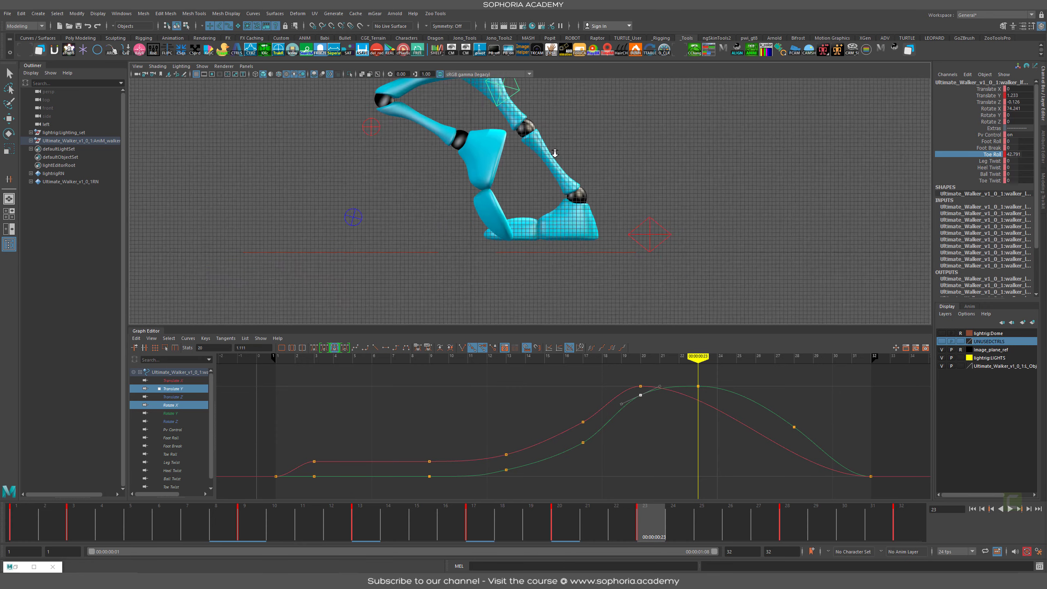
{"action": "middle_click_drag", "start_coordinate": [606, 158], "coordinate": [593, 202], "text": "alt"}
{"action": "left_click_drag", "start_coordinate": [534, 528], "coordinate": [659, 540]}
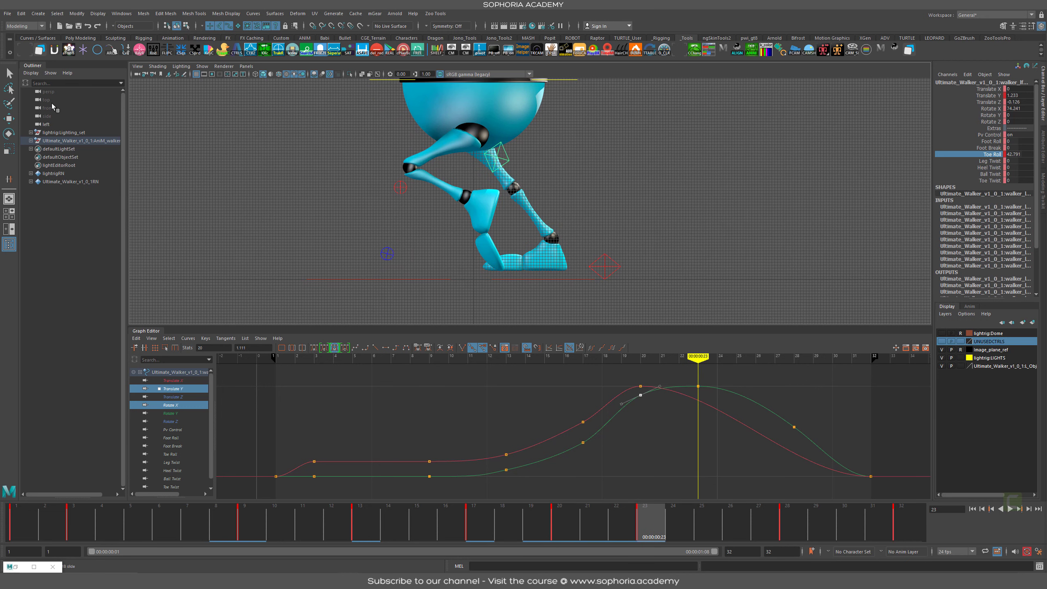
Step: Display the left foot's Translate Z curve across its cycles and set the Toe Roll at frame 28 to about 28
{"action": "left_click", "coordinate": [173, 397]}
{"action": "scroll", "coordinate": [640, 411], "scroll_direction": "down", "scroll_amount": 5}
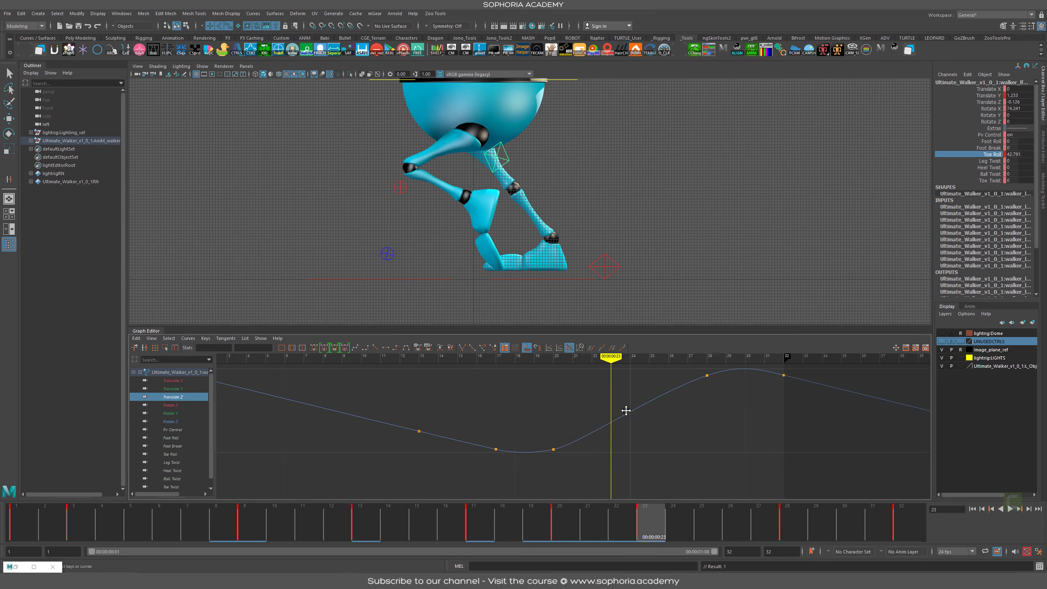
{"action": "scroll", "coordinate": [630, 414], "scroll_direction": "up", "scroll_amount": 2}
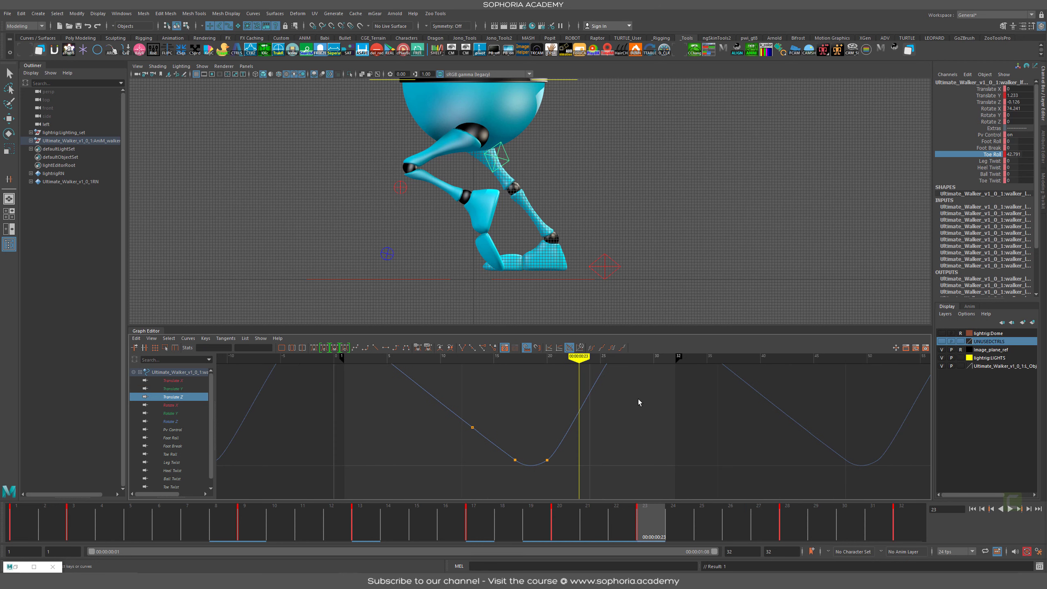
{"action": "right_click_drag", "start_coordinate": [639, 403], "coordinate": [607, 431], "text": "alt+shift"}
{"action": "right_click_drag", "start_coordinate": [542, 487], "coordinate": [495, 489], "text": "alt+shift"}
{"action": "left_click_drag", "start_coordinate": [629, 535], "coordinate": [783, 519]}
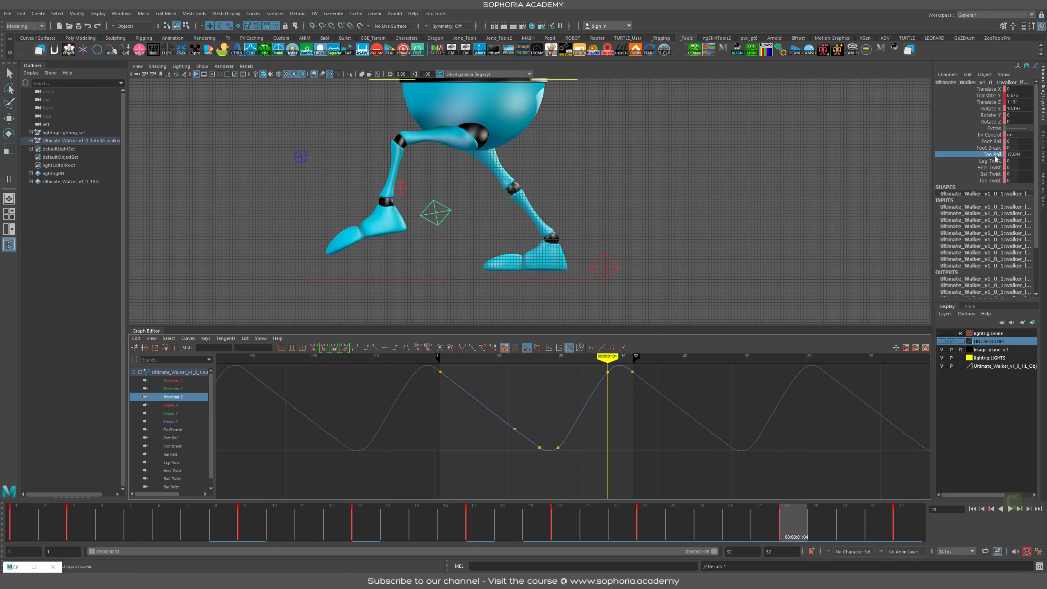
{"action": "middle_click_drag", "start_coordinate": [640, 168], "coordinate": [681, 168]}
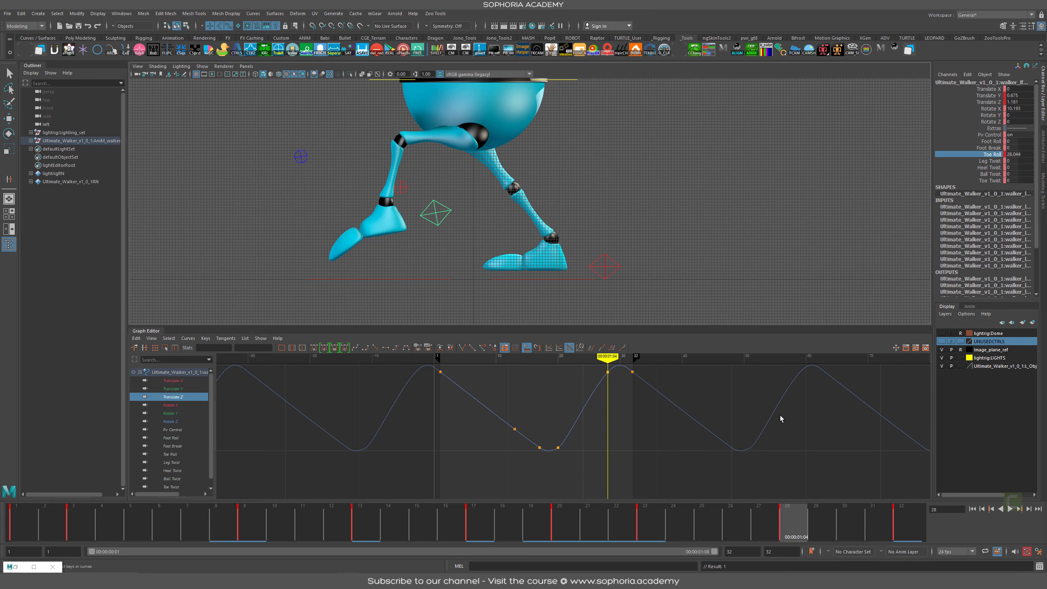
Step: Lift the left foot's toe at frame 32 with a Toe Roll of about -52.5 and review the cycle from frame 1
{"action": "key", "text": "alt+v"}
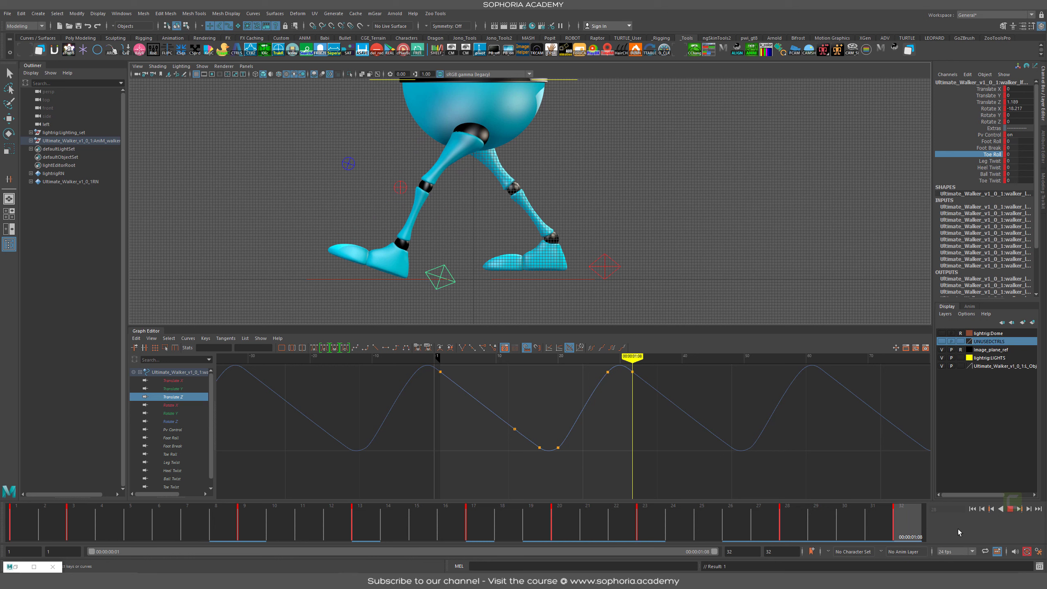
{"action": "middle_click_drag", "start_coordinate": [785, 191], "coordinate": [559, 207]}
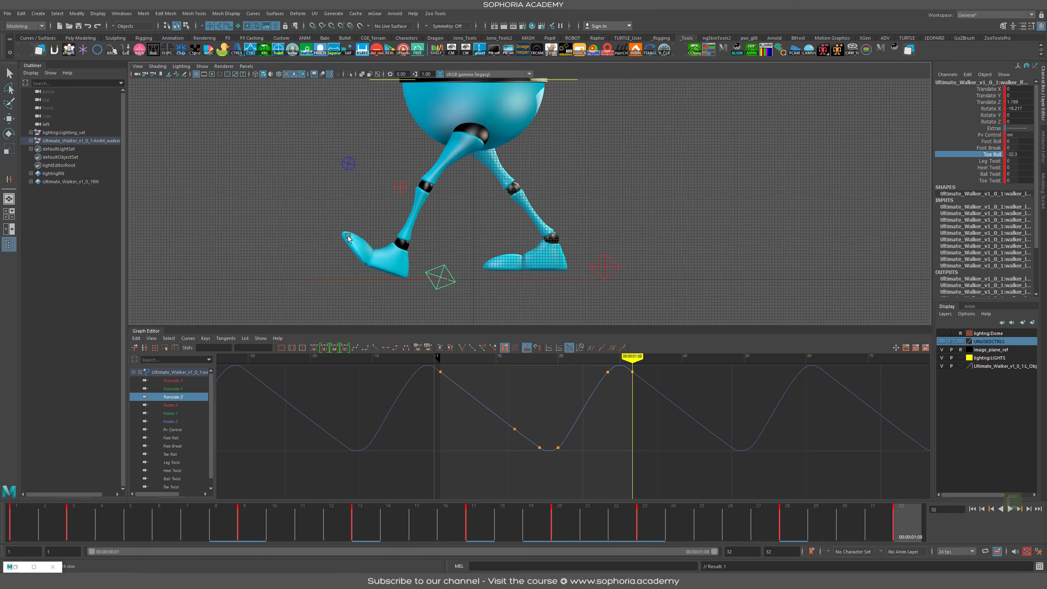
{"action": "left_click_drag", "start_coordinate": [905, 524], "coordinate": [20, 524]}
{"action": "key", "text": "alt+v"}
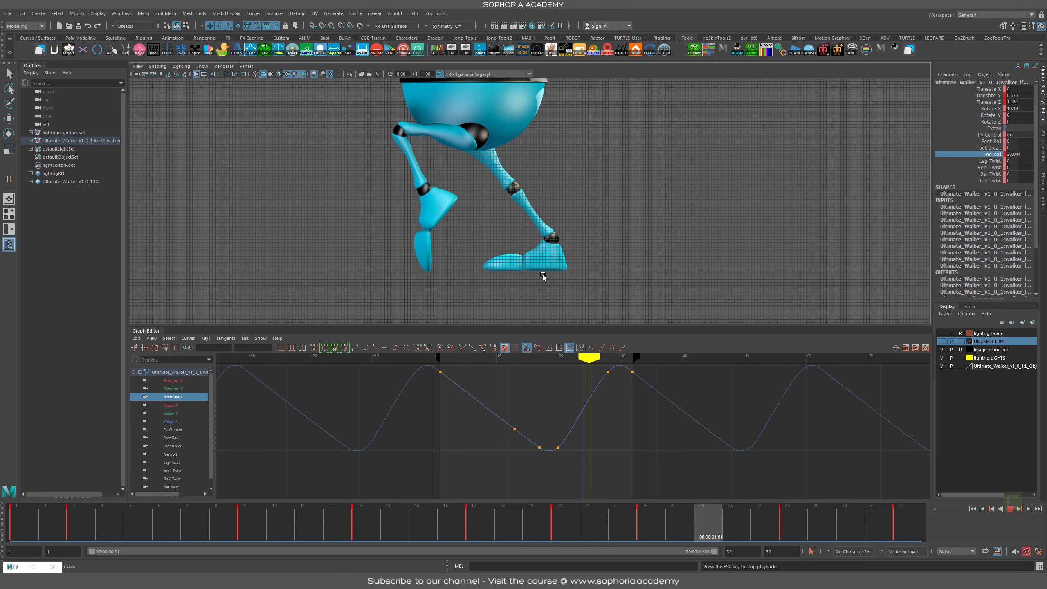
{"action": "left_click", "coordinate": [101, 529]}
{"action": "mouse_move", "coordinate": [100, 528]}
{"action": "left_mouse_down"}
{"action": "mouse_move", "coordinate": [17, 528]}
{"action": "mouse_move", "coordinate": [100, 529]}
{"action": "mouse_move", "coordinate": [46, 528]}
{"action": "mouse_move", "coordinate": [81, 529]}
{"action": "left_mouse_up"}
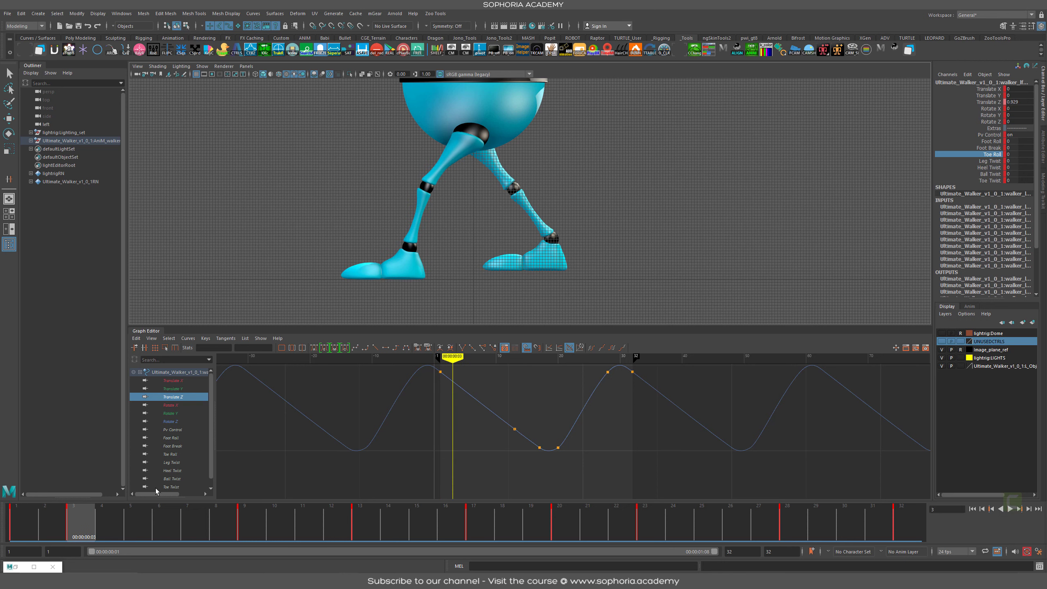
Step: Play the cycle, then lower the left foot's Translate Z keys at frames 13, 17 and 20, taking frame 17 to about -1.316
{"action": "middle_click_drag", "start_coordinate": [490, 371], "coordinate": [541, 414], "text": "alt"}
{"action": "left_click_drag", "start_coordinate": [503, 411], "coordinate": [467, 446]}
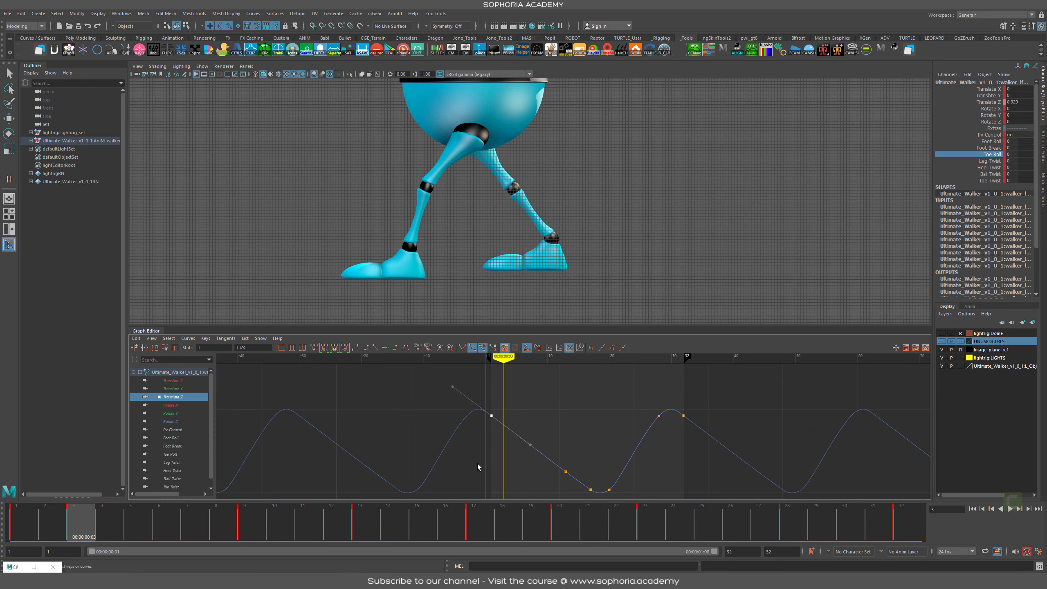
{"action": "key", "text": "alt+v"}
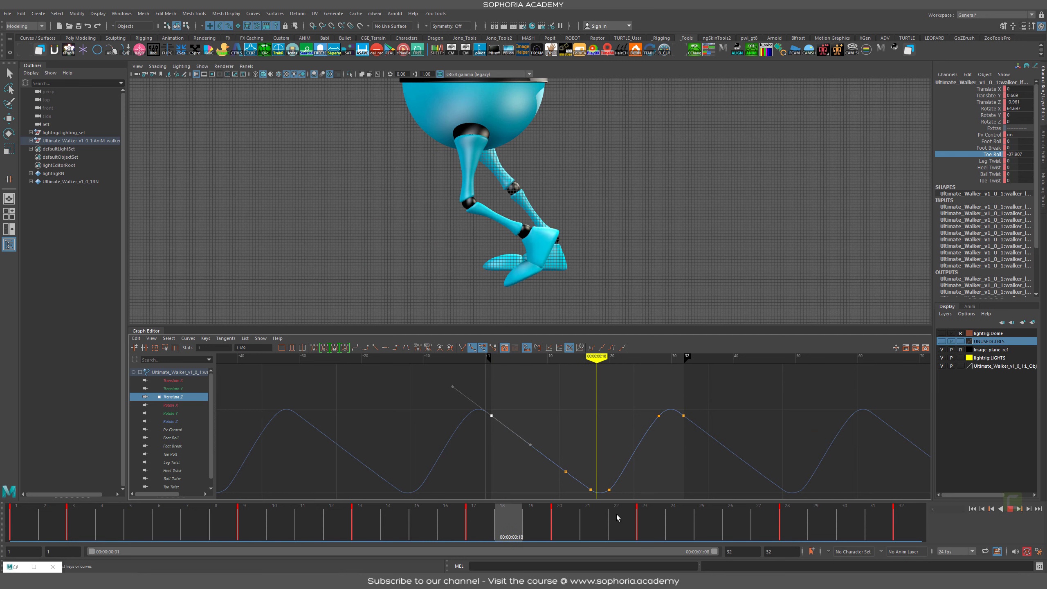
{"action": "key", "text": "alt+v"}
{"action": "middle_click_drag", "start_coordinate": [657, 478], "coordinate": [643, 449], "text": "alt"}
{"action": "left_click_drag", "start_coordinate": [672, 427], "coordinate": [547, 483]}
{"action": "middle_click_drag", "start_coordinate": [563, 476], "coordinate": [567, 488], "text": "shift"}
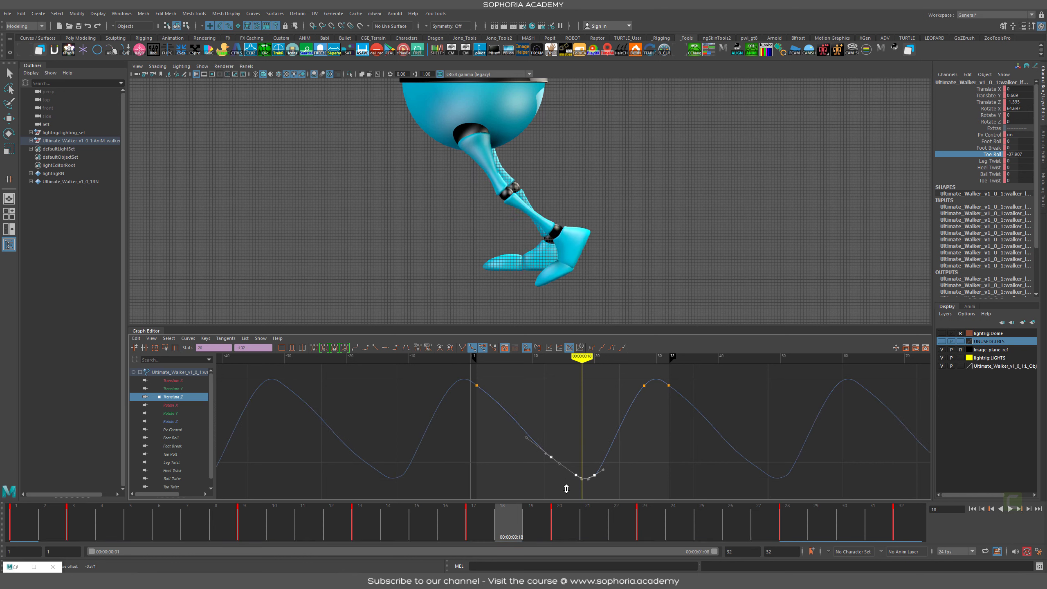
{"action": "key", "text": "alt+comma"}
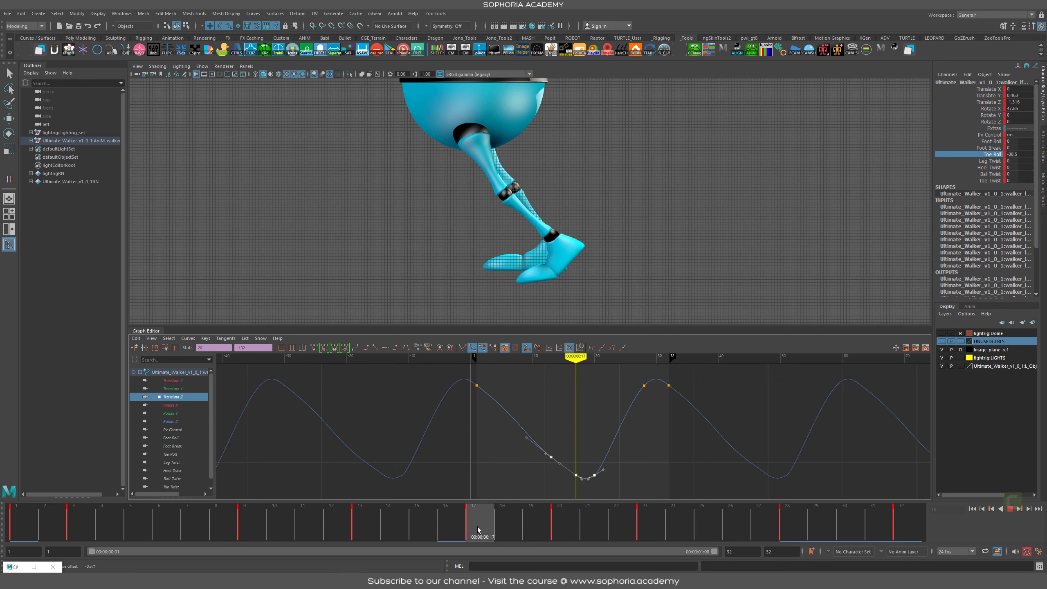
Step: Adjust the outgoing tangent of the left foot's Translate Z key at frame 1 and check the foot slide up to frame 17
{"action": "left_click", "coordinate": [566, 414]}
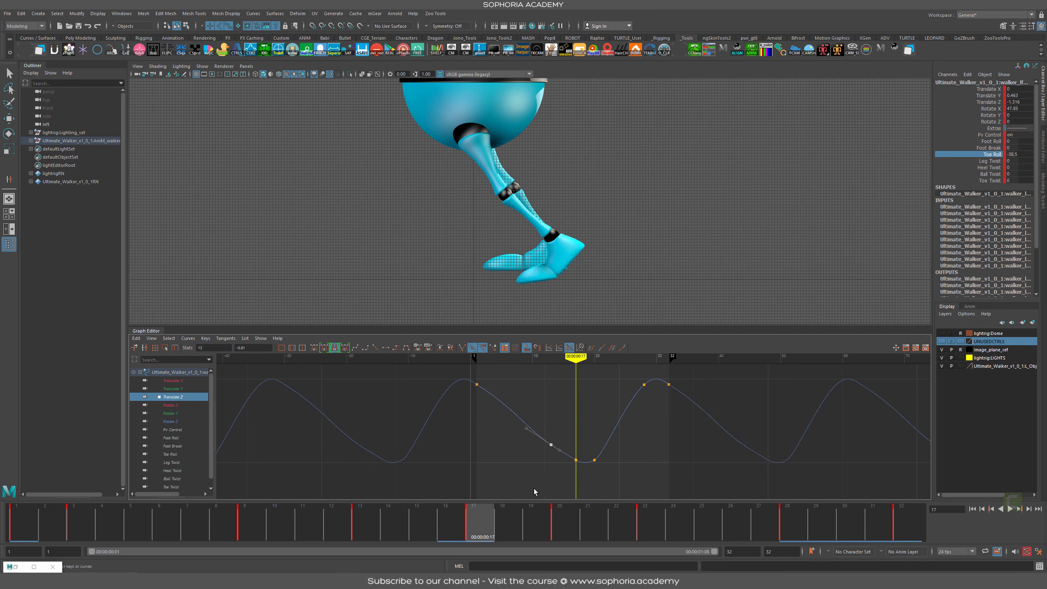
{"action": "left_click_drag", "start_coordinate": [428, 535], "coordinate": [472, 526]}
{"action": "left_click_drag", "start_coordinate": [477, 376], "coordinate": [455, 405]}
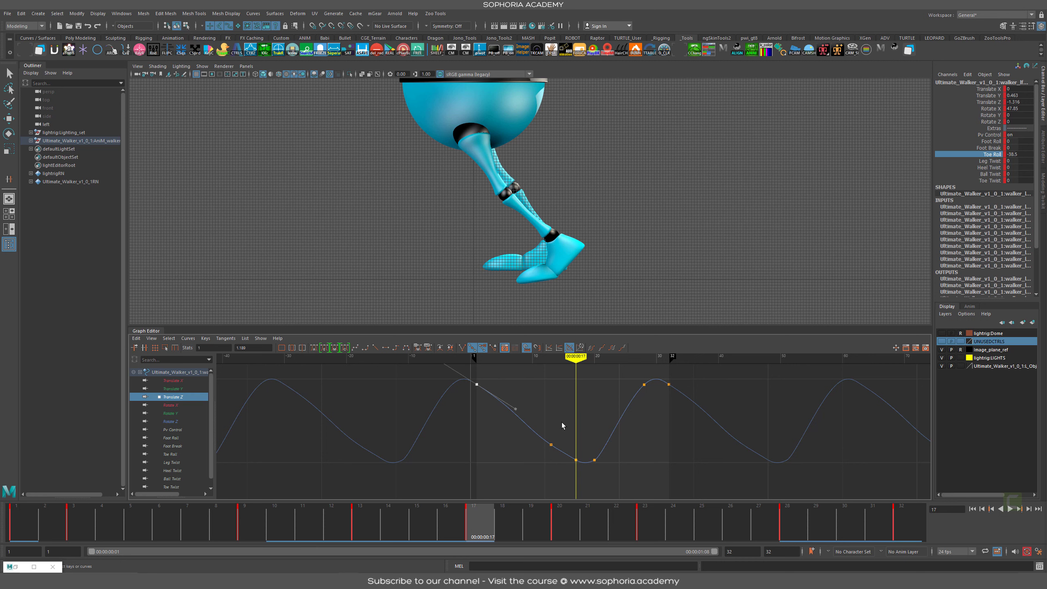
{"action": "left_click_drag", "start_coordinate": [562, 426], "coordinate": [513, 491]}
{"action": "left_click_drag", "start_coordinate": [494, 378], "coordinate": [445, 414]}
{"action": "left_click_drag", "start_coordinate": [514, 401], "coordinate": [489, 425]}
{"action": "middle_click_drag", "start_coordinate": [497, 431], "coordinate": [496, 436]}
{"action": "left_click_drag", "start_coordinate": [563, 420], "coordinate": [549, 462]}
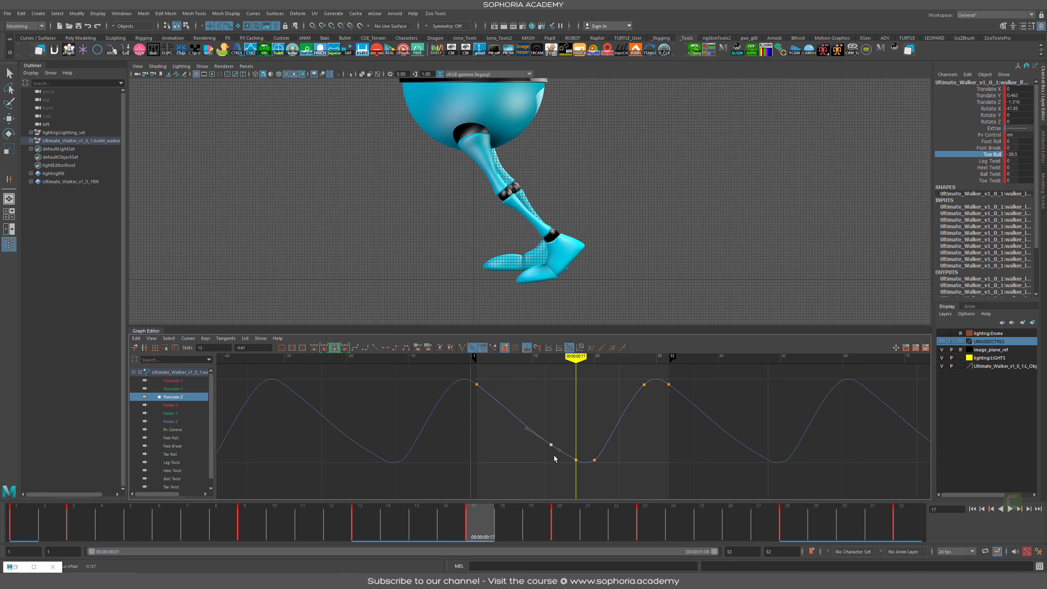
{"action": "mouse_move", "coordinate": [499, 529]}
{"action": "left_mouse_down"}
{"action": "mouse_move", "coordinate": [417, 526]}
{"action": "mouse_move", "coordinate": [483, 526]}
{"action": "left_mouse_up"}
Step: Lower the left foot's Translate Z key at frame 17 to about -1.397 and select its outgoing tangent handle
{"action": "left_click_drag", "start_coordinate": [584, 443], "coordinate": [564, 468]}
{"action": "scroll", "coordinate": [577, 479], "scroll_direction": "up", "scroll_amount": 5}
{"action": "middle_click_drag", "start_coordinate": [592, 477], "coordinate": [606, 453], "text": "alt"}
{"action": "left_click_drag", "start_coordinate": [612, 426], "coordinate": [605, 463]}
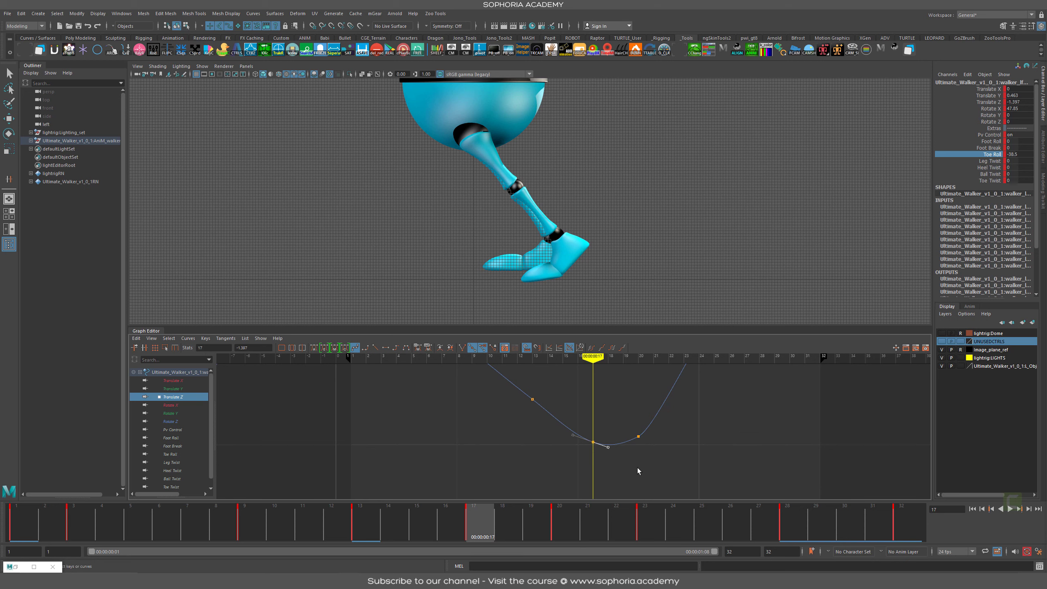
{"action": "key", "text": "a"}
{"action": "right_click_drag", "start_coordinate": [683, 459], "coordinate": [632, 465], "text": "alt+shift"}
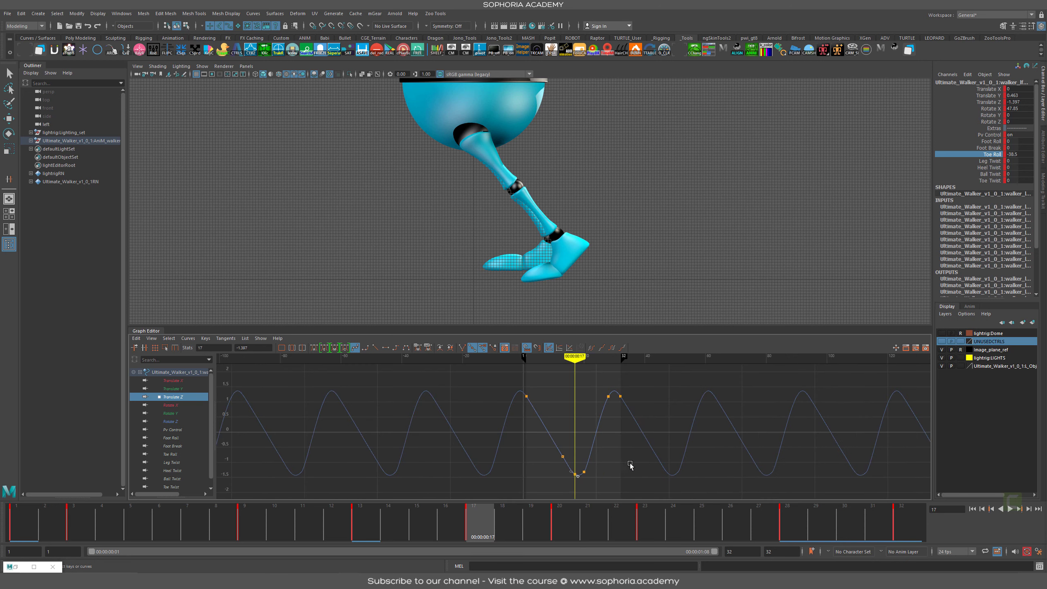
Step: Reshape the left foot's Translate Z curve by adjusting the tangents of the keys at frames 17 and 20
{"action": "middle_click_drag", "start_coordinate": [589, 471], "coordinate": [594, 433], "text": "alt"}
{"action": "right_click_drag", "start_coordinate": [594, 433], "coordinate": [651, 449], "text": "alt+shift"}
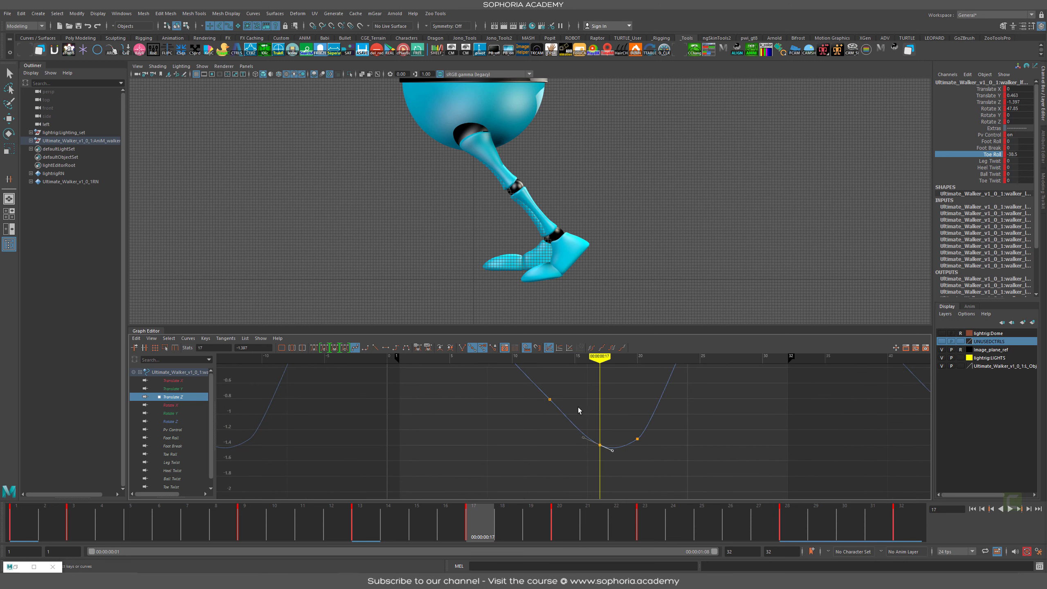
{"action": "left_click", "coordinate": [580, 411]}
{"action": "left_click_drag", "start_coordinate": [605, 426], "coordinate": [622, 461]}
{"action": "left_click_drag", "start_coordinate": [610, 422], "coordinate": [586, 434]}
{"action": "middle_click_drag", "start_coordinate": [587, 449], "coordinate": [586, 448]}
{"action": "left_click_drag", "start_coordinate": [629, 418], "coordinate": [624, 456]}
{"action": "middle_click_drag", "start_coordinate": [628, 463], "coordinate": [633, 465]}
Step: Play the walk cycle, then scrub to frame 17 to check the left foot's pose
{"action": "scroll", "coordinate": [632, 465], "scroll_direction": "down", "scroll_amount": 5}
{"action": "key", "text": "alt+v"}
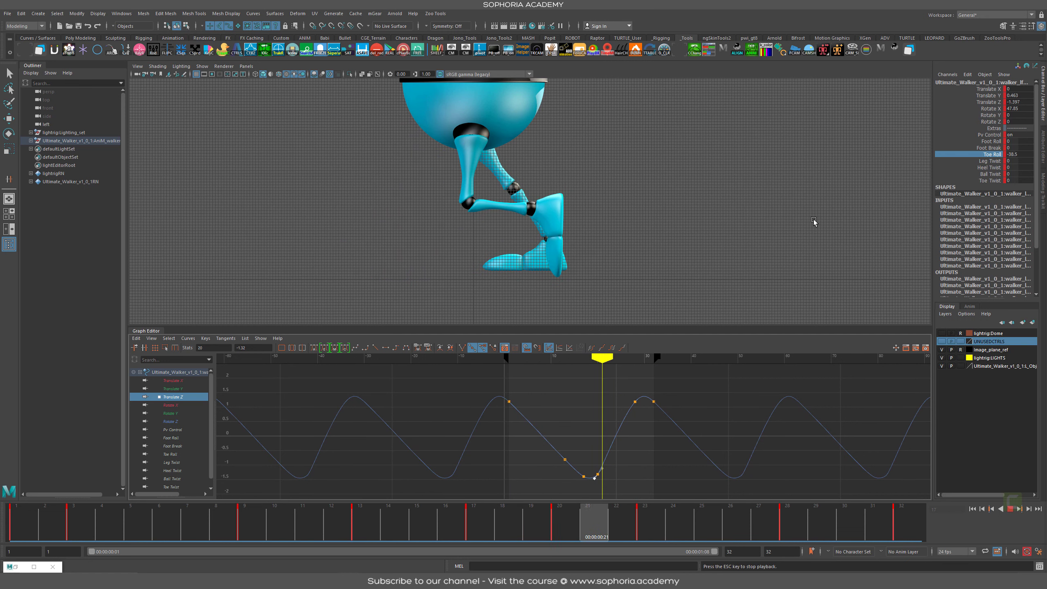
{"action": "key", "text": "Escape"}
{"action": "left_click_drag", "start_coordinate": [393, 529], "coordinate": [489, 528]}
{"action": "right_click_drag", "start_coordinate": [585, 237], "coordinate": [592, 235], "text": "alt"}
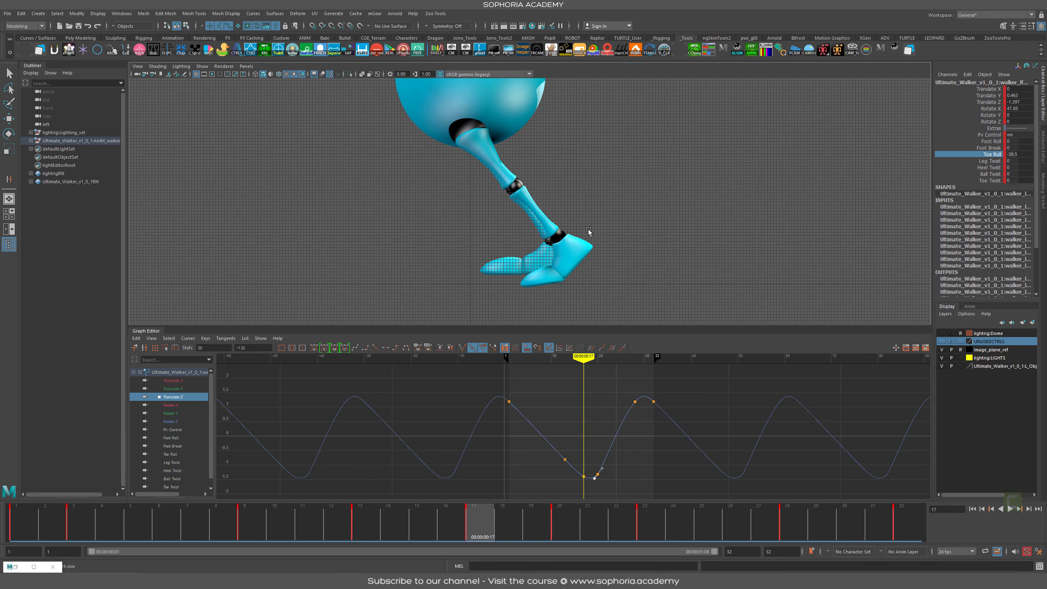
Step: Show the rig's control curves in the side view, framing the body and both legs
{"action": "middle_click_drag", "start_coordinate": [673, 165], "coordinate": [685, 241], "text": "alt"}
{"action": "right_click_drag", "start_coordinate": [684, 241], "coordinate": [661, 234], "text": "alt"}
{"action": "key", "text": "alt+1"}
{"action": "middle_click_drag", "start_coordinate": [610, 191], "coordinate": [613, 166], "text": "alt"}
Step: Try rotating the main body control at frame 17 and undo the rotation
{"action": "left_click", "coordinate": [575, 131]}
{"action": "key", "text": "e"}
{"action": "left_click_drag", "start_coordinate": [496, 138], "coordinate": [521, 151]}
{"action": "key", "text": "ctrl+z"}
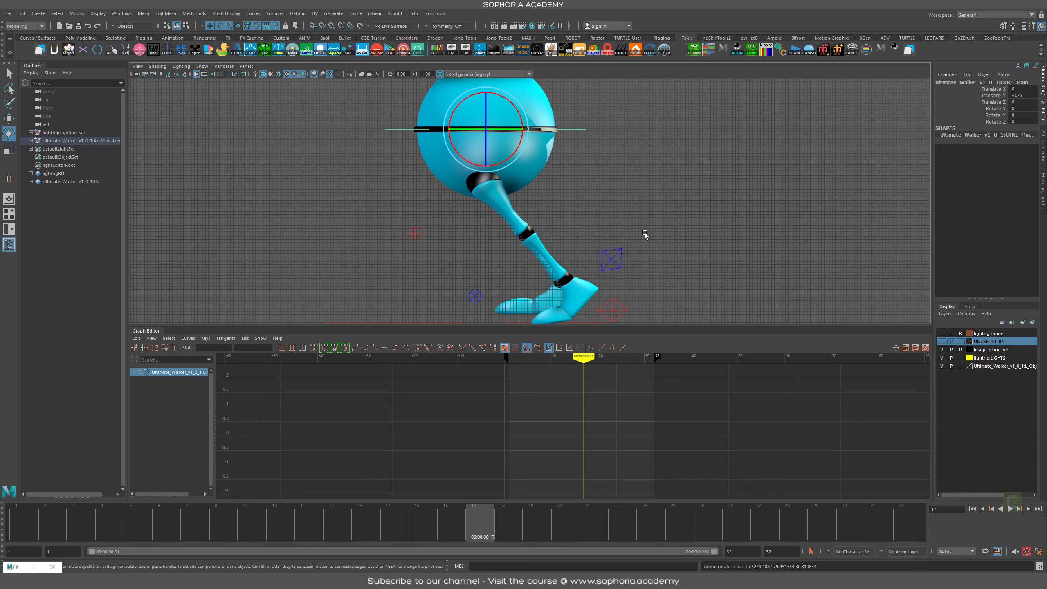
Step: Switch to the perspective view and select the left foot control
{"action": "key", "text": "space"}
{"action": "left_click_drag", "start_coordinate": [670, 268], "coordinate": [631, 285]}
{"action": "middle_click_drag", "start_coordinate": [631, 285], "coordinate": [636, 180], "text": "alt"}
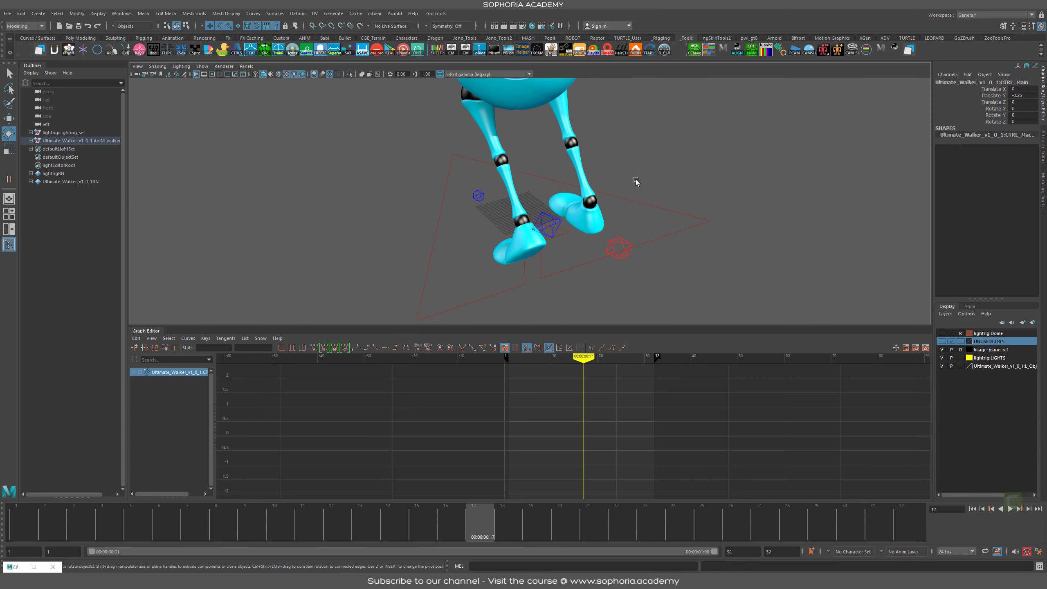
{"action": "right_click_drag", "start_coordinate": [592, 227], "coordinate": [762, 257], "text": "alt"}
{"action": "left_click_drag", "start_coordinate": [660, 227], "coordinate": [612, 200], "text": "alt"}
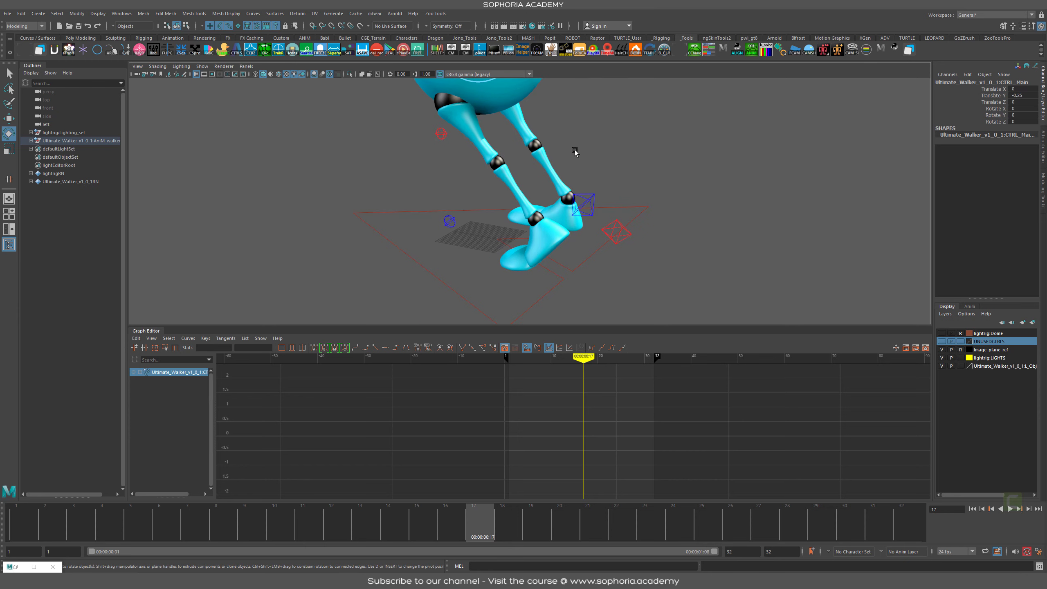
{"action": "left_click_drag", "start_coordinate": [699, 194], "coordinate": [549, 213], "text": "alt"}
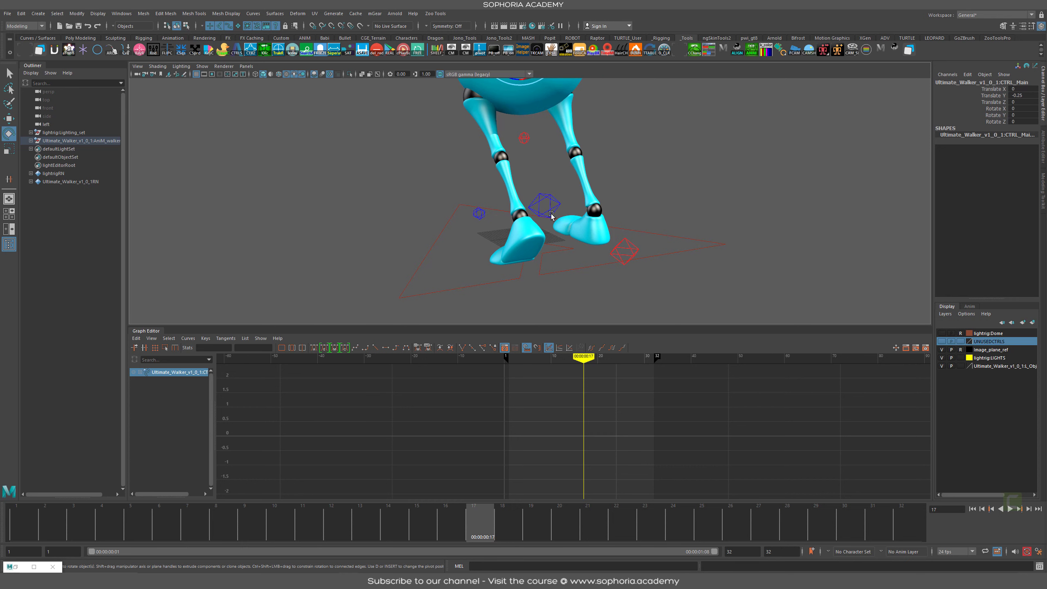
{"action": "left_click", "coordinate": [543, 195]}
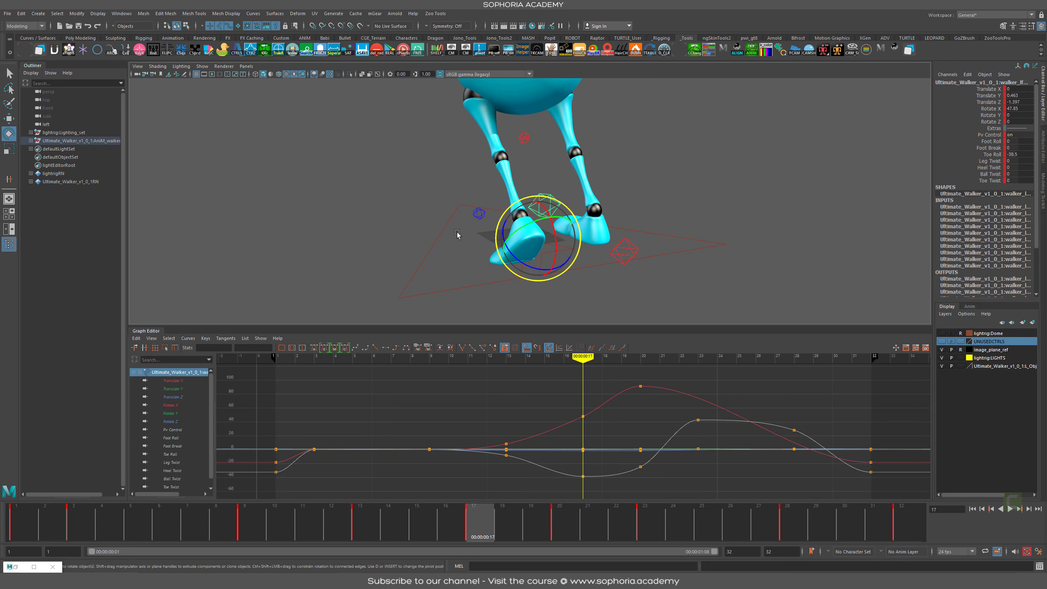
Step: Key the left foot control at frame 17 and keep the control selected
{"action": "mouse_move", "coordinate": [481, 526]}
{"action": "left_mouse_down"}
{"action": "mouse_move", "coordinate": [423, 526]}
{"action": "mouse_move", "coordinate": [480, 526]}
{"action": "left_mouse_up"}
{"action": "left_click_drag", "start_coordinate": [621, 233], "coordinate": [580, 191], "text": "alt"}
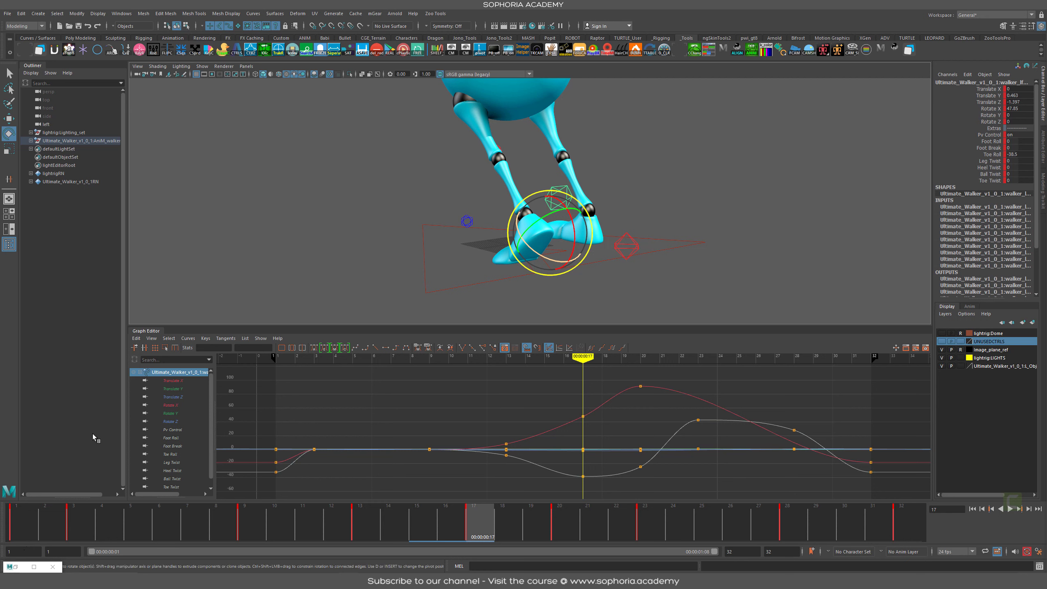
{"action": "right_click_drag", "start_coordinate": [629, 242], "coordinate": [734, 236], "text": "alt"}
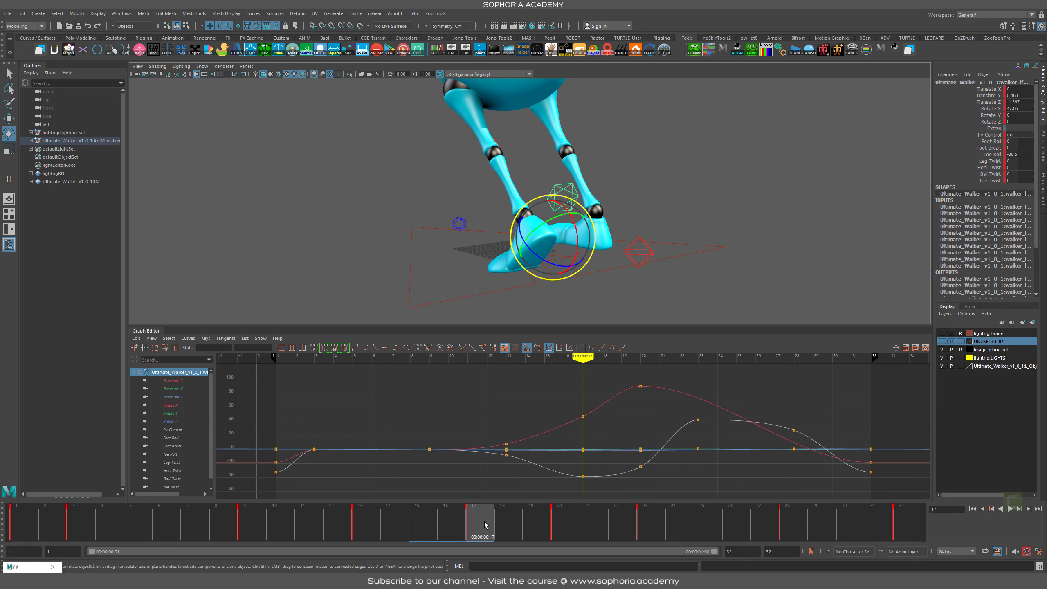
{"action": "key", "text": "s"}
{"action": "left_click", "coordinate": [662, 175]}
{"action": "left_click", "coordinate": [578, 190]}
{"action": "left_click_drag", "start_coordinate": [765, 228], "coordinate": [783, 216], "text": "alt"}
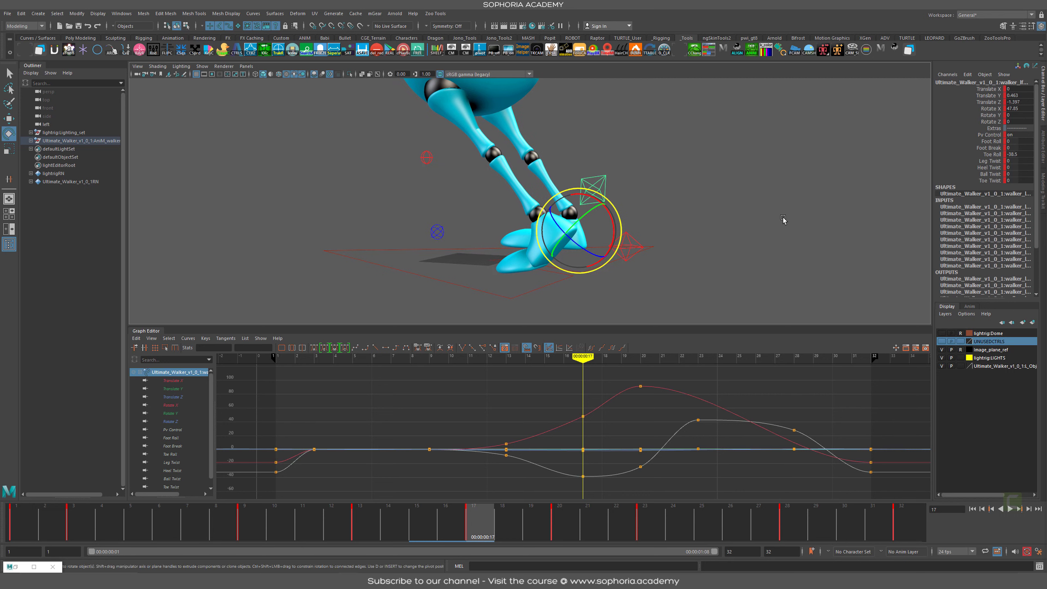
{"action": "left_click_drag", "start_coordinate": [479, 526], "coordinate": [919, 525], "text": "shift"}
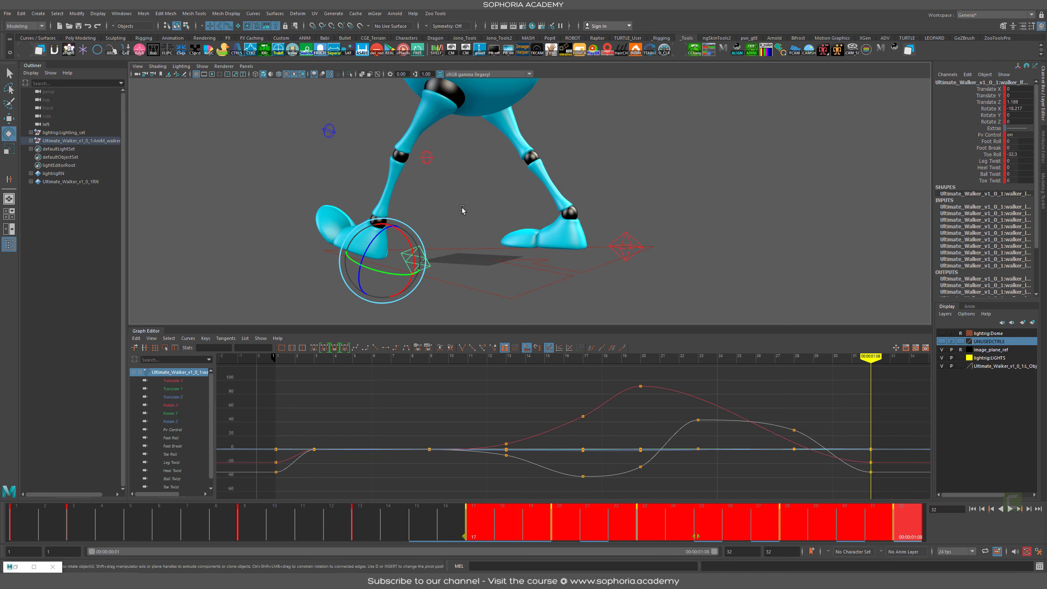
{"action": "left_click", "coordinate": [488, 516]}
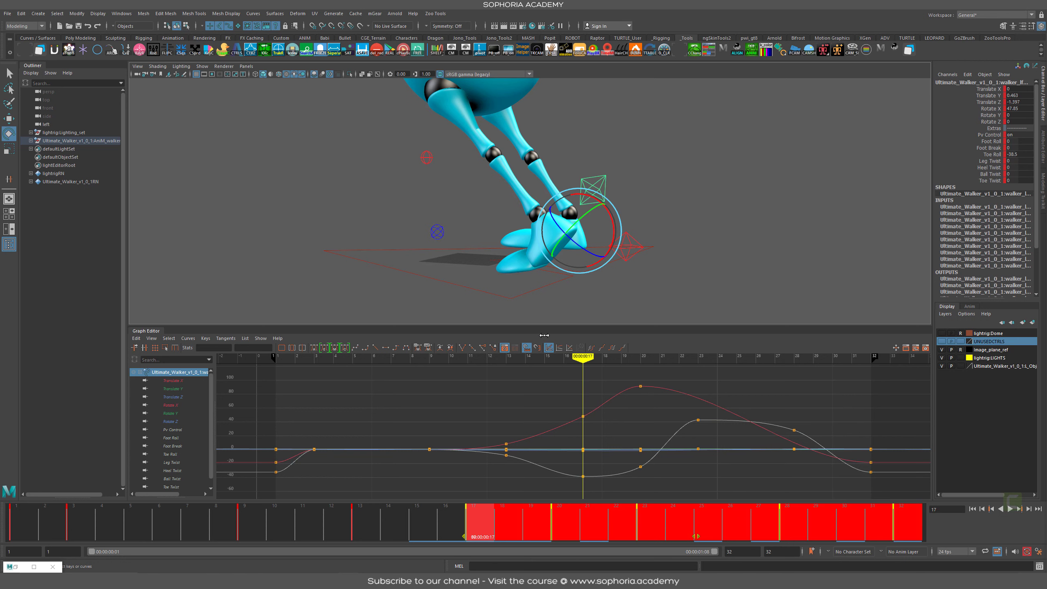
{"action": "left_click", "coordinate": [671, 164]}
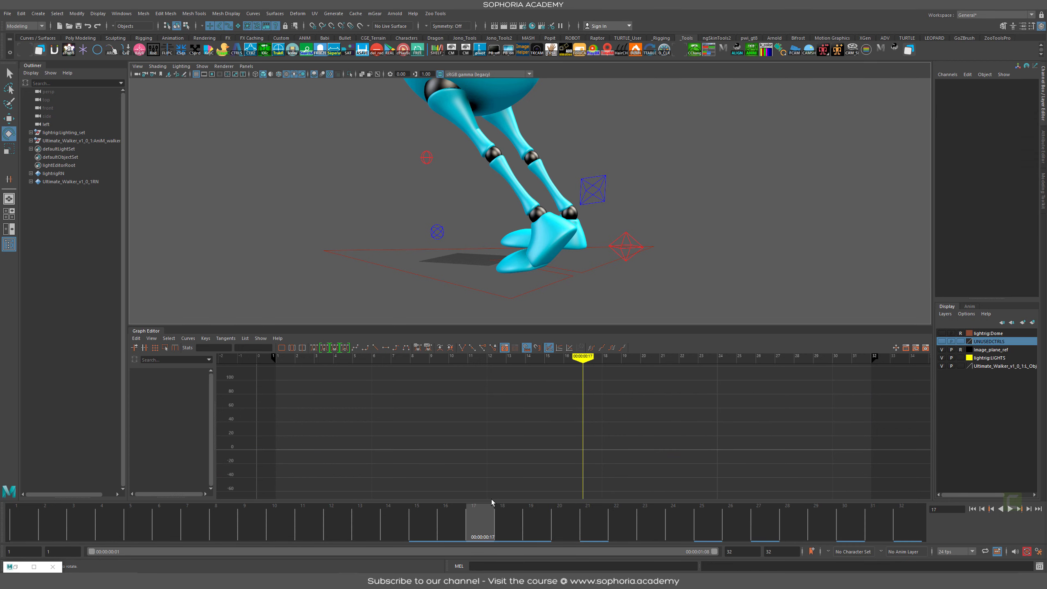
{"action": "left_click", "coordinate": [601, 183]}
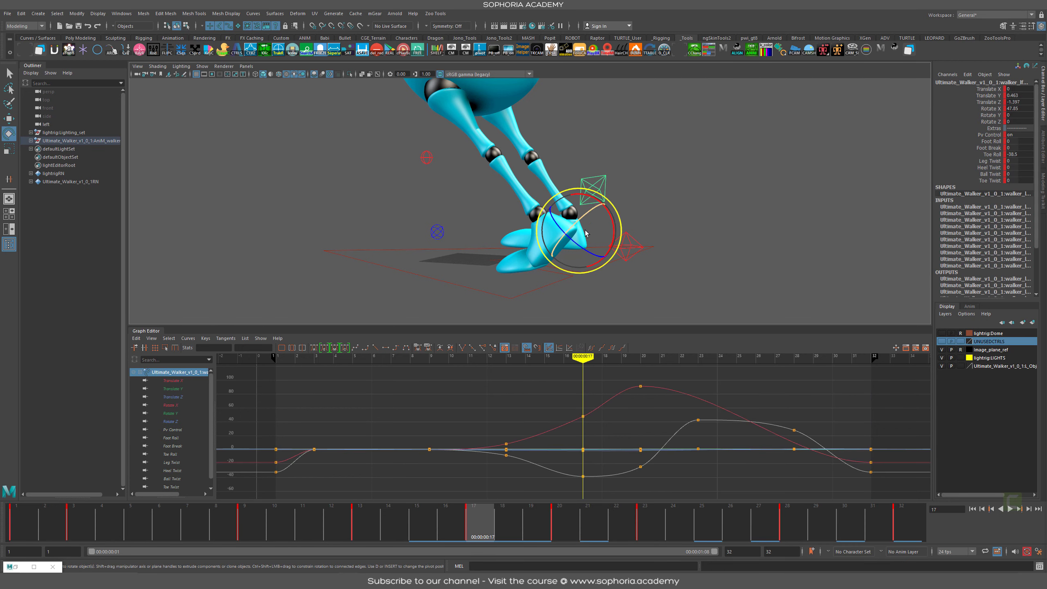
{"action": "left_click_drag", "start_coordinate": [585, 234], "coordinate": [549, 237], "text": "alt"}
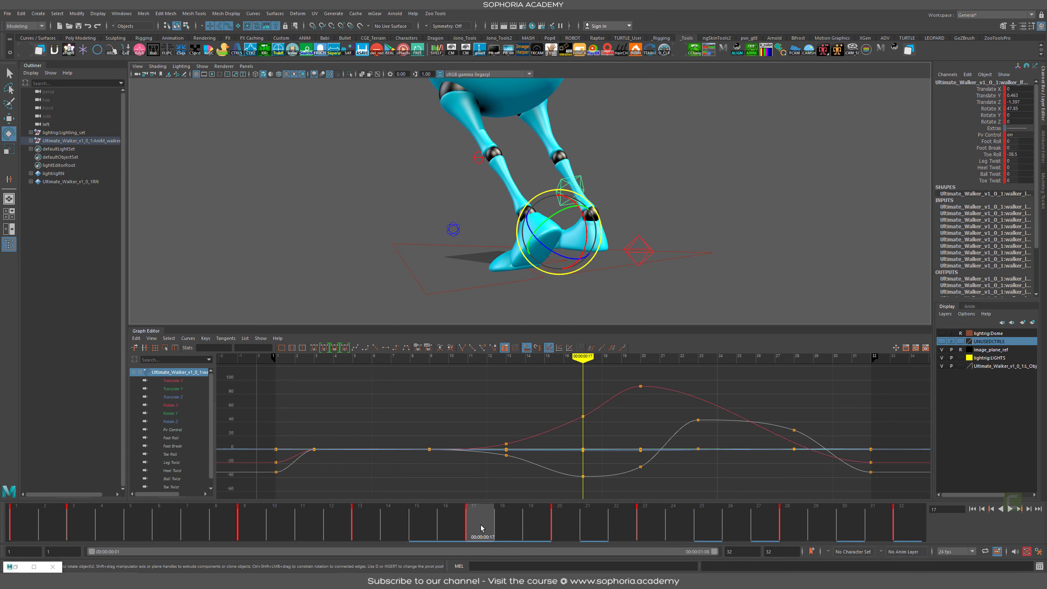
Step: Copy the left foot's keys from frame 17 through frame 32
{"action": "left_click_drag", "start_coordinate": [481, 528], "coordinate": [923, 524], "text": "shift"}
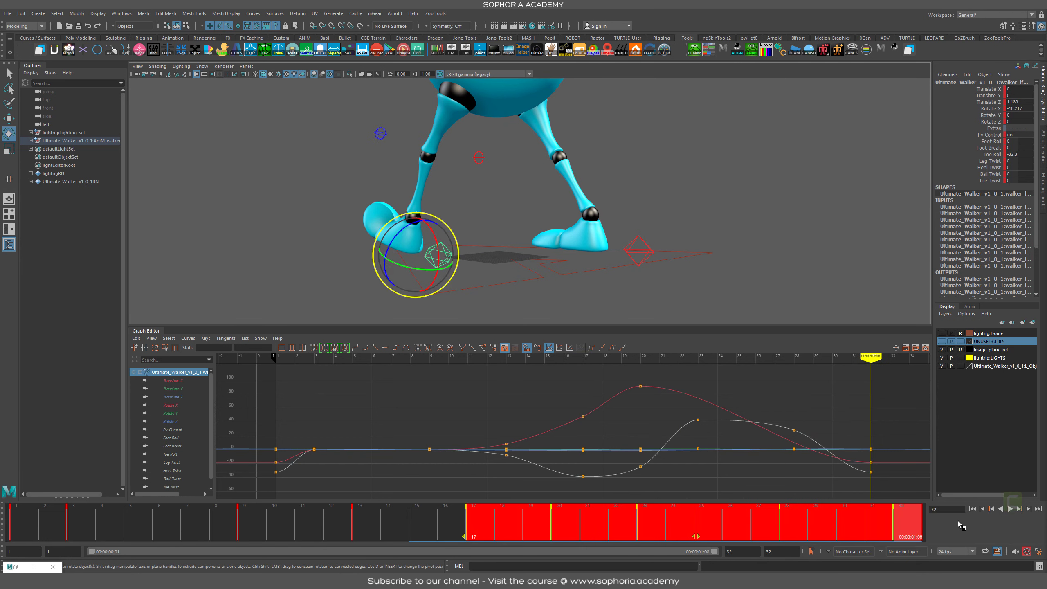
{"action": "right_click", "coordinate": [908, 523]}
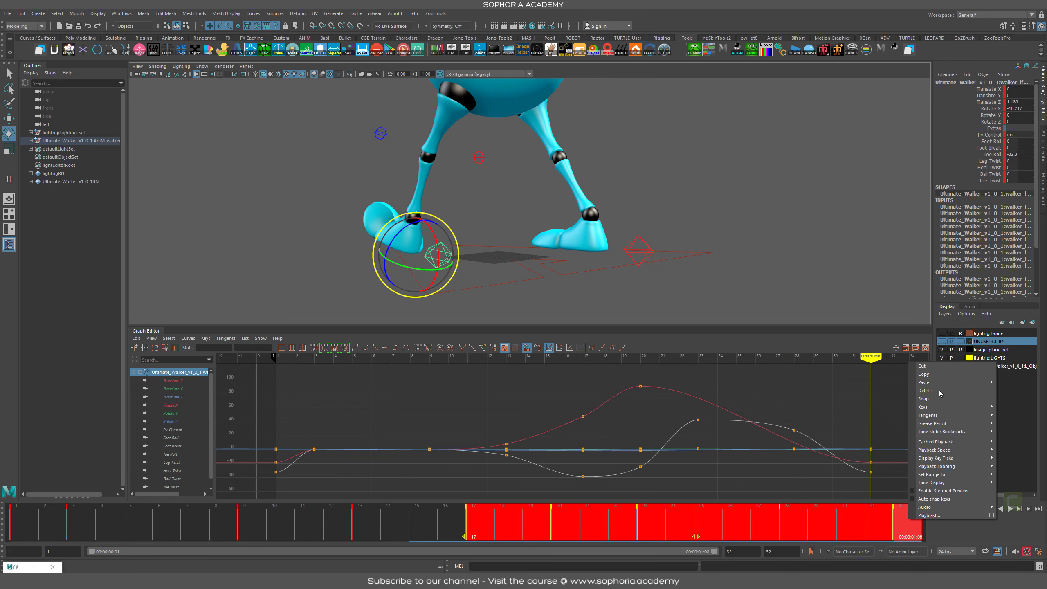
{"action": "left_click", "coordinate": [924, 375]}
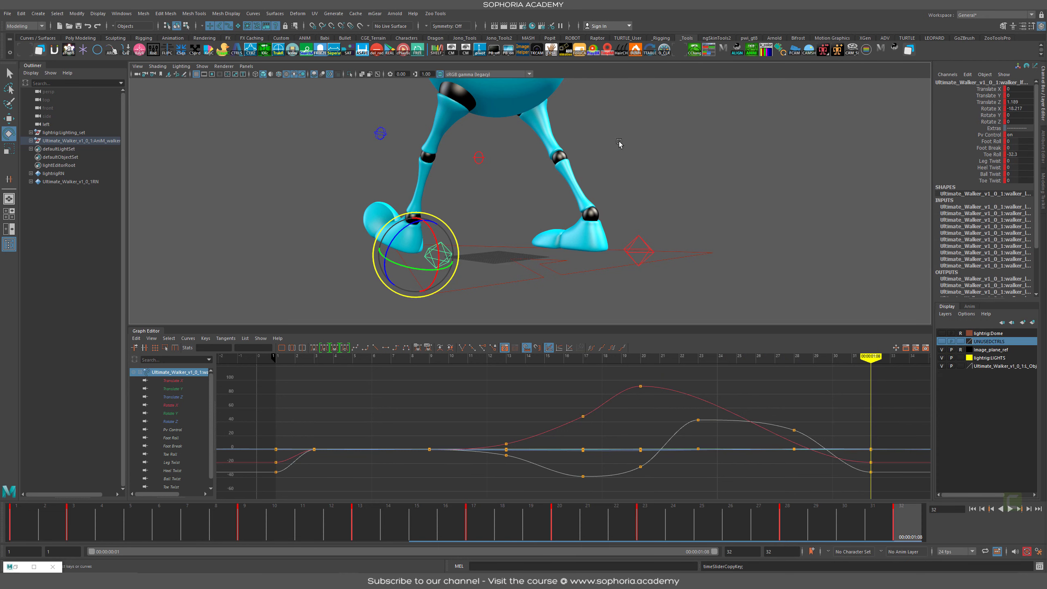
Step: Paste the copied keys onto the right foot control starting at frame 1
{"action": "left_click", "coordinate": [649, 247]}
{"action": "left_click", "coordinate": [21, 527]}
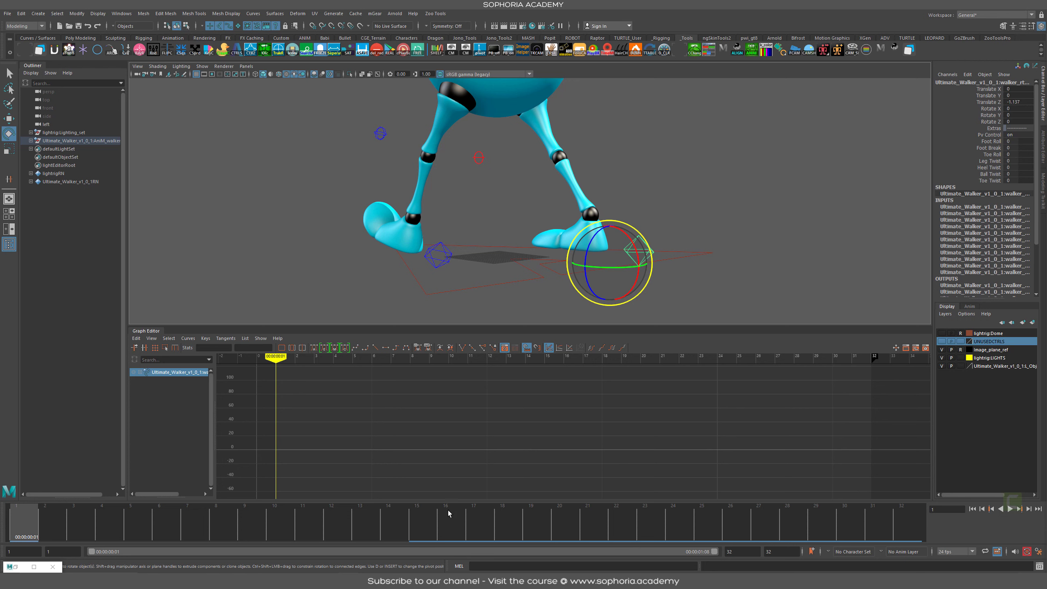
{"action": "right_click", "coordinate": [63, 520]}
{"action": "mouse_move", "coordinate": [66, 381]}
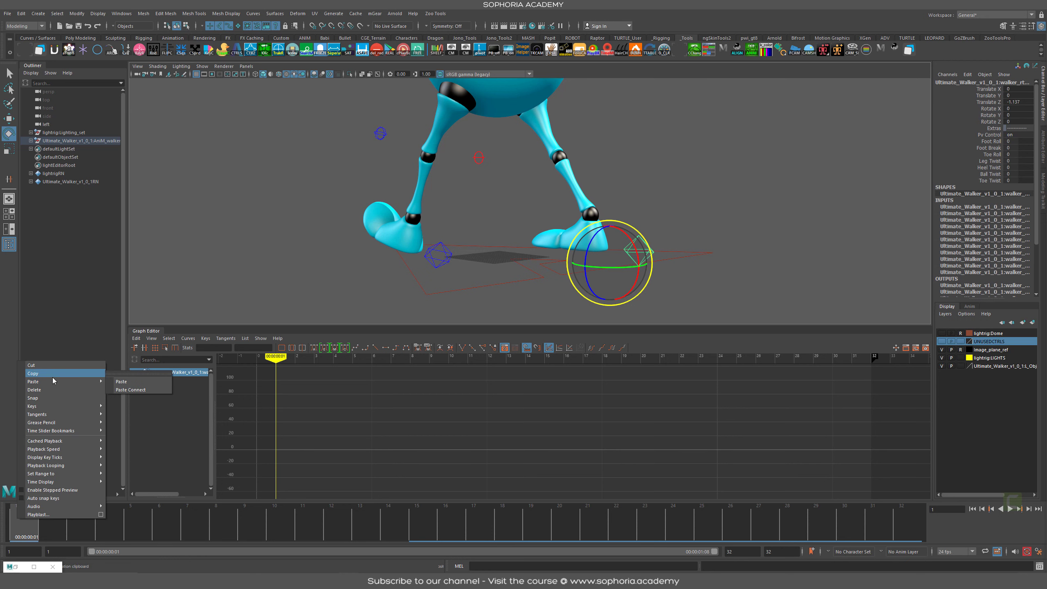
{"action": "left_click", "coordinate": [137, 382]}
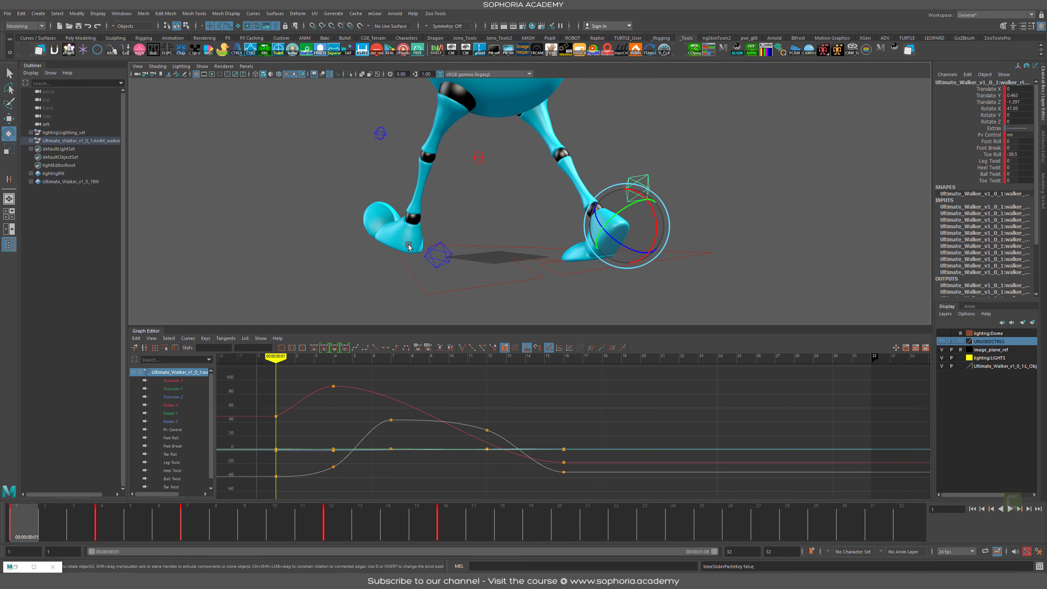
Step: Move the right foot's key at frame 16 to frame 17
{"action": "left_click", "coordinate": [461, 531], "text": "shift"}
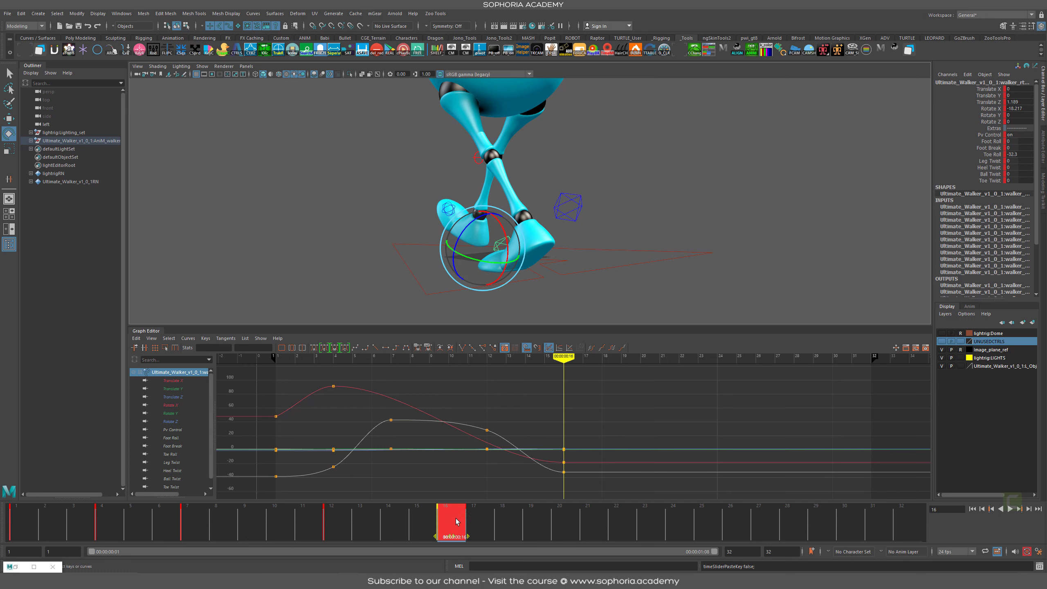
{"action": "left_click_drag", "start_coordinate": [457, 522], "coordinate": [483, 523]}
{"action": "left_click_drag", "start_coordinate": [620, 233], "coordinate": [597, 234], "text": "alt"}
{"action": "key", "text": "ctrl+z"}
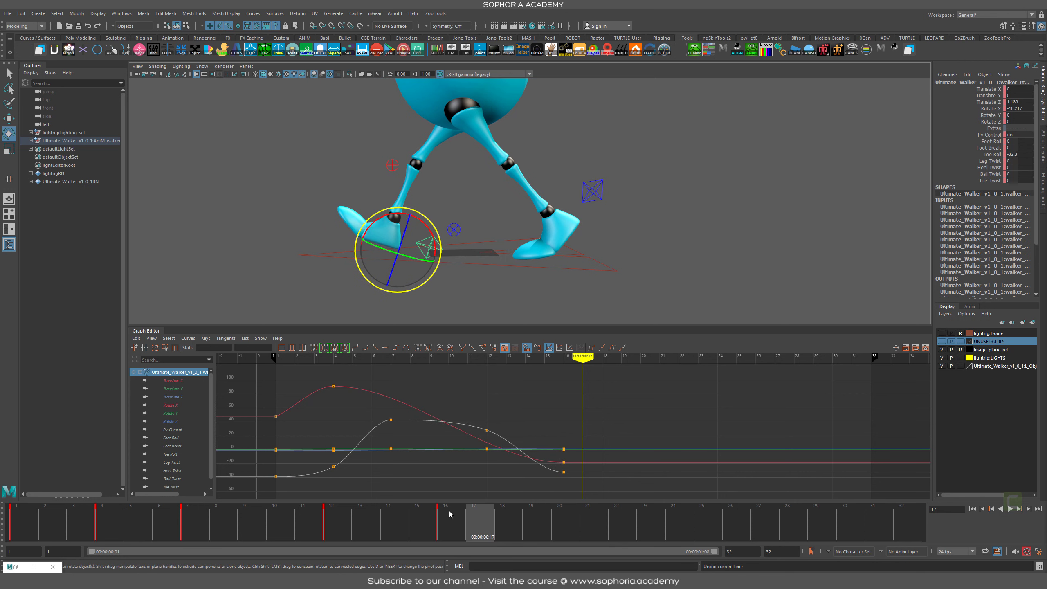
{"action": "left_click", "coordinate": [453, 518], "text": "shift"}
{"action": "left_click_drag", "start_coordinate": [452, 520], "coordinate": [476, 521]}
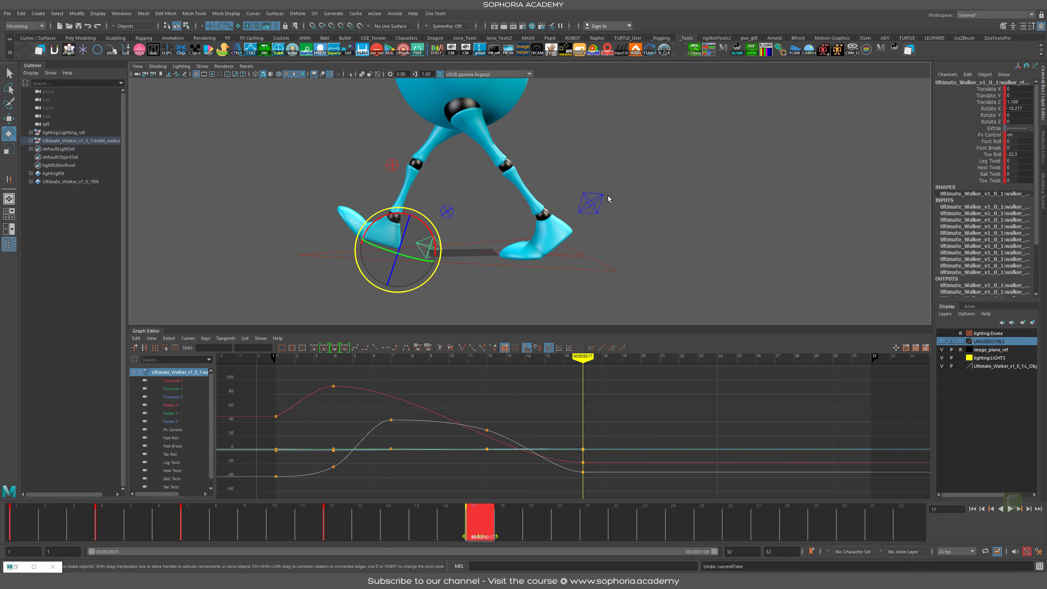
Step: Copy the left foot's keys from frame 1 through frame 17 and select the right foot control at frame 17
{"action": "left_click", "coordinate": [597, 203]}
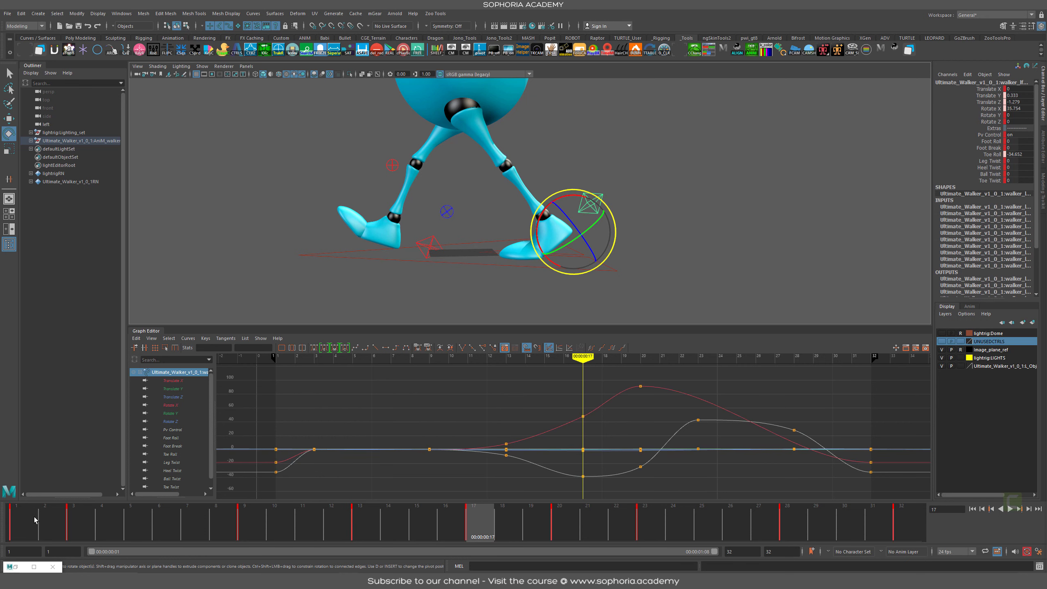
{"action": "left_click", "coordinate": [20, 522]}
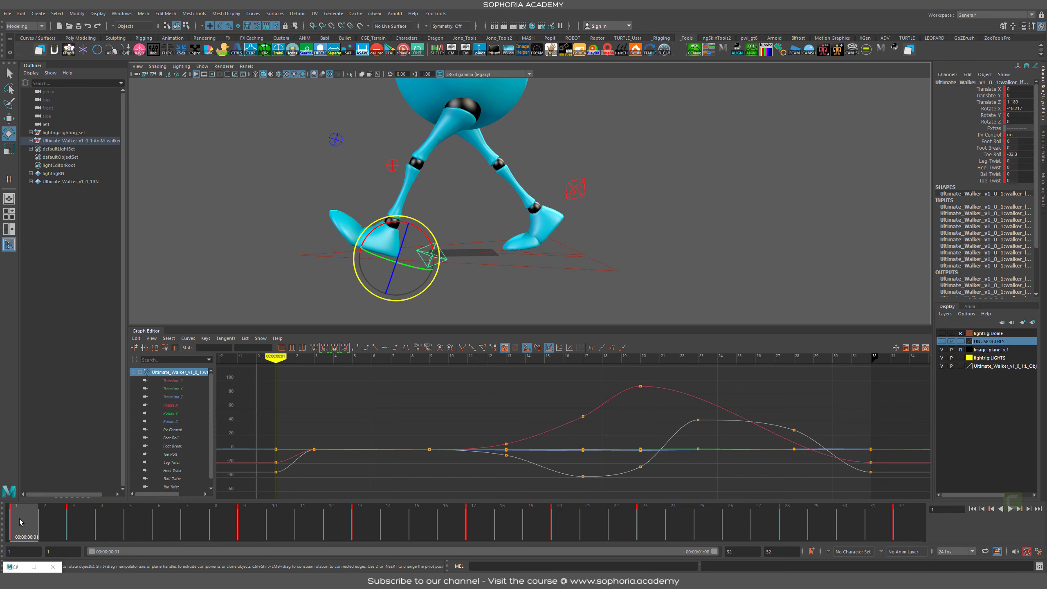
{"action": "left_click_drag", "start_coordinate": [19, 522], "coordinate": [476, 523], "text": "shift"}
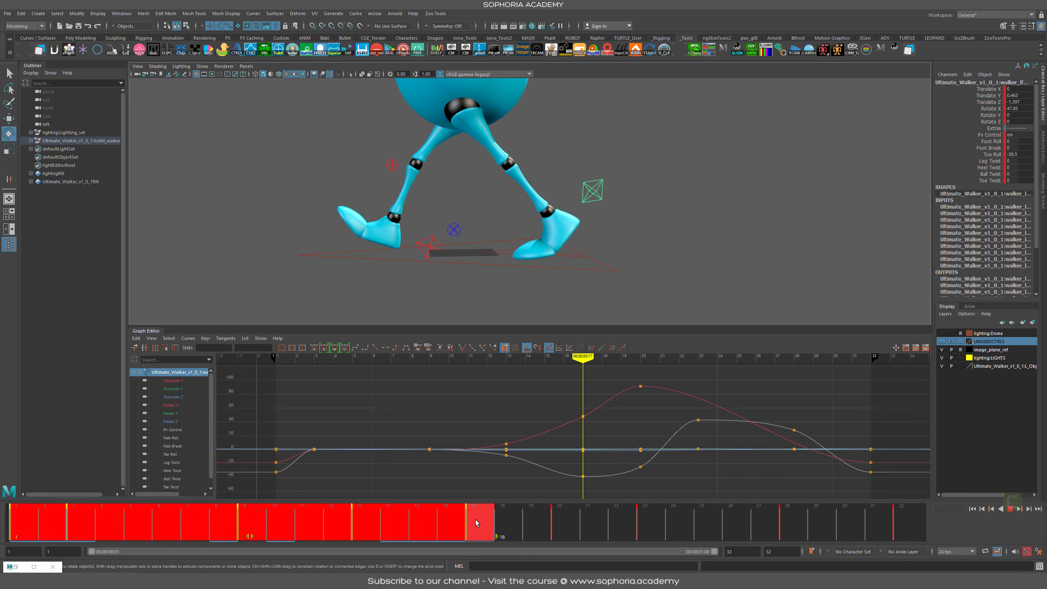
{"action": "right_click", "coordinate": [475, 520]}
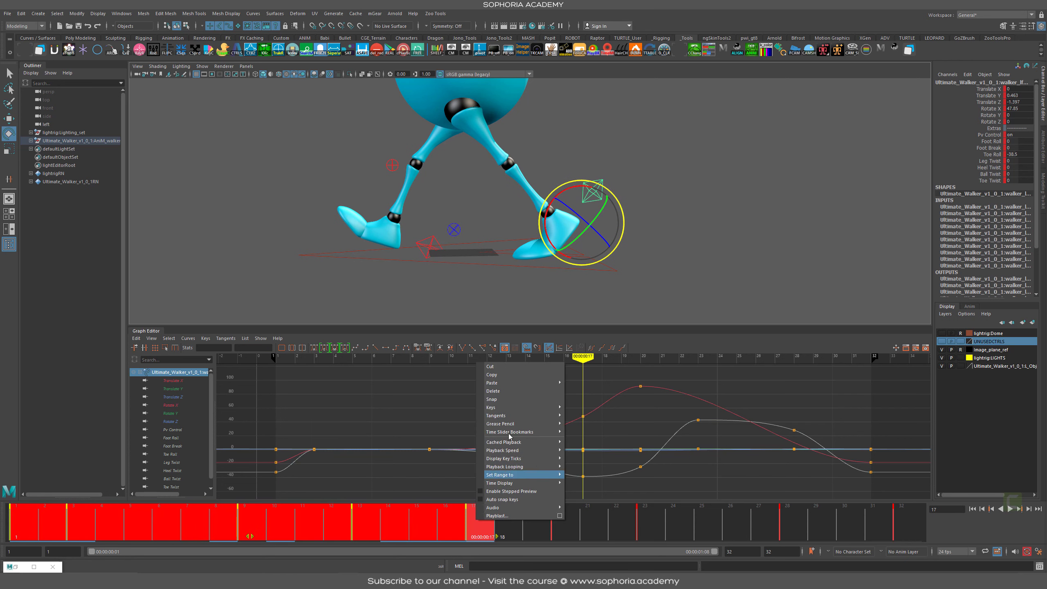
{"action": "left_click", "coordinate": [533, 375]}
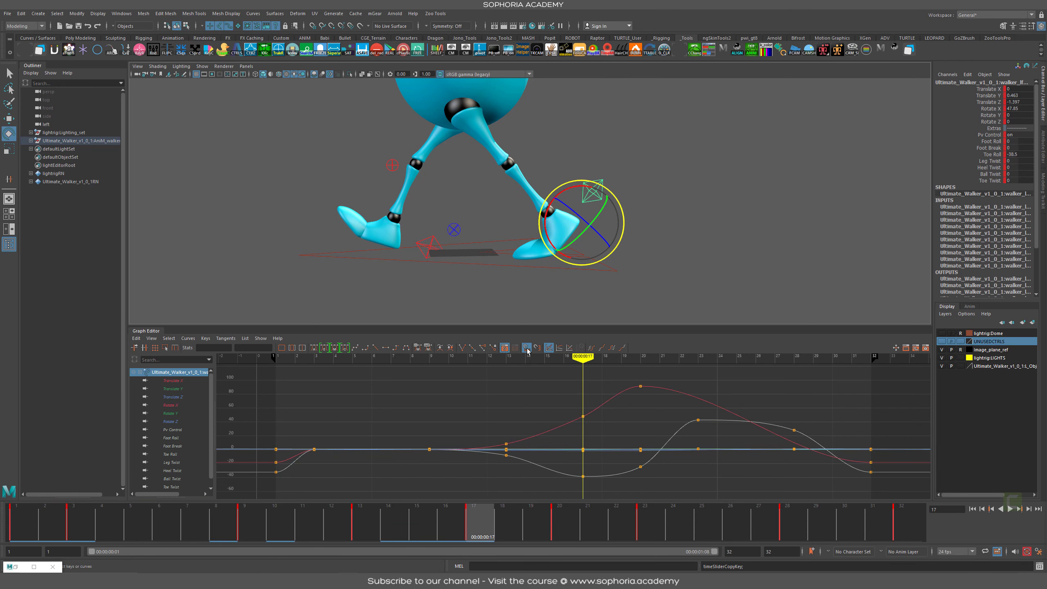
{"action": "left_click", "coordinate": [435, 239]}
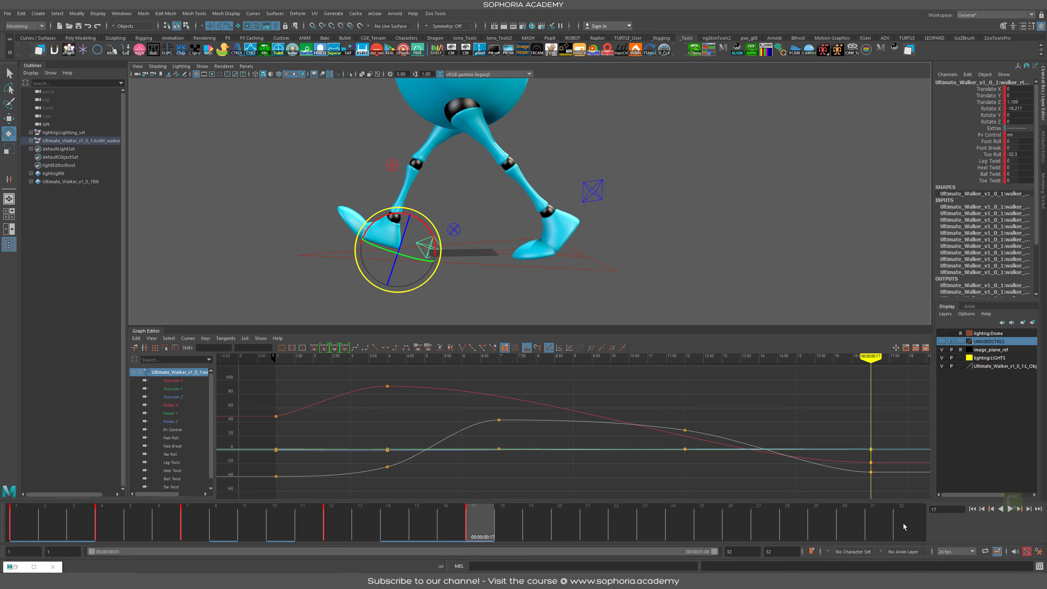
Step: Paste the copied foot control keys at frame 17 and extend the animation range to frame 33
{"action": "right_click", "coordinate": [472, 519]}
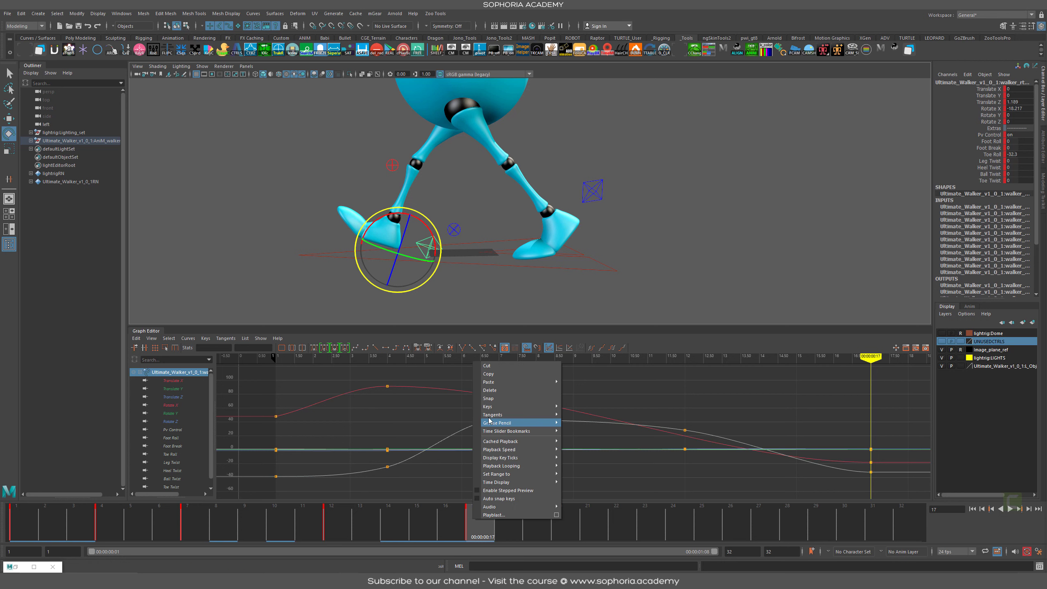
{"action": "left_click", "coordinate": [600, 386]}
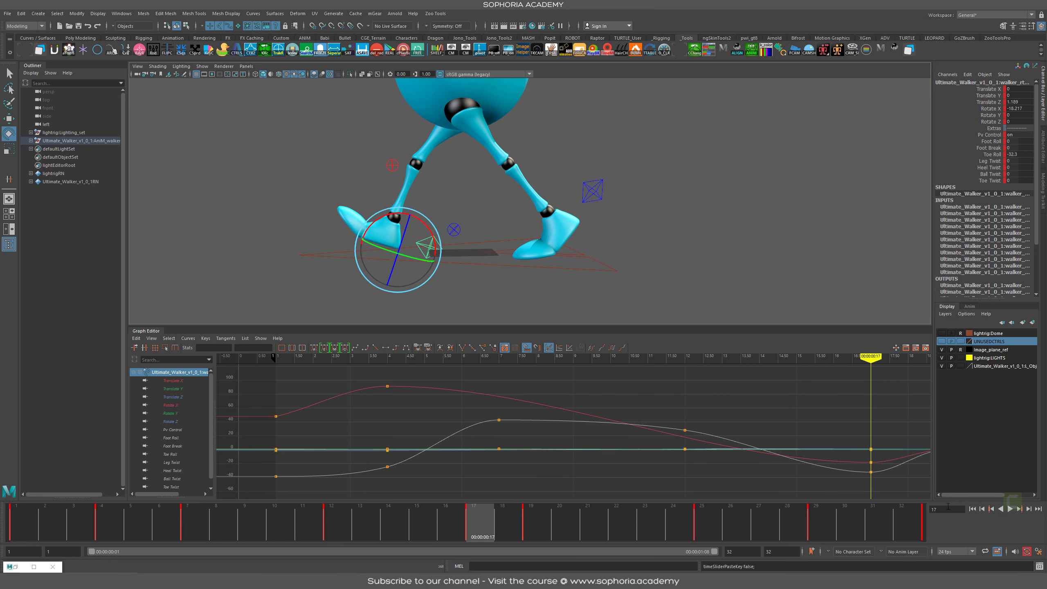
{"action": "left_click", "coordinate": [769, 553]}
{"action": "type", "text": "3"}
{"action": "key", "text": "Return"}
{"action": "left_click_drag", "start_coordinate": [699, 552], "coordinate": [717, 553]}
Step: Move the foot control's key at frame 33 to frame 32 and set the animation range's end to 32
{"action": "left_click", "coordinate": [910, 524]}
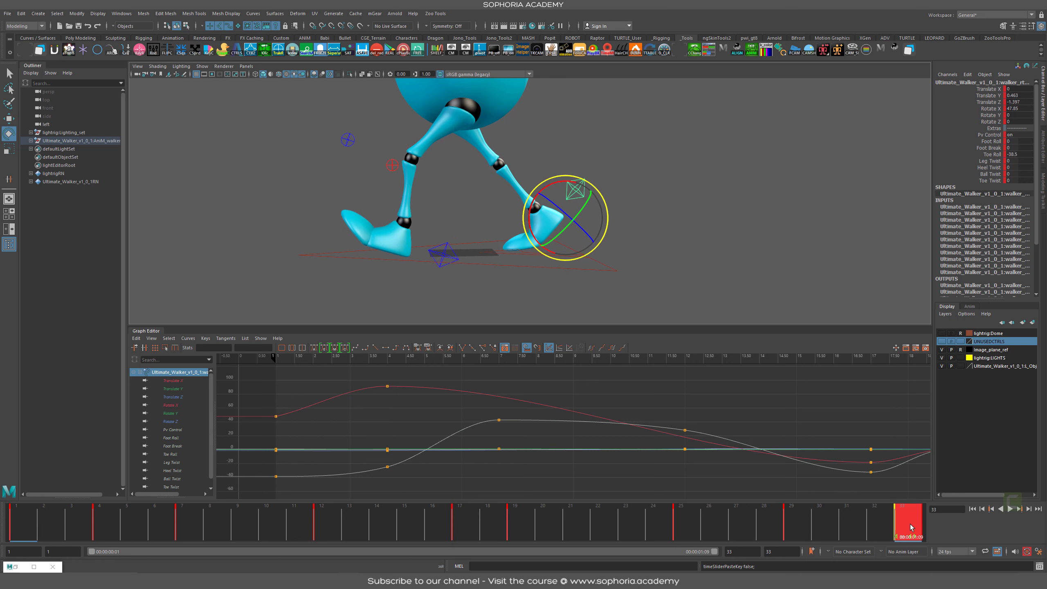
{"action": "left_click", "coordinate": [885, 524]}
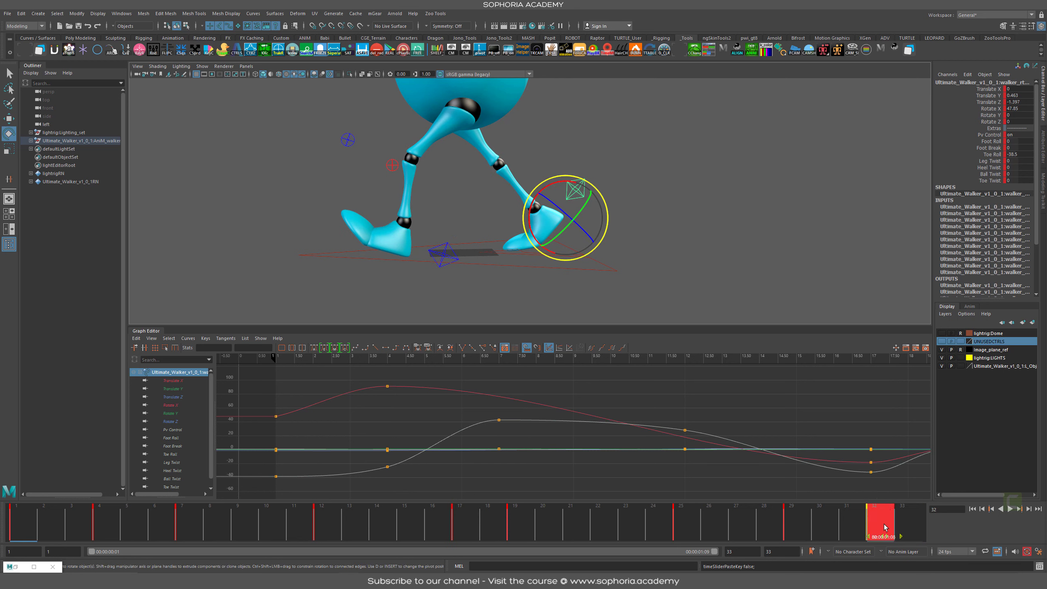
{"action": "left_click", "coordinate": [776, 553]}
{"action": "type", "text": "32"}
{"action": "key", "text": "Return"}
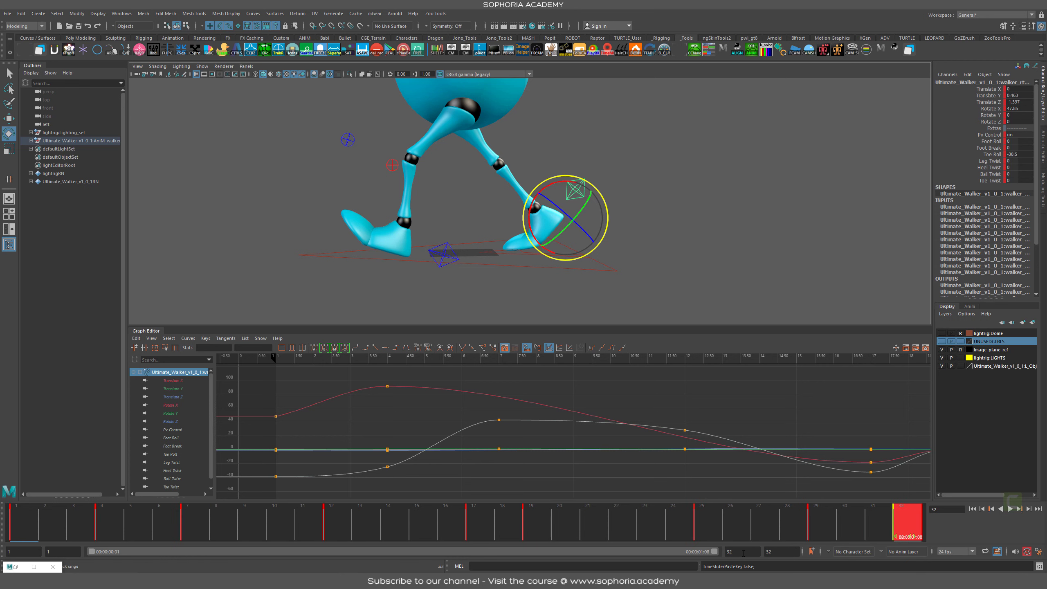
Step: Play back the walk cycle to check the motion of both legs
{"action": "key", "text": "alt+v"}
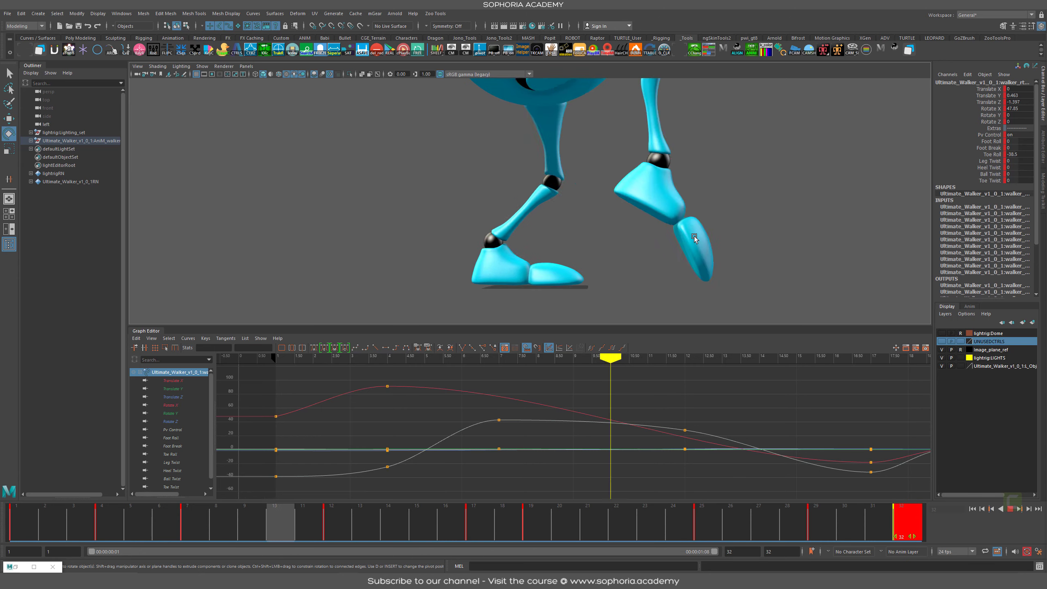
{"action": "key", "text": "alt+v"}
{"action": "right_click_drag", "start_coordinate": [750, 231], "coordinate": [618, 170], "text": "alt"}
{"action": "middle_click_drag", "start_coordinate": [583, 99], "coordinate": [583, 130], "text": "alt"}
Step: Select the walker's main body control, try raising it slightly, and undo that move
{"action": "key", "text": "alt+1"}
{"action": "left_click", "coordinate": [603, 117]}
{"action": "left_click", "coordinate": [603, 119]}
{"action": "key", "text": "w"}
{"action": "mouse_move", "coordinate": [536, 92]}
{"action": "left_mouse_down"}
{"action": "mouse_move", "coordinate": [537, 83]}
{"action": "mouse_move", "coordinate": [537, 92]}
{"action": "left_mouse_up"}
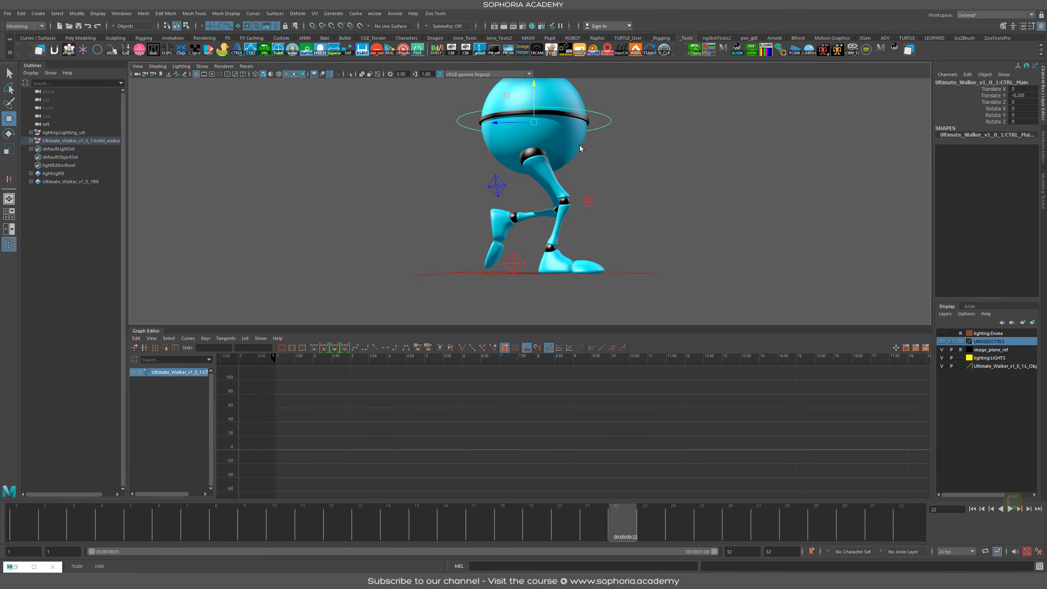
{"action": "key", "text": "ctrl+z"}
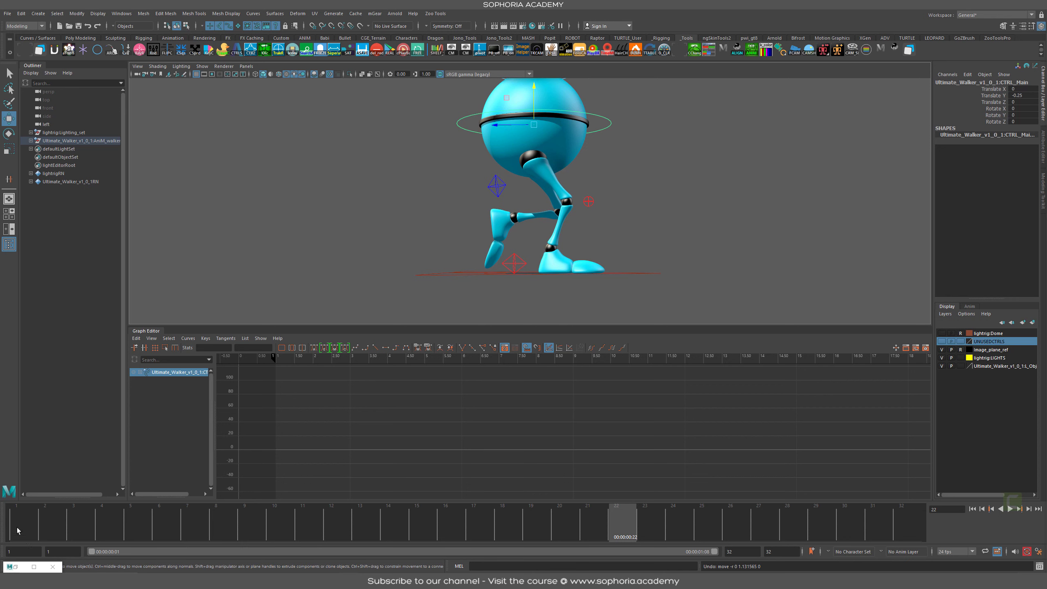
Step: Go to frame 1 and view the whole walker from its opposite side
{"action": "key", "text": "alt+shift+v"}
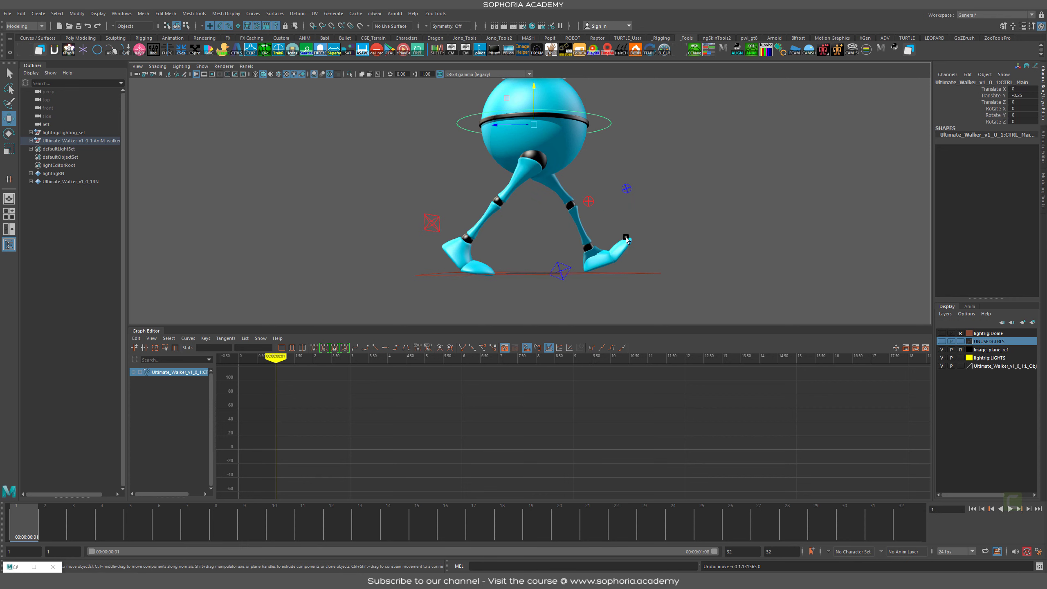
{"action": "left_click_drag", "start_coordinate": [626, 237], "coordinate": [846, 262], "text": "alt"}
{"action": "right_click_drag", "start_coordinate": [769, 235], "coordinate": [629, 162], "text": "alt"}
{"action": "left_click_drag", "start_coordinate": [628, 163], "coordinate": [619, 251], "text": "alt"}
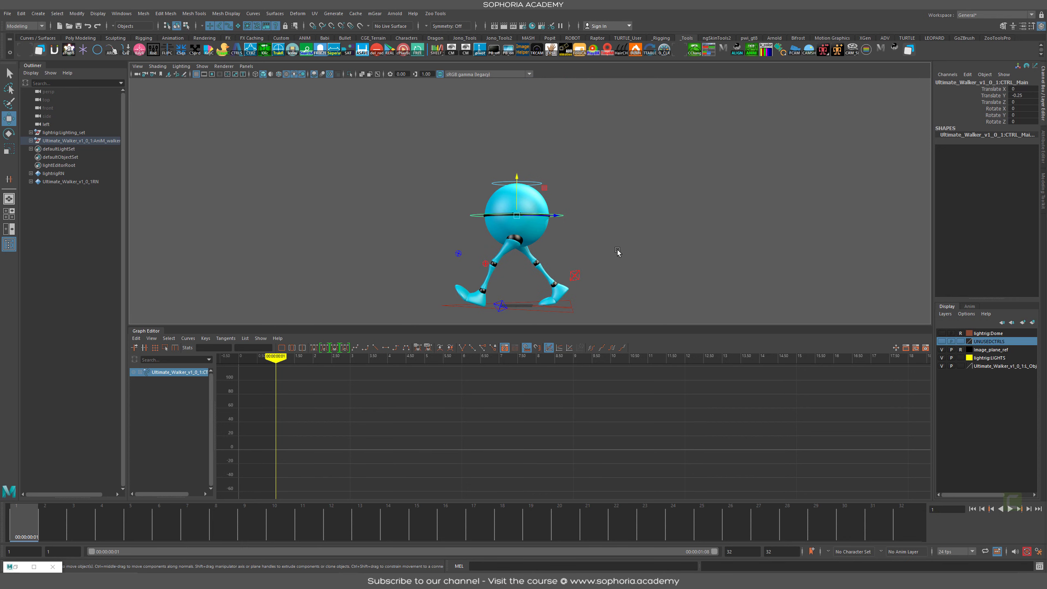
{"action": "mouse_move", "coordinate": [492, 63]}
{"action": "left_mouse_down"}
{"action": "mouse_move", "coordinate": [498, 109]}
{"action": "mouse_move", "coordinate": [442, 81]}
{"action": "left_mouse_up"}
{"action": "left_click_drag", "start_coordinate": [529, 117], "coordinate": [530, 218]}
{"action": "left_click_drag", "start_coordinate": [521, 129], "coordinate": [363, 141]}
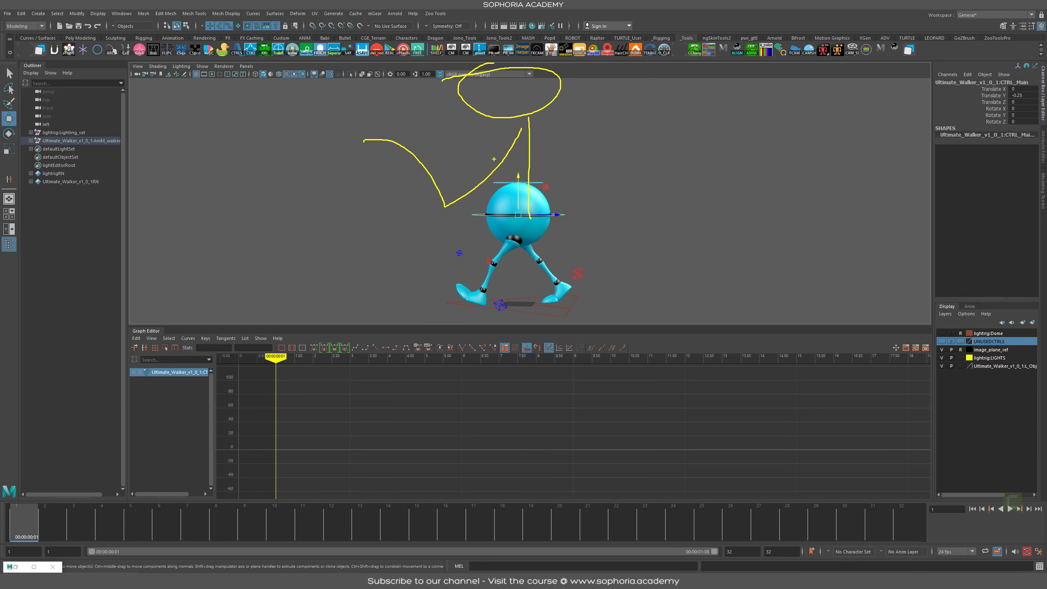
{"action": "left_click_drag", "start_coordinate": [531, 167], "coordinate": [675, 201]}
{"action": "mouse_move", "coordinate": [553, 178]}
{"action": "left_mouse_down"}
{"action": "mouse_move", "coordinate": [493, 197]}
{"action": "mouse_move", "coordinate": [551, 189]}
{"action": "left_mouse_up"}
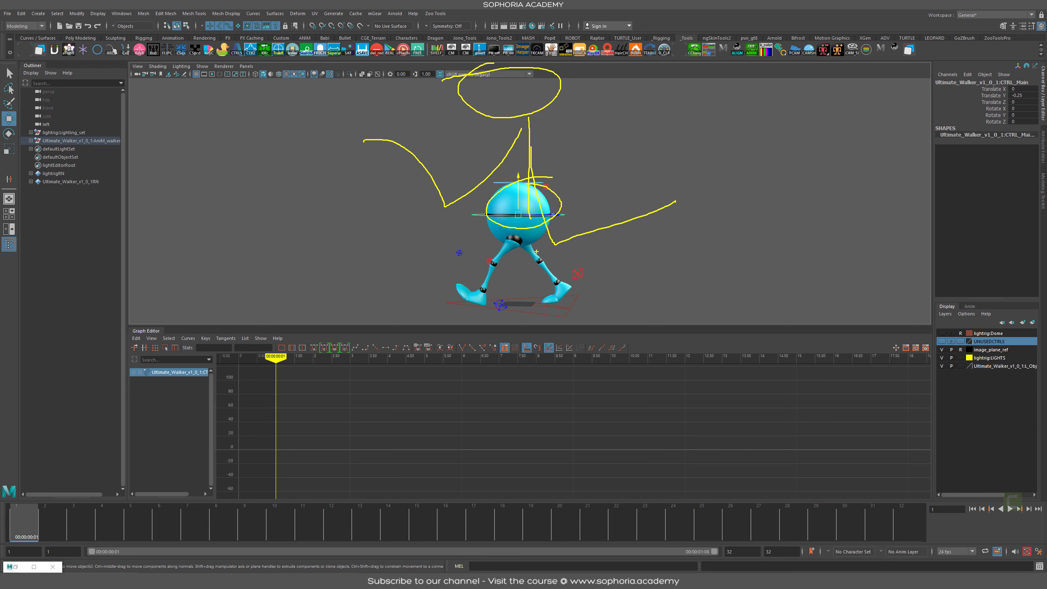
{"action": "key", "text": "Escape"}
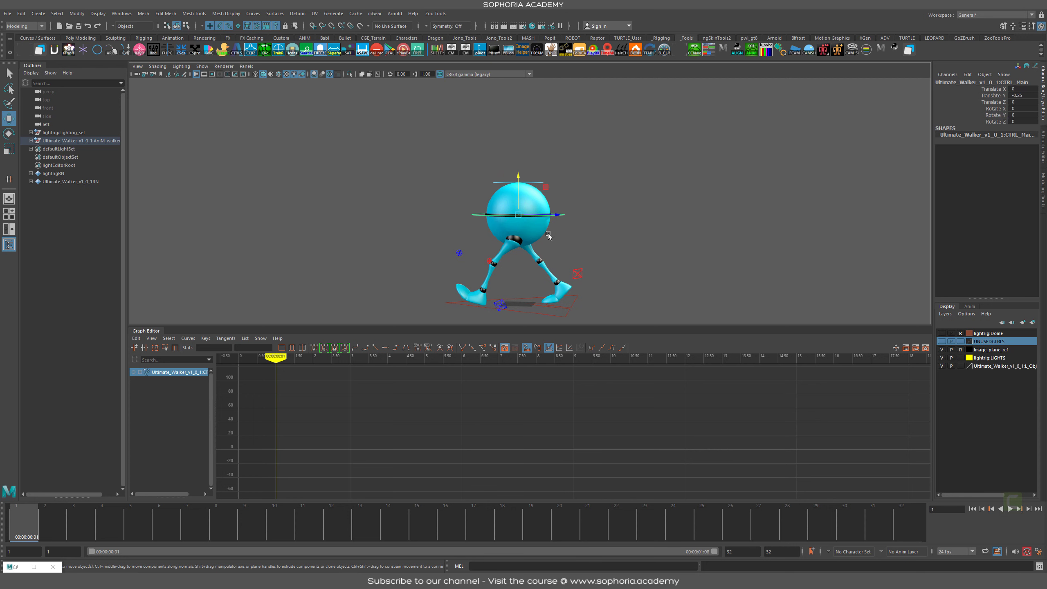
Step: Set a key on all channels of the main body control at frame 1
{"action": "right_click_drag", "start_coordinate": [548, 235], "coordinate": [663, 272], "text": "alt"}
{"action": "middle_click_drag", "start_coordinate": [585, 254], "coordinate": [593, 162], "text": "alt"}
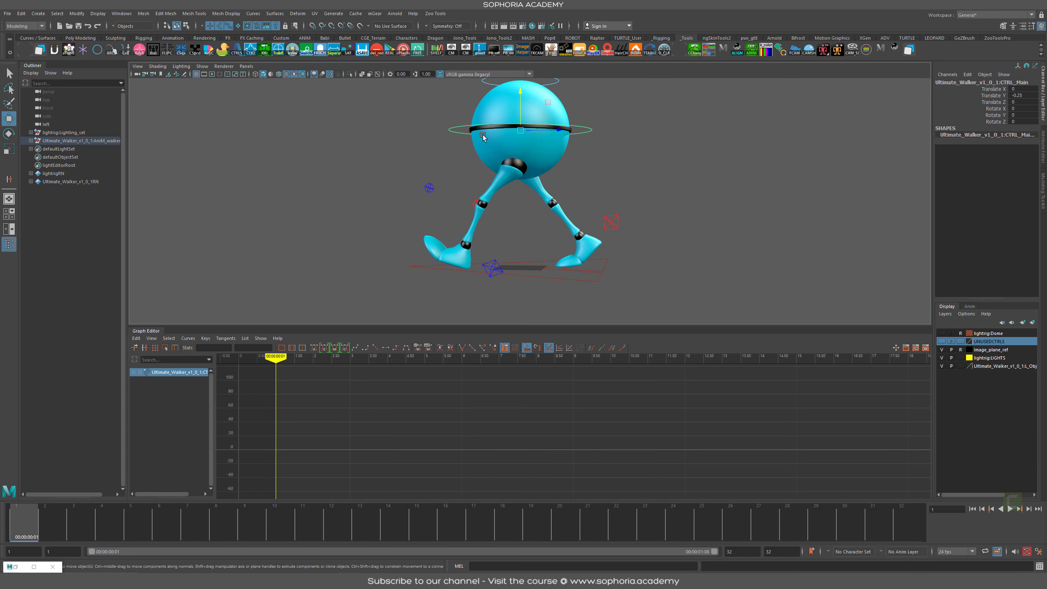
{"action": "left_click_drag", "start_coordinate": [600, 186], "coordinate": [620, 203], "text": "alt"}
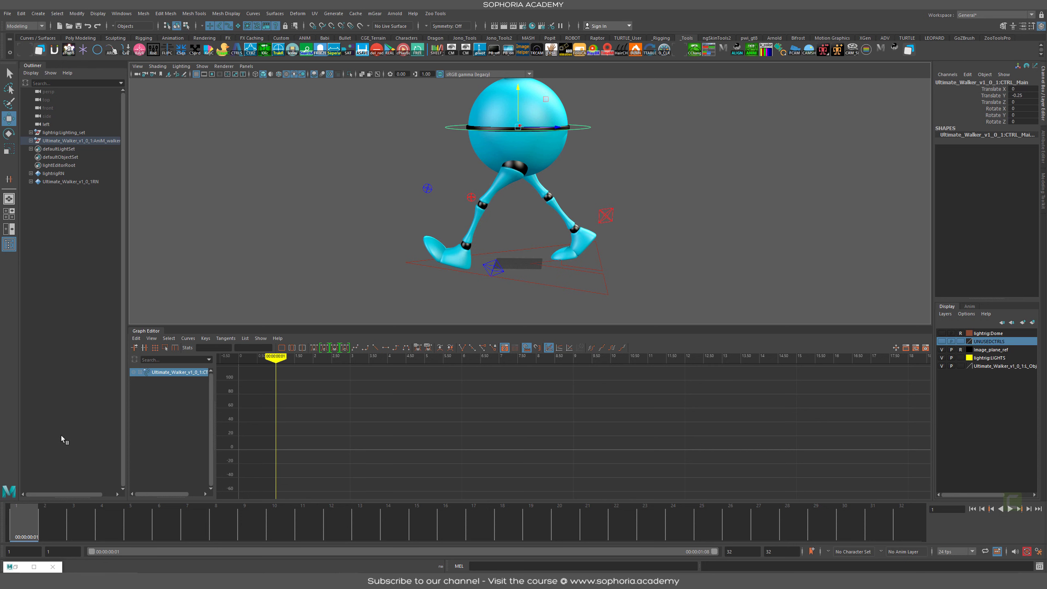
{"action": "left_click_drag", "start_coordinate": [512, 234], "coordinate": [514, 221], "text": "alt"}
{"action": "middle_click_drag", "start_coordinate": [515, 221], "coordinate": [511, 258], "text": "alt"}
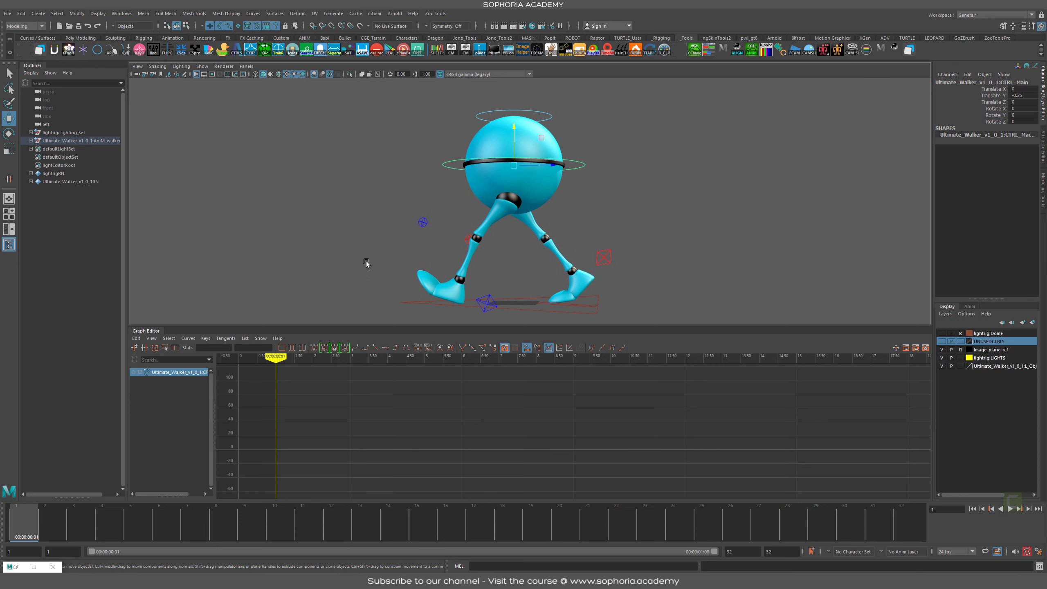
{"action": "key", "text": "s"}
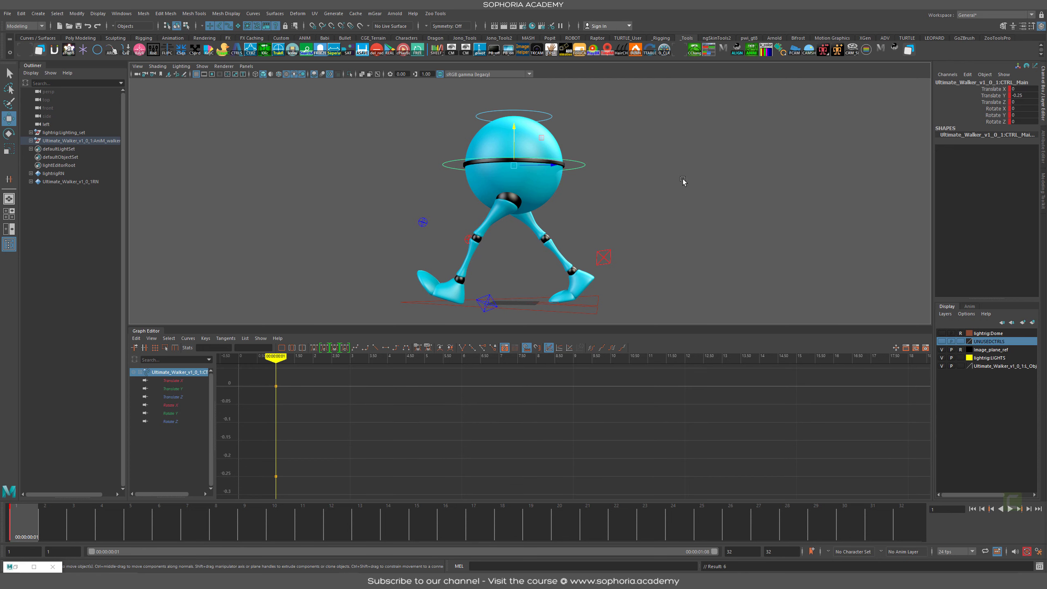
Step: Lower the main control to a Translate Y of about -0.292 at frame 1 and key the same pose at frame 32
{"action": "left_click_drag", "start_coordinate": [682, 179], "coordinate": [525, 232], "text": "alt"}
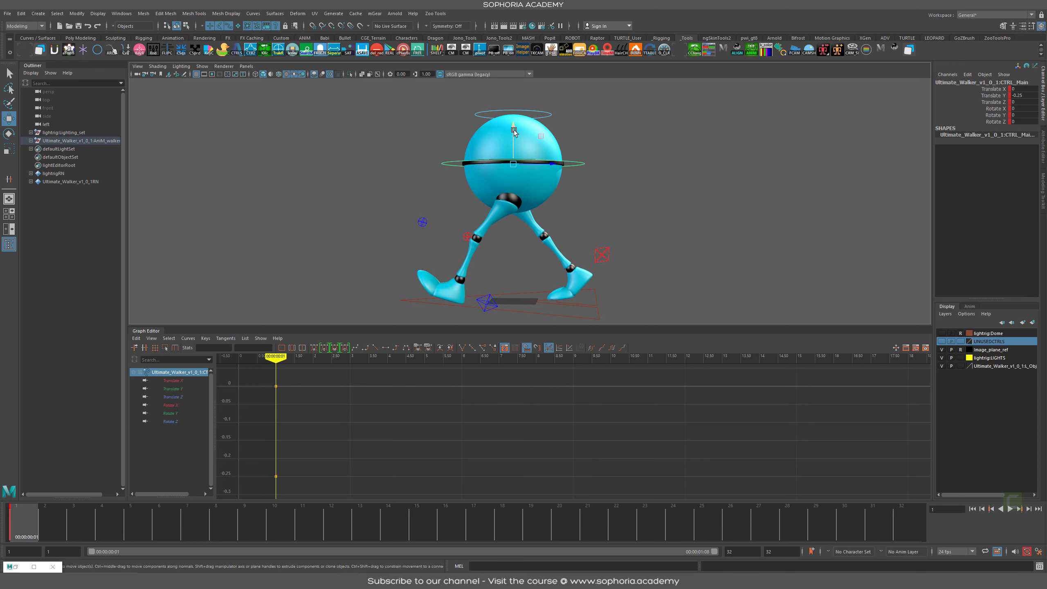
{"action": "left_click_drag", "start_coordinate": [515, 132], "coordinate": [516, 135]}
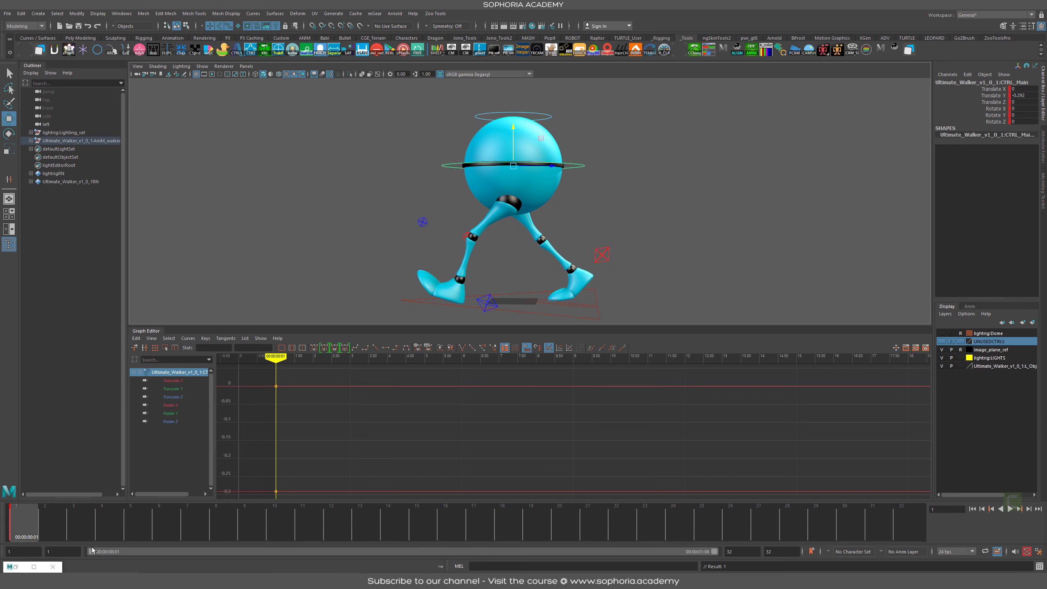
{"action": "left_click_drag", "start_coordinate": [339, 521], "coordinate": [901, 536]}
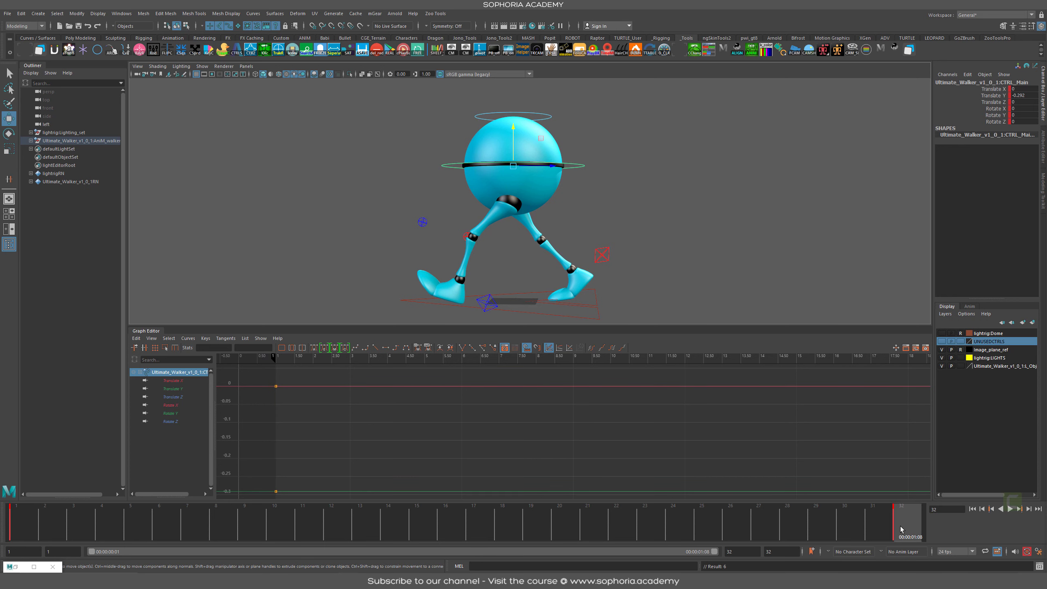
Step: Compare the poses at frames 1, 17 and 32, and key the main control's unchanged height at frame 17
{"action": "left_click", "coordinate": [486, 527]}
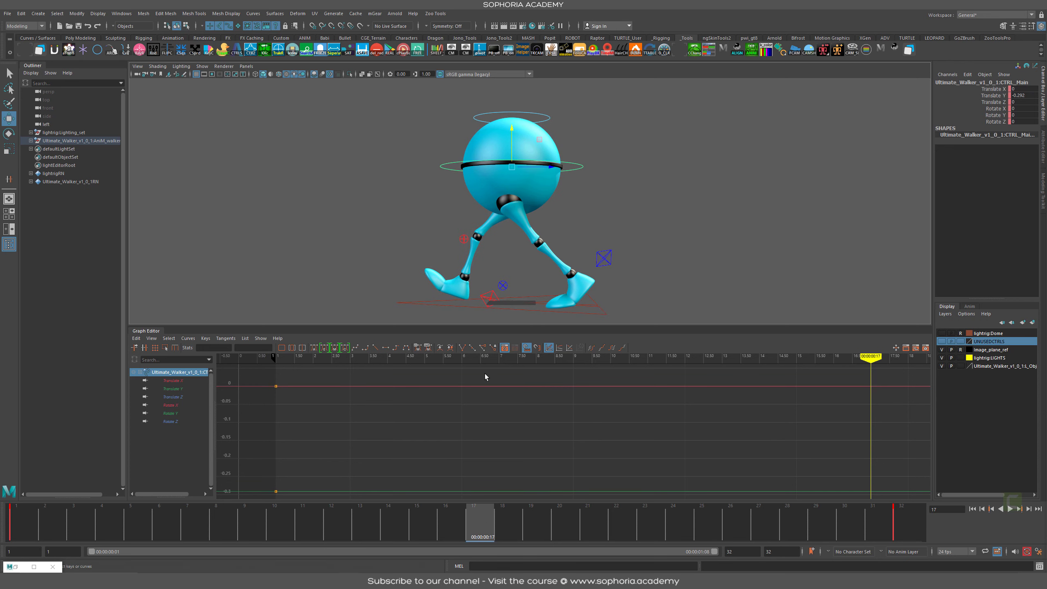
{"action": "scroll", "coordinate": [764, 426], "scroll_direction": "down", "scroll_amount": 5}
{"action": "middle_click_drag", "start_coordinate": [754, 422], "coordinate": [687, 428], "text": "alt"}
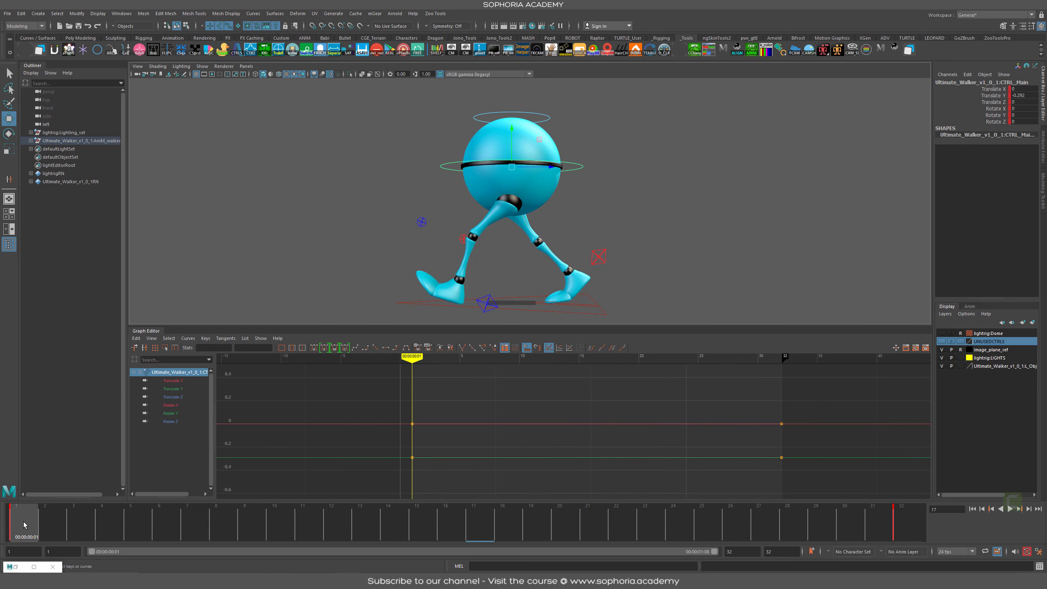
{"action": "key", "text": "alt+shift+v"}
{"action": "left_click", "coordinate": [478, 525]}
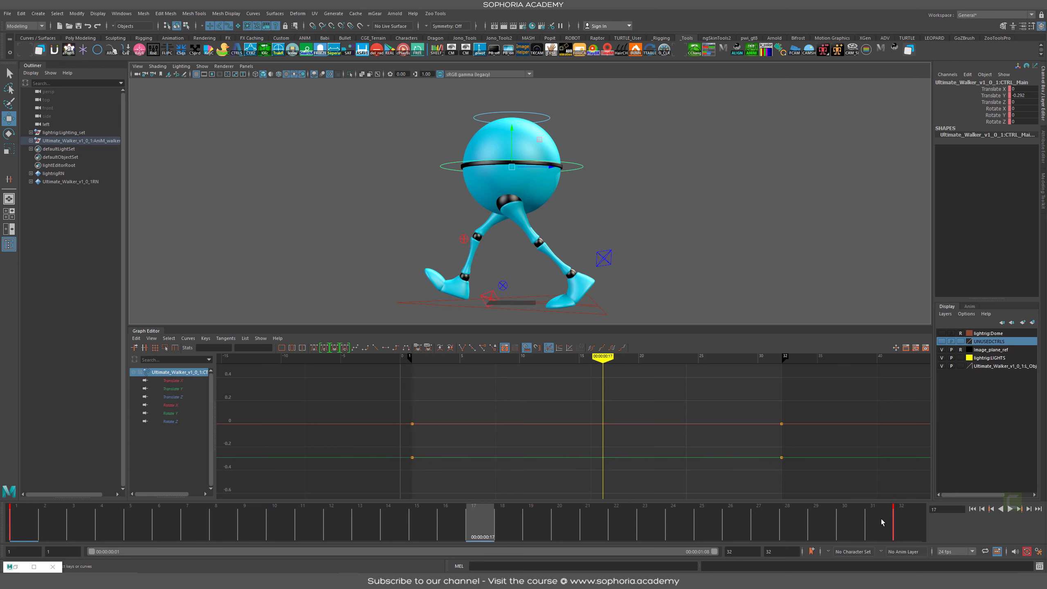
{"action": "left_click", "coordinate": [909, 525]}
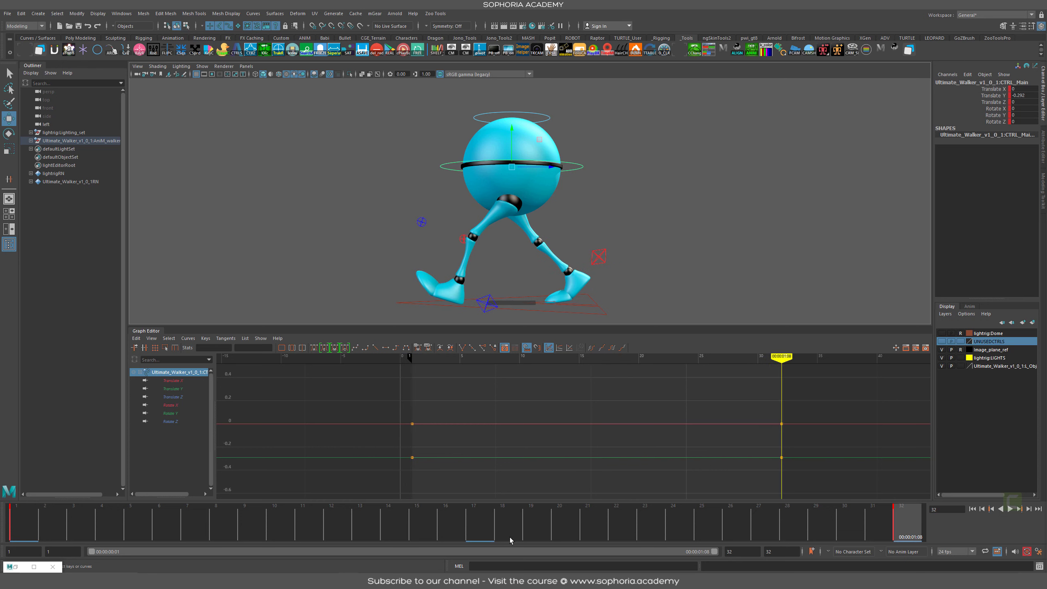
{"action": "left_click", "coordinate": [473, 526]}
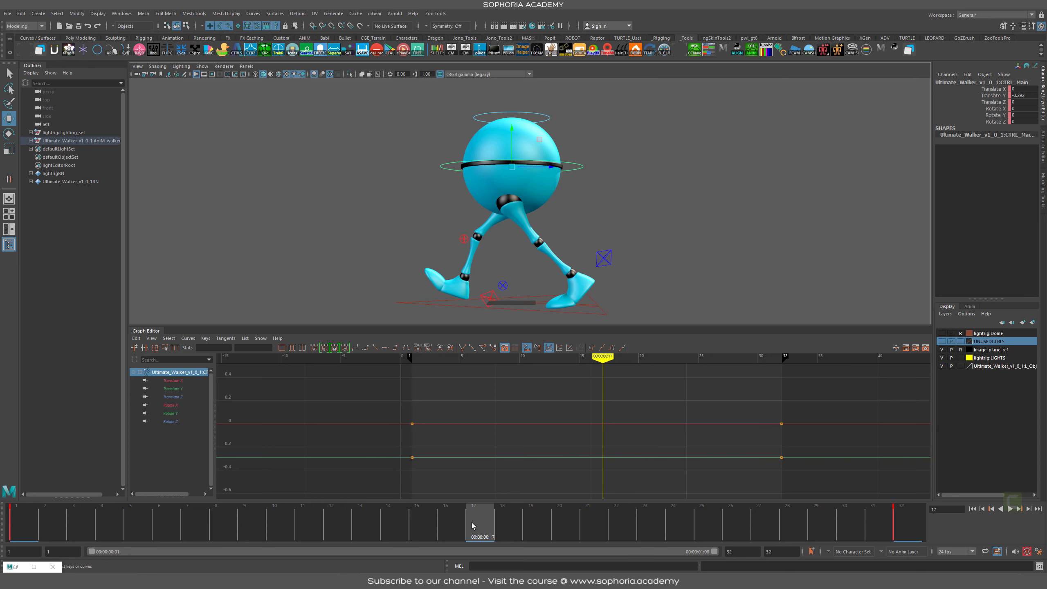
{"action": "left_click", "coordinate": [23, 525]}
{"action": "left_click", "coordinate": [481, 522]}
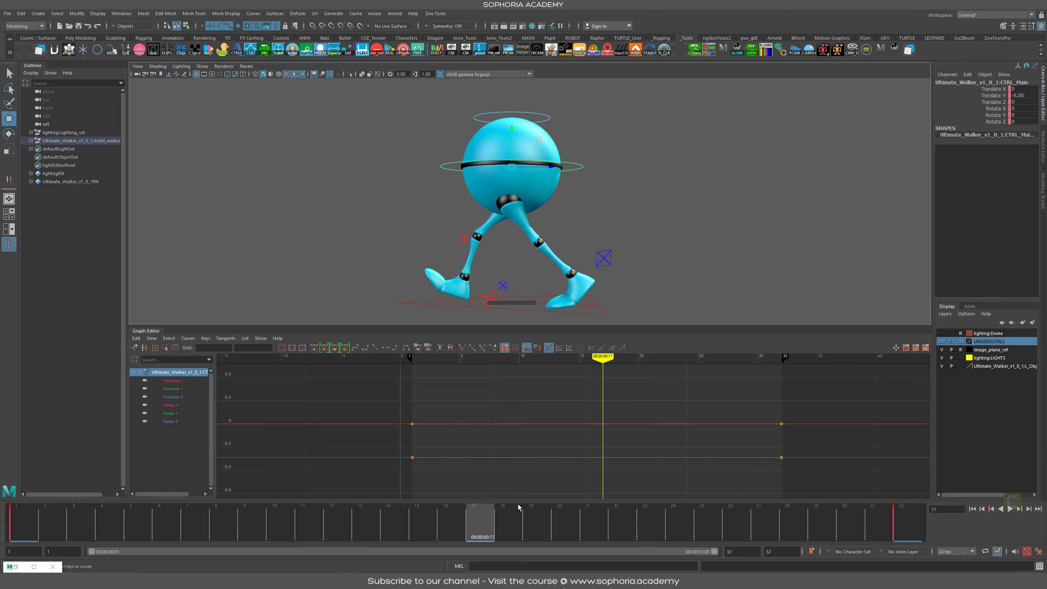
{"action": "key", "text": "s"}
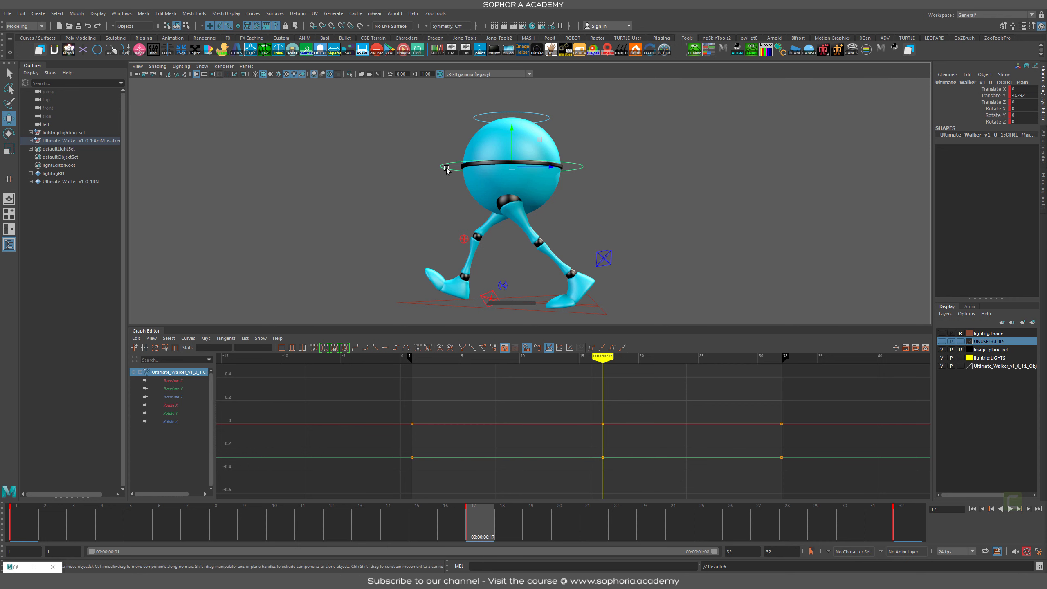
{"action": "left_click", "coordinate": [31, 524]}
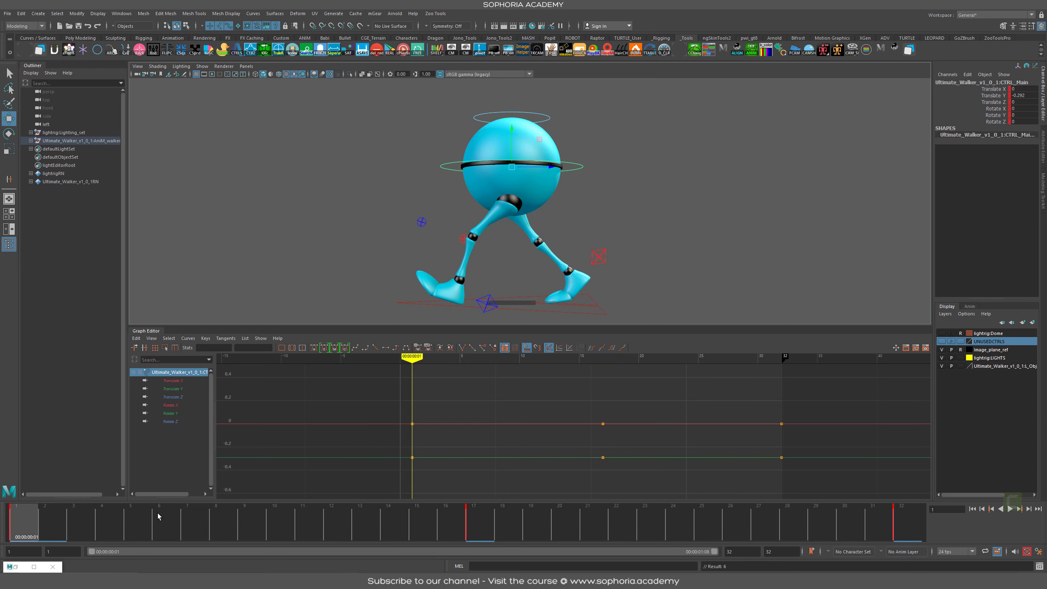
{"action": "left_click_drag", "start_coordinate": [618, 168], "coordinate": [590, 178], "text": "alt"}
{"action": "left_click_drag", "start_coordinate": [546, 243], "coordinate": [553, 242], "text": "alt"}
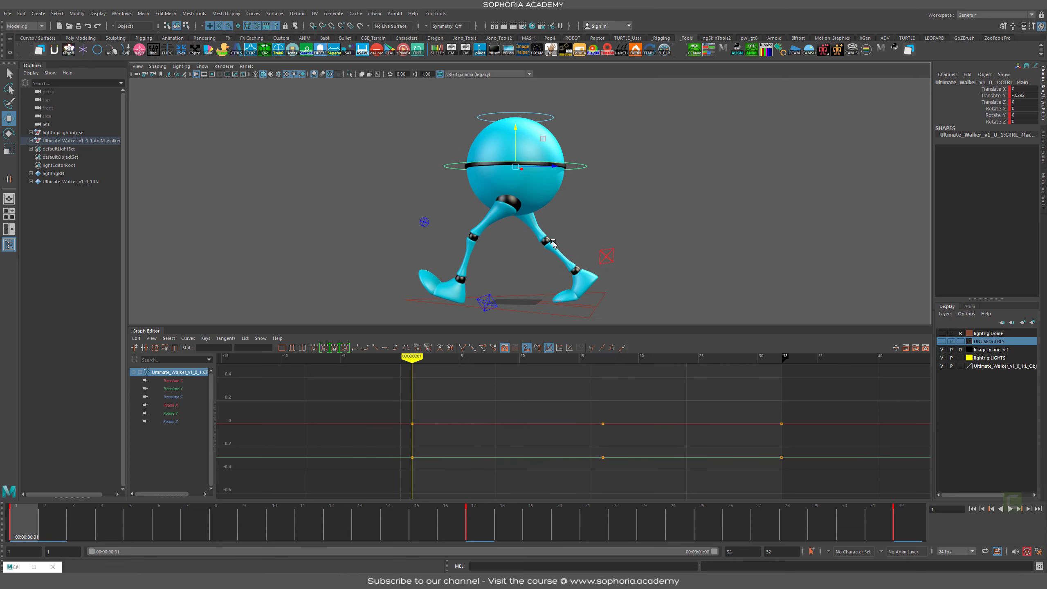
{"action": "mouse_move", "coordinate": [707, 150]}
{"action": "left_mouse_down"}
{"action": "mouse_move", "coordinate": [647, 98]}
{"action": "mouse_move", "coordinate": [530, 165]}
{"action": "mouse_move", "coordinate": [456, 288]}
{"action": "mouse_move", "coordinate": [470, 299]}
{"action": "left_mouse_up"}
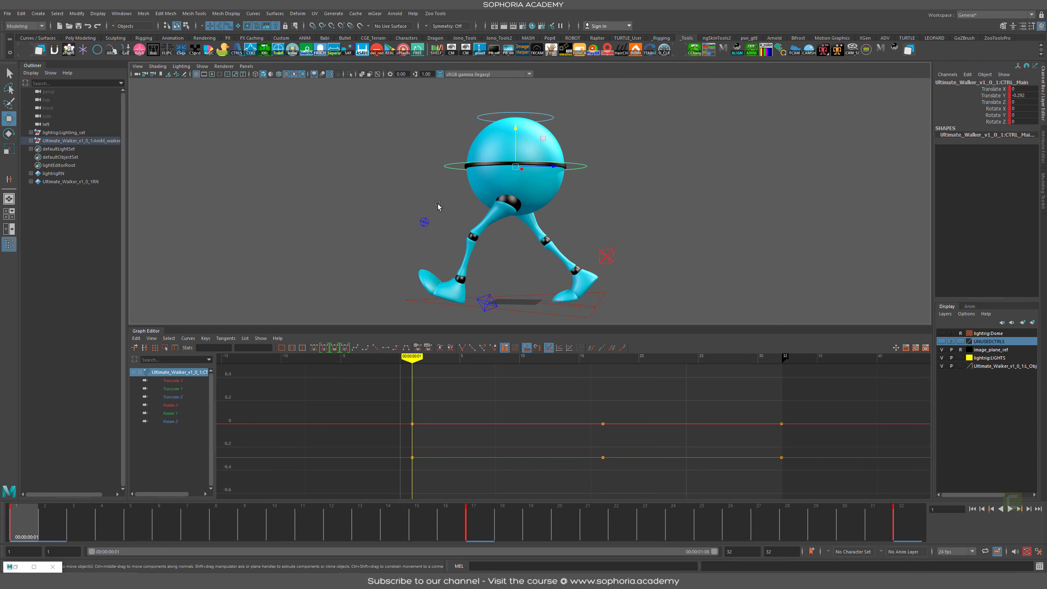
Step: At frame 4, lower the main body control to a Translate Y of about -0.458 and key it
{"action": "left_click", "coordinate": [94, 517]}
{"action": "left_click_drag", "start_coordinate": [94, 517], "coordinate": [123, 495]}
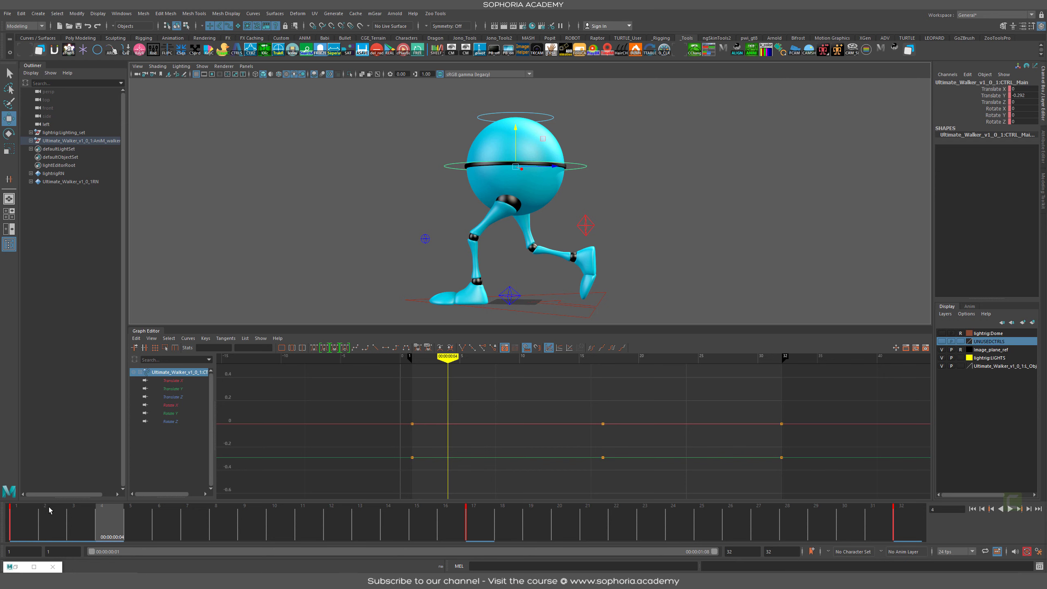
{"action": "key", "text": "alt+v"}
{"action": "key", "text": "alt+v"}
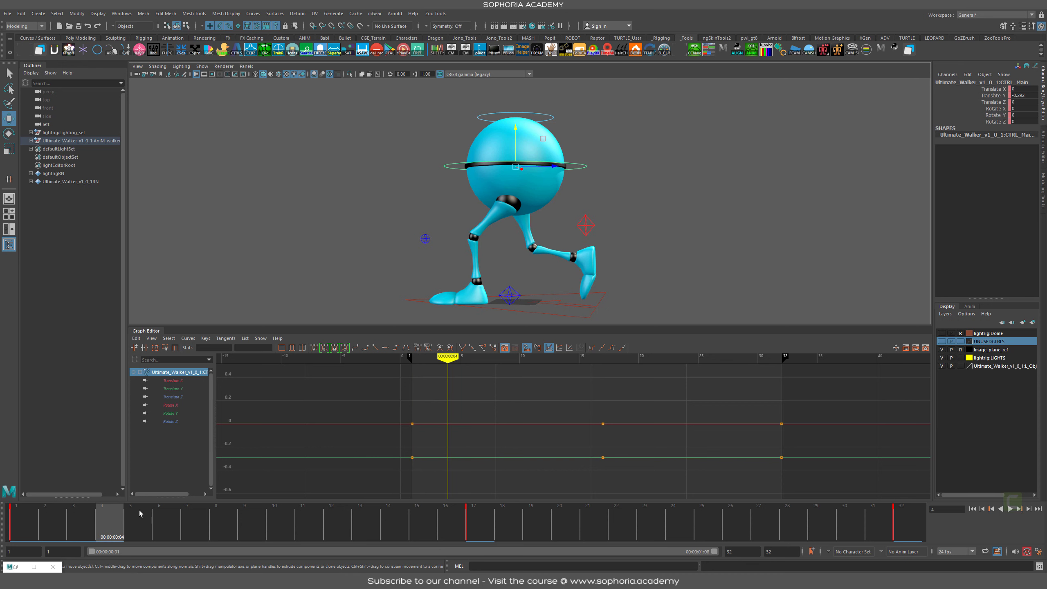
{"action": "left_click", "coordinate": [18, 516]}
{"action": "key", "text": "alt+v"}
{"action": "key", "text": "alt+v"}
{"action": "left_click_drag", "start_coordinate": [516, 139], "coordinate": [518, 142]}
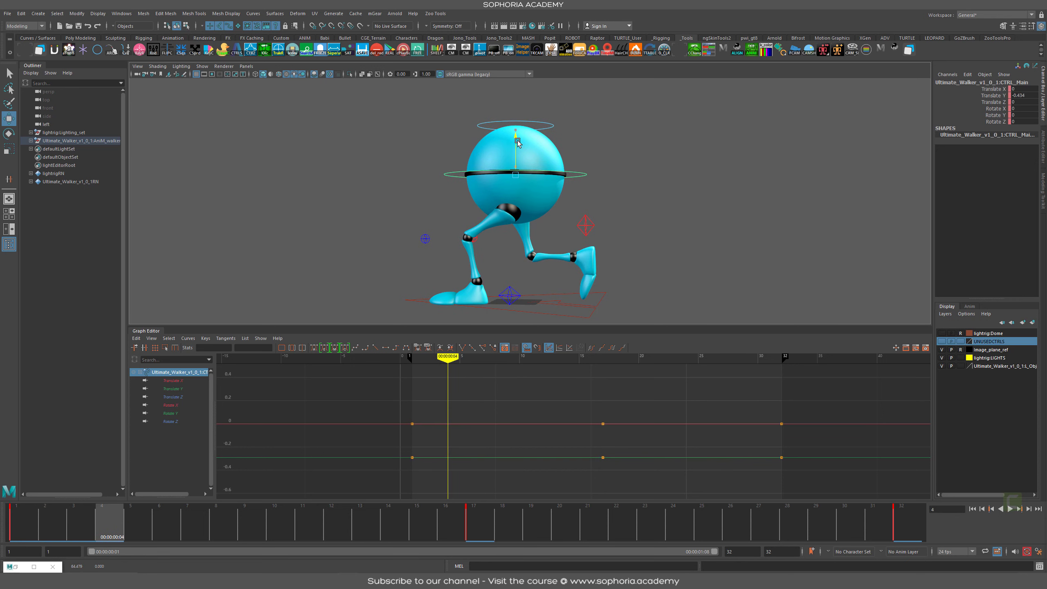
{"action": "key", "text": "s"}
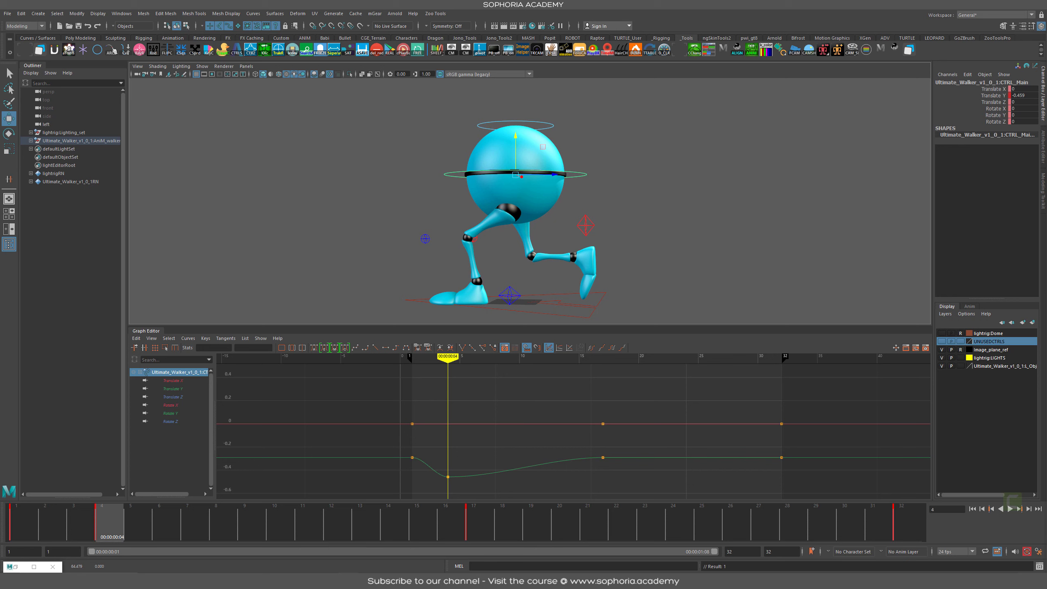
{"action": "mouse_move", "coordinate": [520, 217]}
{"action": "left_mouse_down", "text": "alt"}
{"action": "mouse_move", "coordinate": [513, 211]}
{"action": "mouse_move", "coordinate": [526, 205]}
{"action": "left_mouse_up", "text": "alt"}
{"action": "left_click_drag", "start_coordinate": [596, 207], "coordinate": [561, 237], "text": "alt"}
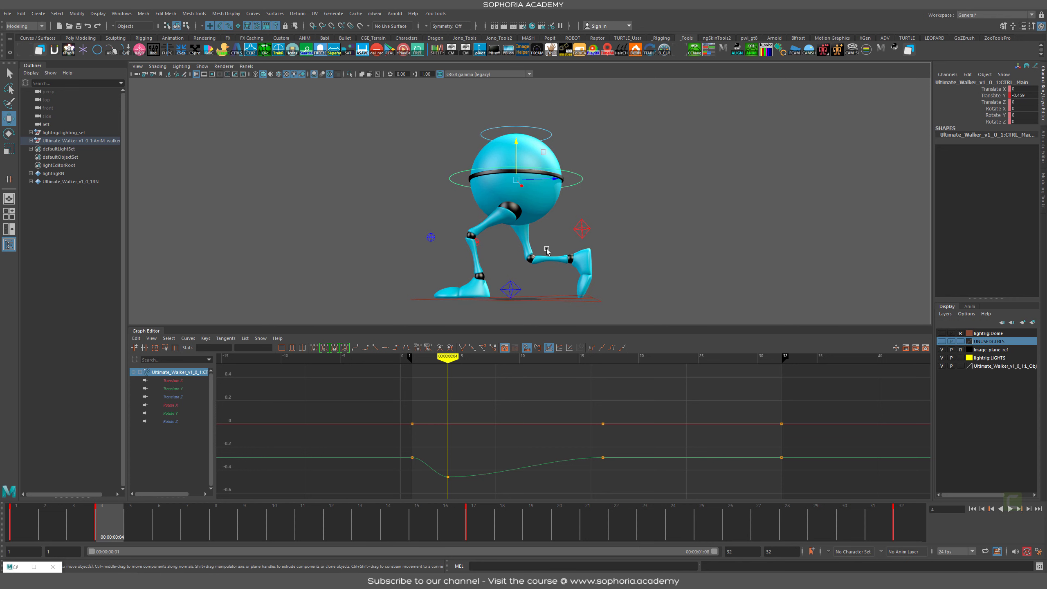
Step: Smooth the right foot control's Translate Z curve by adjusting the tangent handle of its frame 17 key
{"action": "left_click_drag", "start_coordinate": [62, 515], "coordinate": [115, 516]}
{"action": "left_click_drag", "start_coordinate": [490, 274], "coordinate": [501, 281], "text": "alt"}
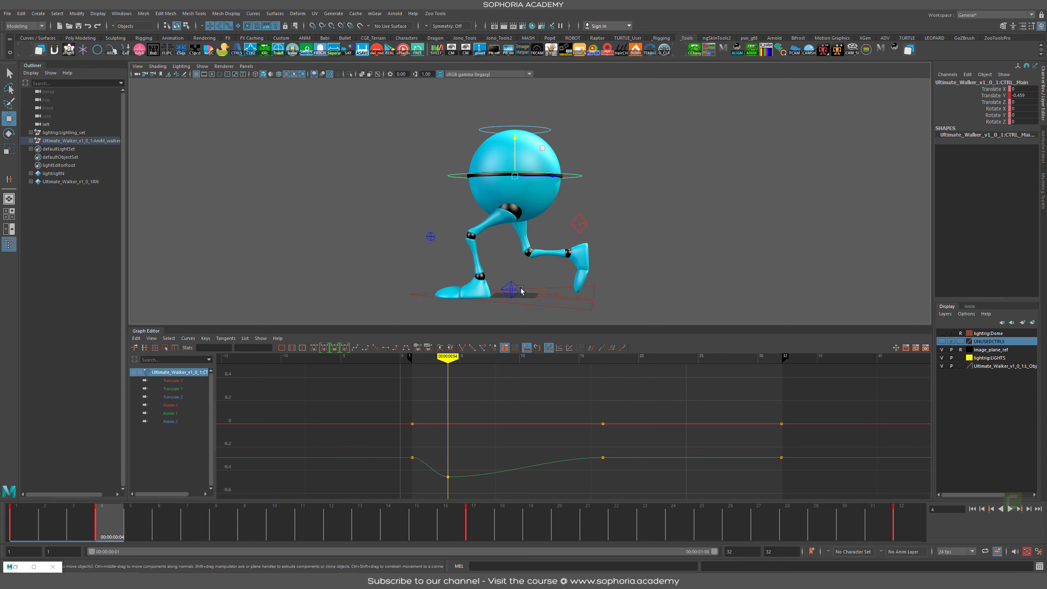
{"action": "left_click", "coordinate": [581, 224]}
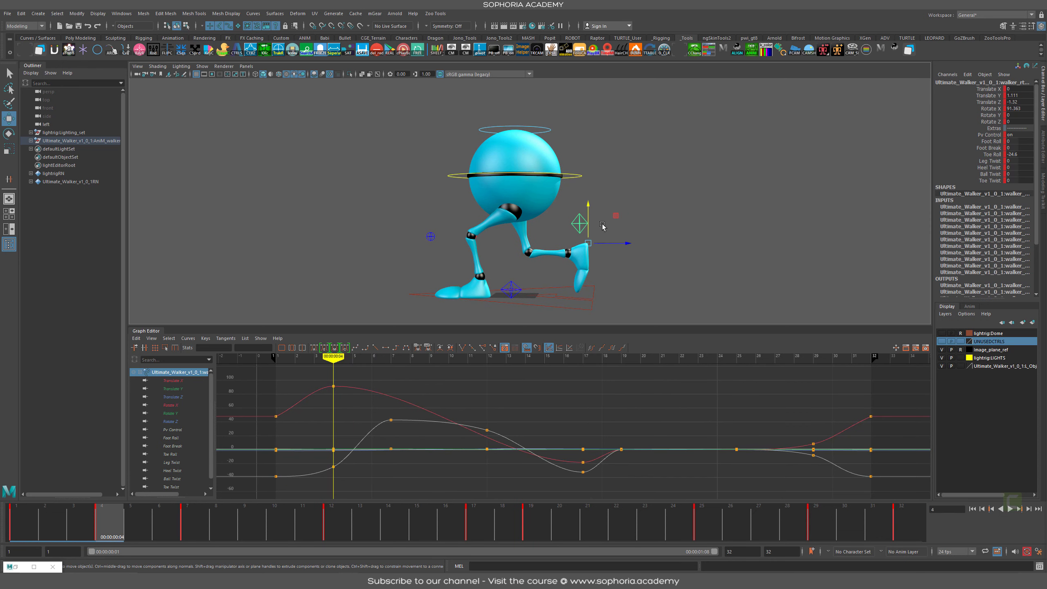
{"action": "left_click", "coordinate": [173, 397]}
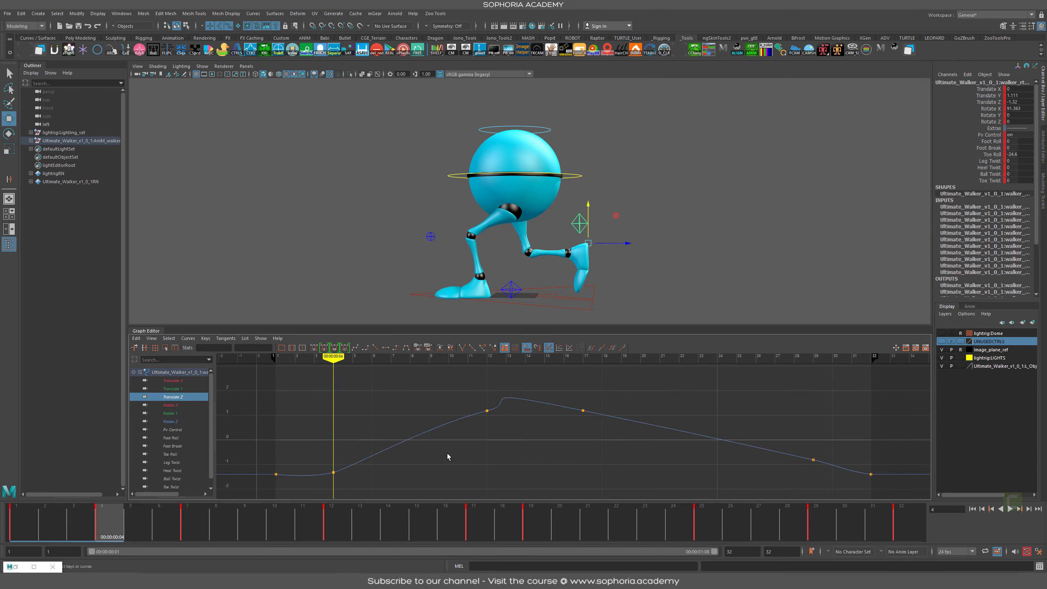
{"action": "left_click_drag", "start_coordinate": [628, 399], "coordinate": [568, 436]}
{"action": "right_click_drag", "start_coordinate": [752, 442], "coordinate": [712, 438], "text": "shift"}
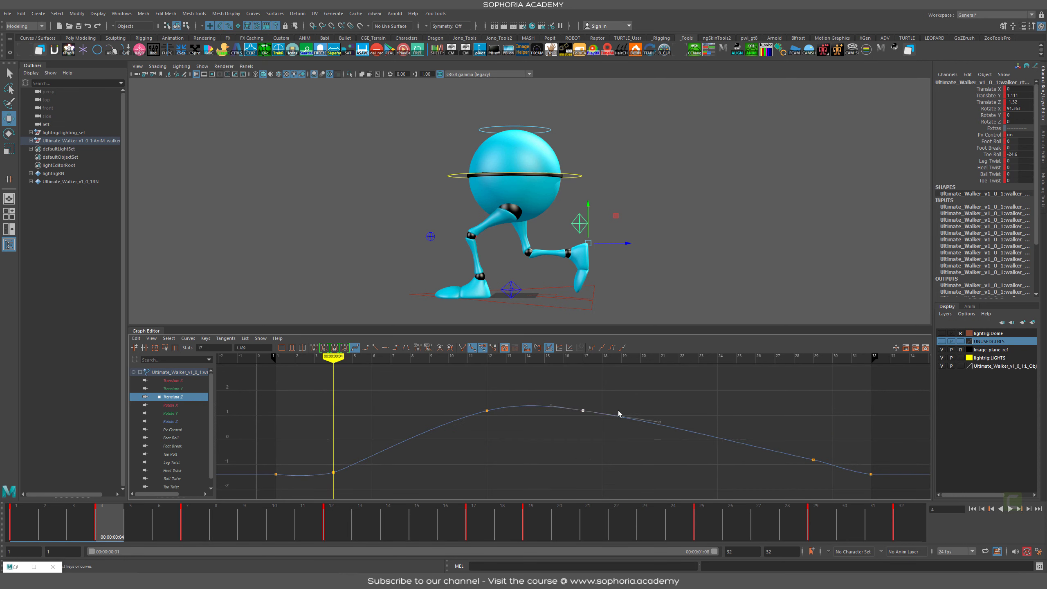
{"action": "right_click_drag", "start_coordinate": [851, 452], "coordinate": [713, 422], "text": "alt+shift"}
{"action": "scroll", "coordinate": [693, 417], "scroll_direction": "up", "scroll_amount": 3}
{"action": "left_click_drag", "start_coordinate": [633, 403], "coordinate": [594, 431]}
{"action": "middle_click_drag", "start_coordinate": [605, 443], "coordinate": [610, 449]}
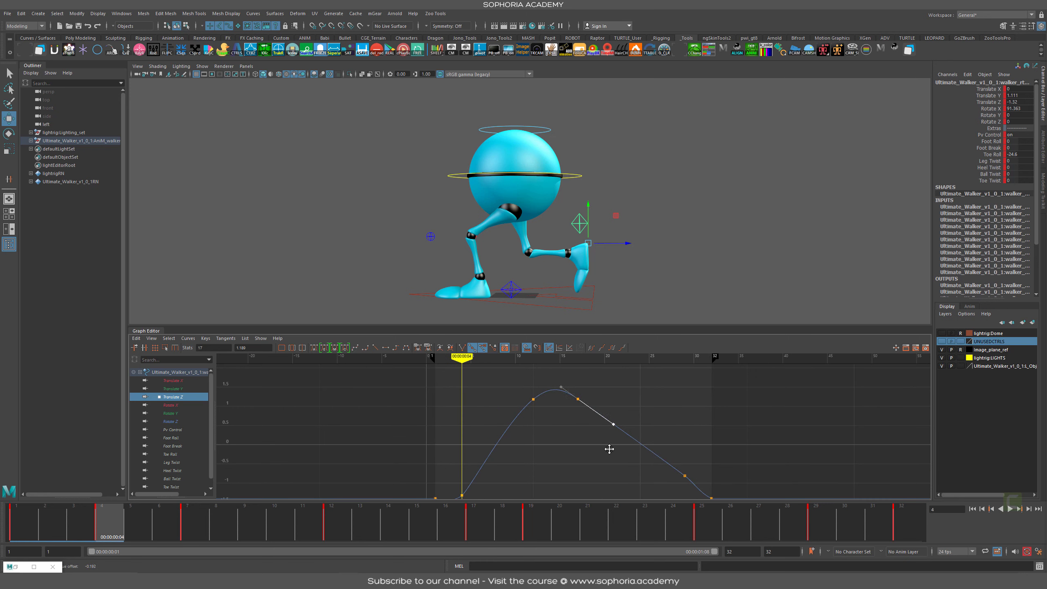
Step: Set the pre- and post-infinity of the right foot's Translate Z curve to Cycle
{"action": "middle_click_drag", "start_coordinate": [746, 443], "coordinate": [694, 408], "text": "alt"}
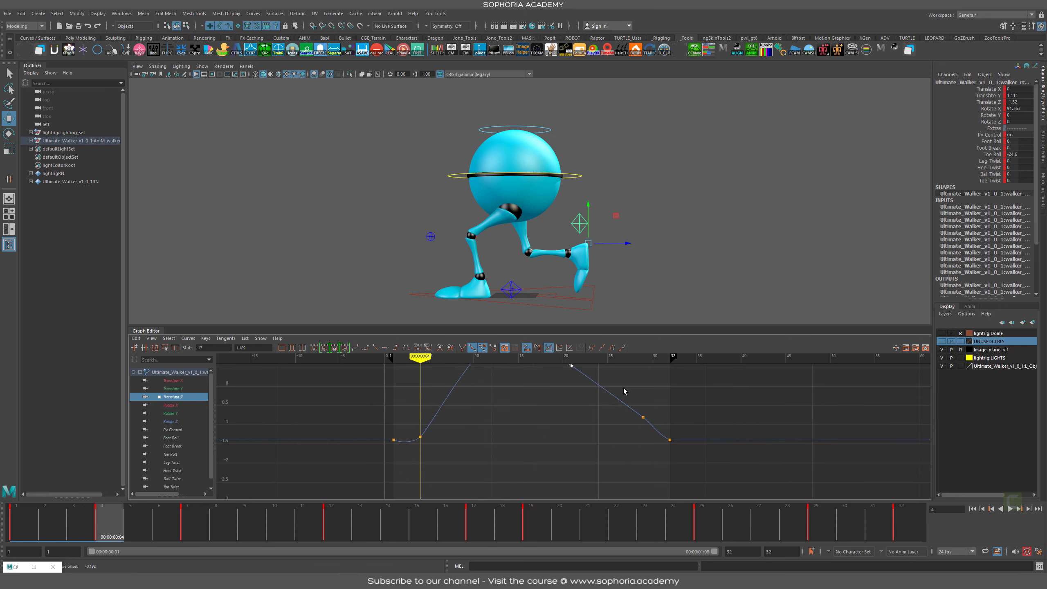
{"action": "left_click_drag", "start_coordinate": [625, 388], "coordinate": [639, 418]}
{"action": "left_click", "coordinate": [592, 348]}
{"action": "left_click", "coordinate": [612, 348]}
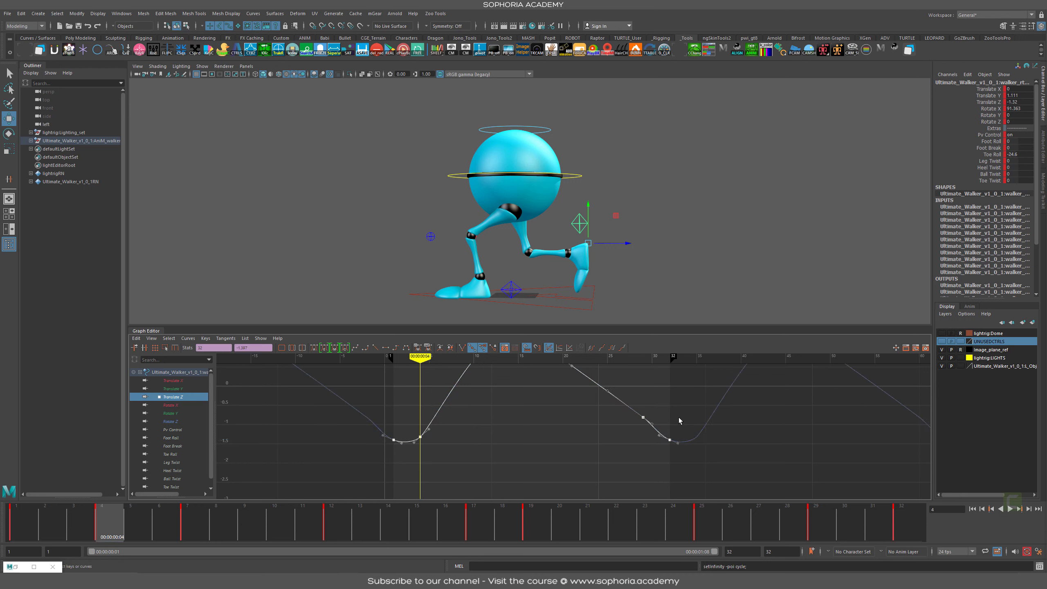
{"action": "left_click", "coordinate": [684, 403]}
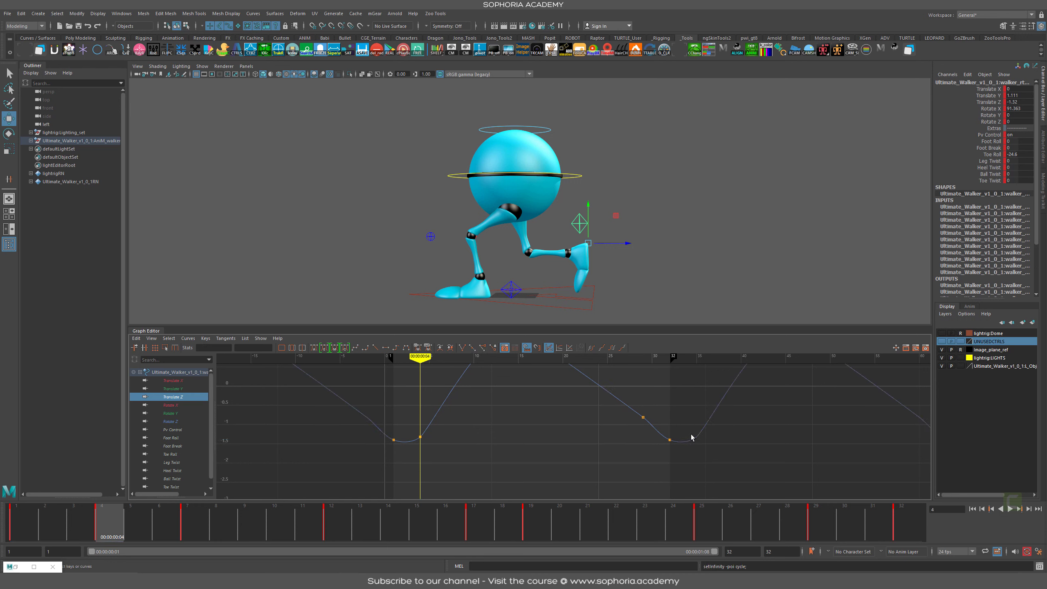
Step: Adjust the tangent of the frame 1 key on the right foot's Translate Z curve to smooth the loop's join
{"action": "left_click_drag", "start_coordinate": [692, 437], "coordinate": [661, 449]}
{"action": "left_click", "coordinate": [393, 439]}
{"action": "left_click_drag", "start_coordinate": [400, 424], "coordinate": [397, 452]}
{"action": "middle_click_drag", "start_coordinate": [405, 459], "coordinate": [407, 464]}
{"action": "middle_click_drag", "start_coordinate": [617, 409], "coordinate": [619, 467], "text": "alt"}
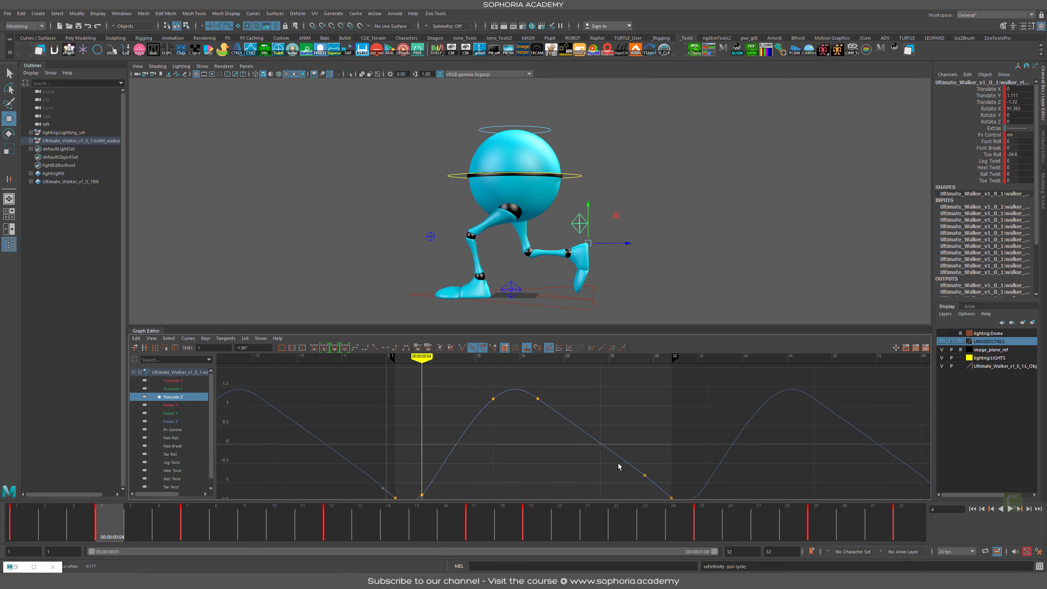
{"action": "right_click_drag", "start_coordinate": [633, 434], "coordinate": [606, 421], "text": "alt"}
Step: Try lowering the right foot's Translate Z keys at frames 1, 4, 29 and 32 together, and undo it
{"action": "left_click_drag", "start_coordinate": [208, 530], "coordinate": [13, 526]}
{"action": "left_click_drag", "start_coordinate": [724, 449], "coordinate": [414, 493]}
{"action": "left_click_drag", "start_coordinate": [108, 532], "coordinate": [128, 530]}
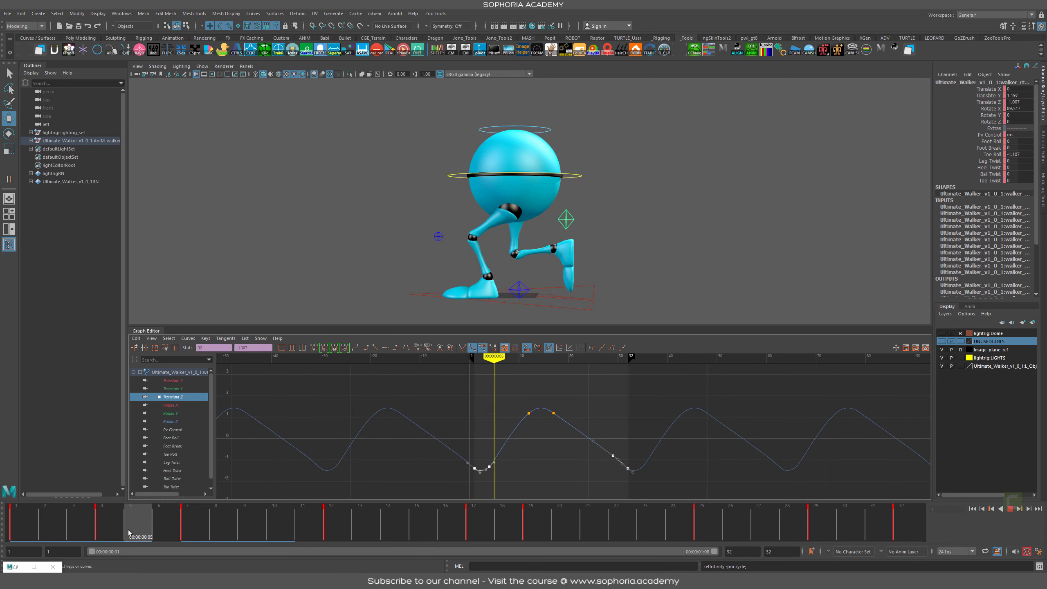
{"action": "middle_click_drag", "start_coordinate": [531, 461], "coordinate": [531, 477], "text": "shift"}
{"action": "left_click_drag", "start_coordinate": [103, 524], "coordinate": [133, 522]}
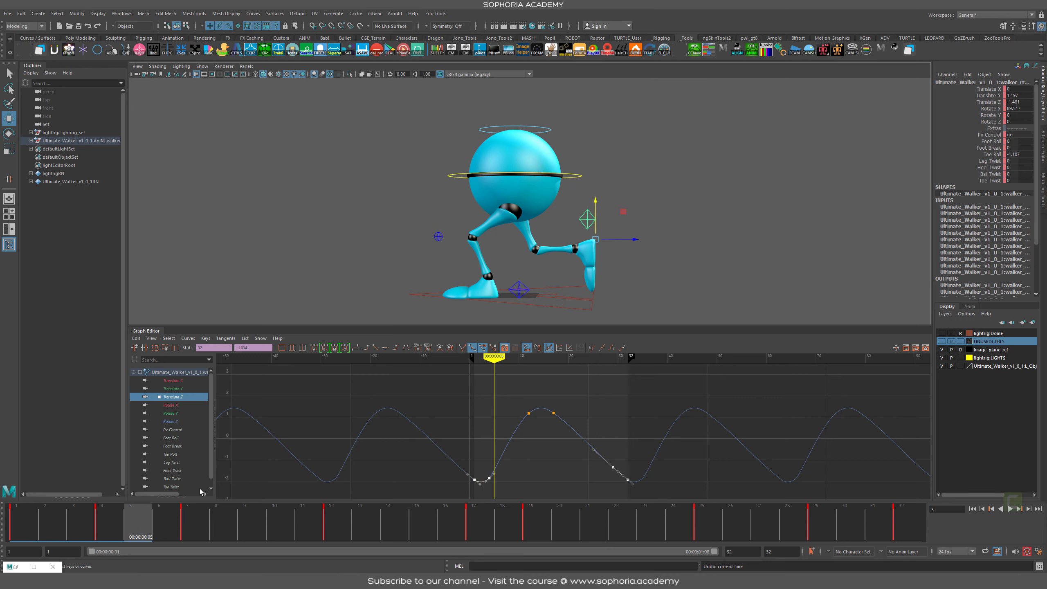
{"action": "mouse_move", "coordinate": [124, 523]}
{"action": "left_mouse_down"}
{"action": "mouse_move", "coordinate": [28, 524]}
{"action": "mouse_move", "coordinate": [109, 521]}
{"action": "left_mouse_up"}
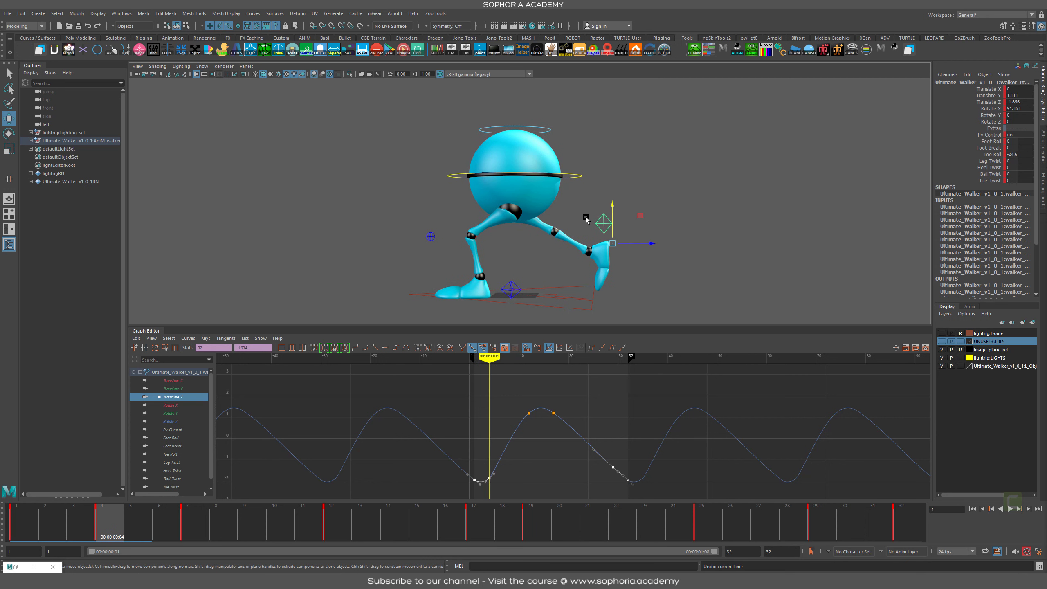
{"action": "key", "text": "ctrl+z"}
{"action": "key", "text": "ctrl+z"}
Step: Select the main body control and examine the pose progression from frame 1 to frame 7
{"action": "left_click", "coordinate": [11, 527]}
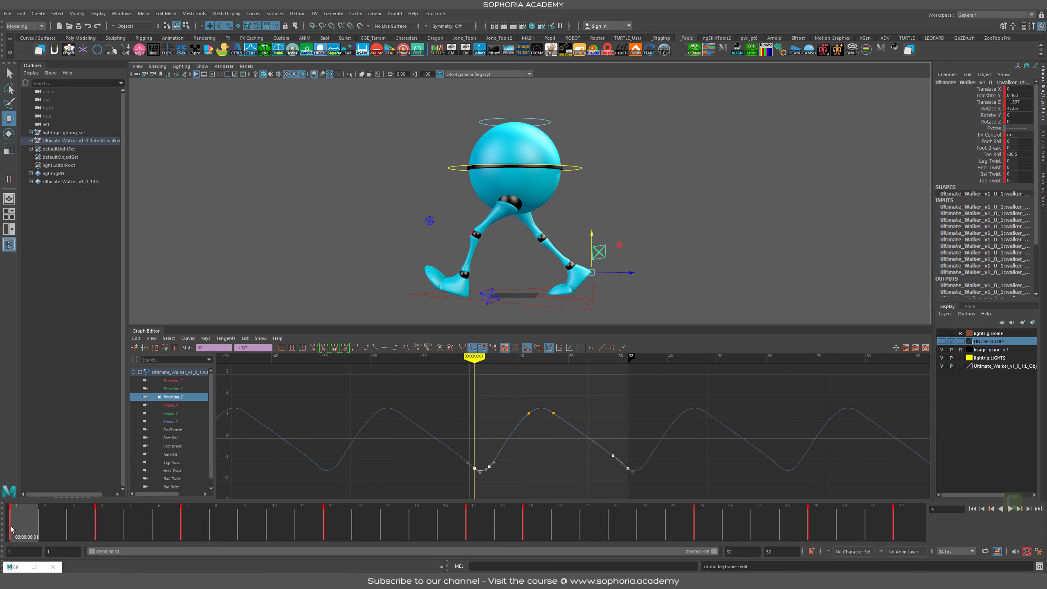
{"action": "right_click_drag", "start_coordinate": [453, 205], "coordinate": [512, 199], "text": "alt"}
{"action": "left_click_drag", "start_coordinate": [589, 154], "coordinate": [583, 176]}
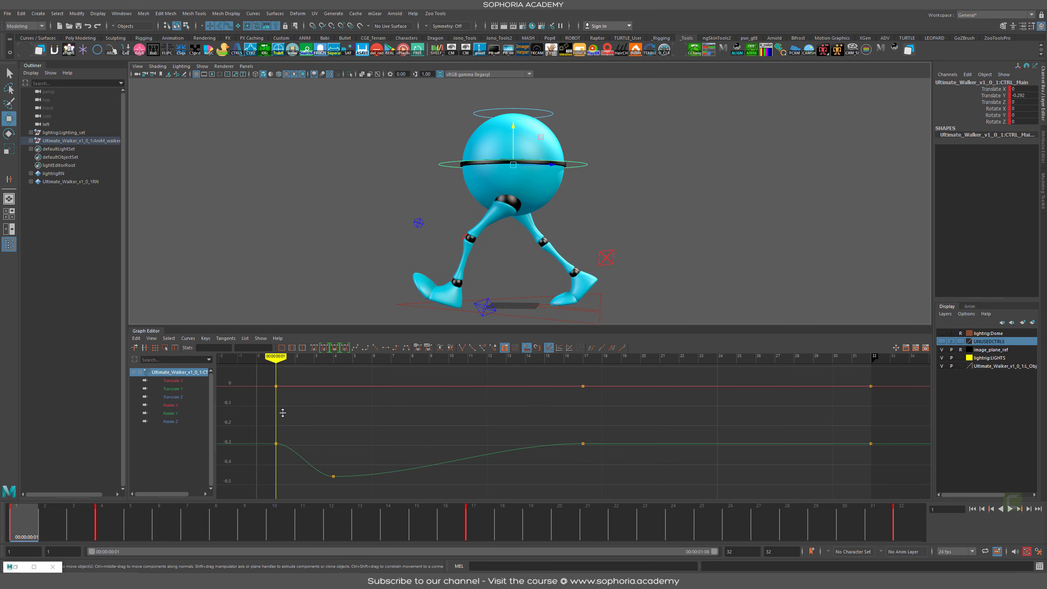
{"action": "left_click_drag", "start_coordinate": [81, 516], "coordinate": [108, 520]}
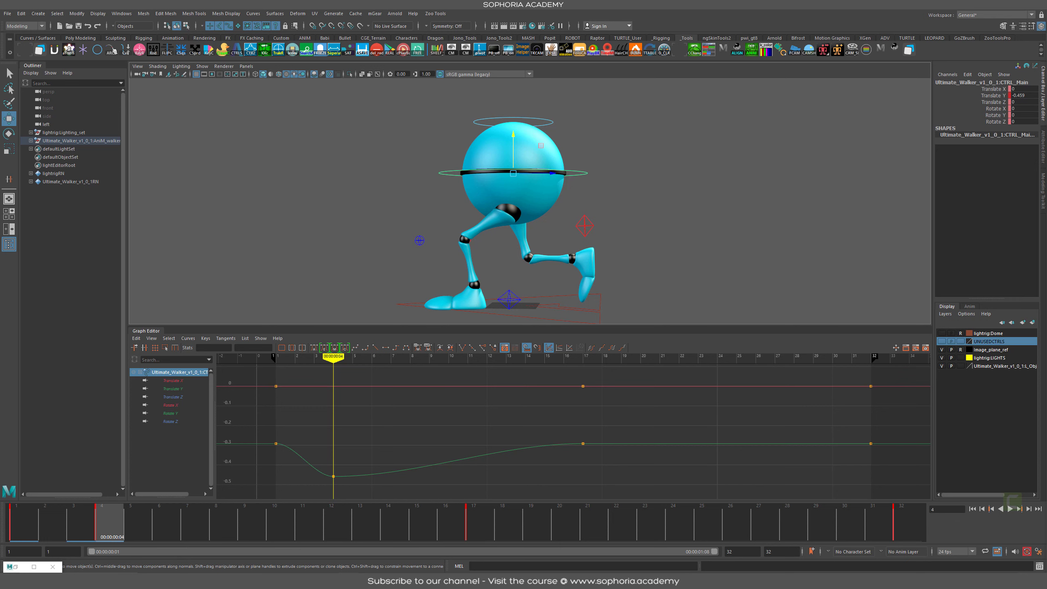
{"action": "left_click_drag", "start_coordinate": [108, 521], "coordinate": [195, 526]}
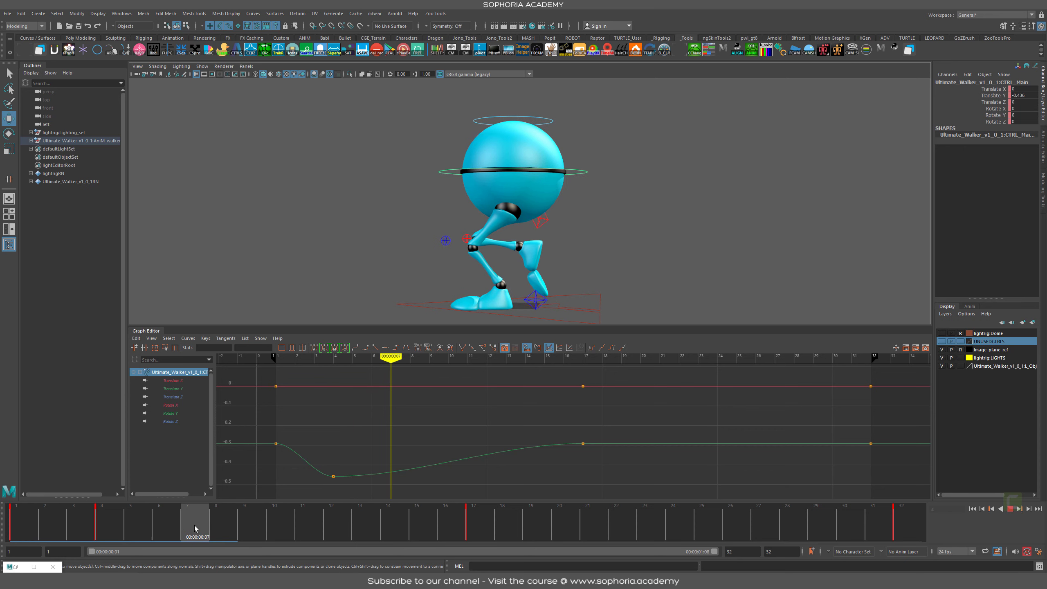
Step: Try pulling the outgoing tangent handle of the main control's frame 4 Translate Y key downward, and undo it
{"action": "scroll", "coordinate": [493, 469], "scroll_direction": "down", "scroll_amount": 5}
{"action": "middle_click_drag", "start_coordinate": [545, 465], "coordinate": [567, 493], "text": "alt"}
{"action": "scroll", "coordinate": [561, 453], "scroll_direction": "up", "scroll_amount": 5}
{"action": "left_click_drag", "start_coordinate": [443, 409], "coordinate": [403, 439]}
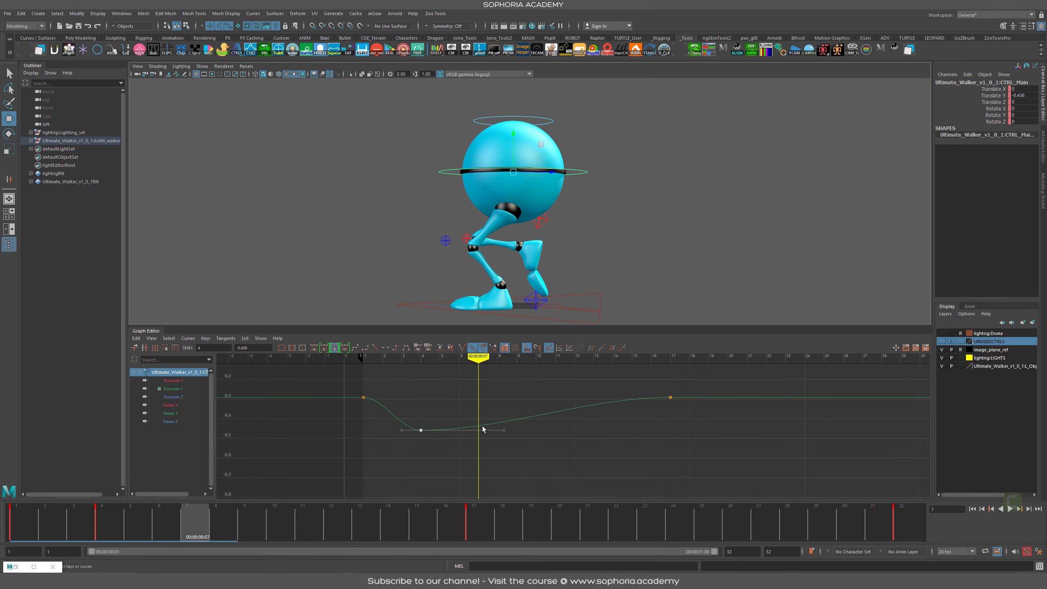
{"action": "left_click_drag", "start_coordinate": [169, 532], "coordinate": [199, 520]}
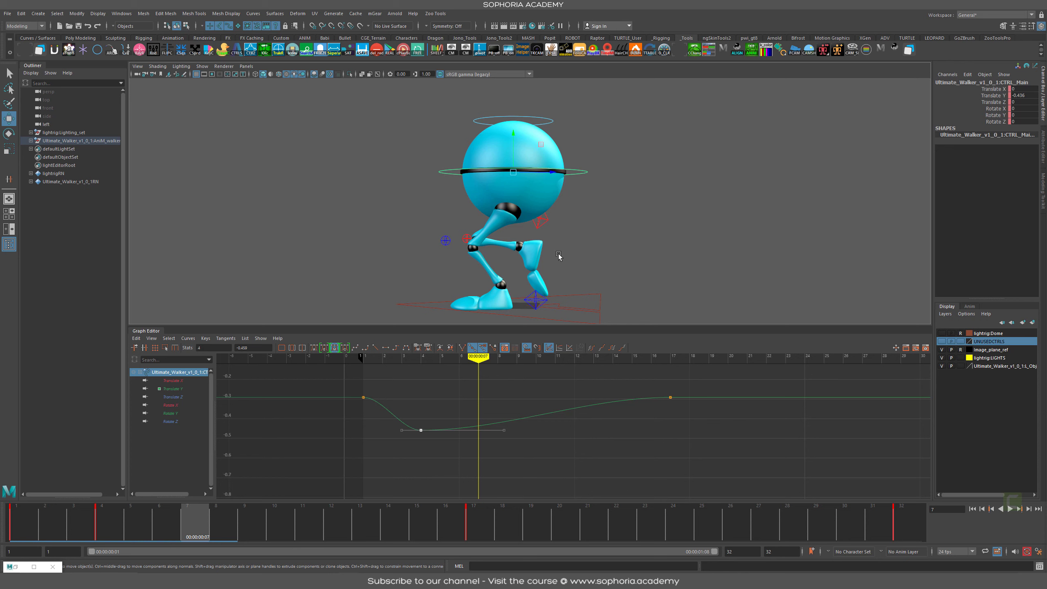
{"action": "left_click", "coordinate": [504, 430]}
{"action": "middle_click_drag", "start_coordinate": [495, 438], "coordinate": [489, 462]}
{"action": "key", "text": "ctrl+z"}
Step: Insert a Translate Y key for the main control at frame 8 and raise it to about -0.249
{"action": "left_click", "coordinate": [337, 524]}
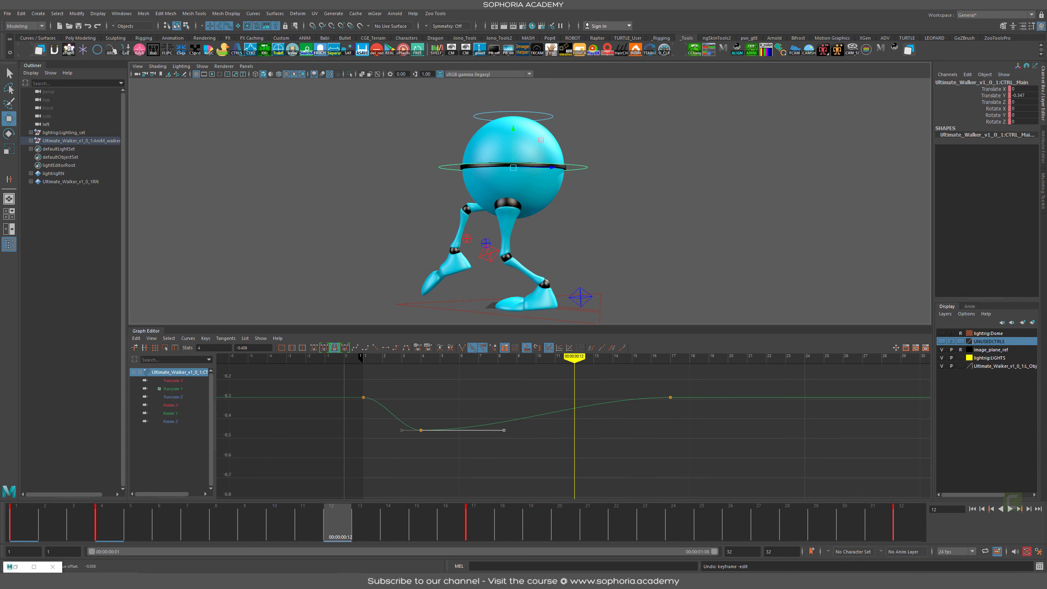
{"action": "left_click_drag", "start_coordinate": [321, 532], "coordinate": [214, 521]}
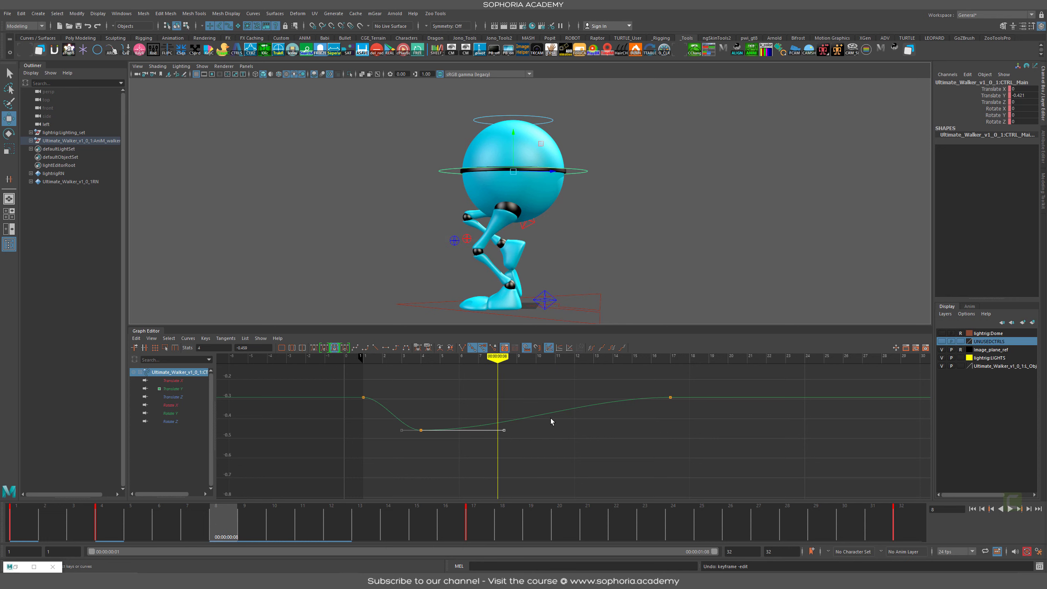
{"action": "key", "text": "i"}
{"action": "middle_click", "coordinate": [498, 426]}
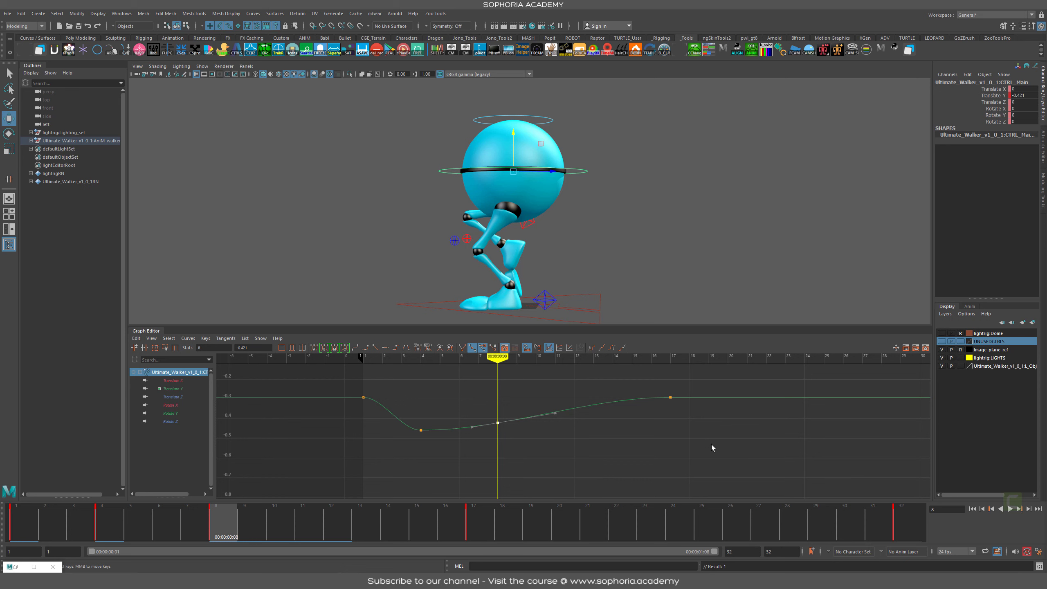
{"action": "right_click_drag", "start_coordinate": [712, 447], "coordinate": [696, 444], "text": "alt+shift"}
{"action": "scroll", "coordinate": [562, 443], "scroll_direction": "up", "scroll_amount": 4}
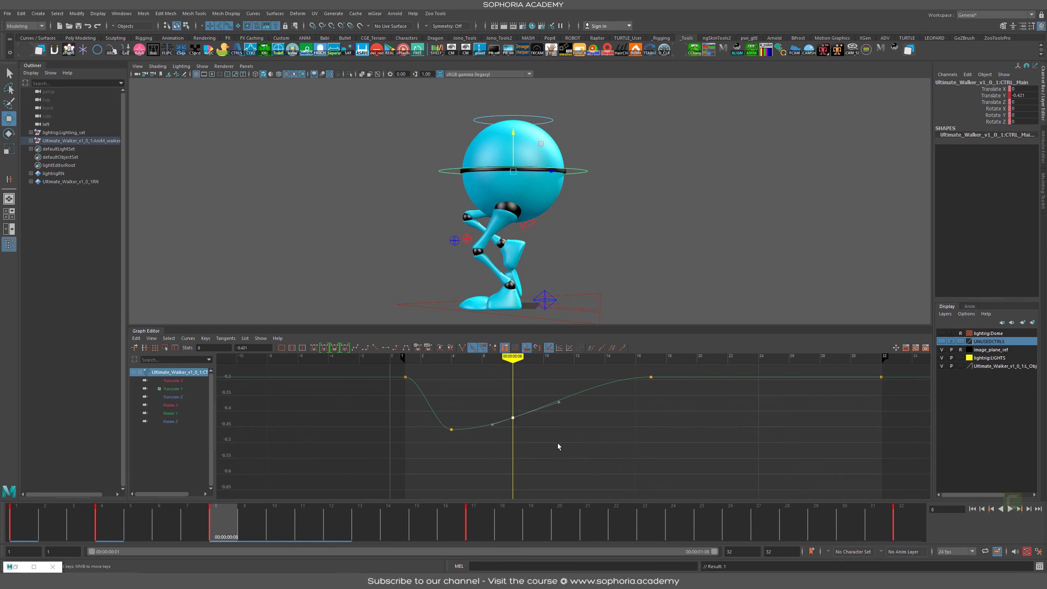
{"action": "mouse_move", "coordinate": [530, 444]}
{"action": "middle_mouse_down"}
{"action": "mouse_move", "coordinate": [528, 380]}
{"action": "mouse_move", "coordinate": [547, 452]}
{"action": "middle_mouse_up"}
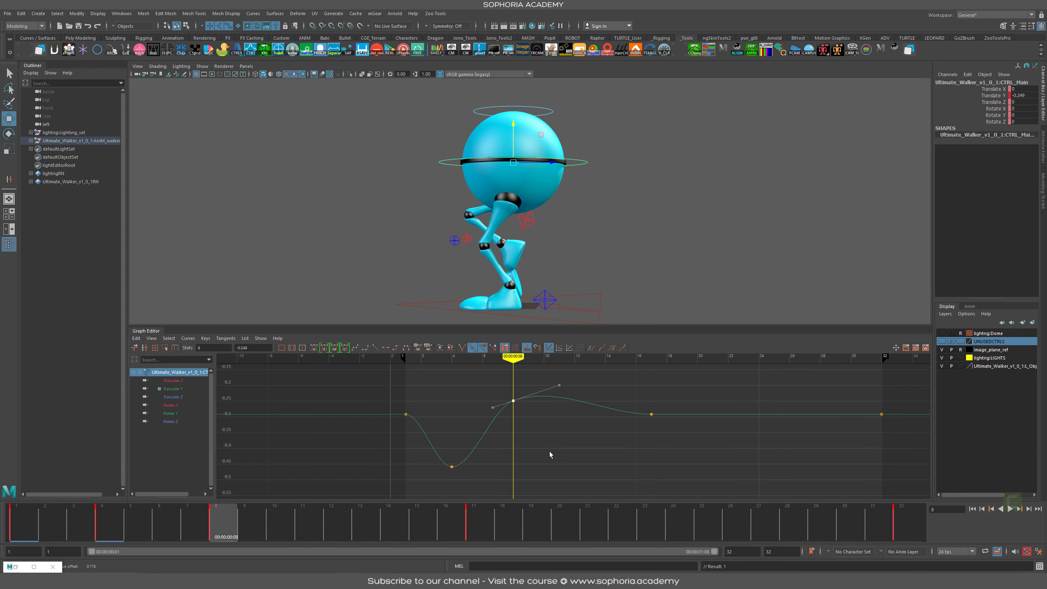
{"action": "key", "text": "a"}
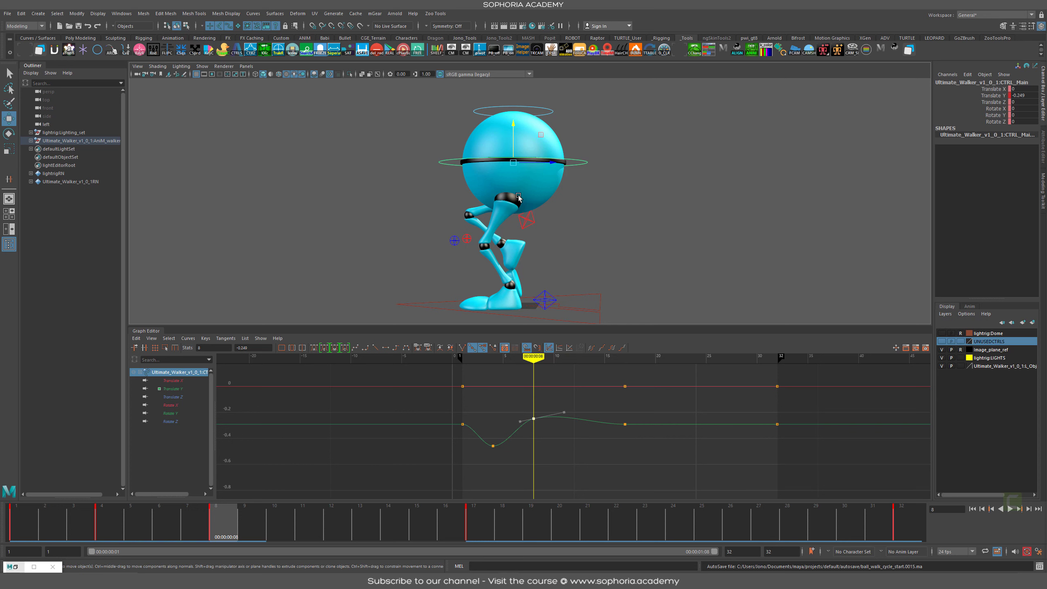
Step: Raise the main body control to a Translate Y of about 0 at frame 8 and play back the motion
{"action": "left_click", "coordinate": [65, 530]}
{"action": "left_click_drag", "start_coordinate": [65, 529], "coordinate": [224, 529]}
{"action": "left_click_drag", "start_coordinate": [512, 125], "coordinate": [514, 112]}
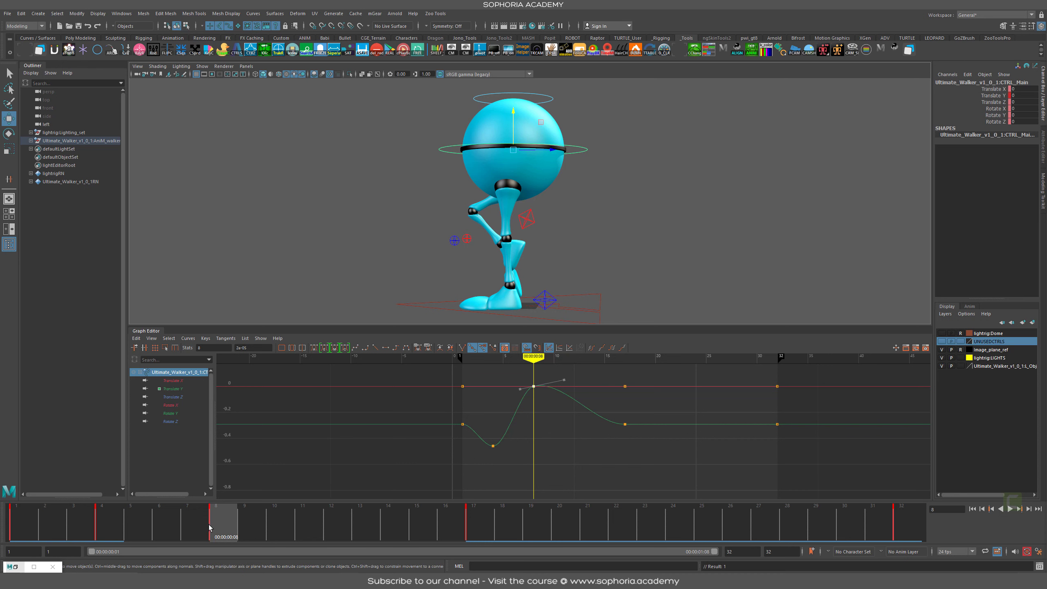
{"action": "key", "text": "alt+v"}
Step: Isolate the main control's Translate Y curve at frame 12 and sketch the intended up-and-down wave over it
{"action": "left_click_drag", "start_coordinate": [222, 535], "coordinate": [342, 531]}
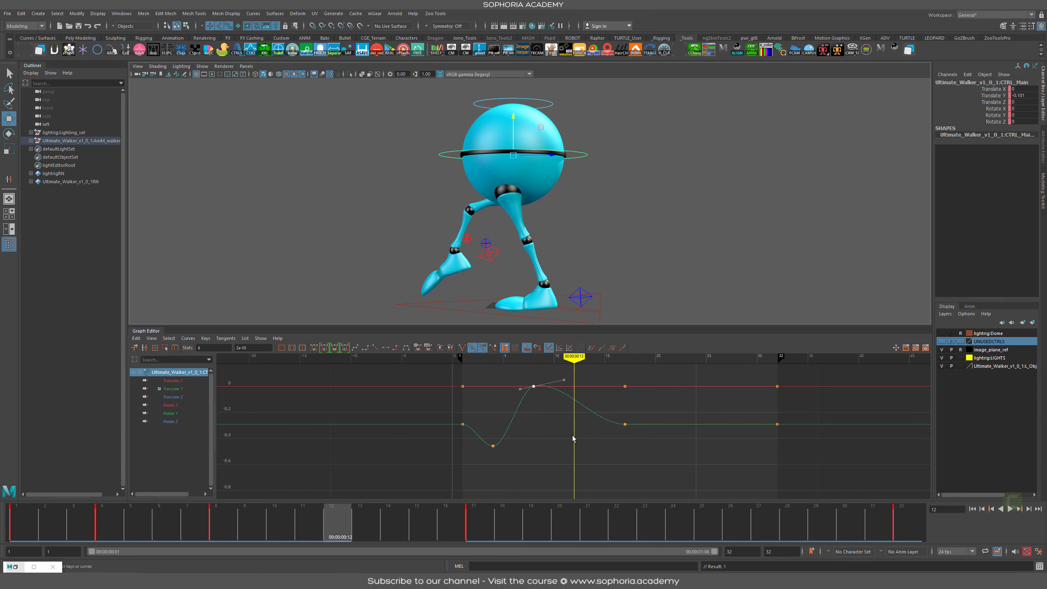
{"action": "left_click", "coordinate": [203, 389]}
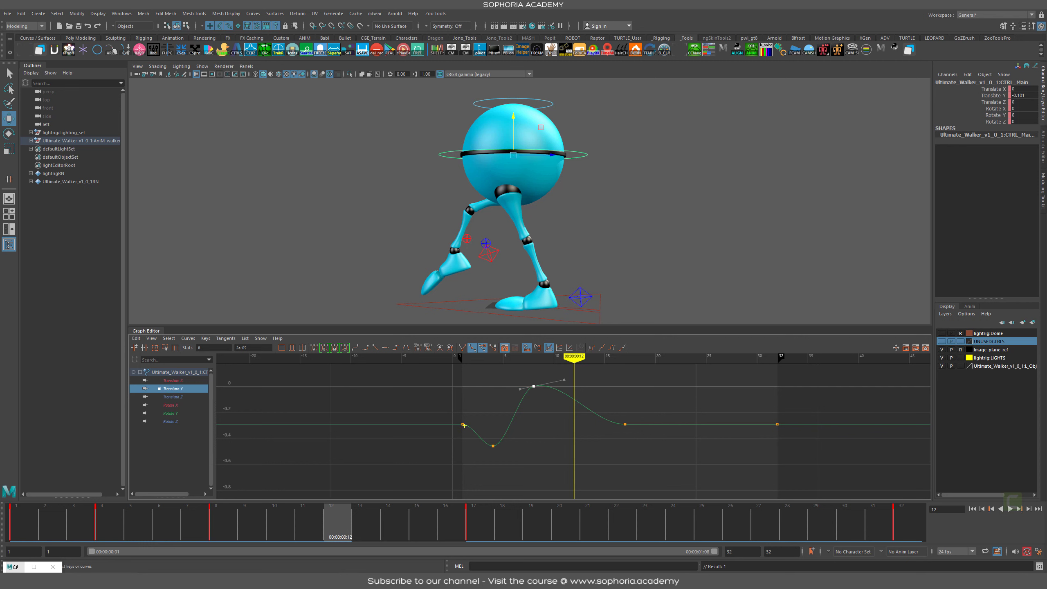
{"action": "left_click_drag", "start_coordinate": [516, 424], "coordinate": [534, 389]}
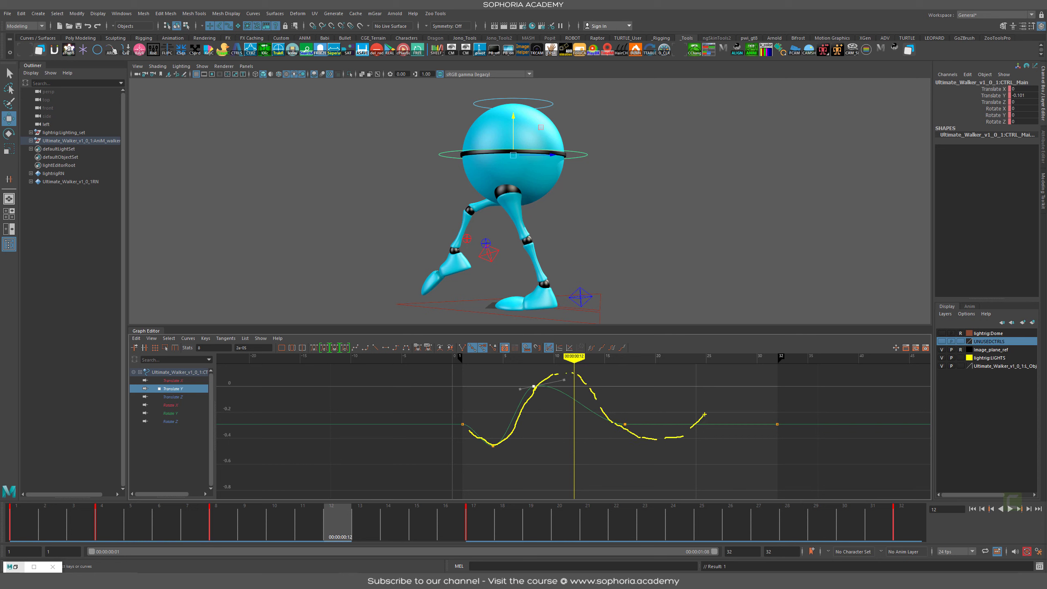
{"action": "left_click_drag", "start_coordinate": [705, 414], "coordinate": [795, 406]}
{"action": "key", "text": "Escape"}
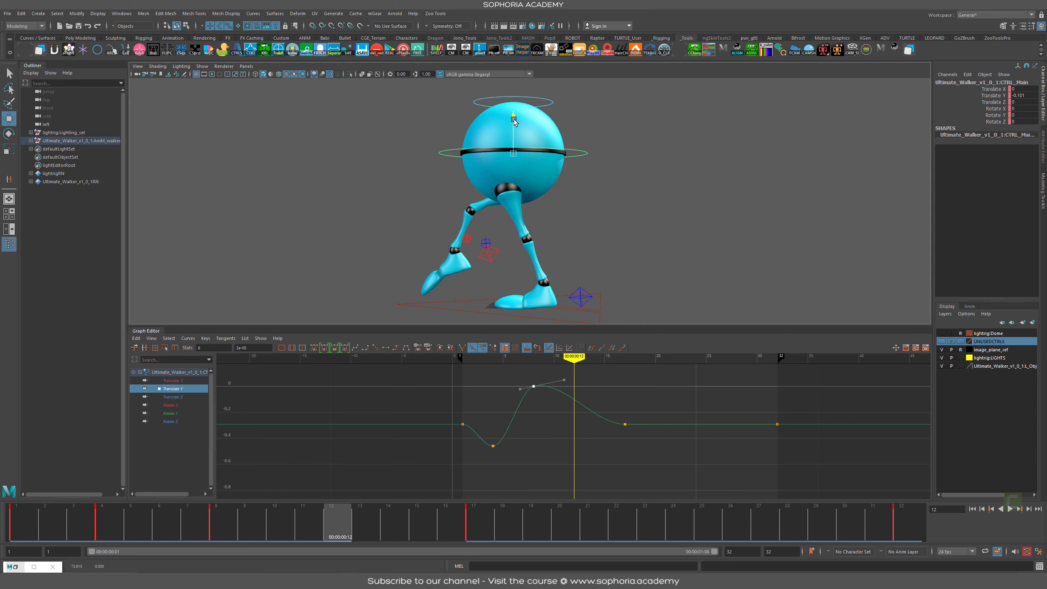
Step: Raise the main body control to a Translate Y of about 0.018 at frame 12
{"action": "left_click_drag", "start_coordinate": [516, 126], "coordinate": [517, 118]}
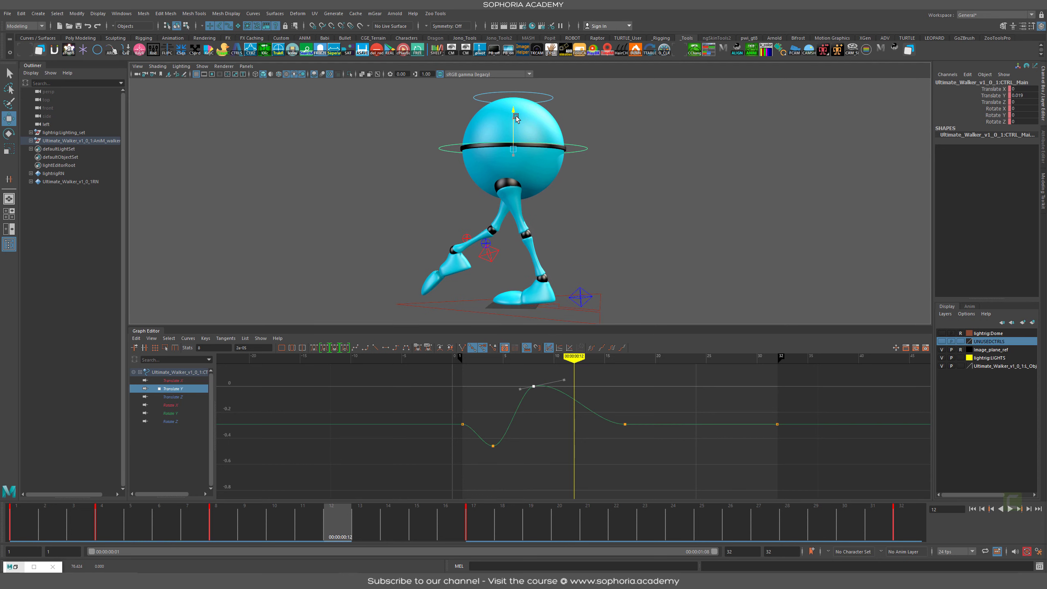
Step: With Lf Leg Ik Ctrl at 0, move both knee controls forward and up to about Translate Y 0.79 and Translate Z 1.727, and restore the attribute to 1
{"action": "left_click", "coordinate": [466, 238]}
{"action": "left_click", "coordinate": [488, 244], "text": "shift"}
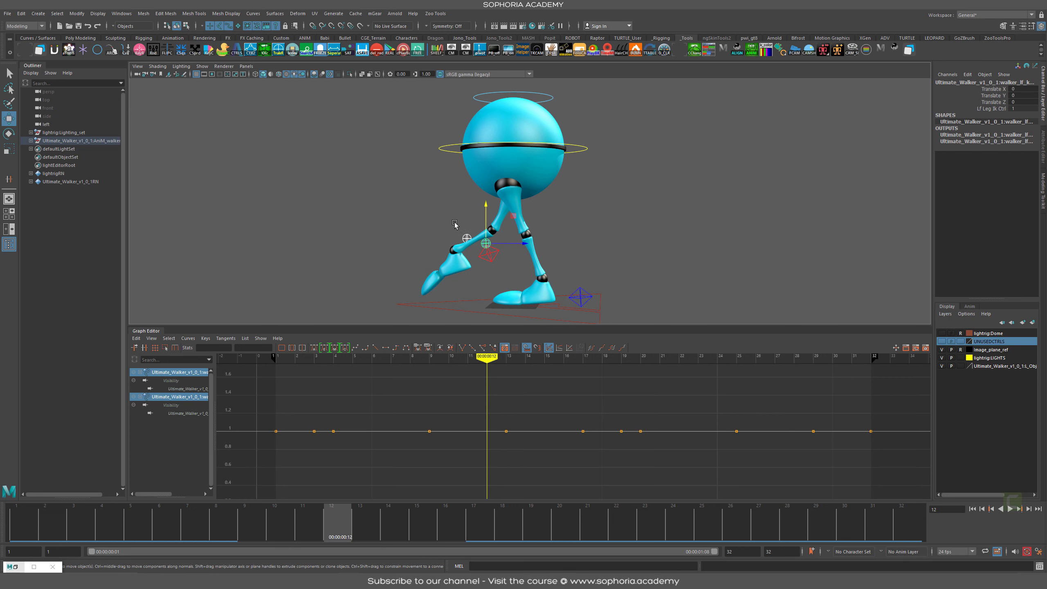
{"action": "left_click", "coordinate": [992, 109]}
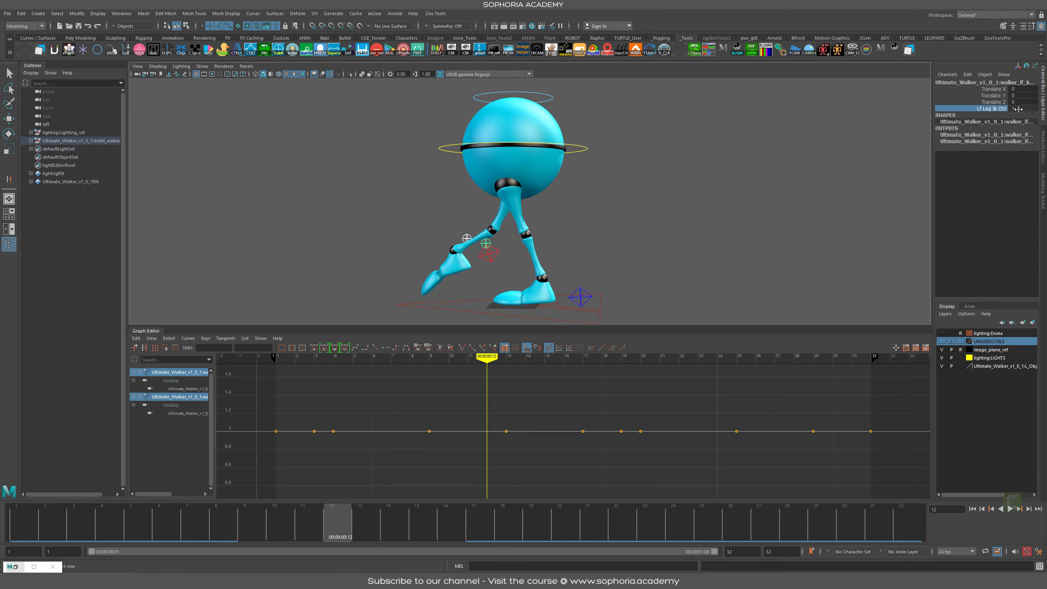
{"action": "middle_click_drag", "start_coordinate": [745, 234], "coordinate": [448, 263]}
{"action": "key", "text": "w"}
{"action": "left_click_drag", "start_coordinate": [493, 242], "coordinate": [404, 240]}
{"action": "left_click_drag", "start_coordinate": [365, 202], "coordinate": [365, 161]}
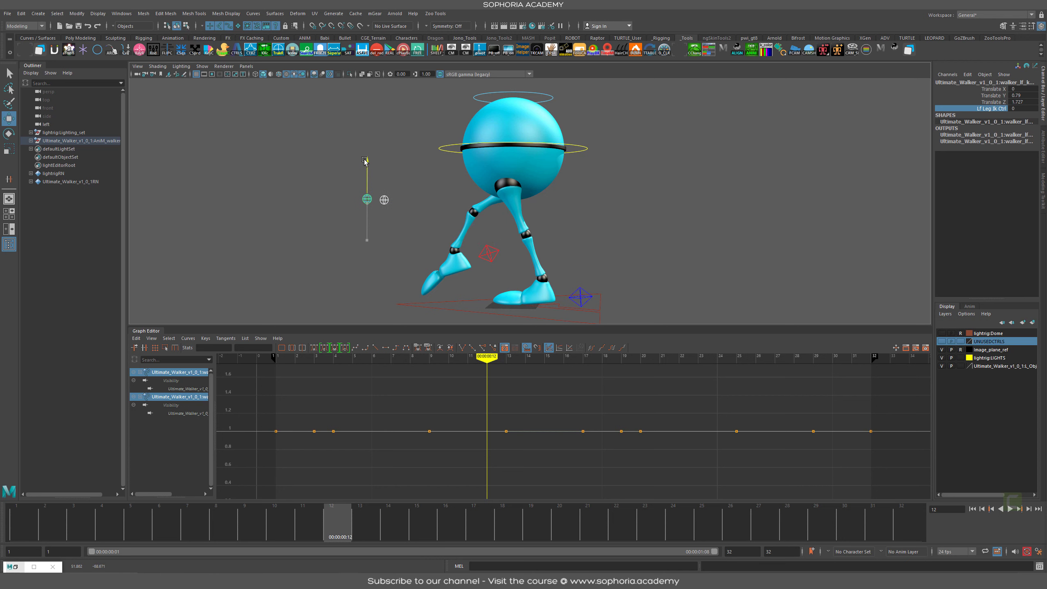
{"action": "left_click", "coordinate": [986, 110]}
{"action": "middle_click_drag", "start_coordinate": [638, 191], "coordinate": [886, 192]}
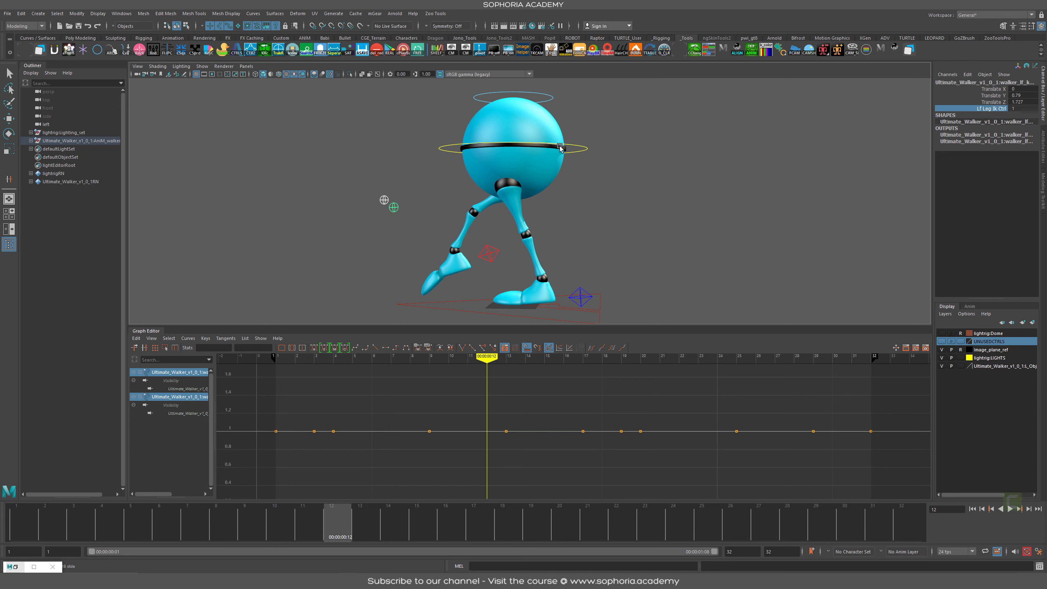
Step: Reselect the main body control and check the body's rise between frames 7 and 12
{"action": "left_click", "coordinate": [588, 132]}
{"action": "left_click", "coordinate": [586, 147]}
{"action": "left_click_drag", "start_coordinate": [194, 527], "coordinate": [337, 531]}
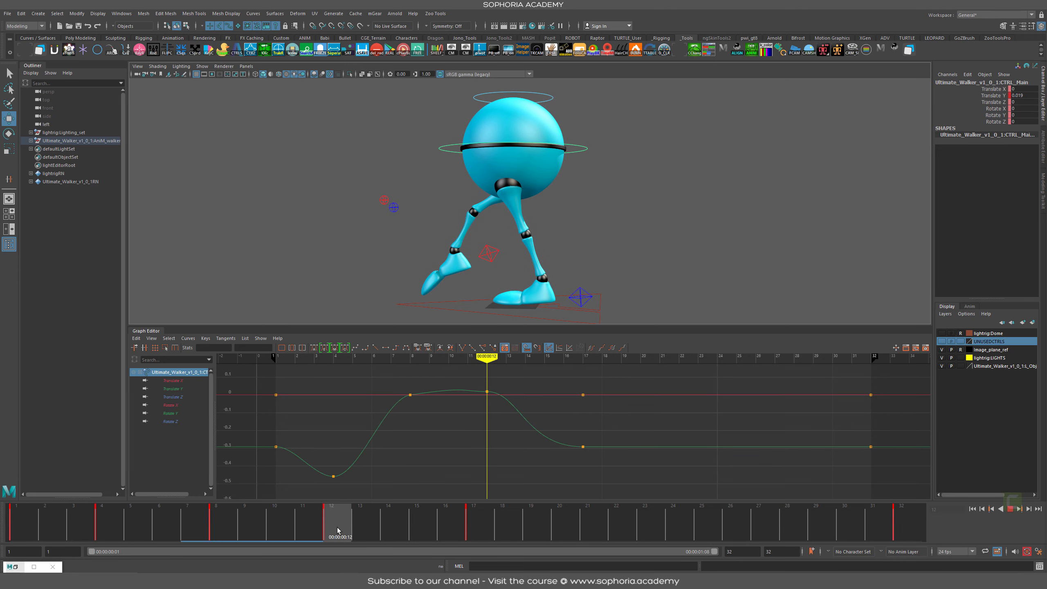
Step: Isolate the main control's Translate Y curve and steepen the tangents at frames 8 and 12 so the body arcs over its peak
{"action": "left_click", "coordinate": [188, 388]}
{"action": "left_click_drag", "start_coordinate": [403, 386], "coordinate": [431, 417]}
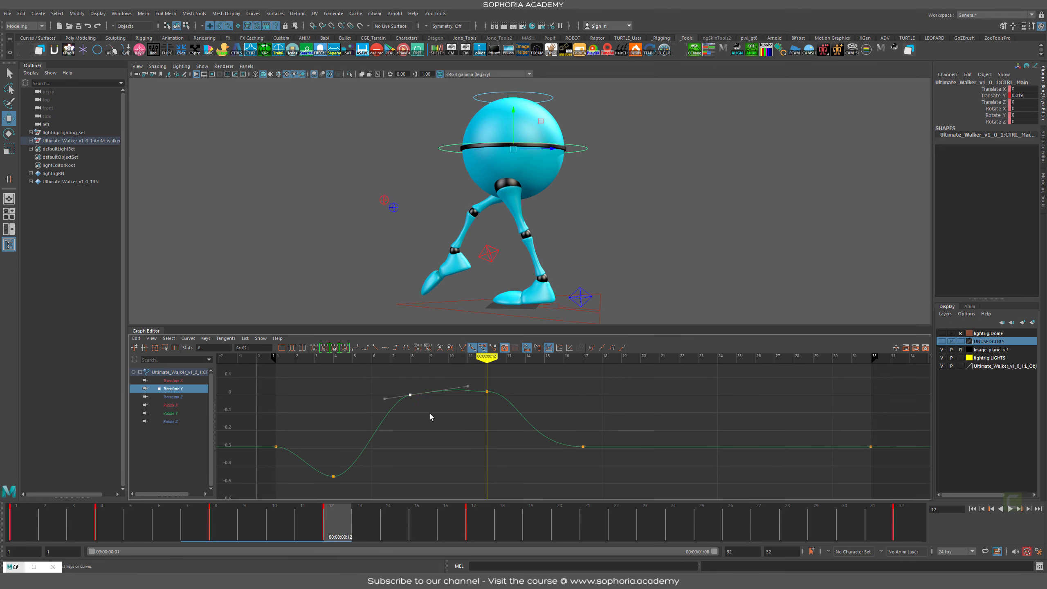
{"action": "key", "text": "shift+s"}
{"action": "left_click_drag", "start_coordinate": [519, 384], "coordinate": [505, 408]}
{"action": "key", "text": "shift+s"}
{"action": "middle_click_drag", "start_coordinate": [528, 421], "coordinate": [524, 428]}
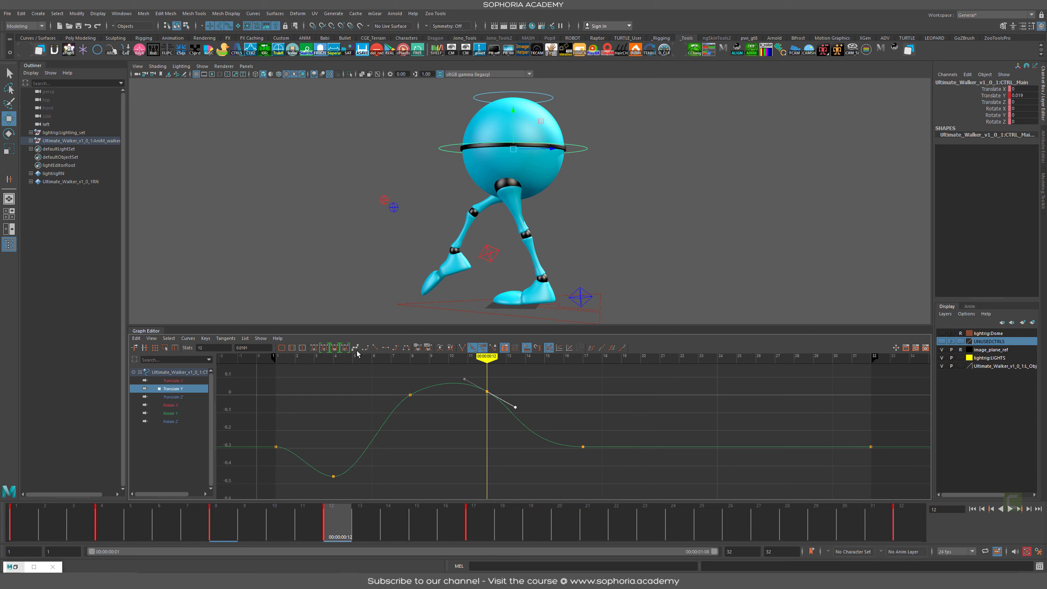
Step: Copy the Translate Y keys of frames 1 to 17, paste them at frame 17, and delete the surplus key just past frame 32
{"action": "mouse_move", "coordinate": [225, 534]}
{"action": "left_mouse_down"}
{"action": "mouse_move", "coordinate": [216, 534]}
{"action": "mouse_move", "coordinate": [488, 536]}
{"action": "left_mouse_up"}
{"action": "right_click_drag", "start_coordinate": [571, 453], "coordinate": [536, 454], "text": "alt+shift"}
{"action": "left_click_drag", "start_coordinate": [550, 422], "coordinate": [430, 437]}
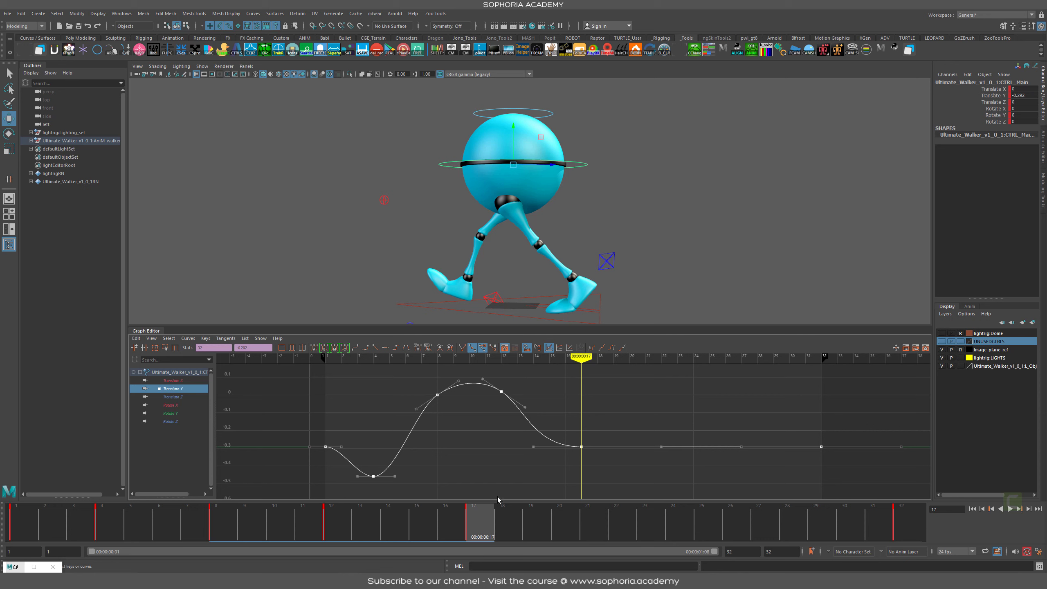
{"action": "left_click", "coordinate": [137, 338]}
{"action": "left_click", "coordinate": [147, 379]}
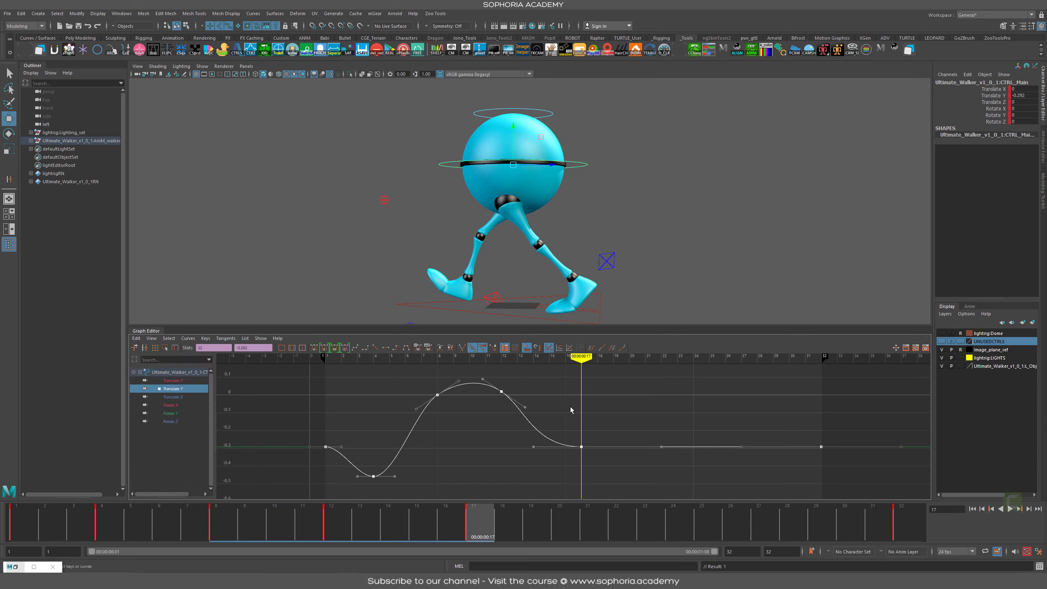
{"action": "left_click", "coordinate": [152, 338]}
{"action": "left_click", "coordinate": [169, 389]}
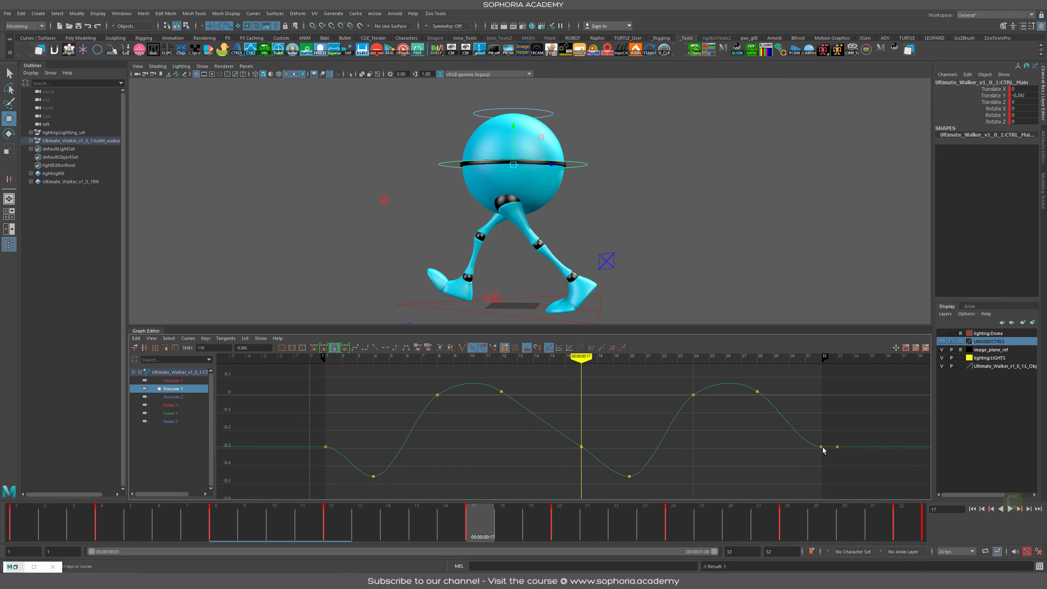
{"action": "left_click_drag", "start_coordinate": [850, 434], "coordinate": [833, 464]}
{"action": "key", "text": "Delete"}
Step: Set cycle infinity on all Translate Y keys and delete the stray wave of keys beyond the 32-frame range
{"action": "left_click_drag", "start_coordinate": [609, 442], "coordinate": [520, 429]}
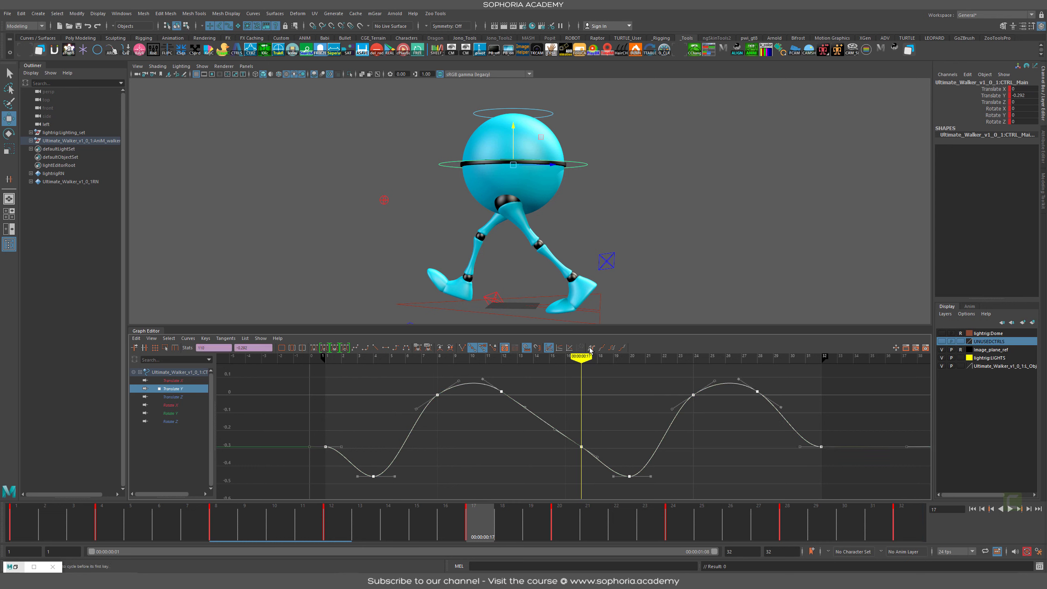
{"action": "left_click", "coordinate": [612, 348]}
{"action": "left_click", "coordinate": [613, 350]}
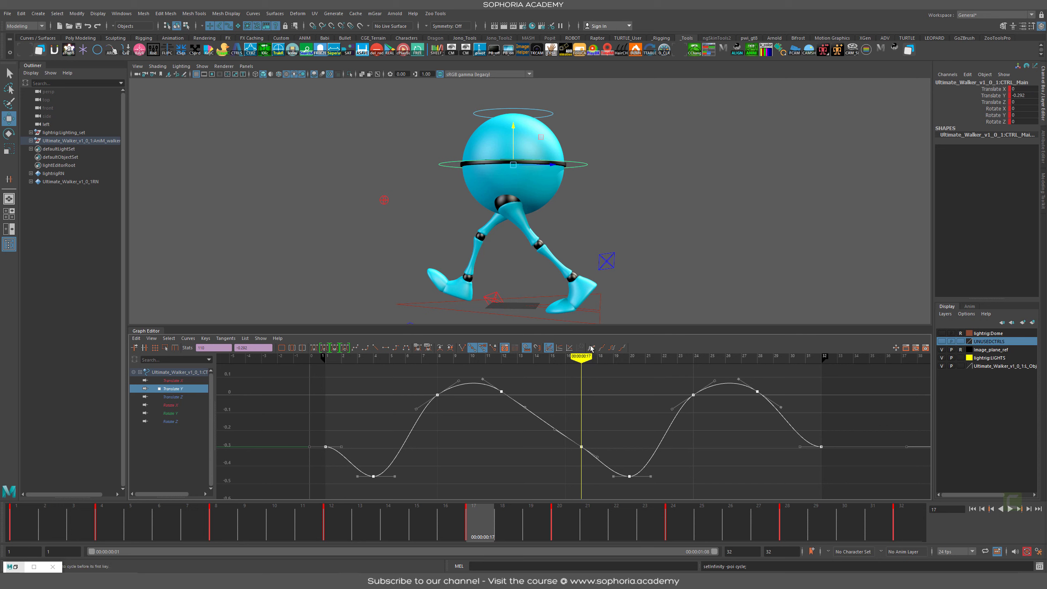
{"action": "right_click_drag", "start_coordinate": [672, 434], "coordinate": [652, 431], "text": "alt+shift"}
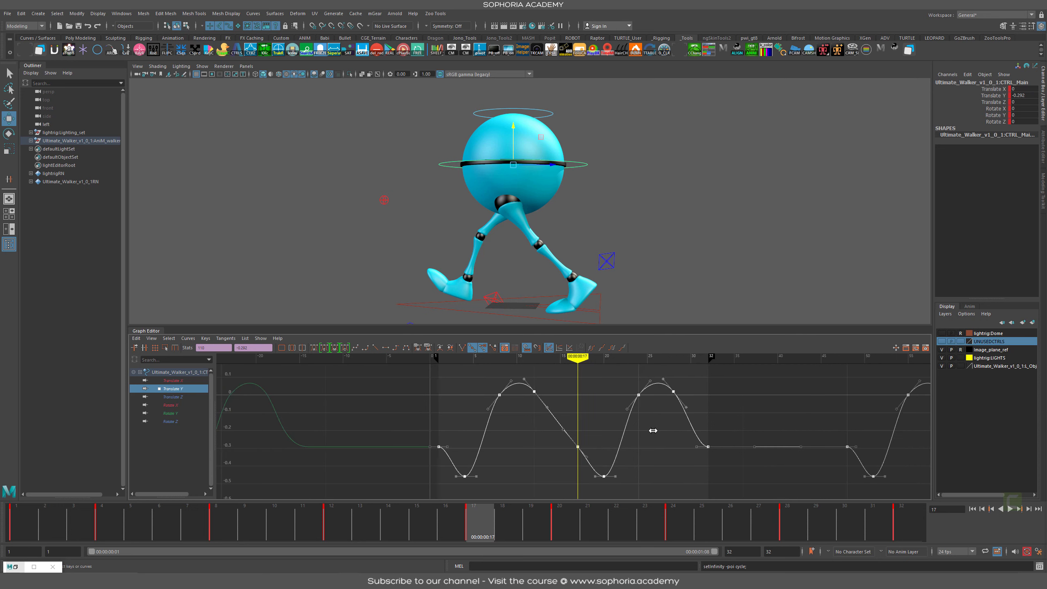
{"action": "middle_click_drag", "start_coordinate": [734, 466], "coordinate": [595, 462], "text": "alt+shift"}
{"action": "left_click", "coordinate": [832, 401]}
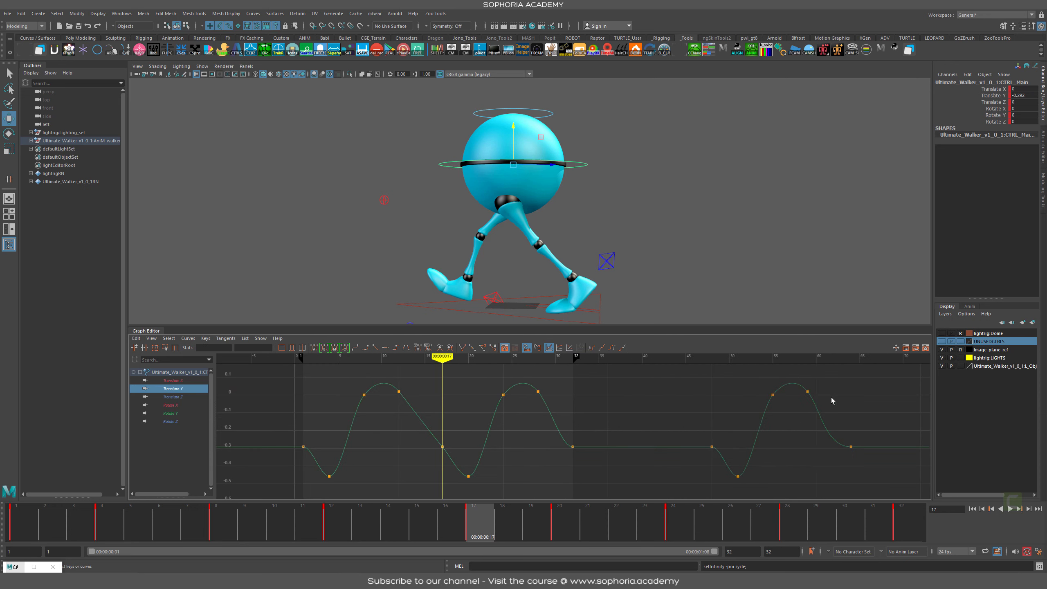
{"action": "left_click_drag", "start_coordinate": [888, 378], "coordinate": [665, 507]}
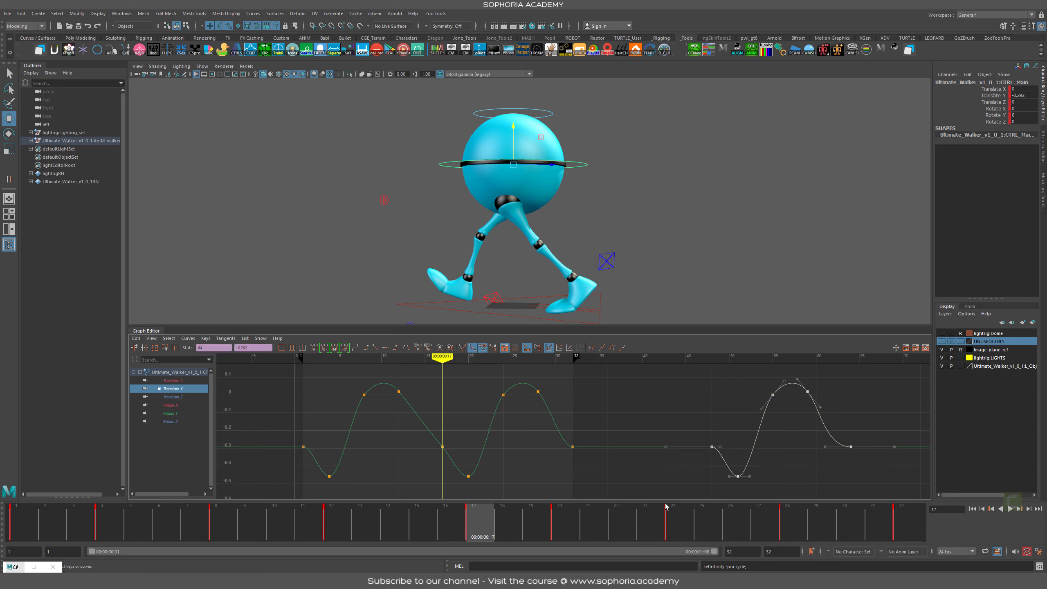
{"action": "key", "text": "Delete"}
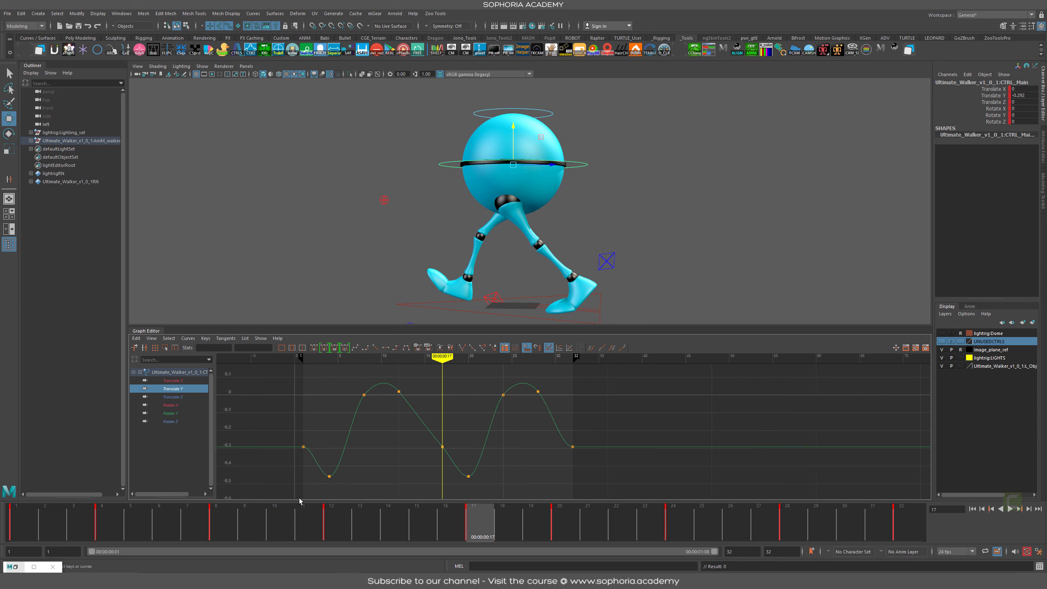
Step: Reapply pre- and post-infinity cycling to the Translate Y curve and remove the remaining stray keys far beyond frame 32
{"action": "left_click", "coordinate": [553, 419]}
{"action": "left_click", "coordinate": [591, 348]}
{"action": "left_click", "coordinate": [612, 348]}
{"action": "key", "text": "a"}
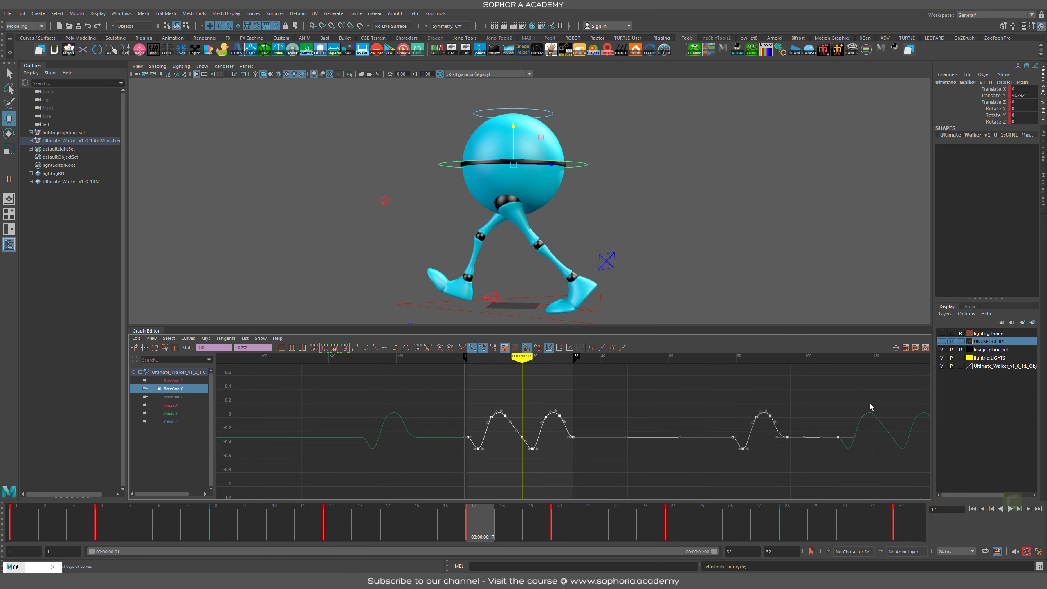
{"action": "right_click_drag", "start_coordinate": [871, 406], "coordinate": [874, 409], "text": "alt"}
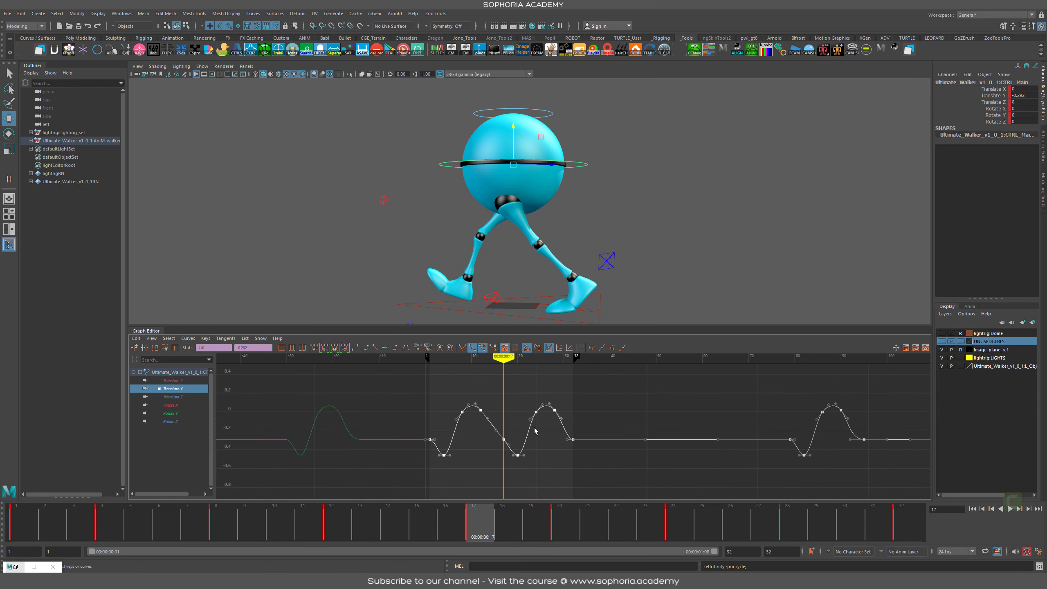
{"action": "middle_click_drag", "start_coordinate": [807, 436], "coordinate": [676, 437], "text": "alt+shift"}
{"action": "left_click_drag", "start_coordinate": [857, 367], "coordinate": [540, 520]}
{"action": "left_click", "coordinate": [618, 478]}
{"action": "middle_click_drag", "start_coordinate": [369, 445], "coordinate": [540, 442], "text": "alt"}
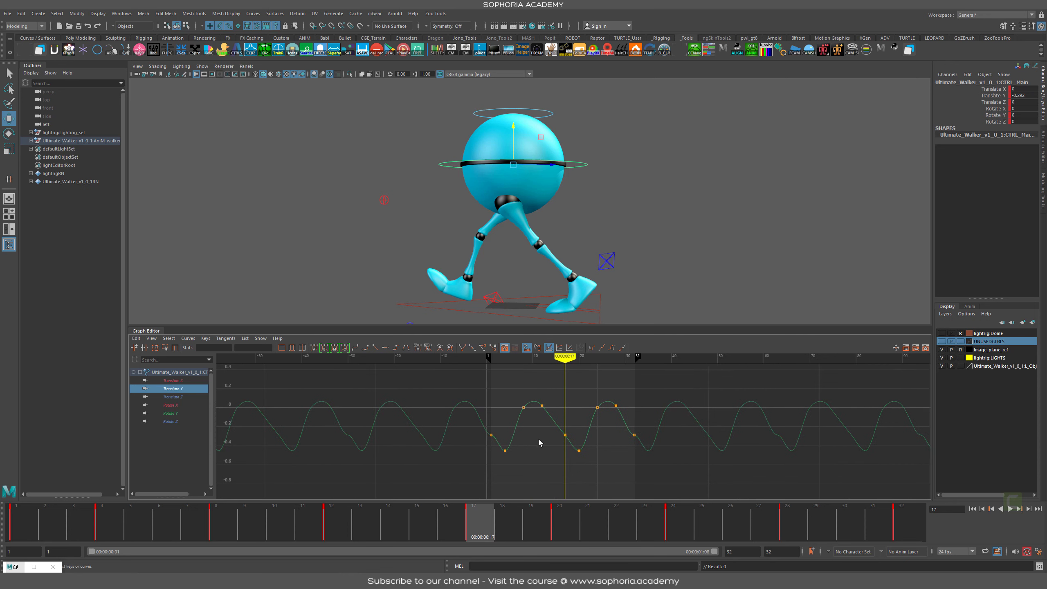
Step: Apply spline tangents to the Translate Y keys at frames 1 and 32 so the curve flows smoothly through the loop point
{"action": "right_click_drag", "start_coordinate": [540, 442], "coordinate": [554, 454], "text": "alt"}
{"action": "middle_click_drag", "start_coordinate": [555, 453], "coordinate": [561, 436], "text": "alt"}
{"action": "left_click_drag", "start_coordinate": [802, 405], "coordinate": [777, 436]}
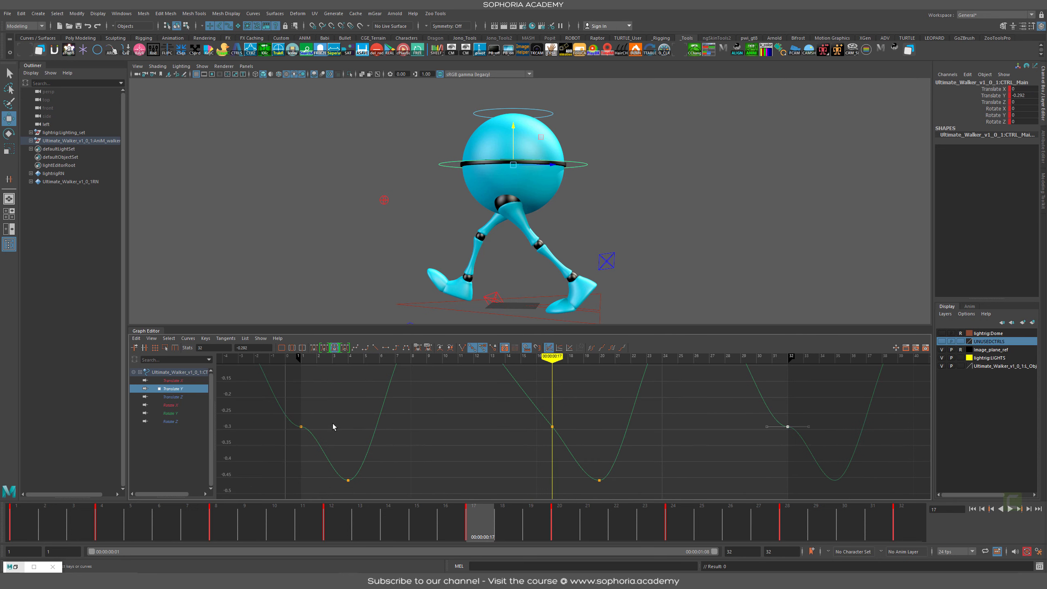
{"action": "left_click_drag", "start_coordinate": [335, 410], "coordinate": [255, 449], "text": "shift"}
{"action": "left_click", "coordinate": [355, 347]}
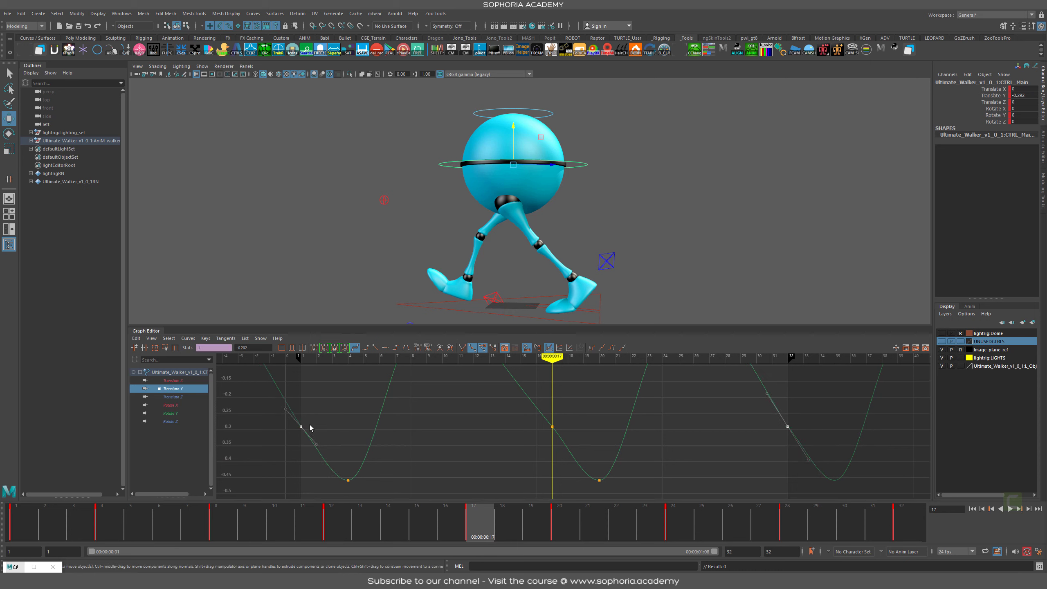
{"action": "key", "text": "a"}
Step: Raise the two lowest Translate Y keys, at frames 4 and 20, to about -0.351
{"action": "left_click_drag", "start_coordinate": [36, 519], "coordinate": [102, 516]}
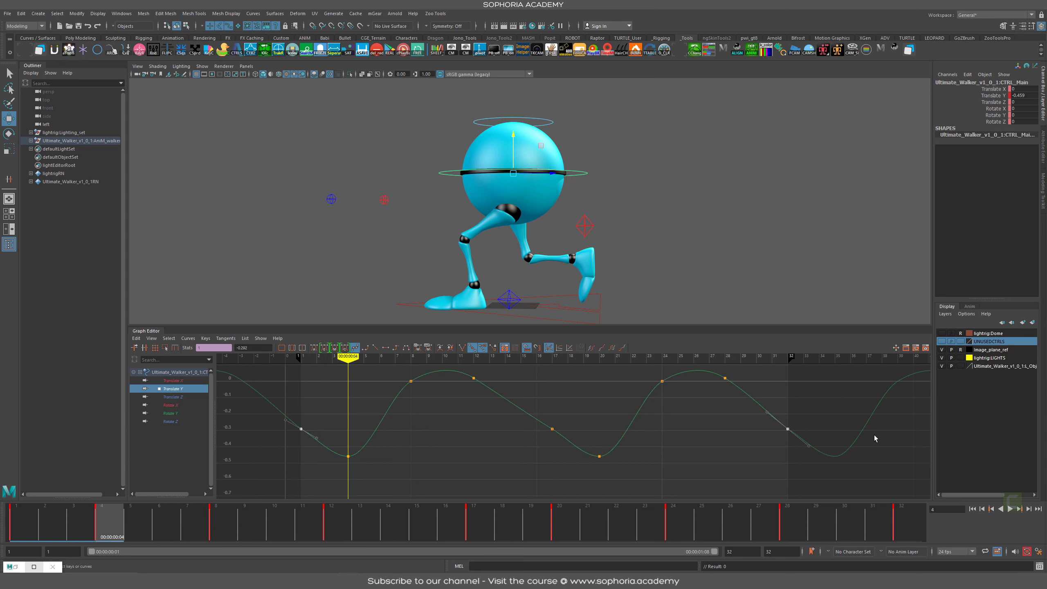
{"action": "left_click_drag", "start_coordinate": [682, 447], "coordinate": [299, 489]}
{"action": "middle_click_drag", "start_coordinate": [369, 480], "coordinate": [378, 438]}
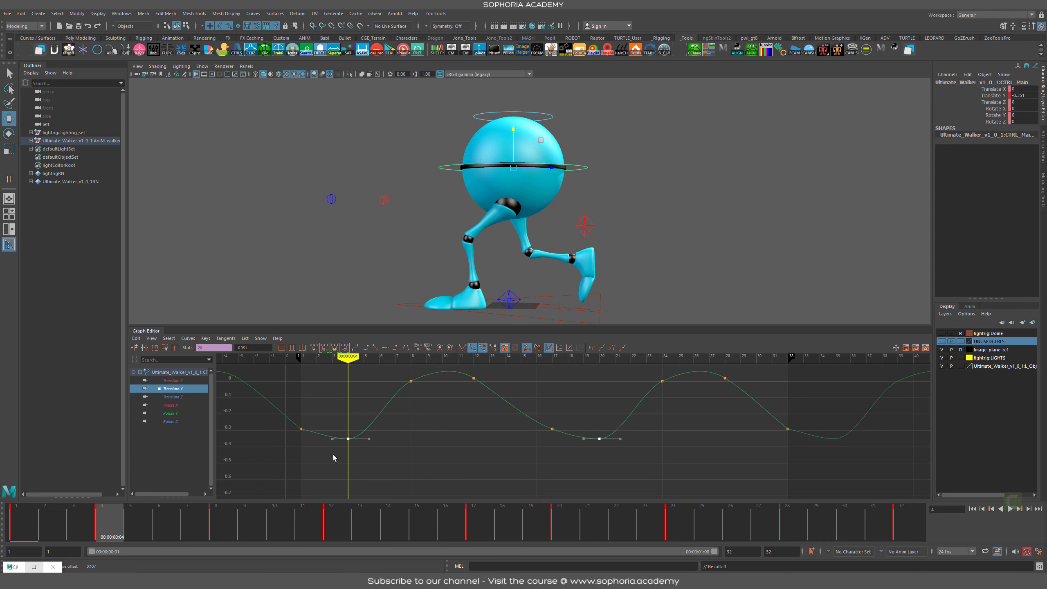
Step: Tilt the Translate Y tangents at frames 1, 4, 17 and 20 to round out both dips of the curve
{"action": "left_click", "coordinate": [301, 429]}
{"action": "left_click_drag", "start_coordinate": [322, 416], "coordinate": [308, 442]}
{"action": "middle_click_drag", "start_coordinate": [318, 450], "coordinate": [333, 479]}
{"action": "left_click", "coordinate": [348, 438]}
{"action": "left_click", "coordinate": [332, 439]}
{"action": "left_click_drag", "start_coordinate": [588, 422], "coordinate": [624, 452]}
{"action": "left_click", "coordinate": [583, 438]}
{"action": "middle_click_drag", "start_coordinate": [583, 438], "coordinate": [583, 461]}
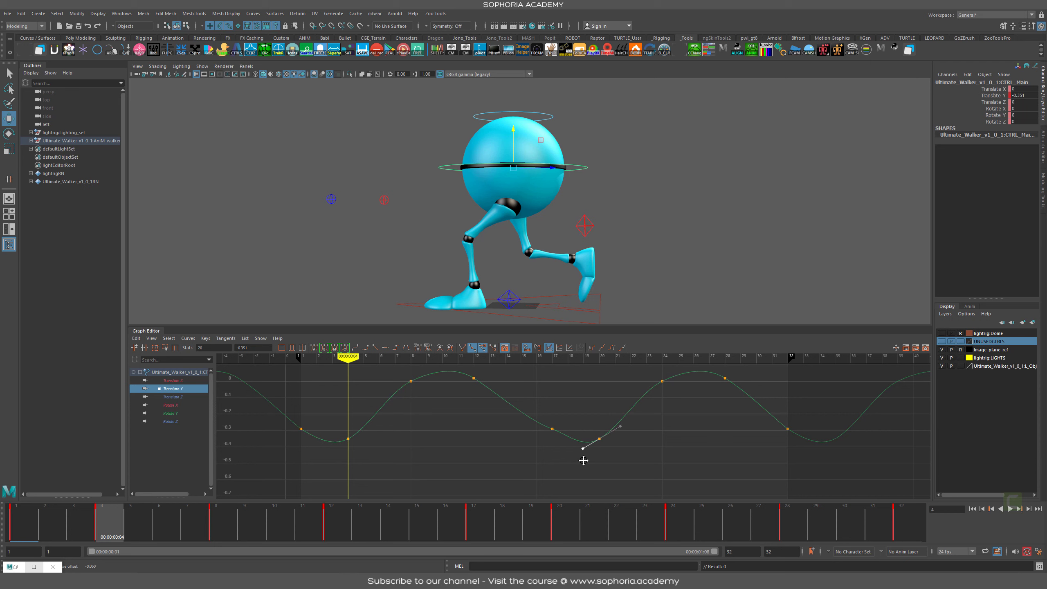
{"action": "left_click_drag", "start_coordinate": [567, 446], "coordinate": [534, 420]}
{"action": "left_click", "coordinate": [569, 436]}
{"action": "middle_click_drag", "start_coordinate": [565, 449], "coordinate": [565, 452]}
Step: Play back the walk cycle to check the body's up-and-down motion, and return to frame 1
{"action": "scroll", "coordinate": [657, 451], "scroll_direction": "down", "scroll_amount": 4}
{"action": "scroll", "coordinate": [645, 449], "scroll_direction": "up", "scroll_amount": 2}
{"action": "key", "text": "alt+v"}
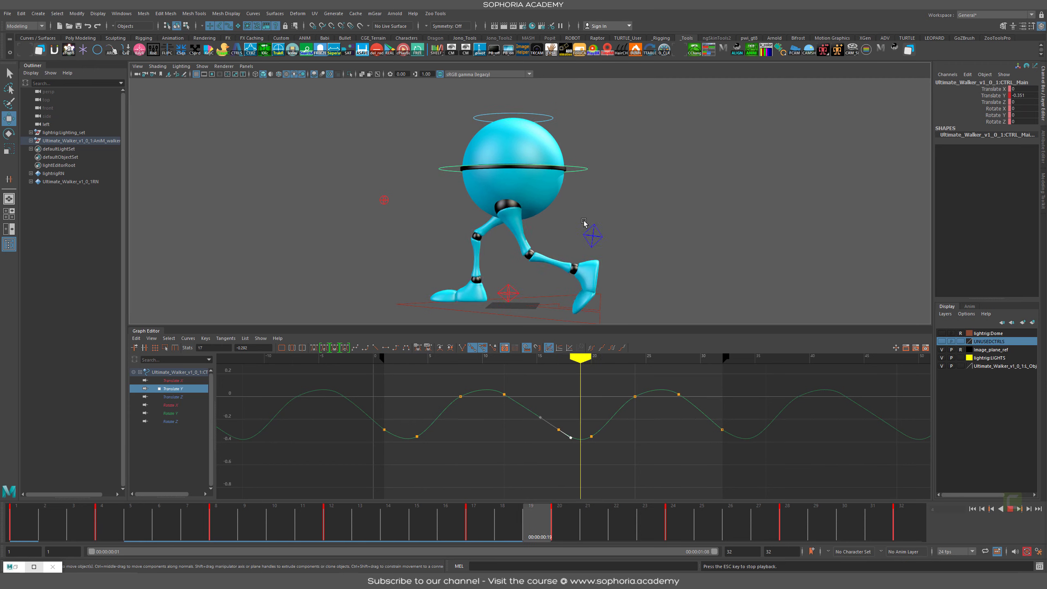
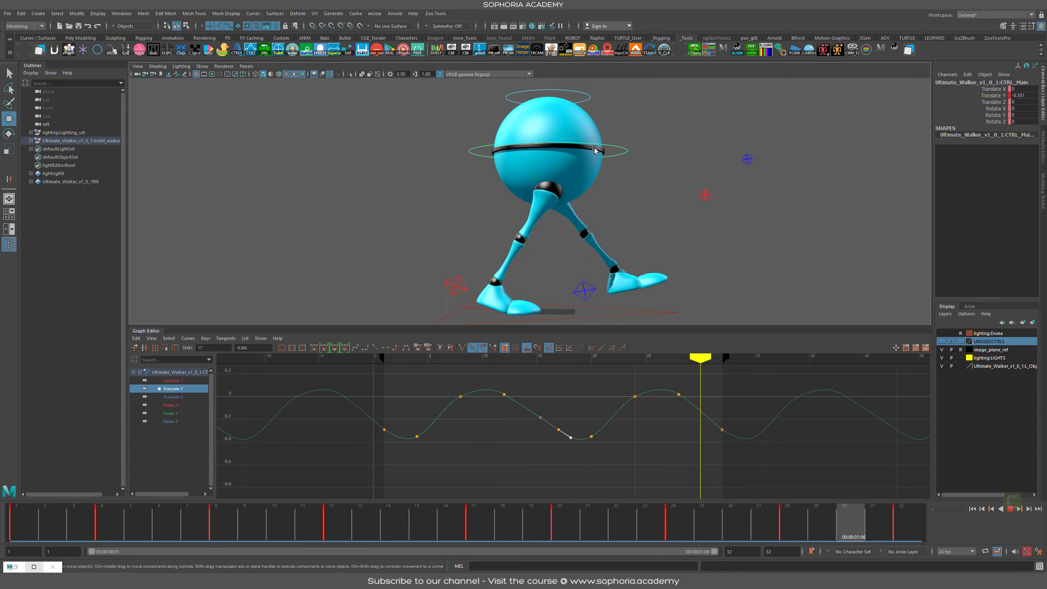
{"action": "key", "text": "Escape"}
{"action": "key", "text": "alt+shift+v"}
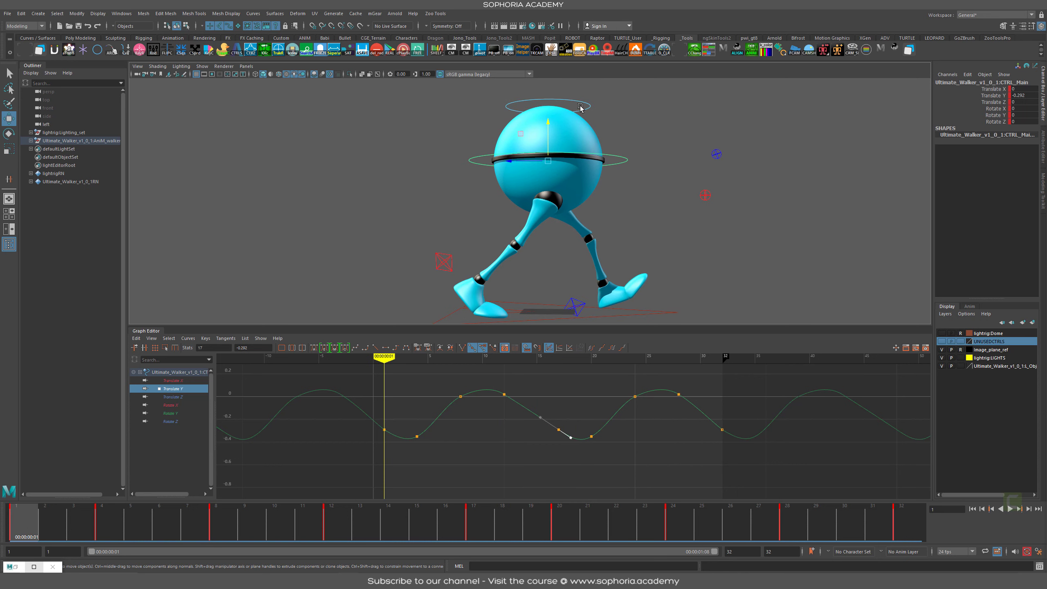
Step: Isolate the main control's Translate X curve in a front view and mark the cycle's two halves over the timeline
{"action": "left_click_drag", "start_coordinate": [684, 234], "coordinate": [608, 234], "text": "alt"}
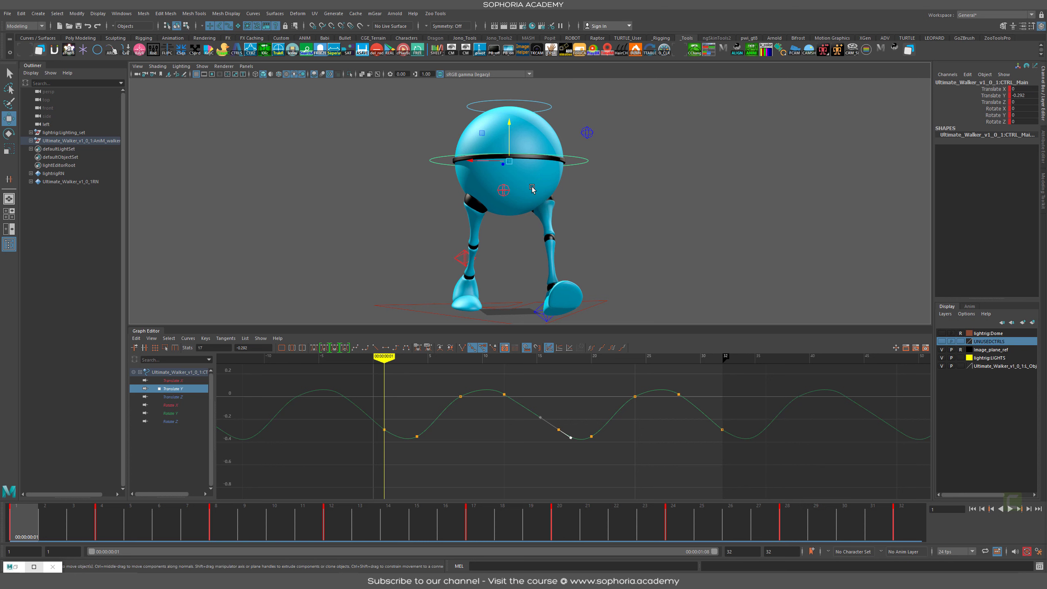
{"action": "left_click", "coordinate": [177, 380]}
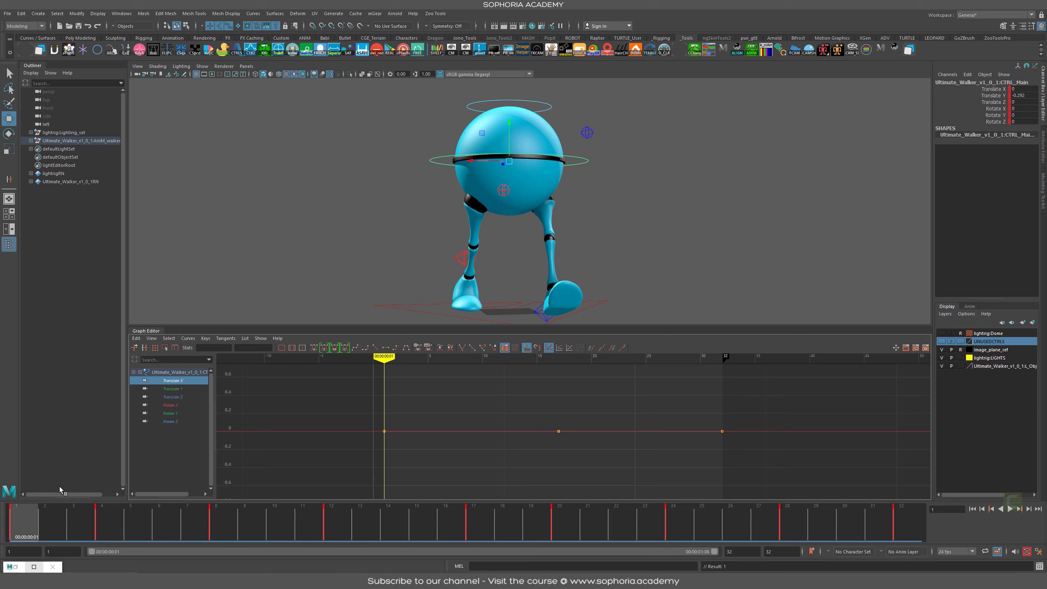
{"action": "mouse_move", "coordinate": [8, 512]}
{"action": "left_mouse_down"}
{"action": "mouse_move", "coordinate": [149, 543]}
{"action": "mouse_move", "coordinate": [449, 542]}
{"action": "mouse_move", "coordinate": [472, 507]}
{"action": "mouse_move", "coordinate": [172, 474]}
{"action": "mouse_move", "coordinate": [0, 483]}
{"action": "left_mouse_up"}
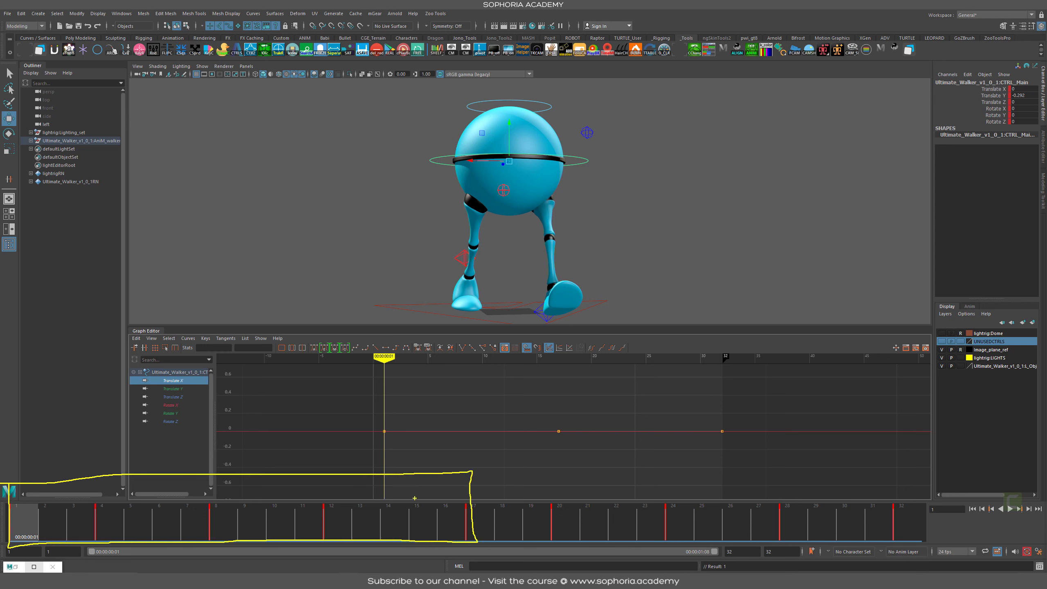
{"action": "mouse_move", "coordinate": [502, 466]}
{"action": "left_mouse_down"}
{"action": "mouse_move", "coordinate": [791, 467]}
{"action": "mouse_move", "coordinate": [949, 548]}
{"action": "mouse_move", "coordinate": [550, 466]}
{"action": "left_mouse_up"}
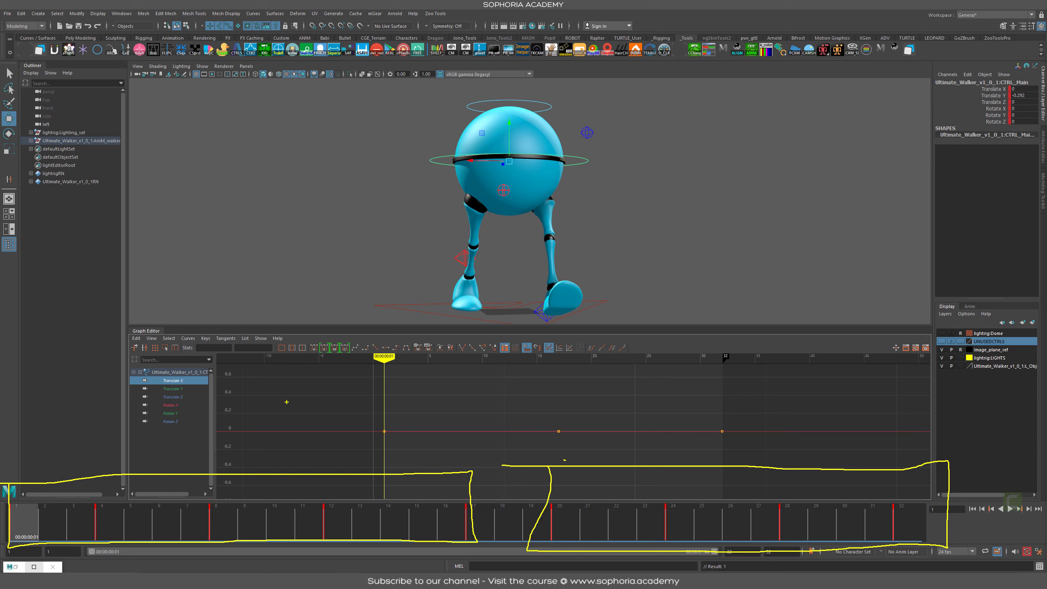
{"action": "mouse_move", "coordinate": [266, 411]}
{"action": "left_mouse_down"}
{"action": "mouse_move", "coordinate": [246, 559]}
{"action": "mouse_move", "coordinate": [237, 456]}
{"action": "mouse_move", "coordinate": [233, 562]}
{"action": "left_mouse_up"}
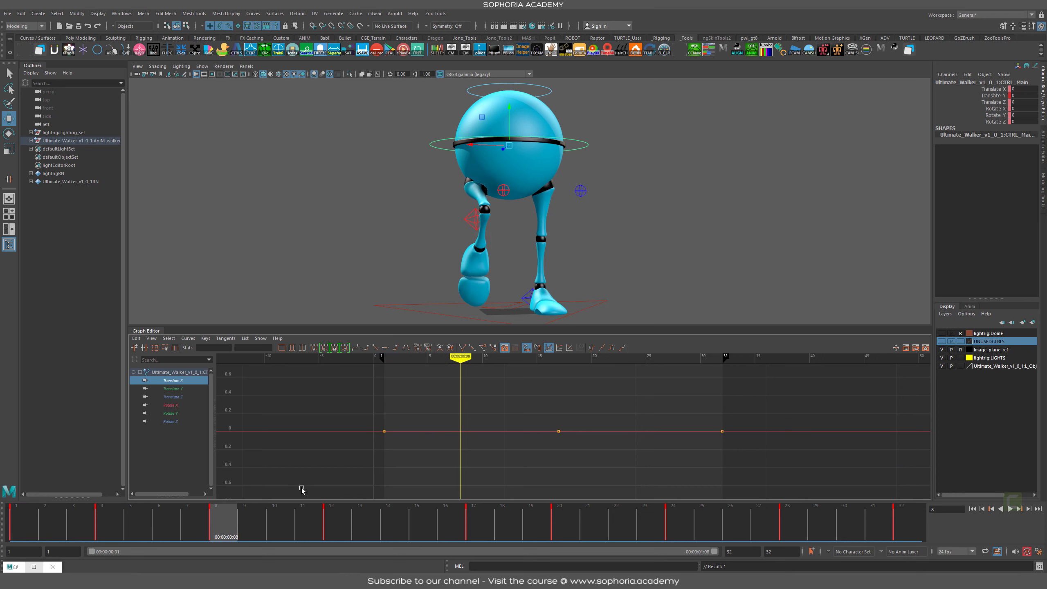
Step: At frame 8, key the main body control at Translate X of about -0.313 and sketch a vertical line down to the planted foot
{"action": "left_click", "coordinate": [225, 520]}
{"action": "left_click_drag", "start_coordinate": [720, 223], "coordinate": [698, 233], "text": "alt"}
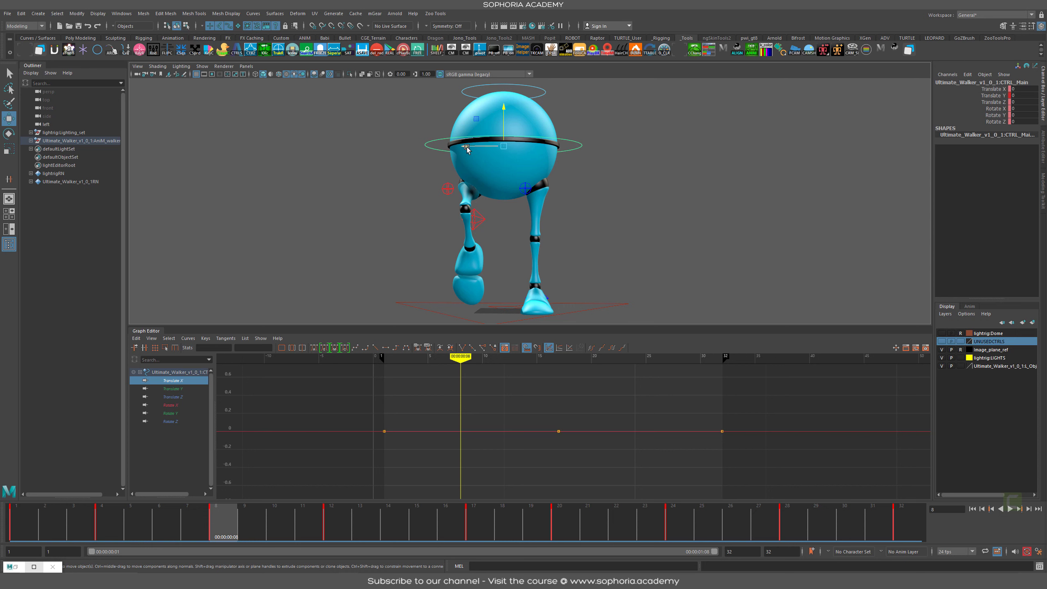
{"action": "left_click_drag", "start_coordinate": [466, 146], "coordinate": [482, 148]}
{"action": "key", "text": "s"}
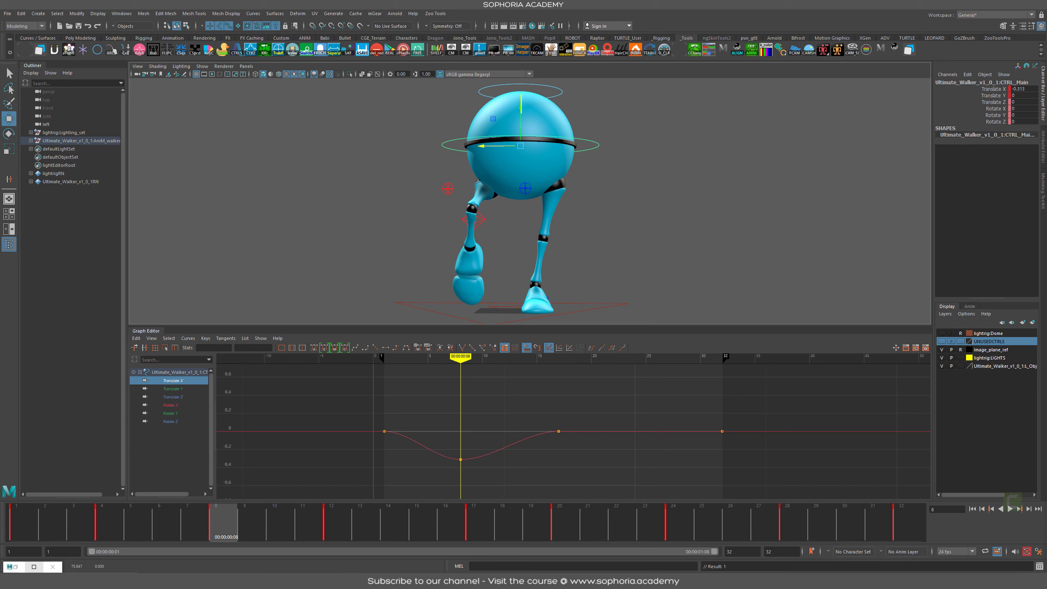
{"action": "mouse_move", "coordinate": [521, 103]}
{"action": "left_mouse_down"}
{"action": "mouse_move", "coordinate": [520, 308]}
{"action": "mouse_move", "coordinate": [509, 316]}
{"action": "left_mouse_up"}
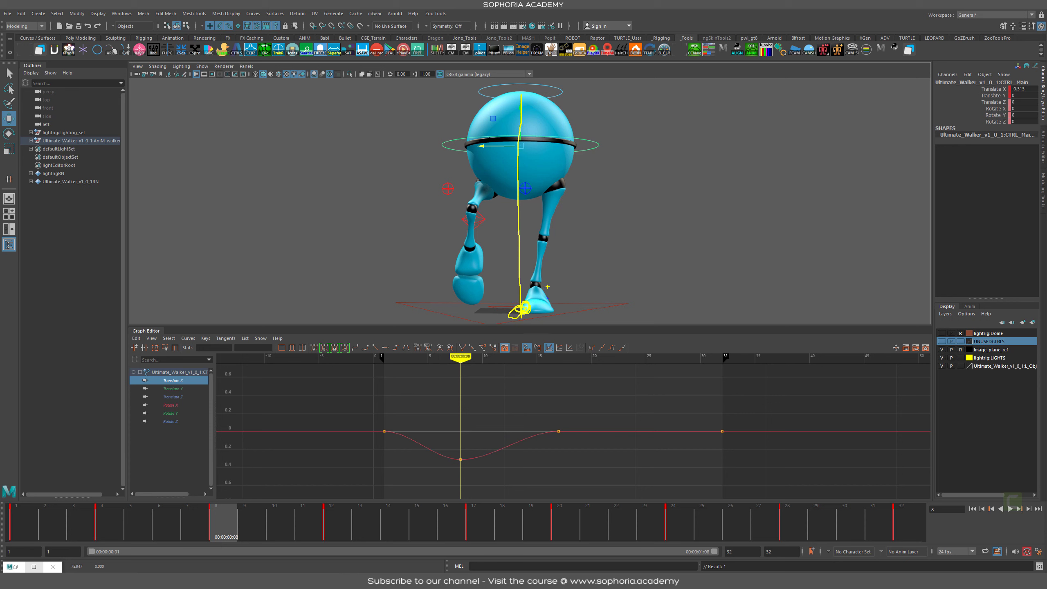
{"action": "key", "text": "Escape"}
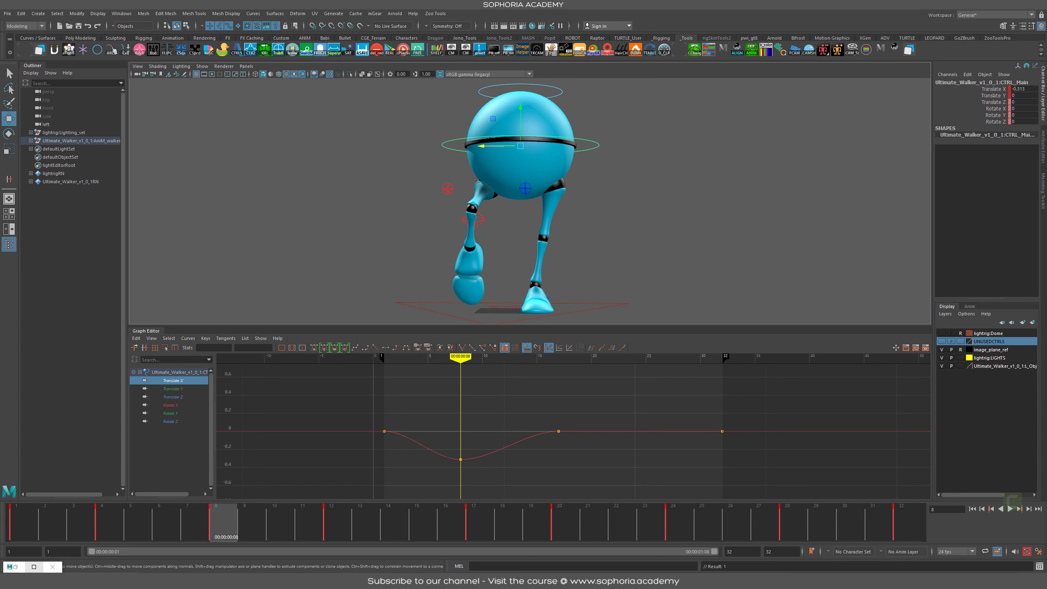
Step: At frame 24, shift the main body control over the opposite planted foot to Translate X of about 0.444, and isolate that curve
{"action": "left_click", "coordinate": [668, 521]}
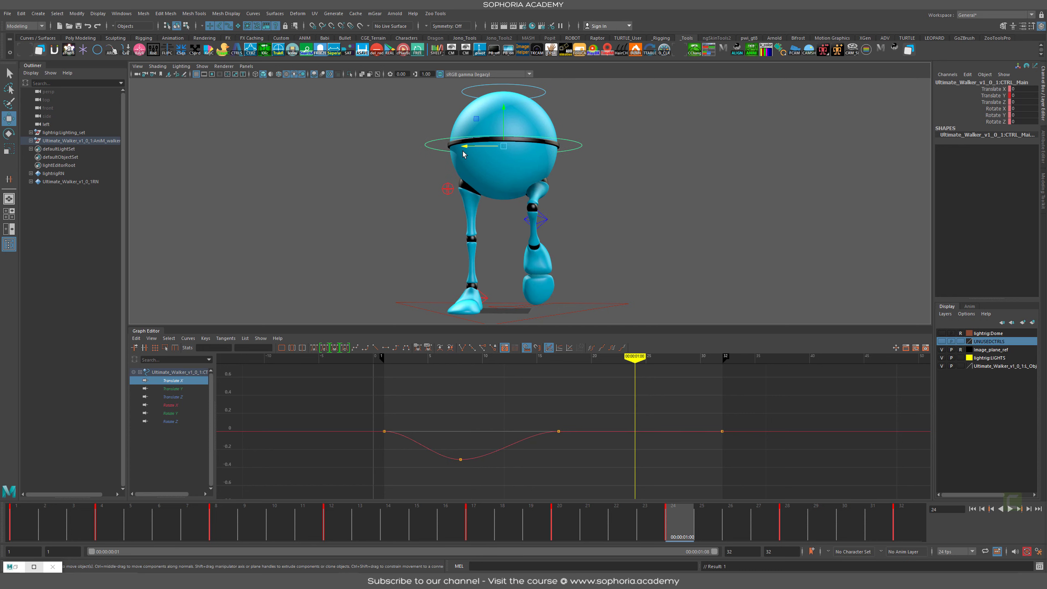
{"action": "left_click_drag", "start_coordinate": [562, 194], "coordinate": [575, 194], "text": "alt"}
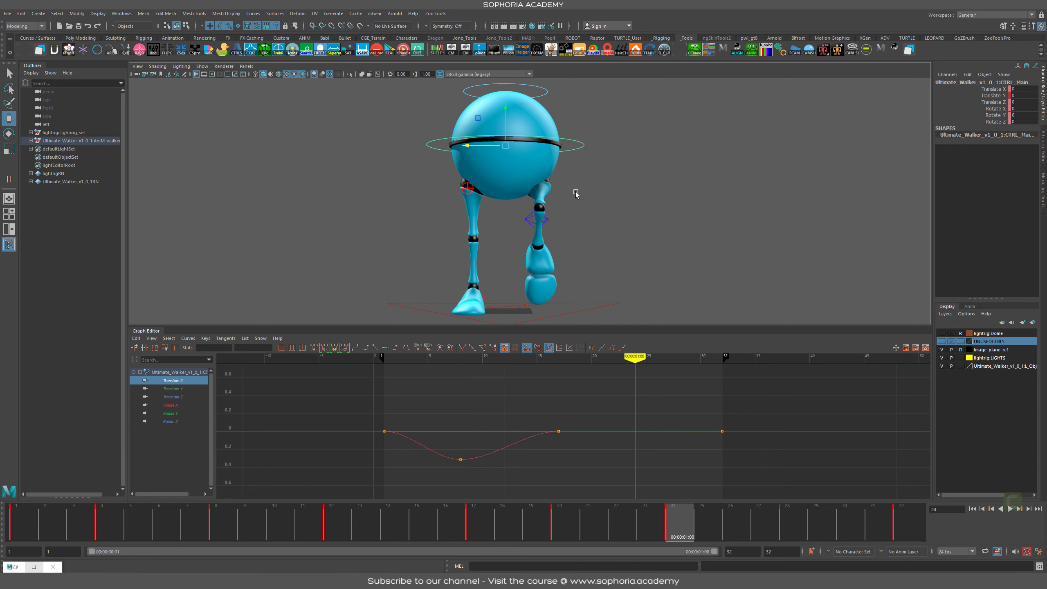
{"action": "left_click_drag", "start_coordinate": [475, 148], "coordinate": [447, 149]}
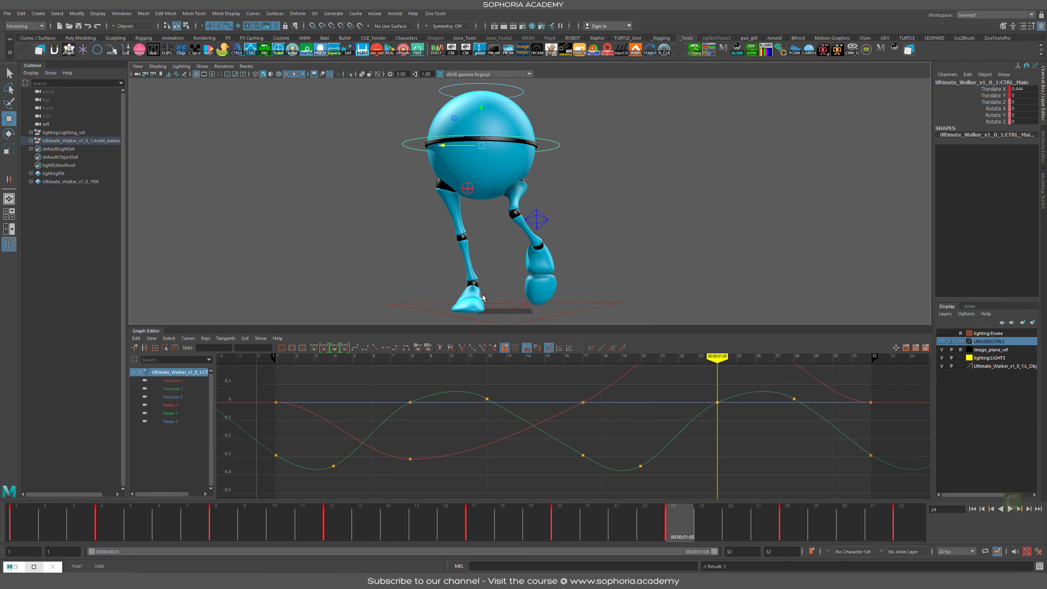
{"action": "left_click", "coordinate": [206, 381]}
{"action": "right_click_drag", "start_coordinate": [806, 428], "coordinate": [659, 456], "text": "alt"}
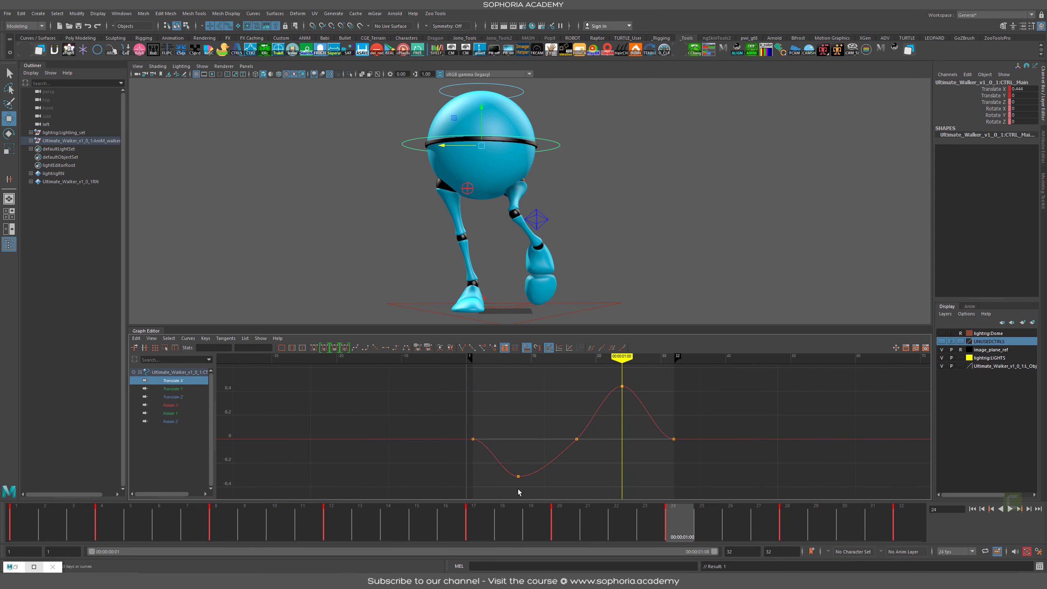
Step: Select the whole Translate X curve and set it to cycle before and after its keys
{"action": "left_click_drag", "start_coordinate": [669, 418], "coordinate": [575, 422]}
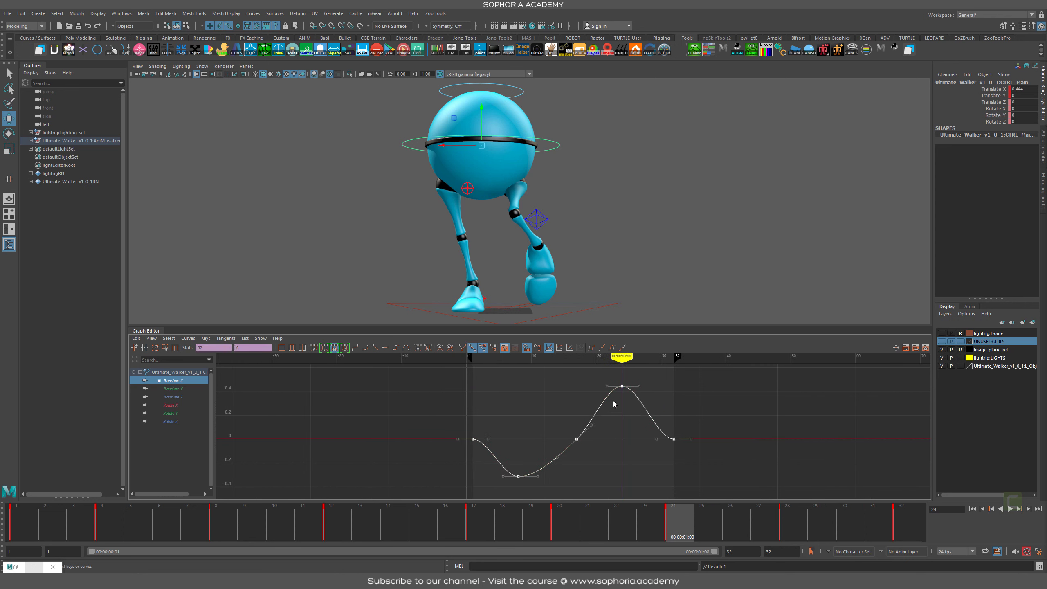
{"action": "left_click", "coordinate": [592, 348]}
{"action": "left_click", "coordinate": [612, 347]}
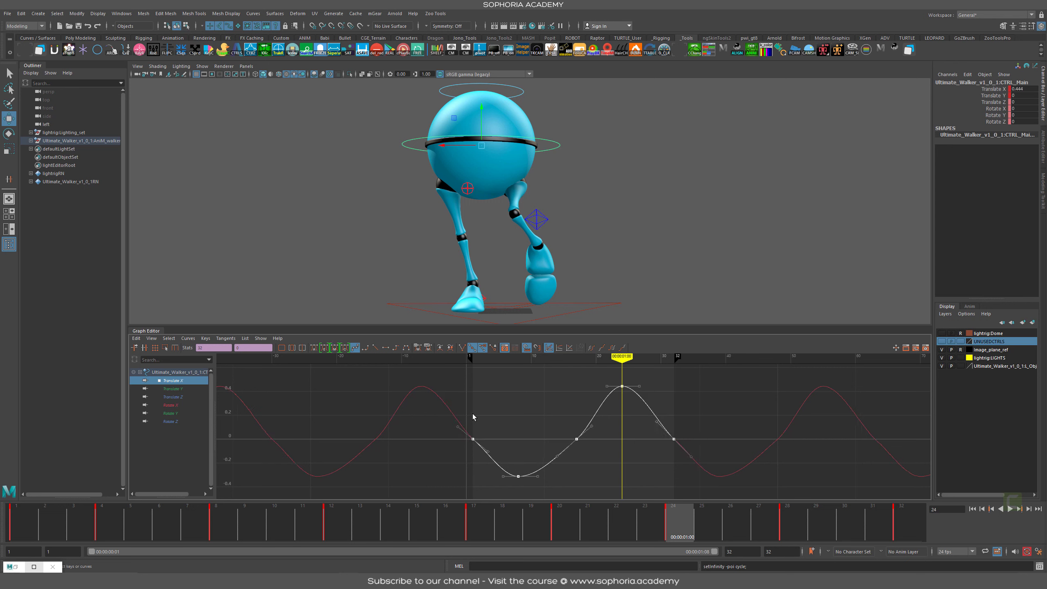
{"action": "right_click_drag", "start_coordinate": [630, 413], "coordinate": [631, 419], "text": "alt+shift"}
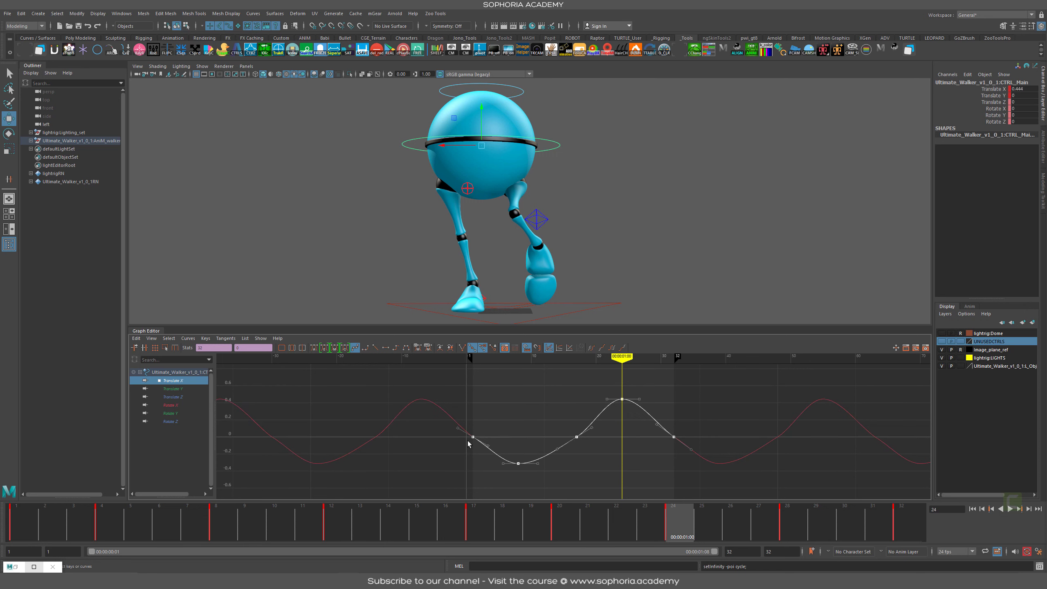
Step: Check the body's side-to-side position at frames 17 and 32, and return to frame 1
{"action": "left_click", "coordinate": [490, 520]}
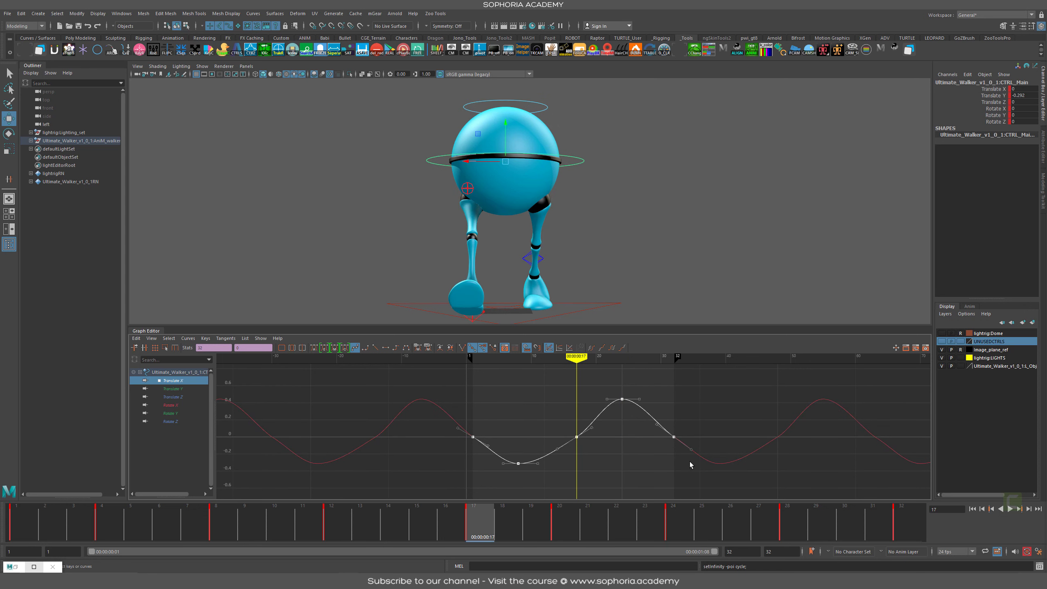
{"action": "left_click", "coordinate": [912, 522]}
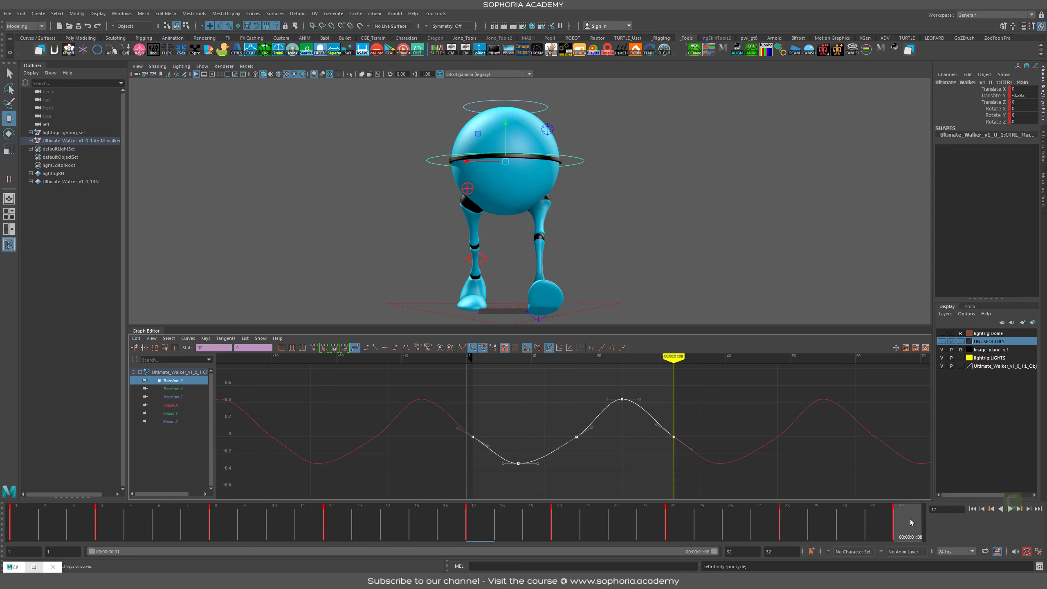
{"action": "left_click", "coordinate": [697, 435]}
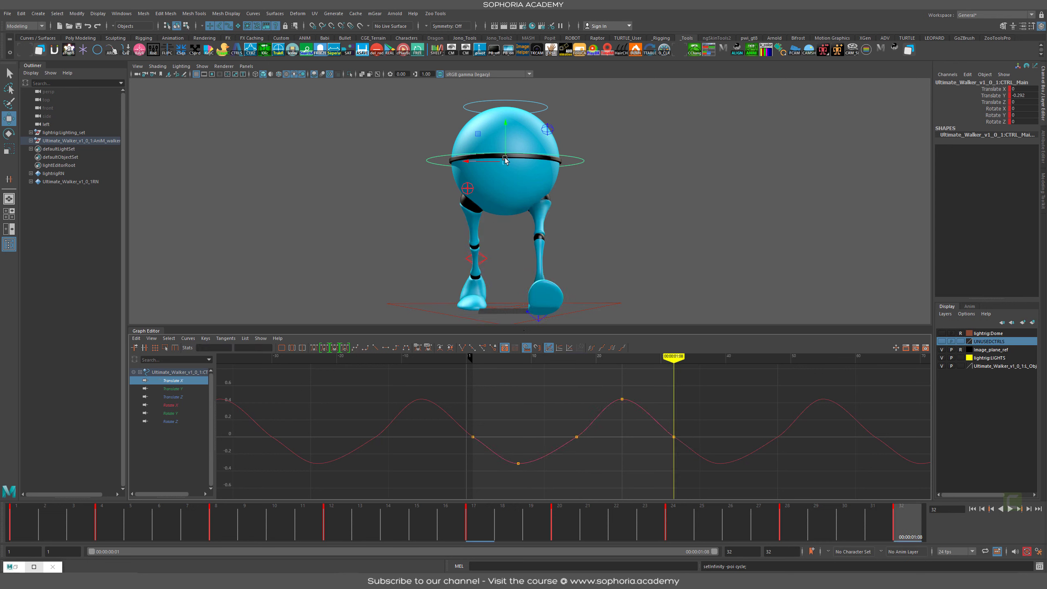
{"action": "left_click_drag", "start_coordinate": [57, 524], "coordinate": [18, 532]}
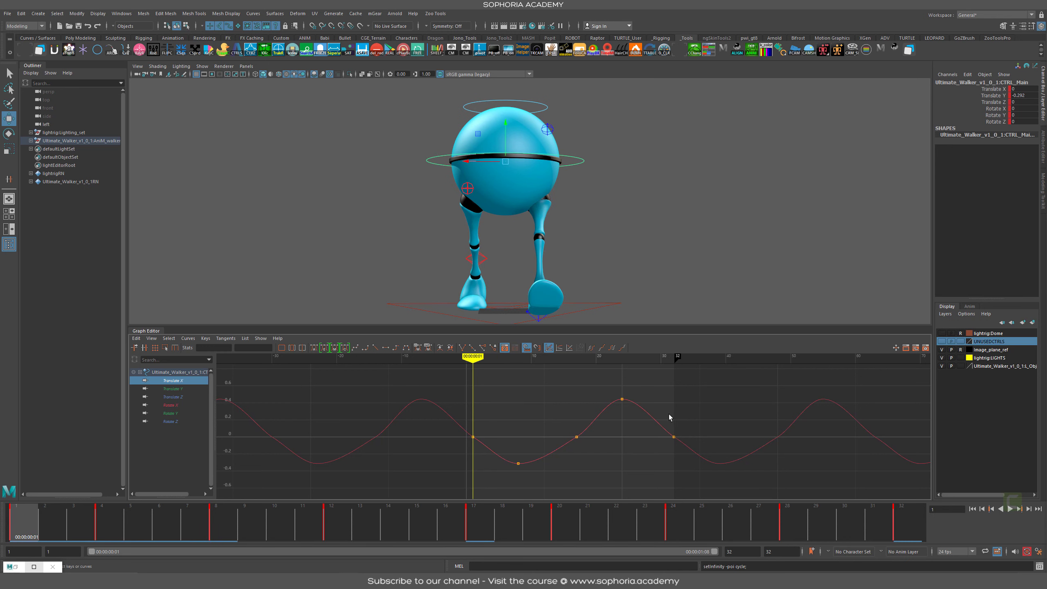
Step: Sketch a broader wave over the Translate X curve and lengthen the tangents of its frame 8 and frame 24 keys to match
{"action": "left_click_drag", "start_coordinate": [648, 385], "coordinate": [611, 404]}
{"action": "left_click_drag", "start_coordinate": [536, 438], "coordinate": [499, 474], "text": "shift"}
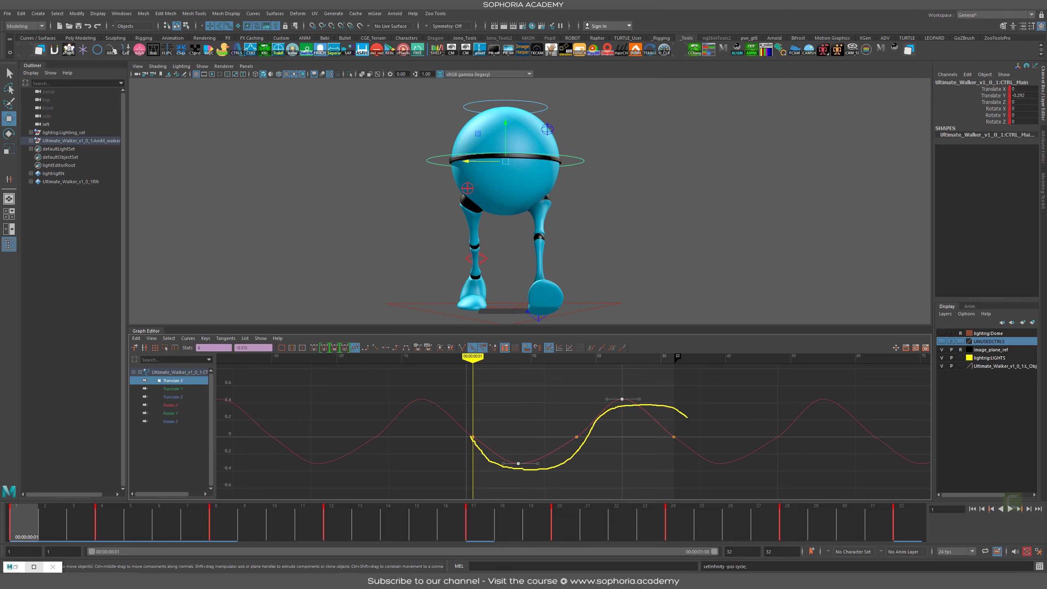
{"action": "left_click_drag", "start_coordinate": [687, 416], "coordinate": [721, 462]}
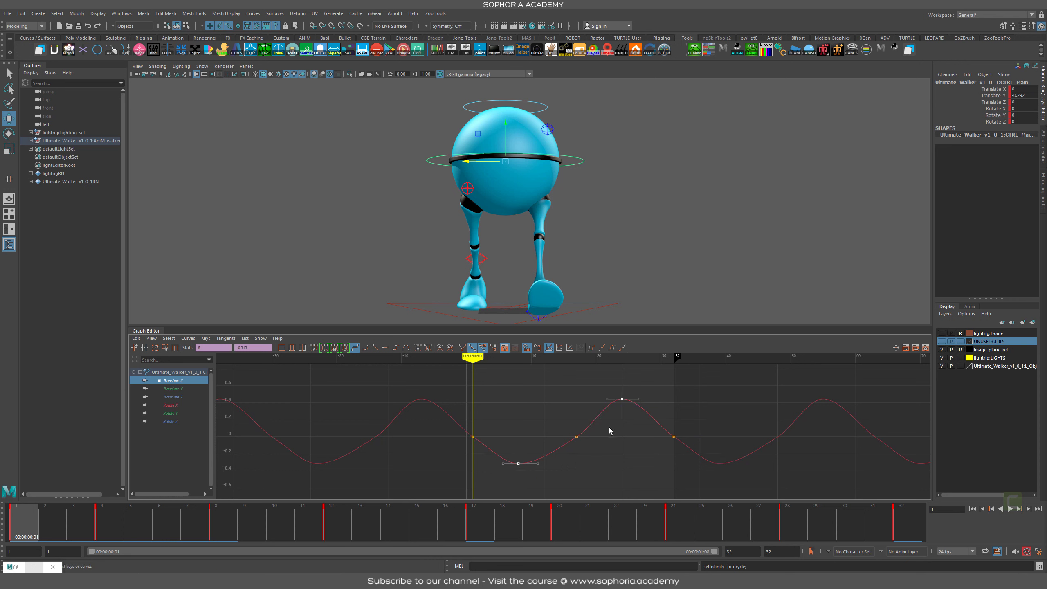
{"action": "left_click", "coordinate": [611, 397]}
{"action": "left_click", "coordinate": [518, 463], "text": "shift"}
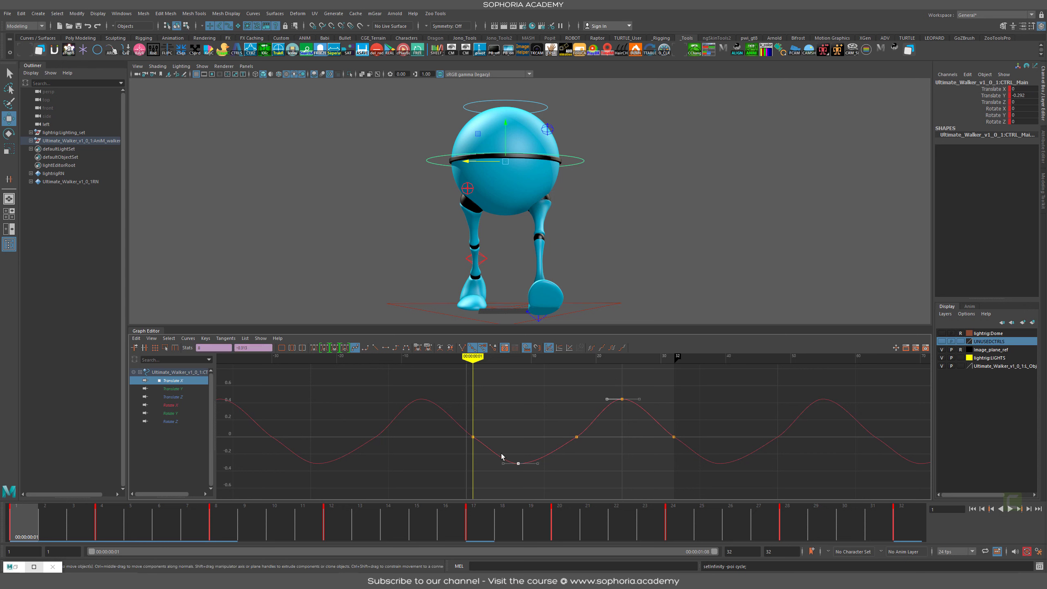
{"action": "middle_click_drag", "start_coordinate": [481, 467], "coordinate": [458, 466], "text": "shift"}
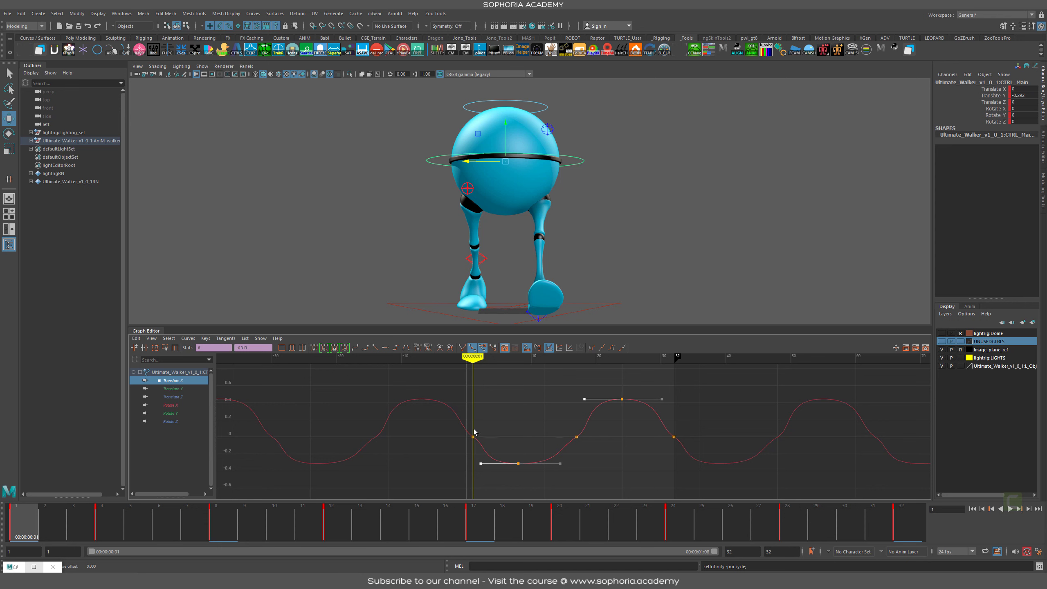
Step: Adjust the Translate X tangents at frames 17 and 1 to smooth the curve where it crosses zero
{"action": "left_click_drag", "start_coordinate": [499, 420], "coordinate": [434, 451]}
{"action": "left_click_drag", "start_coordinate": [551, 424], "coordinate": [568, 461]}
{"action": "middle_click_drag", "start_coordinate": [568, 462], "coordinate": [573, 464]}
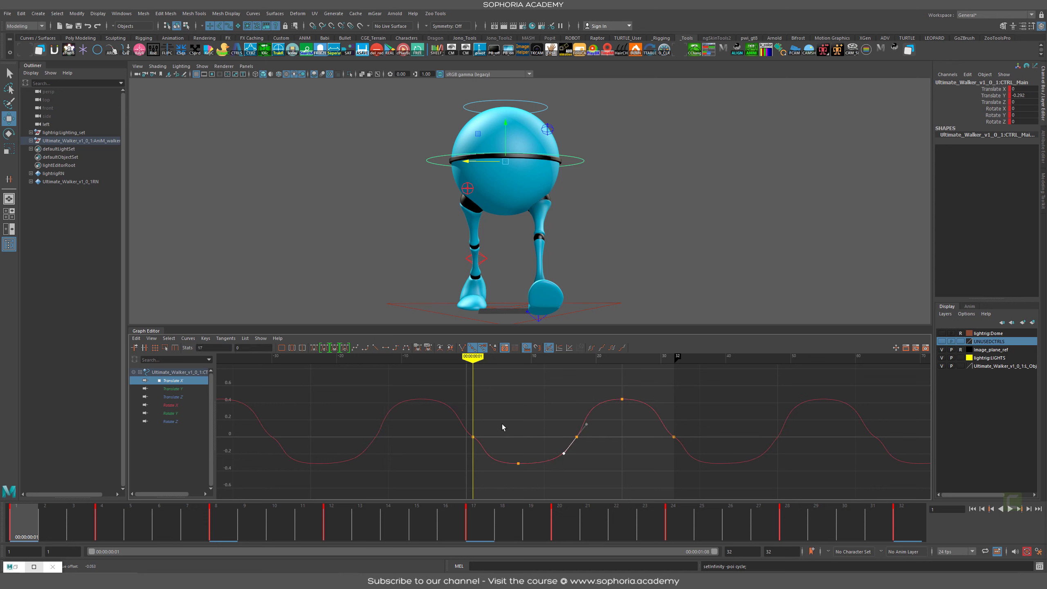
{"action": "left_click_drag", "start_coordinate": [501, 425], "coordinate": [475, 454]}
{"action": "middle_click_drag", "start_coordinate": [483, 457], "coordinate": [496, 487]}
Step: Tilt the tangent of the frame 8 Translate X key downward so the curve keeps drifting past the key
{"action": "left_click", "coordinate": [520, 464]}
{"action": "middle_click_drag", "start_coordinate": [525, 475], "coordinate": [538, 437], "text": "alt"}
{"action": "right_click_drag", "start_coordinate": [538, 437], "coordinate": [710, 457], "text": "alt"}
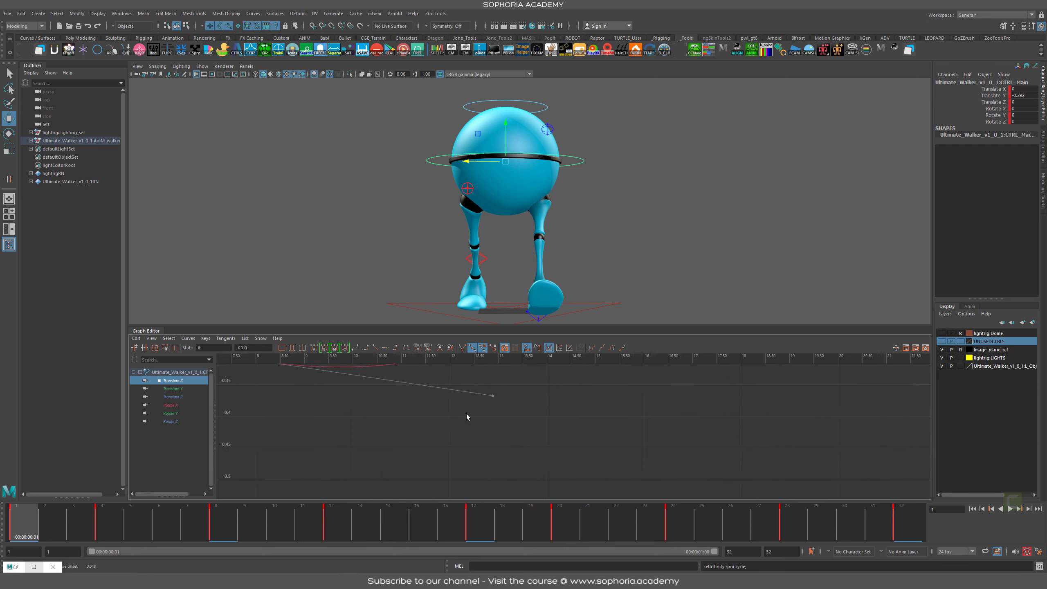
{"action": "middle_click_drag", "start_coordinate": [450, 386], "coordinate": [790, 466], "text": "alt"}
{"action": "right_click_drag", "start_coordinate": [791, 466], "coordinate": [609, 409], "text": "alt"}
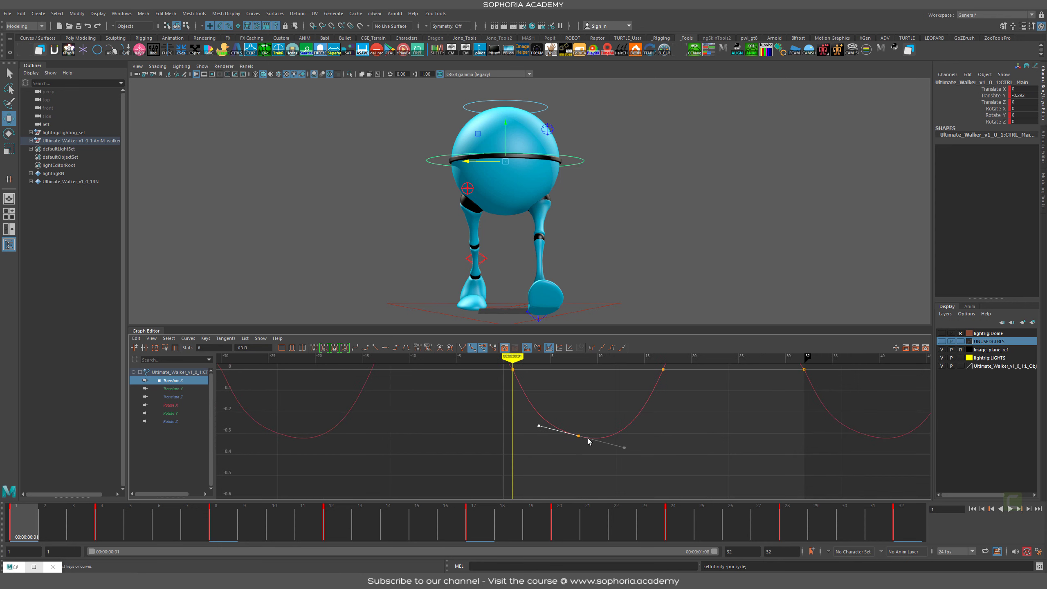
{"action": "right_click_drag", "start_coordinate": [733, 424], "coordinate": [682, 431], "text": "alt"}
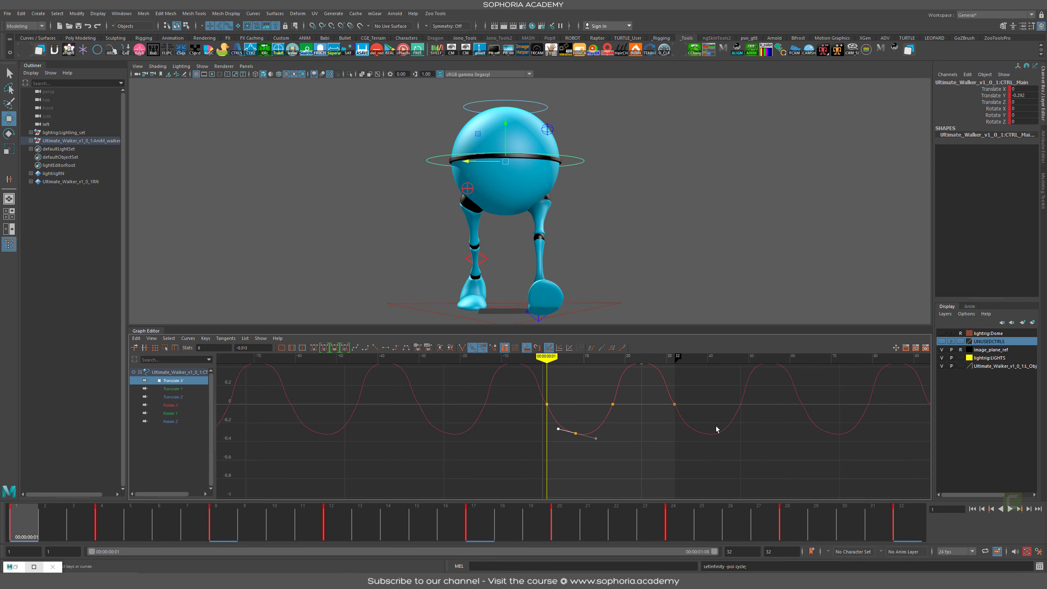
Step: Tilt the tangent of the frame 24 Translate X key upward so the curve peaks just after the key
{"action": "middle_click_drag", "start_coordinate": [717, 430], "coordinate": [695, 468], "text": "alt"}
{"action": "right_click_drag", "start_coordinate": [557, 410], "coordinate": [619, 433], "text": "alt"}
{"action": "middle_click_drag", "start_coordinate": [662, 437], "coordinate": [593, 469], "text": "alt"}
{"action": "left_click_drag", "start_coordinate": [604, 394], "coordinate": [661, 411]}
{"action": "middle_click_drag", "start_coordinate": [660, 411], "coordinate": [657, 394]}
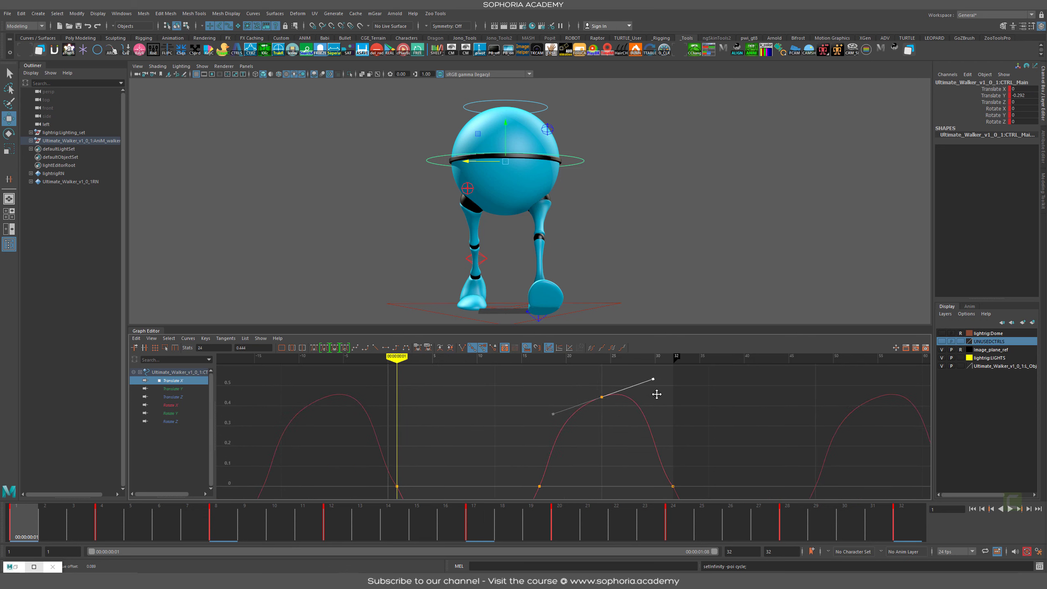
{"action": "right_click_drag", "start_coordinate": [693, 403], "coordinate": [664, 431], "text": "alt+shift"}
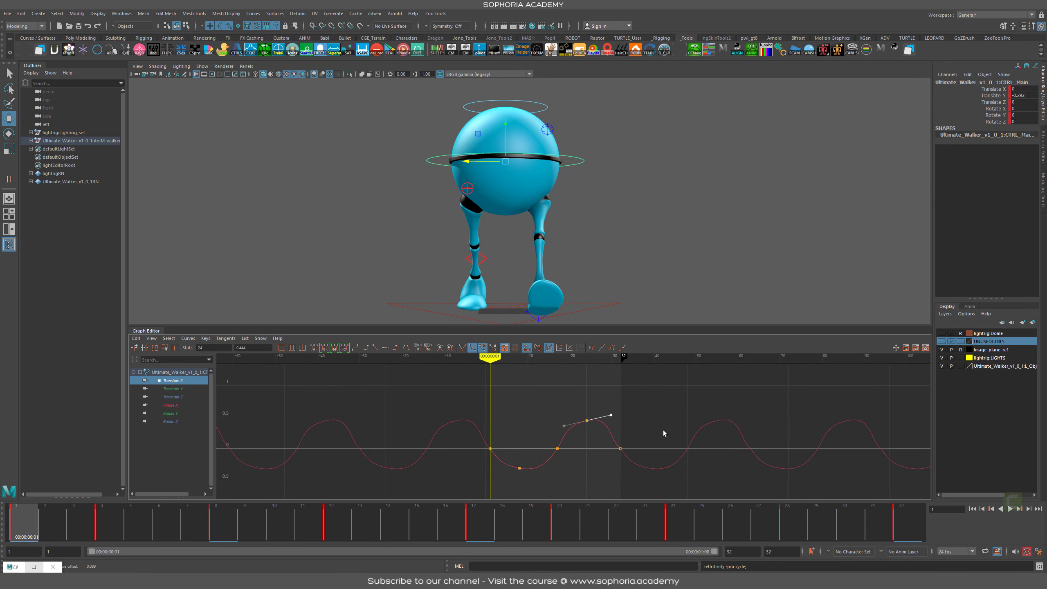
Step: Refine the Translate X tangents at frames 32 and 24, and play back the cycle to check the weight shift
{"action": "left_click", "coordinate": [621, 449]}
{"action": "left_click_drag", "start_coordinate": [635, 454], "coordinate": [629, 459]}
{"action": "middle_click_drag", "start_coordinate": [631, 462], "coordinate": [627, 462]}
{"action": "left_click", "coordinate": [587, 421]}
{"action": "left_click_drag", "start_coordinate": [572, 438], "coordinate": [572, 437]}
{"action": "key", "text": "alt+v"}
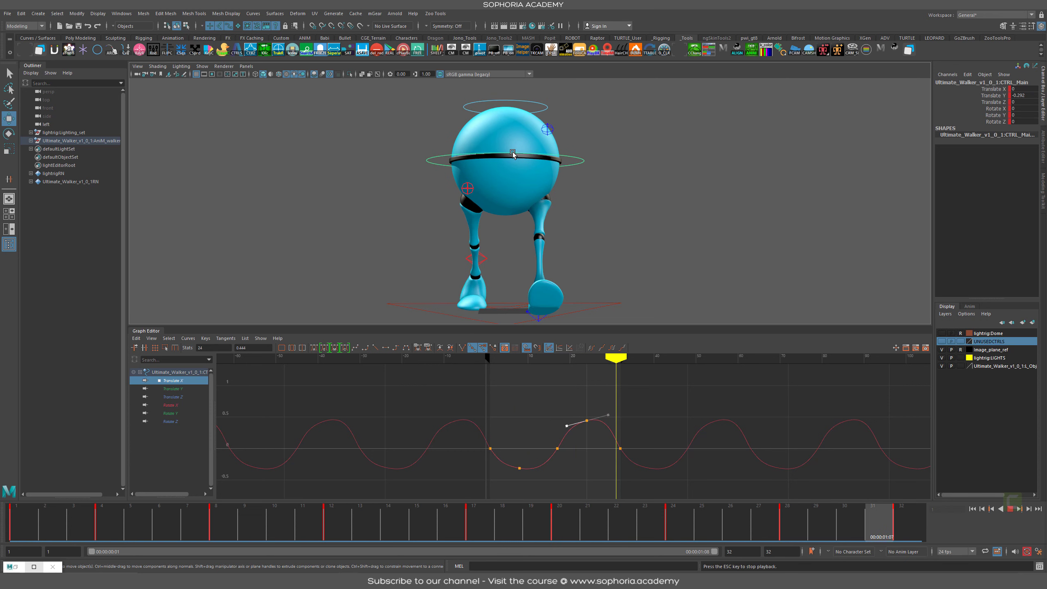
{"action": "key", "text": "Escape"}
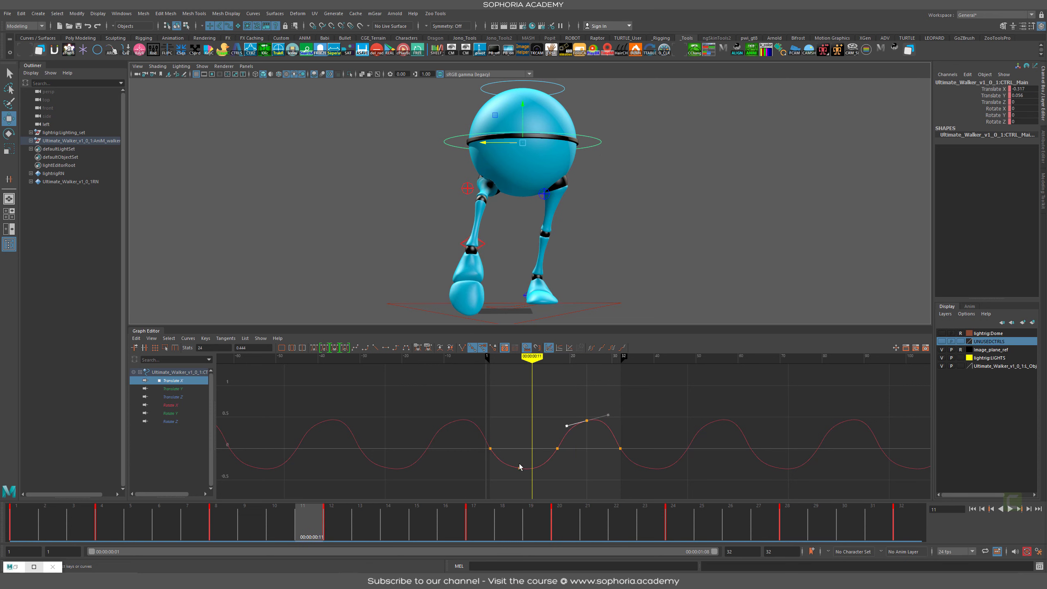
Step: Set the main body control's Translate X at frame 24 to 0.313, mirroring the frame 8 shift
{"action": "left_click", "coordinate": [577, 428]}
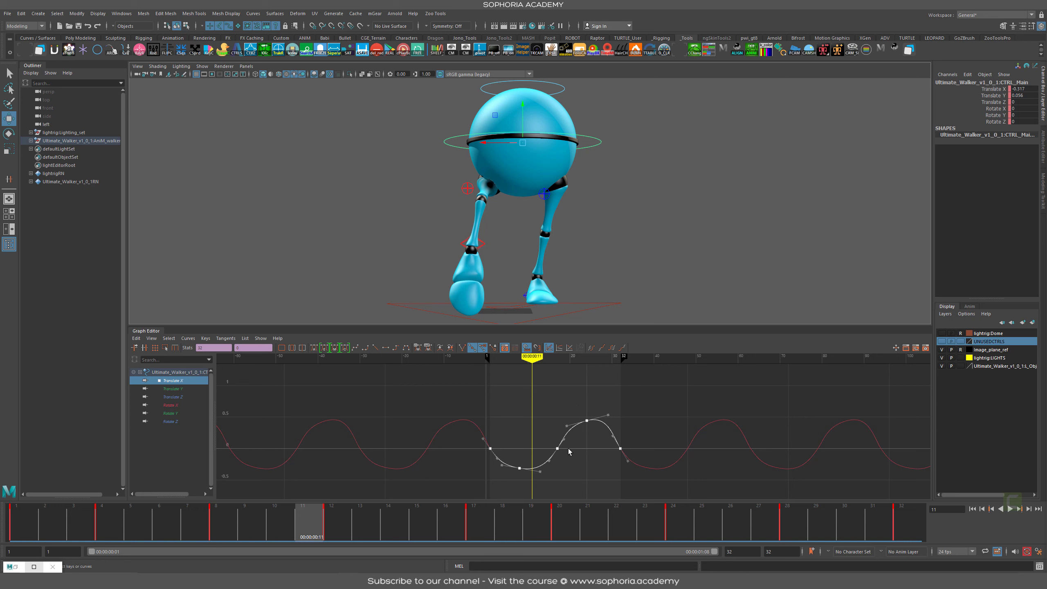
{"action": "key", "text": "r"}
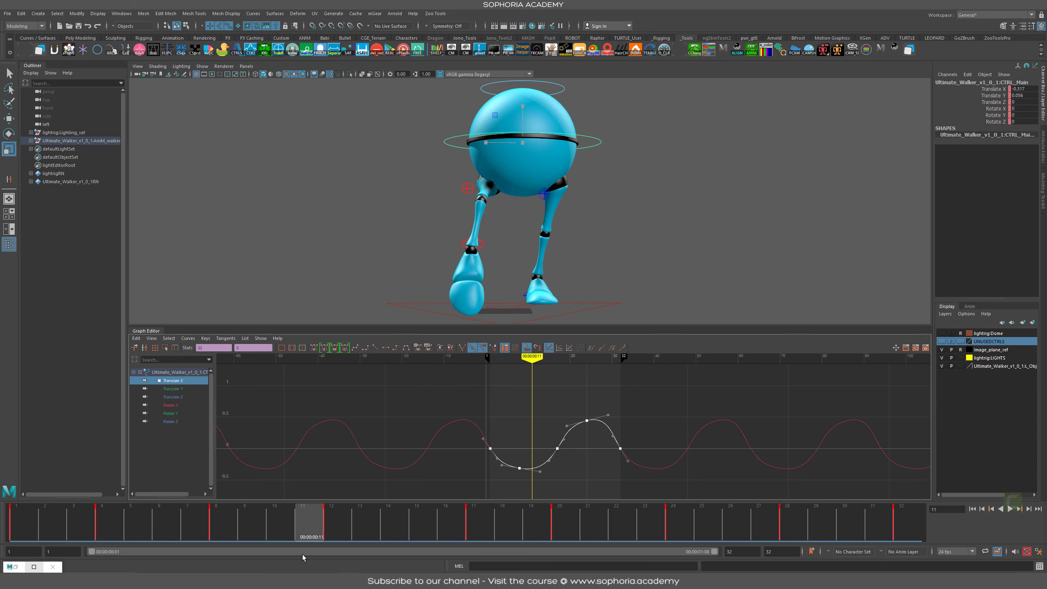
{"action": "left_click", "coordinate": [219, 530]}
{"action": "left_click_drag", "start_coordinate": [535, 429], "coordinate": [511, 481]}
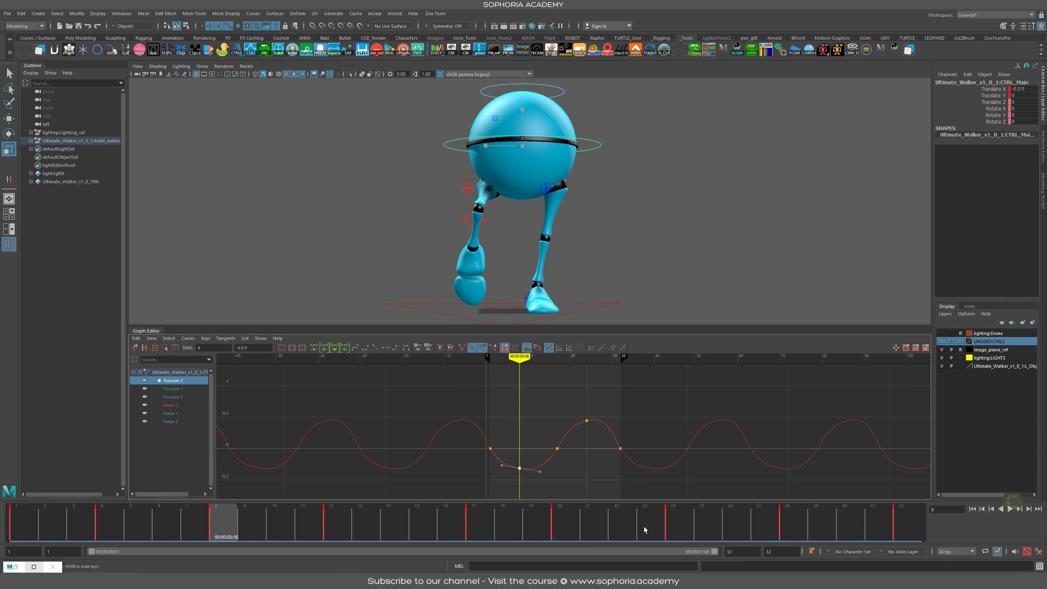
{"action": "left_click", "coordinate": [681, 524]}
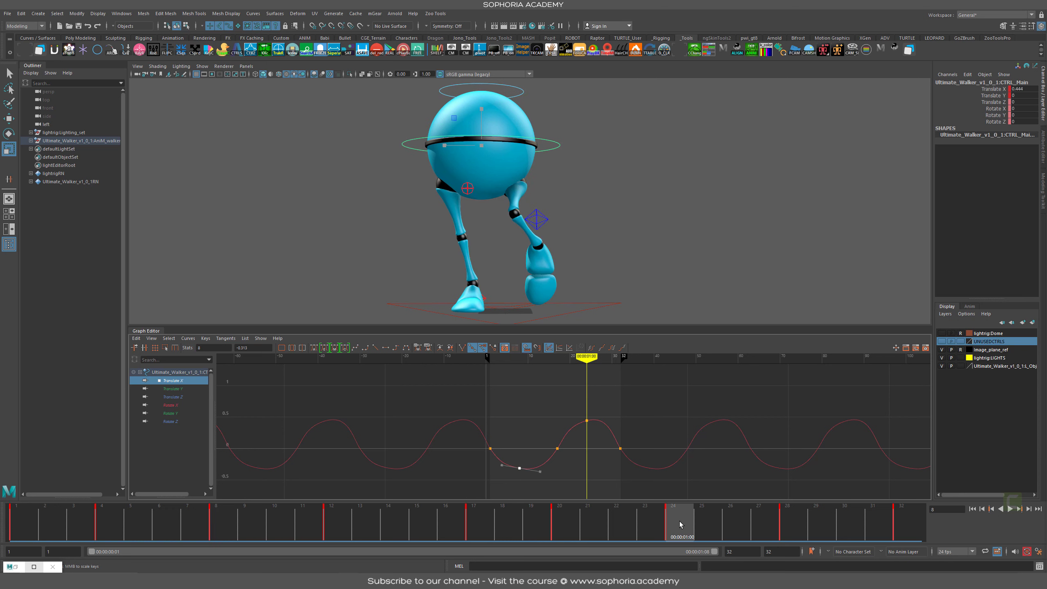
{"action": "left_click", "coordinate": [1023, 88]}
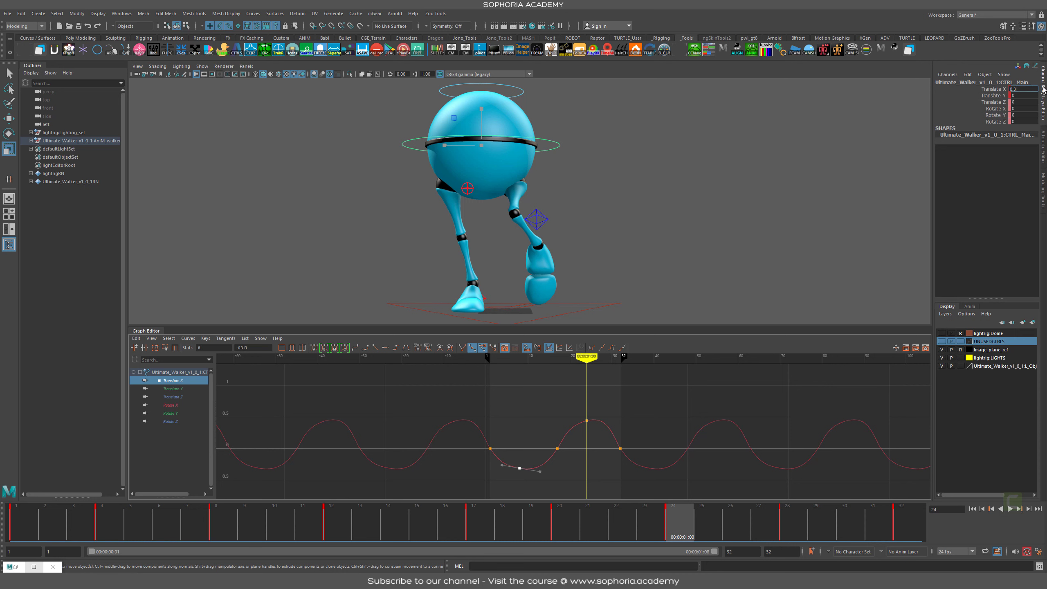
{"action": "key", "text": "Return"}
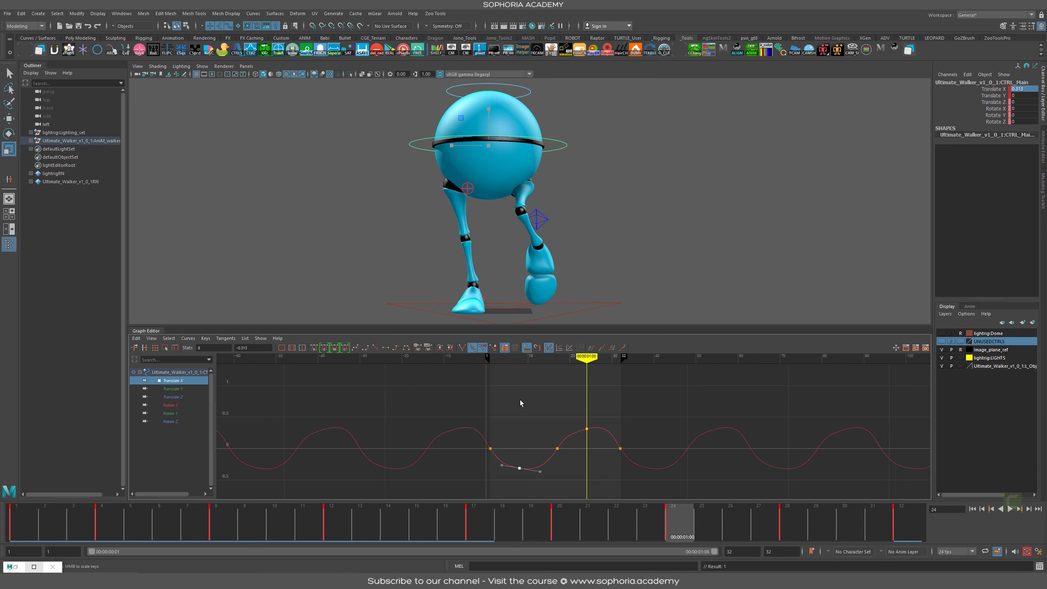
Step: Flatten the tangent of the frame 24 Translate X key slightly and adjust the frame 8 tangent to match it
{"action": "scroll", "coordinate": [563, 437], "scroll_direction": "up", "scroll_amount": 3}
{"action": "middle_click_drag", "start_coordinate": [564, 436], "coordinate": [566, 391], "text": "alt"}
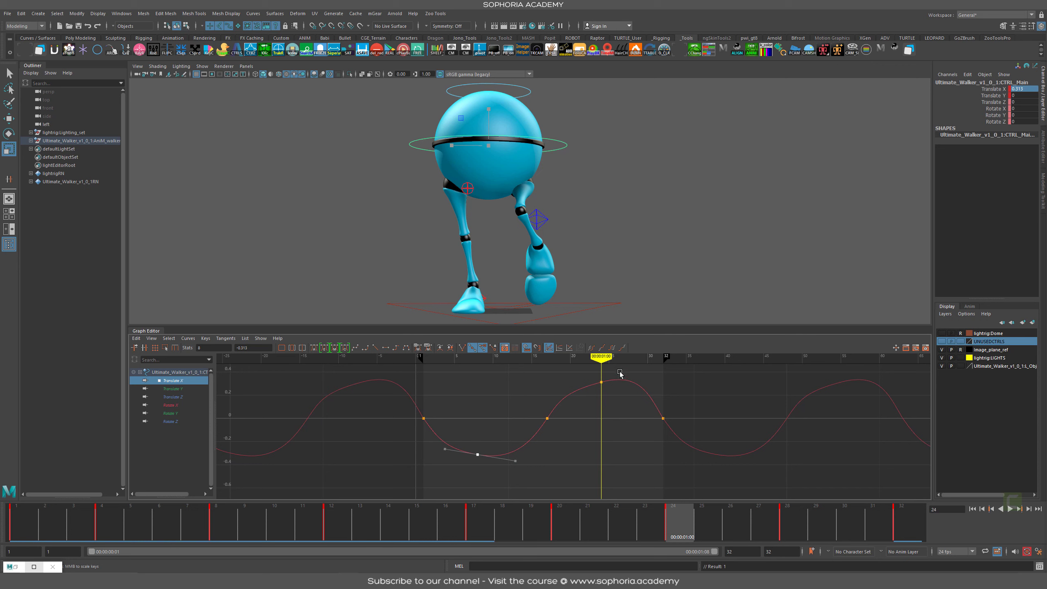
{"action": "left_click_drag", "start_coordinate": [629, 374], "coordinate": [584, 399]}
{"action": "left_click_drag", "start_coordinate": [636, 369], "coordinate": [651, 384]}
{"action": "middle_click_drag", "start_coordinate": [647, 384], "coordinate": [643, 388]}
{"action": "key", "text": "ctrl+z"}
{"action": "key", "text": "w"}
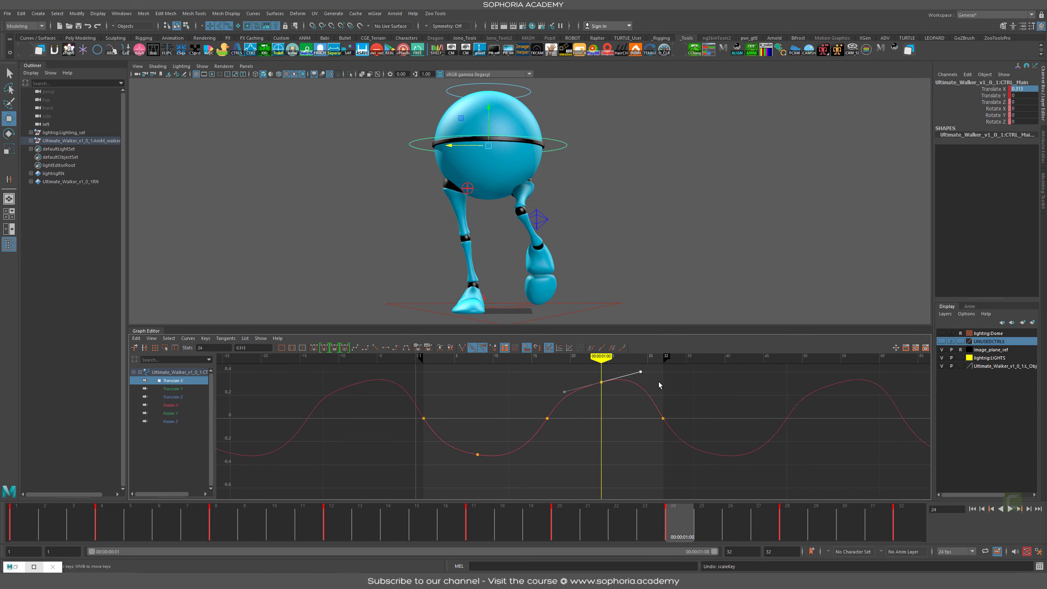
{"action": "middle_click_drag", "start_coordinate": [641, 382], "coordinate": [639, 386]}
{"action": "left_click", "coordinate": [478, 456]}
{"action": "middle_click_drag", "start_coordinate": [519, 475], "coordinate": [522, 475]}
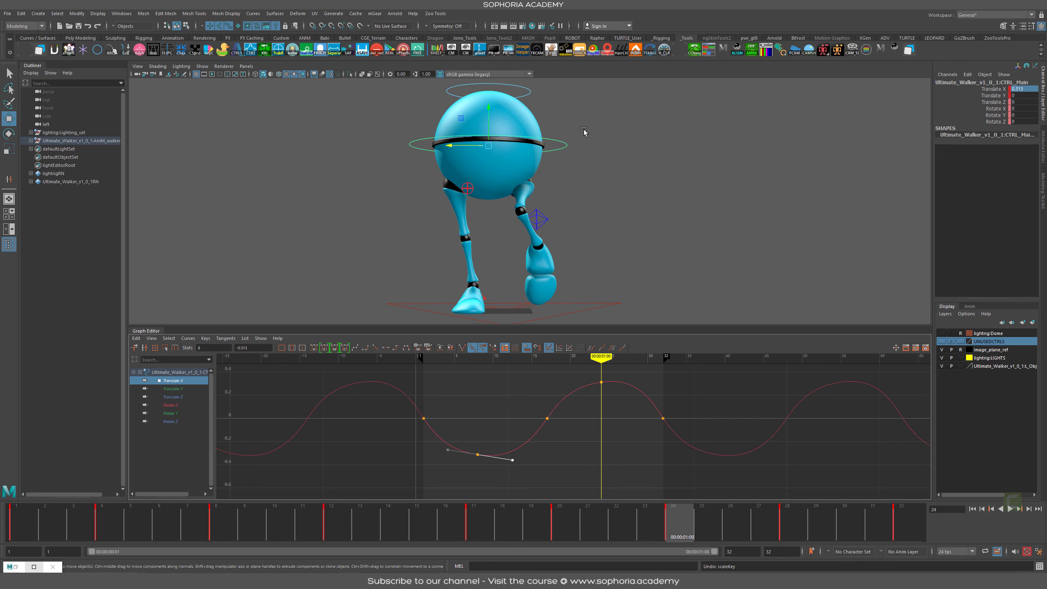
{"action": "left_click_drag", "start_coordinate": [601, 185], "coordinate": [570, 163], "text": "alt"}
{"action": "key", "text": "e"}
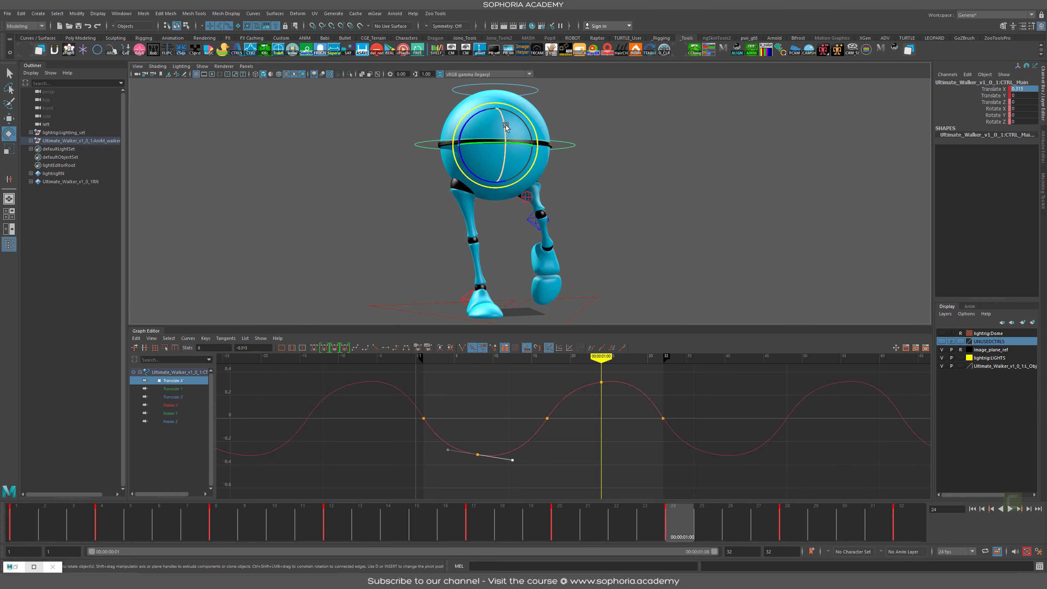
{"action": "left_click_drag", "start_coordinate": [504, 126], "coordinate": [563, 201], "text": "alt"}
{"action": "key", "text": "ctrl+z"}
Step: At frame 1, select both knee controls and set their leg IK follow attribute (Rt Leg Ik Ctrl) to 1
{"action": "left_click_drag", "start_coordinate": [570, 268], "coordinate": [552, 254], "text": "alt"}
{"action": "left_click", "coordinate": [531, 224]}
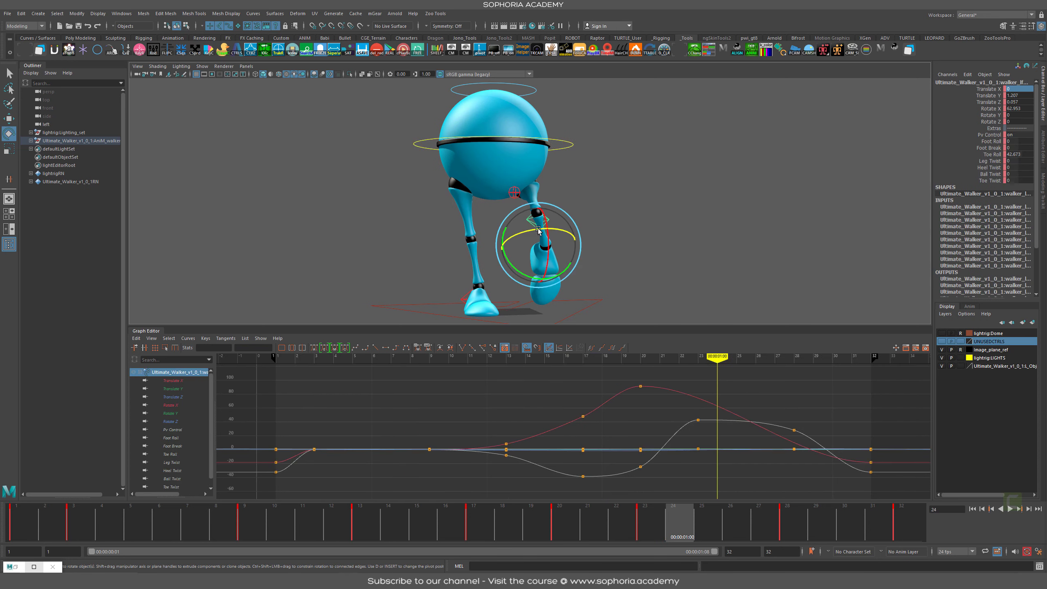
{"action": "left_click_drag", "start_coordinate": [518, 294], "coordinate": [685, 276], "text": "alt"}
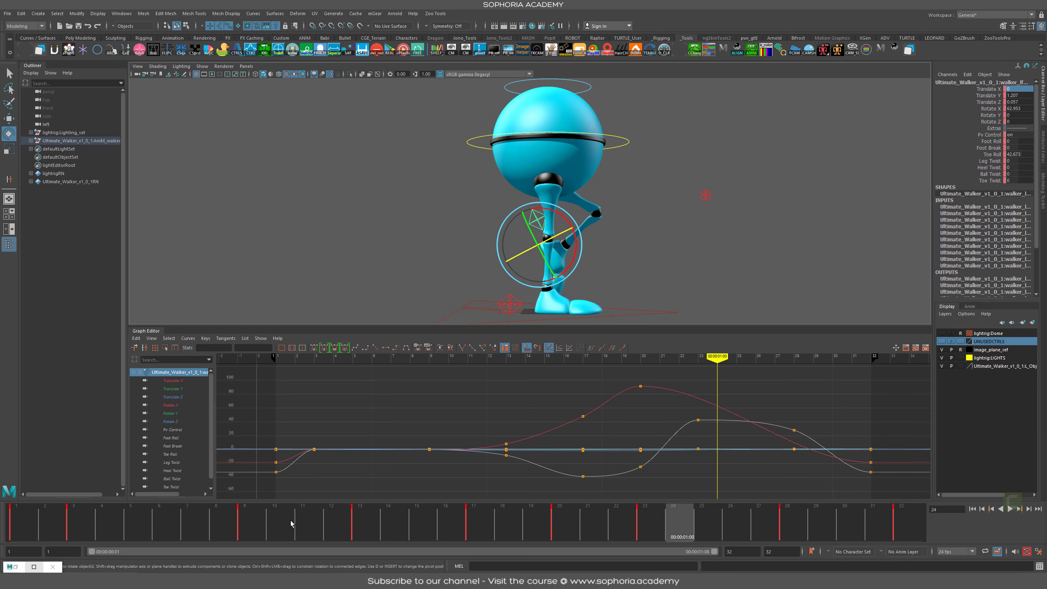
{"action": "left_click_drag", "start_coordinate": [236, 527], "coordinate": [17, 527]}
{"action": "left_click_drag", "start_coordinate": [694, 134], "coordinate": [755, 235]}
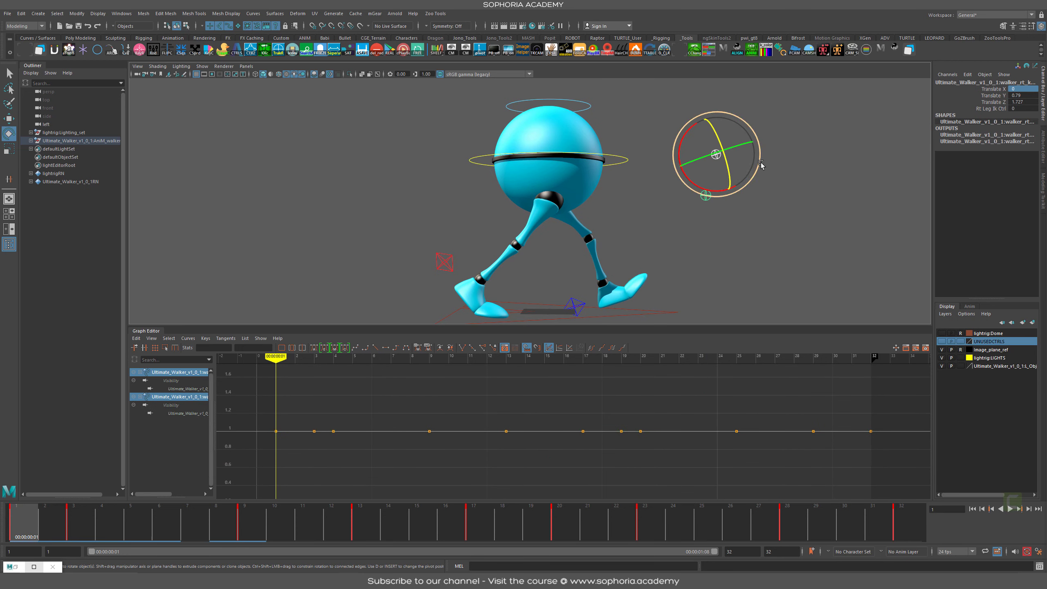
{"action": "left_click", "coordinate": [967, 108]}
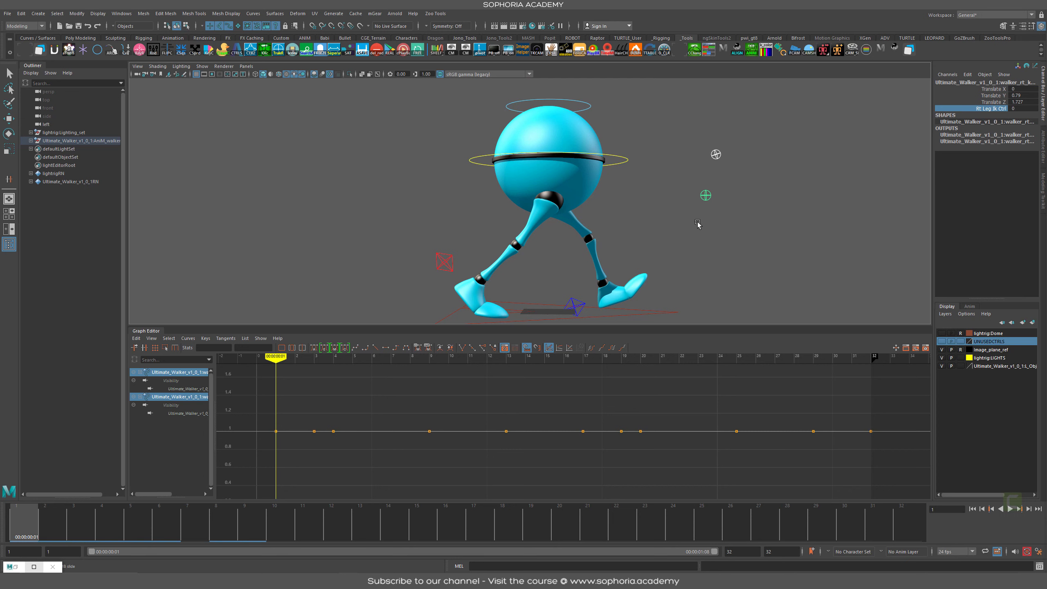
{"action": "middle_click_drag", "start_coordinate": [697, 224], "coordinate": [819, 228]}
Step: Play back the walk cycle to check the knees, and view the walker from the side
{"action": "left_click_drag", "start_coordinate": [794, 216], "coordinate": [618, 231], "text": "alt"}
{"action": "key", "text": "alt+v"}
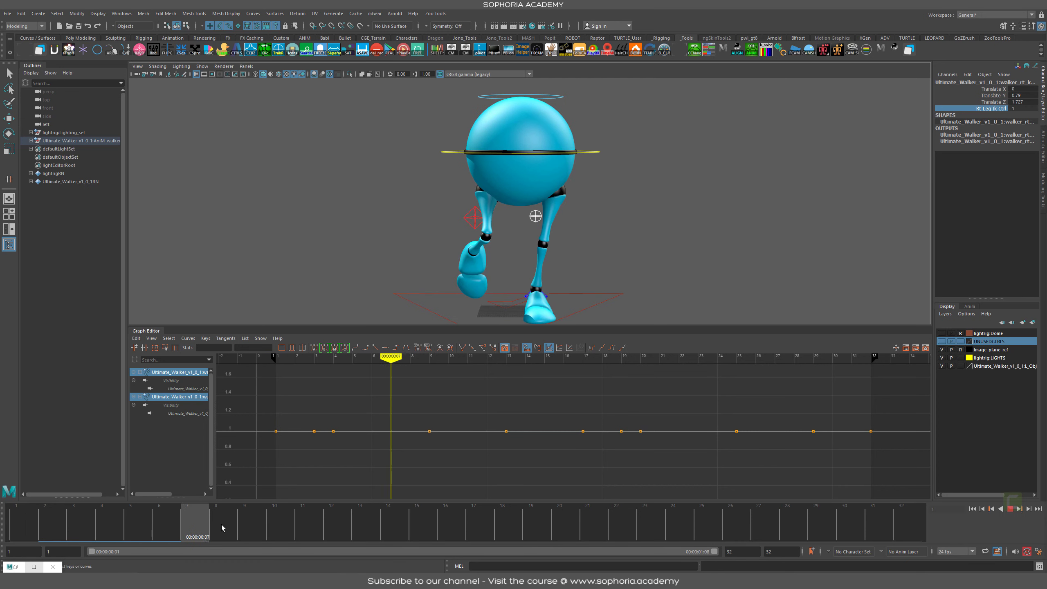
{"action": "key", "text": "Escape"}
{"action": "left_click_drag", "start_coordinate": [492, 256], "coordinate": [660, 231], "text": "alt"}
{"action": "right_click_drag", "start_coordinate": [660, 231], "coordinate": [615, 200], "text": "alt"}
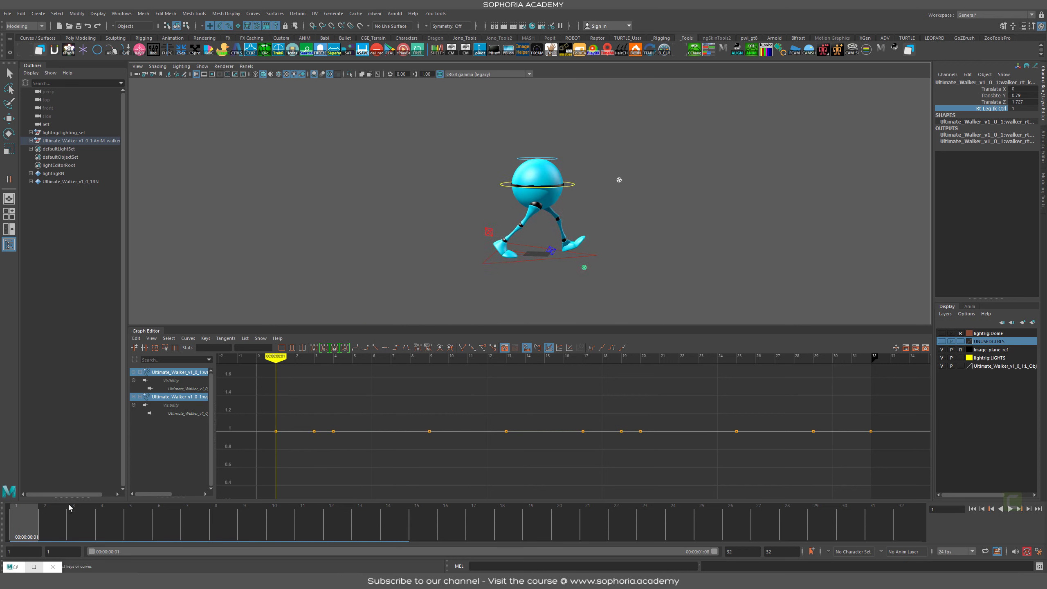
Step: Select the walker's main body control at frame 8 for rotating, try a tilt, and undo that rotation
{"action": "key", "text": "alt+v"}
{"action": "mouse_move", "coordinate": [243, 532]}
{"action": "left_mouse_down"}
{"action": "mouse_move", "coordinate": [280, 529]}
{"action": "mouse_move", "coordinate": [226, 526]}
{"action": "left_mouse_up"}
{"action": "left_click_drag", "start_coordinate": [603, 269], "coordinate": [514, 259], "text": "alt"}
{"action": "right_click_drag", "start_coordinate": [514, 259], "coordinate": [523, 198], "text": "alt"}
{"action": "left_click", "coordinate": [485, 171]}
{"action": "key", "text": "e"}
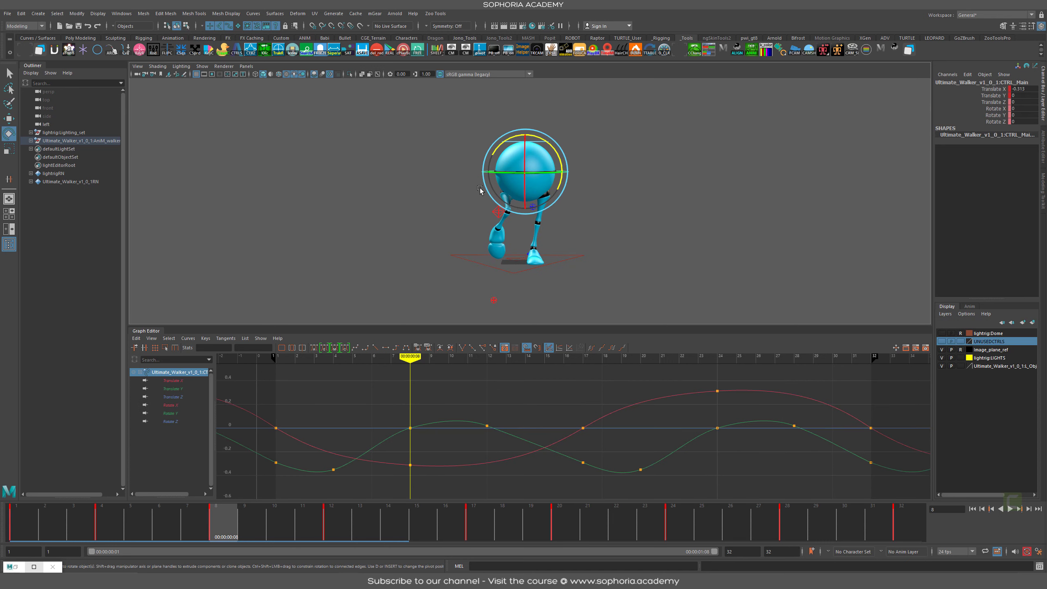
{"action": "left_click_drag", "start_coordinate": [558, 187], "coordinate": [578, 243]}
{"action": "key", "text": "ctrl+z"}
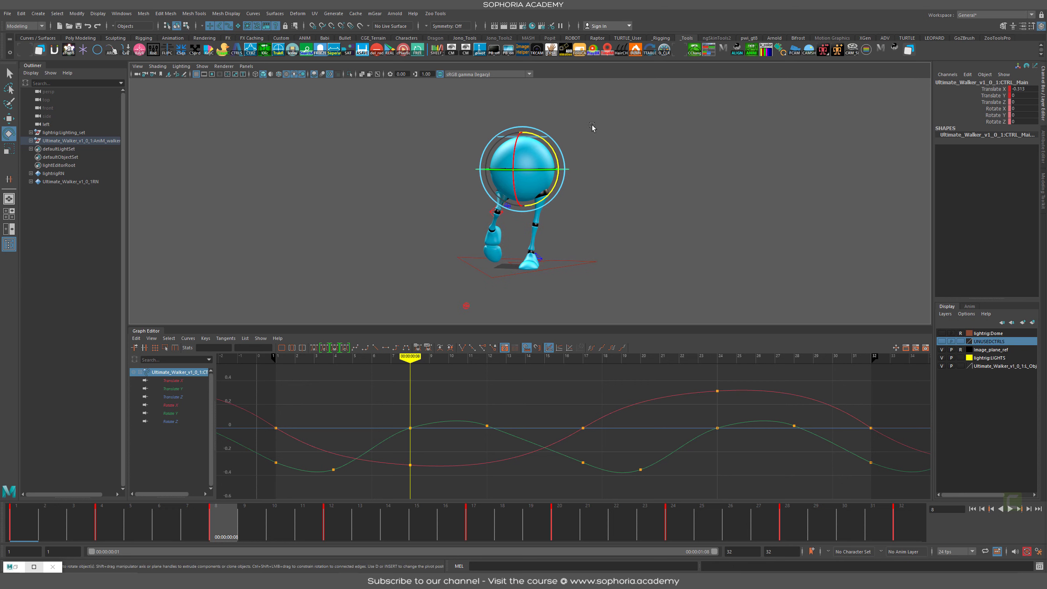
Step: At frame 1, tilt the main body control sideways to a Rotate Z of about -7.255
{"action": "key", "text": "alt+shift+v"}
{"action": "scroll", "coordinate": [566, 200], "scroll_direction": "up", "scroll_amount": 1}
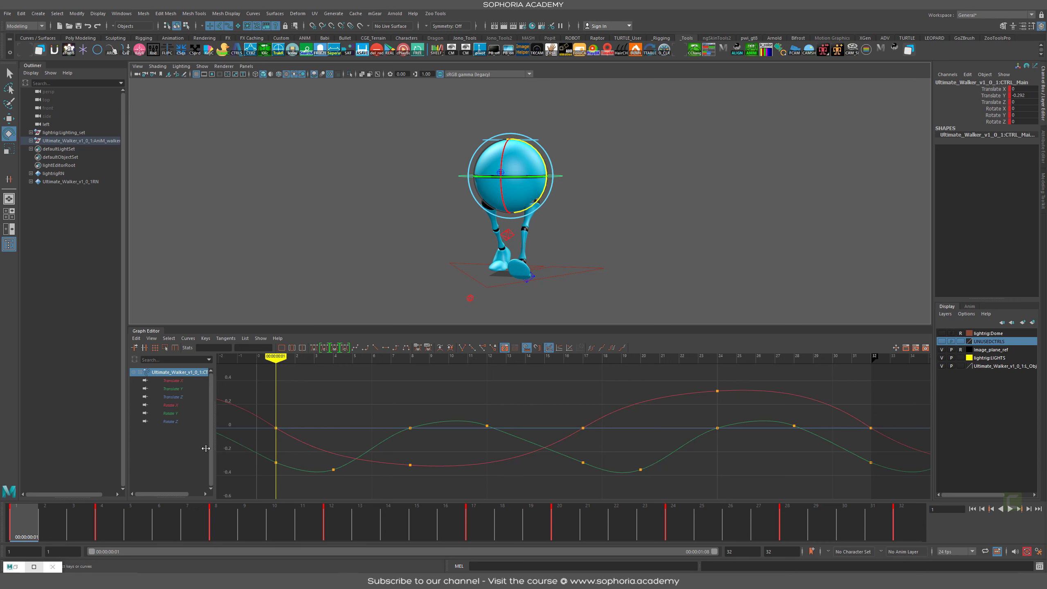
{"action": "left_click_drag", "start_coordinate": [500, 168], "coordinate": [528, 171], "text": "alt"}
{"action": "right_click_drag", "start_coordinate": [528, 171], "coordinate": [545, 242], "text": "alt"}
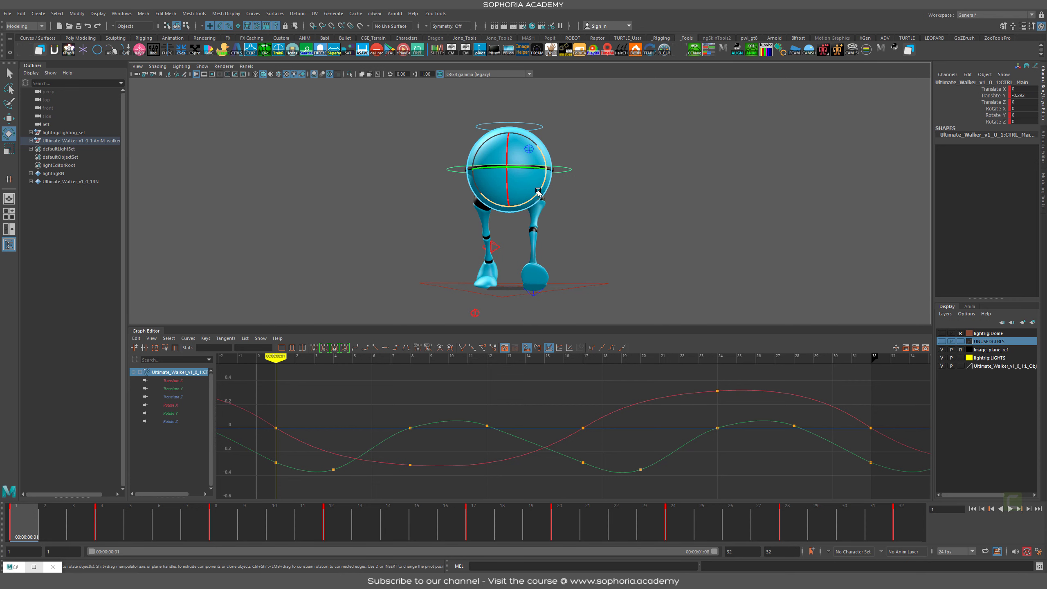
{"action": "left_click", "coordinate": [533, 210]}
{"action": "left_click_drag", "start_coordinate": [542, 187], "coordinate": [527, 217]}
{"action": "right_click_drag", "start_coordinate": [526, 217], "coordinate": [573, 200], "text": "alt"}
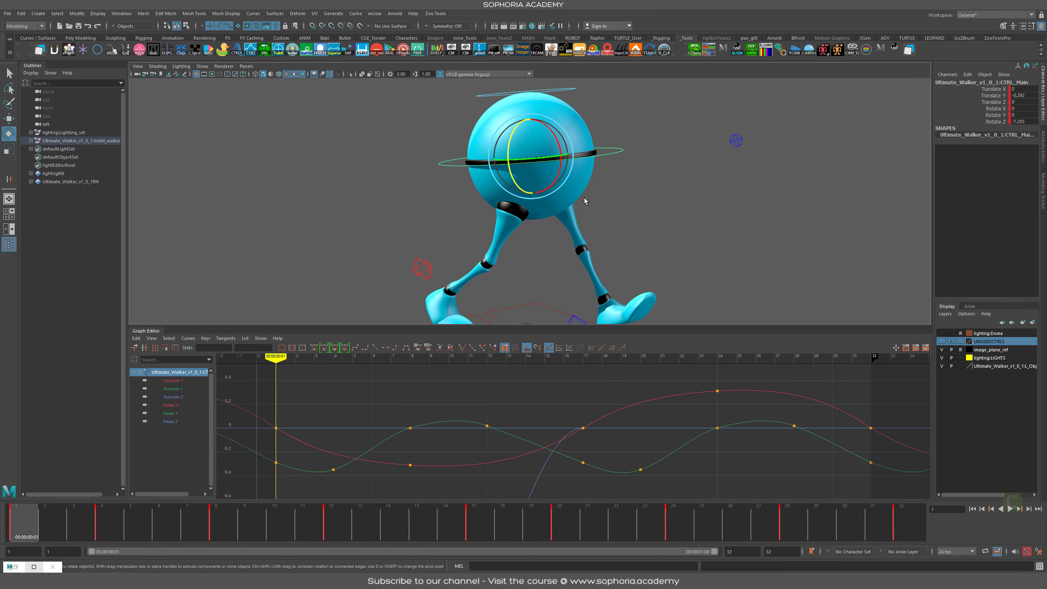
Step: Enlarge the viewport and hide the rig's control curves to get a clear view of the tilted body
{"action": "left_click_drag", "start_coordinate": [623, 200], "coordinate": [581, 210], "text": "alt"}
{"action": "middle_click_drag", "start_coordinate": [625, 205], "coordinate": [628, 166], "text": "alt"}
{"action": "left_click_drag", "start_coordinate": [640, 187], "coordinate": [586, 171], "text": "alt"}
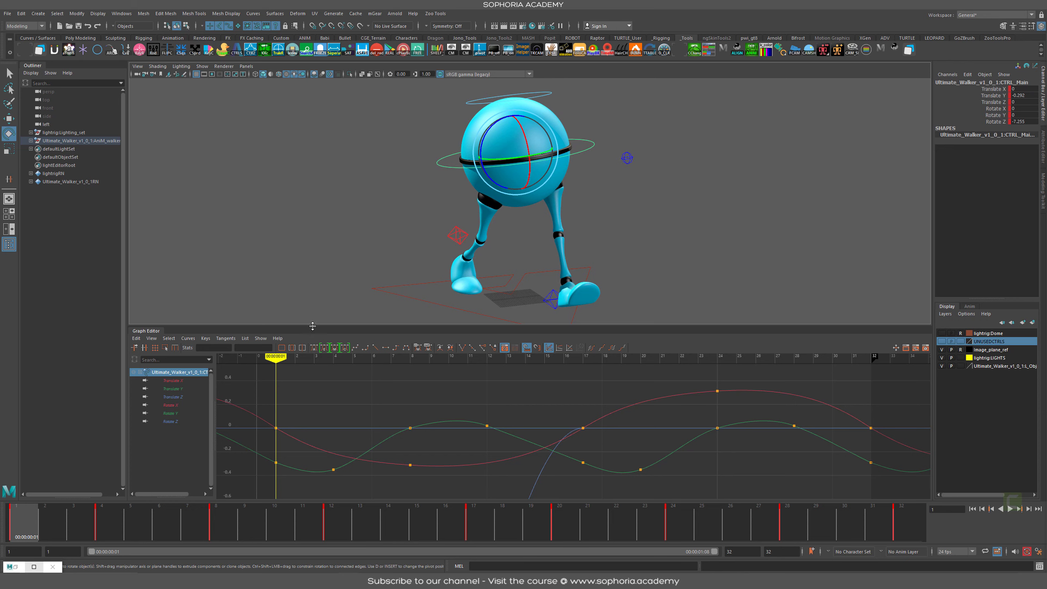
{"action": "left_click_drag", "start_coordinate": [313, 327], "coordinate": [312, 383]}
{"action": "scroll", "coordinate": [554, 272], "scroll_direction": "up", "scroll_amount": 2}
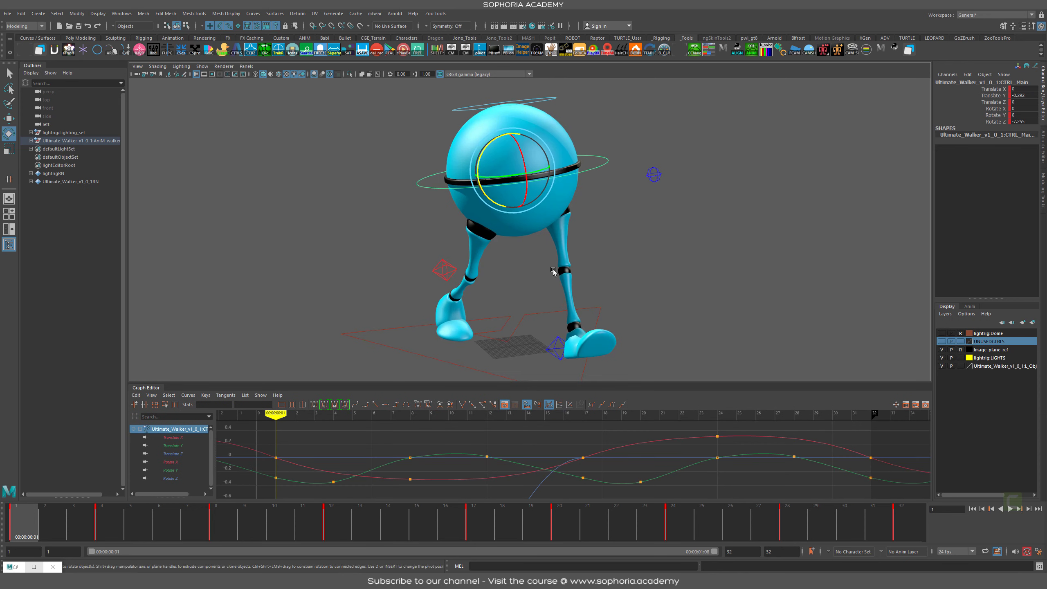
{"action": "left_click_drag", "start_coordinate": [554, 271], "coordinate": [582, 248], "text": "alt"}
{"action": "key", "text": "alt+1"}
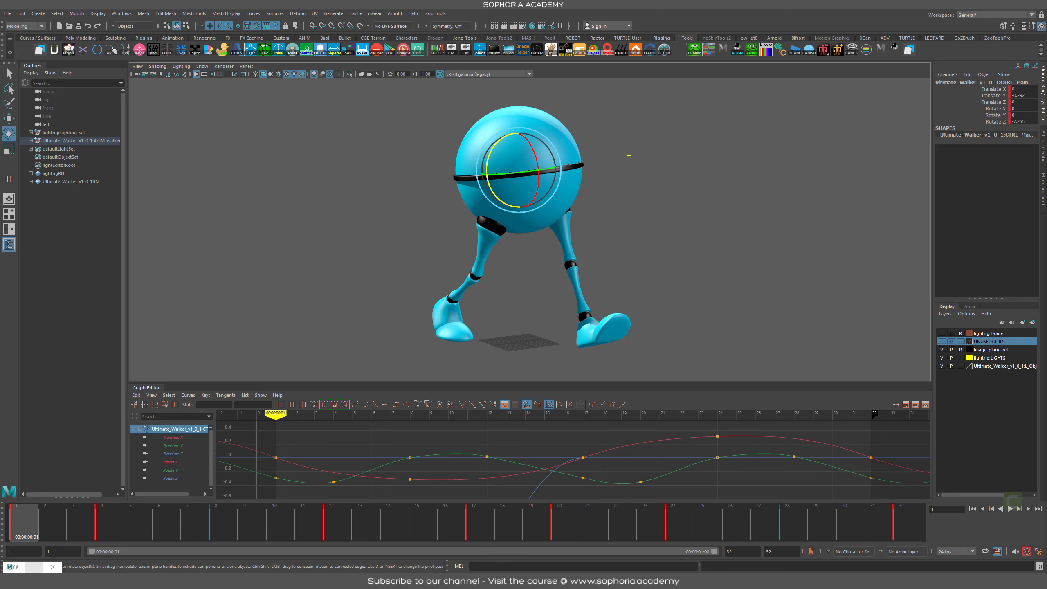
{"action": "left_click_drag", "start_coordinate": [621, 152], "coordinate": [464, 210]}
{"action": "mouse_move", "coordinate": [431, 308]}
{"action": "left_mouse_down"}
{"action": "mouse_move", "coordinate": [462, 326]}
{"action": "mouse_move", "coordinate": [452, 309]}
{"action": "left_mouse_up"}
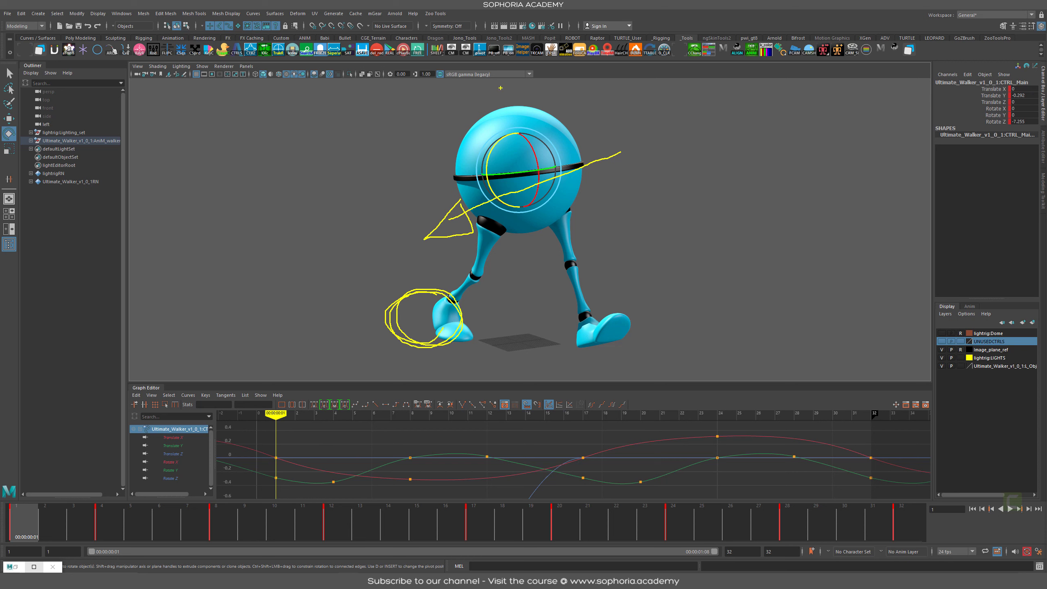
{"action": "left_click_drag", "start_coordinate": [501, 88], "coordinate": [599, 345]}
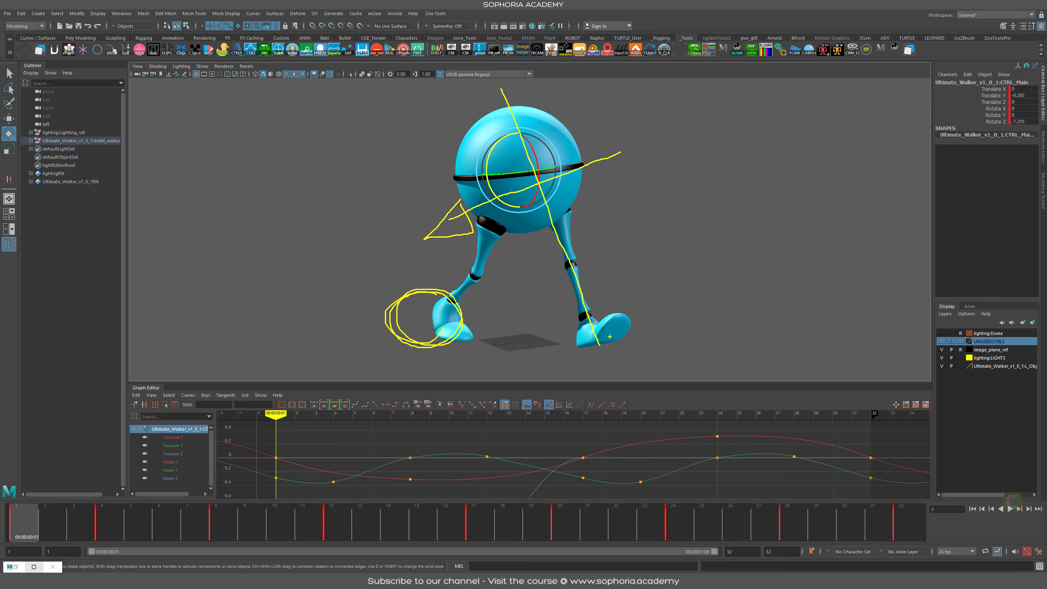
{"action": "key", "text": "Escape"}
Step: Try twisting the main body control at frame 1 to a Rotate Y of about -9.354, and undo the twist
{"action": "mouse_move", "coordinate": [563, 207]}
{"action": "left_mouse_down", "text": "alt"}
{"action": "mouse_move", "coordinate": [628, 210]}
{"action": "mouse_move", "coordinate": [622, 203]}
{"action": "left_mouse_up", "text": "alt"}
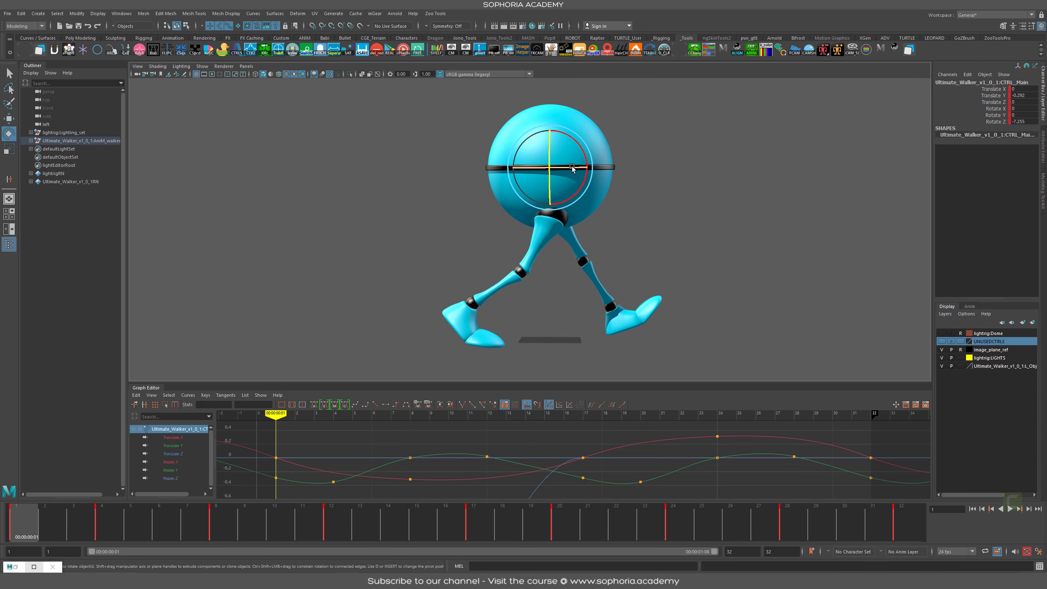
{"action": "left_click_drag", "start_coordinate": [575, 169], "coordinate": [560, 170]}
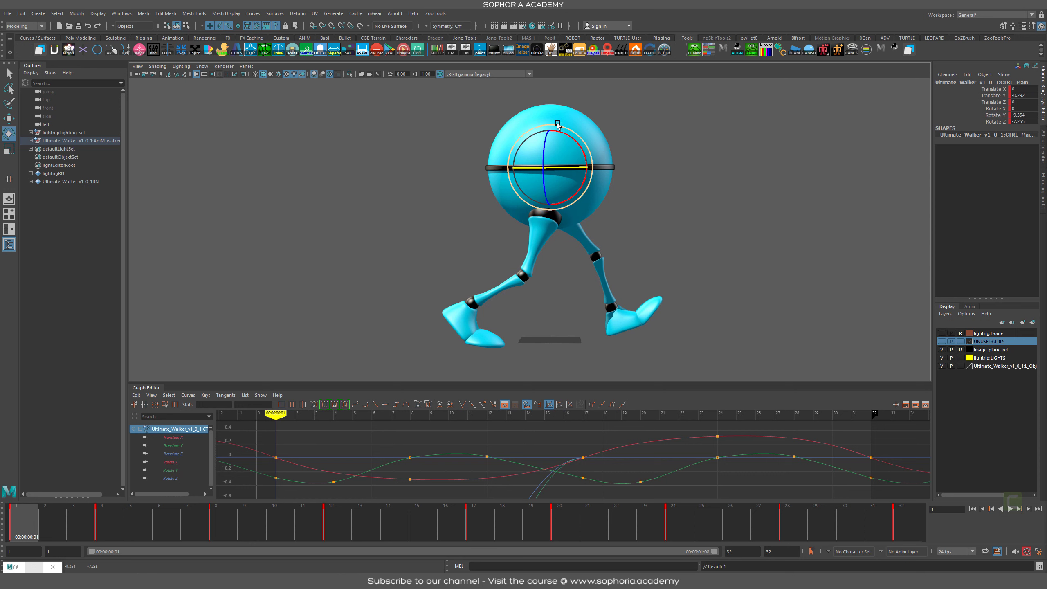
{"action": "left_click_drag", "start_coordinate": [512, 270], "coordinate": [548, 274], "text": "alt"}
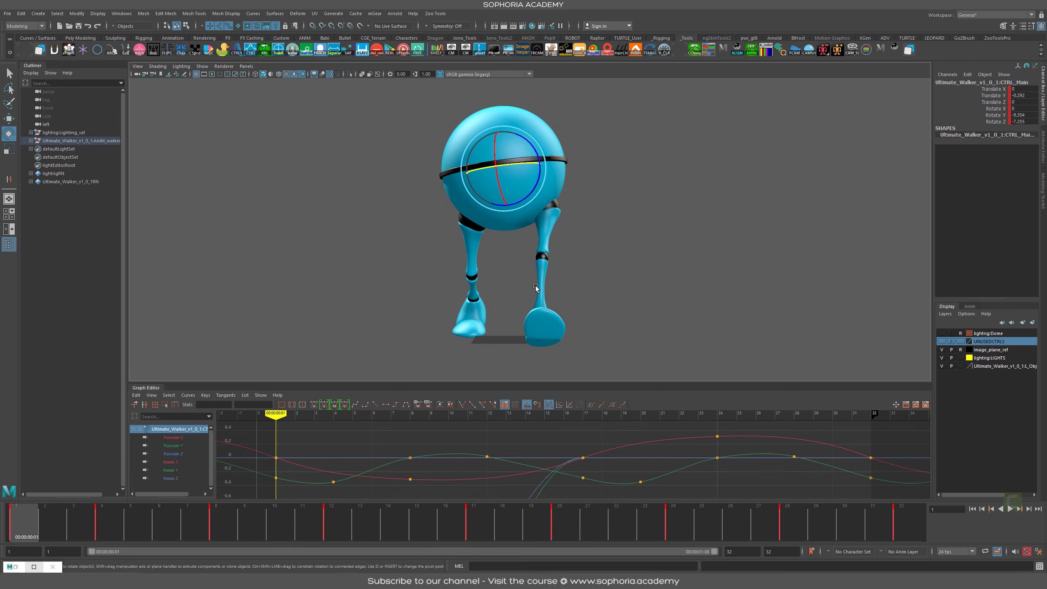
{"action": "key", "text": "ctrl+z"}
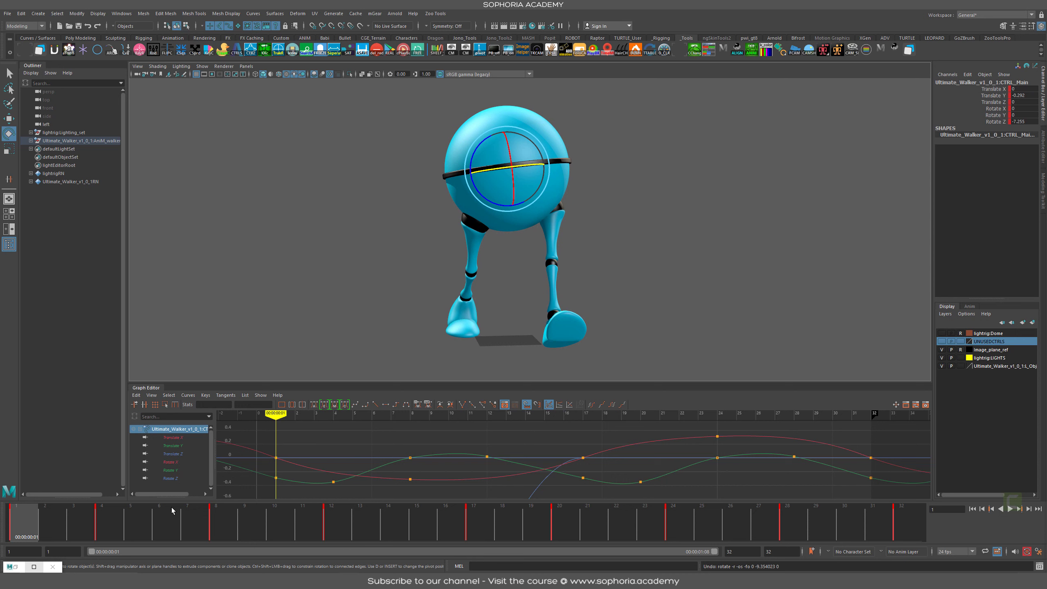
Step: Isolate the main body control's Rotate Z curve and copy the frame 1 pose to a key at frame 32
{"action": "left_click", "coordinate": [171, 478]}
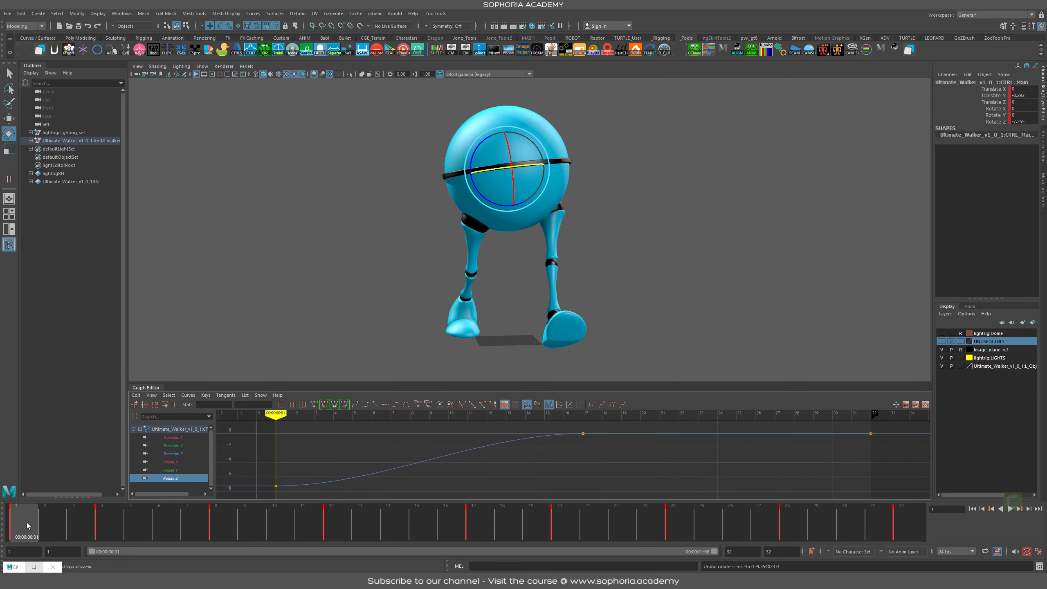
{"action": "middle_click_drag", "start_coordinate": [24, 523], "coordinate": [907, 524]}
{"action": "key", "text": "s"}
Step: At frame 17, tilt the main body control the opposite way to a Rotate Z of about 9.663, and play it back
{"action": "left_click", "coordinate": [485, 521]}
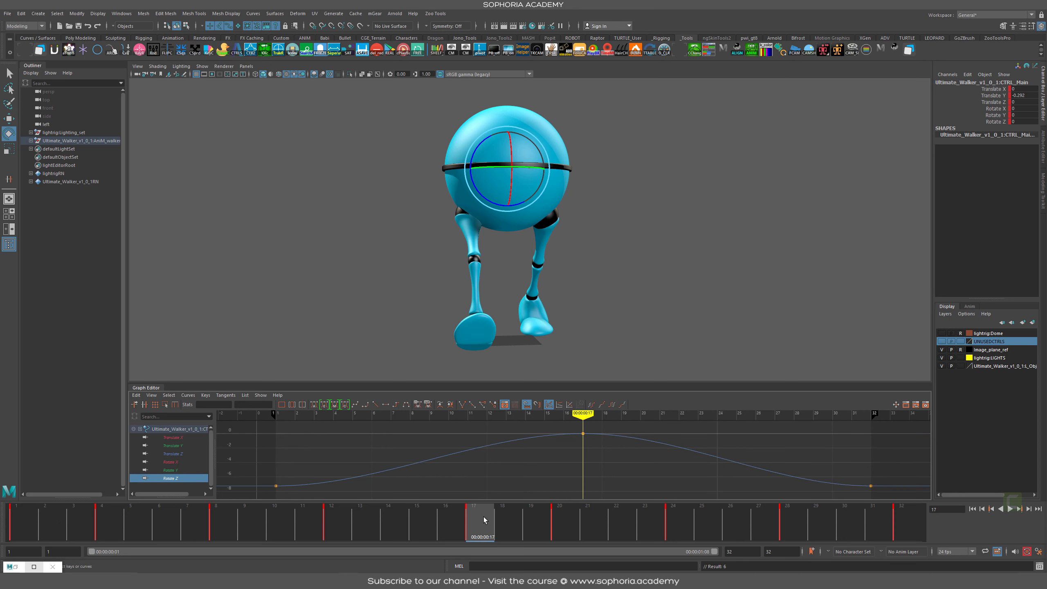
{"action": "left_click_drag", "start_coordinate": [532, 198], "coordinate": [543, 274]}
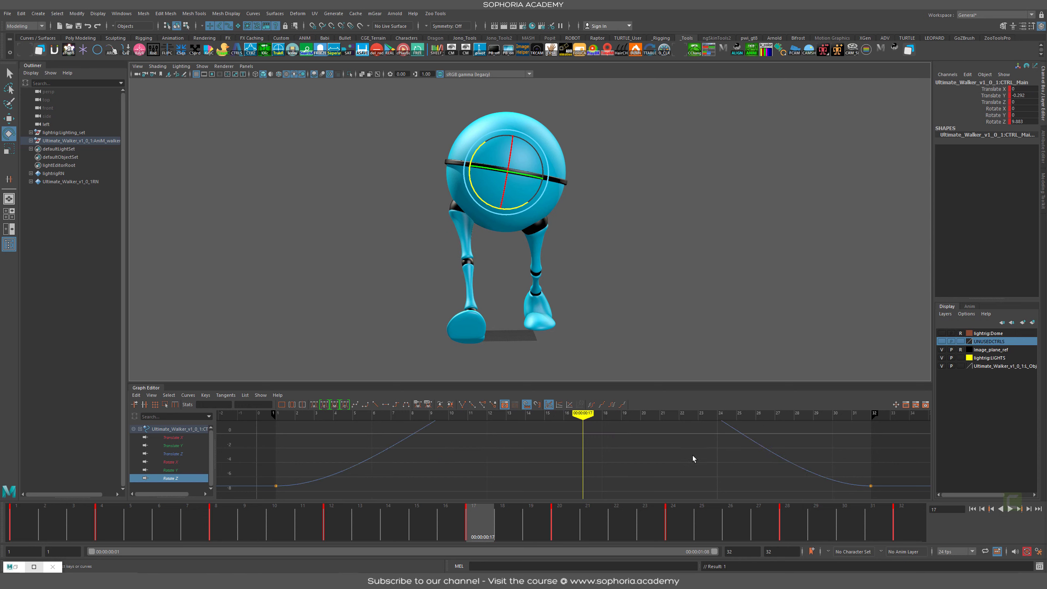
{"action": "right_click_drag", "start_coordinate": [691, 457], "coordinate": [626, 452], "text": "alt"}
{"action": "middle_click_drag", "start_coordinate": [626, 452], "coordinate": [622, 465], "text": "alt"}
{"action": "left_click_drag", "start_coordinate": [424, 473], "coordinate": [472, 489]}
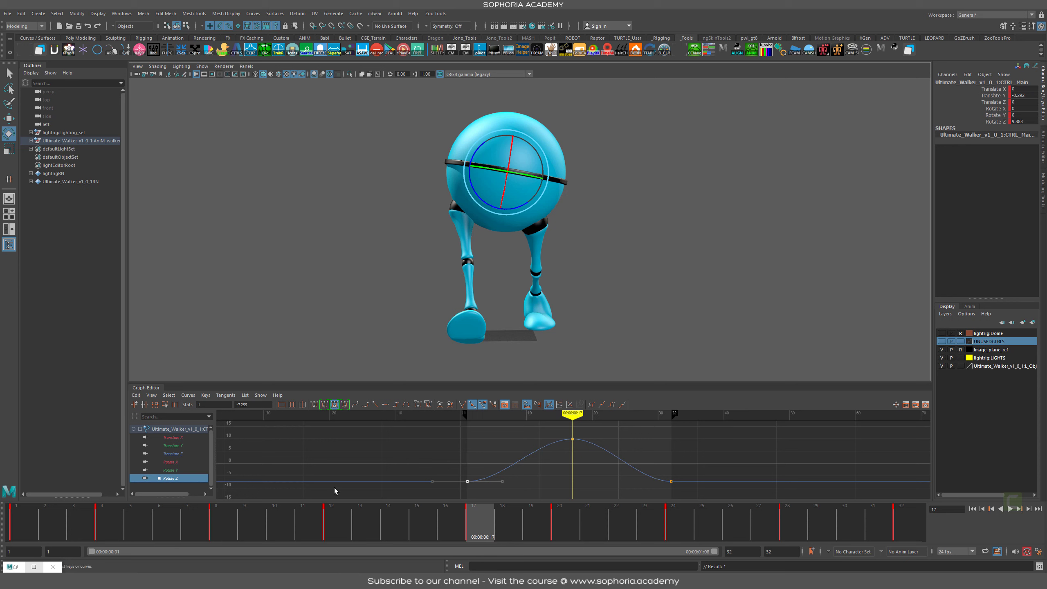
{"action": "key", "text": "alt+v"}
{"action": "key", "text": "alt+v"}
{"action": "mouse_move", "coordinate": [492, 523]}
{"action": "left_mouse_down"}
{"action": "mouse_move", "coordinate": [536, 523]}
{"action": "mouse_move", "coordinate": [480, 523]}
{"action": "left_mouse_up"}
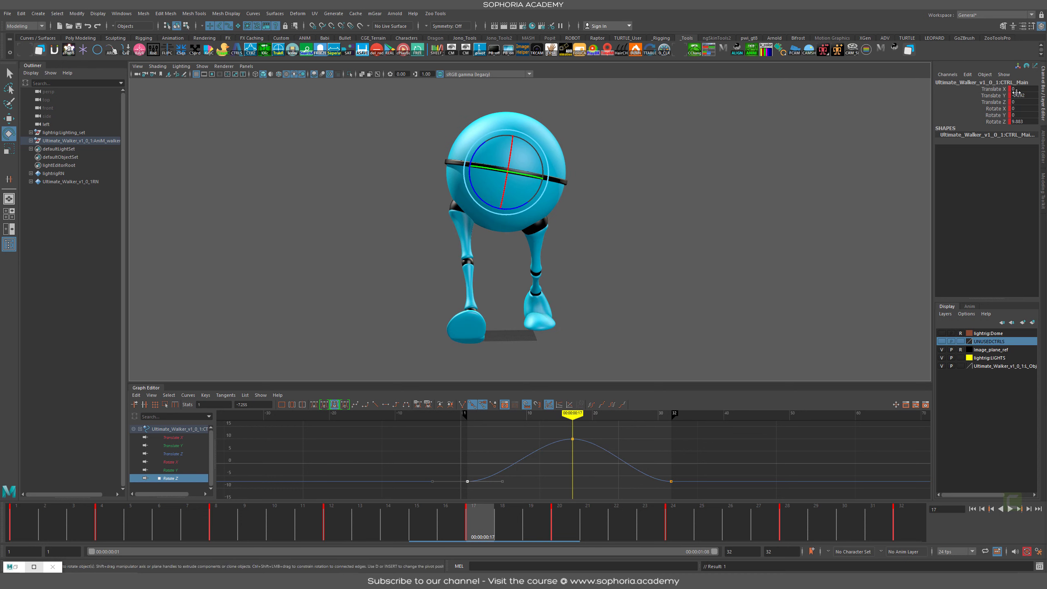
Step: Adjust the frame 17 Rotate Z key to about 8.724, closer to a mirror of the frame 1 tilt
{"action": "left_click", "coordinate": [573, 439]}
{"action": "middle_click_drag", "start_coordinate": [565, 459], "coordinate": [566, 457], "text": "shift"}
{"action": "left_click_drag", "start_coordinate": [455, 455], "coordinate": [478, 495]}
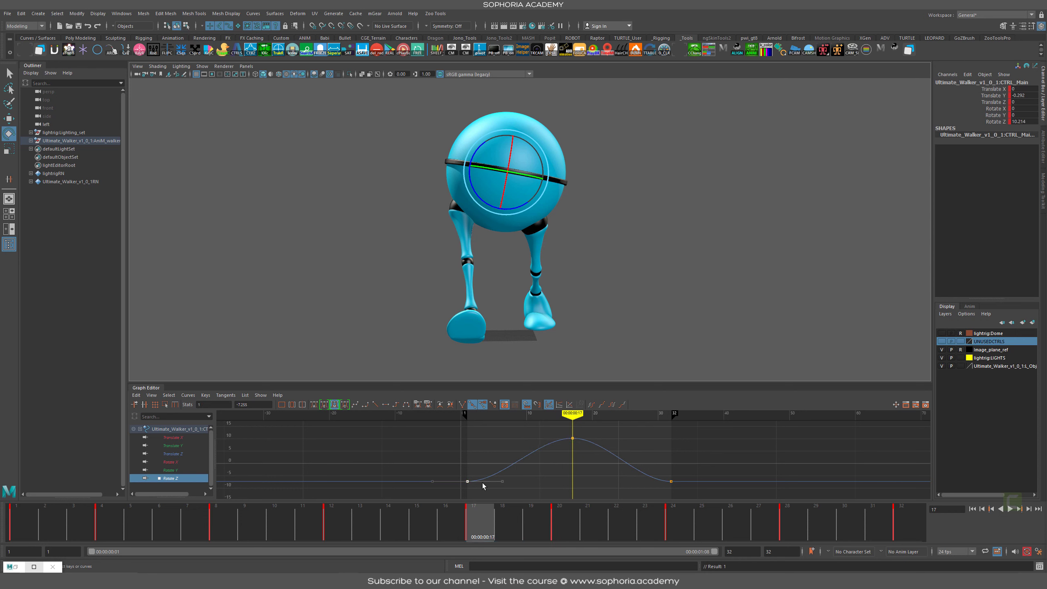
{"action": "left_click_drag", "start_coordinate": [552, 432], "coordinate": [611, 475]}
{"action": "middle_click_drag", "start_coordinate": [575, 453], "coordinate": [574, 460], "text": "shift"}
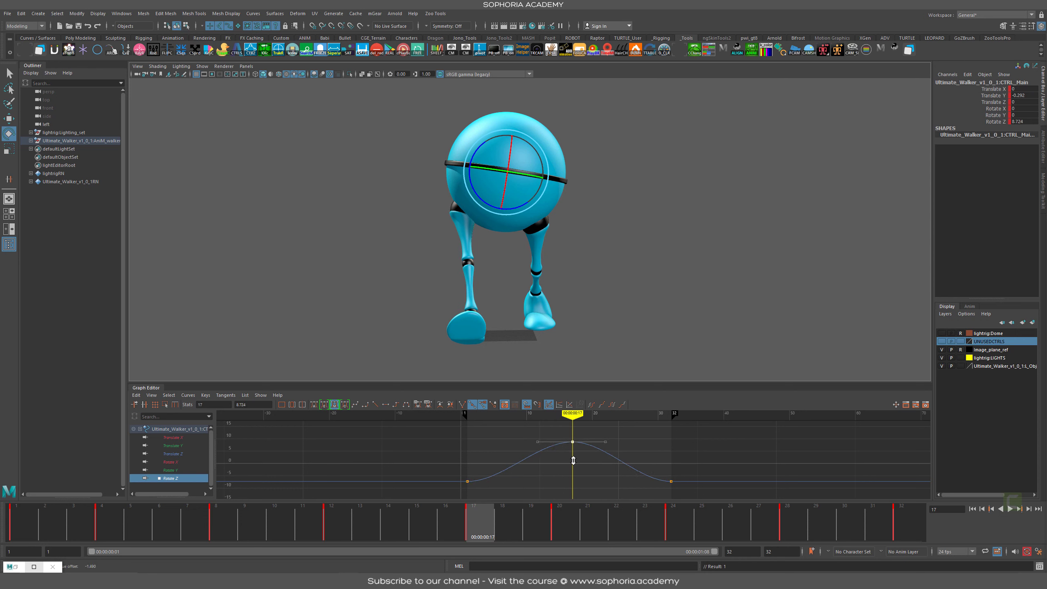
Step: Set the Rotate Z curve's pre- and post-infinity to cycle, enlarge the Graph Editor, and play back the tilt from frame 1
{"action": "left_click", "coordinate": [619, 460]}
{"action": "left_click", "coordinate": [591, 405]}
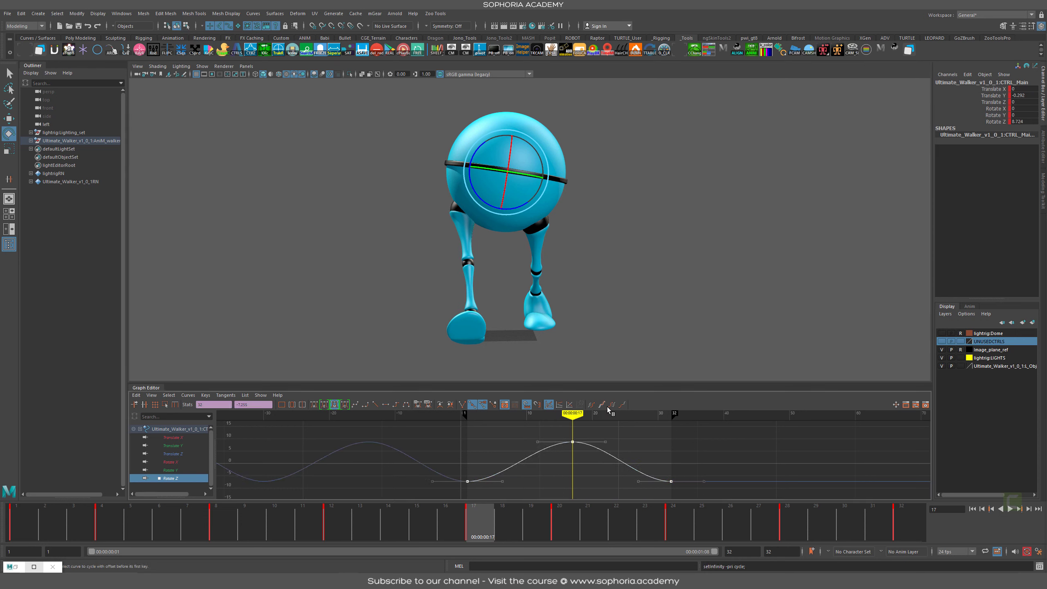
{"action": "left_click", "coordinate": [612, 405]}
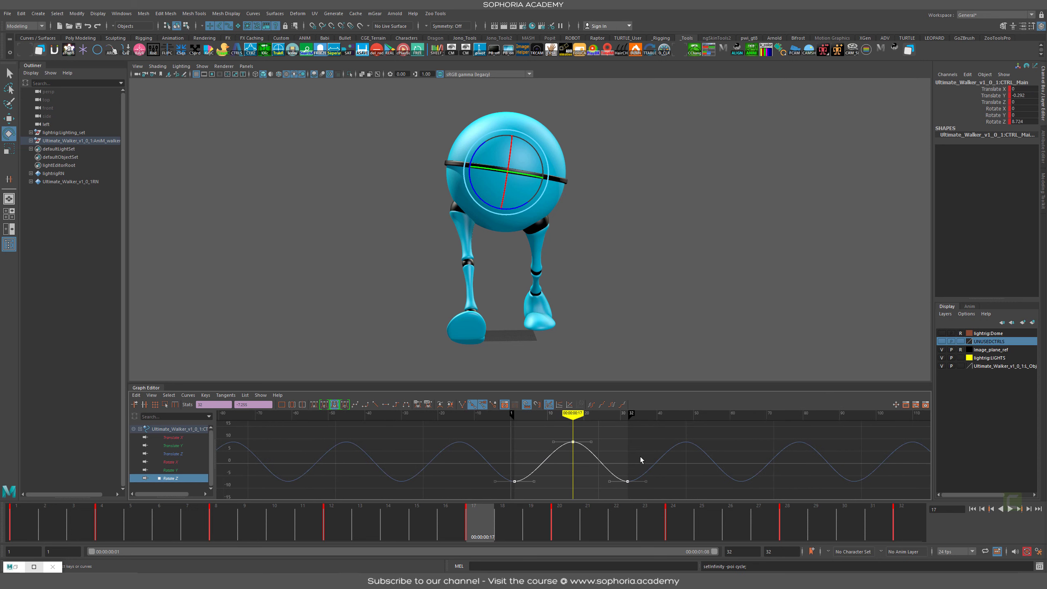
{"action": "key", "text": "f"}
{"action": "middle_click_drag", "start_coordinate": [630, 461], "coordinate": [623, 450], "text": "alt"}
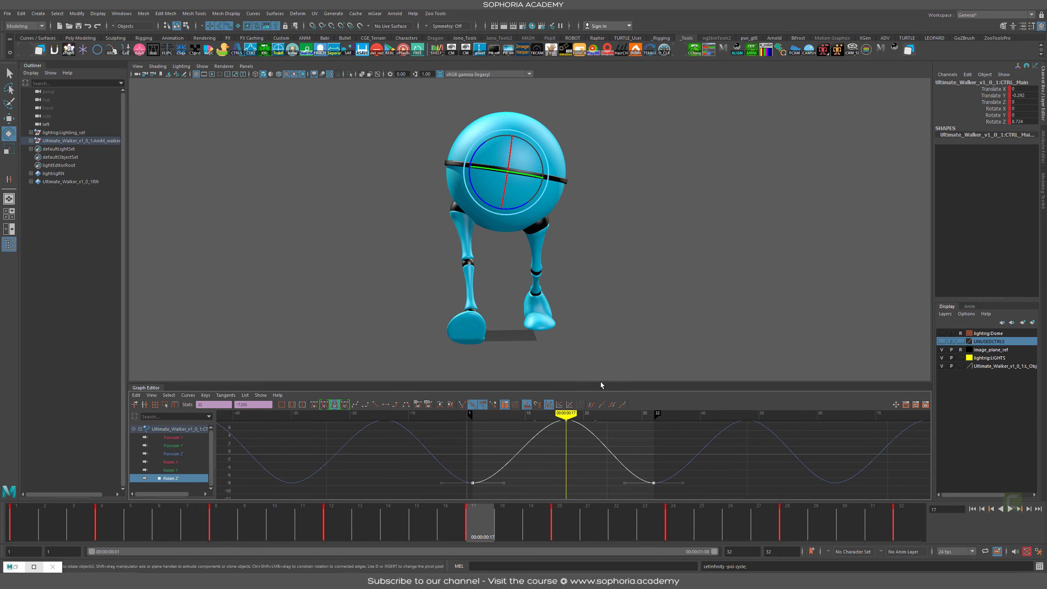
{"action": "left_click_drag", "start_coordinate": [600, 380], "coordinate": [601, 346]}
{"action": "left_click", "coordinate": [30, 529]}
{"action": "key", "text": "alt+v"}
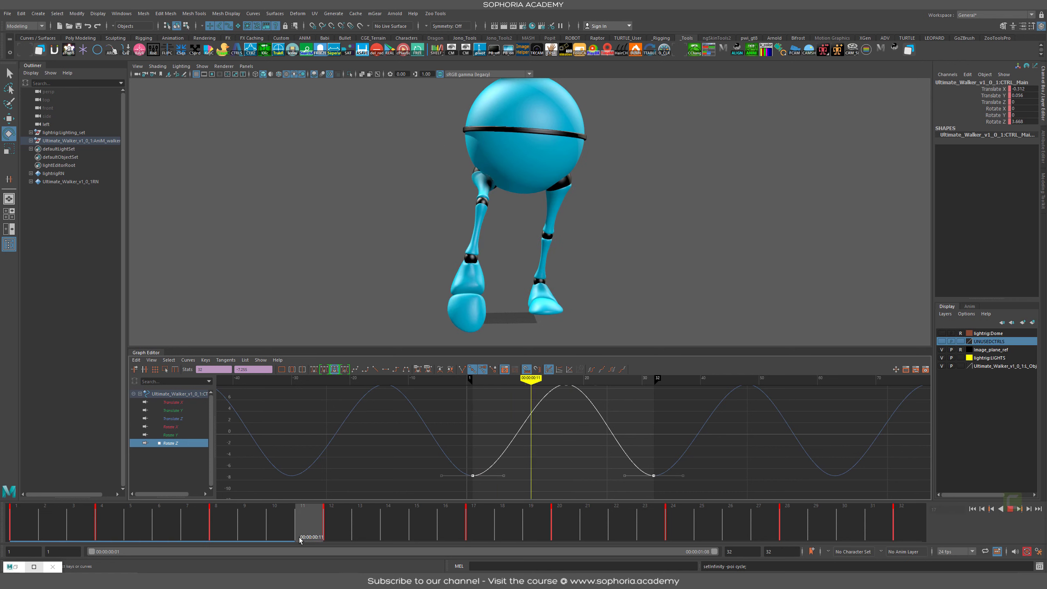
{"action": "left_click_drag", "start_coordinate": [589, 542], "coordinate": [499, 543]}
{"action": "scroll", "coordinate": [618, 176], "scroll_direction": "down", "scroll_amount": 2}
{"action": "mouse_move", "coordinate": [565, 117]}
{"action": "left_mouse_down"}
{"action": "mouse_move", "coordinate": [426, 301]}
{"action": "mouse_move", "coordinate": [460, 311]}
{"action": "left_mouse_up"}
{"action": "left_click_drag", "start_coordinate": [459, 169], "coordinate": [583, 226]}
{"action": "mouse_move", "coordinate": [426, 119]}
{"action": "left_mouse_down"}
{"action": "mouse_move", "coordinate": [321, 162]}
{"action": "mouse_move", "coordinate": [400, 196]}
{"action": "mouse_move", "coordinate": [626, 194]}
{"action": "left_mouse_up"}
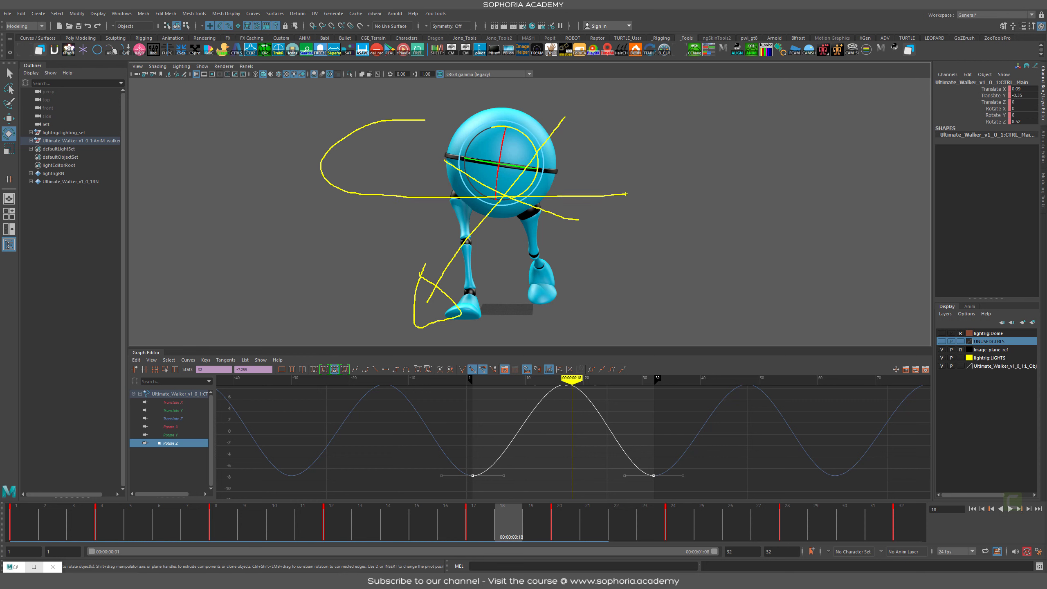
{"action": "left_click_drag", "start_coordinate": [404, 187], "coordinate": [628, 180]}
{"action": "key", "text": "Escape"}
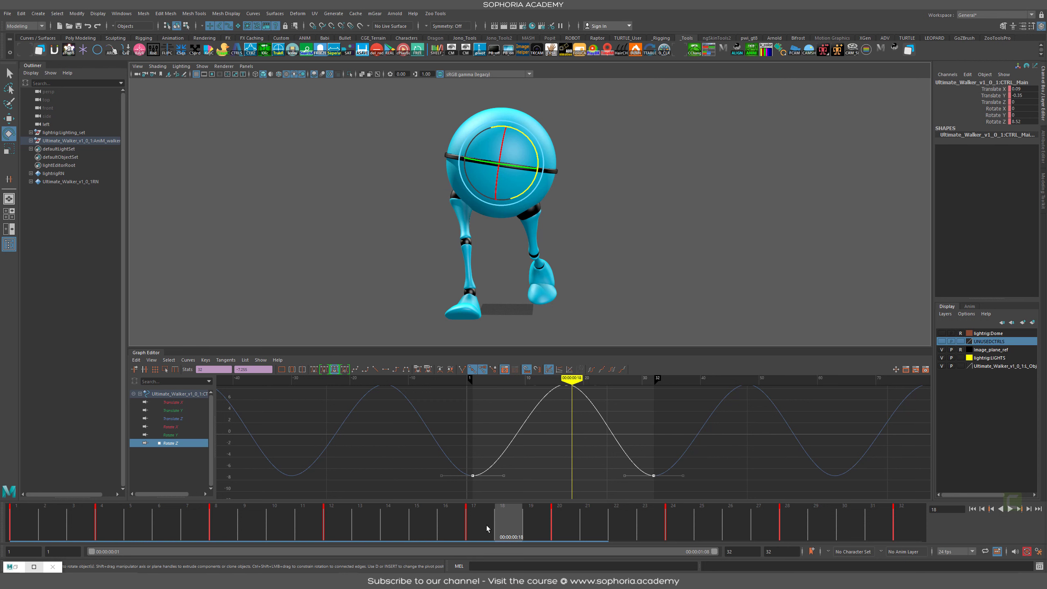
Step: Review the tilt across the cycle, and angle the out tangents of the frame 1 and frame 32 Rotate Z keys upward together
{"action": "mouse_move", "coordinate": [486, 529]}
{"action": "left_mouse_down"}
{"action": "mouse_move", "coordinate": [909, 549]}
{"action": "mouse_move", "coordinate": [579, 541]}
{"action": "mouse_move", "coordinate": [807, 541]}
{"action": "mouse_move", "coordinate": [643, 546]}
{"action": "mouse_move", "coordinate": [907, 542]}
{"action": "left_mouse_up"}
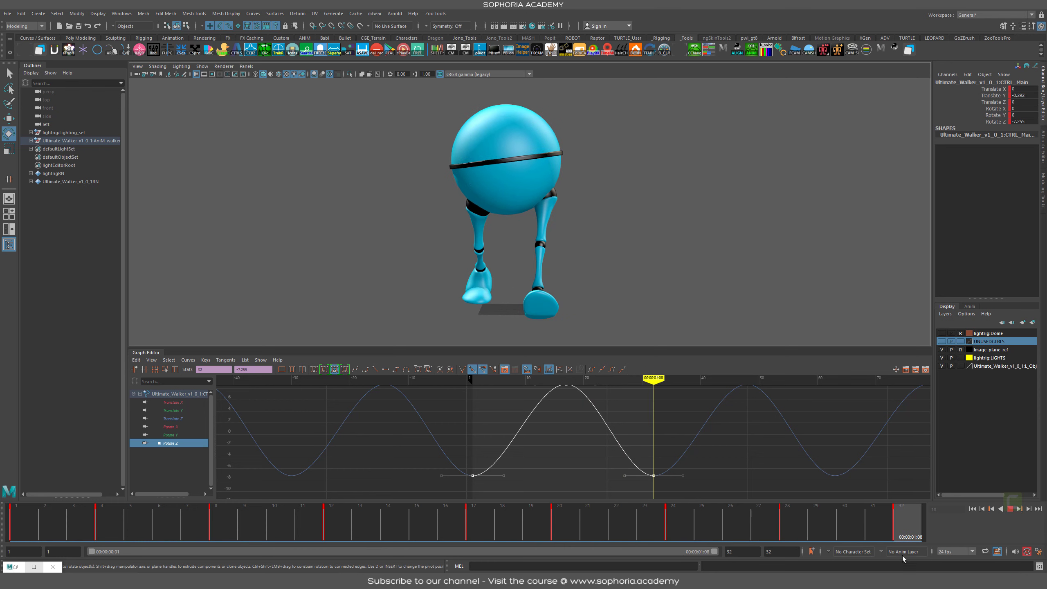
{"action": "left_click", "coordinate": [18, 533]}
{"action": "left_click", "coordinate": [45, 529]}
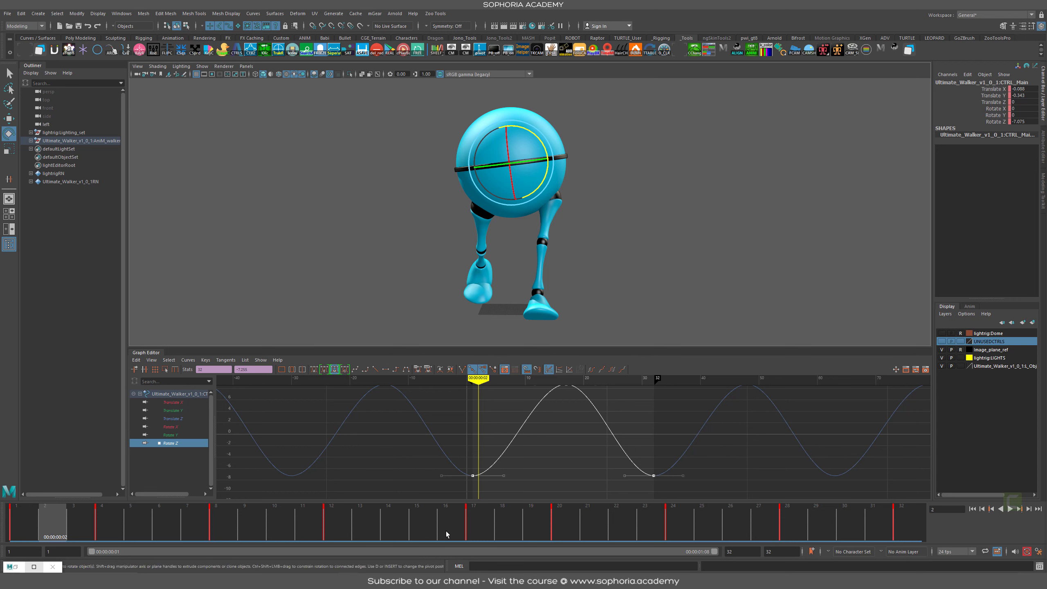
{"action": "left_click_drag", "start_coordinate": [35, 522], "coordinate": [3, 521]}
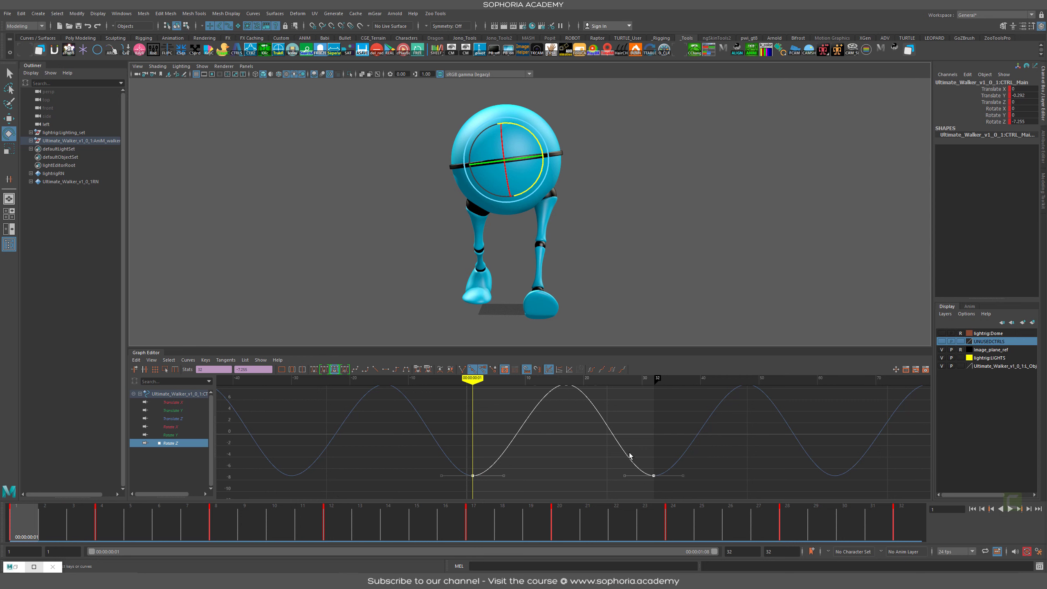
{"action": "middle_click_drag", "start_coordinate": [601, 432], "coordinate": [552, 437], "text": "alt"}
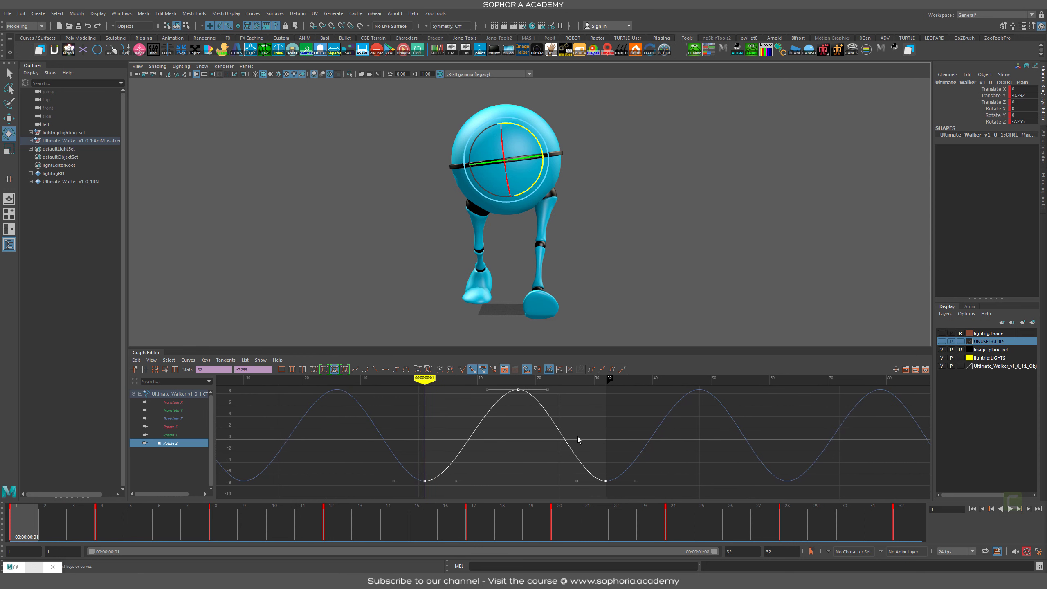
{"action": "right_click_drag", "start_coordinate": [578, 437], "coordinate": [571, 436], "text": "alt"}
{"action": "left_click_drag", "start_coordinate": [487, 467], "coordinate": [448, 497]}
{"action": "left_click_drag", "start_coordinate": [629, 464], "coordinate": [547, 480], "text": "shift"}
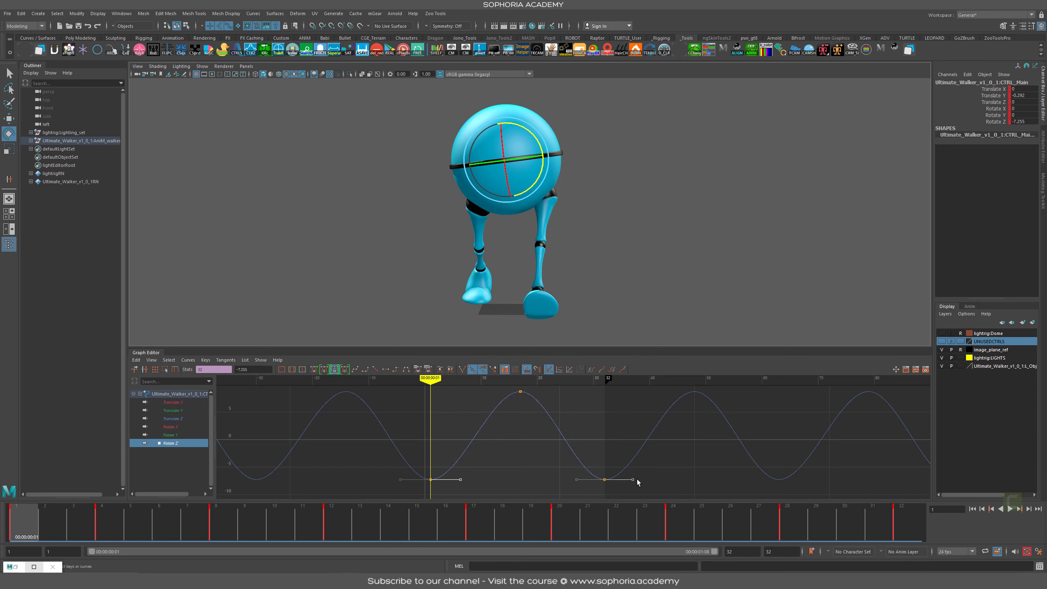
{"action": "middle_click_drag", "start_coordinate": [659, 482], "coordinate": [665, 473]}
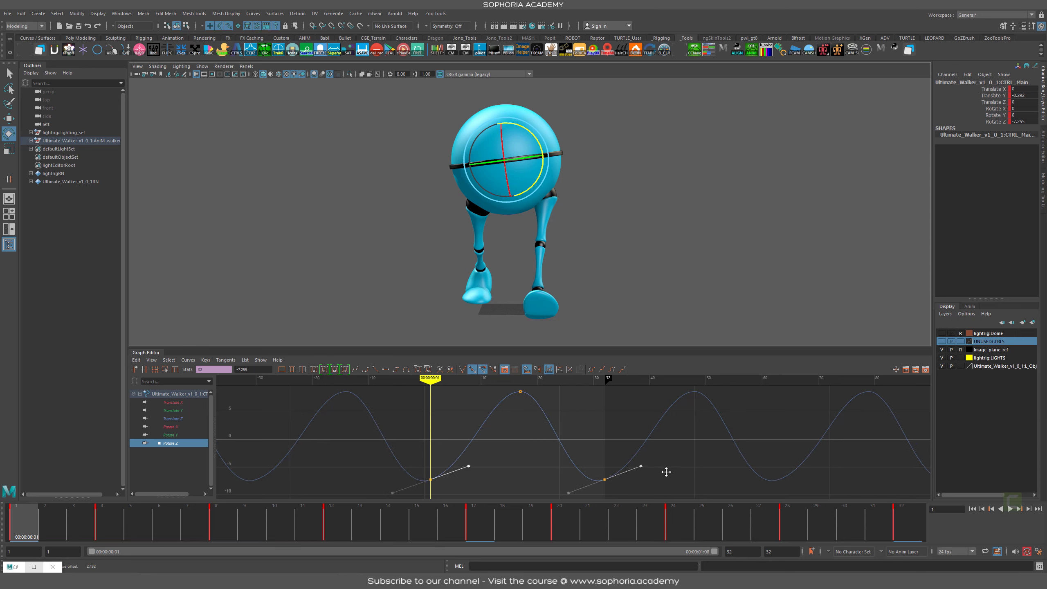
{"action": "middle_click_drag", "start_coordinate": [667, 473], "coordinate": [668, 473]}
Step: Angle the tangent of the frame 17 Rotate Z key downward so the curve peaks just before it, and play back the walk
{"action": "middle_click_drag", "start_coordinate": [603, 424], "coordinate": [608, 446], "text": "alt"}
{"action": "left_click_drag", "start_coordinate": [522, 407], "coordinate": [573, 458]}
{"action": "middle_click_drag", "start_coordinate": [575, 459], "coordinate": [595, 440], "text": "alt"}
{"action": "left_click_drag", "start_coordinate": [563, 397], "coordinate": [541, 423]}
{"action": "middle_click_drag", "start_coordinate": [567, 432], "coordinate": [571, 443]}
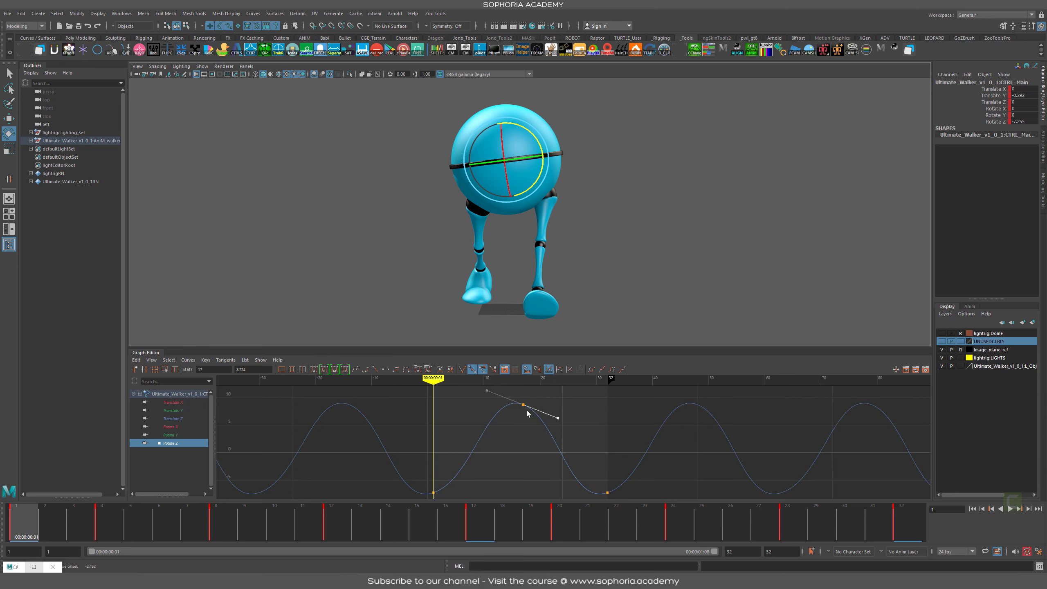
{"action": "key", "text": "alt+v"}
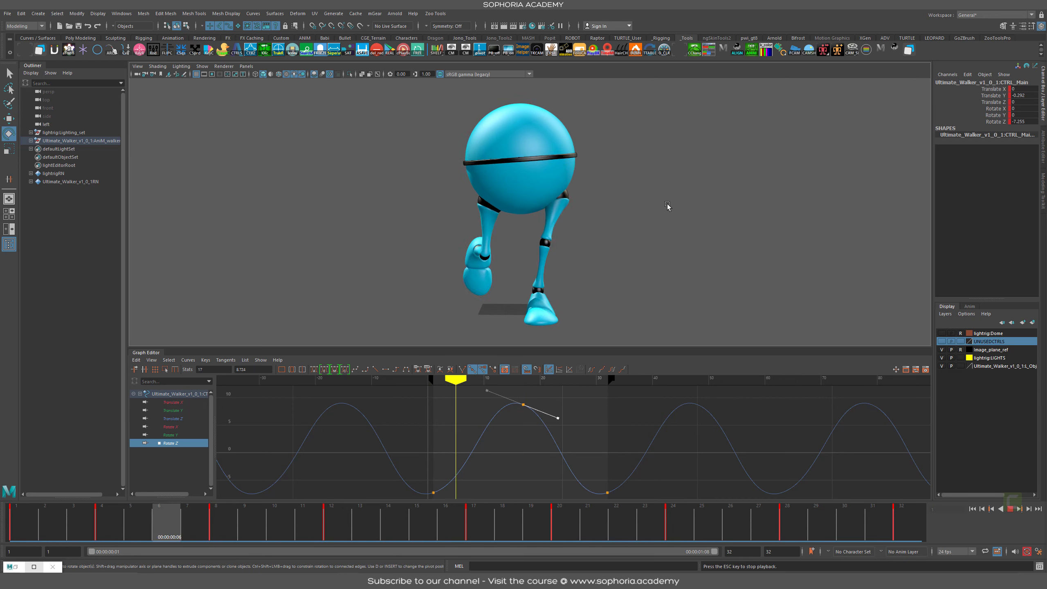
Step: Display the Rotate Y curve and key the main body control's Rotate Y at -10 on frame 1
{"action": "key", "text": "Escape"}
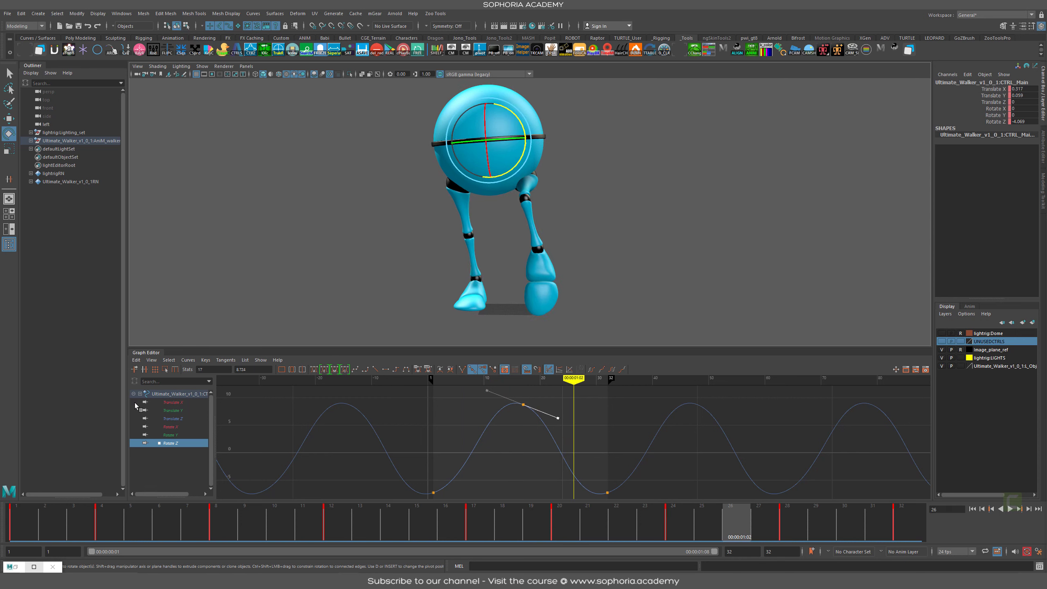
{"action": "left_click", "coordinate": [181, 435]}
{"action": "key", "text": "alt+shift+v"}
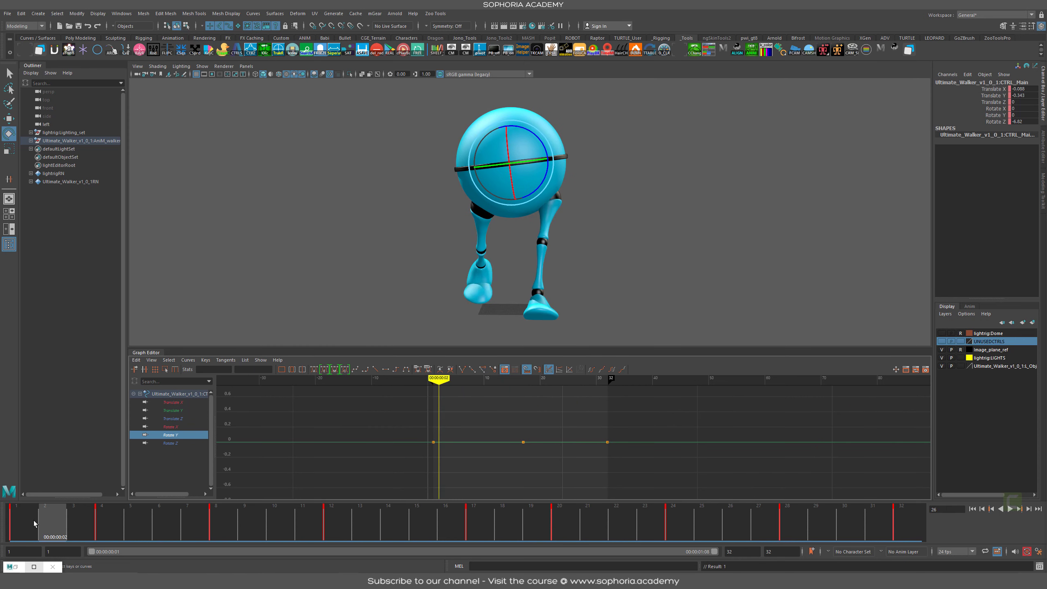
{"action": "left_click_drag", "start_coordinate": [601, 166], "coordinate": [608, 227], "text": "alt"}
{"action": "left_click_drag", "start_coordinate": [531, 211], "coordinate": [584, 245]}
{"action": "key", "text": "ctrl+z"}
{"action": "left_click_drag", "start_coordinate": [669, 245], "coordinate": [661, 190], "text": "alt"}
{"action": "left_click_drag", "start_coordinate": [485, 285], "coordinate": [551, 276], "text": "alt"}
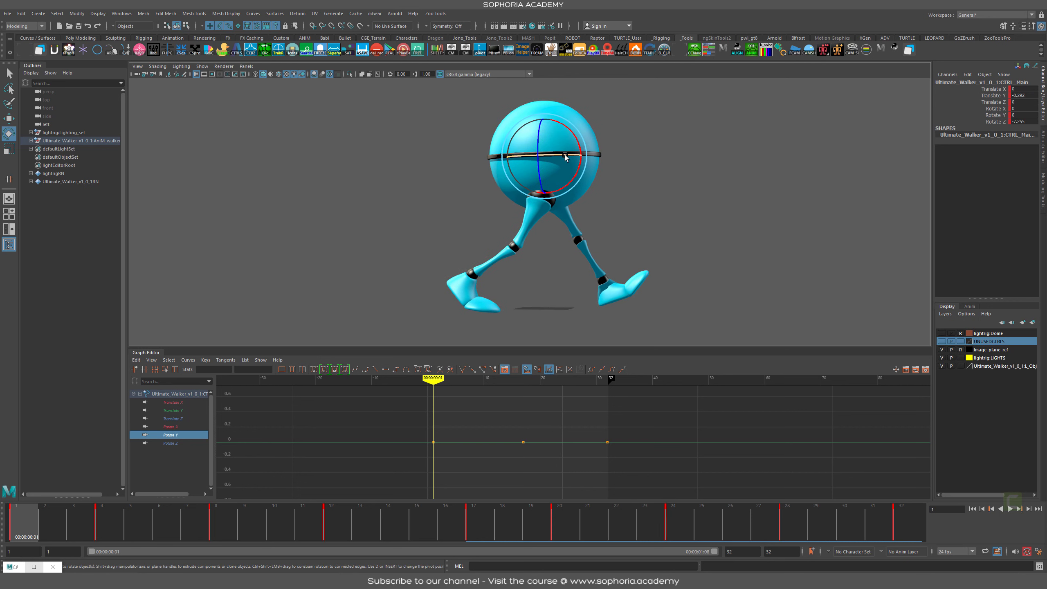
{"action": "left_click_drag", "start_coordinate": [567, 157], "coordinate": [559, 156]}
{"action": "key", "text": "s"}
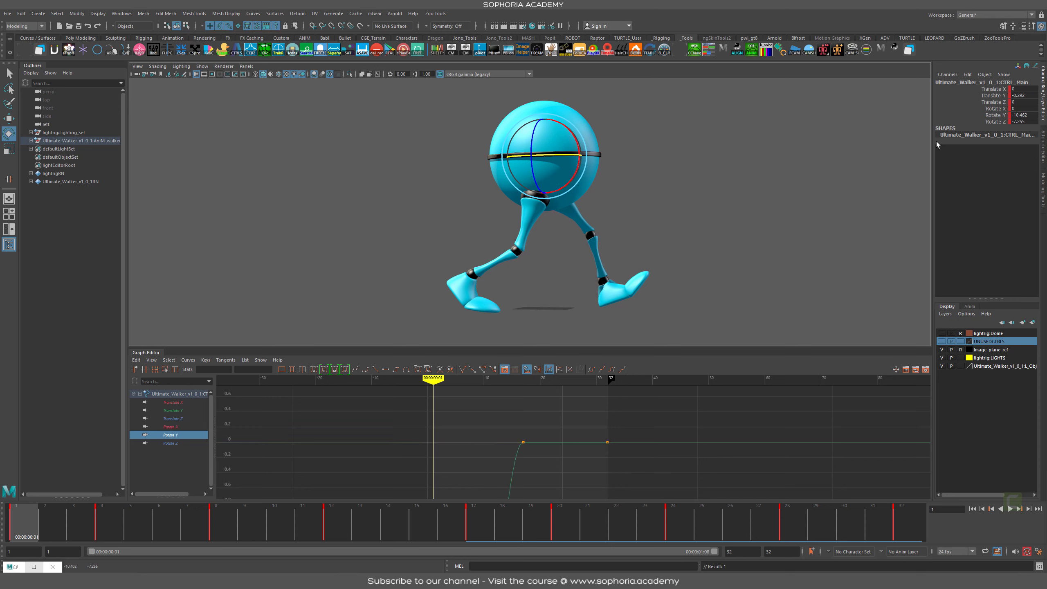
{"action": "double_click", "coordinate": [1030, 115]}
{"action": "type", "text": "-10"}
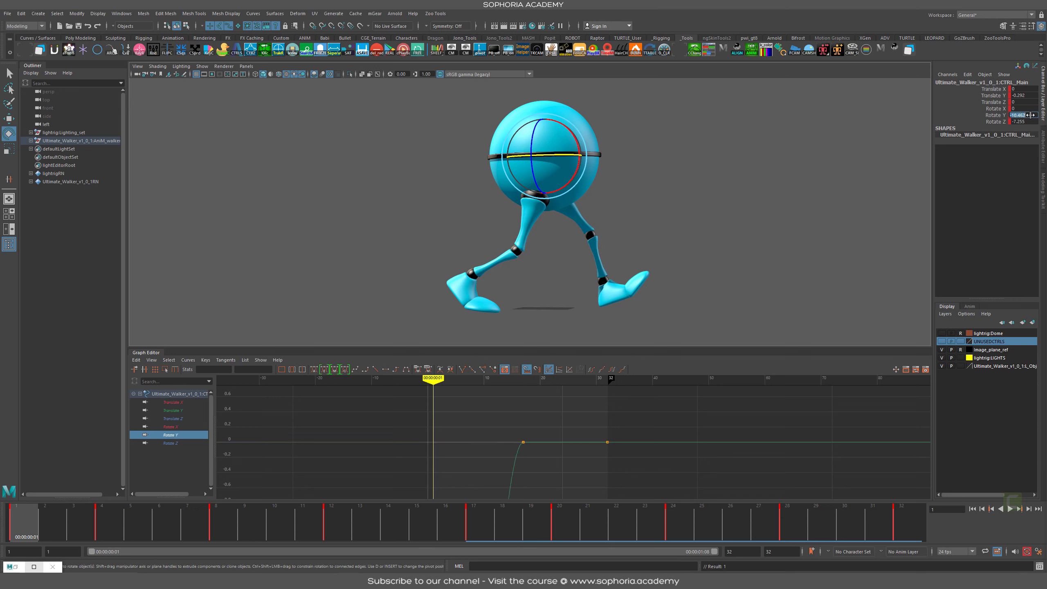
{"action": "key", "text": "Return"}
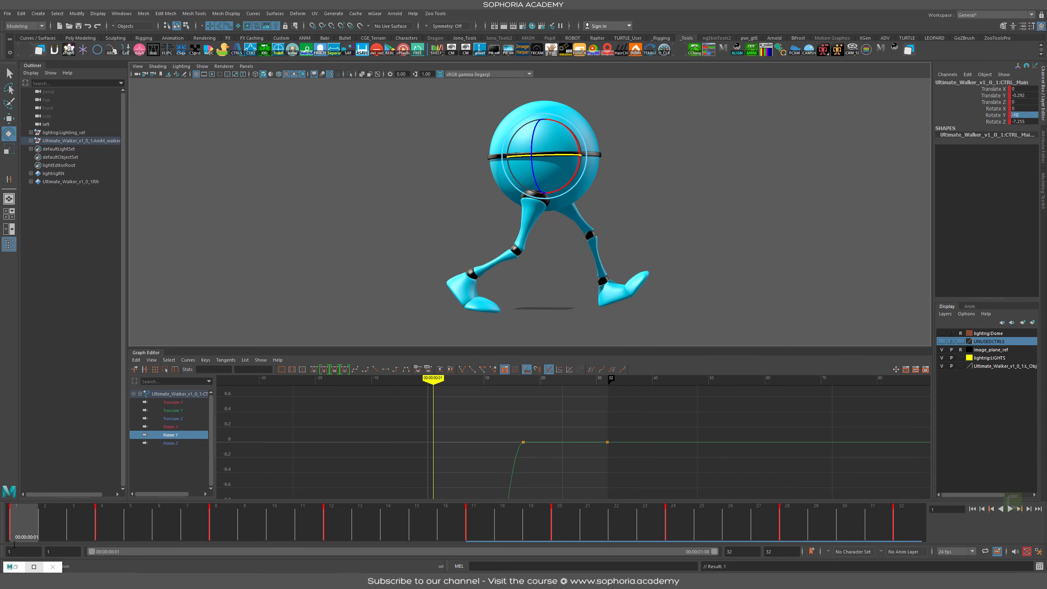
Step: Copy the frame 1 Rotate Y key to frame 32 and compare its curve with the Rotate Z curve
{"action": "left_click_drag", "start_coordinate": [10, 529], "coordinate": [905, 524]}
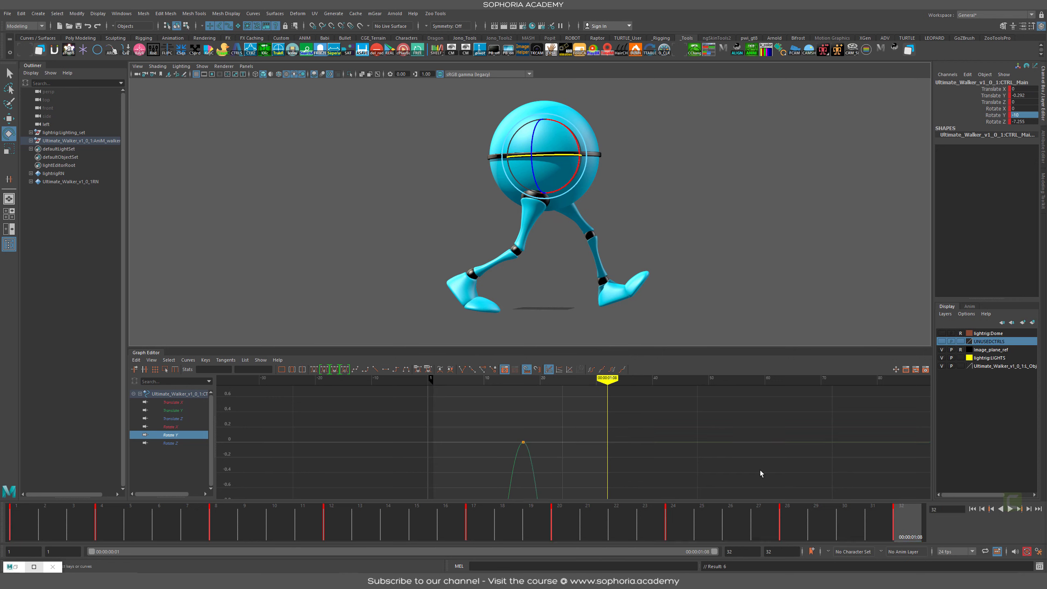
{"action": "left_click", "coordinate": [181, 443]}
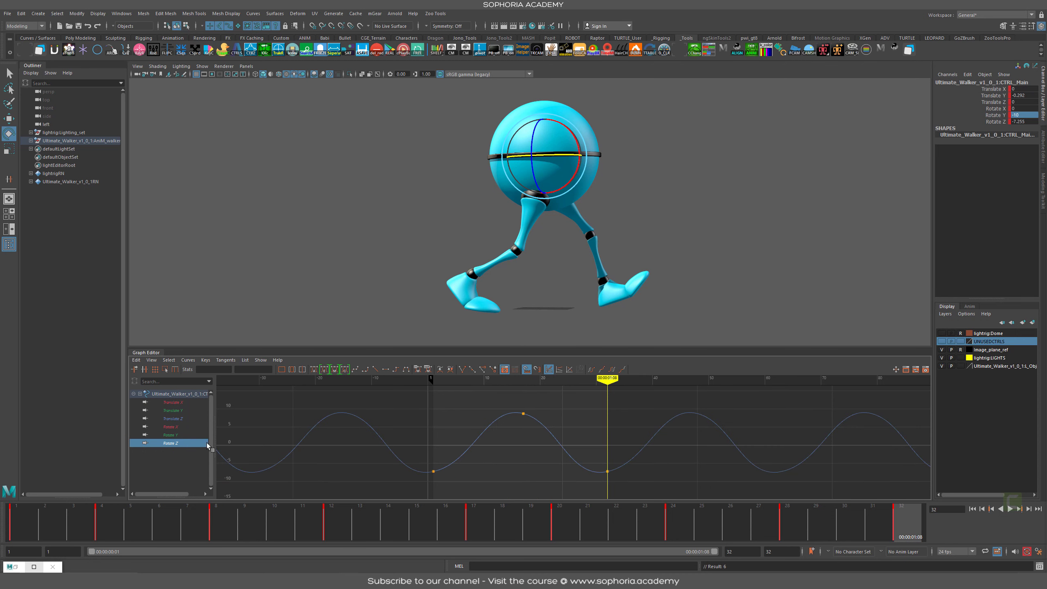
{"action": "left_click", "coordinate": [182, 436]}
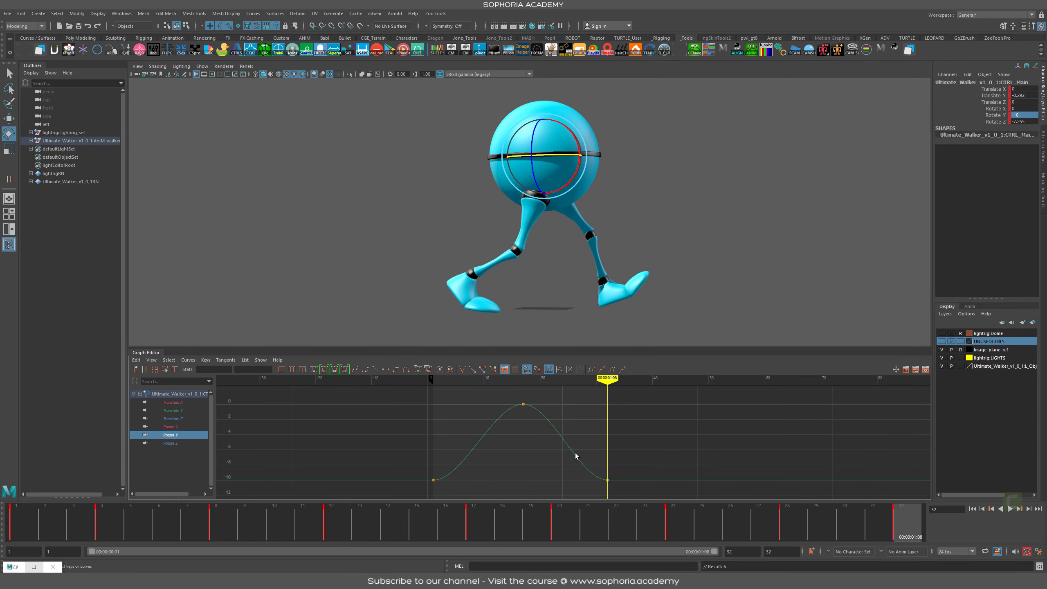
Step: Set the frame 17 Rotate Y key to 10 so the body twists the opposite way at mid-cycle
{"action": "left_click", "coordinate": [493, 527]}
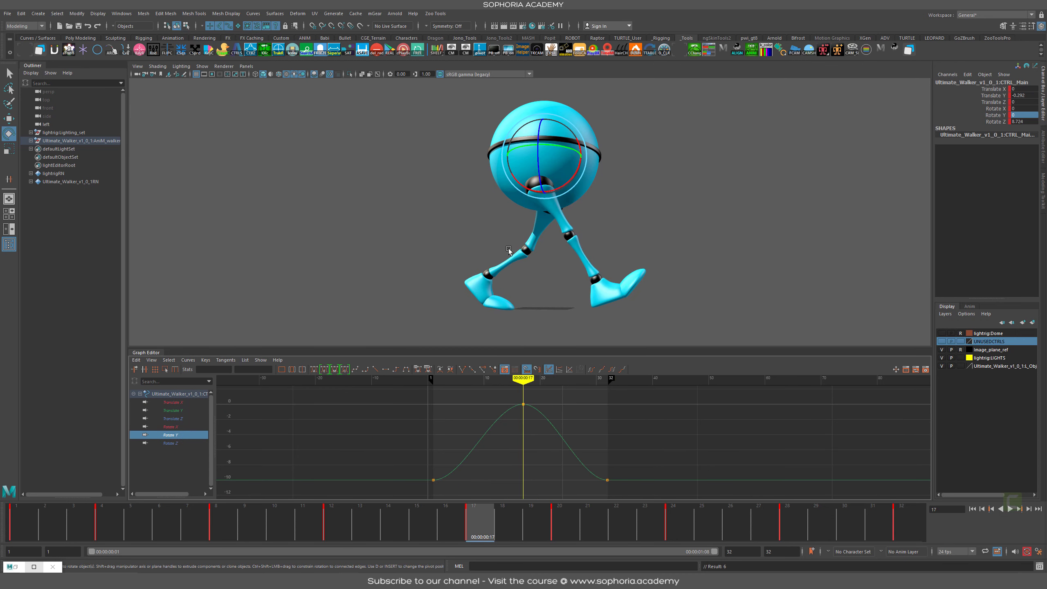
{"action": "middle_click_drag", "start_coordinate": [535, 451], "coordinate": [538, 480], "text": "alt"}
{"action": "left_click_drag", "start_coordinate": [547, 419], "coordinate": [512, 446]}
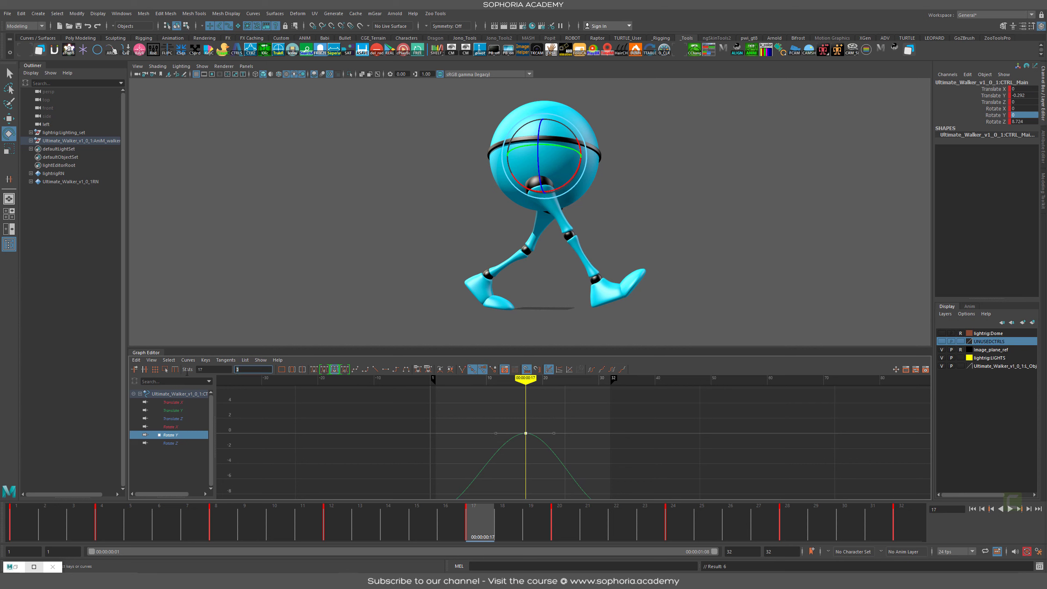
{"action": "type", "text": "10"}
{"action": "key", "text": "Return"}
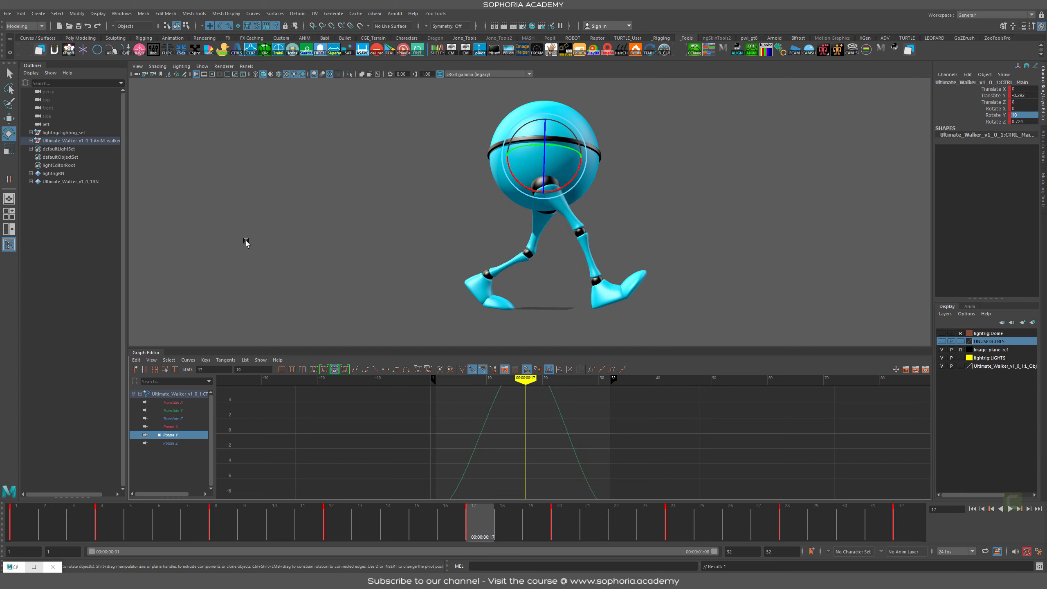
Step: Set the Rotate Y curve's pre- and post-infinity to cycle, and briefly play the twist back from frame 1
{"action": "right_click_drag", "start_coordinate": [586, 434], "coordinate": [587, 452], "text": "alt+shift"}
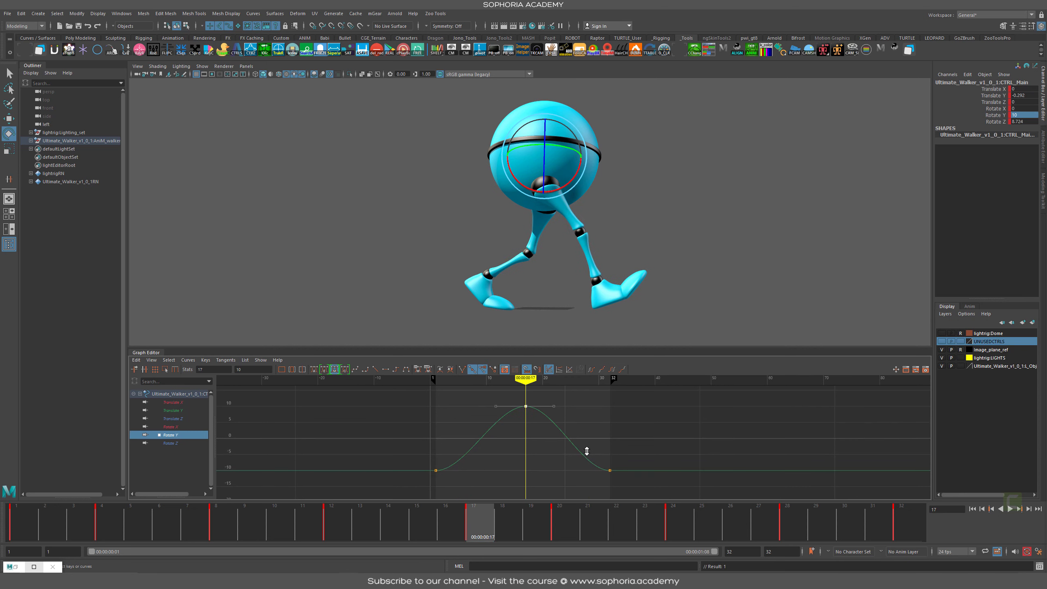
{"action": "left_click_drag", "start_coordinate": [437, 454], "coordinate": [503, 429]}
{"action": "left_click", "coordinate": [594, 372]}
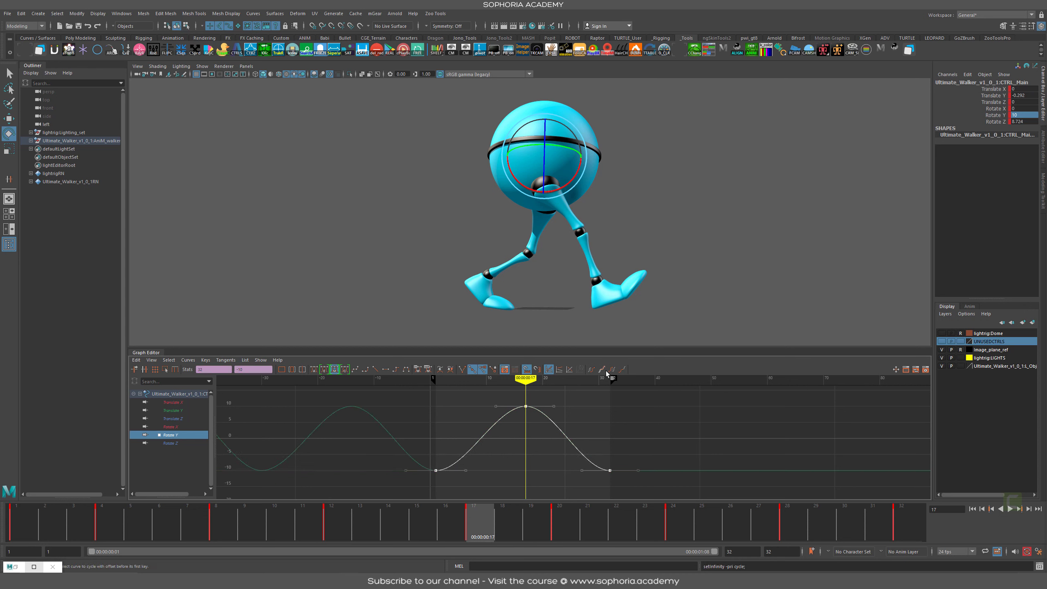
{"action": "left_click", "coordinate": [612, 369]}
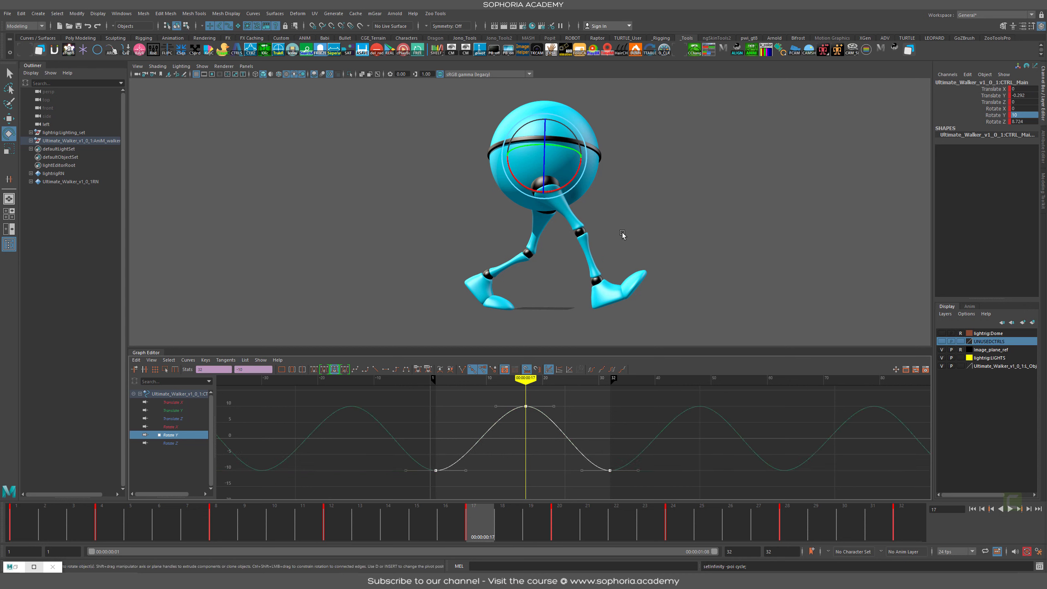
{"action": "left_click_drag", "start_coordinate": [606, 235], "coordinate": [603, 243], "text": "alt"}
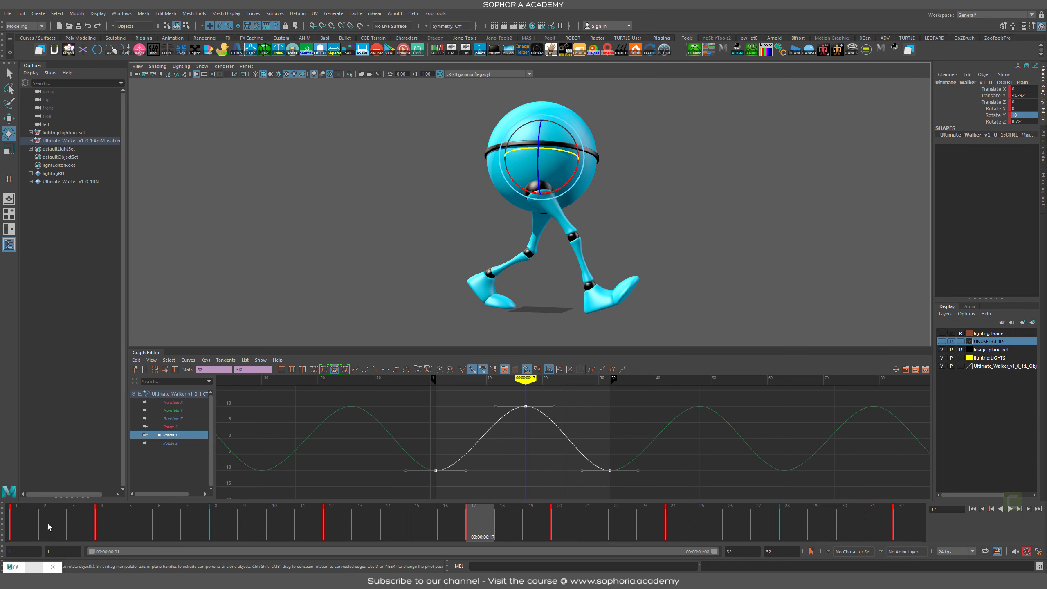
{"action": "left_click", "coordinate": [22, 524]}
{"action": "key", "text": "alt+v"}
{"action": "key", "text": "alt+v"}
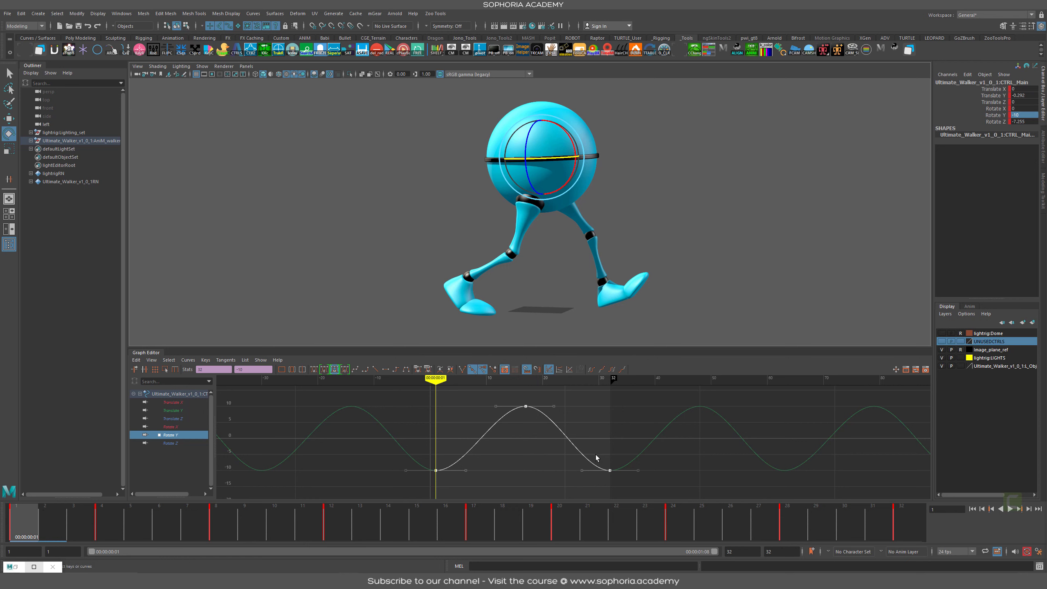
Step: Angle the tangents of the frame 1 and frame 32 Rotate Y keys upward together
{"action": "left_click_drag", "start_coordinate": [501, 459], "coordinate": [461, 482]}
{"action": "left_click_drag", "start_coordinate": [646, 452], "coordinate": [596, 491], "text": "shift"}
{"action": "left_click_drag", "start_coordinate": [667, 454], "coordinate": [635, 481], "text": "shift"}
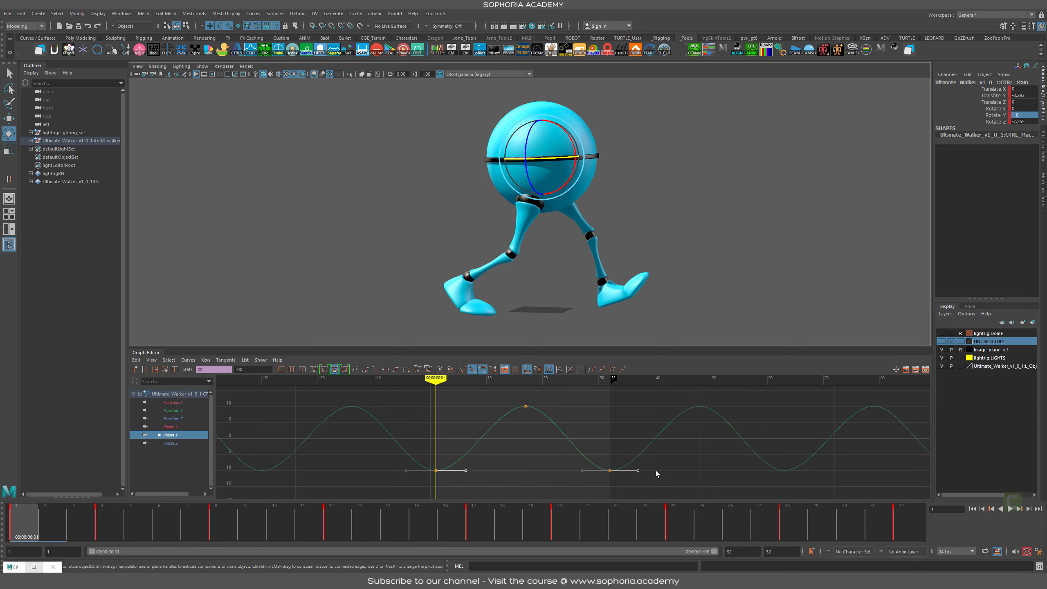
{"action": "middle_click_drag", "start_coordinate": [656, 471], "coordinate": [665, 457]}
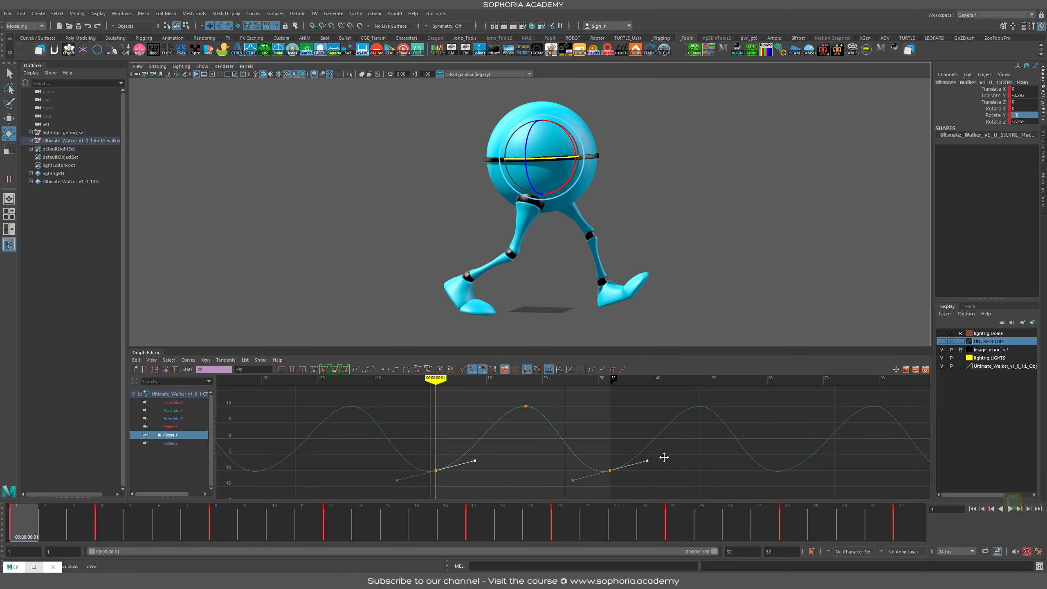
Step: Angle the frame 17 Rotate Y key's tangent downward, play back the walk, and return to frame 1
{"action": "left_click_drag", "start_coordinate": [540, 394], "coordinate": [509, 431]}
{"action": "middle_click_drag", "start_coordinate": [566, 401], "coordinate": [570, 442]}
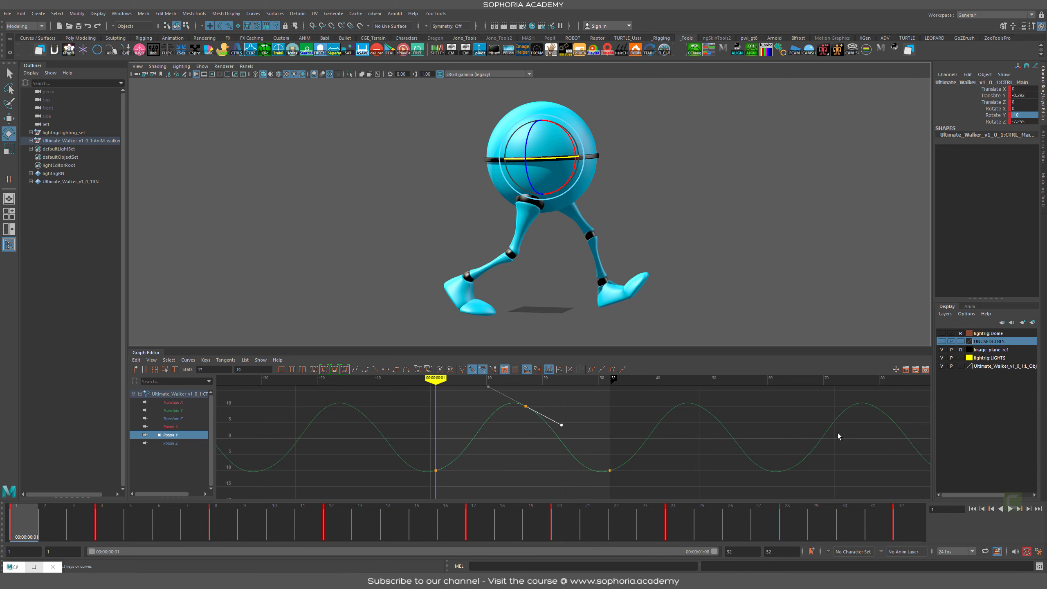
{"action": "key", "text": "alt+v"}
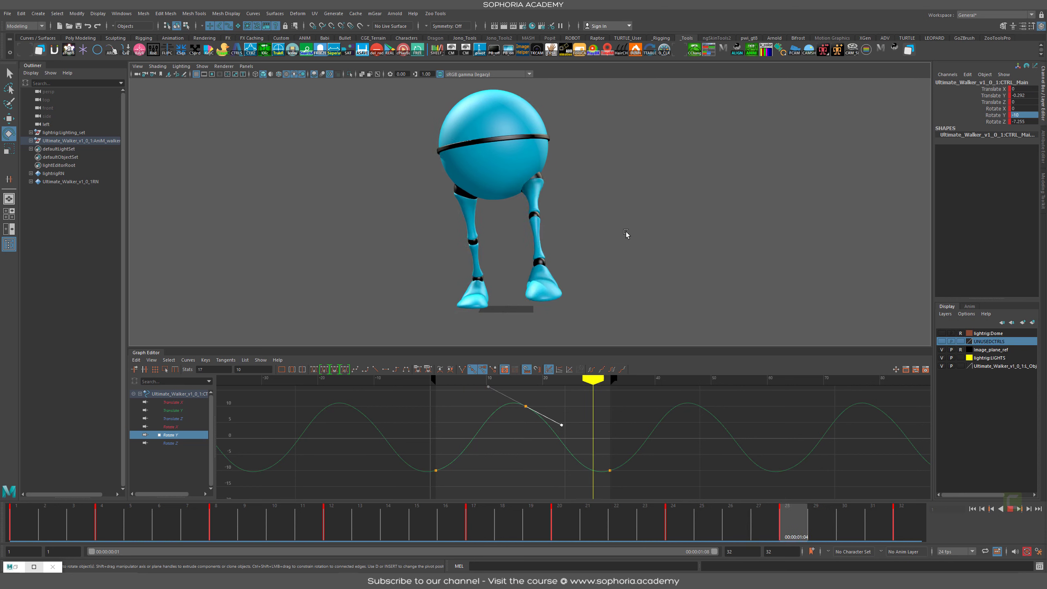
{"action": "key", "text": "alt+v"}
{"action": "key", "text": "e"}
{"action": "key", "text": "alt+shift+v"}
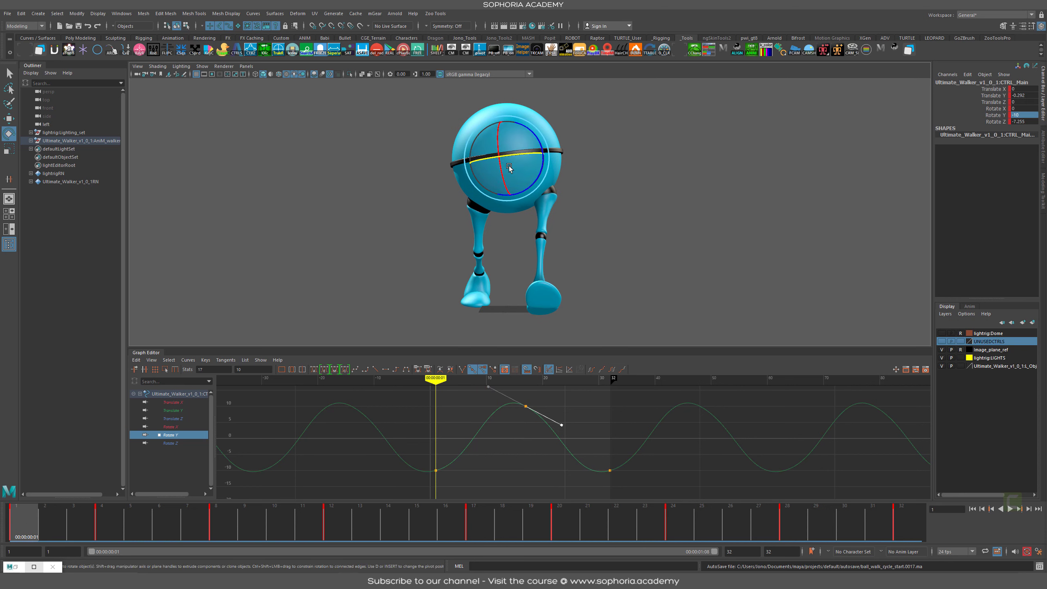
Step: Sketch a line of action over the walker and example stick-figure poses beside it, and clear the sketches
{"action": "left_click_drag", "start_coordinate": [598, 209], "coordinate": [661, 207], "text": "alt"}
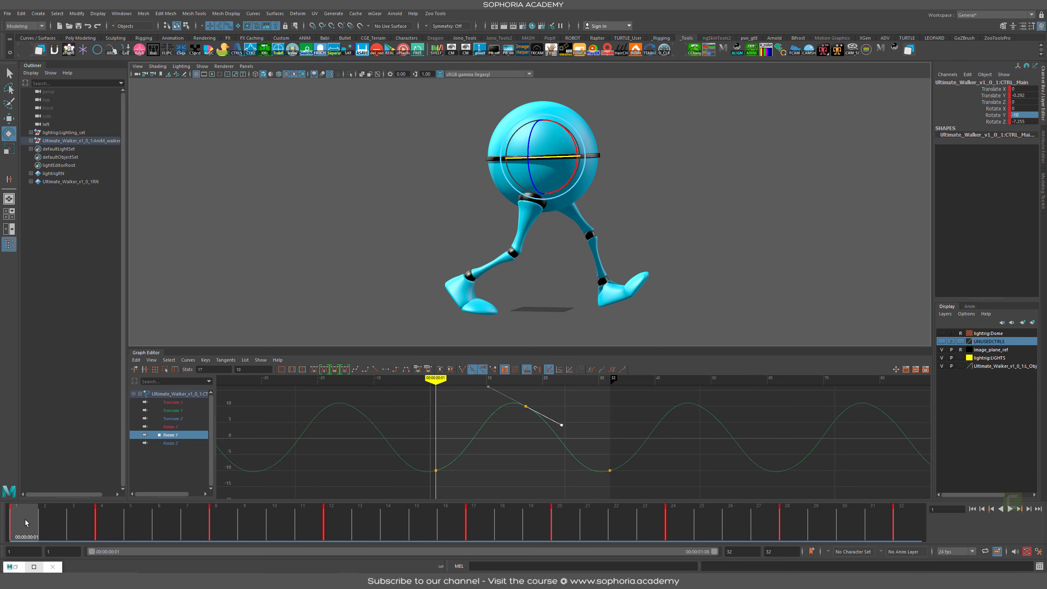
{"action": "middle_click_drag", "start_coordinate": [693, 196], "coordinate": [669, 185], "text": "alt"}
{"action": "scroll", "coordinate": [692, 160], "scroll_direction": "down", "scroll_amount": 2}
{"action": "mouse_move", "coordinate": [491, 100]}
{"action": "left_mouse_down"}
{"action": "mouse_move", "coordinate": [545, 163]}
{"action": "mouse_move", "coordinate": [592, 293]}
{"action": "left_mouse_up"}
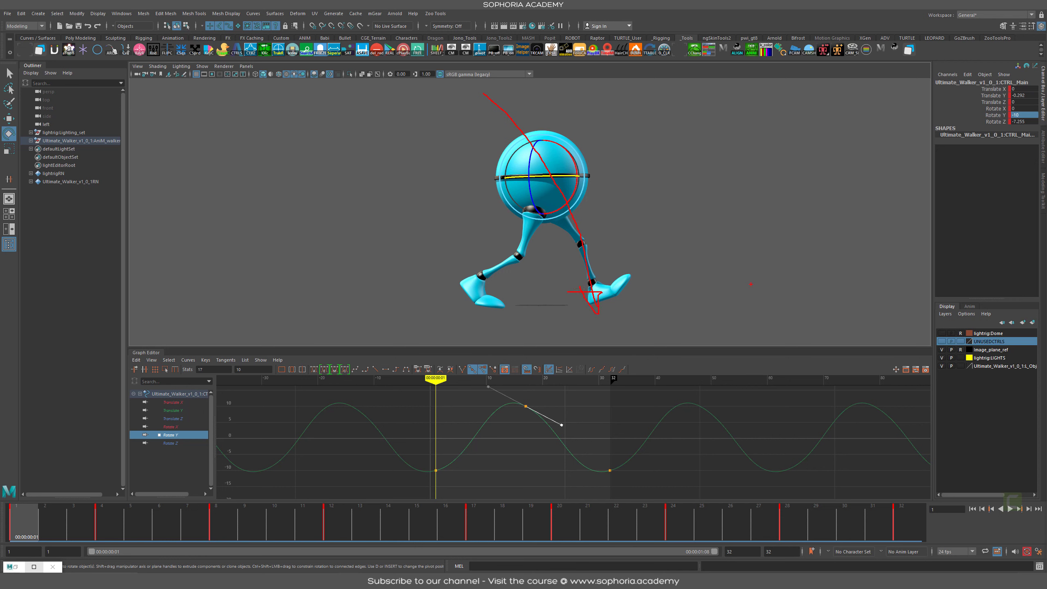
{"action": "left_click_drag", "start_coordinate": [699, 291], "coordinate": [884, 297]}
{"action": "mouse_move", "coordinate": [944, 244]}
{"action": "left_mouse_down"}
{"action": "mouse_move", "coordinate": [952, 276]}
{"action": "mouse_move", "coordinate": [980, 285]}
{"action": "left_mouse_up"}
{"action": "mouse_move", "coordinate": [909, 220]}
{"action": "left_mouse_down"}
{"action": "mouse_move", "coordinate": [972, 271]}
{"action": "mouse_move", "coordinate": [1008, 273]}
{"action": "mouse_move", "coordinate": [1004, 264]}
{"action": "left_mouse_up"}
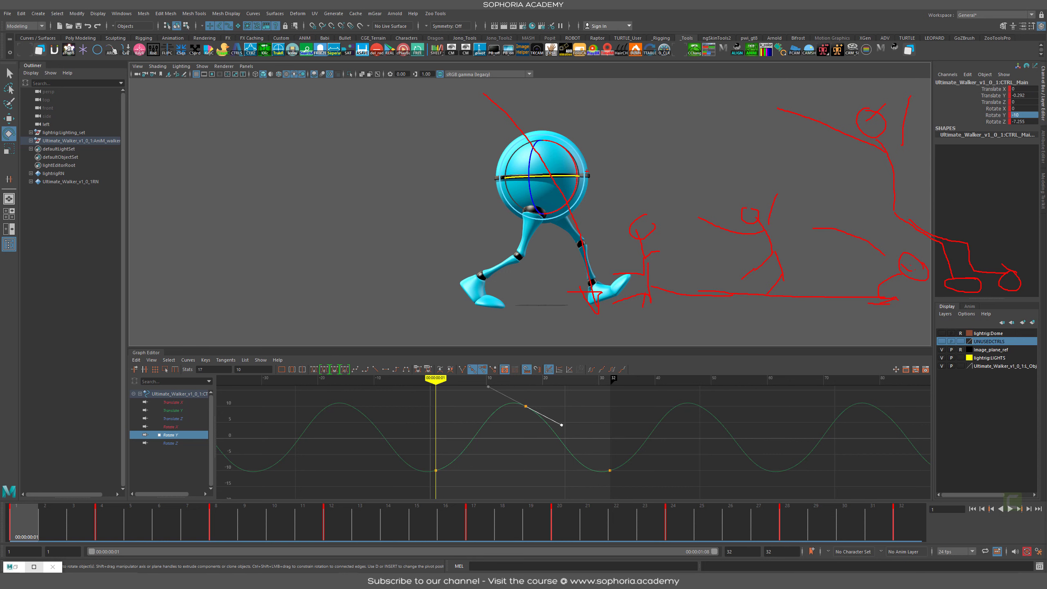
{"action": "key", "text": "Escape"}
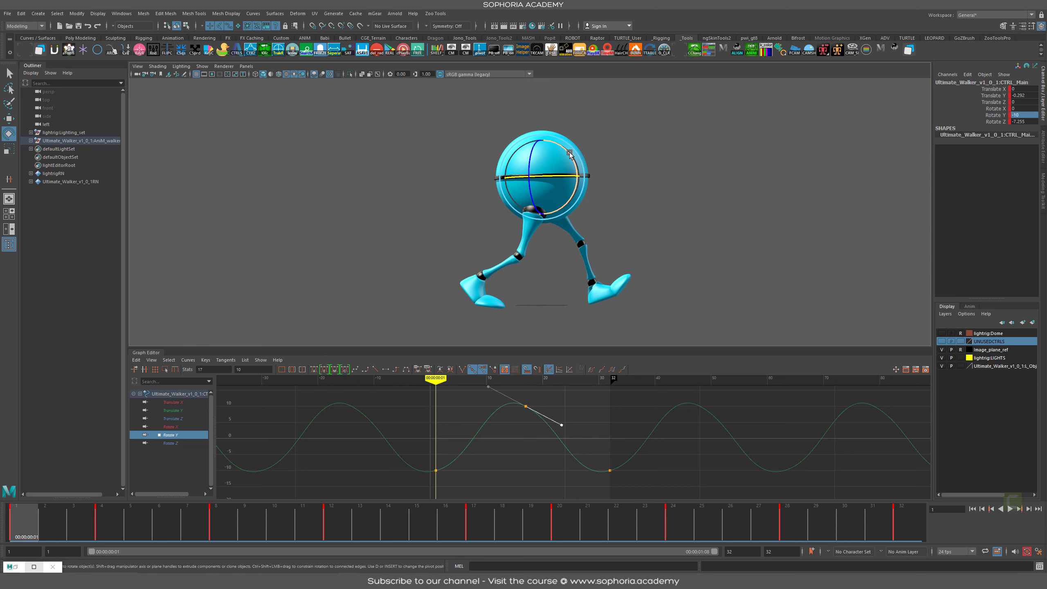
Step: Lean the body forward on frame 1 with Rotate X at about 10.57, and copy that key to frame 32
{"action": "left_click_drag", "start_coordinate": [569, 153], "coordinate": [564, 149]}
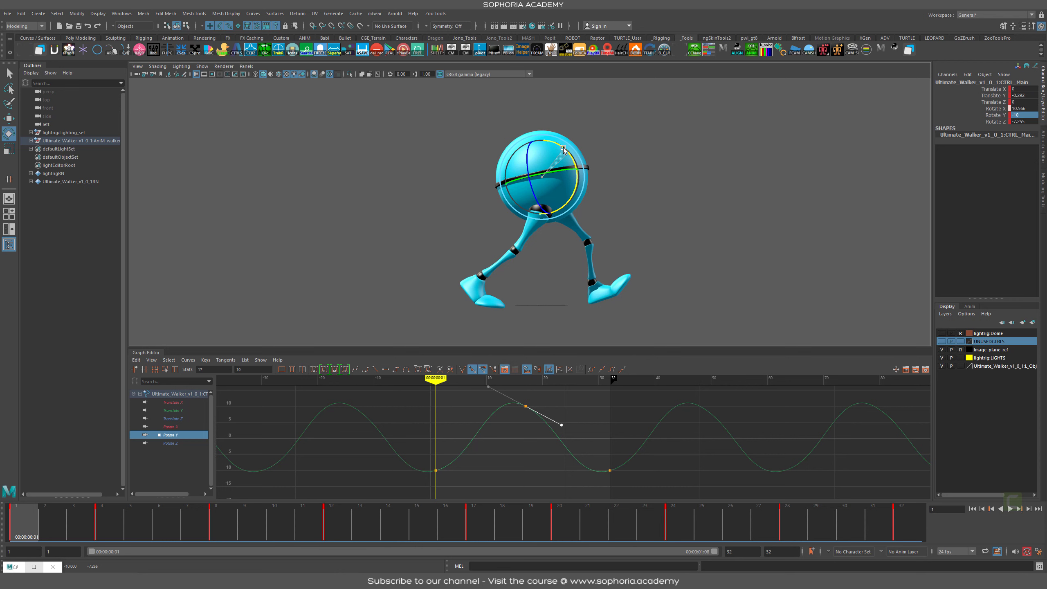
{"action": "left_click_drag", "start_coordinate": [564, 148], "coordinate": [563, 149]}
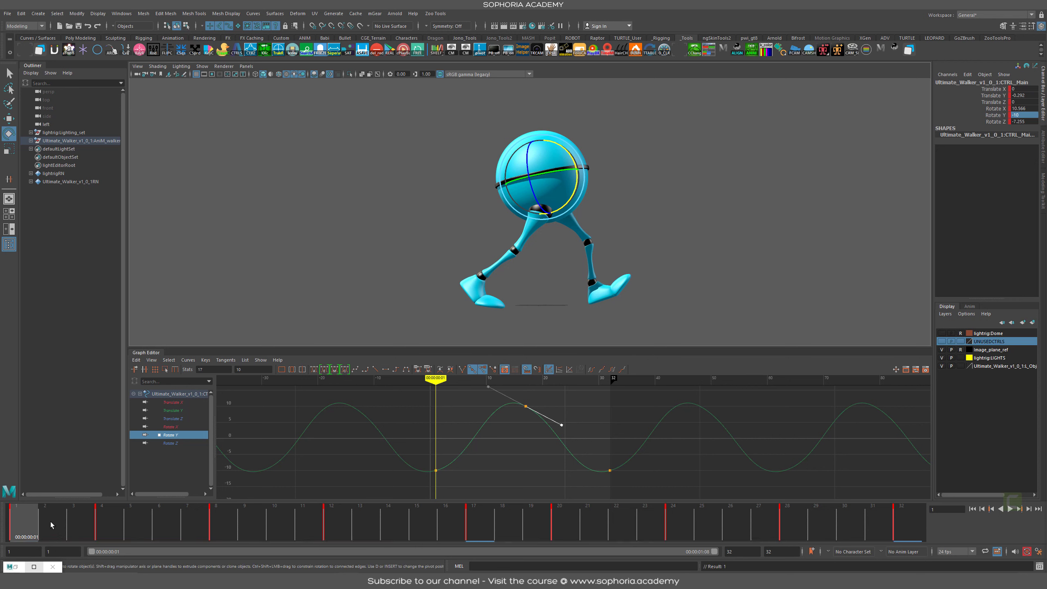
{"action": "left_click", "coordinate": [177, 427]}
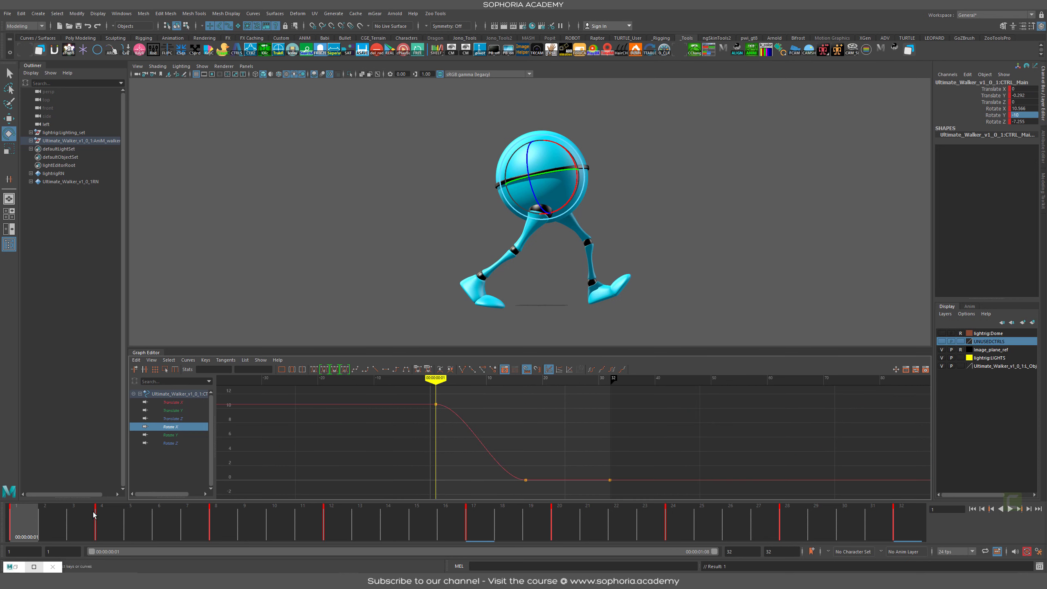
{"action": "middle_click_drag", "start_coordinate": [89, 532], "coordinate": [907, 532]}
{"action": "key", "text": "s"}
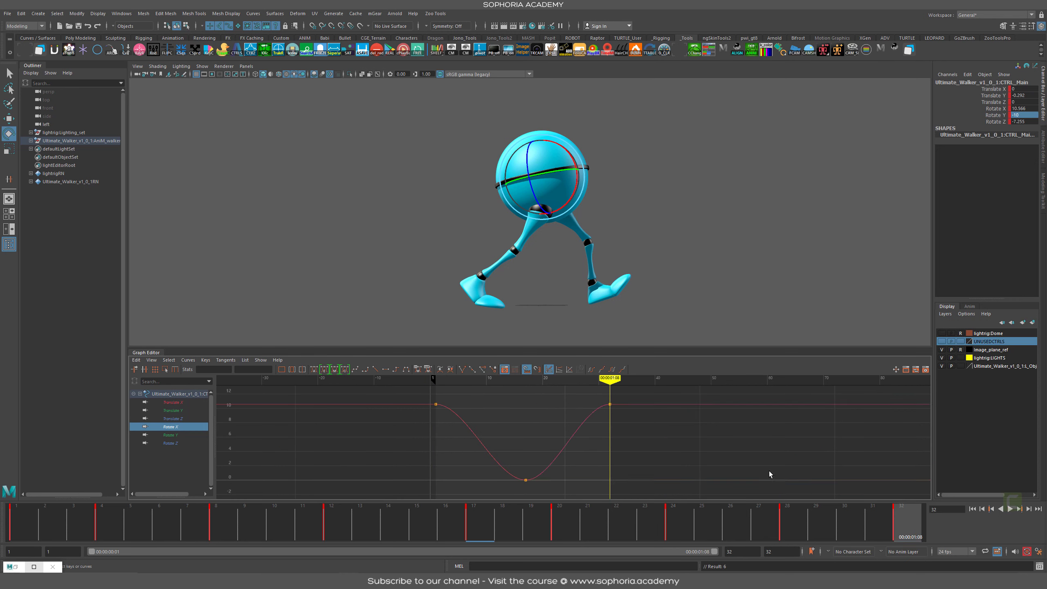
Step: Rotate the body forward on frame 17 to a Rotate X of about 10.6, and check the lean from frame 1 to frame 4
{"action": "key", "text": "alt+v"}
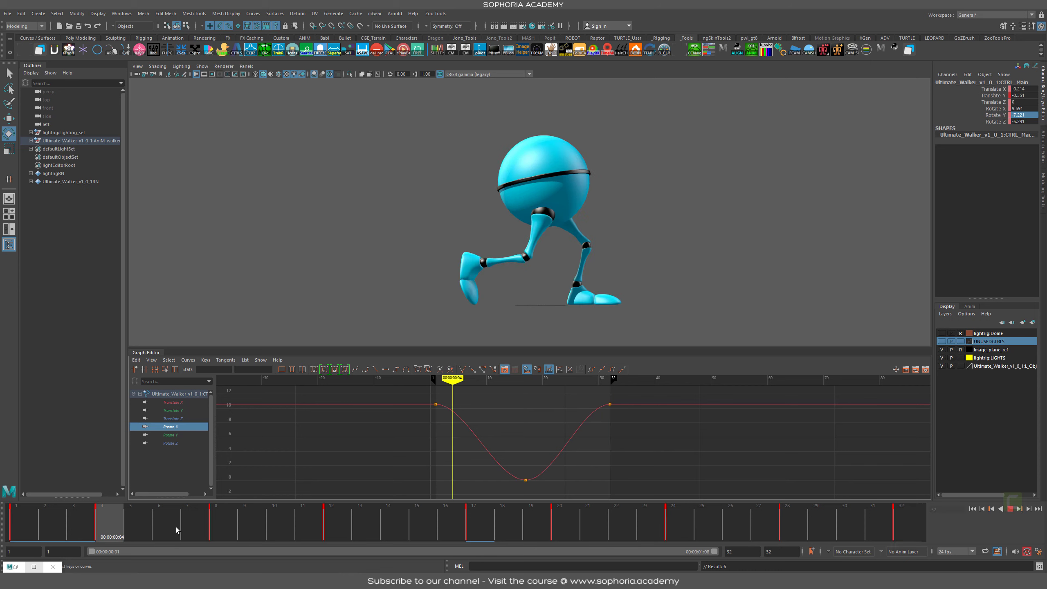
{"action": "key", "text": "alt+v"}
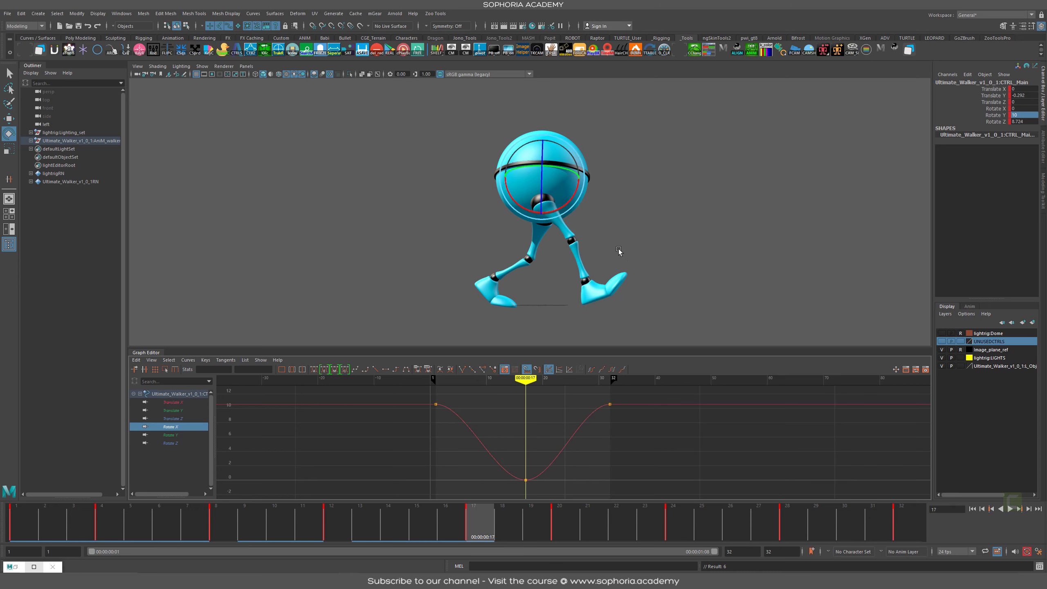
{"action": "left_click_drag", "start_coordinate": [562, 208], "coordinate": [567, 205]}
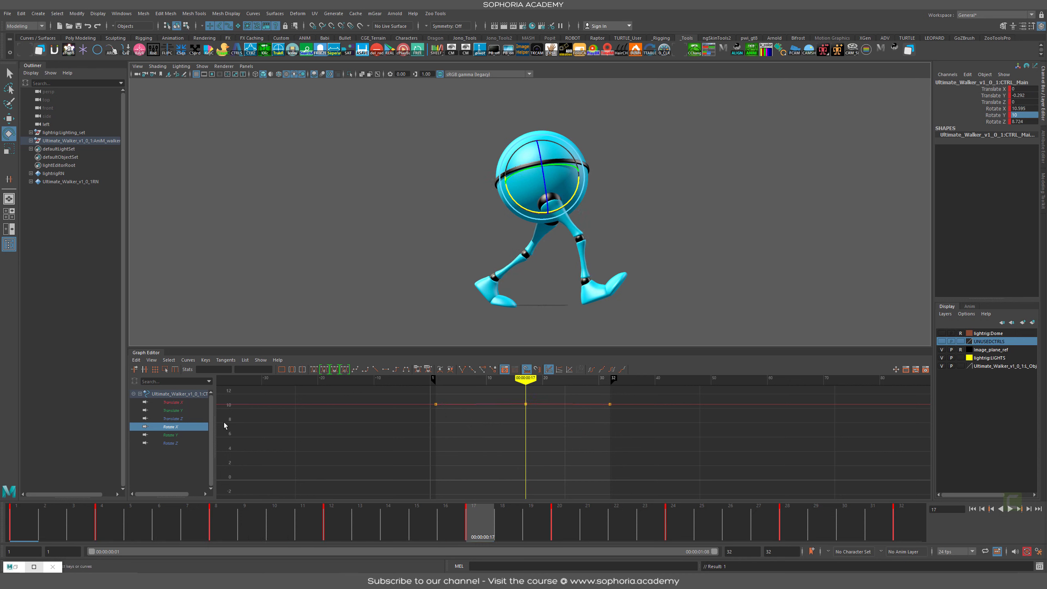
{"action": "left_click", "coordinate": [31, 524]}
{"action": "key", "text": "alt+v"}
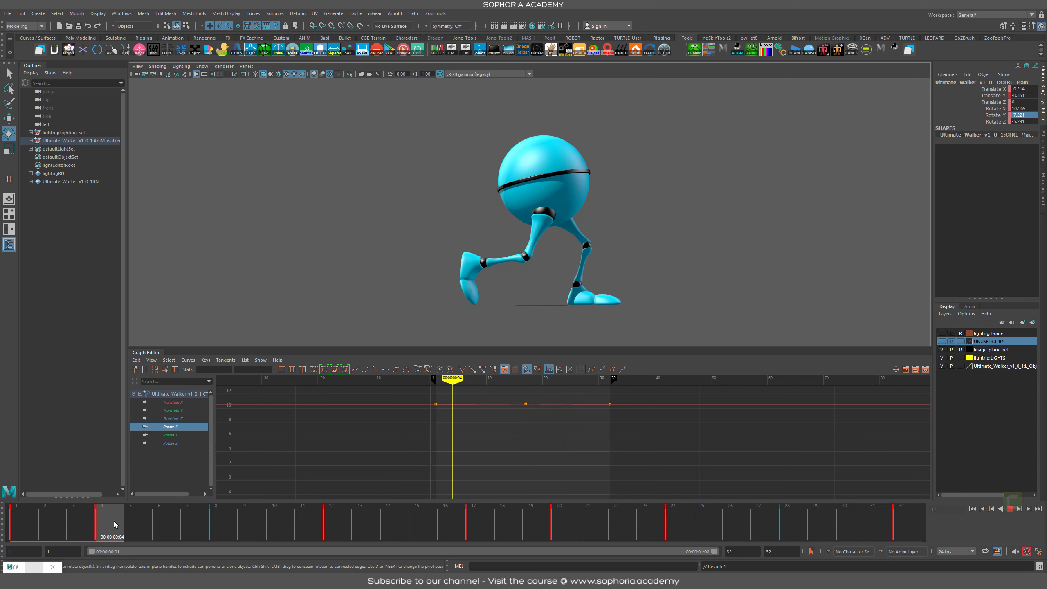
{"action": "left_click", "coordinate": [102, 527]}
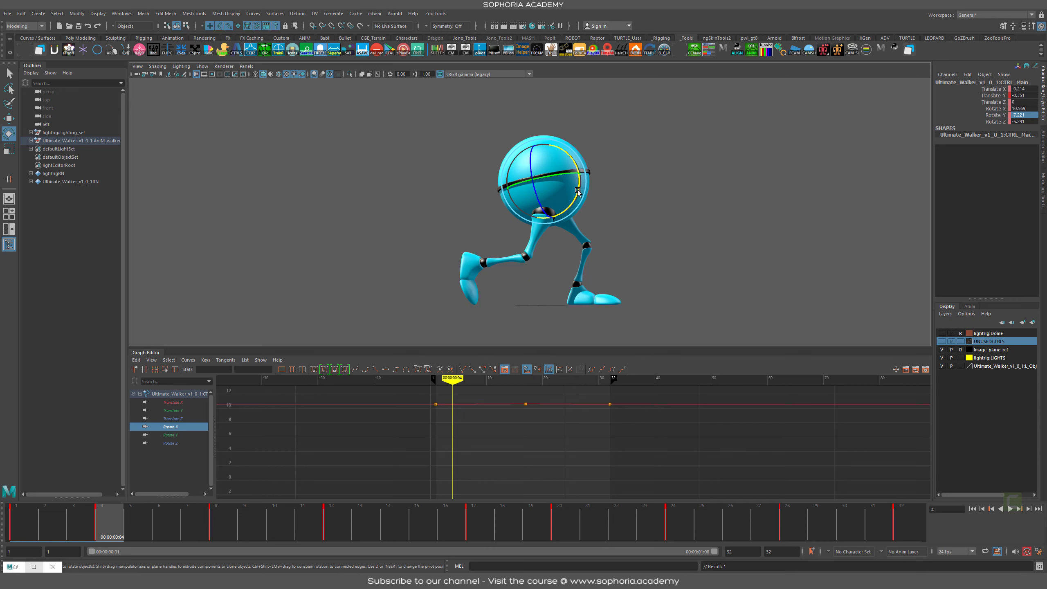
Step: Rotate the body back on frame 4 to a Rotate X of about 3.9, and scrub forward to frame 7
{"action": "left_click_drag", "start_coordinate": [578, 193], "coordinate": [577, 198]}
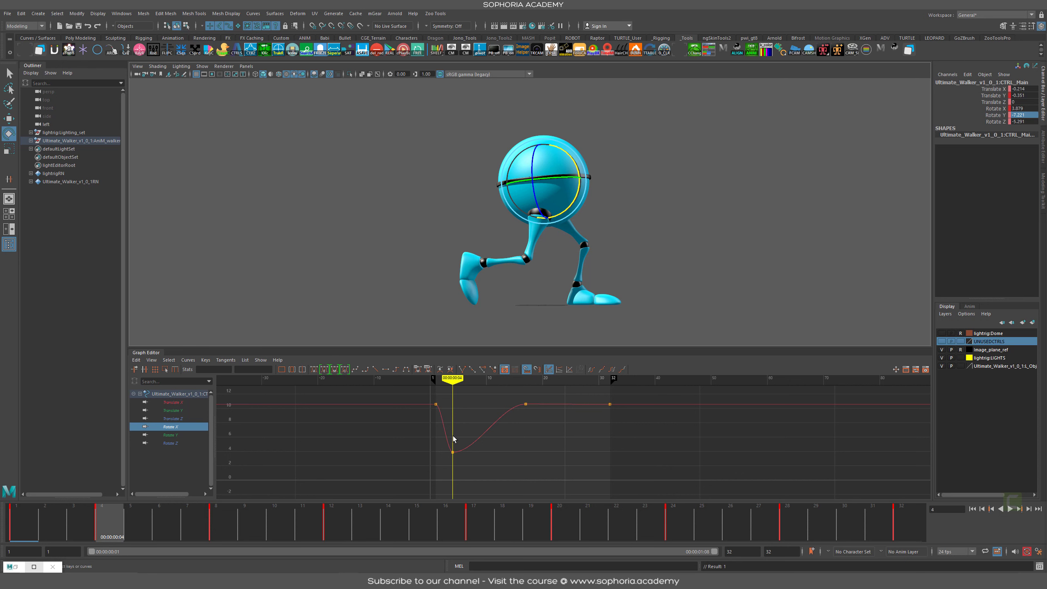
{"action": "mouse_move", "coordinate": [115, 527]}
{"action": "left_mouse_down"}
{"action": "mouse_move", "coordinate": [218, 529]}
{"action": "mouse_move", "coordinate": [109, 529]}
{"action": "mouse_move", "coordinate": [216, 532]}
{"action": "mouse_move", "coordinate": [110, 534]}
{"action": "mouse_move", "coordinate": [196, 534]}
{"action": "left_mouse_up"}
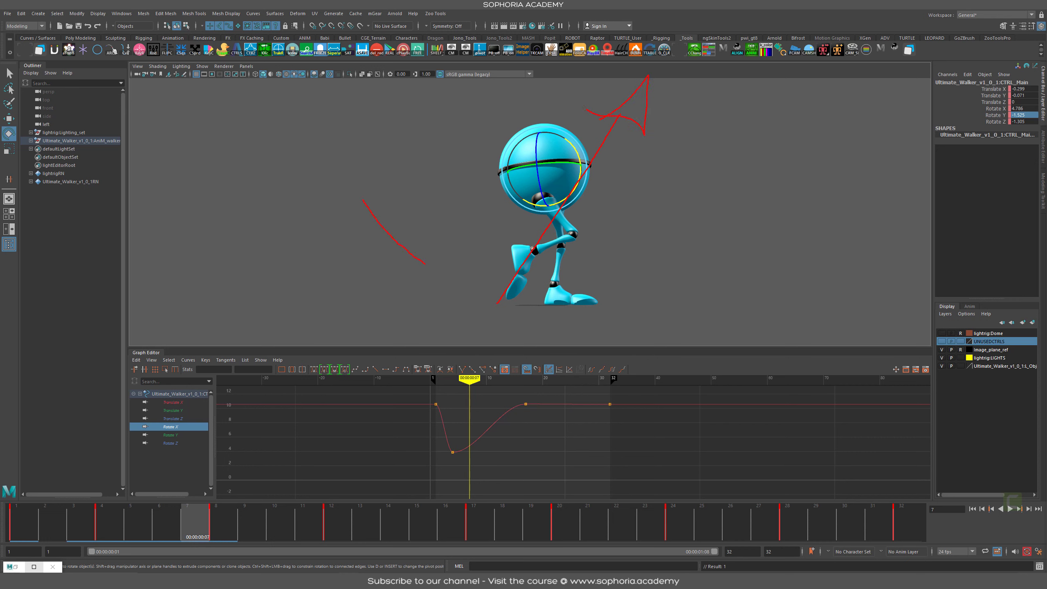
Step: Sketch motion arcs and directional arrows around the walker on frame 7, and clear the sketches
{"action": "mouse_move", "coordinate": [425, 264]}
{"action": "left_mouse_down"}
{"action": "mouse_move", "coordinate": [607, 154]}
{"action": "mouse_move", "coordinate": [645, 241]}
{"action": "mouse_move", "coordinate": [620, 270]}
{"action": "left_mouse_up"}
{"action": "mouse_move", "coordinate": [619, 244]}
{"action": "left_mouse_down"}
{"action": "mouse_move", "coordinate": [612, 284]}
{"action": "mouse_move", "coordinate": [614, 252]}
{"action": "left_mouse_up"}
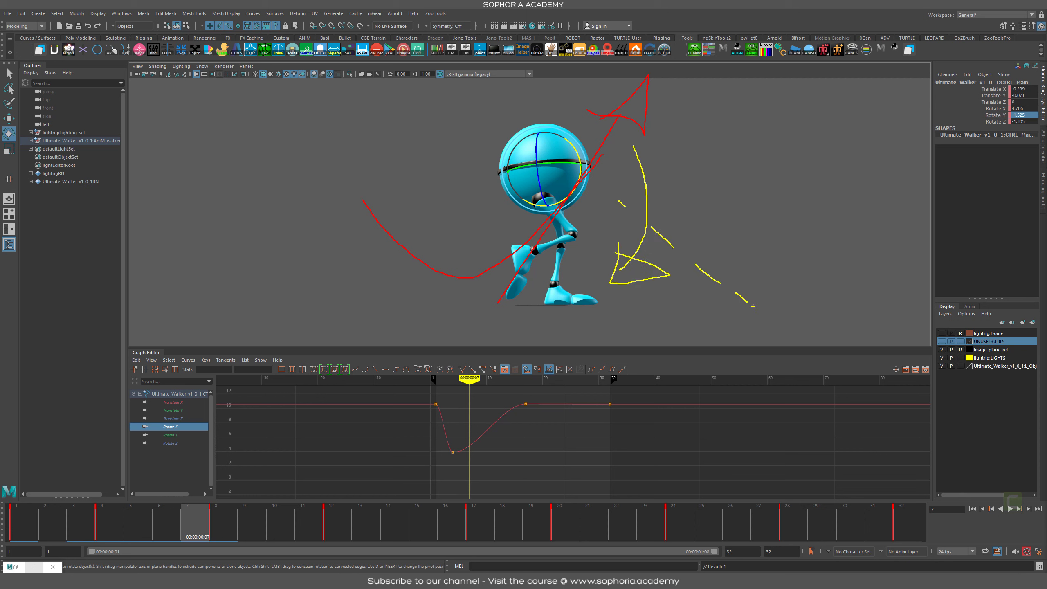
{"action": "key", "text": "Escape"}
Step: Lean the body backward on frame 8 to a Rotate X of about -14.52 and set a key
{"action": "left_click", "coordinate": [218, 536]}
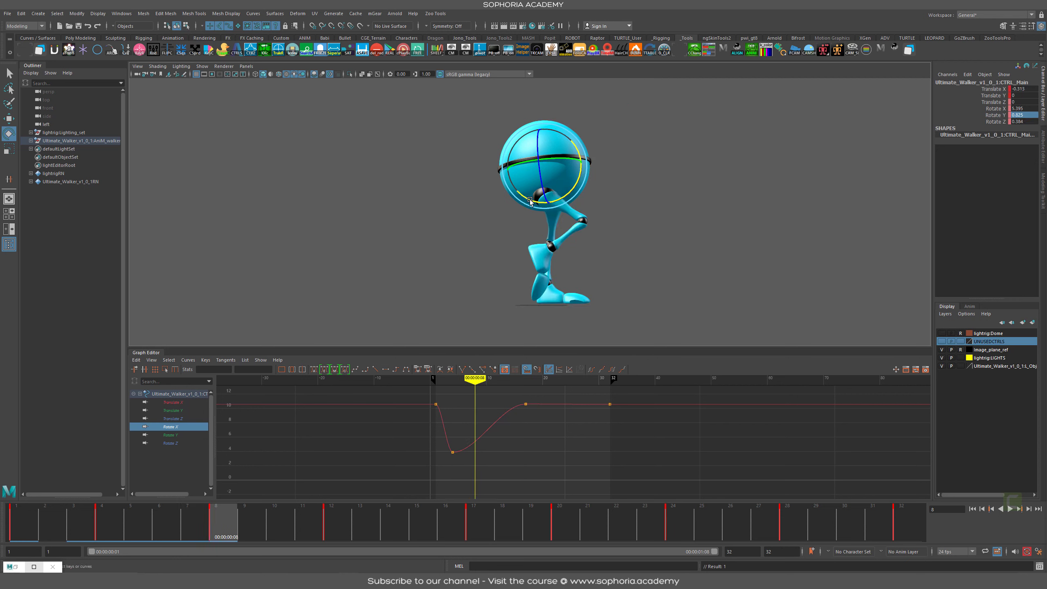
{"action": "left_click_drag", "start_coordinate": [574, 142], "coordinate": [583, 165]}
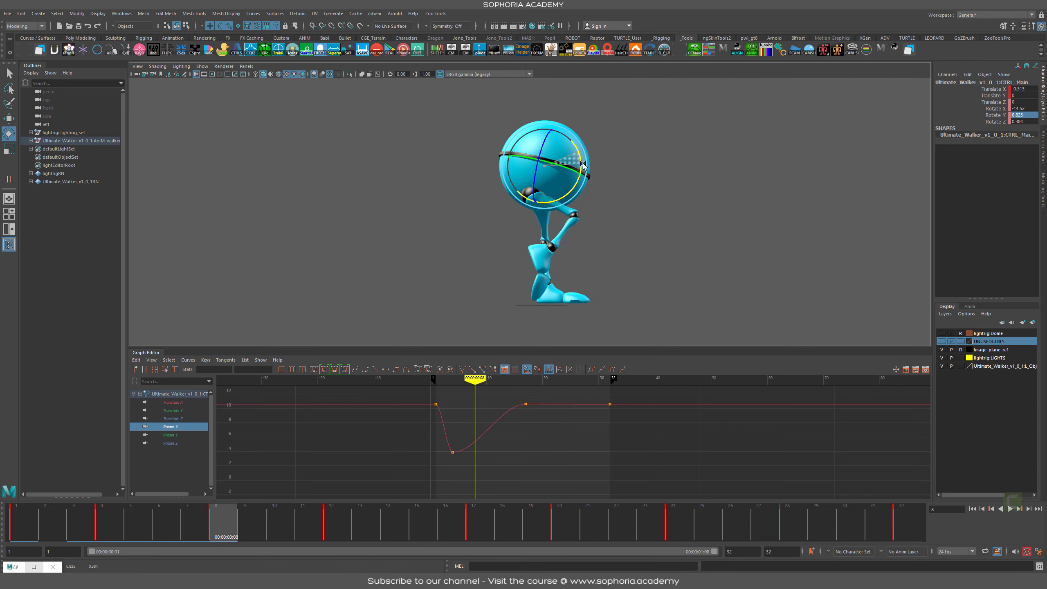
{"action": "key", "text": "s"}
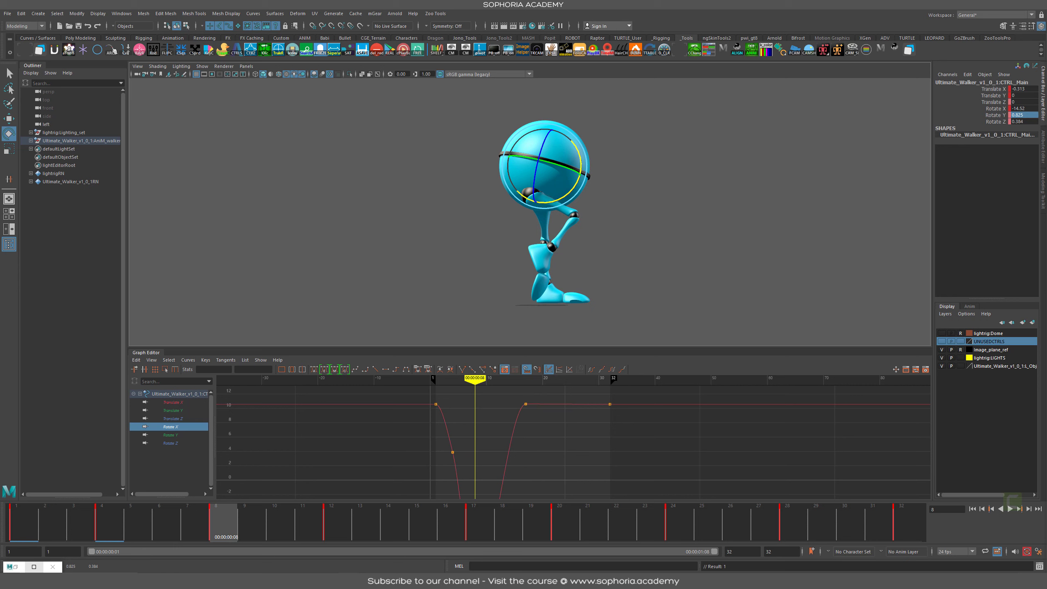
Step: Rotate the body forward on frame 12 to a Rotate X of about 1.73
{"action": "left_click_drag", "start_coordinate": [230, 532], "coordinate": [338, 533]}
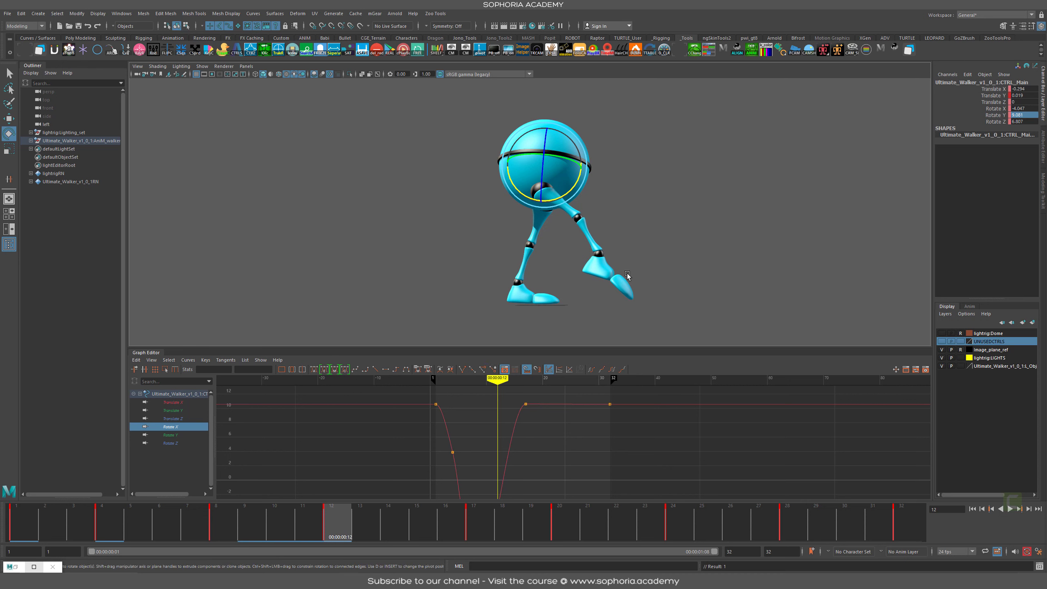
{"action": "right_click_drag", "start_coordinate": [694, 199], "coordinate": [627, 197], "text": "alt"}
{"action": "left_click_drag", "start_coordinate": [567, 195], "coordinate": [582, 213]}
{"action": "right_click_drag", "start_coordinate": [567, 402], "coordinate": [565, 463], "text": "alt"}
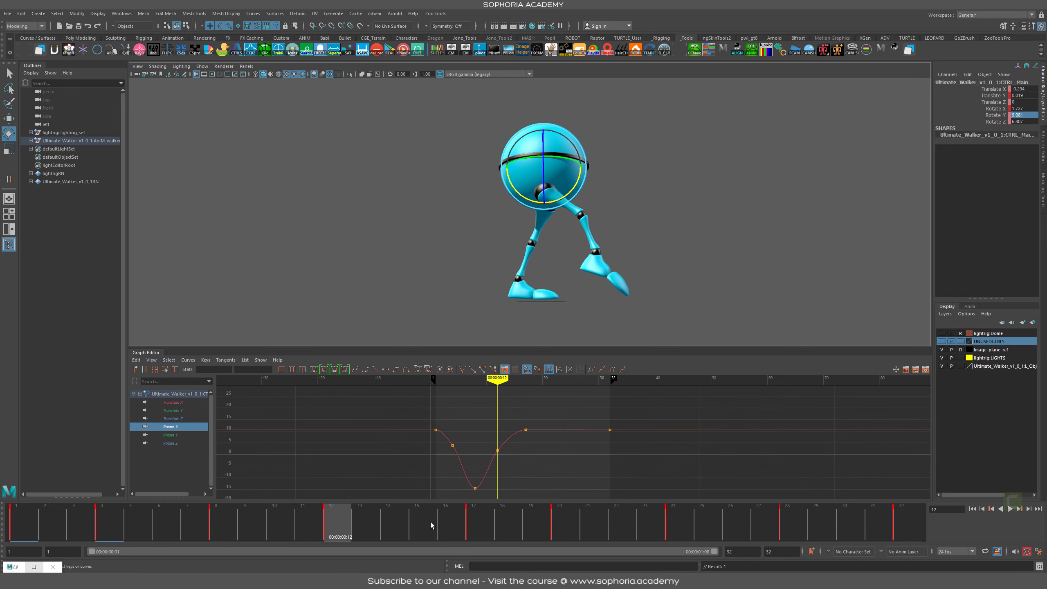
Step: Rotate the body back on frame 20, to a Rotate X of about -14 on frame 24, and to about -0.17 on frame 28
{"action": "left_click", "coordinate": [478, 525]}
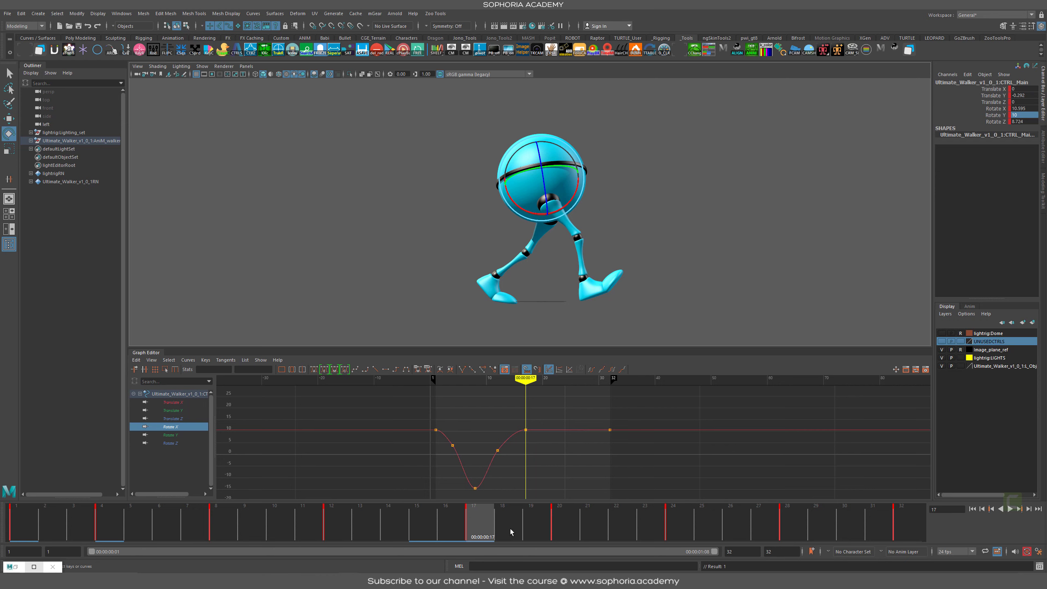
{"action": "left_click_drag", "start_coordinate": [532, 535], "coordinate": [573, 530]}
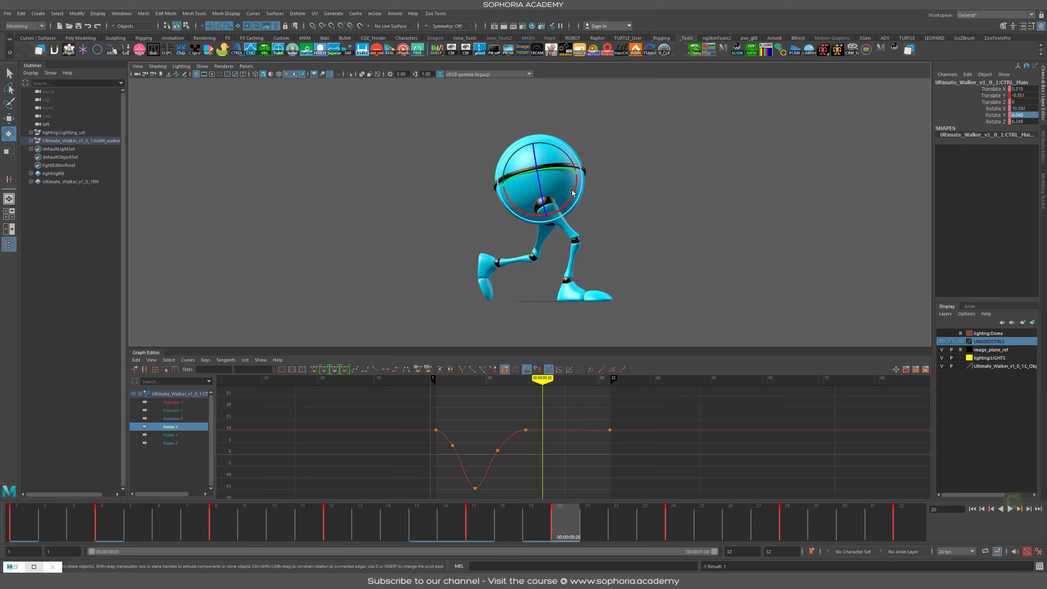
{"action": "left_click_drag", "start_coordinate": [573, 194], "coordinate": [617, 288]}
{"action": "mouse_move", "coordinate": [568, 534]}
{"action": "left_mouse_down"}
{"action": "mouse_move", "coordinate": [699, 532]}
{"action": "mouse_move", "coordinate": [683, 526]}
{"action": "left_mouse_up"}
{"action": "left_click_drag", "start_coordinate": [577, 169], "coordinate": [563, 195]}
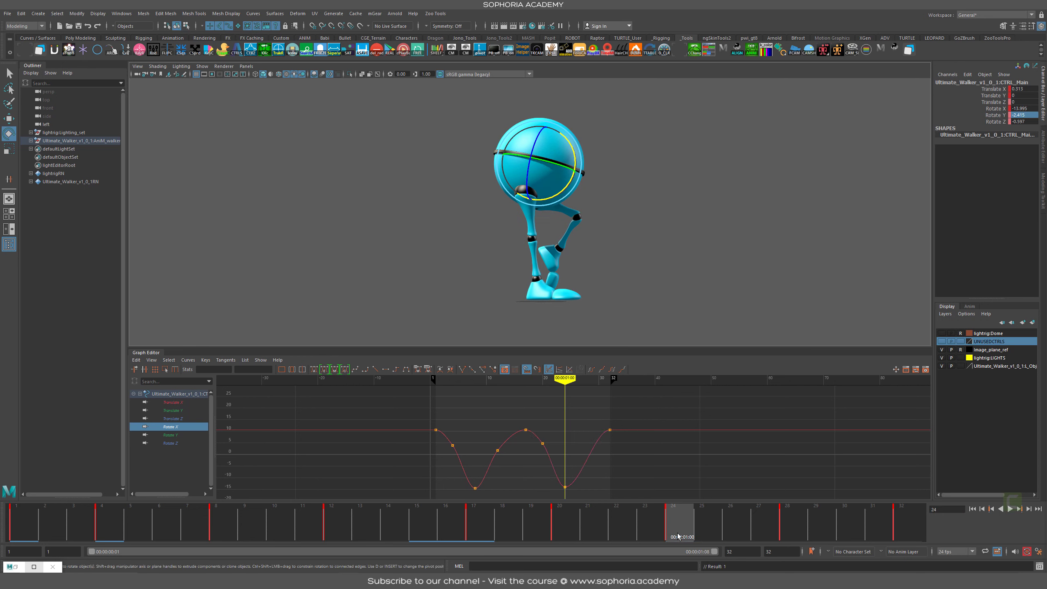
{"action": "left_click_drag", "start_coordinate": [691, 522], "coordinate": [802, 519]}
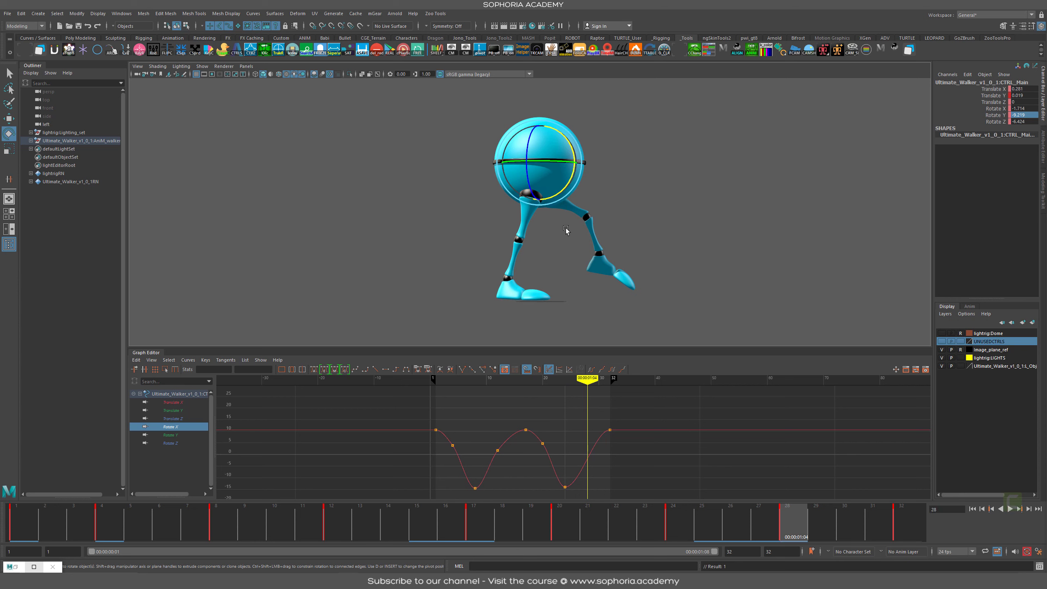
{"action": "left_click_drag", "start_coordinate": [569, 186], "coordinate": [567, 184]}
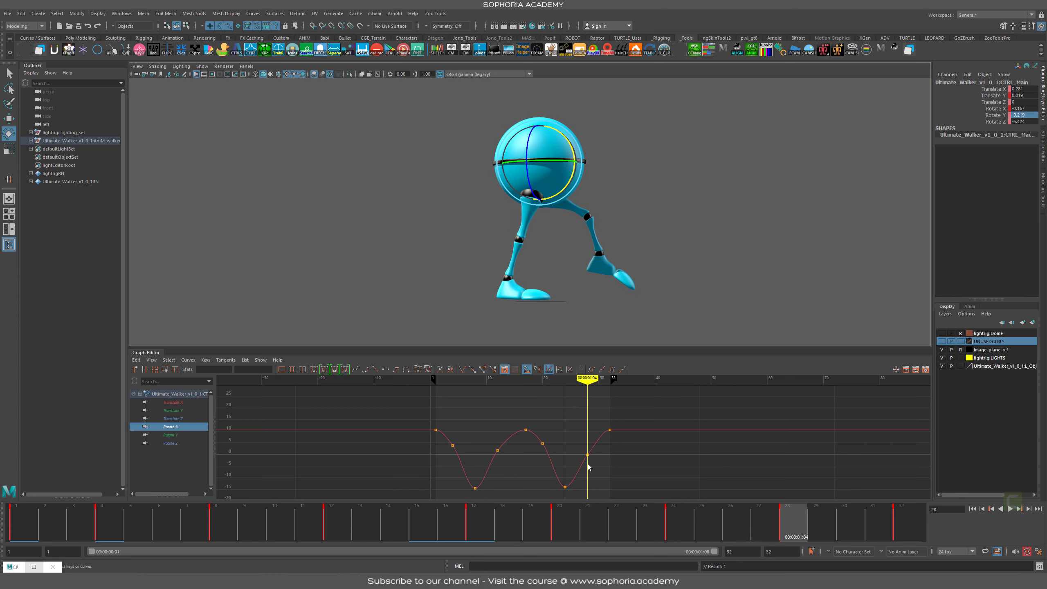
Step: Select all the Rotate X keys and make the curve cycle before and after the keyed range
{"action": "left_click_drag", "start_coordinate": [623, 449], "coordinate": [540, 448]}
{"action": "left_click", "coordinate": [591, 369]}
{"action": "left_click", "coordinate": [613, 370]}
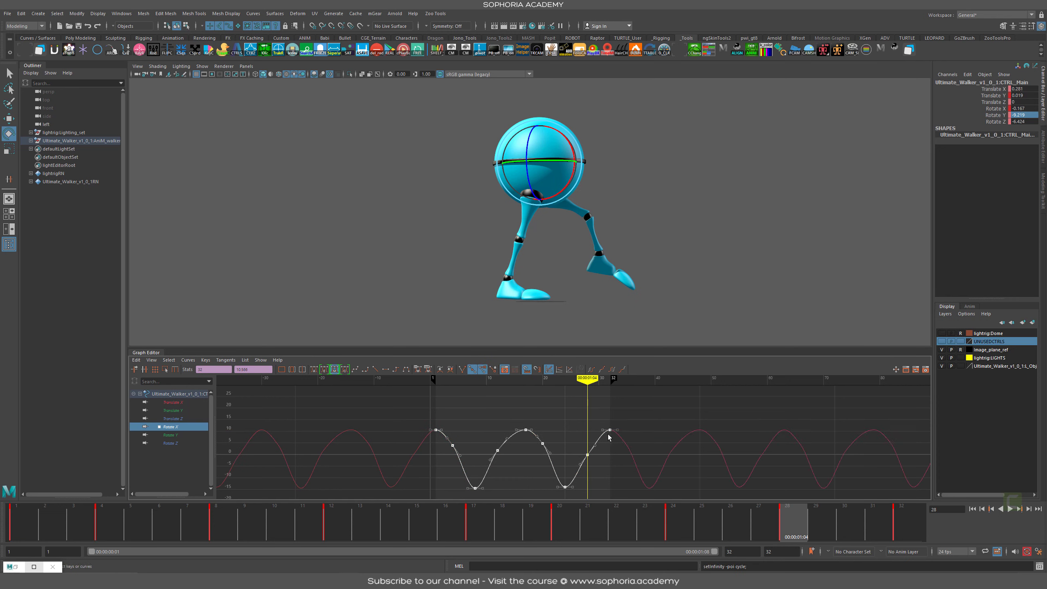
Step: Raise the frame 28 Rotate X key to about 2.64 and adjust its incoming tangent
{"action": "right_click_drag", "start_coordinate": [608, 438], "coordinate": [612, 441], "text": "alt+shift"}
{"action": "left_click_drag", "start_coordinate": [594, 459], "coordinate": [586, 473]}
{"action": "middle_click_drag", "start_coordinate": [593, 468], "coordinate": [595, 459], "text": "shift"}
{"action": "left_click_drag", "start_coordinate": [585, 465], "coordinate": [587, 468]}
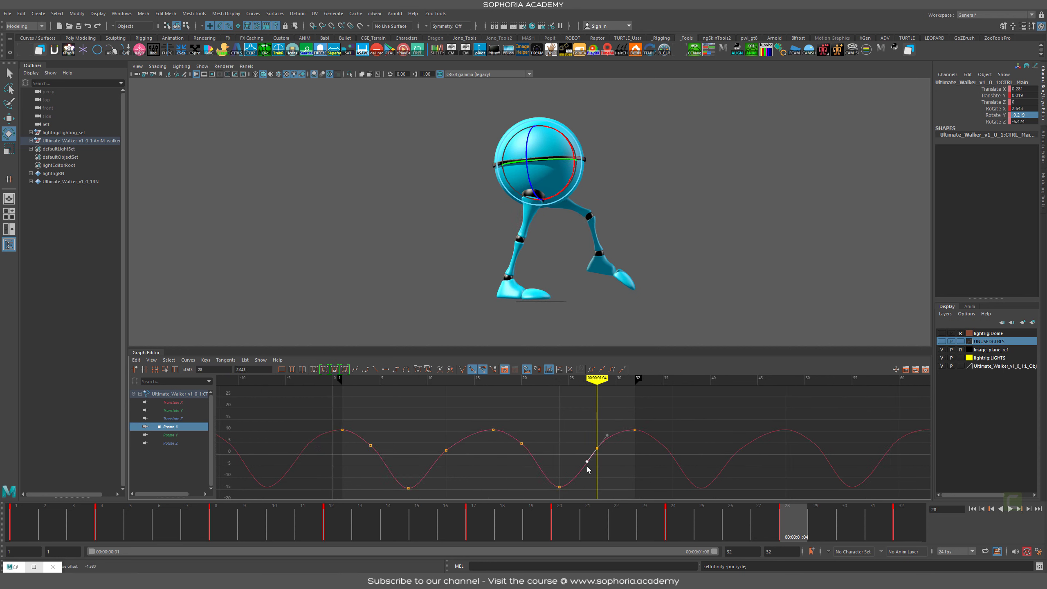
{"action": "middle_click_drag", "start_coordinate": [588, 470], "coordinate": [583, 470]}
Step: Select the Rotate X keys on frames 8 and 24 and angle their outgoing tangents downward
{"action": "left_click_drag", "start_coordinate": [429, 454], "coordinate": [395, 498]}
{"action": "left_click_drag", "start_coordinate": [608, 474], "coordinate": [539, 499]}
{"action": "left_click_drag", "start_coordinate": [450, 483], "coordinate": [417, 497], "text": "shift"}
{"action": "middle_click_drag", "start_coordinate": [434, 486], "coordinate": [439, 489]}
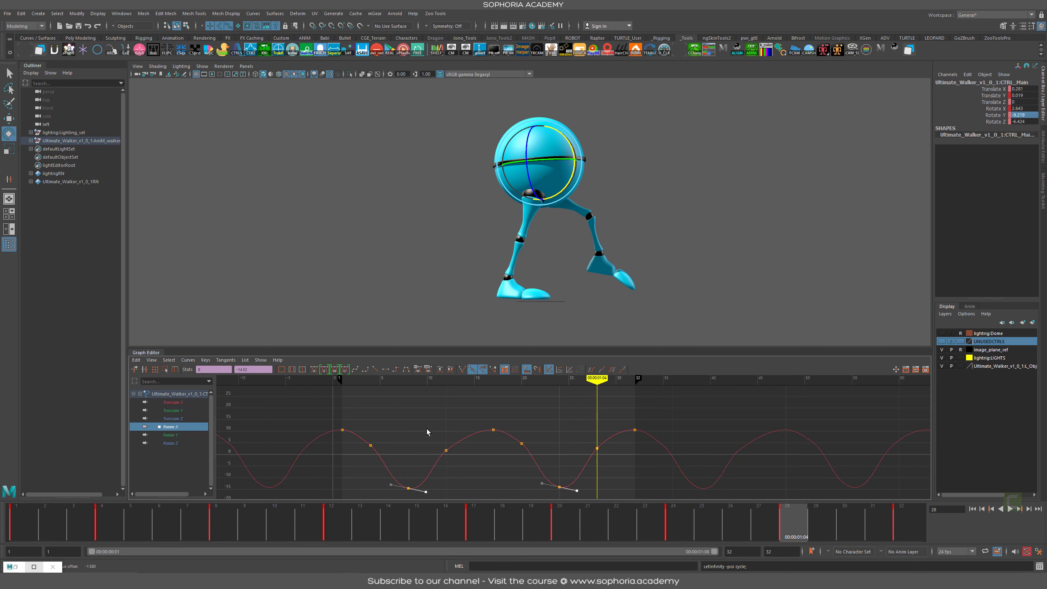
Step: Steepen the Rotate X tangent on frame 12, play back the walk, and scrub it to frame 11
{"action": "left_click_drag", "start_coordinate": [421, 427], "coordinate": [458, 463]}
{"action": "middle_click_drag", "start_coordinate": [465, 467], "coordinate": [465, 459]}
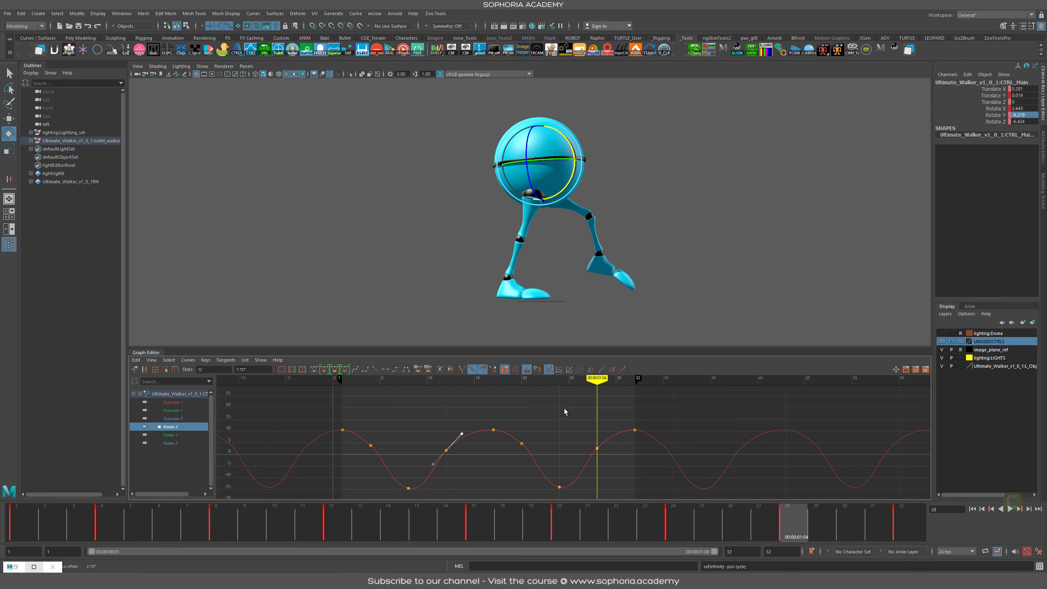
{"action": "key", "text": "alt+v"}
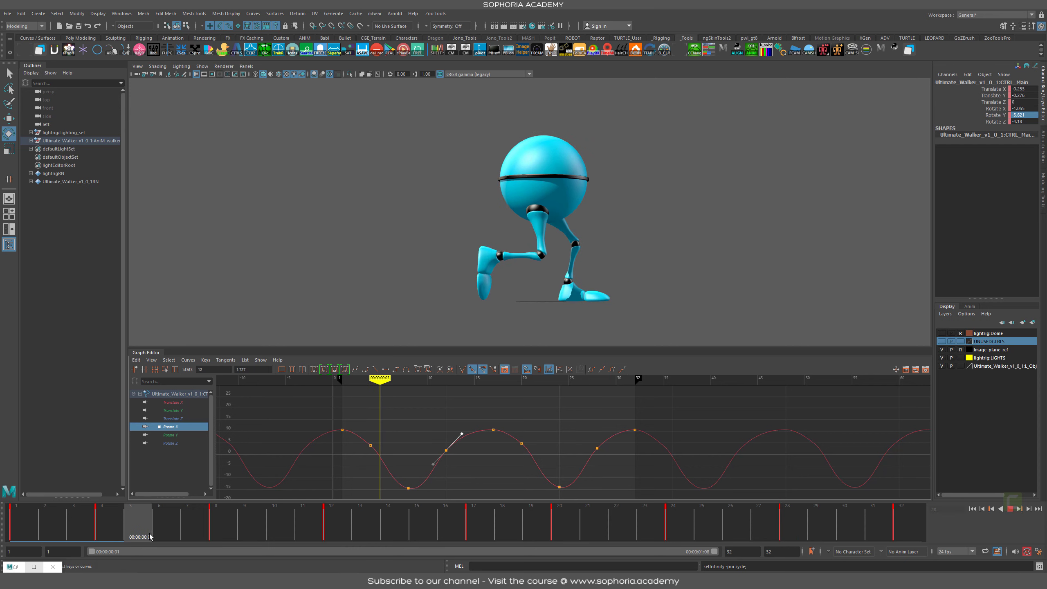
{"action": "left_click_drag", "start_coordinate": [150, 537], "coordinate": [316, 539]}
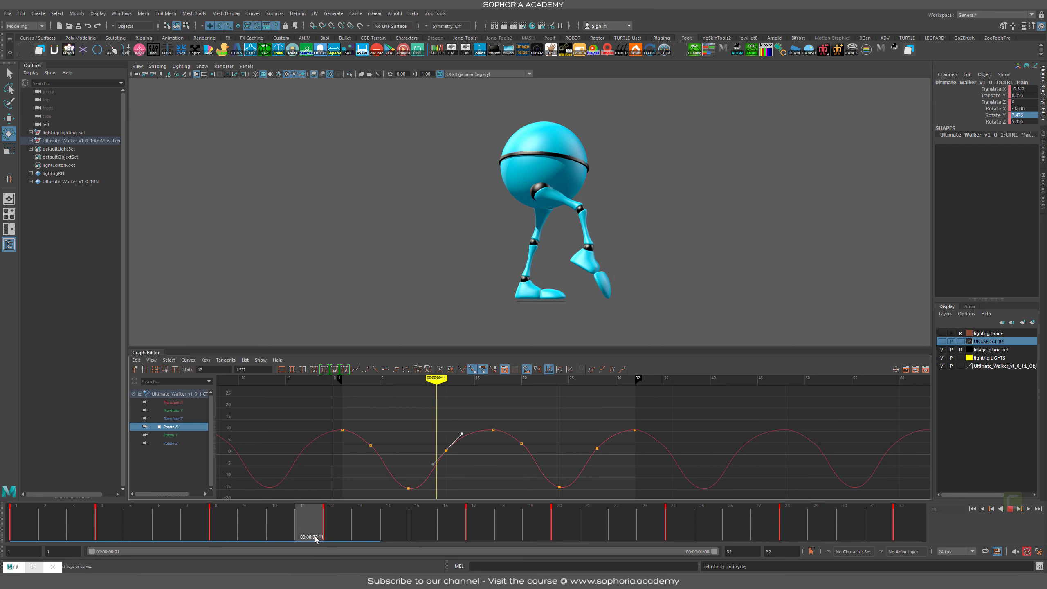
{"action": "key", "text": "e"}
Step: Show the lightrig:Dome layer and view the walker's legs up close from its opposite side
{"action": "left_click_drag", "start_coordinate": [590, 292], "coordinate": [483, 282], "text": "alt"}
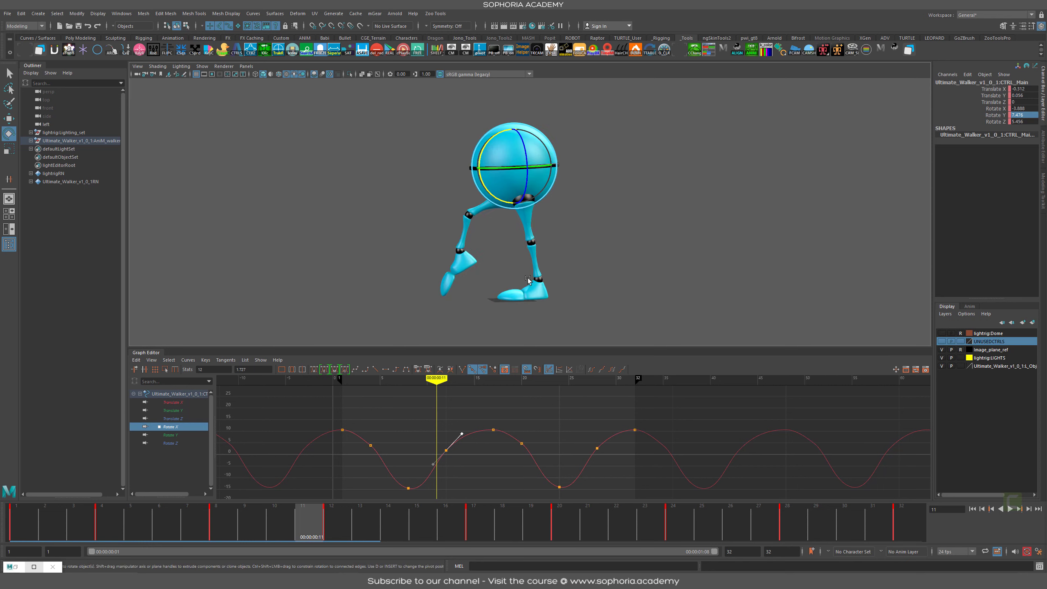
{"action": "right_click_drag", "start_coordinate": [528, 280], "coordinate": [902, 327], "text": "alt"}
{"action": "left_click", "coordinate": [942, 333]}
{"action": "right_click_drag", "start_coordinate": [503, 261], "coordinate": [681, 250], "text": "alt"}
{"action": "left_click_drag", "start_coordinate": [614, 226], "coordinate": [591, 244], "text": "alt"}
{"action": "right_click_drag", "start_coordinate": [592, 243], "coordinate": [570, 284], "text": "alt"}
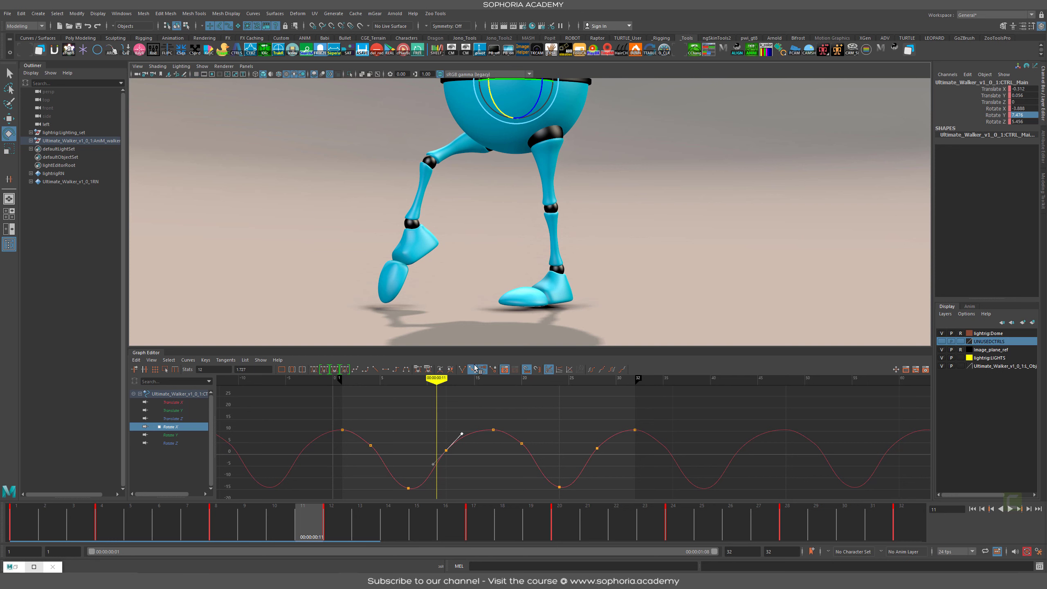
Step: Scrub the early frames of the walk from side and front views to examine the body rotation and legs
{"action": "left_click_drag", "start_coordinate": [165, 533], "coordinate": [279, 531]}
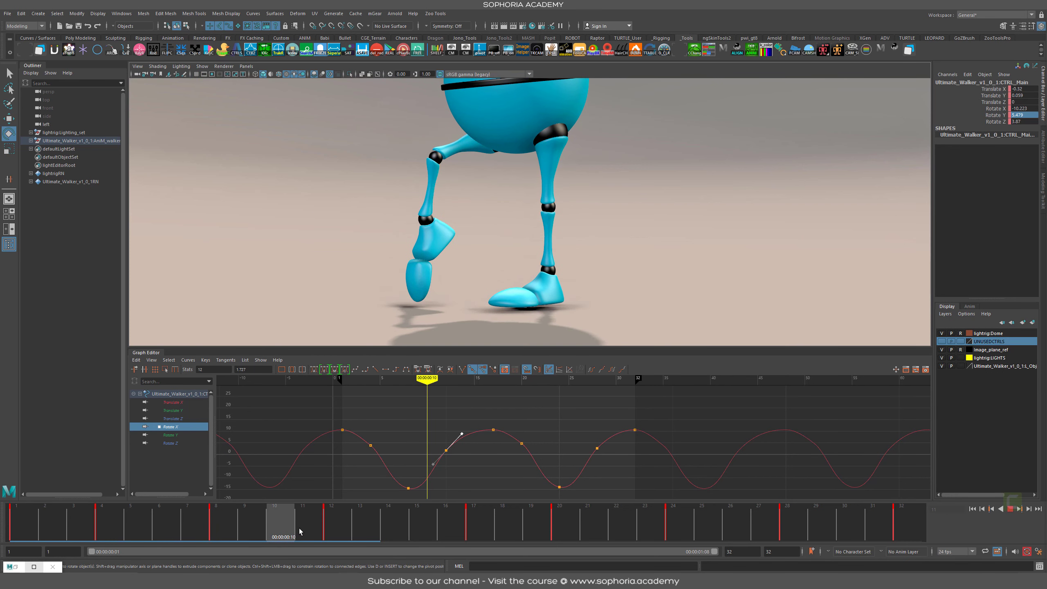
{"action": "left_click_drag", "start_coordinate": [537, 258], "coordinate": [580, 258], "text": "alt"}
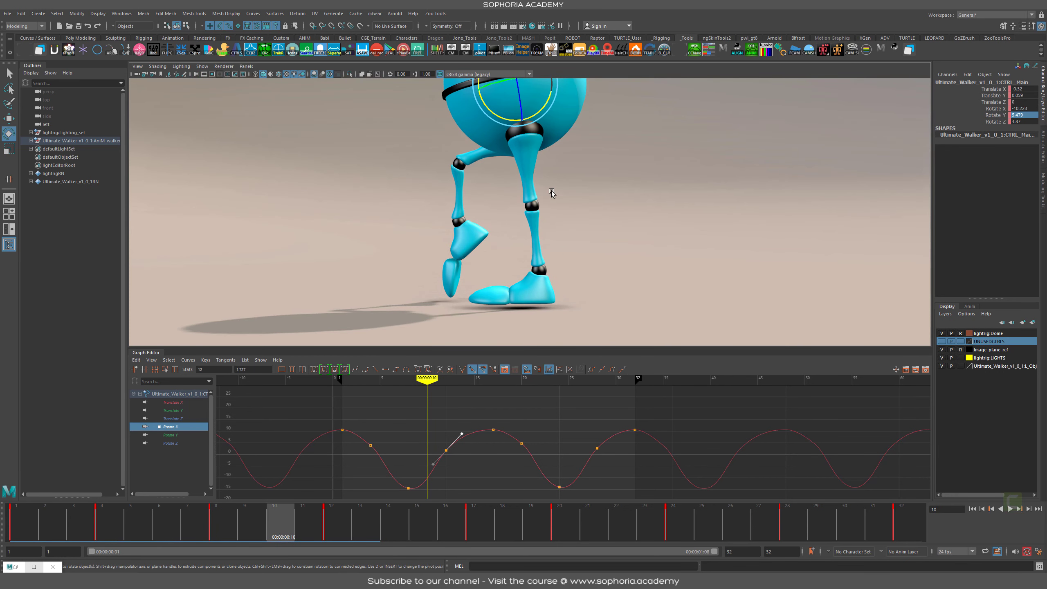
{"action": "scroll", "coordinate": [589, 231], "scroll_direction": "down", "scroll_amount": 6}
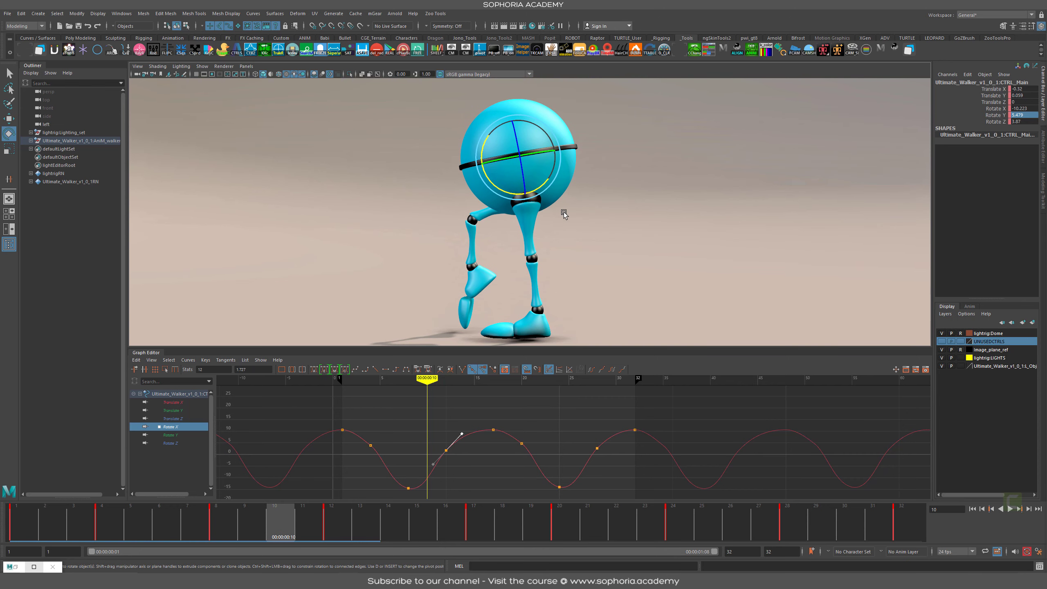
{"action": "left_click_drag", "start_coordinate": [564, 213], "coordinate": [612, 227], "text": "alt"}
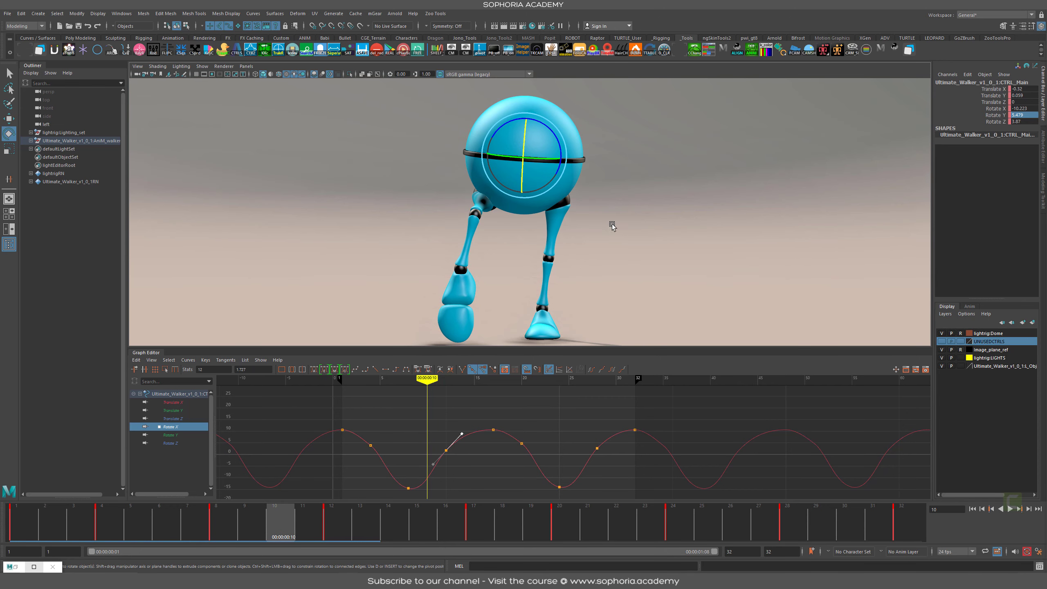
{"action": "left_click", "coordinate": [563, 150]}
{"action": "left_click_drag", "start_coordinate": [183, 532], "coordinate": [223, 532]}
{"action": "left_click_drag", "start_coordinate": [624, 257], "coordinate": [568, 257], "text": "alt"}
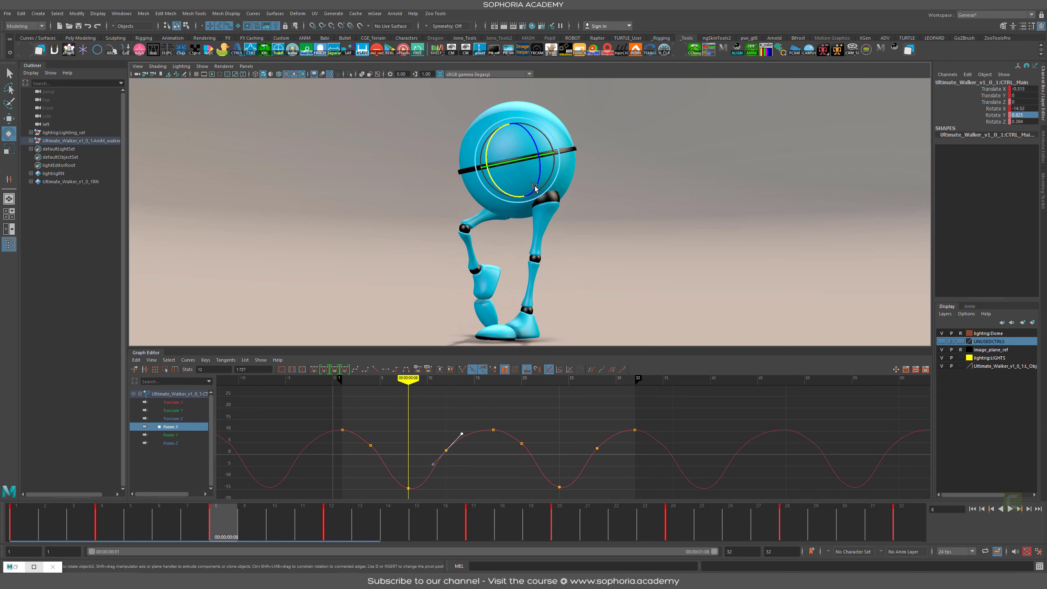
{"action": "left_click_drag", "start_coordinate": [578, 214], "coordinate": [645, 213], "text": "alt"}
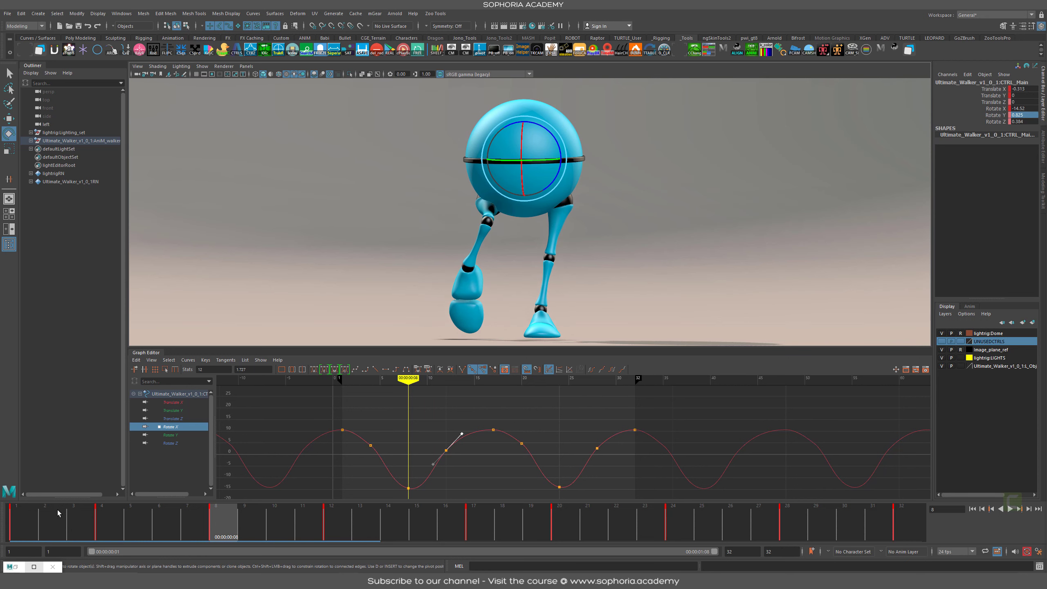
{"action": "left_click", "coordinate": [18, 519]}
{"action": "left_click_drag", "start_coordinate": [18, 519], "coordinate": [238, 538]}
Step: Try shifting all the Rotate Z keys three frames earlier, and scrub the walk to check the offset
{"action": "left_click", "coordinate": [180, 444]}
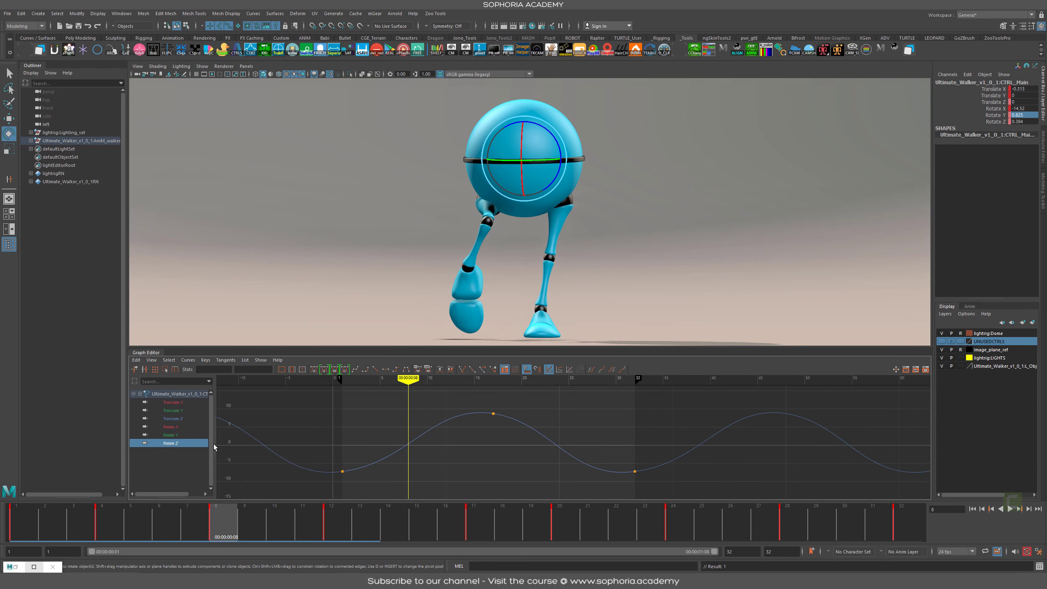
{"action": "key", "text": "f"}
{"action": "left_click_drag", "start_coordinate": [596, 436], "coordinate": [520, 455]}
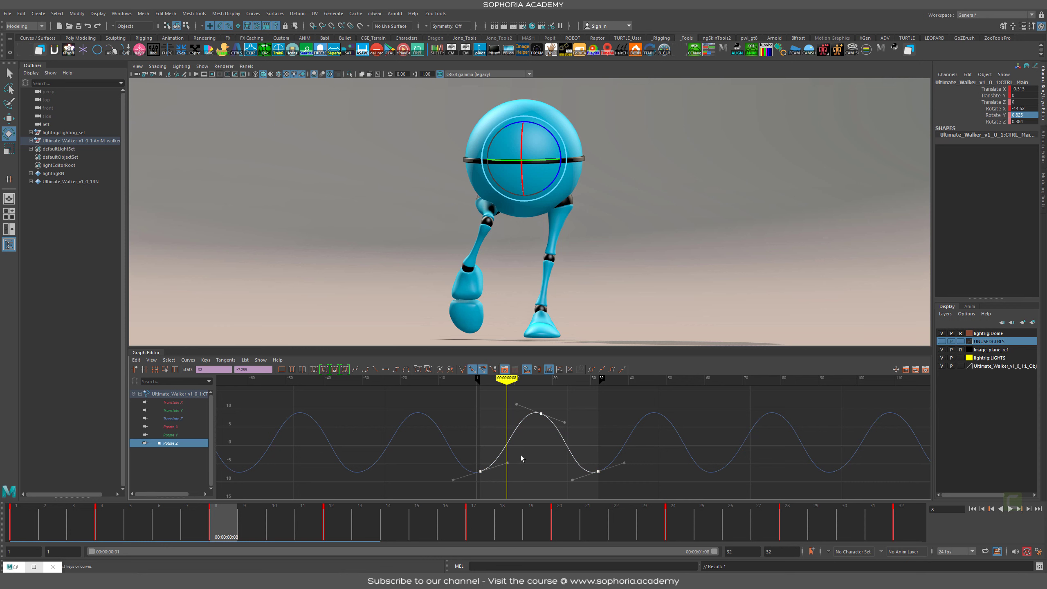
{"action": "middle_click_drag", "start_coordinate": [533, 454], "coordinate": [519, 453], "text": "shift"}
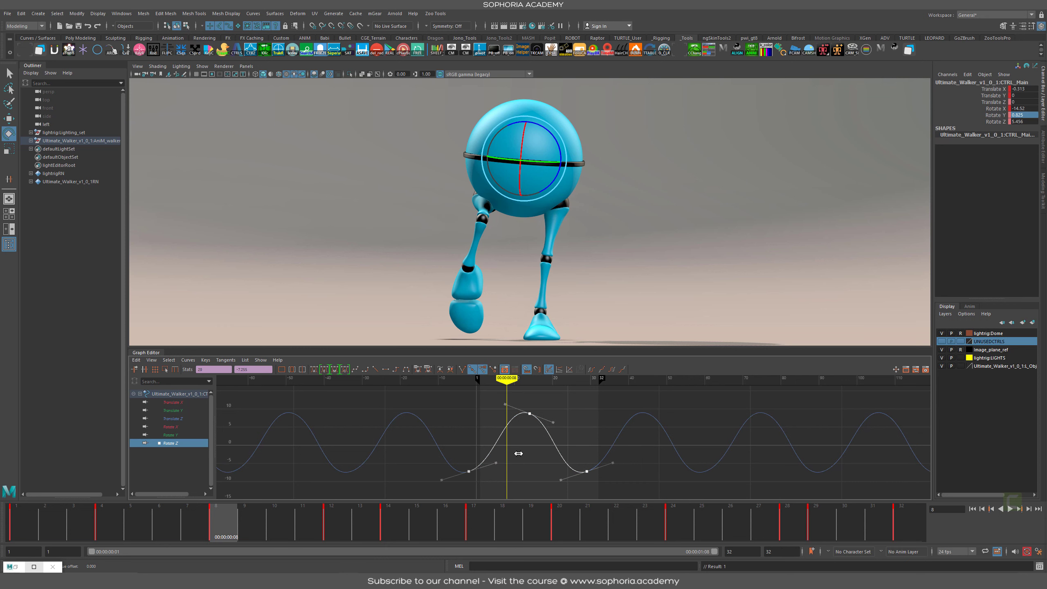
{"action": "left_click_drag", "start_coordinate": [682, 259], "coordinate": [515, 248], "text": "alt"}
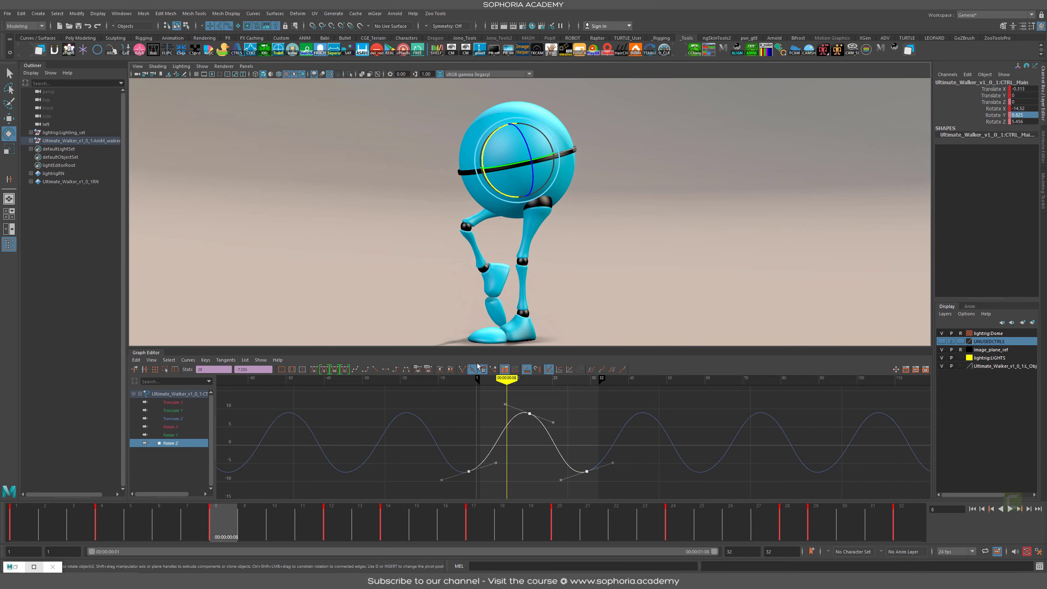
{"action": "mouse_move", "coordinate": [231, 527]}
{"action": "left_mouse_down"}
{"action": "mouse_move", "coordinate": [138, 527]}
{"action": "mouse_move", "coordinate": [533, 528]}
{"action": "mouse_move", "coordinate": [290, 525]}
{"action": "mouse_move", "coordinate": [367, 526]}
{"action": "left_mouse_up"}
Step: Undo the time offset of the Rotate Z keys
{"action": "key", "text": "ctrl+z"}
{"action": "key", "text": "ctrl+z"}
{"action": "key", "text": "ctrl+z"}
{"action": "key", "text": "ctrl+z"}
{"action": "key", "text": "ctrl+z"}
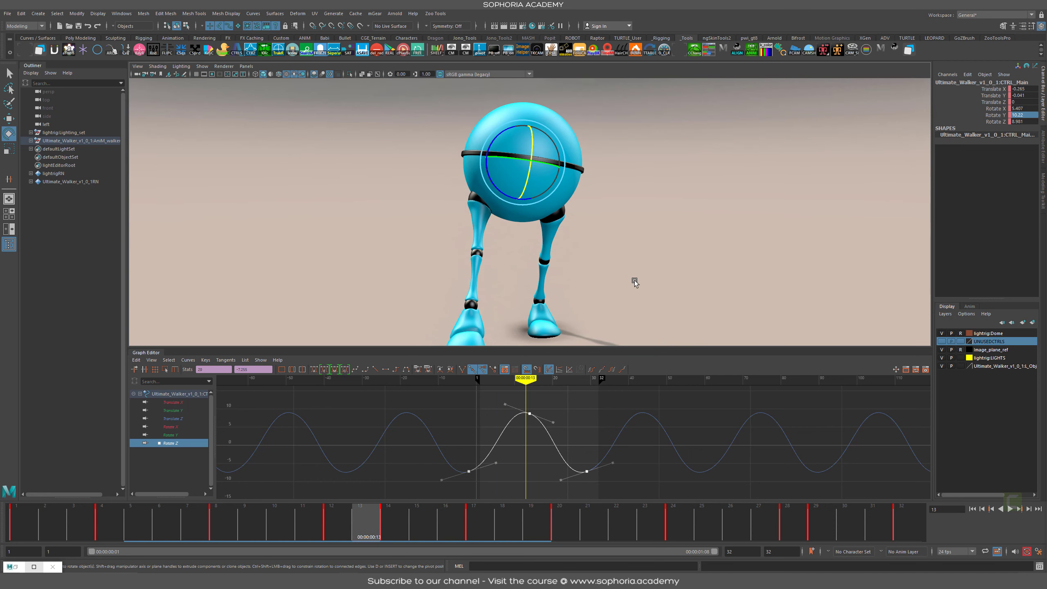
{"action": "key", "text": "ctrl+z"}
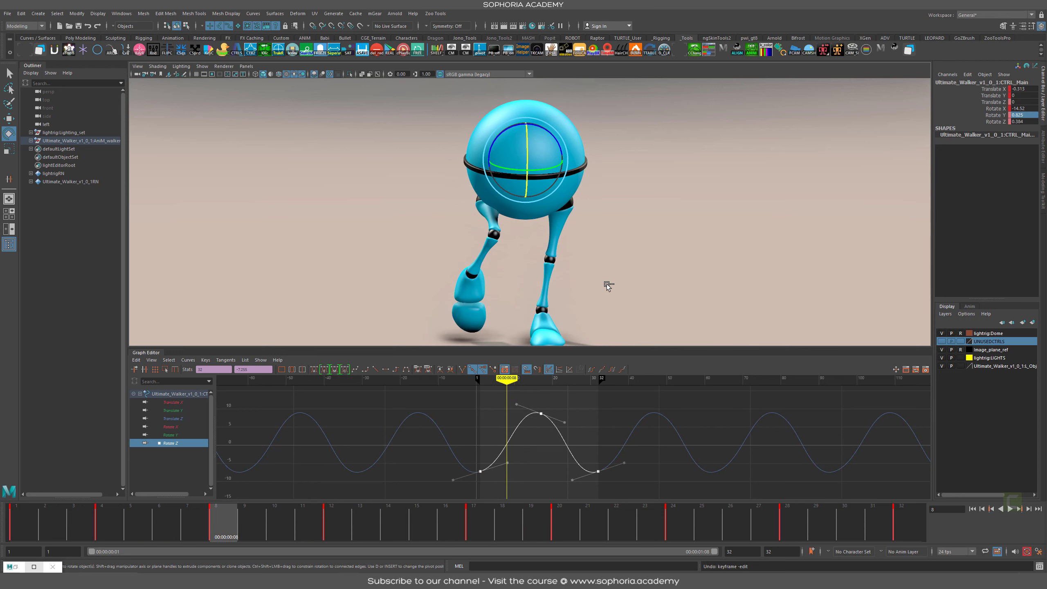
Step: Display the body's Translate Y curve and play back the walk
{"action": "left_click", "coordinate": [177, 411]}
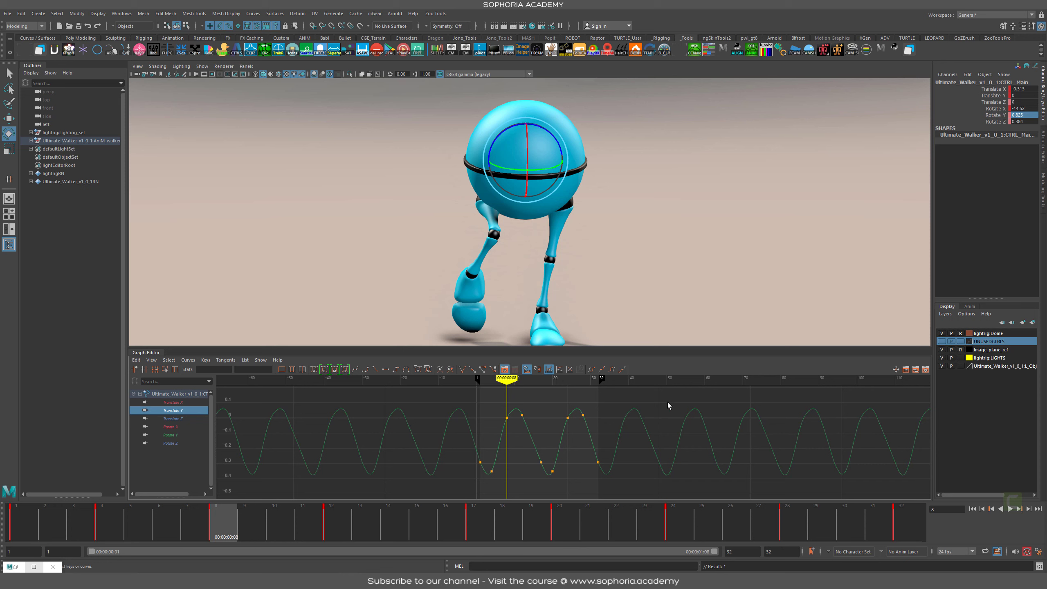
{"action": "key", "text": "alt+v"}
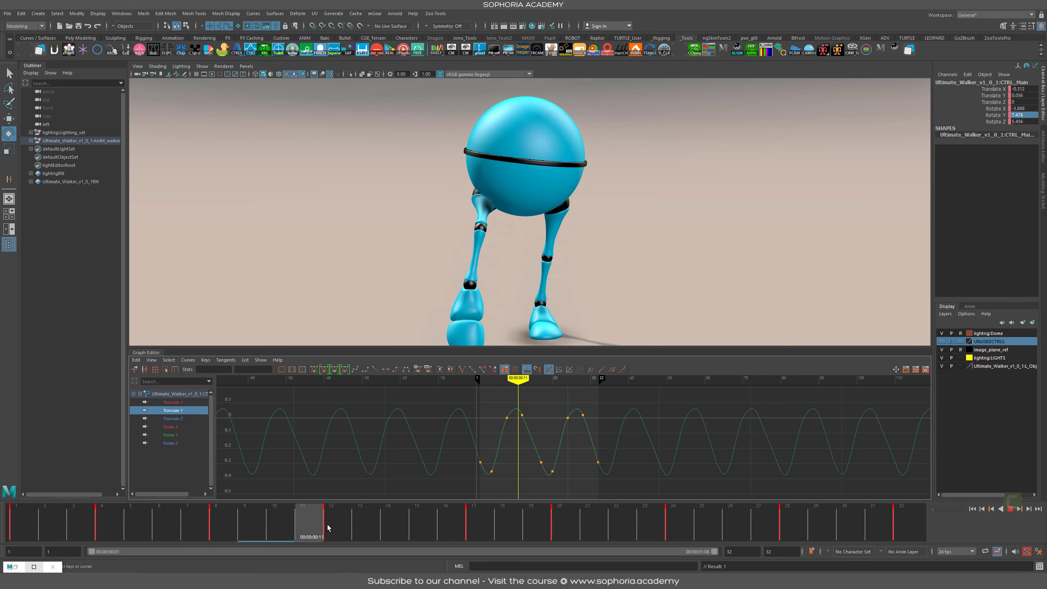
Step: Lower the peak keys of the body's Translate Y curve slightly, and scrub the early frames to check the body height
{"action": "key", "text": "alt+v"}
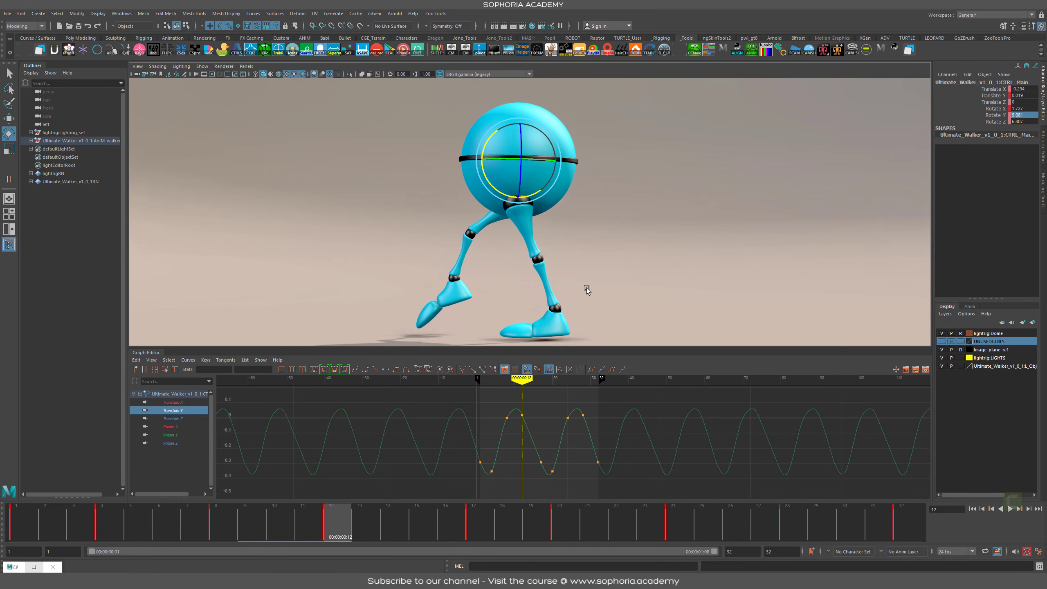
{"action": "left_click_drag", "start_coordinate": [603, 440], "coordinate": [538, 441]}
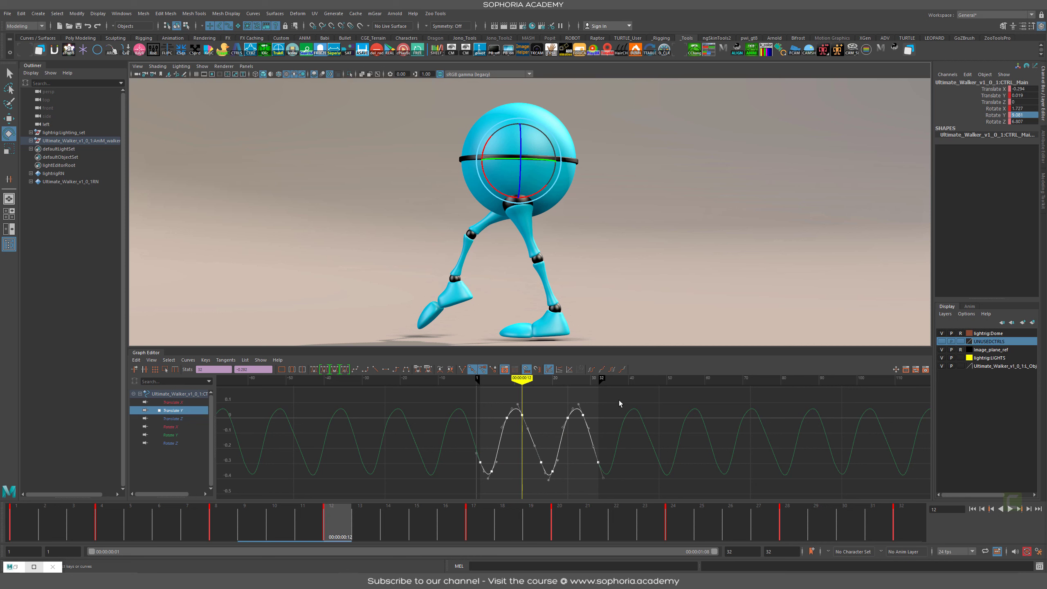
{"action": "left_click_drag", "start_coordinate": [620, 404], "coordinate": [485, 428]}
{"action": "middle_click_drag", "start_coordinate": [519, 434], "coordinate": [520, 441], "text": "shift"}
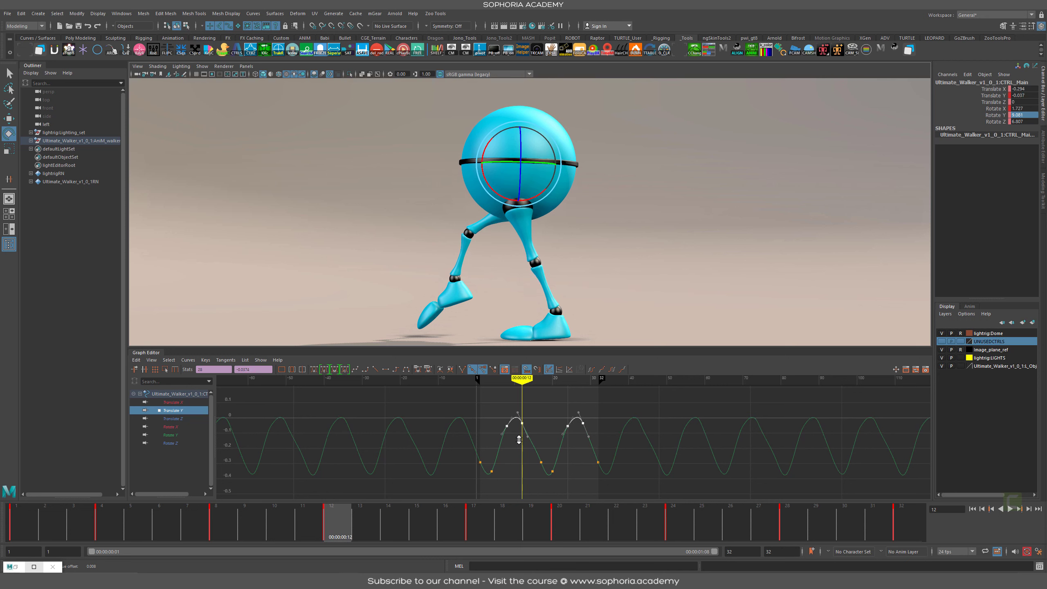
{"action": "left_click_drag", "start_coordinate": [125, 531], "coordinate": [329, 526]}
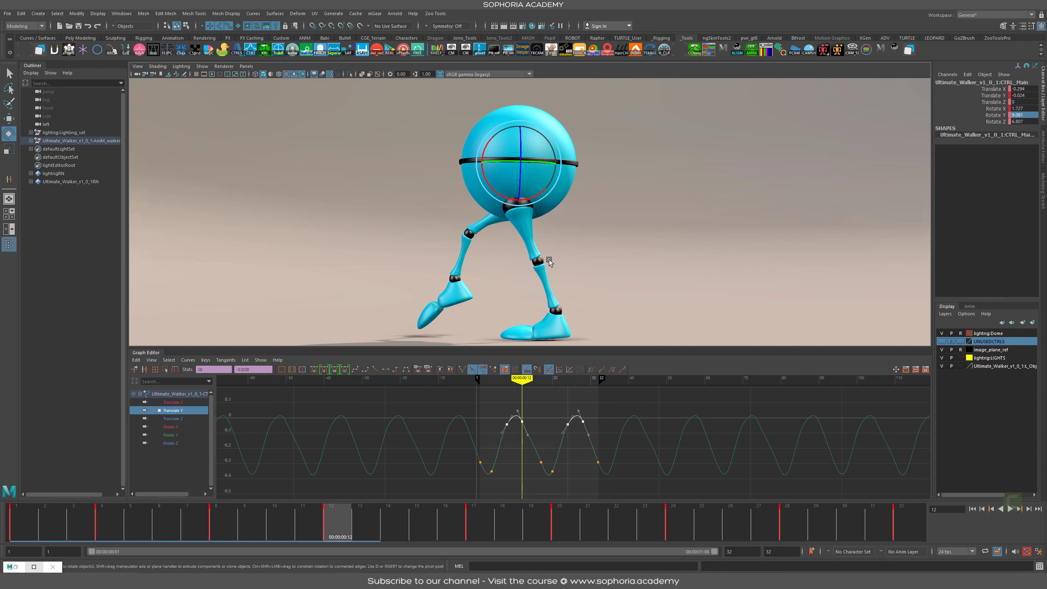
Step: Raise the lowest keys of the left foot control's Translate Z curve slightly to shorten its backward reach
{"action": "left_click", "coordinate": [179, 420]}
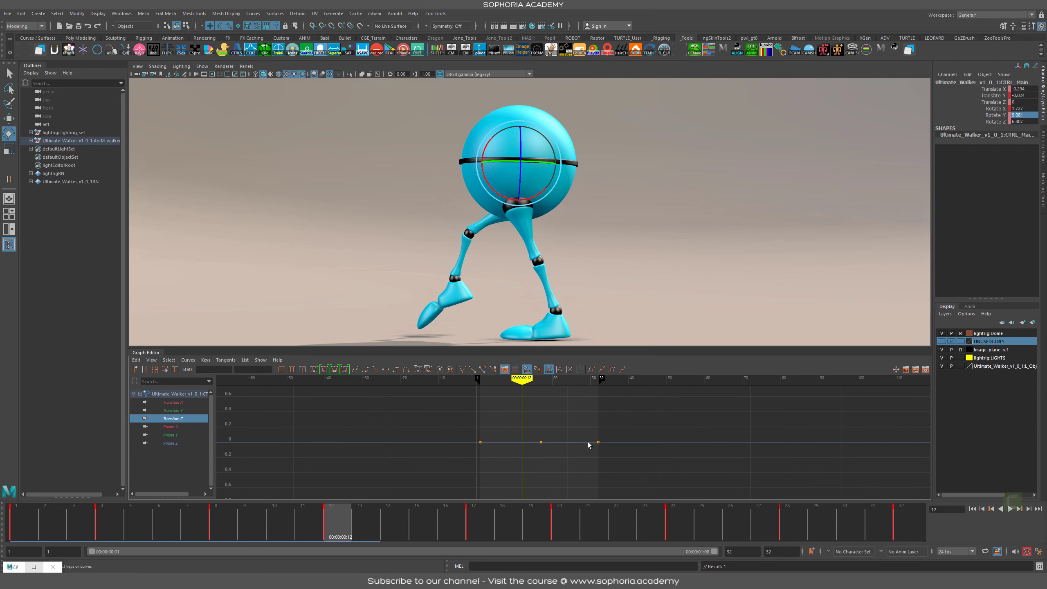
{"action": "left_click", "coordinate": [597, 322]}
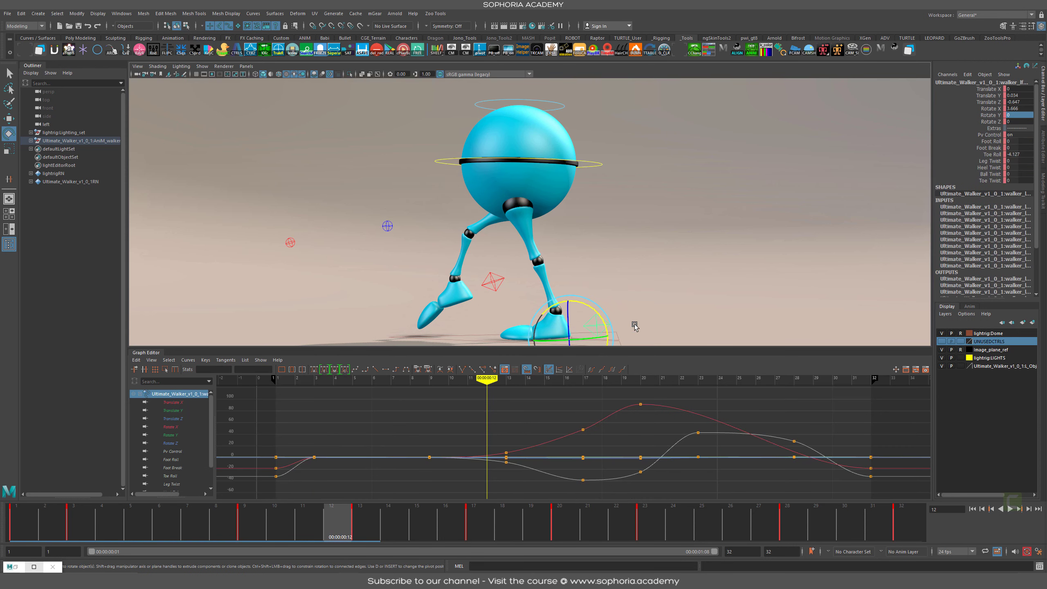
{"action": "left_click", "coordinate": [173, 419]}
{"action": "key", "text": "f"}
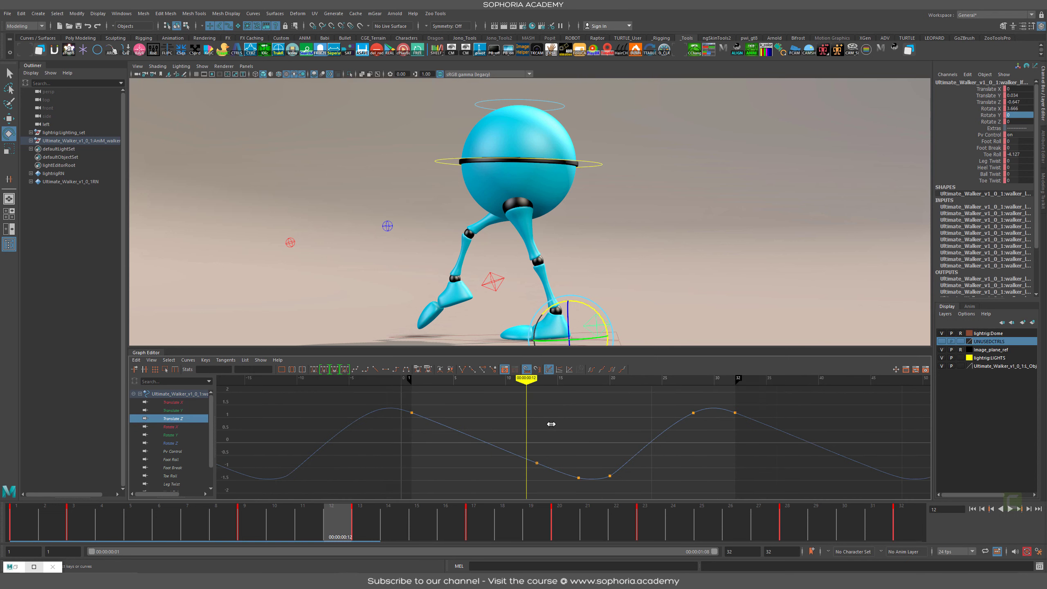
{"action": "right_click_drag", "start_coordinate": [551, 424], "coordinate": [467, 420], "text": "alt+shift"}
{"action": "left_click", "coordinate": [464, 416]}
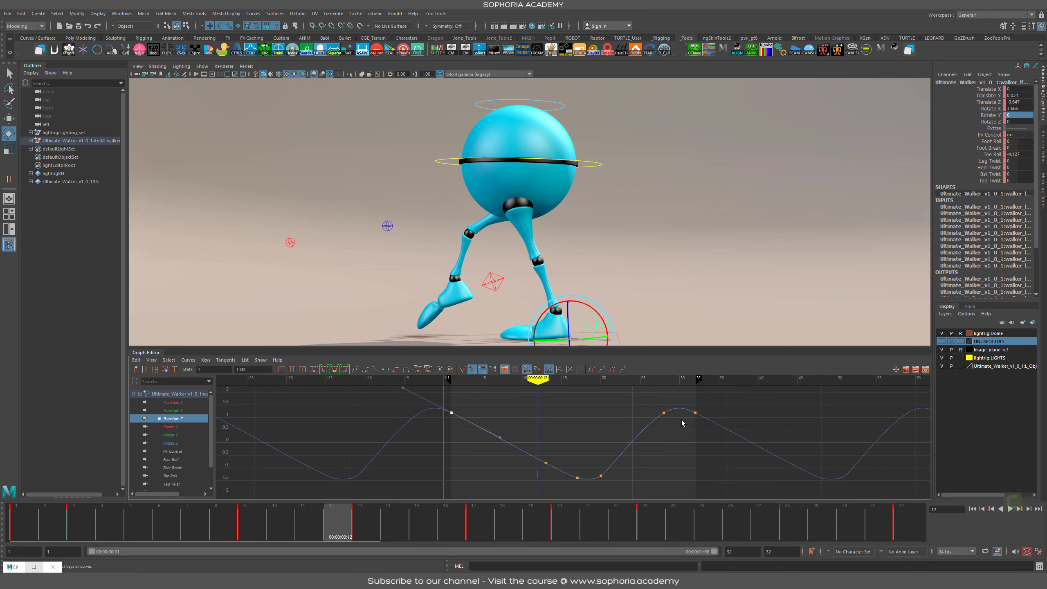
{"action": "left_click_drag", "start_coordinate": [213, 529], "coordinate": [306, 529]}
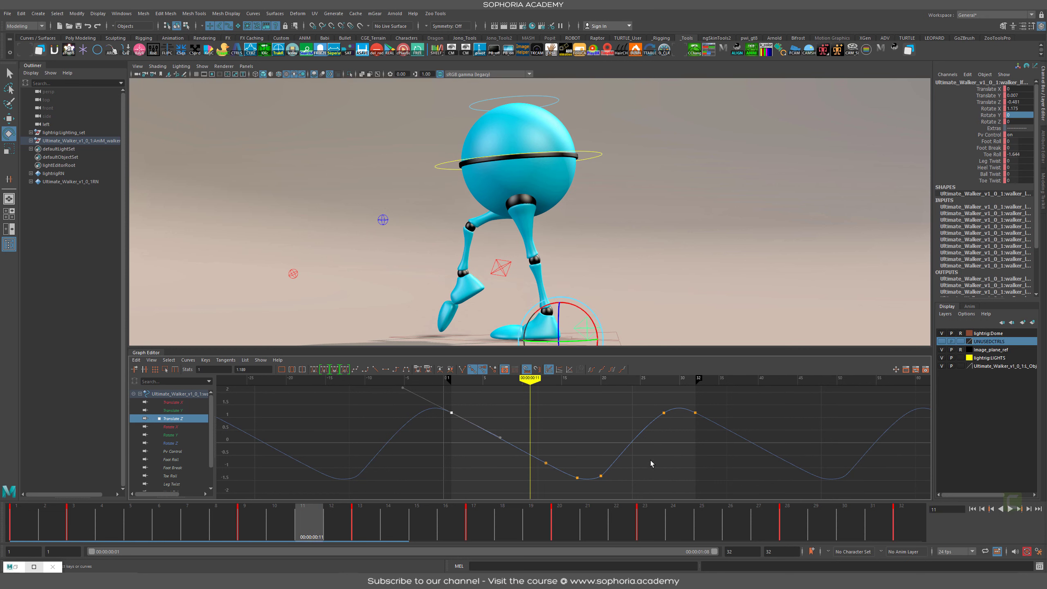
{"action": "left_click_drag", "start_coordinate": [650, 461], "coordinate": [474, 512]}
{"action": "middle_click_drag", "start_coordinate": [519, 486], "coordinate": [519, 482], "text": "shift"}
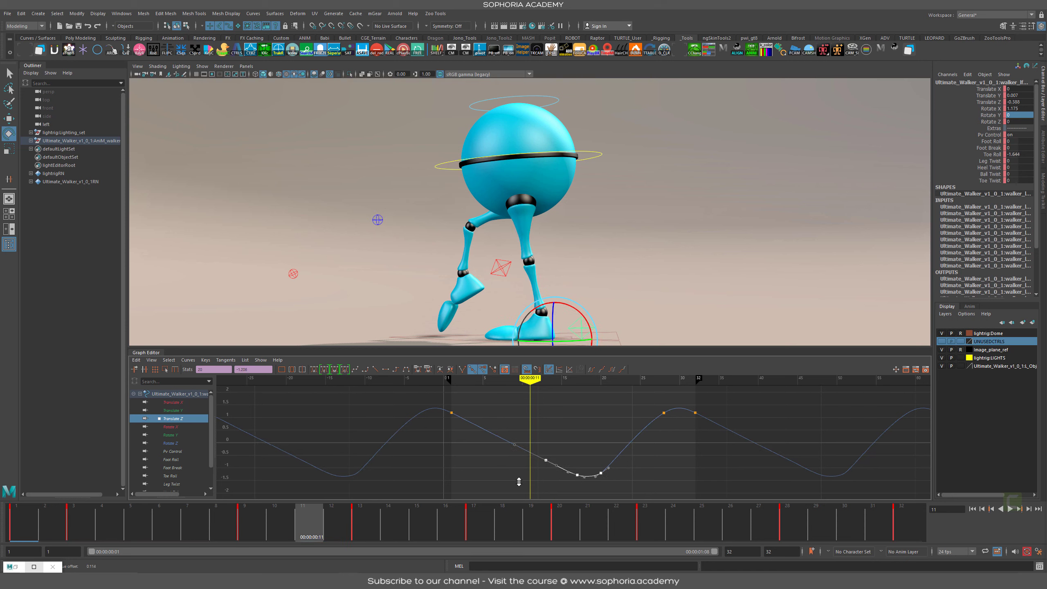
Step: Play back and scrub the walk from different angles to check the leg motion
{"action": "left_click_drag", "start_coordinate": [253, 521], "coordinate": [16, 506]}
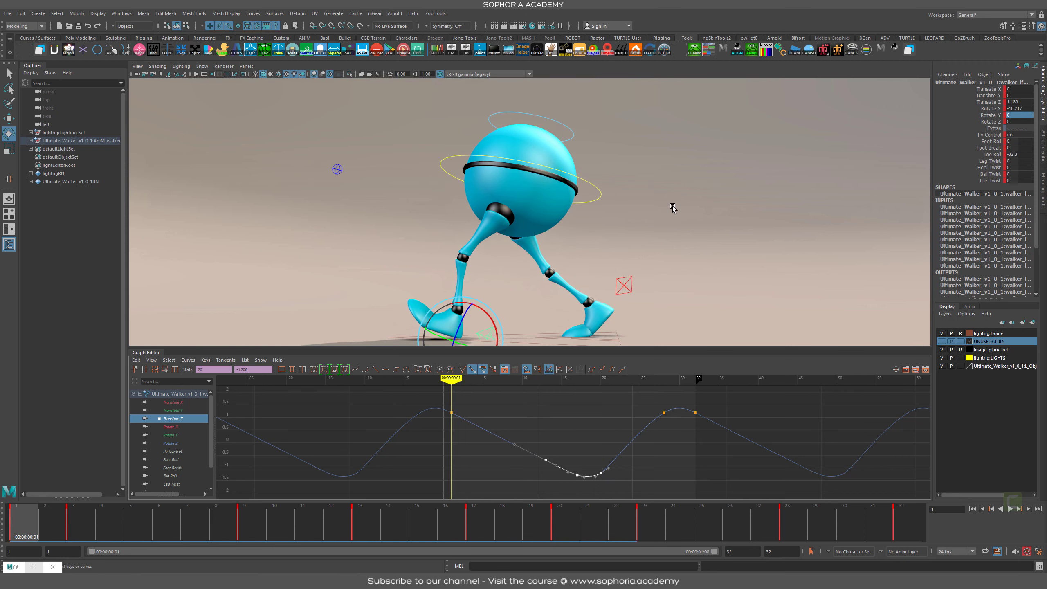
{"action": "key", "text": "alt+1"}
{"action": "key", "text": "alt+v"}
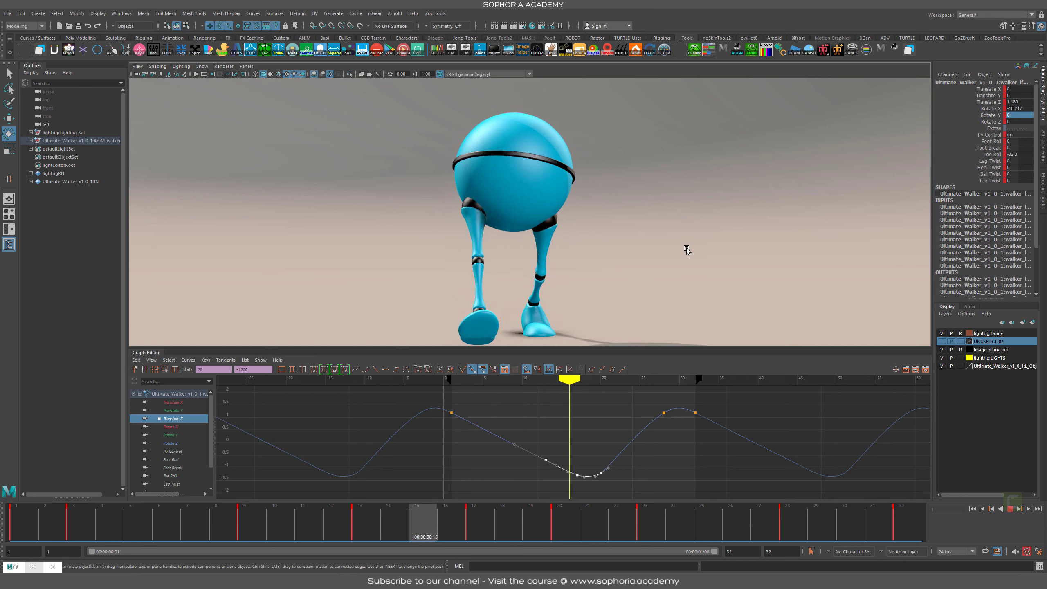
{"action": "key", "text": "alt+v"}
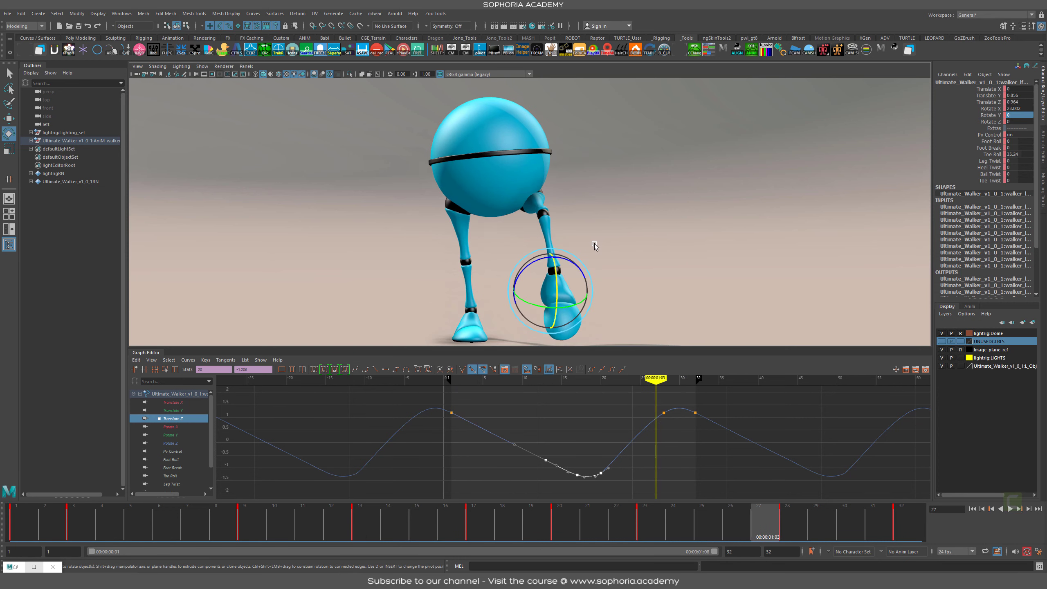
{"action": "left_click_drag", "start_coordinate": [384, 524], "coordinate": [738, 534]}
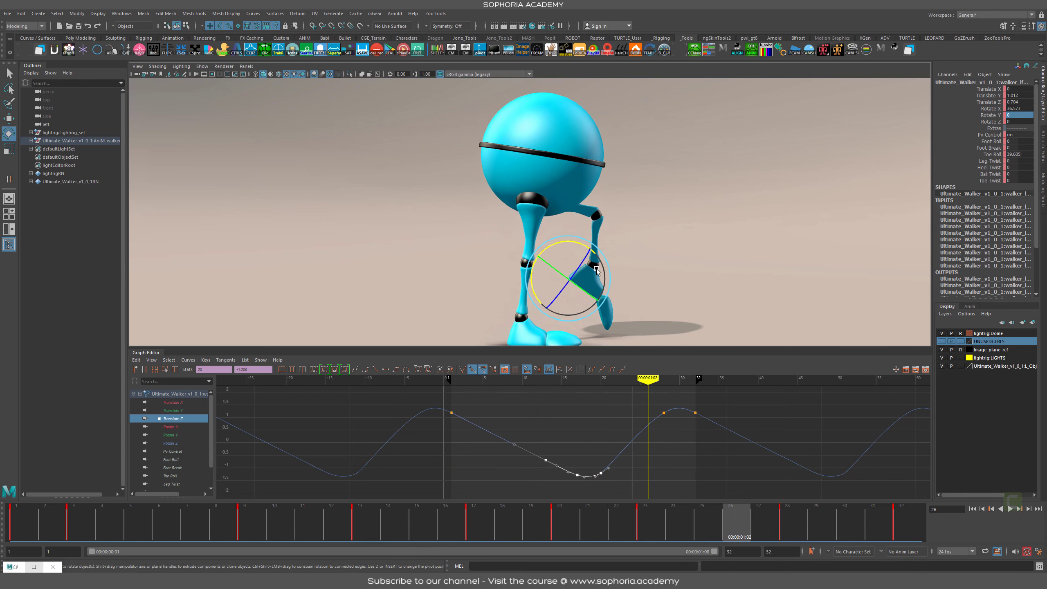
Step: Raise the lowest keys of the right foot control's Translate Z curve slightly to shorten its backward reach
{"action": "left_click", "coordinate": [479, 276]}
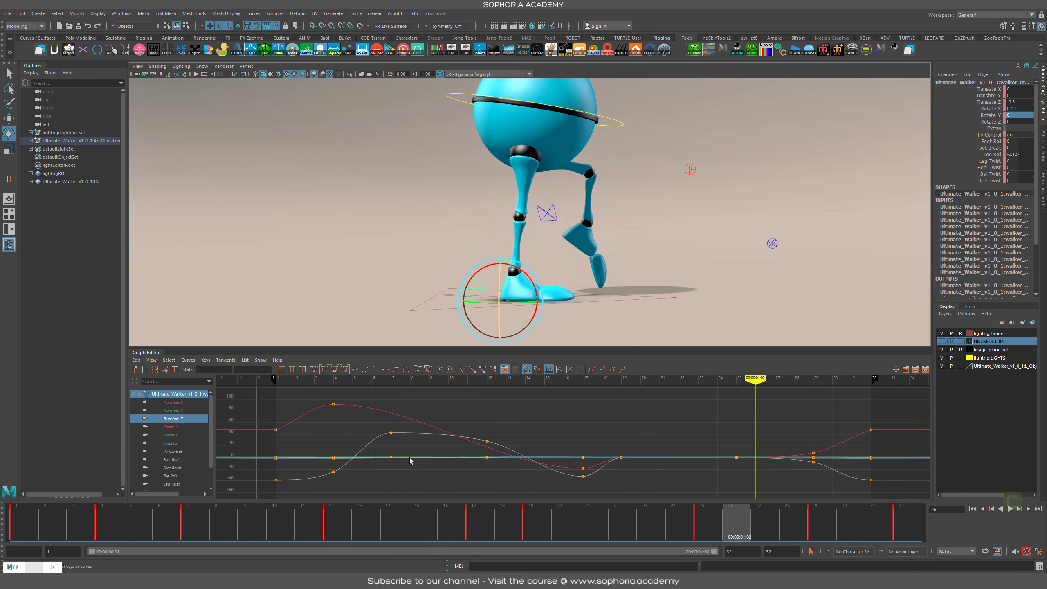
{"action": "key", "text": "f"}
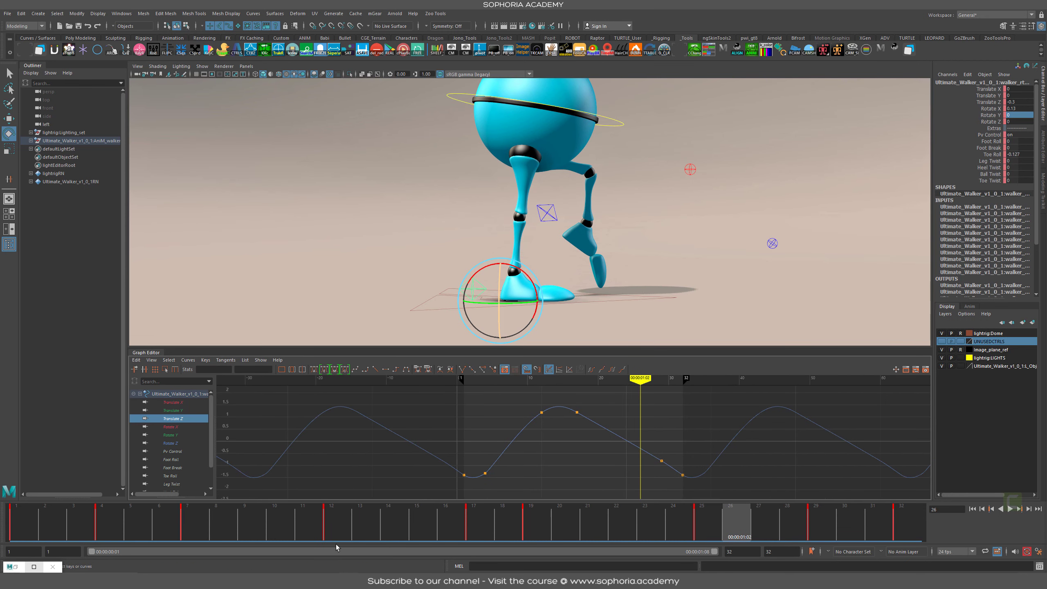
{"action": "key", "text": "alt+v"}
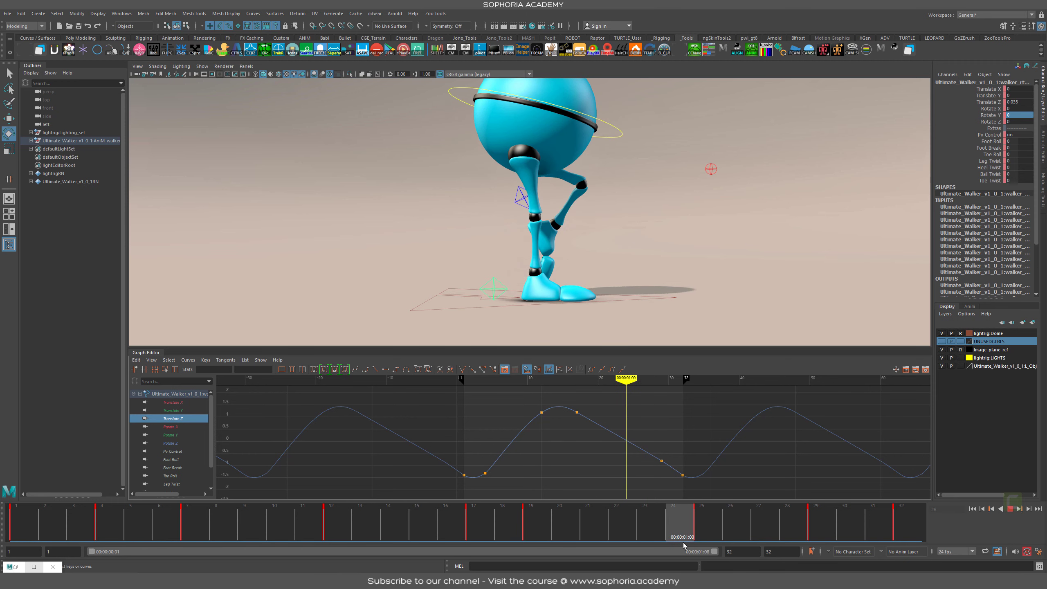
{"action": "key", "text": "alt+v"}
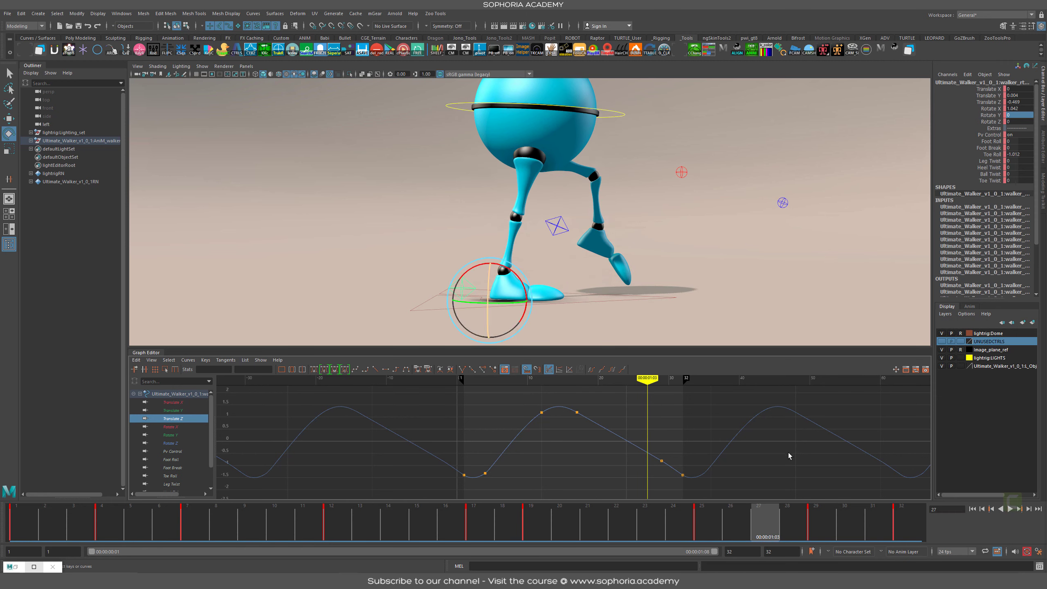
{"action": "left_click_drag", "start_coordinate": [789, 456], "coordinate": [406, 499]}
{"action": "middle_click_drag", "start_coordinate": [452, 459], "coordinate": [456, 456], "text": "shift"}
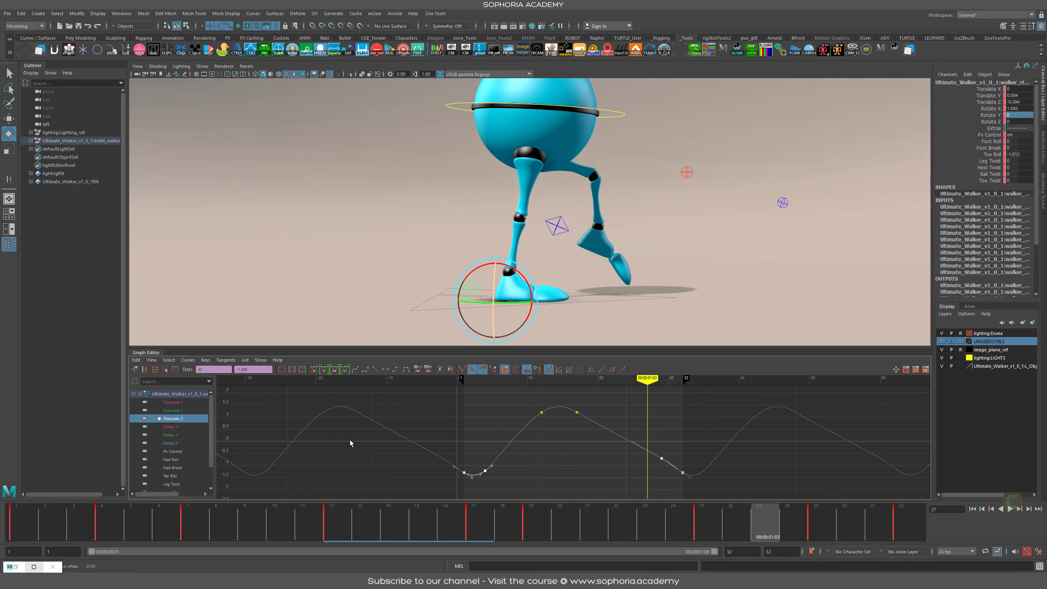
Step: Lower the frame 17 key of the body's Rotate Z curve to about 7
{"action": "left_click", "coordinate": [177, 443]}
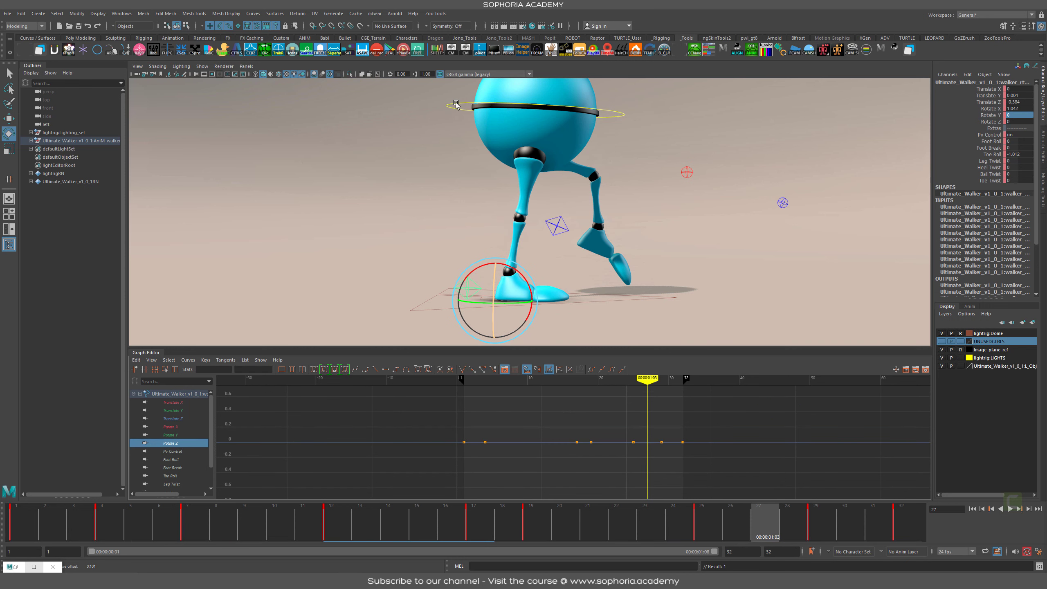
{"action": "left_click", "coordinate": [456, 104]}
{"action": "left_click", "coordinate": [176, 443]}
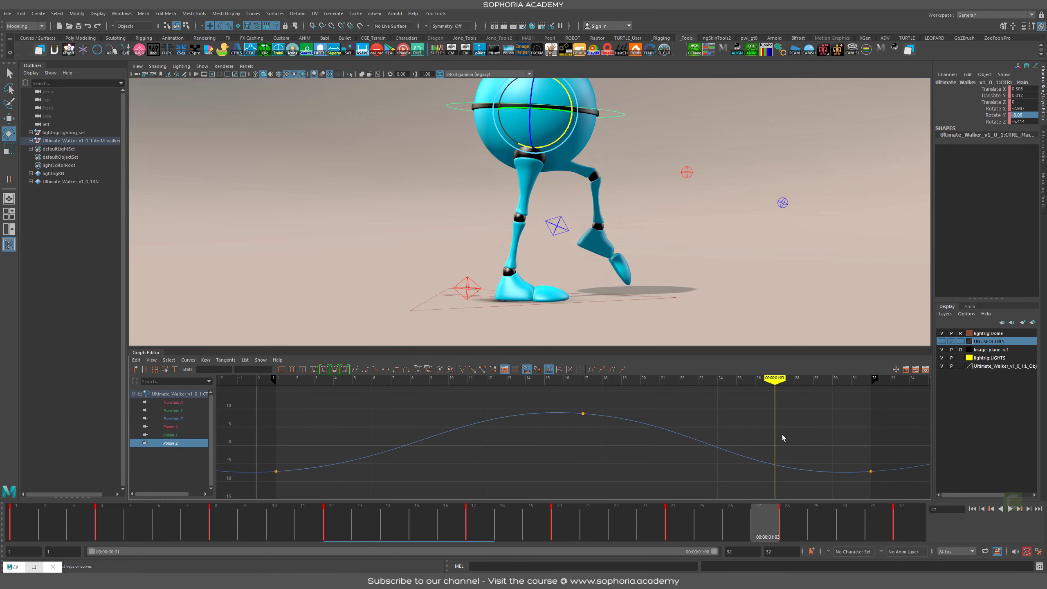
{"action": "right_click_drag", "start_coordinate": [776, 437], "coordinate": [747, 435], "text": "alt+shift"}
{"action": "left_click_drag", "start_coordinate": [547, 437], "coordinate": [548, 437]}
{"action": "left_click_drag", "start_coordinate": [717, 457], "coordinate": [640, 484]}
{"action": "left_click_drag", "start_coordinate": [595, 398], "coordinate": [554, 432]}
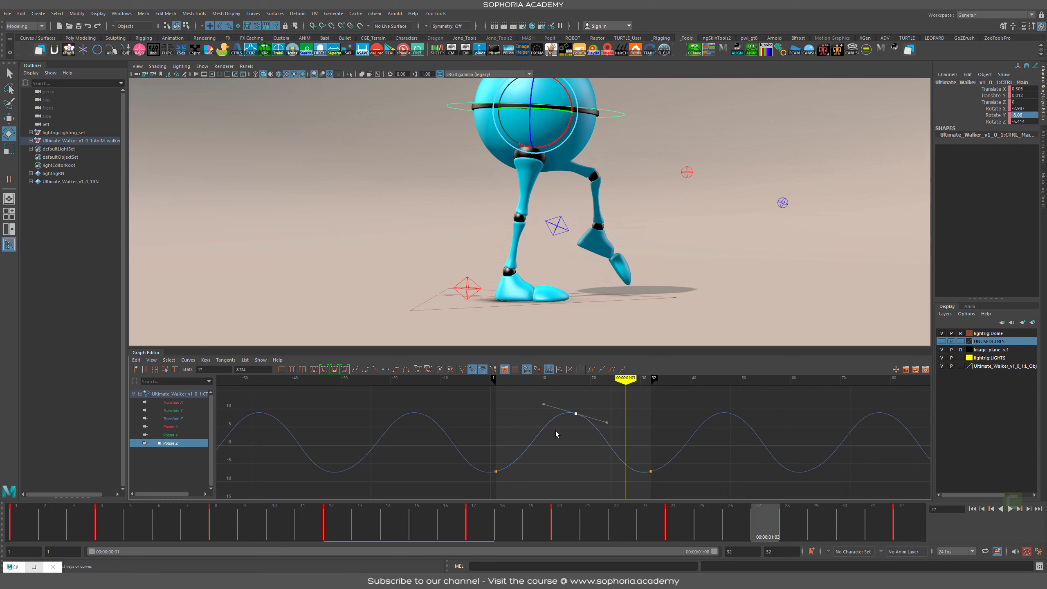
{"action": "middle_click_drag", "start_coordinate": [569, 432], "coordinate": [568, 437], "text": "shift"}
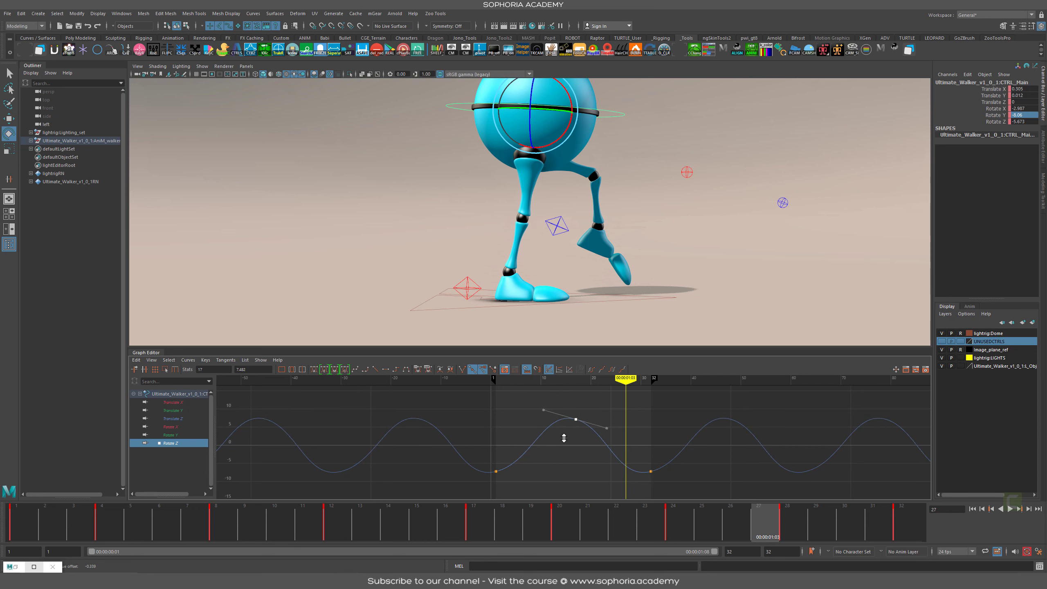
Step: Play back and scrub the walk cycle to examine the body tilt and foot contacts
{"action": "key", "text": "alt+v"}
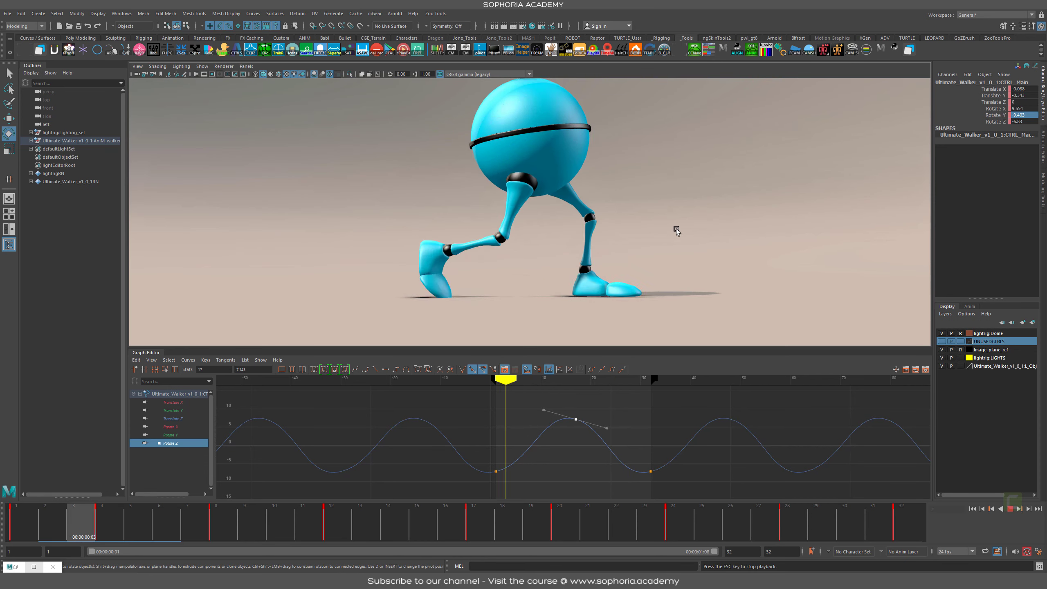
{"action": "key", "text": "Escape"}
{"action": "key", "text": "alt+v"}
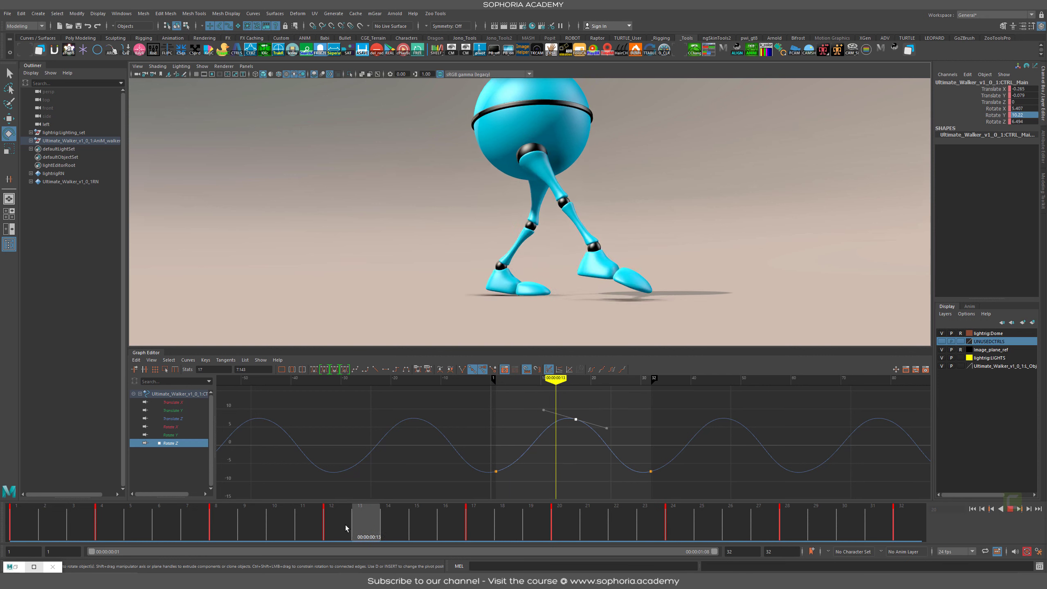
{"action": "left_click_drag", "start_coordinate": [360, 528], "coordinate": [407, 529]}
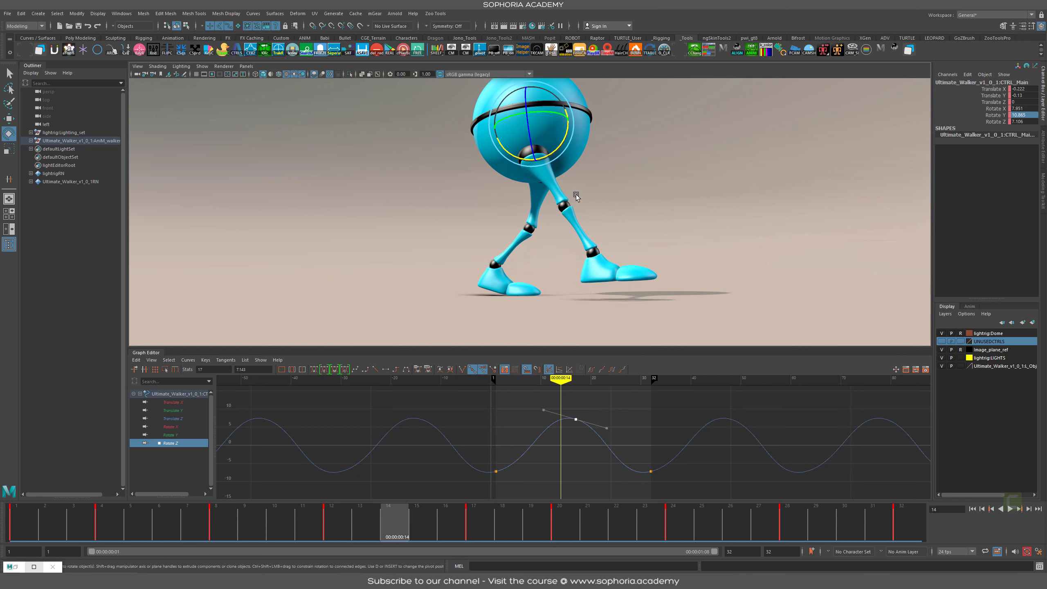
{"action": "key", "text": "alt+v"}
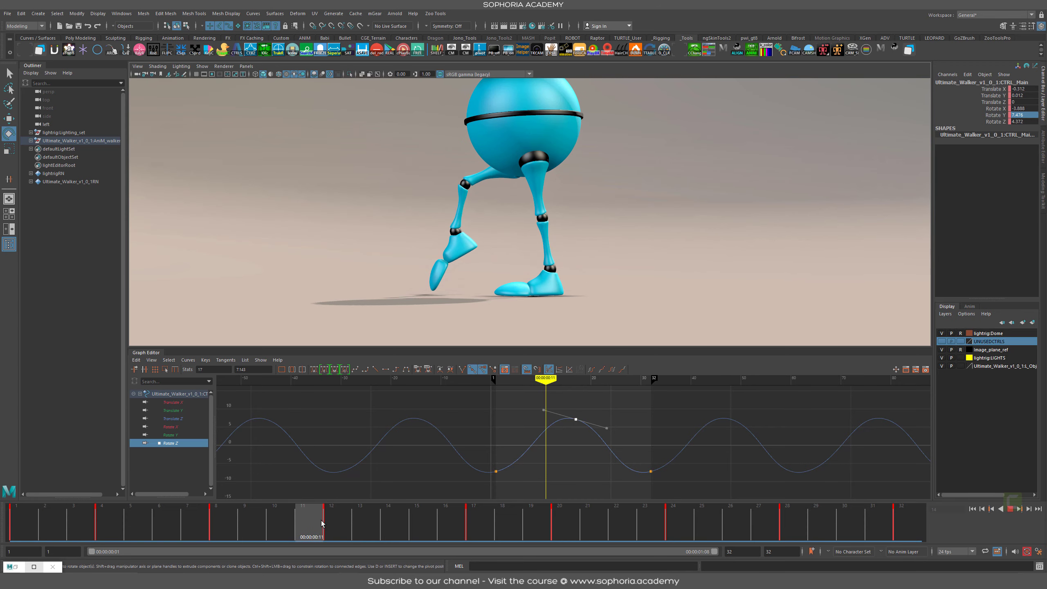
{"action": "left_click_drag", "start_coordinate": [536, 538], "coordinate": [877, 540]}
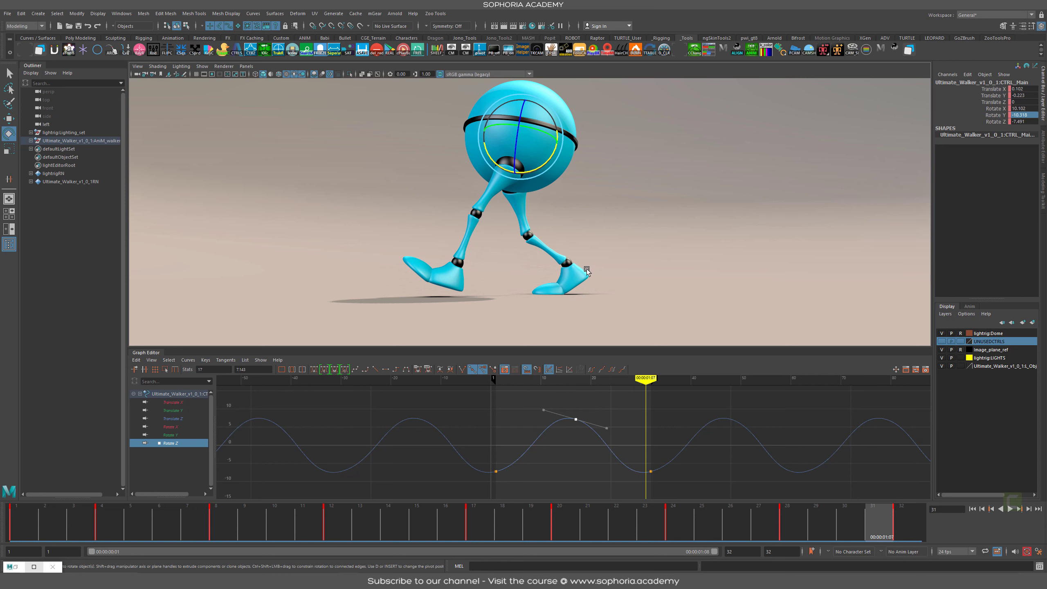
Step: Raise the frame 12 key of the right foot control's Translate Y curve to about 0.74, scrubbing to check the foot
{"action": "left_click_drag", "start_coordinate": [422, 251], "coordinate": [597, 260], "text": "alt"}
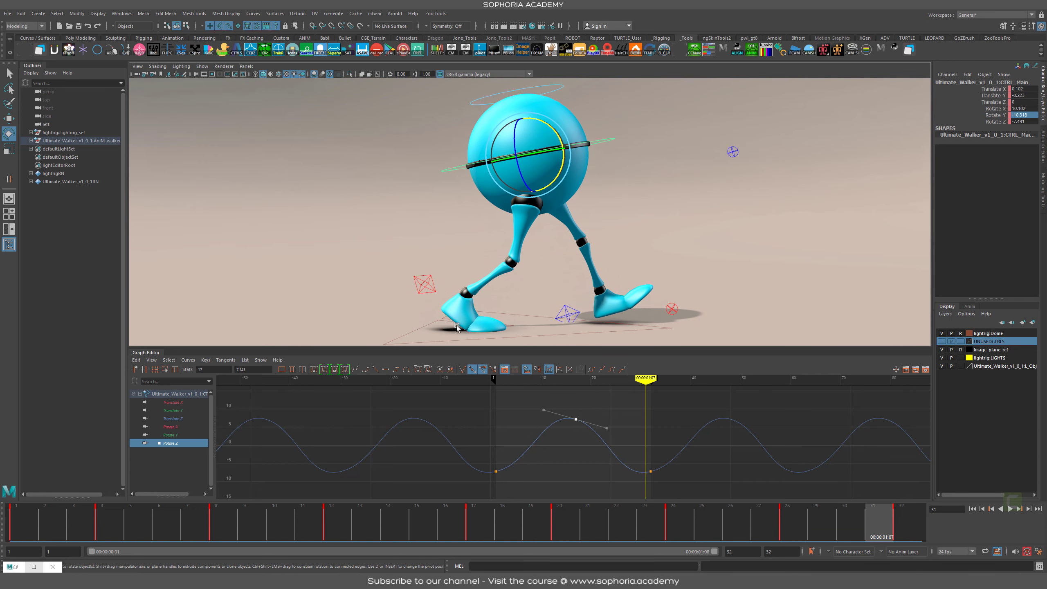
{"action": "left_click", "coordinate": [428, 288]}
{"action": "left_click", "coordinate": [174, 531]}
{"action": "left_click_drag", "start_coordinate": [174, 532], "coordinate": [339, 534]}
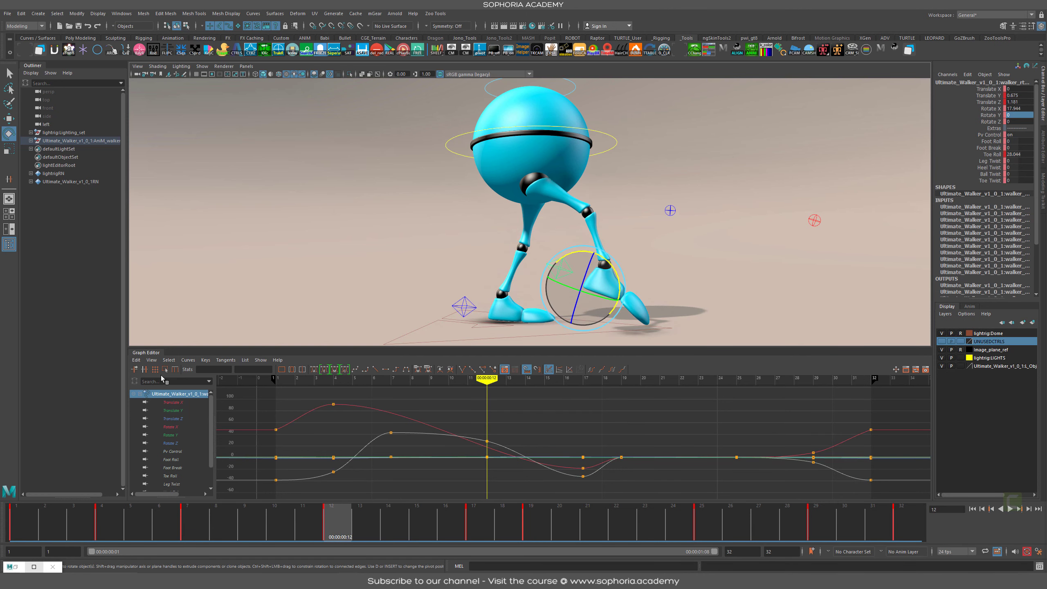
{"action": "left_click", "coordinate": [184, 411]}
{"action": "key", "text": "f"}
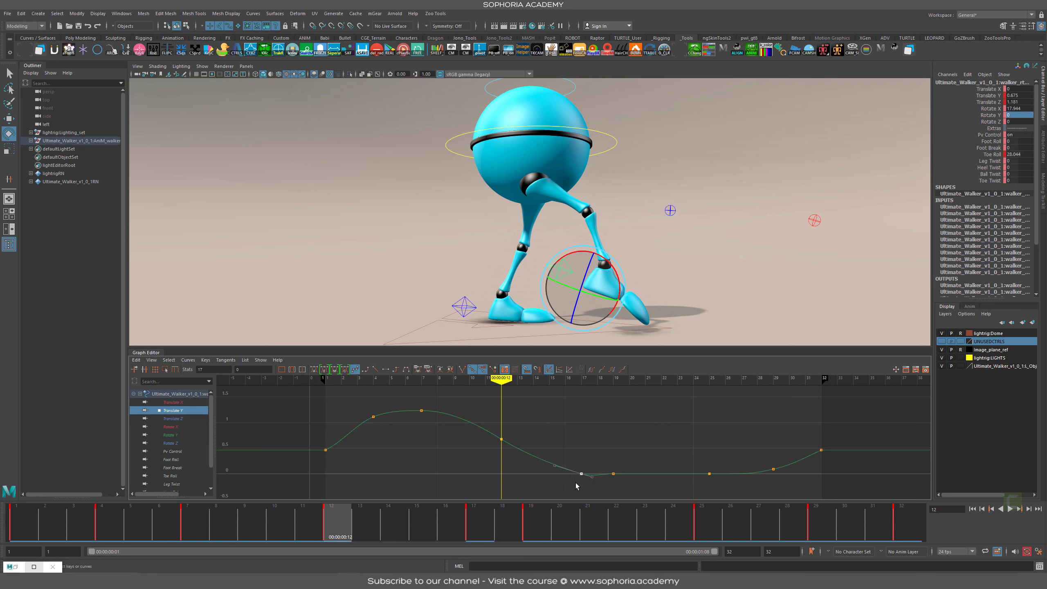
{"action": "left_click_drag", "start_coordinate": [273, 522], "coordinate": [482, 523]}
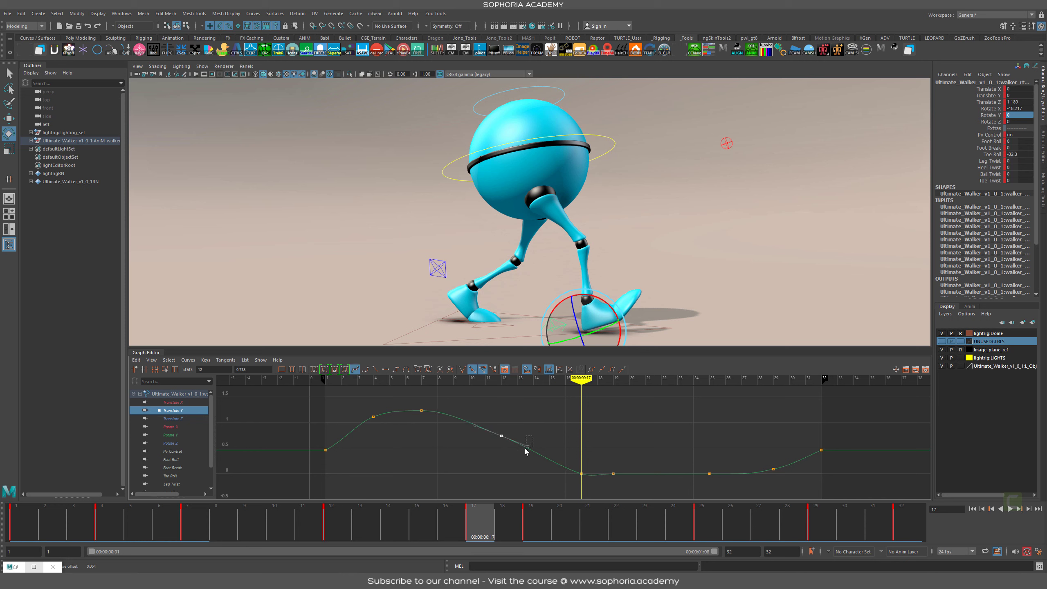
Step: Play back and scrub the walk from side and front views to review the right foot's landing
{"action": "key", "text": "alt+v"}
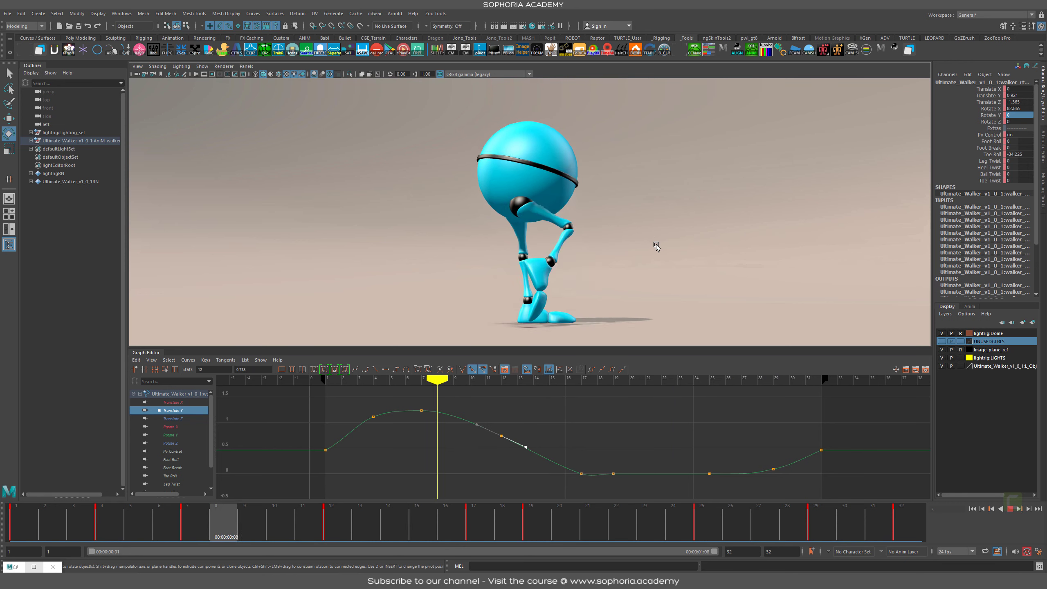
{"action": "key", "text": "Escape"}
{"action": "left_click_drag", "start_coordinate": [478, 526], "coordinate": [765, 530]}
{"action": "left_click_drag", "start_coordinate": [676, 331], "coordinate": [587, 326], "text": "alt"}
{"action": "key", "text": "alt+v"}
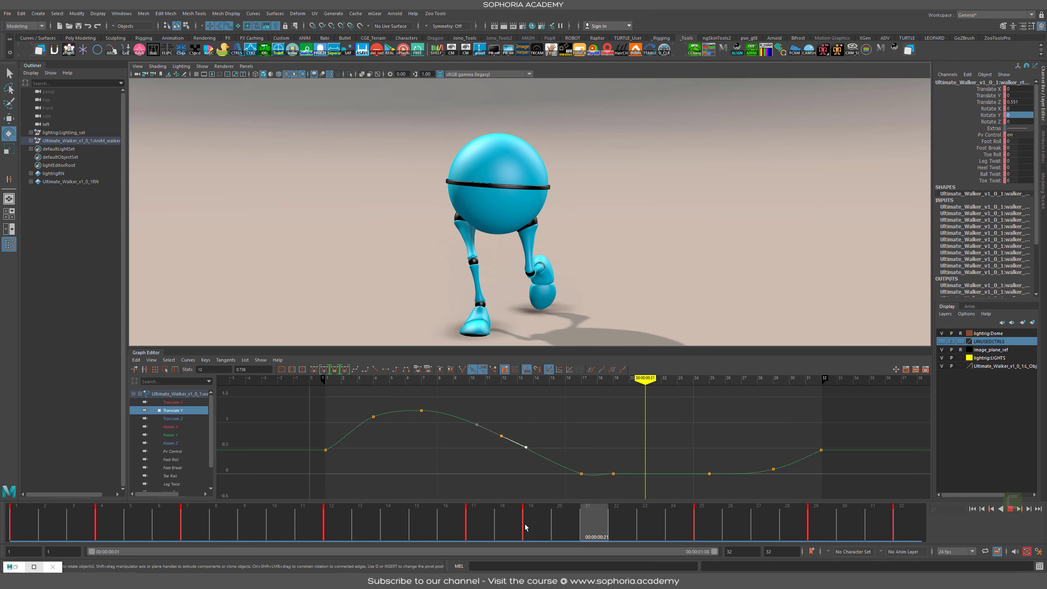
{"action": "key", "text": "alt+v"}
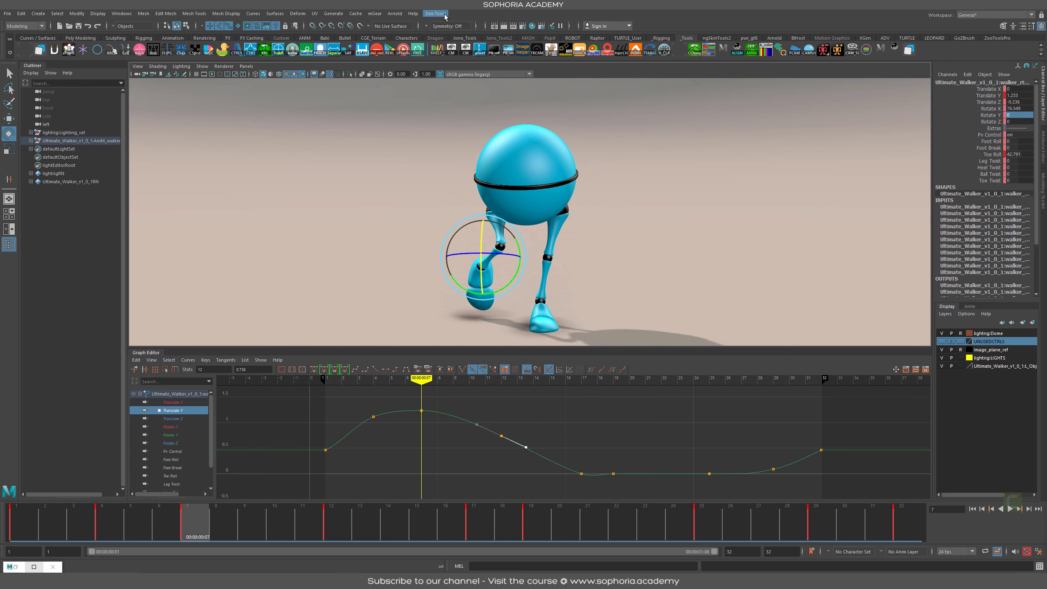
Step: Play back and scrub the walk cycle from several angles to examine the legs and knee direction
{"action": "left_click_drag", "start_coordinate": [593, 211], "coordinate": [576, 202], "text": "alt"}
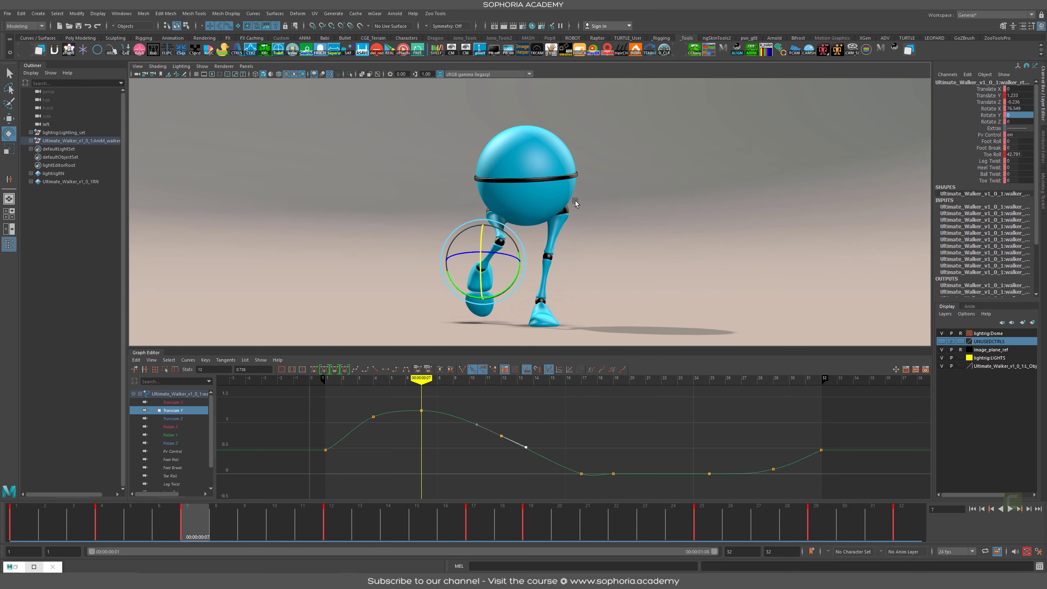
{"action": "key", "text": "alt+v"}
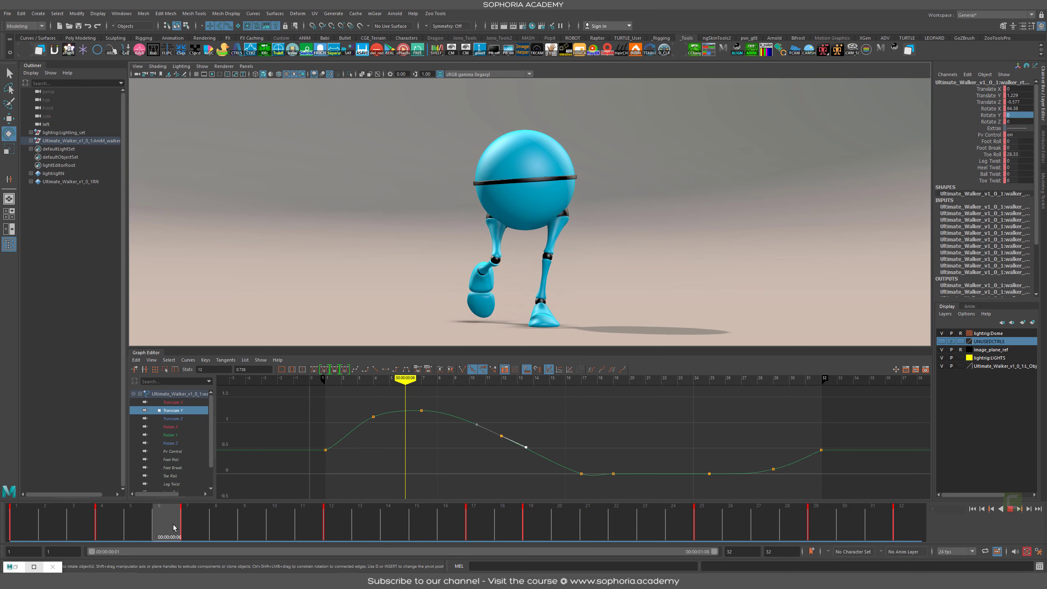
{"action": "key", "text": "alt+v"}
{"action": "left_click_drag", "start_coordinate": [678, 273], "coordinate": [587, 282], "text": "alt"}
{"action": "key", "text": "w"}
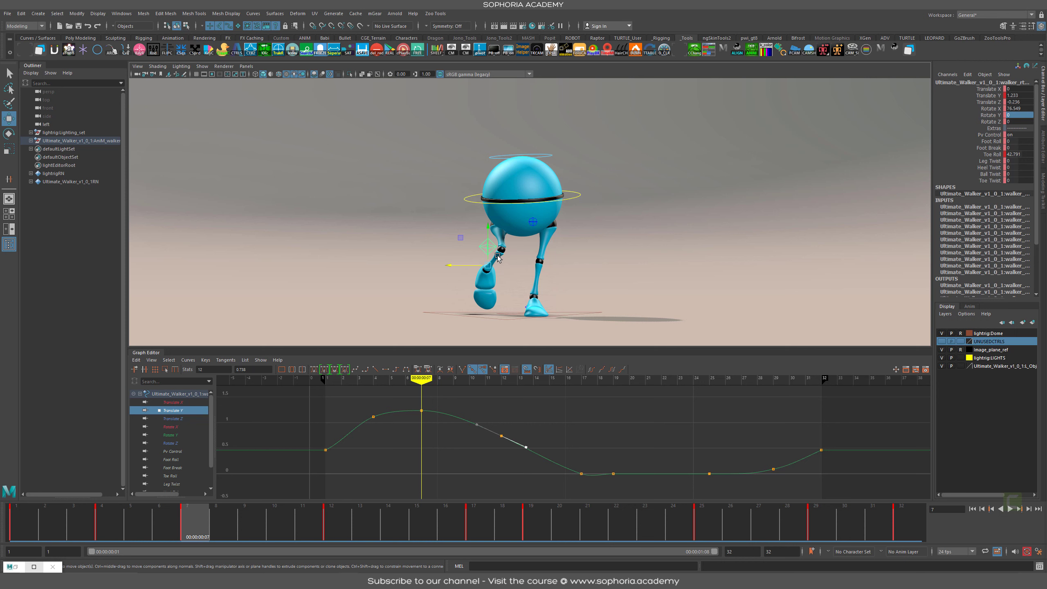
{"action": "key", "text": "e"}
{"action": "mouse_move", "coordinate": [79, 527]}
{"action": "left_mouse_down"}
{"action": "mouse_move", "coordinate": [25, 526]}
{"action": "mouse_move", "coordinate": [146, 528]}
{"action": "mouse_move", "coordinate": [16, 528]}
{"action": "left_mouse_up"}
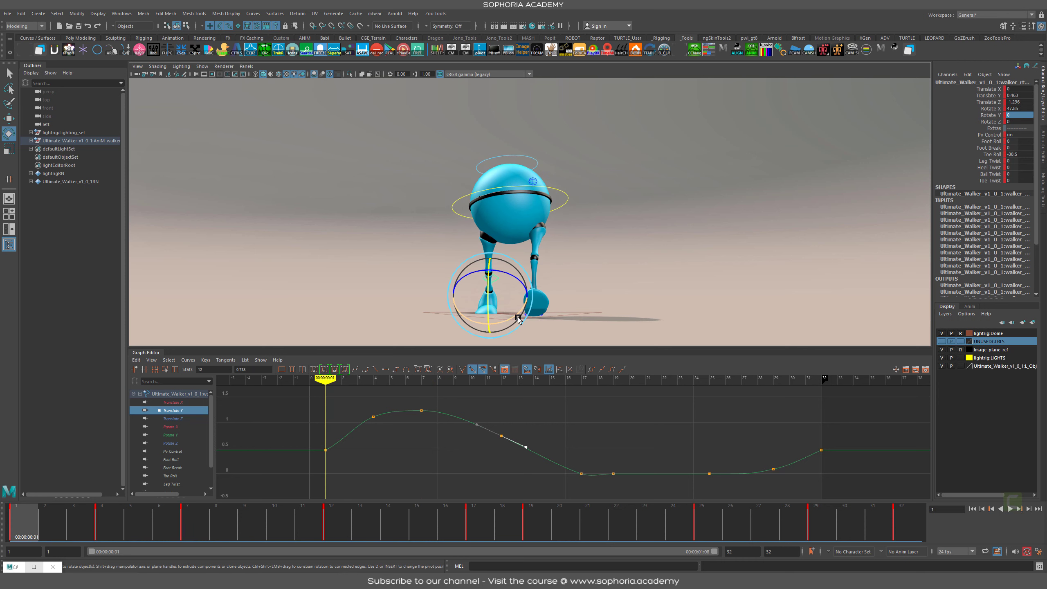
{"action": "key", "text": "alt+v"}
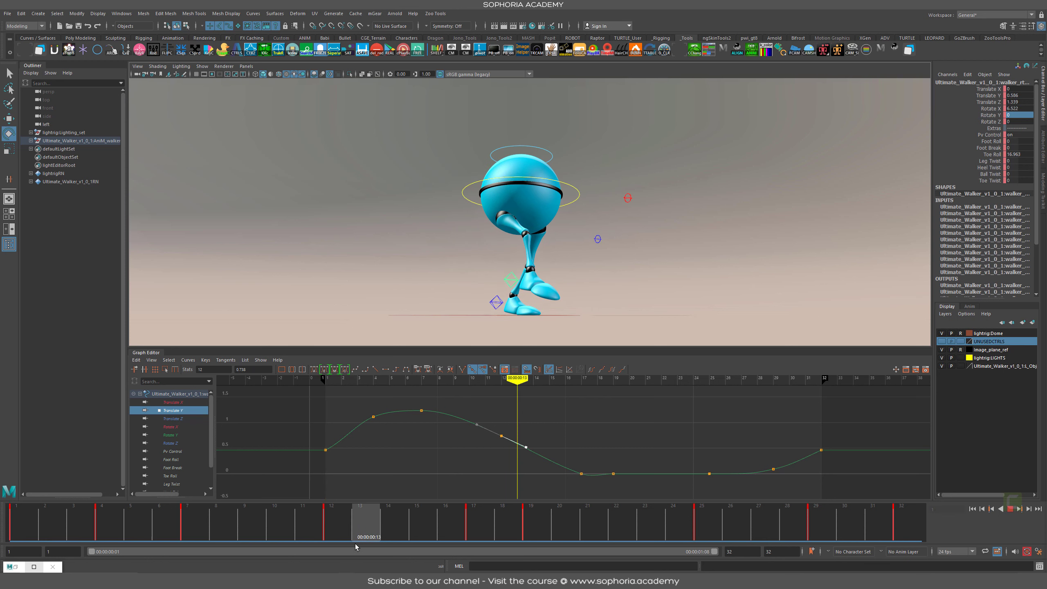
{"action": "key", "text": "alt+v"}
Step: Set Rt Leg Ik Ctrl to 0 and move the knee controls forward to about 2.75 in Translate Z, playing back to check
{"action": "left_click_drag", "start_coordinate": [596, 241], "coordinate": [596, 241]}
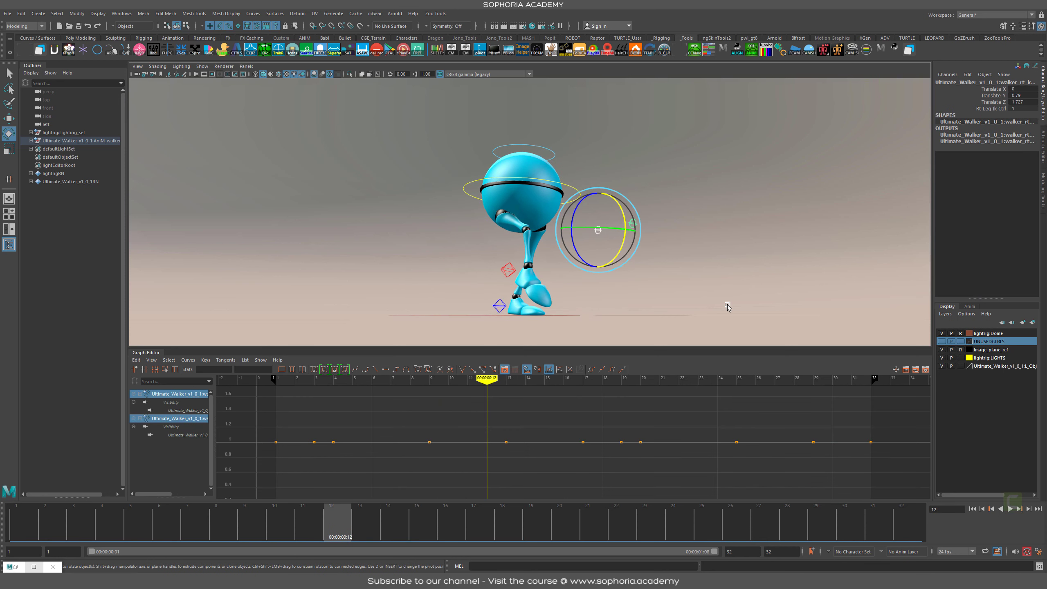
{"action": "left_click", "coordinate": [1001, 108]}
{"action": "middle_click_drag", "start_coordinate": [732, 193], "coordinate": [616, 191]}
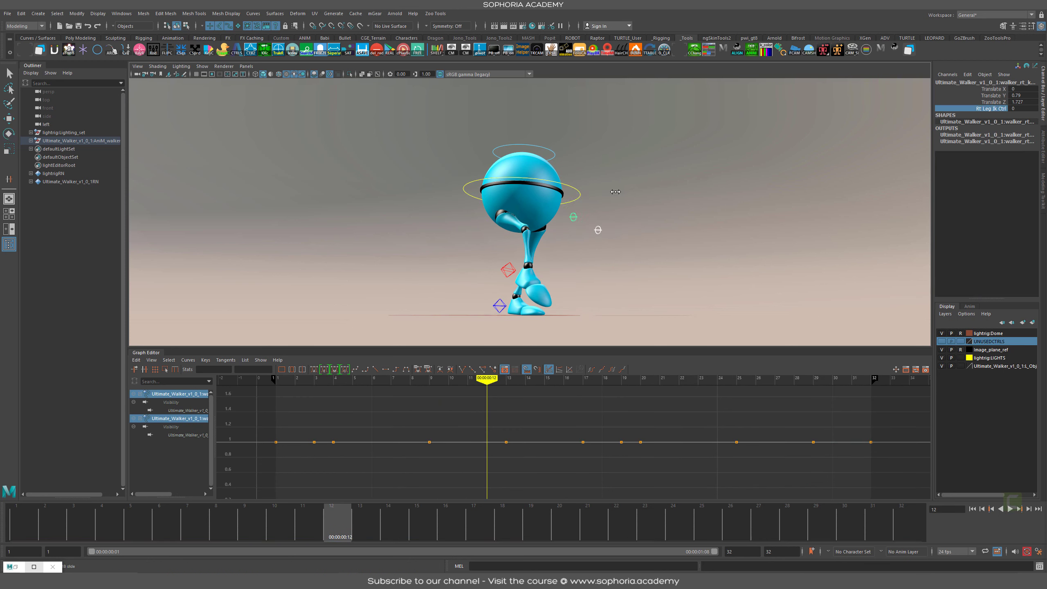
{"action": "key", "text": "w"}
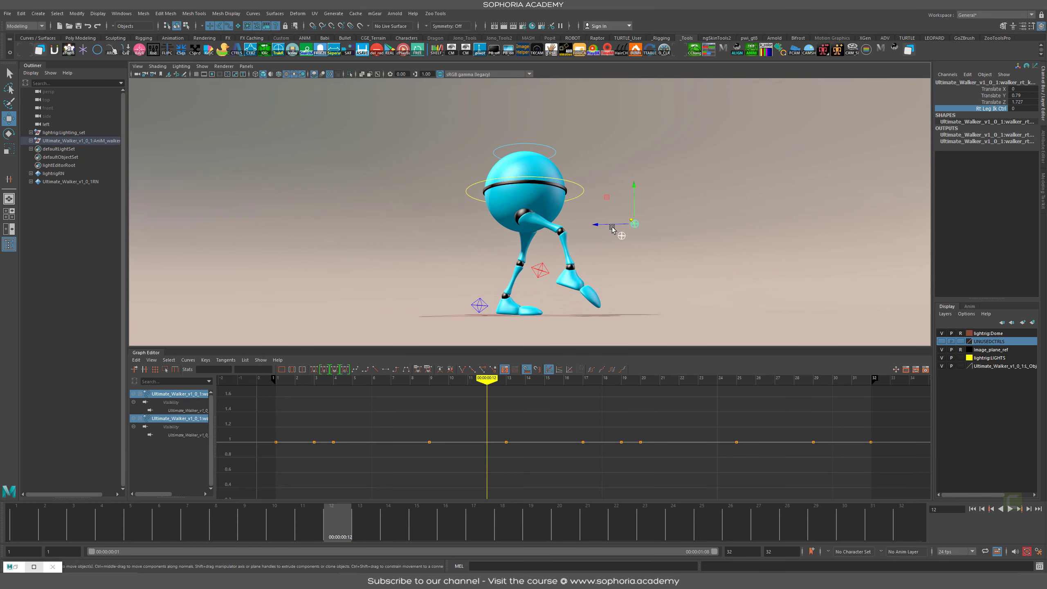
{"action": "left_click_drag", "start_coordinate": [66, 520], "coordinate": [167, 520]}
{"action": "left_click_drag", "start_coordinate": [396, 280], "coordinate": [514, 274], "text": "alt"}
{"action": "key", "text": "alt+v"}
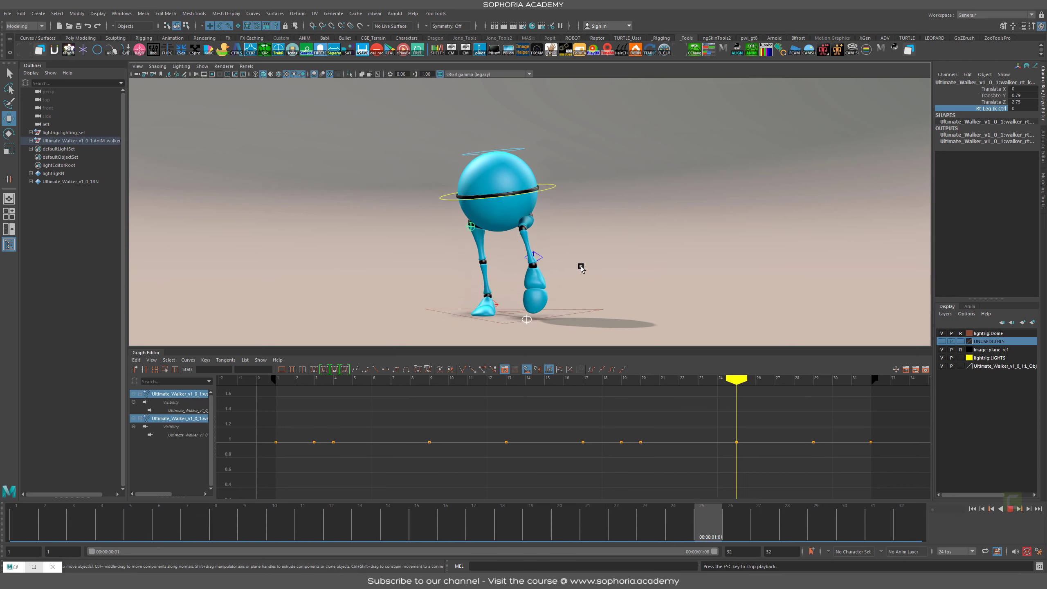
{"action": "key", "text": "Escape"}
Step: Set Lf Leg Ik Ctrl to 0 on the left knee control and scrub through the cycle
{"action": "left_click", "coordinate": [530, 237]}
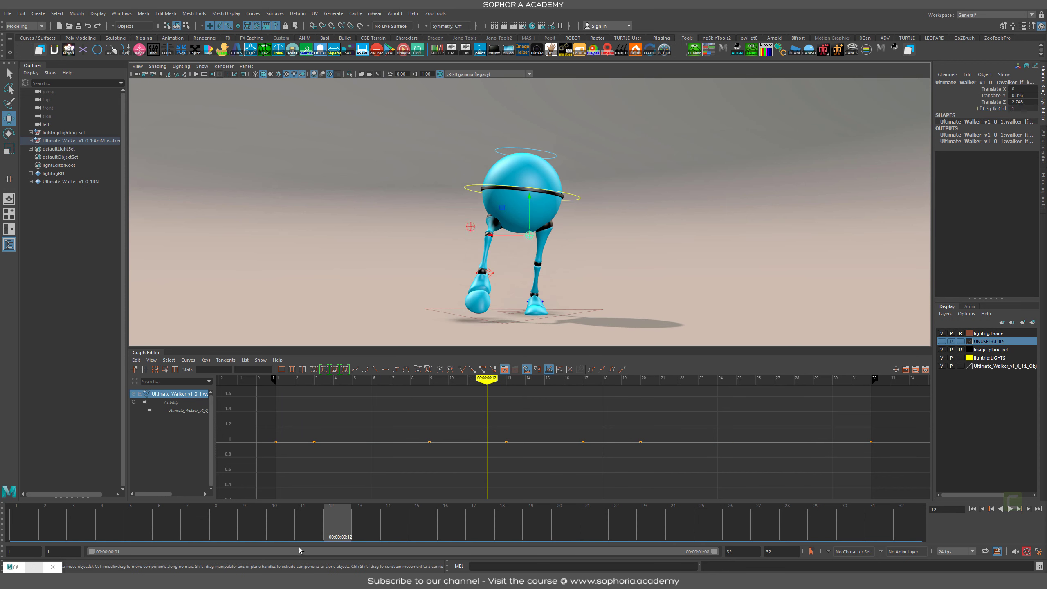
{"action": "left_click_drag", "start_coordinate": [264, 526], "coordinate": [224, 521]}
{"action": "left_click", "coordinate": [992, 109]}
{"action": "middle_click_drag", "start_coordinate": [454, 227], "coordinate": [320, 231]}
{"action": "left_click_drag", "start_coordinate": [56, 516], "coordinate": [969, 541]}
Step: Play back and scrub the walk from front and side views to review the knees and foot contacts
{"action": "left_click_drag", "start_coordinate": [614, 247], "coordinate": [618, 235], "text": "alt"}
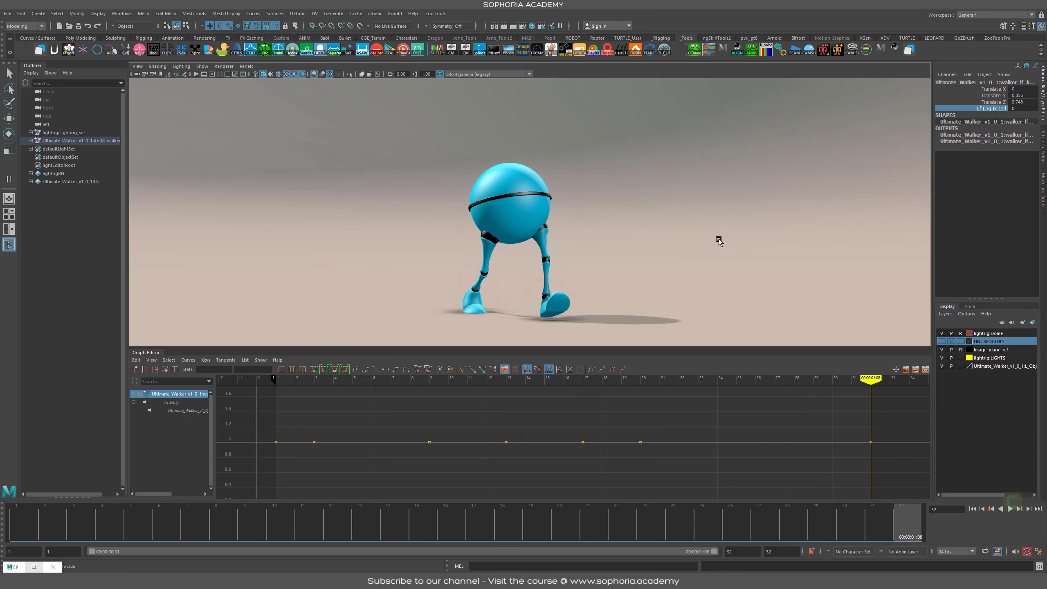
{"action": "key", "text": "alt+v"}
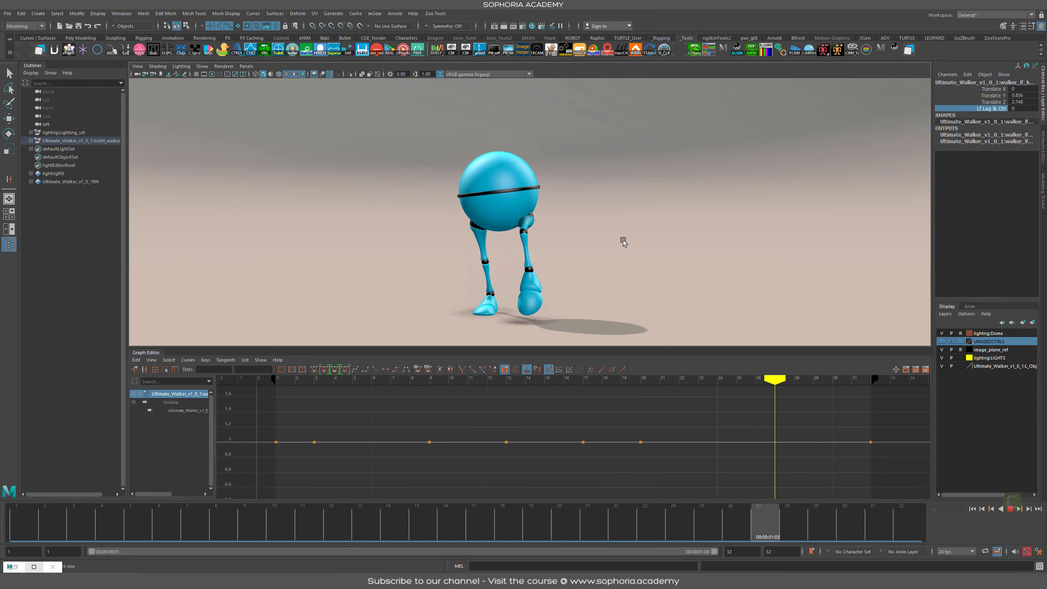
{"action": "left_click_drag", "start_coordinate": [624, 242], "coordinate": [649, 238], "text": "alt"}
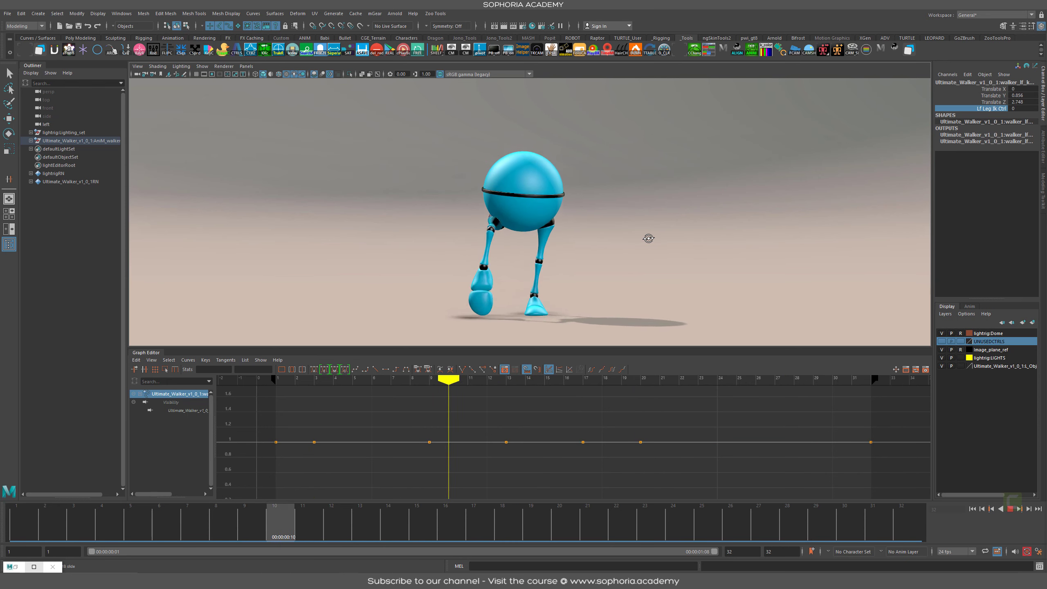
{"action": "left_click_drag", "start_coordinate": [94, 523], "coordinate": [478, 542]}
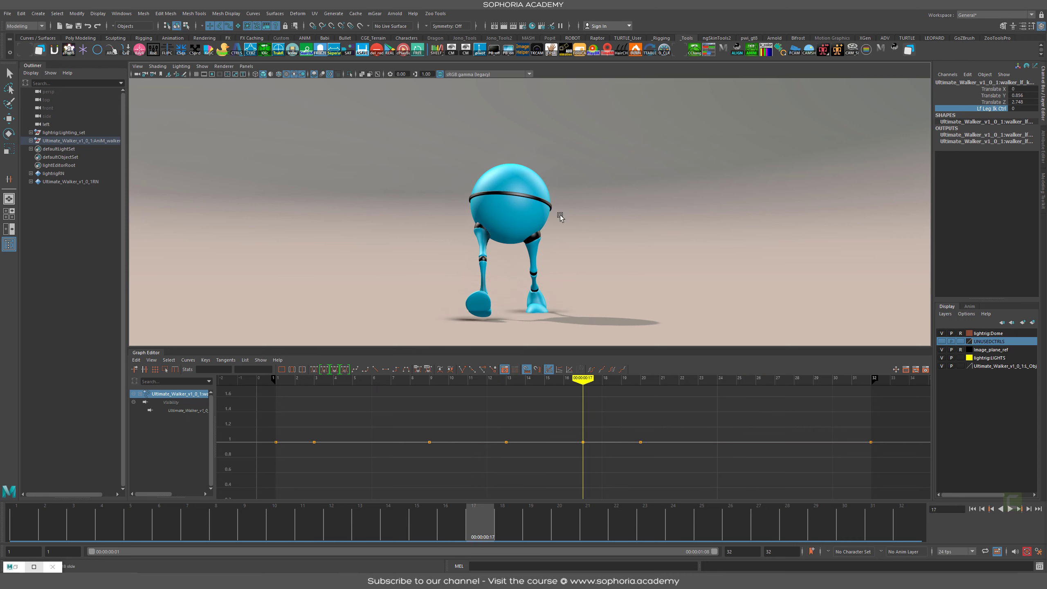
{"action": "left_click_drag", "start_coordinate": [594, 242], "coordinate": [647, 247], "text": "alt"}
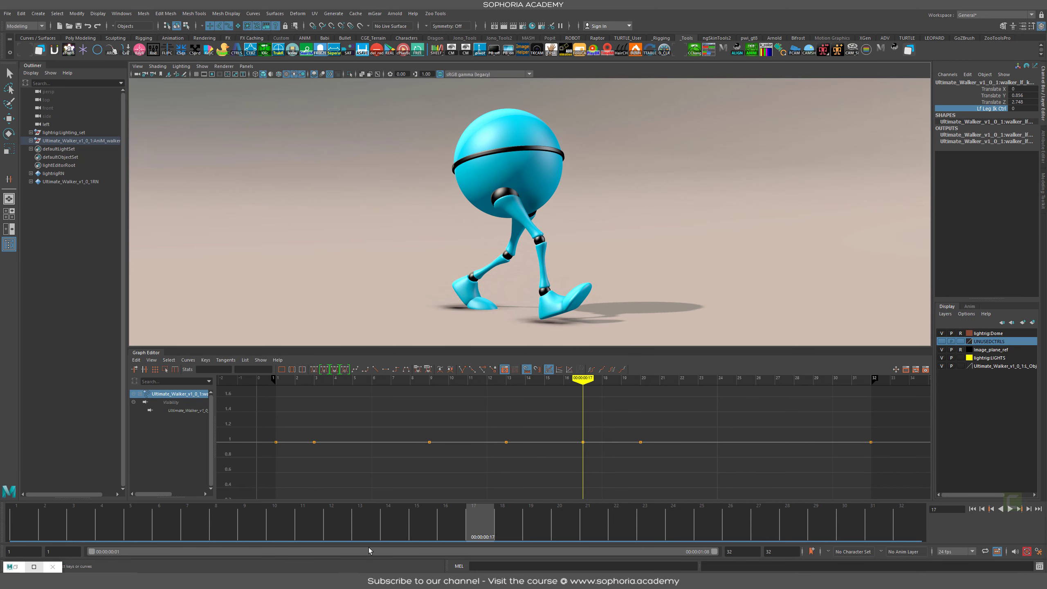
{"action": "left_click_drag", "start_coordinate": [386, 534], "coordinate": [565, 522]}
{"action": "left_click_drag", "start_coordinate": [671, 227], "coordinate": [692, 221], "text": "alt"}
Step: Slightly lower the frame 13, 17 and 20 keys of the left foot control's Translate Z curve and play back to check
{"action": "key", "text": "w"}
{"action": "left_click", "coordinate": [442, 228]}
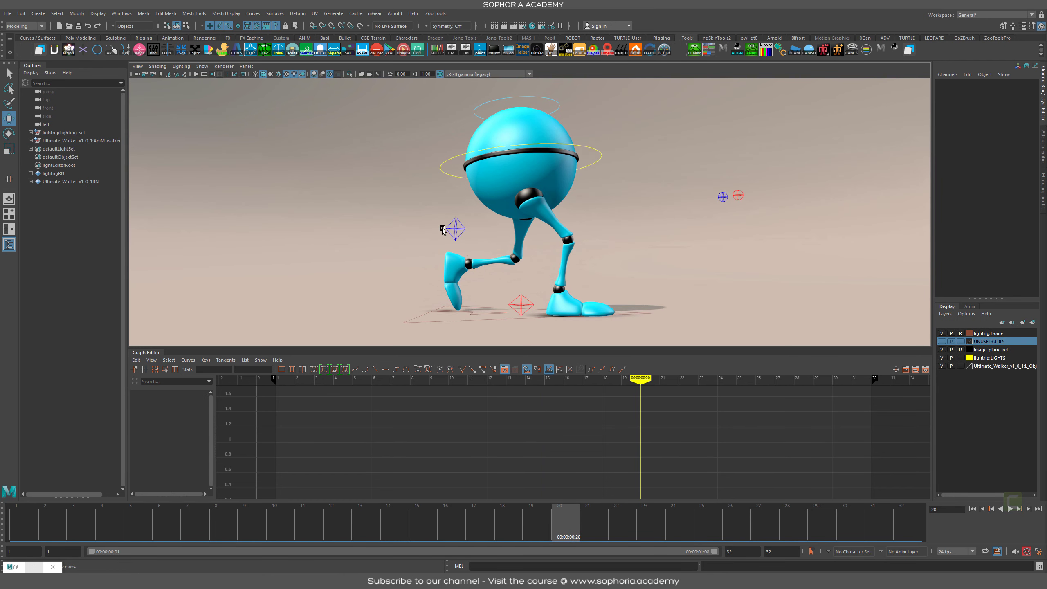
{"action": "left_click", "coordinate": [460, 230]}
{"action": "mouse_move", "coordinate": [566, 528]}
{"action": "left_mouse_down"}
{"action": "mouse_move", "coordinate": [451, 528]}
{"action": "mouse_move", "coordinate": [600, 529]}
{"action": "mouse_move", "coordinate": [561, 529]}
{"action": "left_mouse_up"}
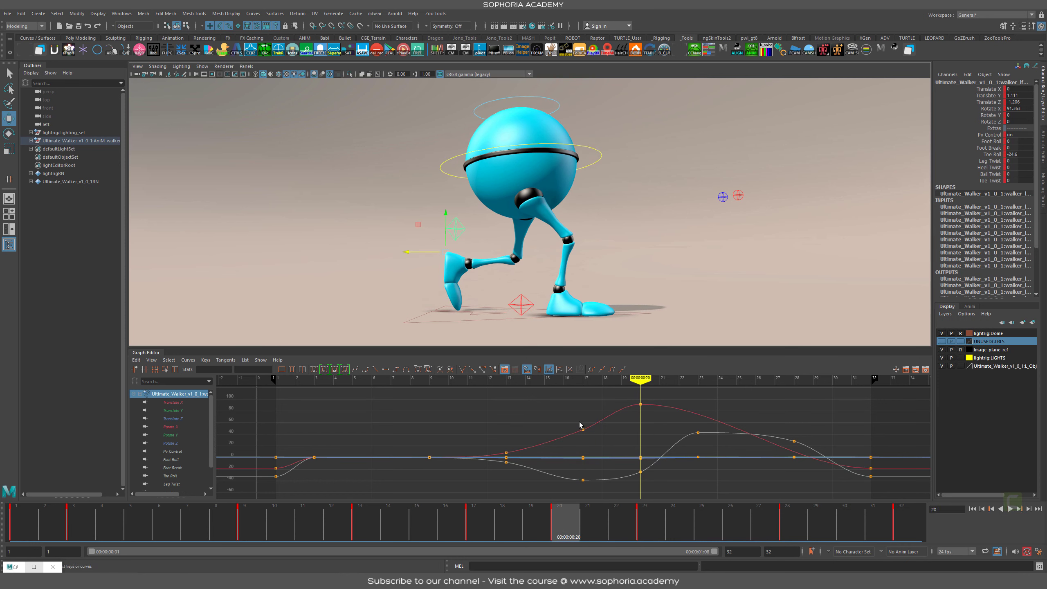
{"action": "left_click", "coordinate": [173, 419]}
{"action": "key", "text": "f"}
{"action": "right_click_drag", "start_coordinate": [669, 452], "coordinate": [615, 433], "text": "alt"}
{"action": "left_click_drag", "start_coordinate": [505, 503], "coordinate": [507, 503]}
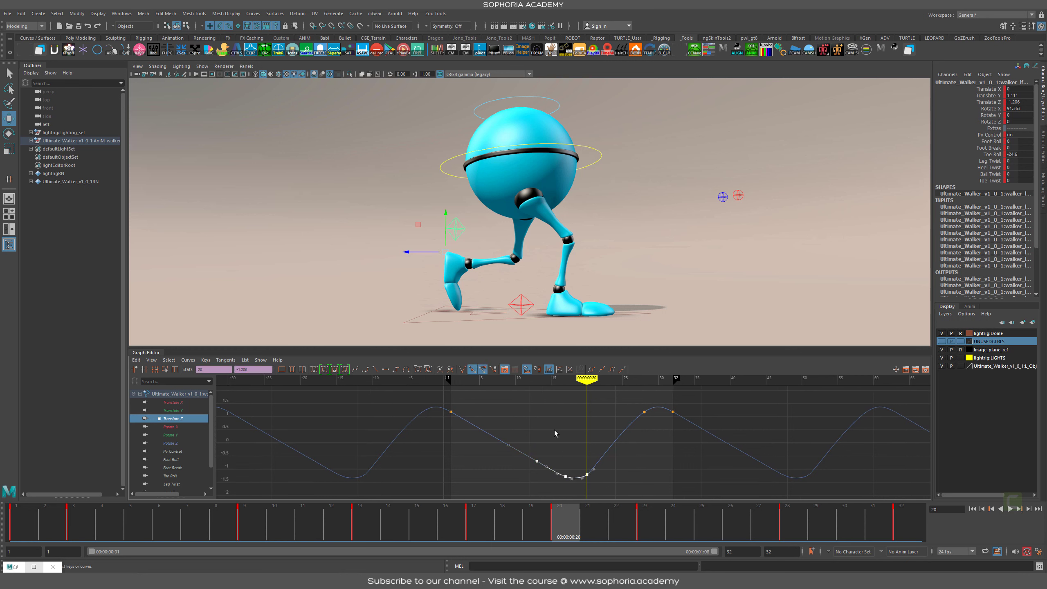
{"action": "middle_click_drag", "start_coordinate": [586, 445], "coordinate": [588, 450], "text": "shift"}
{"action": "left_click_drag", "start_coordinate": [422, 525], "coordinate": [198, 511]}
{"action": "key", "text": "alt+v"}
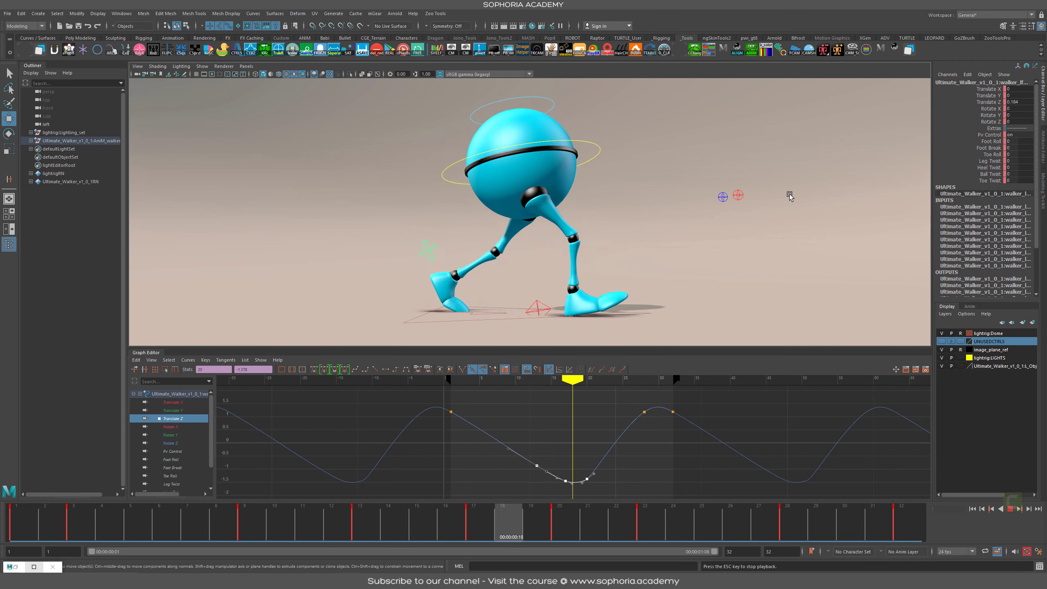
{"action": "key", "text": "alt+v"}
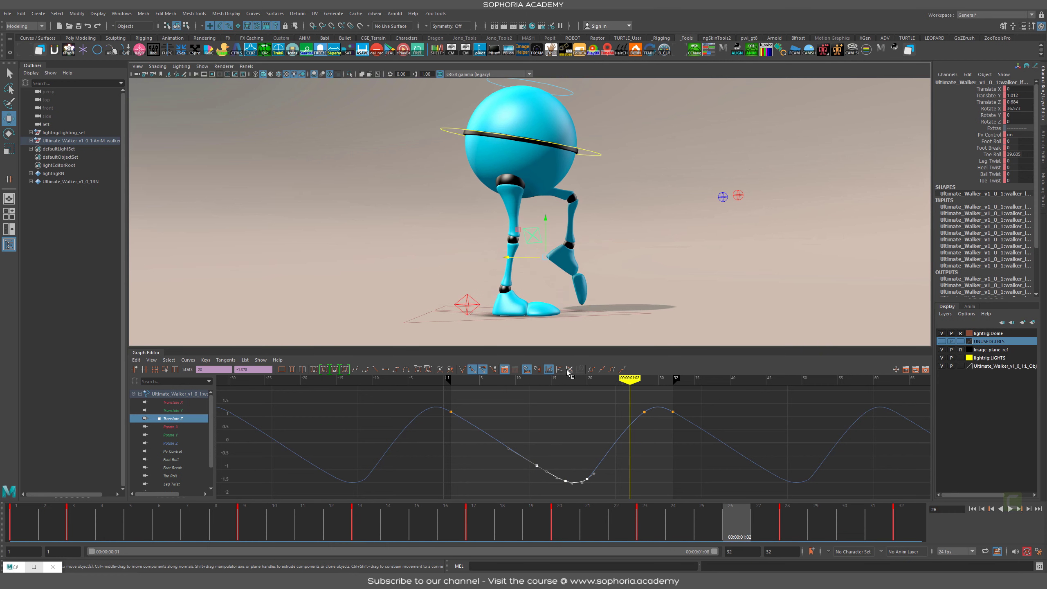
Step: Lower the frame 1, 4, 29 and 32 keys of the right foot control's Translate Z curve, reaching about -1.39 at frame 32
{"action": "left_click", "coordinate": [470, 304]}
{"action": "left_click", "coordinate": [186, 418]}
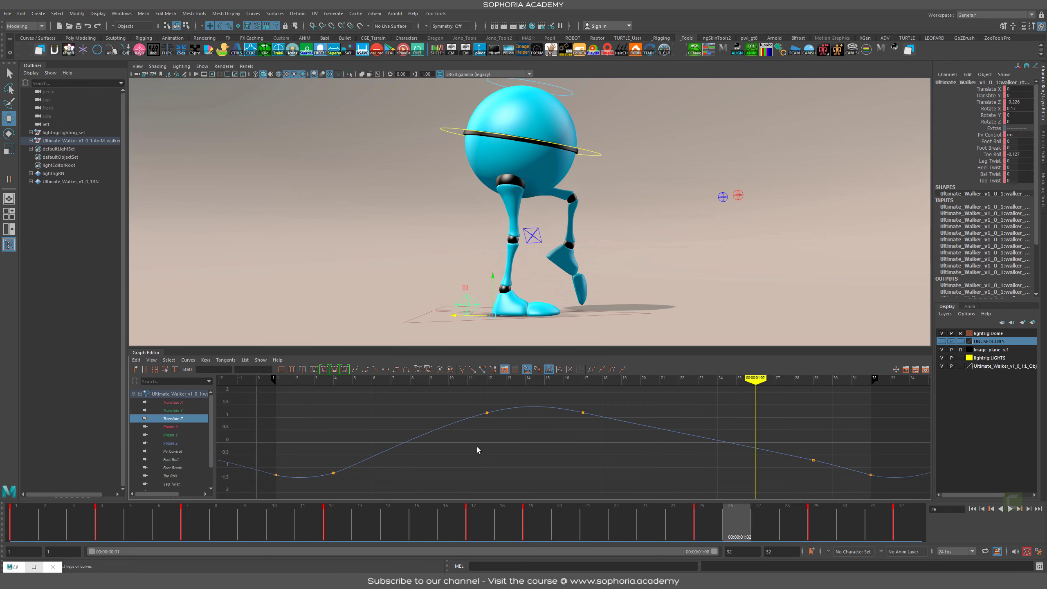
{"action": "right_click_drag", "start_coordinate": [707, 445], "coordinate": [536, 475], "text": "alt+shift"}
{"action": "left_click_drag", "start_coordinate": [390, 529], "coordinate": [703, 537]}
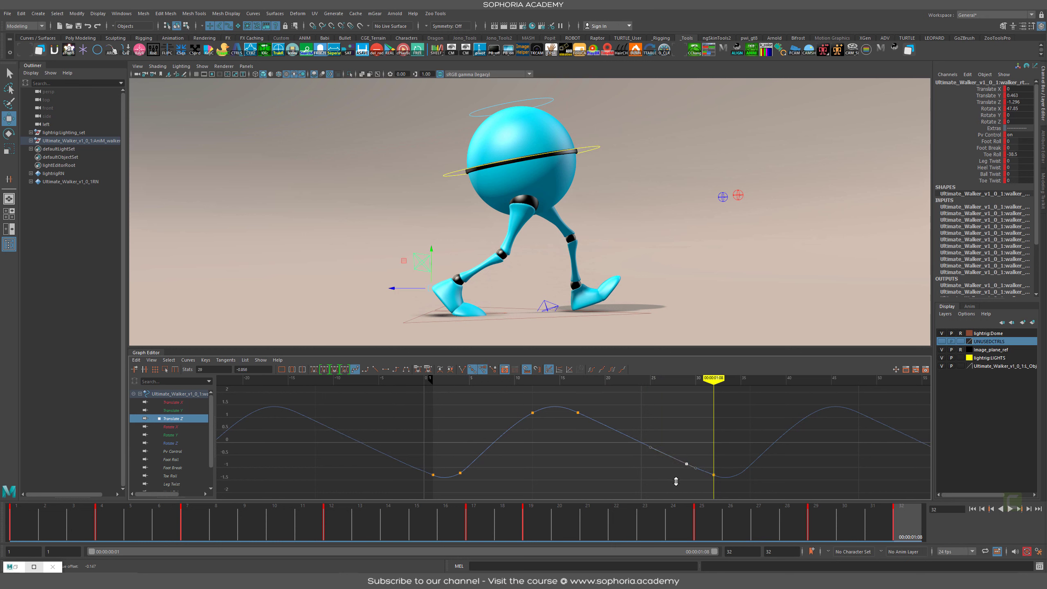
{"action": "left_click_drag", "start_coordinate": [360, 499], "coordinate": [360, 499]}
{"action": "middle_click_drag", "start_coordinate": [386, 421], "coordinate": [388, 433], "text": "shift"}
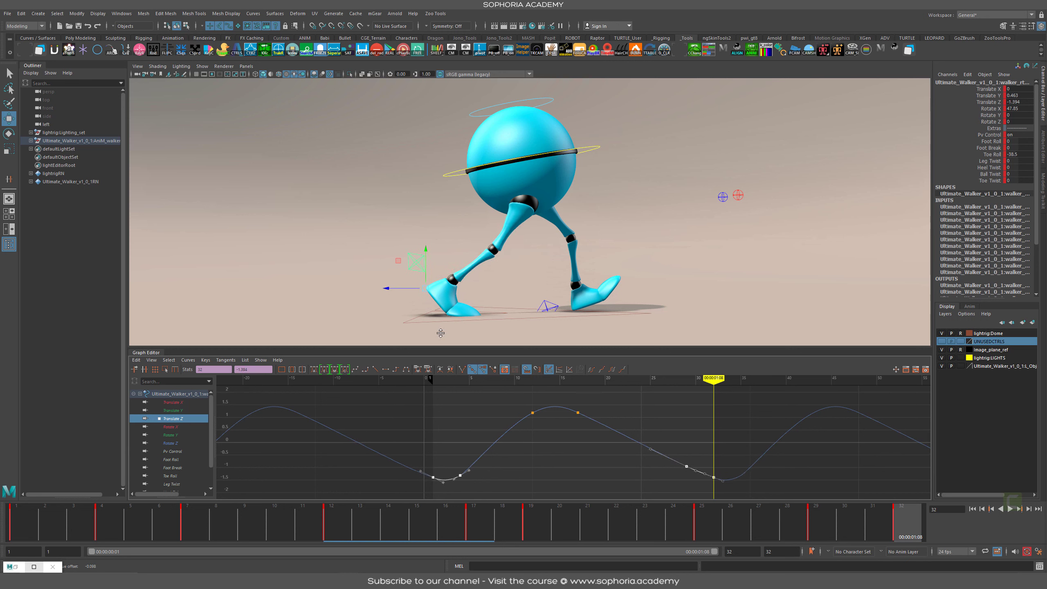
{"action": "left_click_drag", "start_coordinate": [669, 528], "coordinate": [762, 522]}
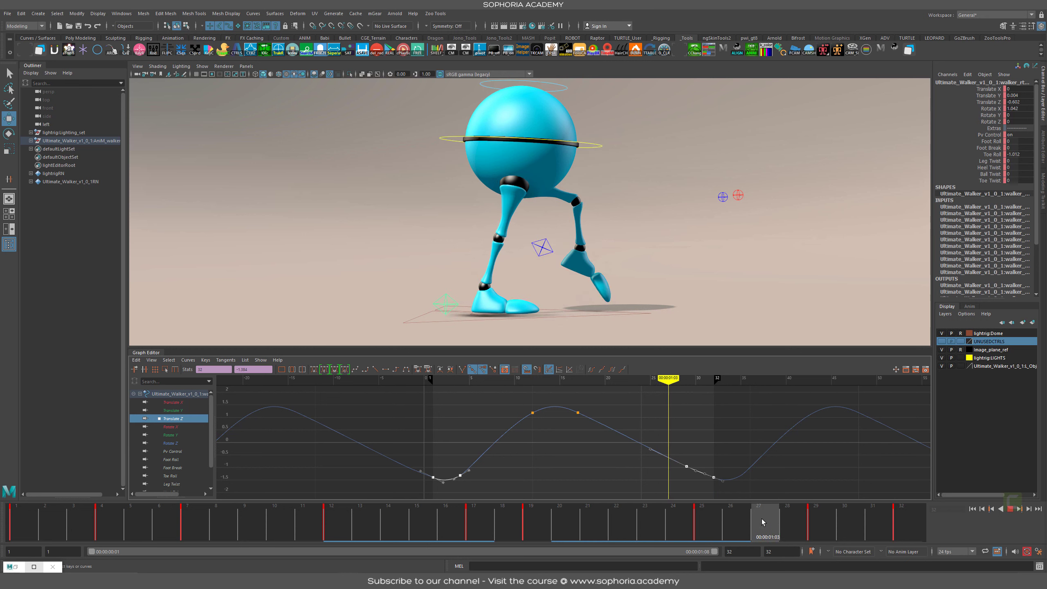
Step: Shift all keys of the body's Rotate Z curve five frames earlier, placing the peak at frame 12
{"action": "left_click", "coordinate": [589, 144]}
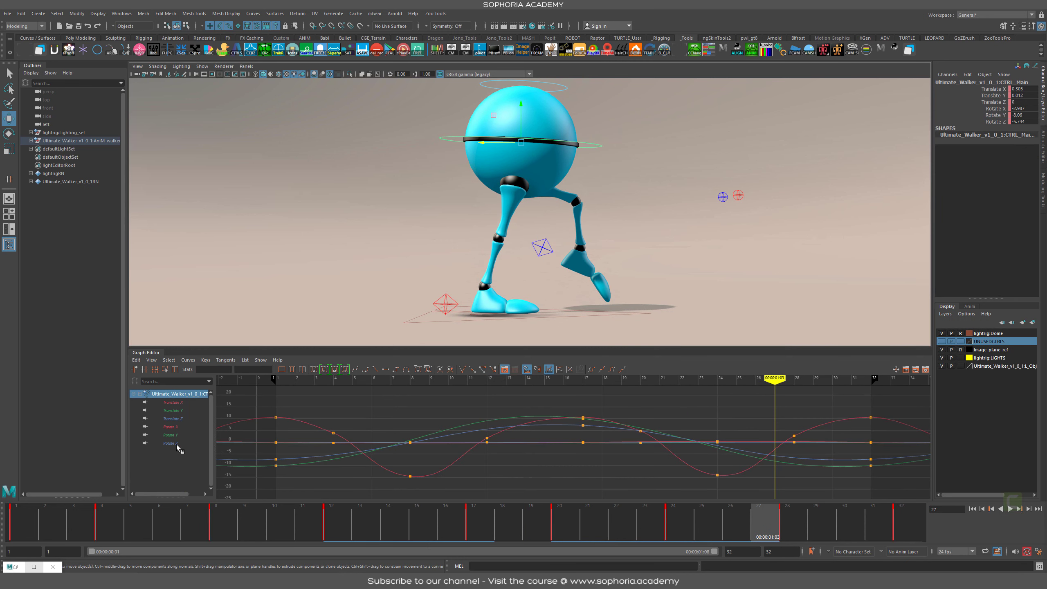
{"action": "left_click", "coordinate": [171, 444]}
{"action": "right_click_drag", "start_coordinate": [757, 451], "coordinate": [710, 459], "text": "alt"}
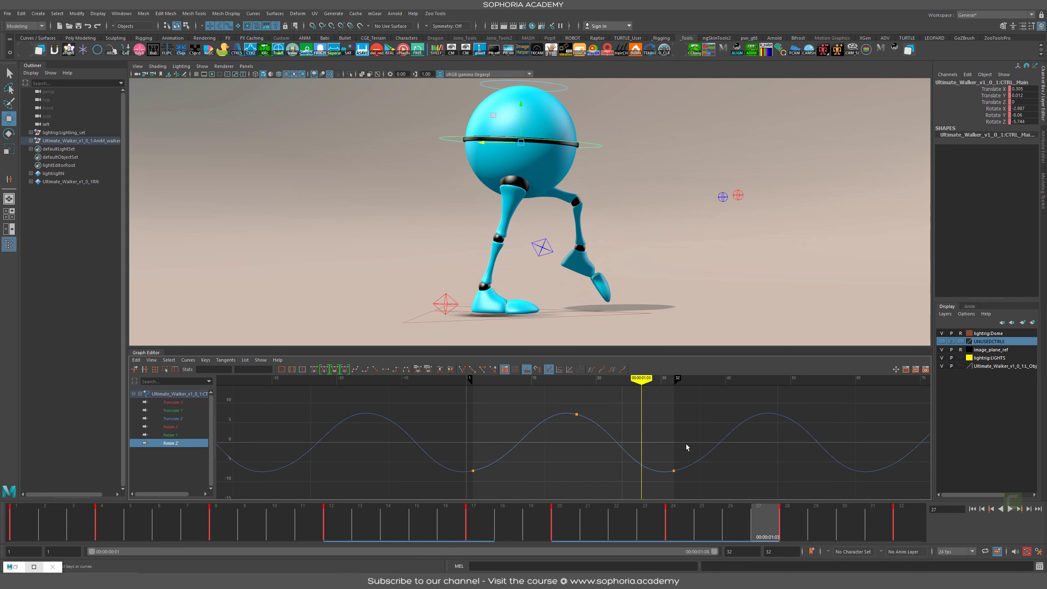
{"action": "left_click", "coordinate": [630, 446]}
{"action": "middle_click_drag", "start_coordinate": [575, 448], "coordinate": [547, 447], "text": "shift"}
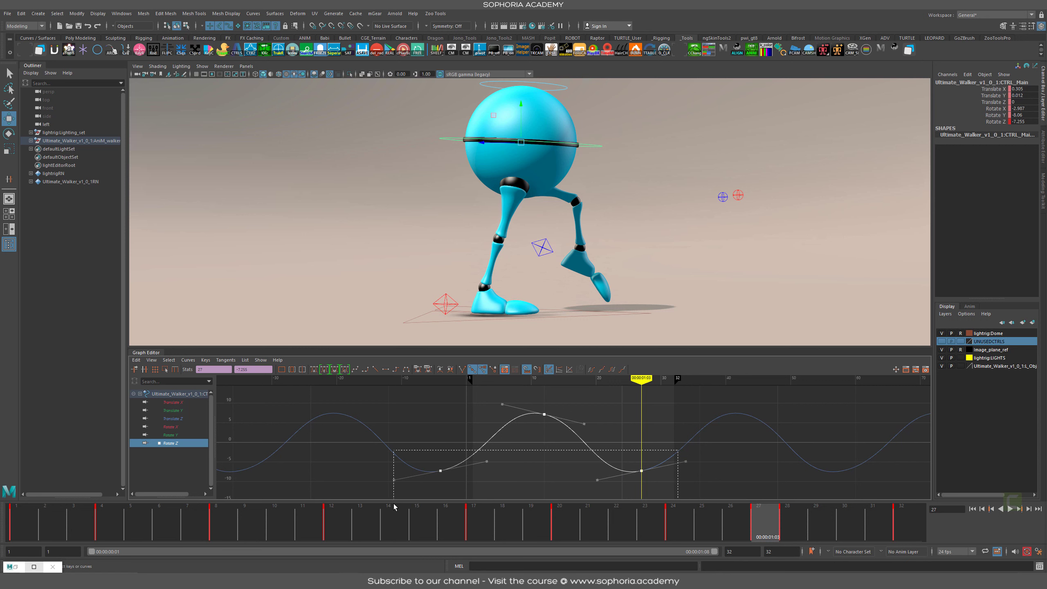
Step: Lower the body's Rotate Z low keys to about -11 and raise the frame 12 key to about 9.1, playing back to check
{"action": "middle_click_drag", "start_coordinate": [530, 469], "coordinate": [532, 493], "text": "shift"}
{"action": "left_click_drag", "start_coordinate": [611, 280], "coordinate": [514, 271], "text": "alt"}
{"action": "mouse_move", "coordinate": [315, 518]}
{"action": "left_mouse_down"}
{"action": "mouse_move", "coordinate": [427, 520]}
{"action": "mouse_move", "coordinate": [322, 519]}
{"action": "left_mouse_up"}
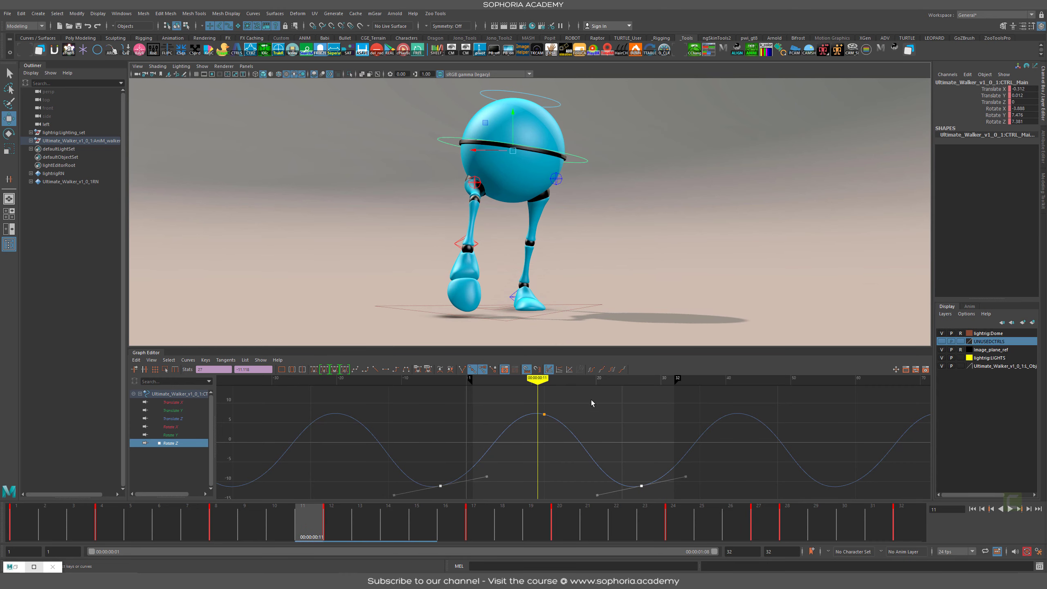
{"action": "middle_click_drag", "start_coordinate": [513, 467], "coordinate": [524, 420], "text": "shift"}
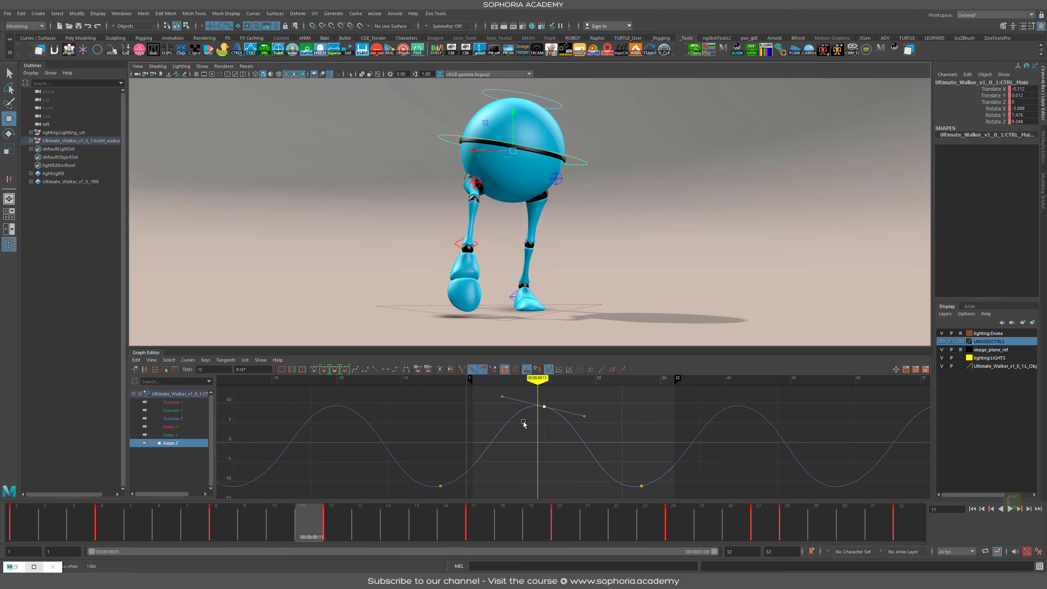
{"action": "left_click_drag", "start_coordinate": [524, 330], "coordinate": [526, 290], "text": "alt"}
{"action": "key", "text": "alt+v"}
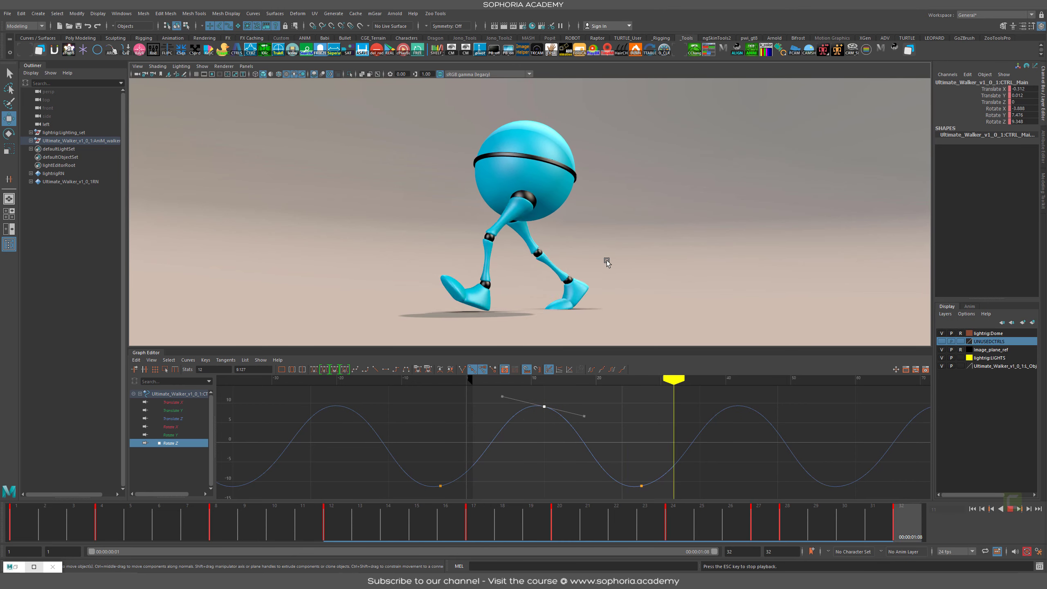
{"action": "key", "text": "Escape"}
{"action": "left_click", "coordinate": [474, 531]}
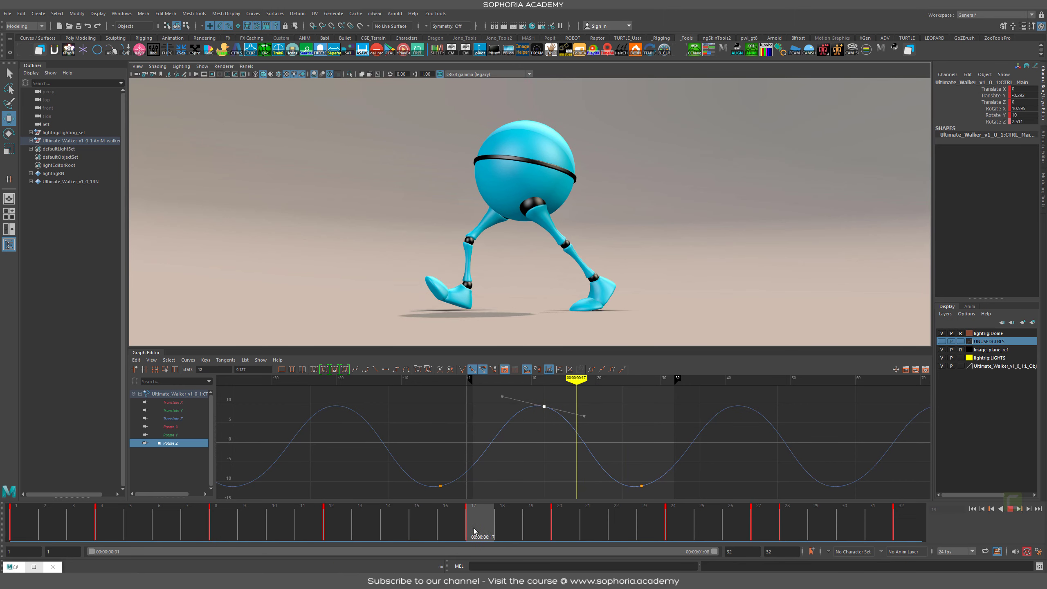
Step: Raise the frame 12 key of the body's Rotate Z curve to about 11.2 and review the tilt in motion
{"action": "mouse_move", "coordinate": [547, 431]}
{"action": "middle_mouse_down"}
{"action": "mouse_move", "coordinate": [546, 402]}
{"action": "mouse_move", "coordinate": [545, 419]}
{"action": "middle_mouse_up"}
{"action": "left_click", "coordinate": [642, 485]}
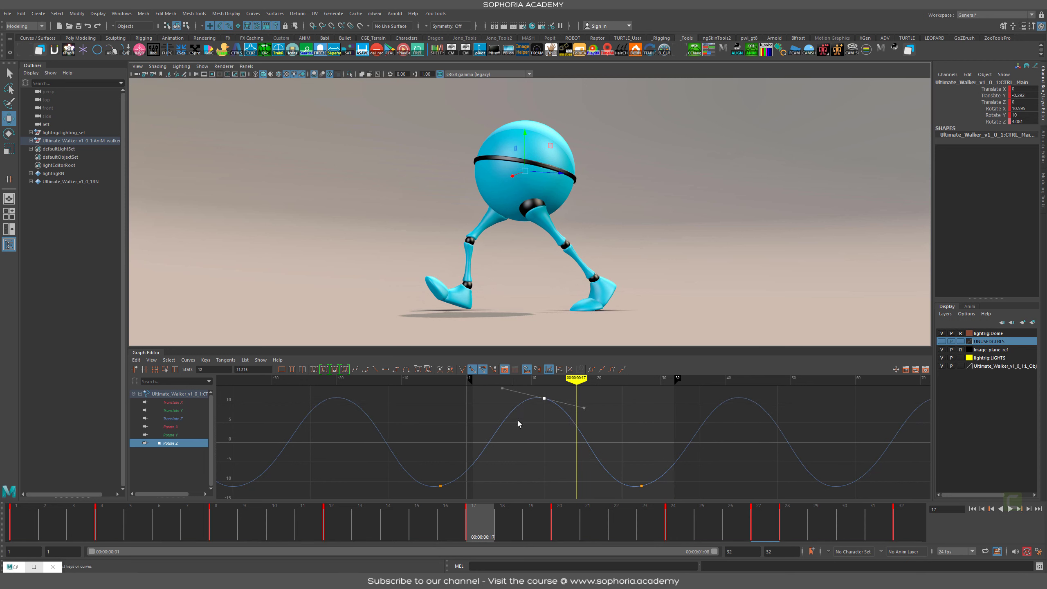
{"action": "key", "text": "alt+v"}
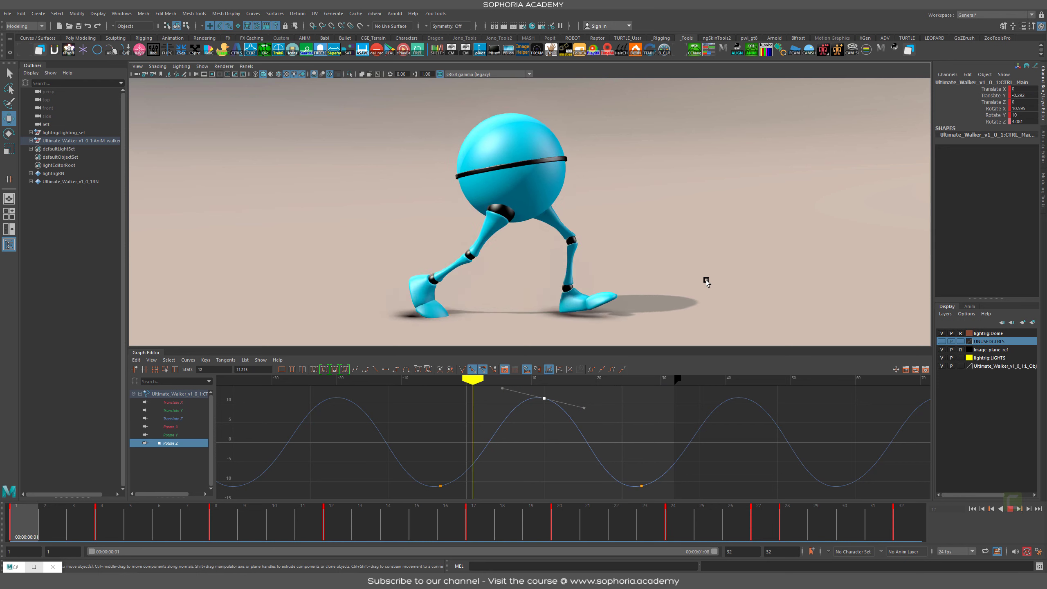
{"action": "left_click_drag", "start_coordinate": [244, 536], "coordinate": [835, 548]}
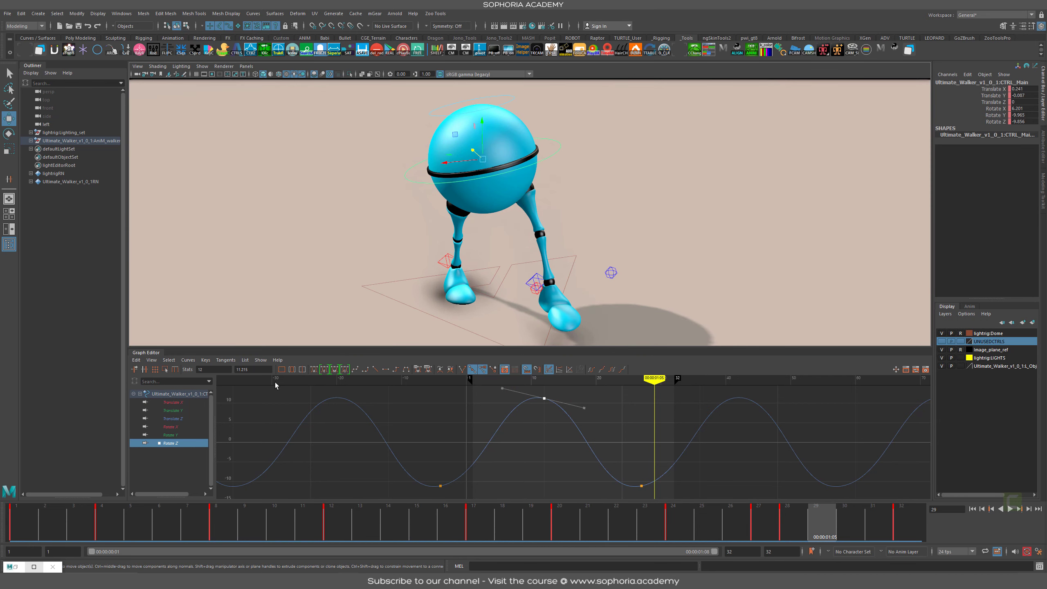
Step: Scale up the body's Rotate Y keys to about -12.6 at frame 32, and hide the lighting Dome layer during playback
{"action": "left_click", "coordinate": [184, 435]}
{"action": "left_click_drag", "start_coordinate": [630, 529], "coordinate": [793, 531]}
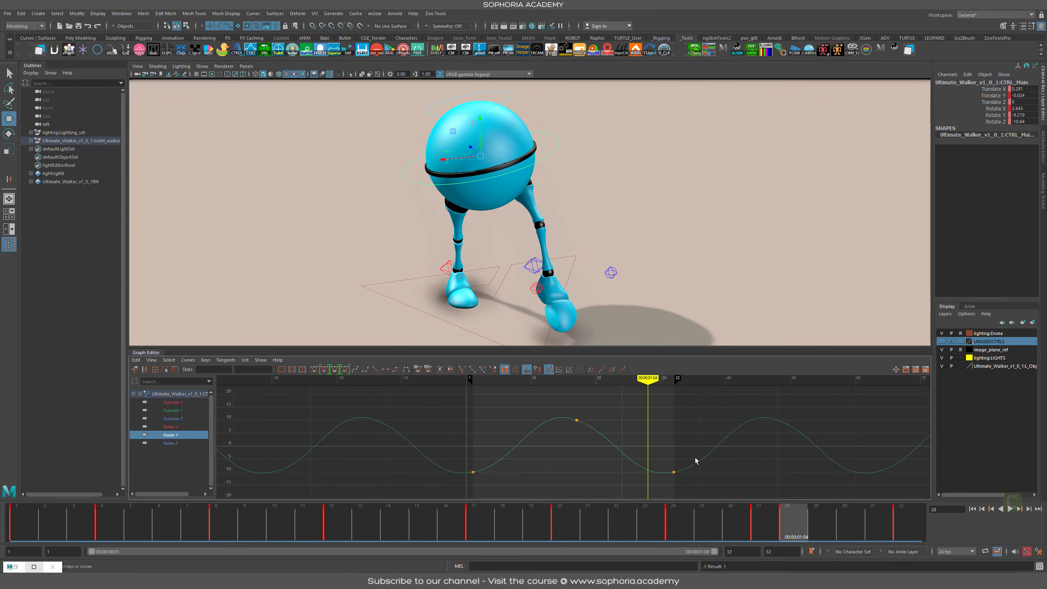
{"action": "left_click_drag", "start_coordinate": [694, 455], "coordinate": [449, 497]}
{"action": "left_click_drag", "start_coordinate": [642, 451], "coordinate": [544, 447]}
{"action": "key", "text": "r"}
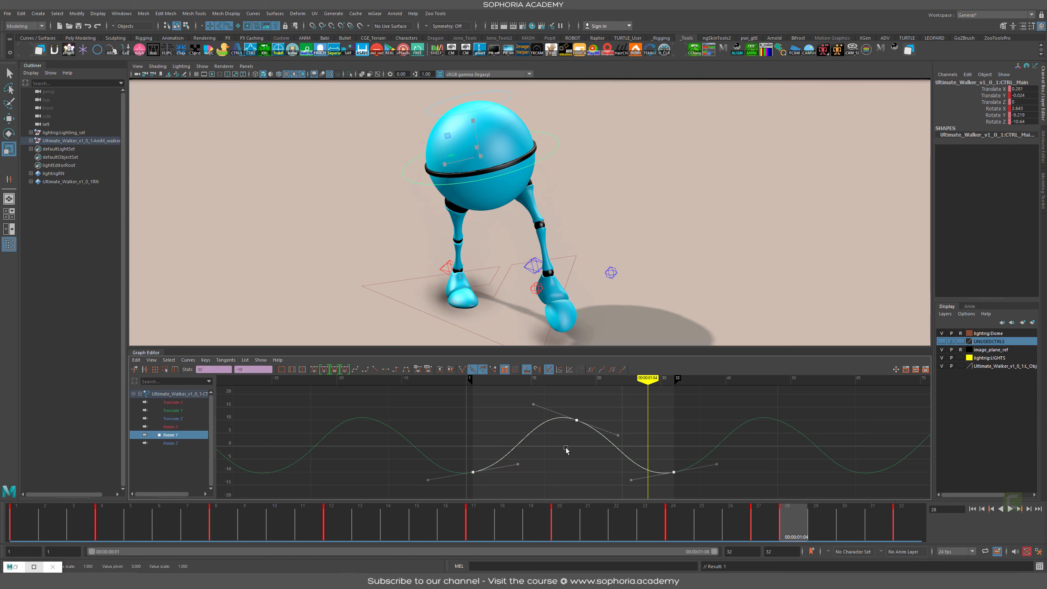
{"action": "middle_click_drag", "start_coordinate": [571, 443], "coordinate": [571, 441]}
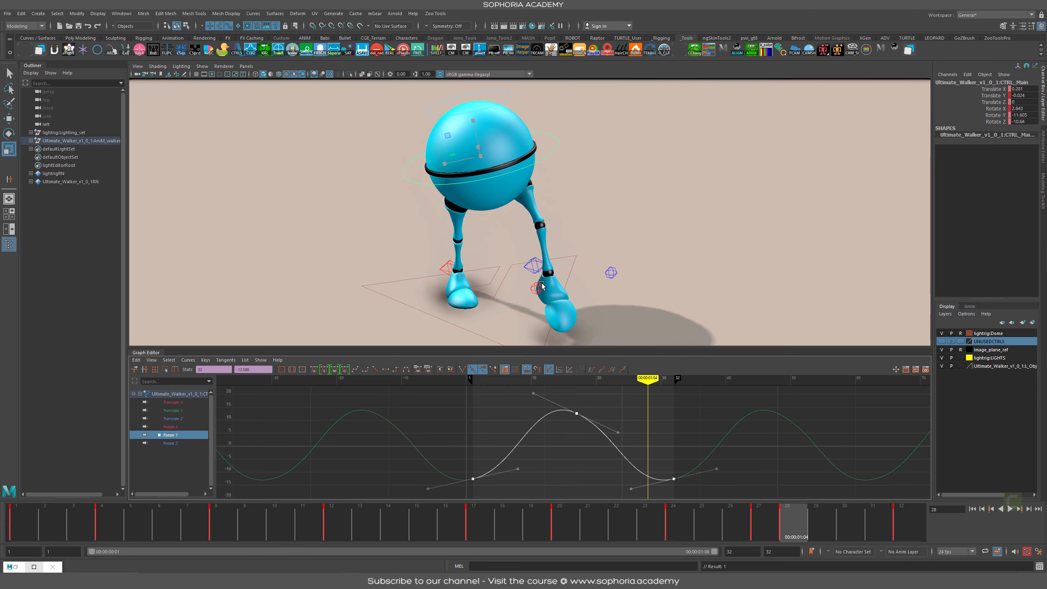
{"action": "key", "text": "alt+v"}
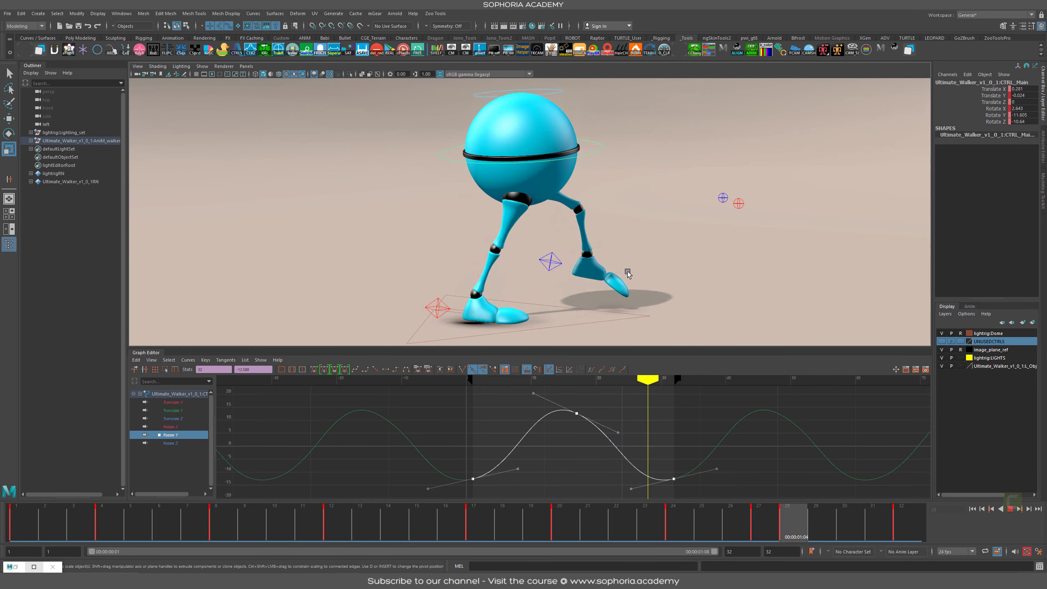
{"action": "left_click", "coordinate": [942, 333]}
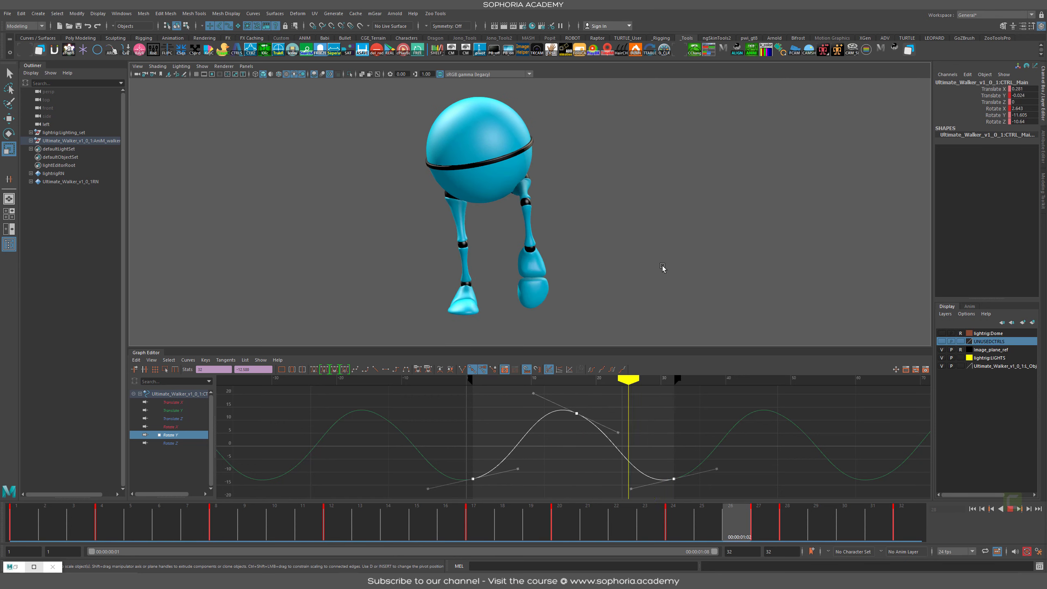
{"action": "key", "text": "alt+v"}
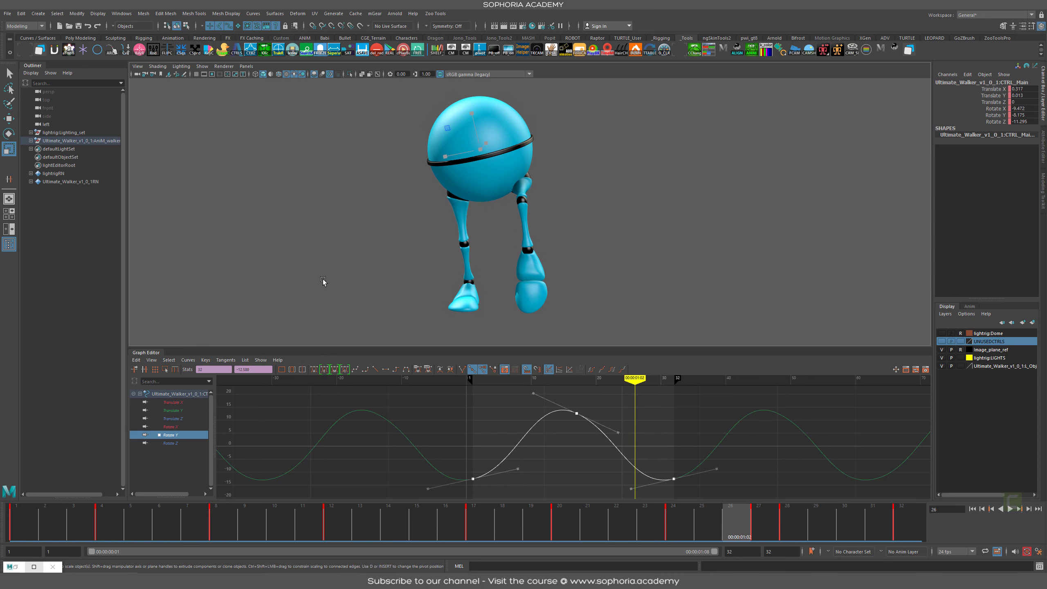
Step: Scale down the body's Translate X keys to a side-to-side range of about ±0.24 and play back the result
{"action": "left_click", "coordinate": [184, 403]}
{"action": "left_click_drag", "start_coordinate": [649, 434], "coordinate": [622, 439]}
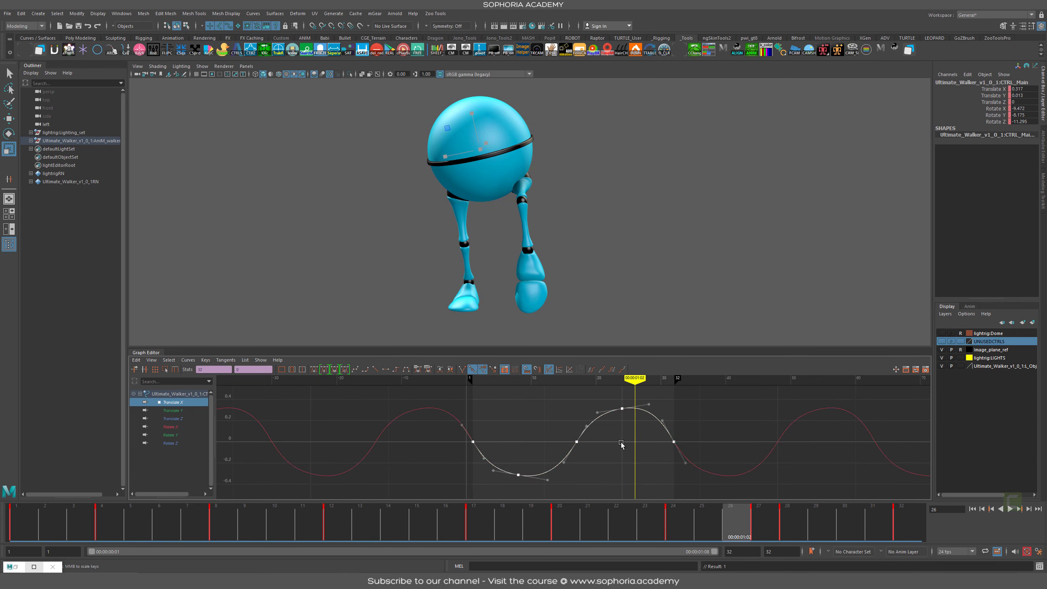
{"action": "middle_click_drag", "start_coordinate": [624, 443], "coordinate": [625, 446]}
{"action": "key", "text": "alt+v"}
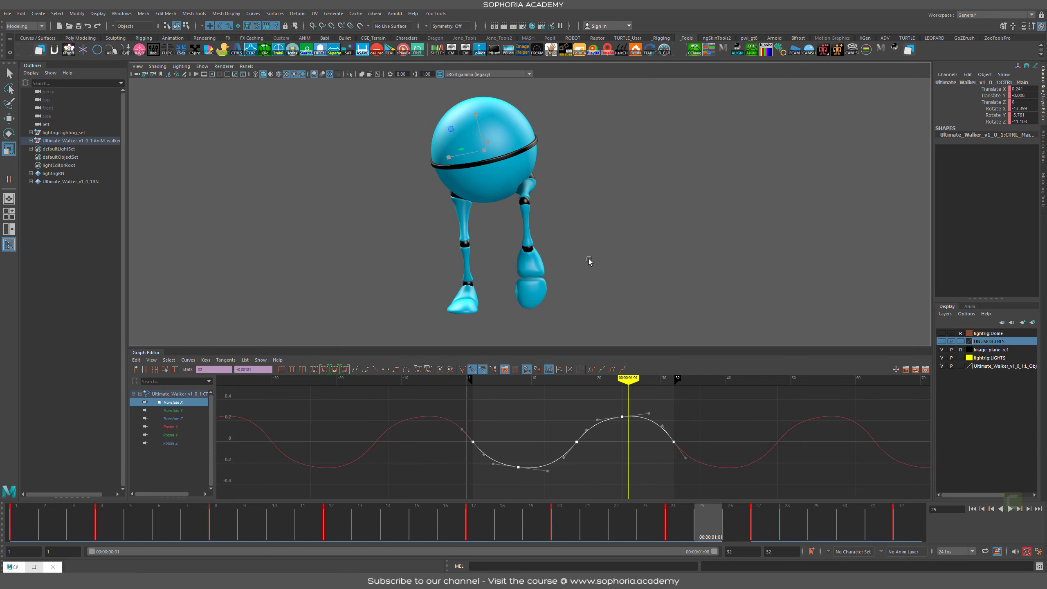
Step: Show the rig controls in the viewport again and select the left foot control
{"action": "mouse_move", "coordinate": [396, 521]}
{"action": "left_mouse_down"}
{"action": "mouse_move", "coordinate": [379, 519]}
{"action": "mouse_move", "coordinate": [507, 528]}
{"action": "mouse_move", "coordinate": [357, 525]}
{"action": "left_mouse_up"}
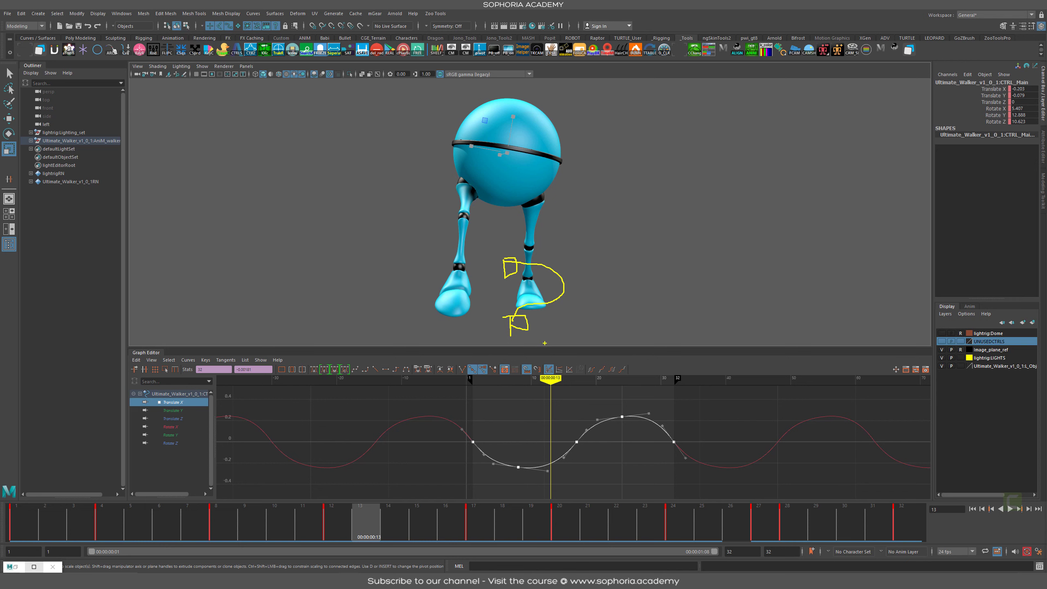
{"action": "key", "text": "Escape"}
{"action": "mouse_move", "coordinate": [559, 257]}
{"action": "left_mouse_down", "text": "alt"}
{"action": "mouse_move", "coordinate": [570, 259]}
{"action": "mouse_move", "coordinate": [548, 296]}
{"action": "left_mouse_up", "text": "alt"}
{"action": "key", "text": "alt+1"}
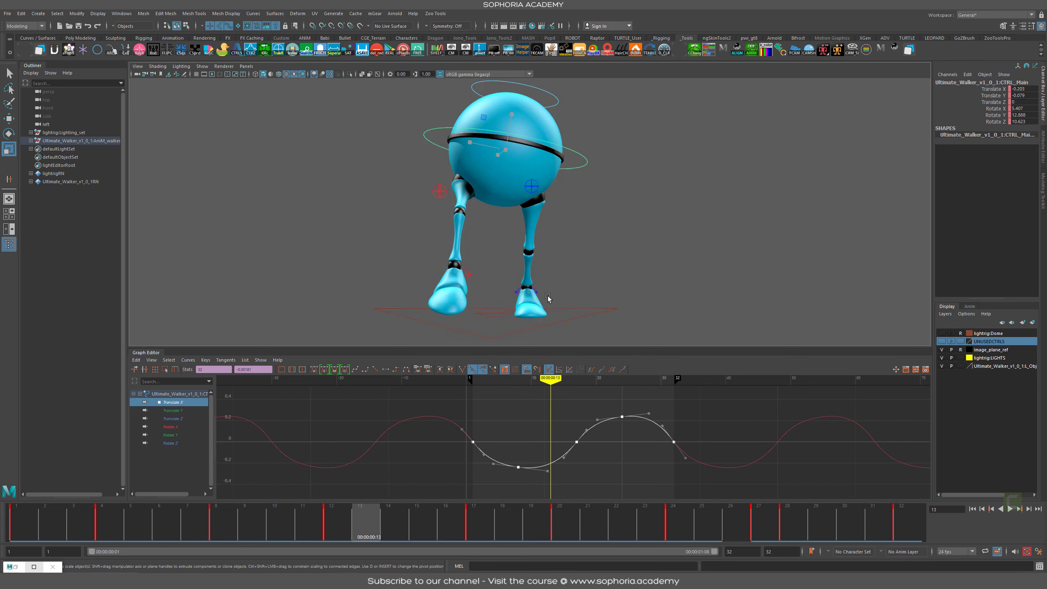
{"action": "left_click", "coordinate": [514, 291]}
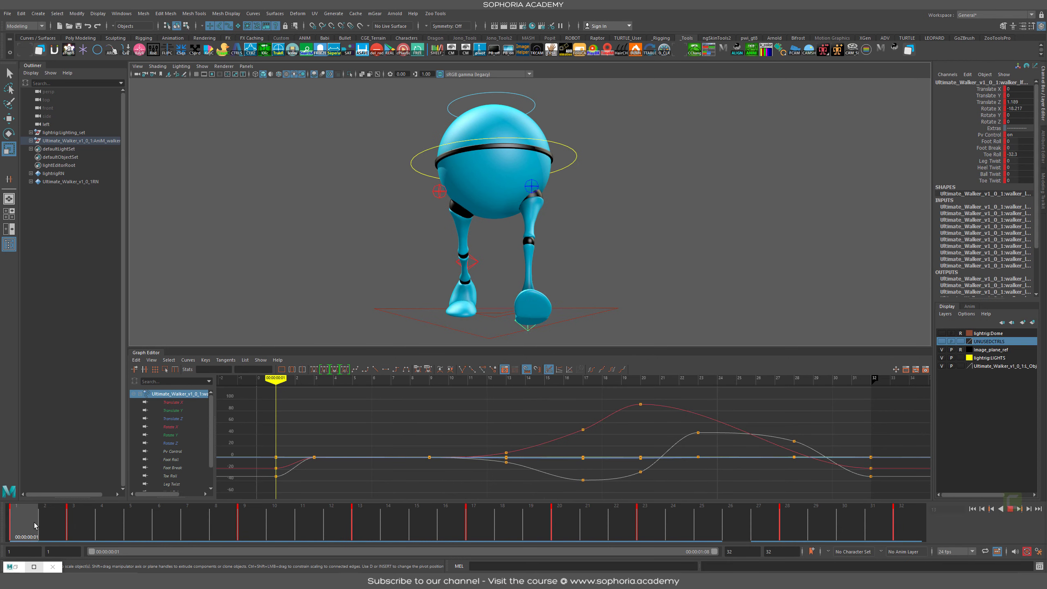
Step: Rotate the left foot control at frame 20 to about 5.2 in Rotate Y and -19.3 in Rotate Z
{"action": "left_click", "coordinate": [23, 526]}
{"action": "left_click_drag", "start_coordinate": [92, 529], "coordinate": [224, 527]}
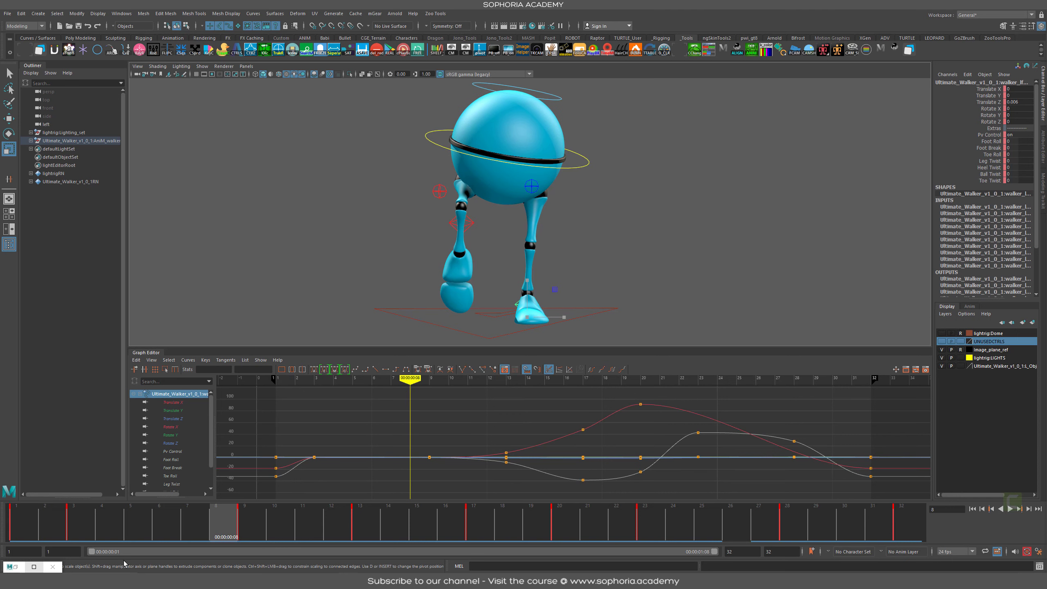
{"action": "mouse_move", "coordinate": [45, 518]}
{"action": "left_mouse_down"}
{"action": "mouse_move", "coordinate": [30, 519]}
{"action": "mouse_move", "coordinate": [363, 519]}
{"action": "left_mouse_up"}
{"action": "left_click_drag", "start_coordinate": [685, 290], "coordinate": [633, 295], "text": "alt"}
{"action": "left_click_drag", "start_coordinate": [369, 528], "coordinate": [479, 527]}
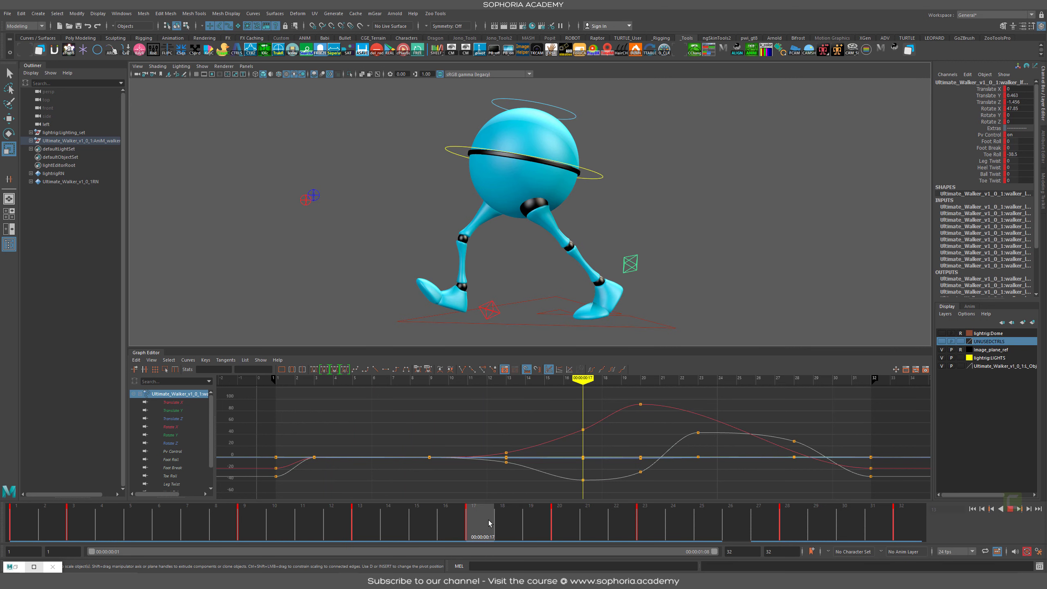
{"action": "left_click_drag", "start_coordinate": [690, 237], "coordinate": [765, 237], "text": "alt"}
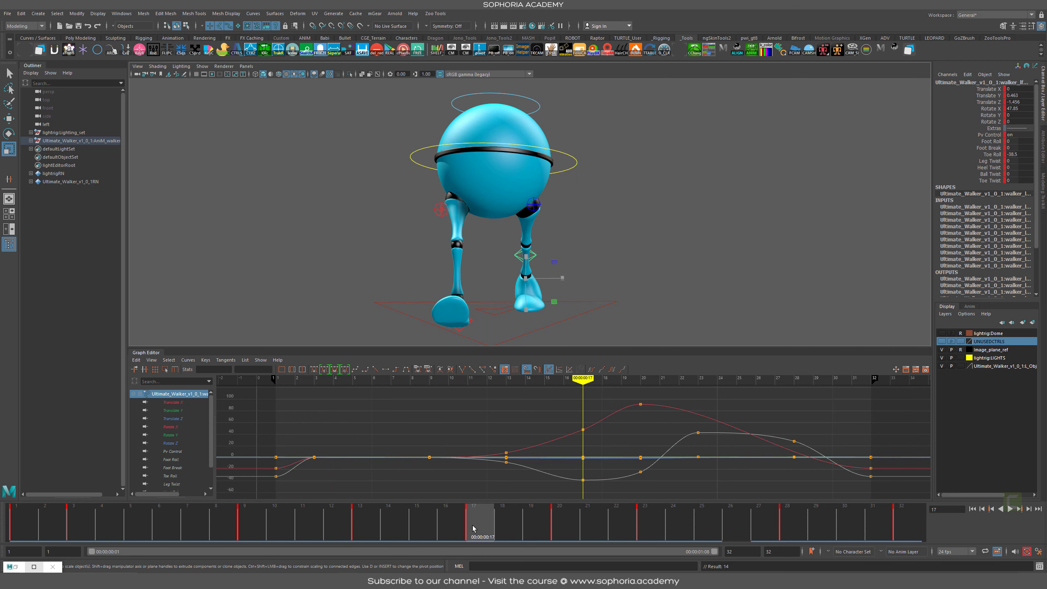
{"action": "mouse_move", "coordinate": [489, 522]}
{"action": "left_mouse_down"}
{"action": "mouse_move", "coordinate": [568, 518]}
{"action": "mouse_move", "coordinate": [480, 520]}
{"action": "mouse_move", "coordinate": [565, 519]}
{"action": "left_mouse_up"}
{"action": "key", "text": "e"}
{"action": "left_click_drag", "start_coordinate": [553, 251], "coordinate": [555, 225]}
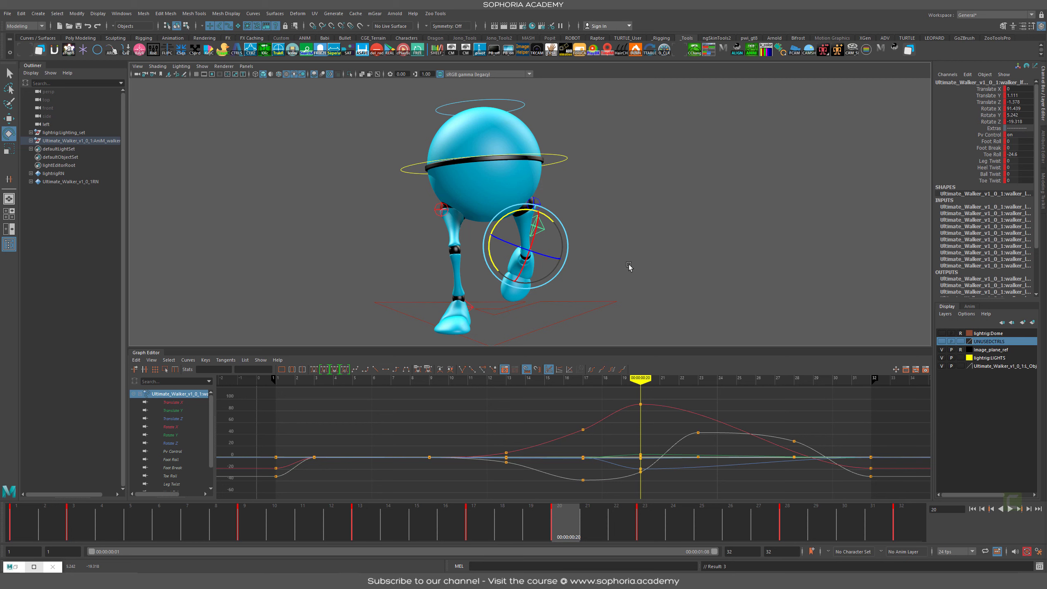
Step: Adjust the left foot control's rotation at frame 28 and scrub back to check the foot swing
{"action": "left_click_drag", "start_coordinate": [561, 529], "coordinate": [650, 523]}
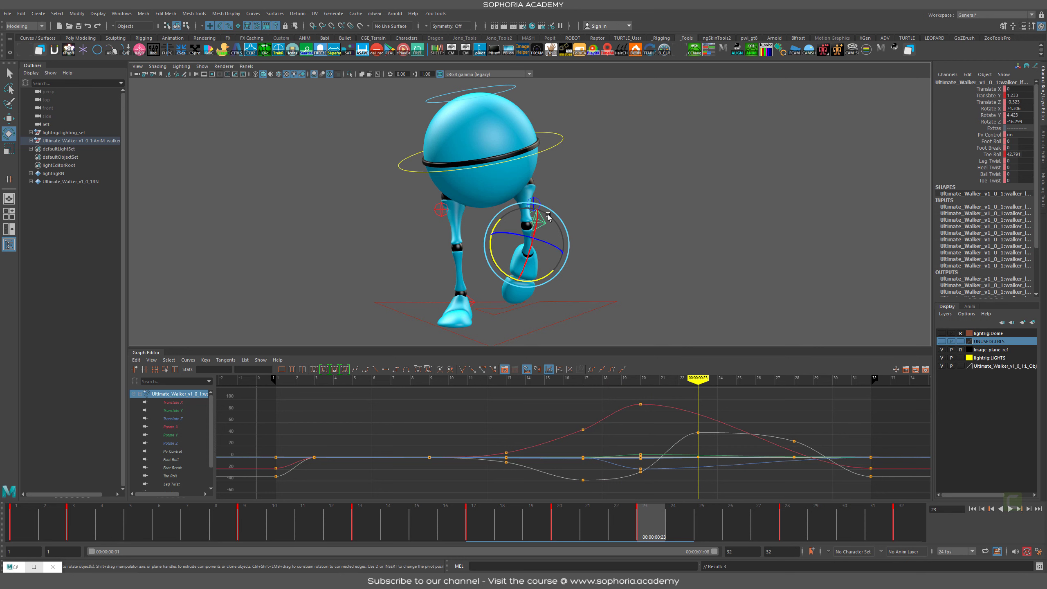
{"action": "left_click_drag", "start_coordinate": [536, 527], "coordinate": [795, 514]}
{"action": "left_click_drag", "start_coordinate": [538, 301], "coordinate": [552, 261]}
{"action": "left_click_drag", "start_coordinate": [799, 523], "coordinate": [621, 530]}
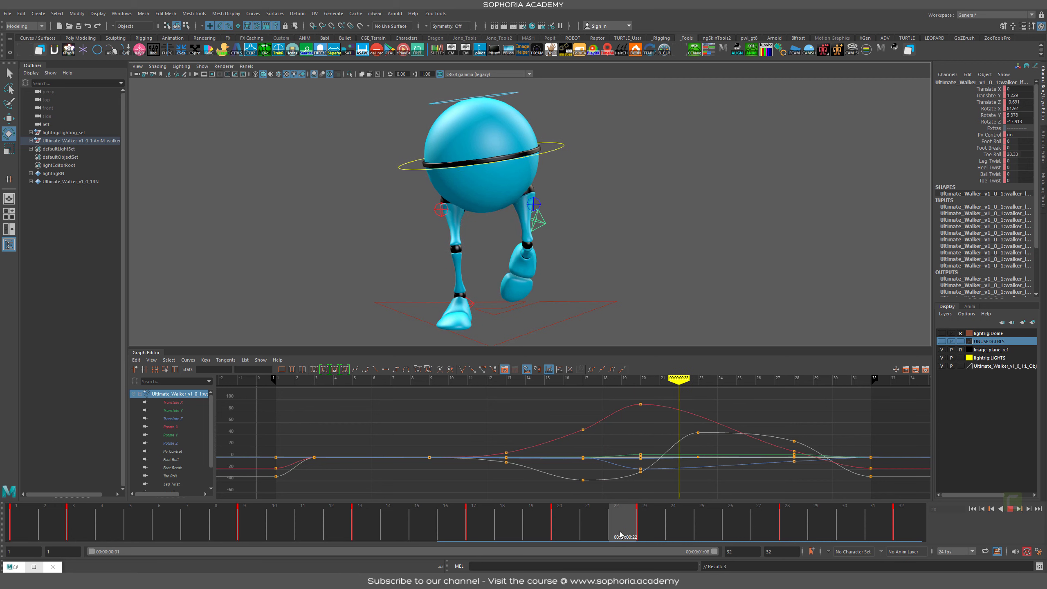
Step: Key the left knee control at frames 1 and 17, and move it outward to Translate X about 0.94 at frame 24
{"action": "key", "text": "w"}
{"action": "left_click", "coordinate": [537, 202]}
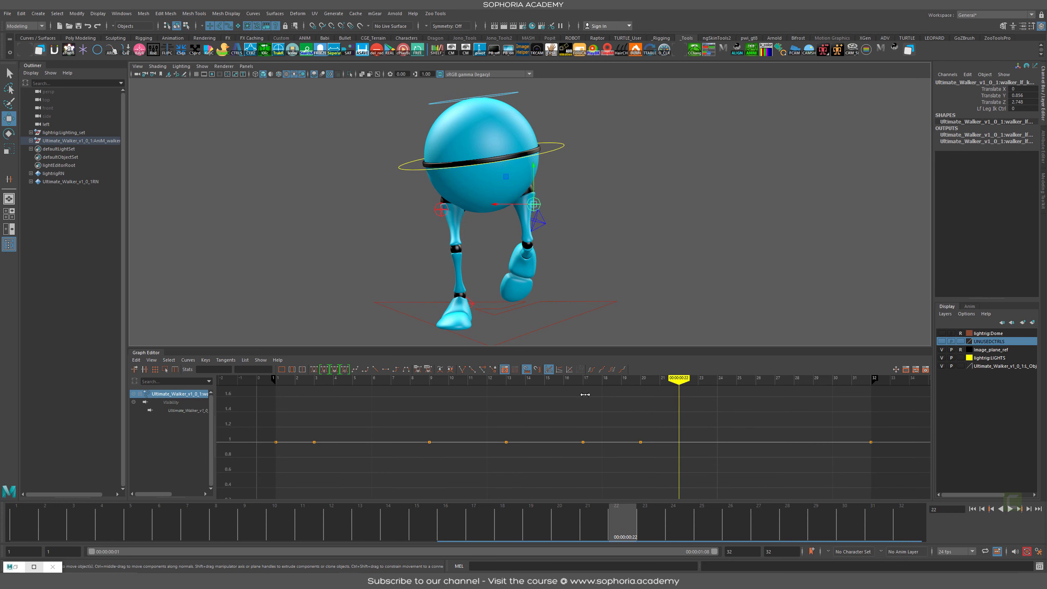
{"action": "key", "text": "alt+v"}
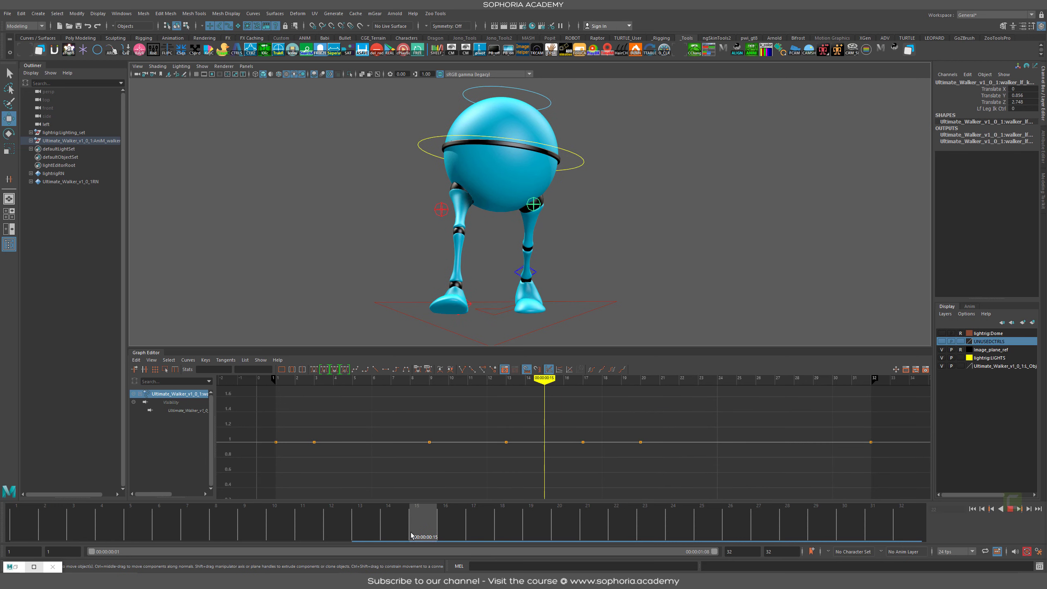
{"action": "left_click_drag", "start_coordinate": [470, 532], "coordinate": [688, 529]}
{"action": "key", "text": "s"}
{"action": "key", "text": "s"}
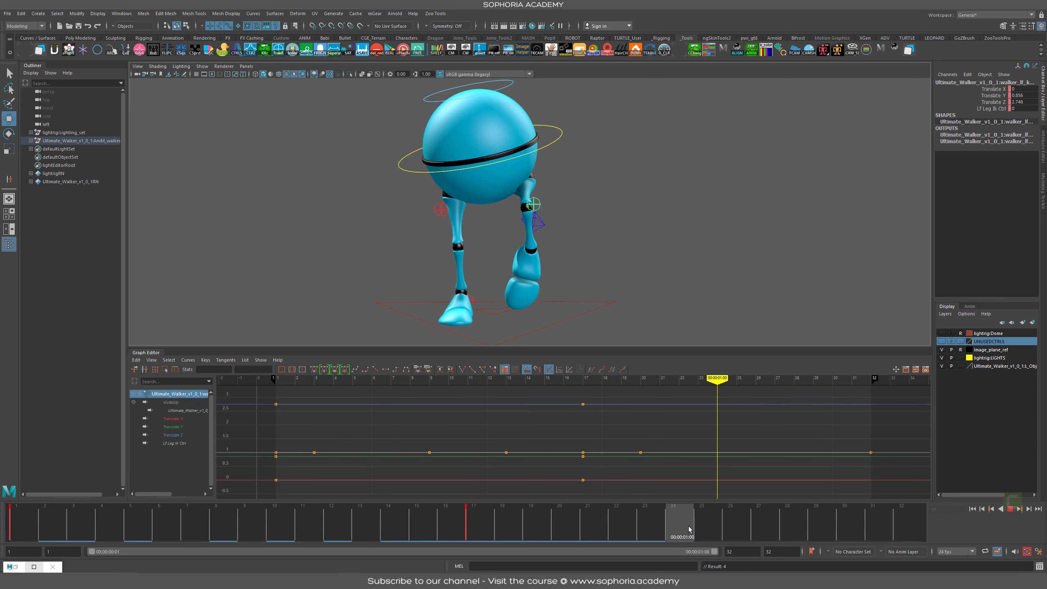
{"action": "left_click_drag", "start_coordinate": [509, 210], "coordinate": [582, 209]}
{"action": "key", "text": "s"}
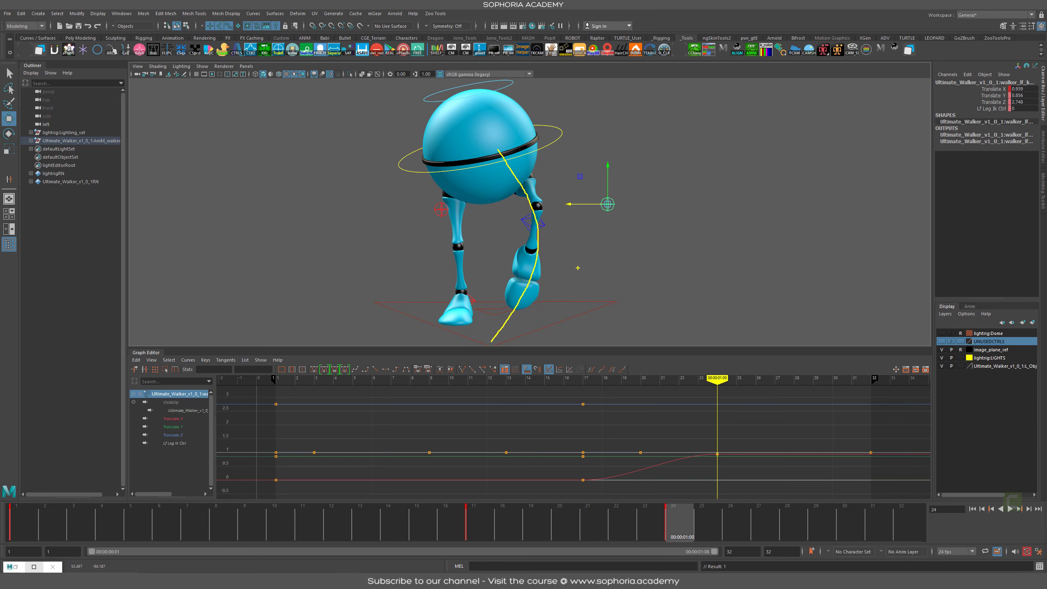
Step: Copy the left knee control's frame 1 position to a key at frame 32 and play back the knee motion
{"action": "left_click", "coordinate": [24, 522]}
{"action": "middle_click_drag", "start_coordinate": [23, 522], "coordinate": [907, 523]}
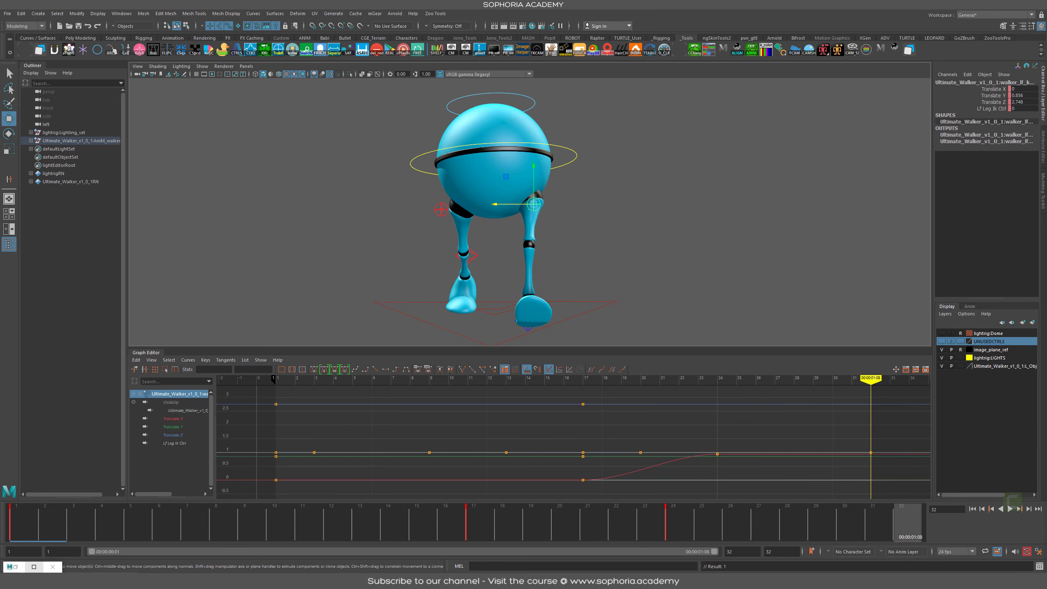
{"action": "key", "text": "s"}
{"action": "left_click", "coordinate": [737, 521]}
{"action": "left_click_drag", "start_coordinate": [737, 521], "coordinate": [510, 521]}
{"action": "key", "text": "alt+v"}
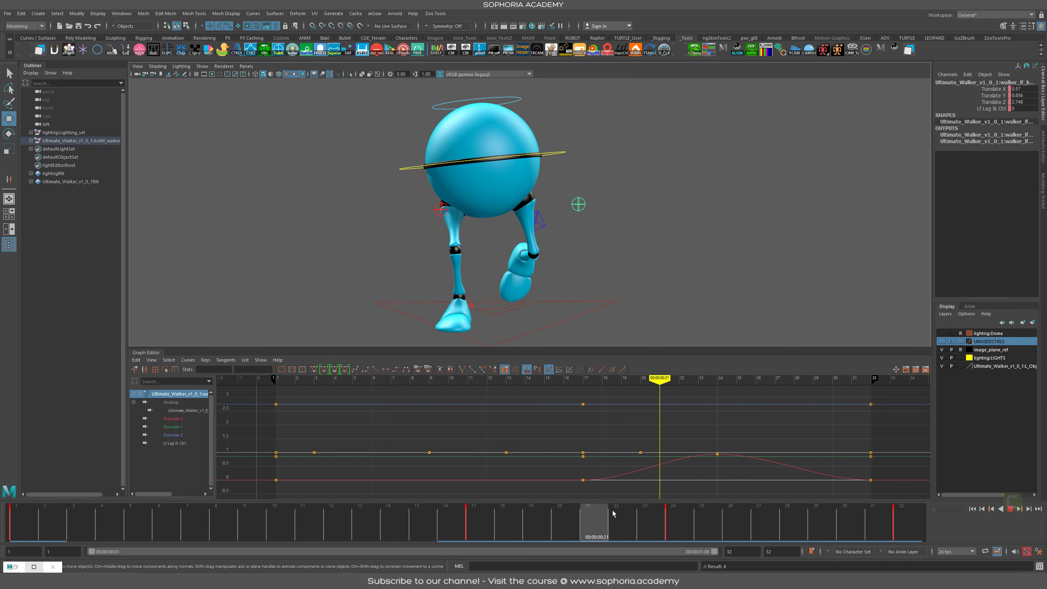
{"action": "key", "text": "Escape"}
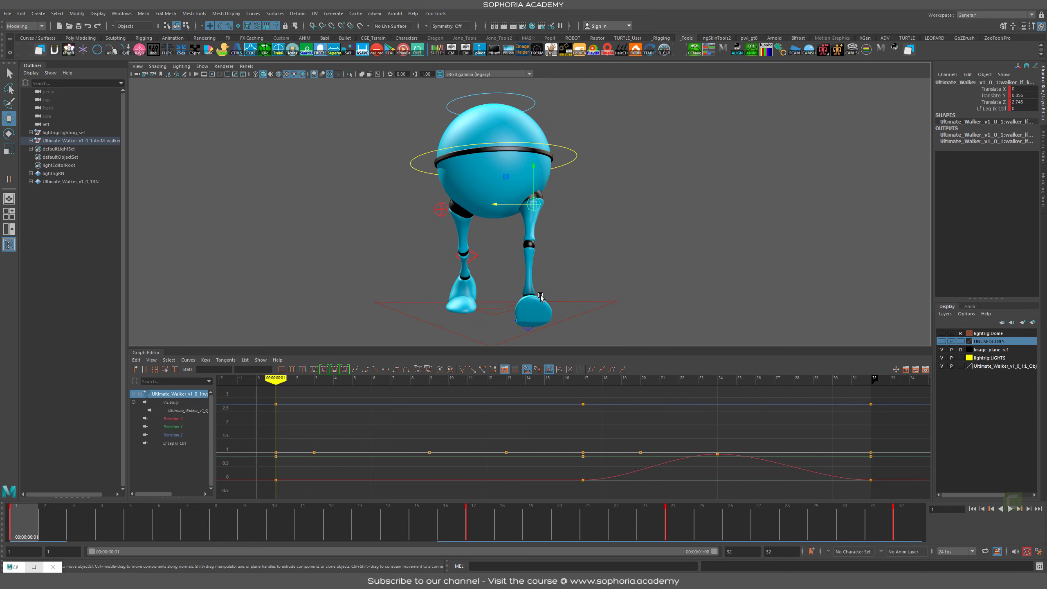
Step: Select the left foot control, go to frame 12 and isolate its Translate X curve
{"action": "left_click", "coordinate": [532, 329]}
{"action": "left_click_drag", "start_coordinate": [310, 522], "coordinate": [344, 532]}
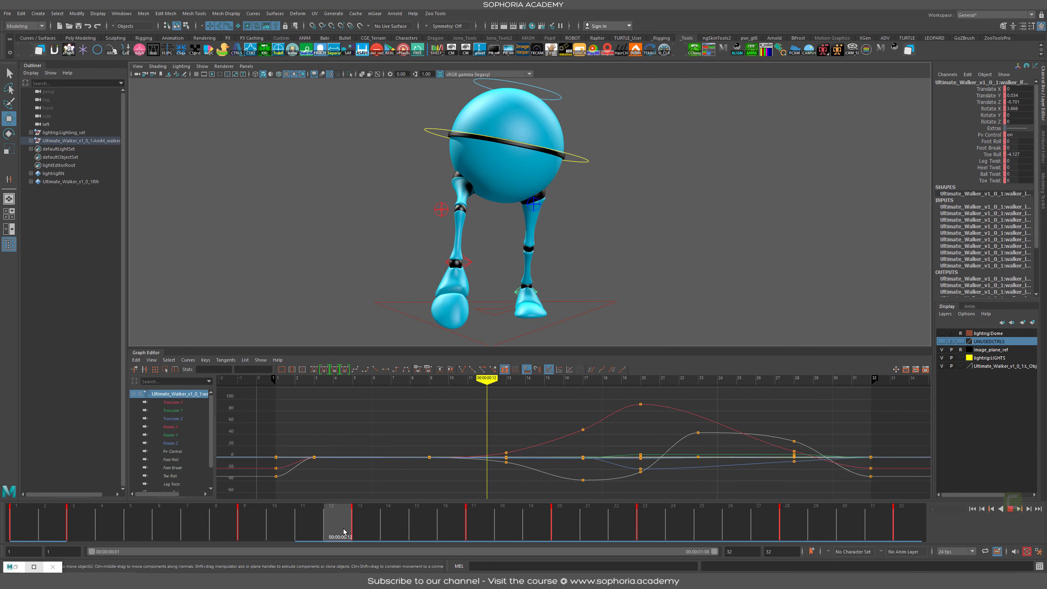
{"action": "left_click", "coordinate": [181, 402]}
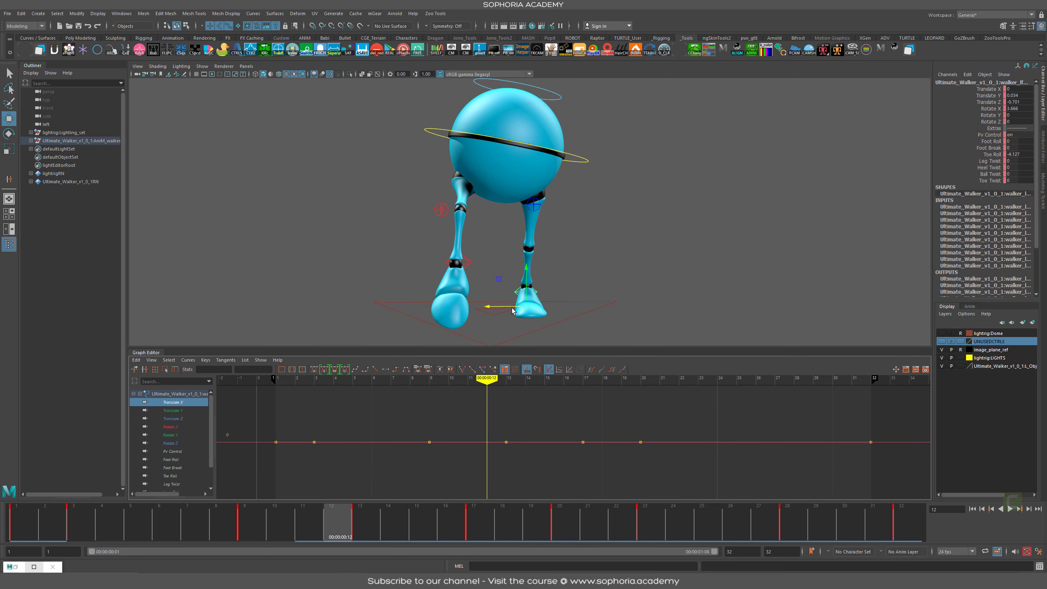
{"action": "scroll", "coordinate": [617, 449], "scroll_direction": "down", "scroll_amount": 4}
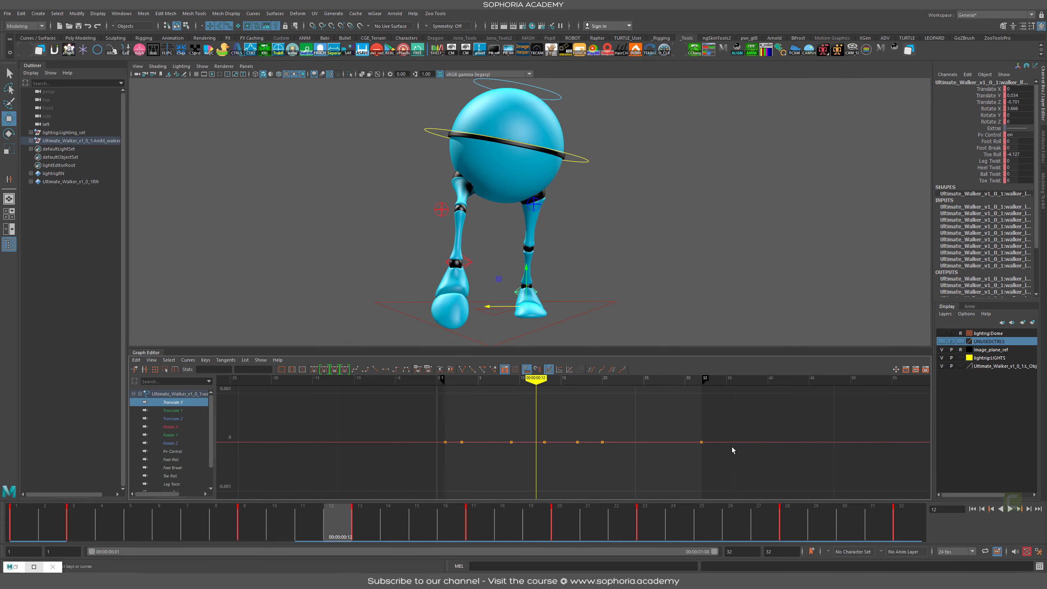
Step: Try to raise all keys of the left foot control's Translate X curve together
{"action": "left_click_drag", "start_coordinate": [676, 429], "coordinate": [647, 487]}
{"action": "mouse_move", "coordinate": [555, 470]}
{"action": "middle_mouse_down", "text": "shift"}
{"action": "mouse_move", "coordinate": [555, 495]}
{"action": "mouse_move", "coordinate": [556, 403]}
{"action": "mouse_move", "coordinate": [555, 450]}
{"action": "middle_mouse_up", "text": "shift"}
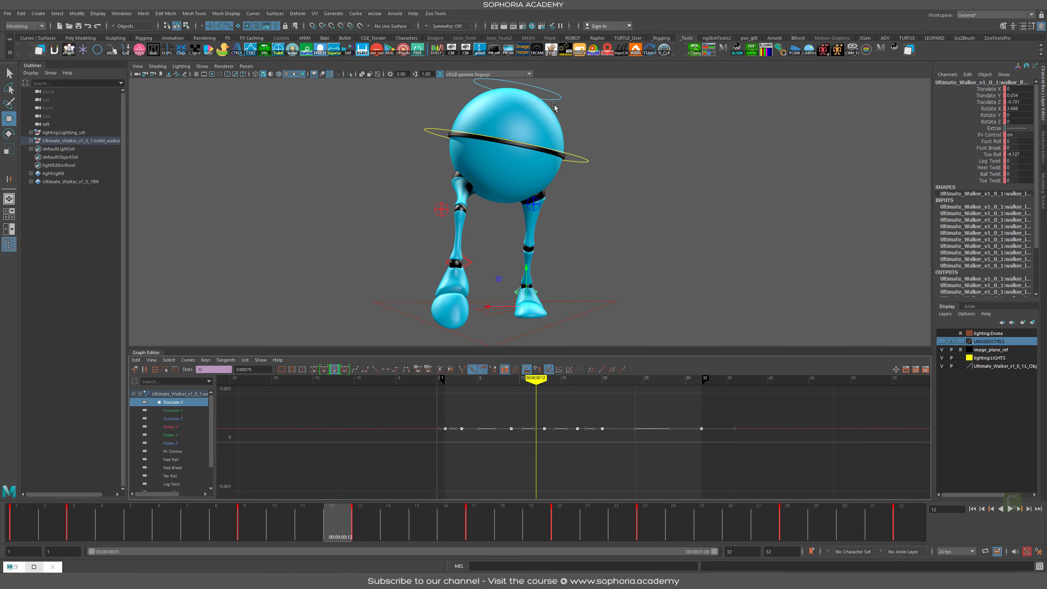
{"action": "key", "text": "ctrl+z"}
Step: Switch the viewport to the front view and frame the walker's legs
{"action": "right_click_drag", "start_coordinate": [620, 259], "coordinate": [576, 245], "text": "alt"}
{"action": "key", "text": "space"}
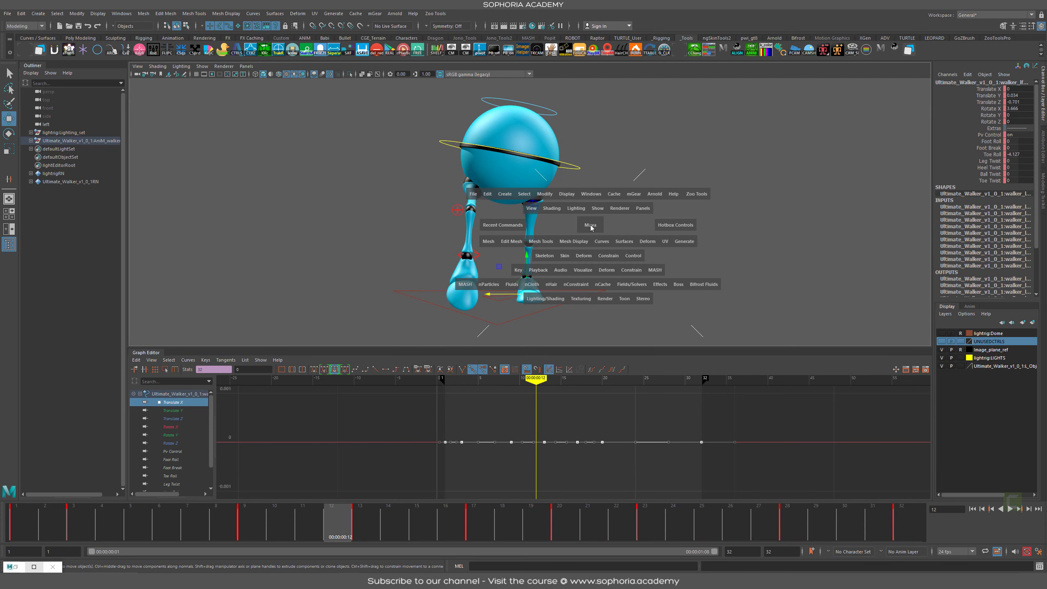
{"action": "left_click_drag", "start_coordinate": [591, 225], "coordinate": [591, 253]}
{"action": "key", "text": "f"}
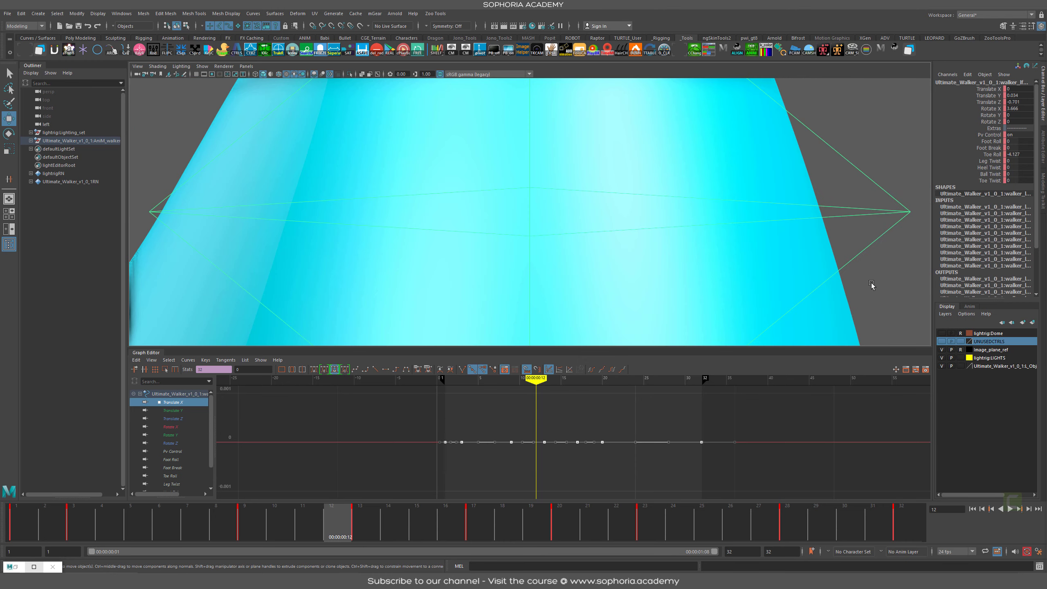
{"action": "scroll", "coordinate": [431, 187], "scroll_direction": "down", "scroll_amount": 3}
{"action": "middle_click_drag", "start_coordinate": [524, 211], "coordinate": [474, 348], "text": "alt"}
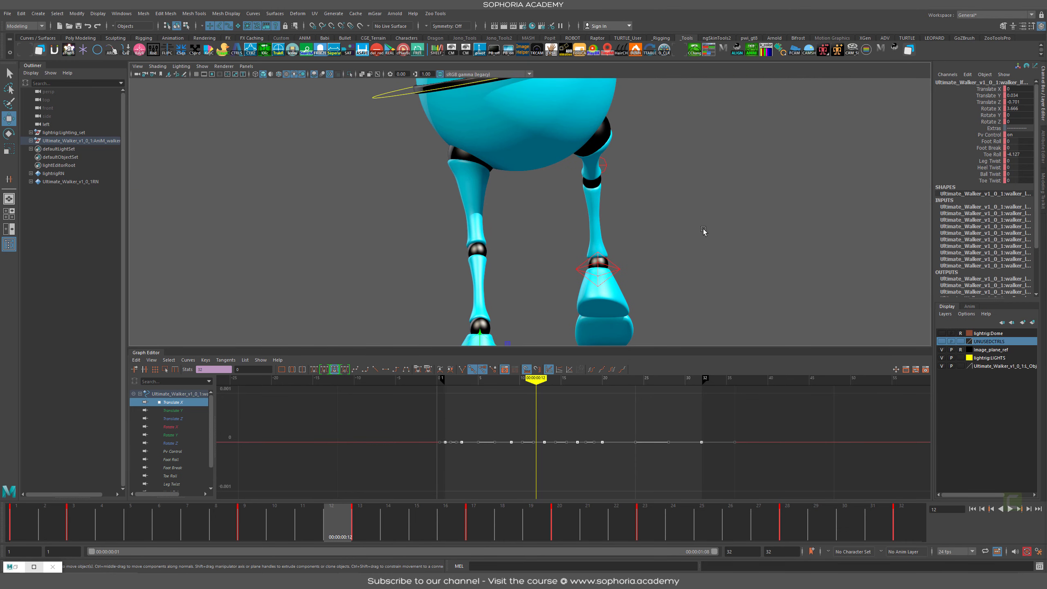
{"action": "right_click_drag", "start_coordinate": [735, 236], "coordinate": [466, 192], "text": "alt"}
Step: Switch the viewport to the back view, frame the walker and turn on the grid
{"action": "key", "text": "space"}
{"action": "left_click_drag", "start_coordinate": [576, 191], "coordinate": [549, 206]}
{"action": "key", "text": "f"}
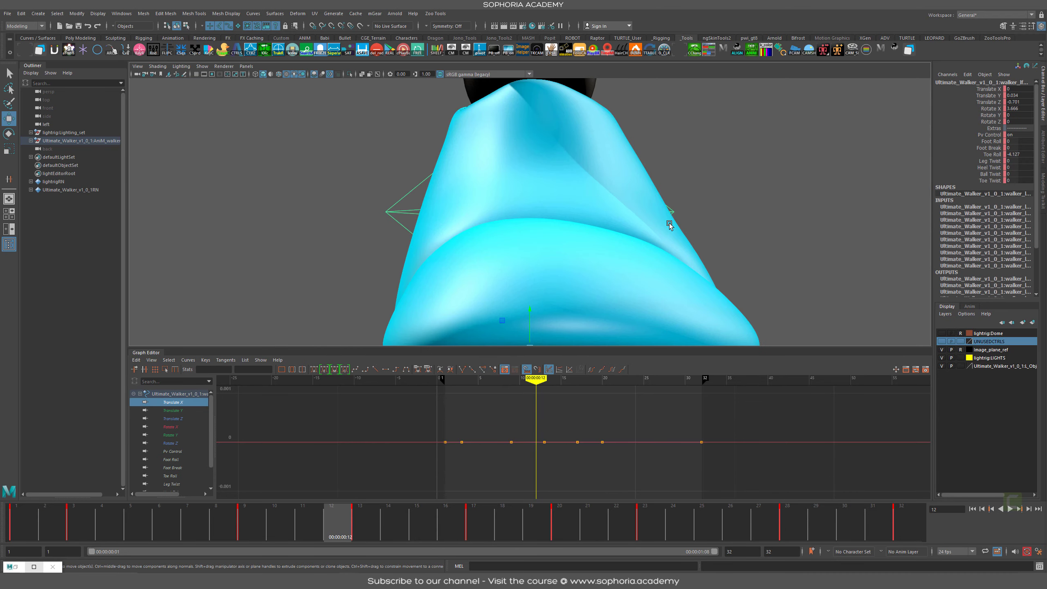
{"action": "right_click_drag", "start_coordinate": [818, 248], "coordinate": [336, 107], "text": "alt"}
{"action": "middle_click_drag", "start_coordinate": [337, 108], "coordinate": [340, 213], "text": "alt"}
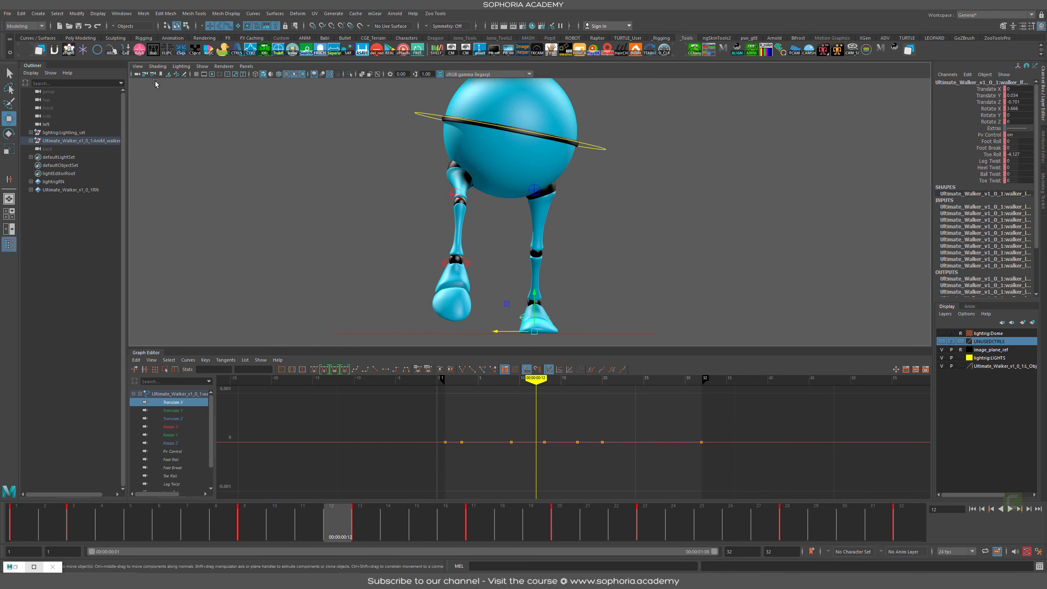
{"action": "left_click", "coordinate": [196, 74]}
Step: Move the left foot control inward at frame 12 to Translate X about -0.2
{"action": "right_click_drag", "start_coordinate": [606, 215], "coordinate": [560, 198], "text": "alt"}
{"action": "middle_click_drag", "start_coordinate": [595, 267], "coordinate": [616, 303], "text": "alt"}
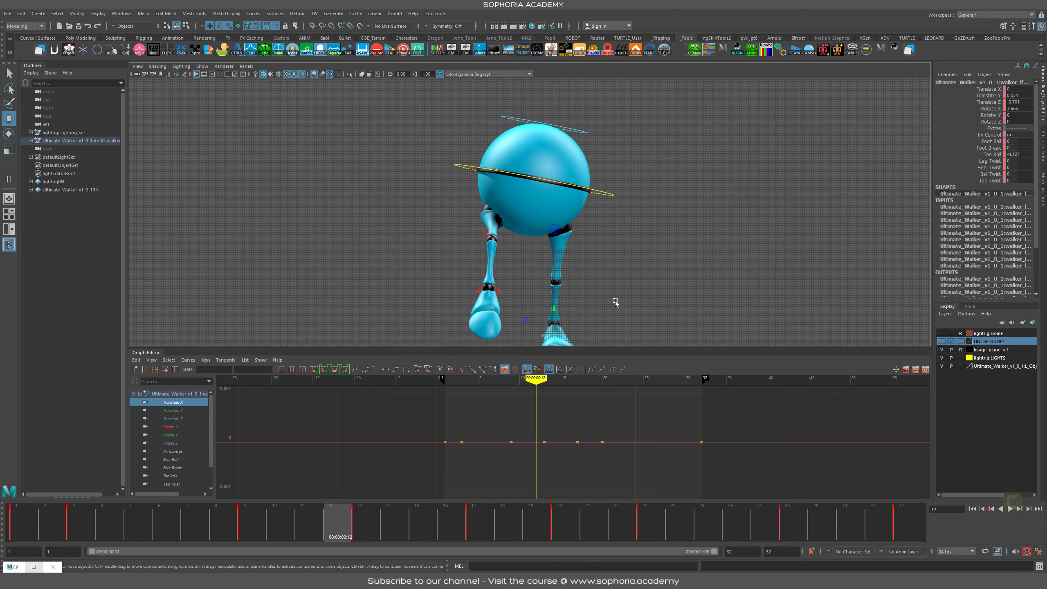
{"action": "left_click_drag", "start_coordinate": [615, 302], "coordinate": [508, 311], "text": "alt"}
{"action": "mouse_move", "coordinate": [601, 497]}
{"action": "right_mouse_down", "text": "alt"}
{"action": "mouse_move", "coordinate": [581, 459]}
{"action": "mouse_move", "coordinate": [598, 485]}
{"action": "right_mouse_up", "text": "alt"}
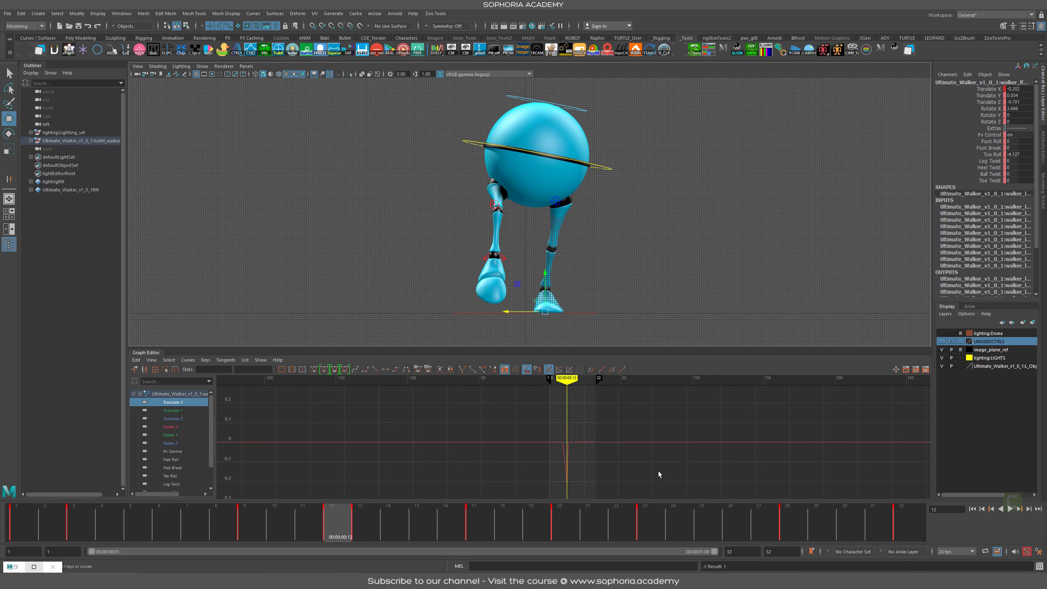
Step: Undo the left foot control's last move and lower all its Translate X keys together to about -0.12
{"action": "key", "text": "ctrl+z"}
{"action": "left_click_drag", "start_coordinate": [631, 429], "coordinate": [519, 447]}
{"action": "mouse_move", "coordinate": [546, 472]}
{"action": "middle_mouse_down", "text": "shift"}
{"action": "mouse_move", "coordinate": [548, 501]}
{"action": "mouse_move", "coordinate": [547, 487]}
{"action": "middle_mouse_up", "text": "shift"}
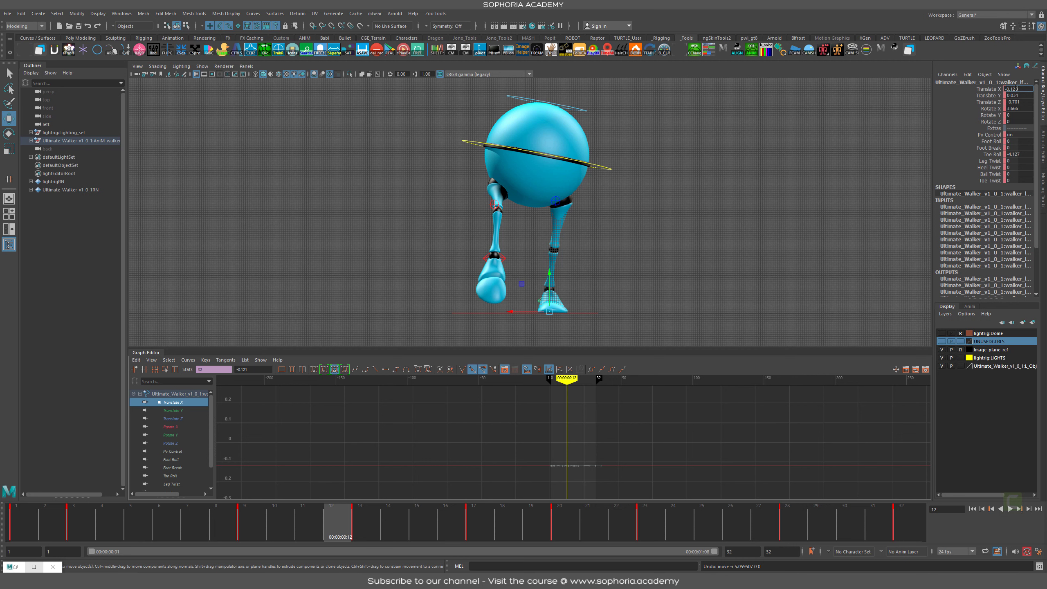
{"action": "key", "text": "Return"}
Step: Set all Translate X keys of the right foot control to 0.12 and check the foot spacing in playback
{"action": "left_click", "coordinate": [481, 261]}
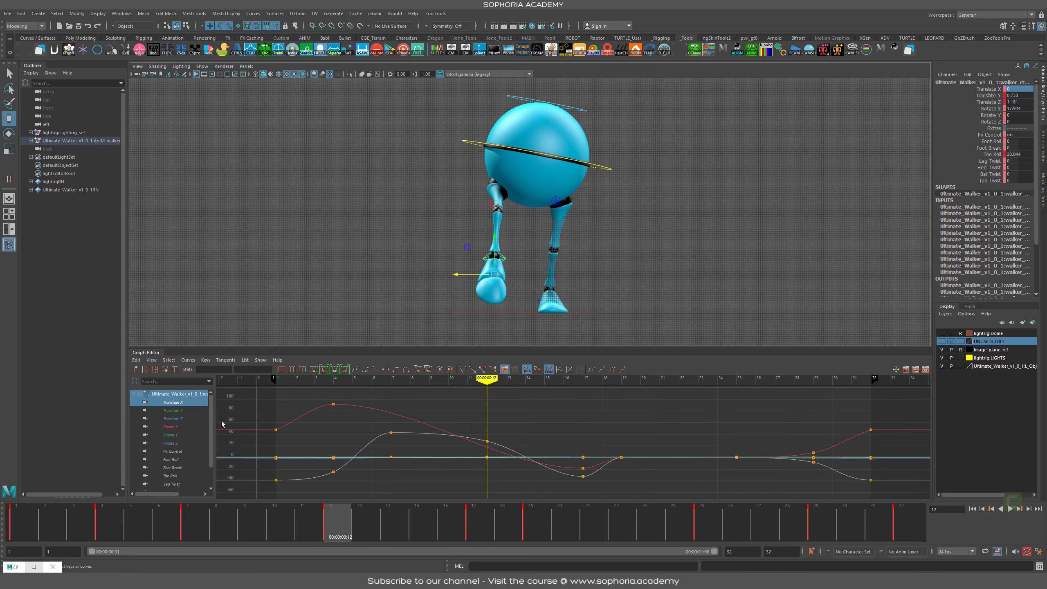
{"action": "left_click", "coordinate": [172, 402]}
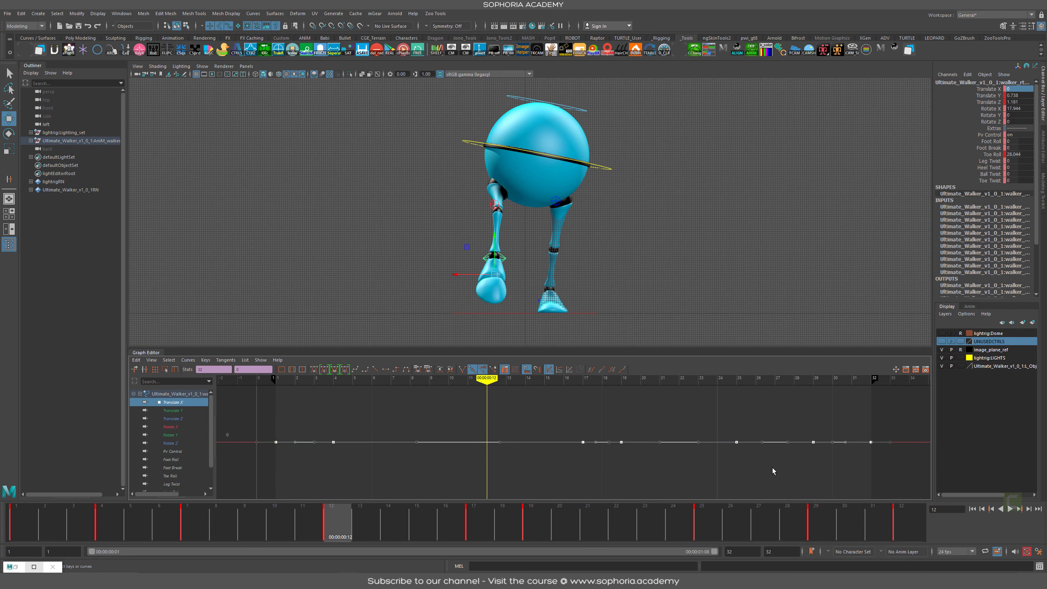
{"action": "key", "text": "f"}
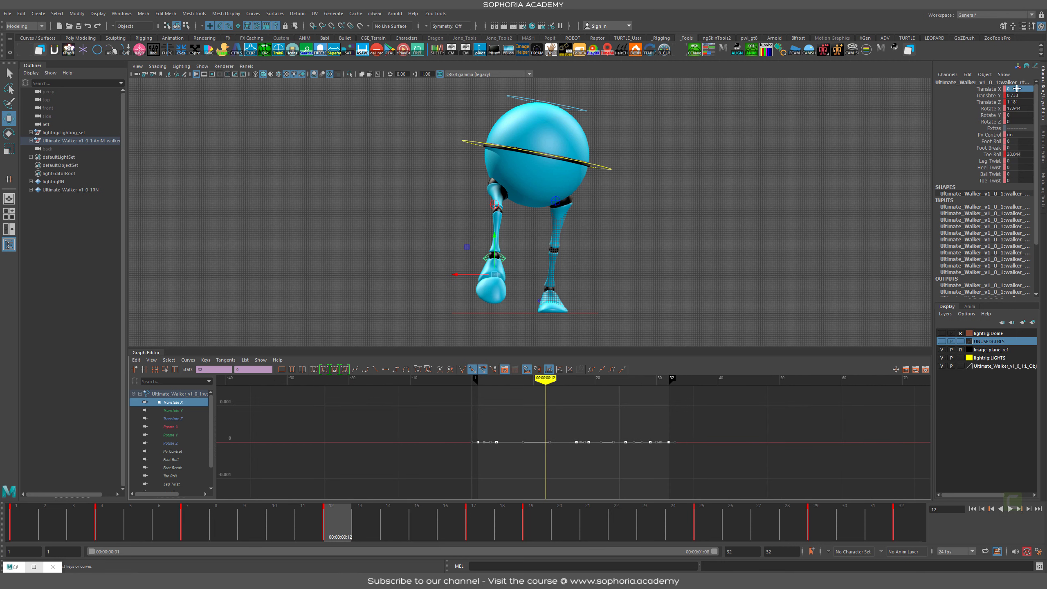
{"action": "key", "text": "Return"}
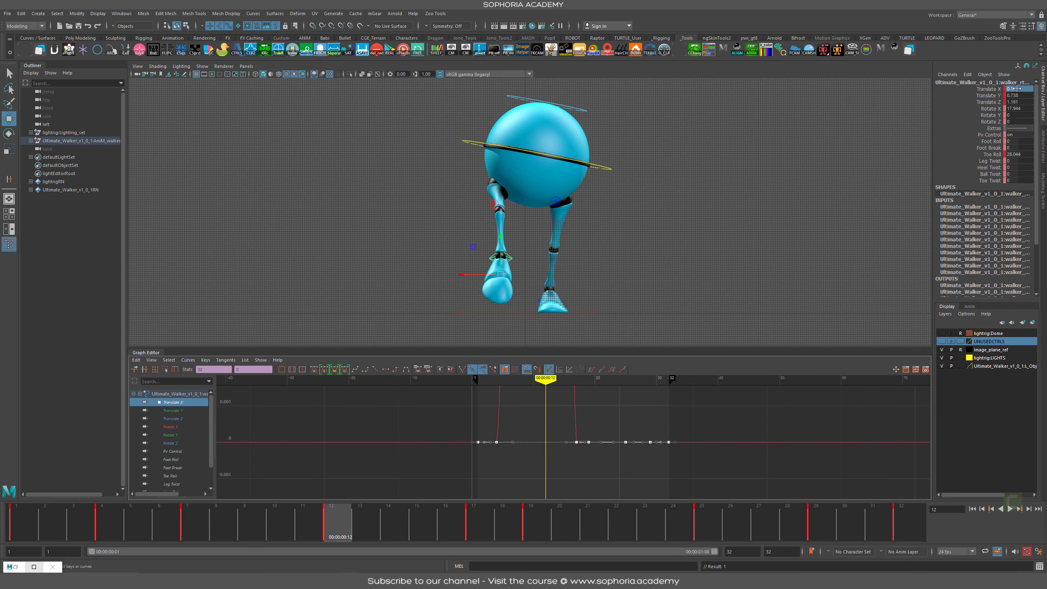
{"action": "scroll", "coordinate": [564, 457], "scroll_direction": "down", "scroll_amount": 5}
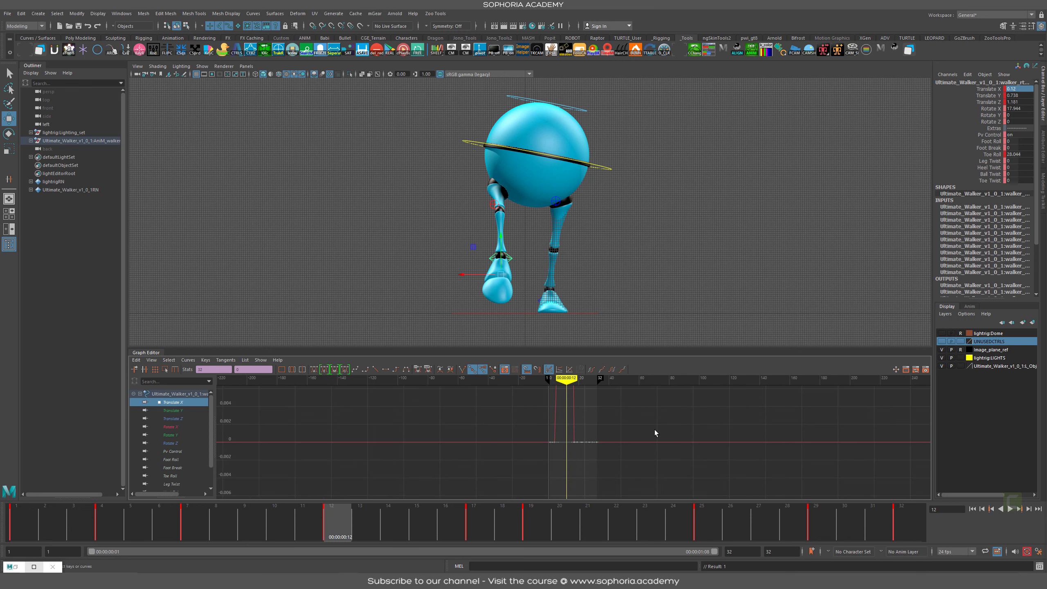
{"action": "left_click", "coordinate": [462, 468]}
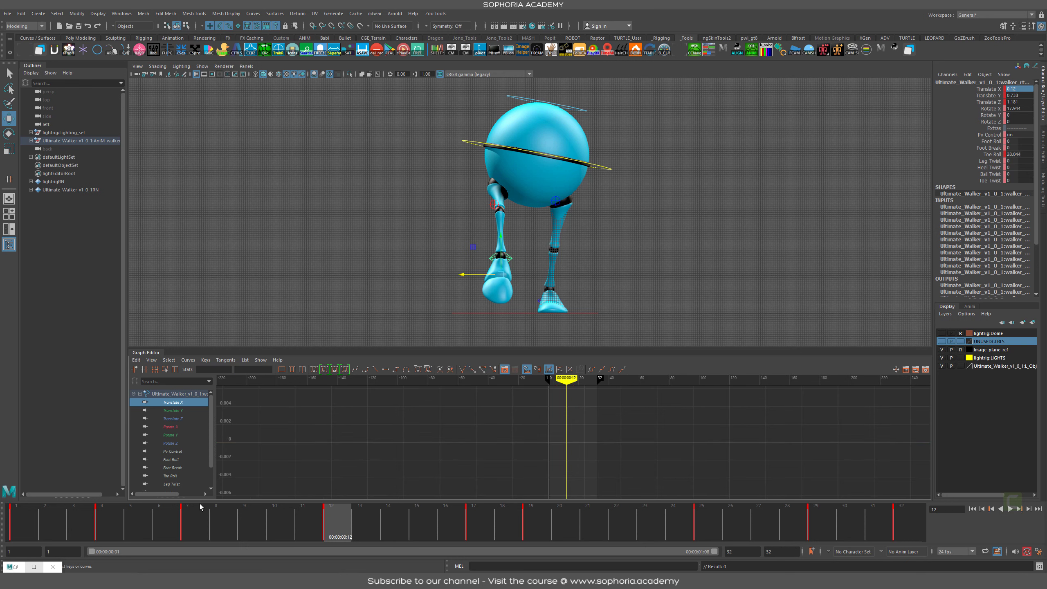
{"action": "left_click_drag", "start_coordinate": [116, 518], "coordinate": [17, 520]}
{"action": "left_click", "coordinate": [911, 521]}
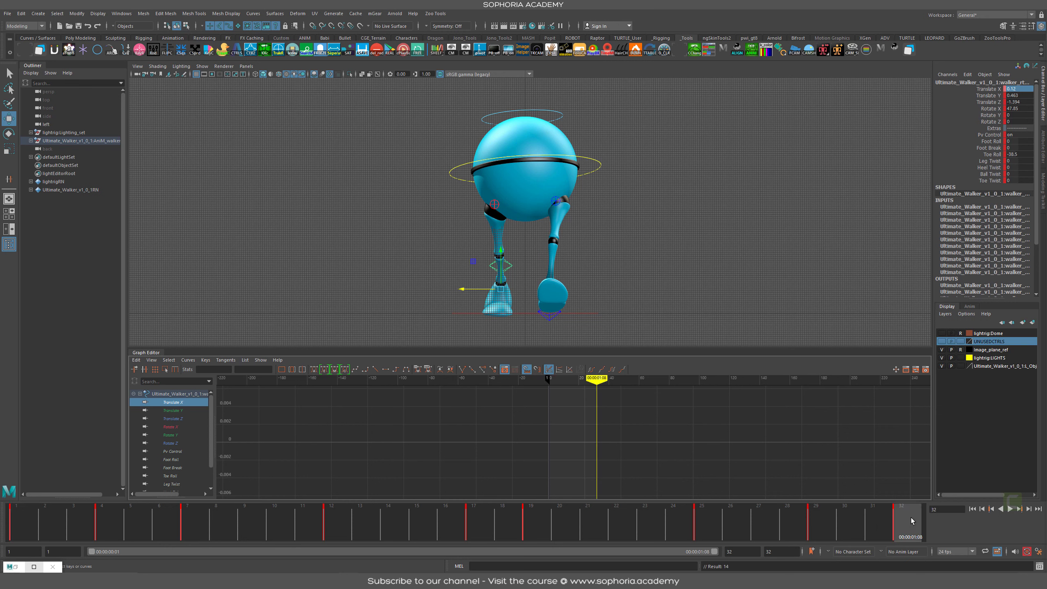
{"action": "key", "text": "alt+v"}
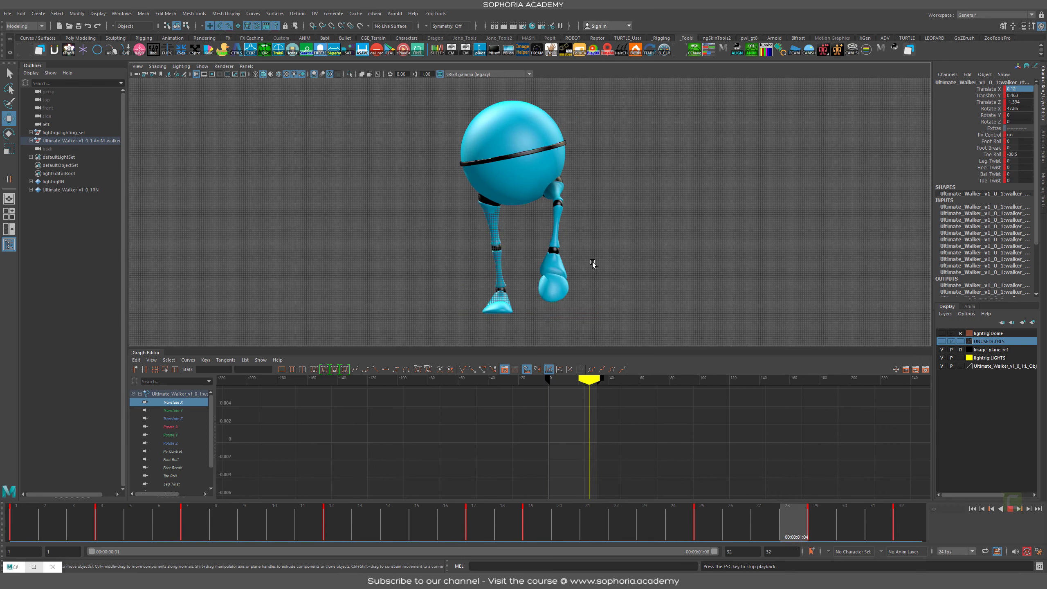
{"action": "key", "text": "Escape"}
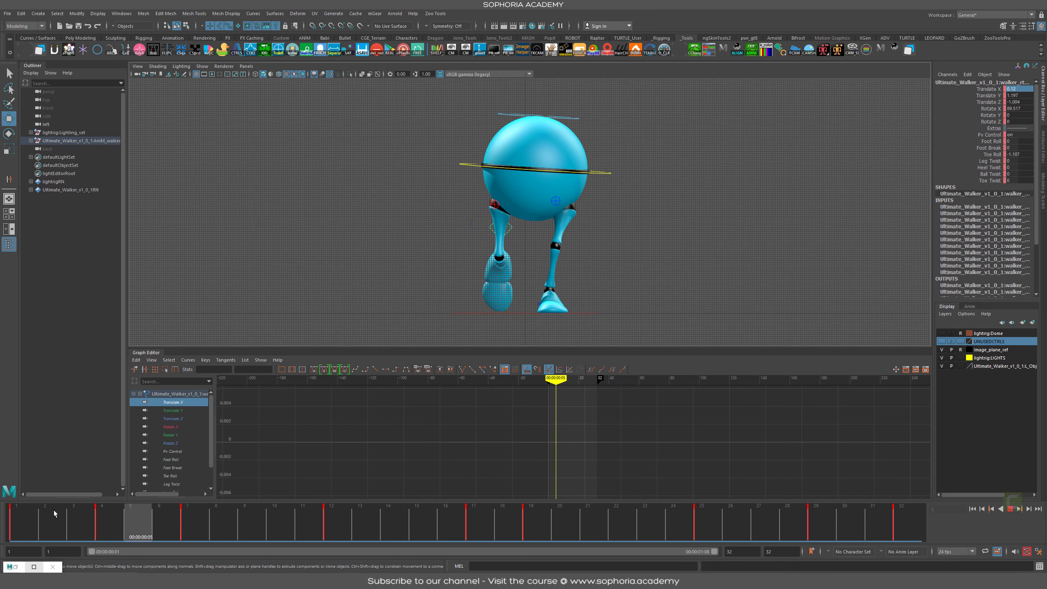
Step: Rotate the right foot control at frame 7 so the toe angles inward, to Rotate Z about 17.6 and Rotate Y about -6.4
{"action": "left_click", "coordinate": [11, 512]}
{"action": "left_click_drag", "start_coordinate": [23, 512], "coordinate": [198, 511]}
{"action": "key", "text": "e"}
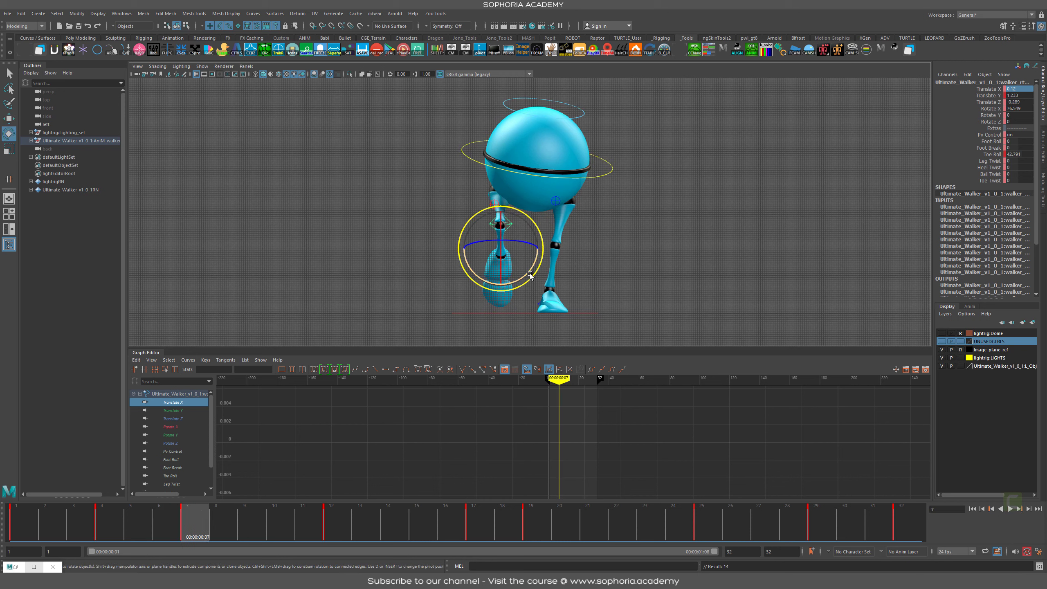
{"action": "left_click_drag", "start_coordinate": [530, 275], "coordinate": [518, 238]}
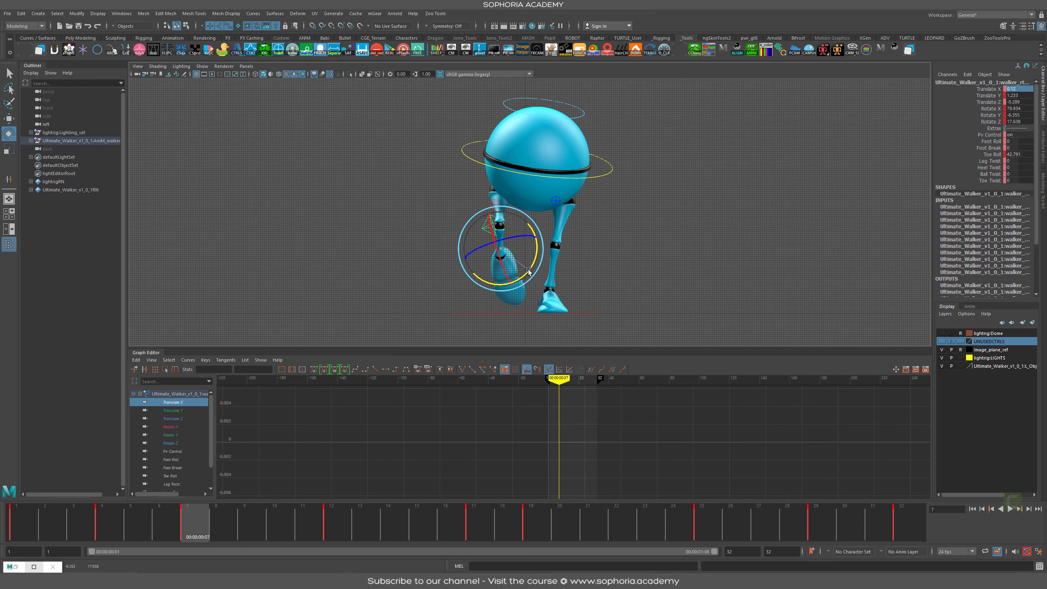
Step: Rotate the right foot control inward at frame 12 to Rotate Z about 17.8 and play back the cycle
{"action": "key", "text": "alt+v"}
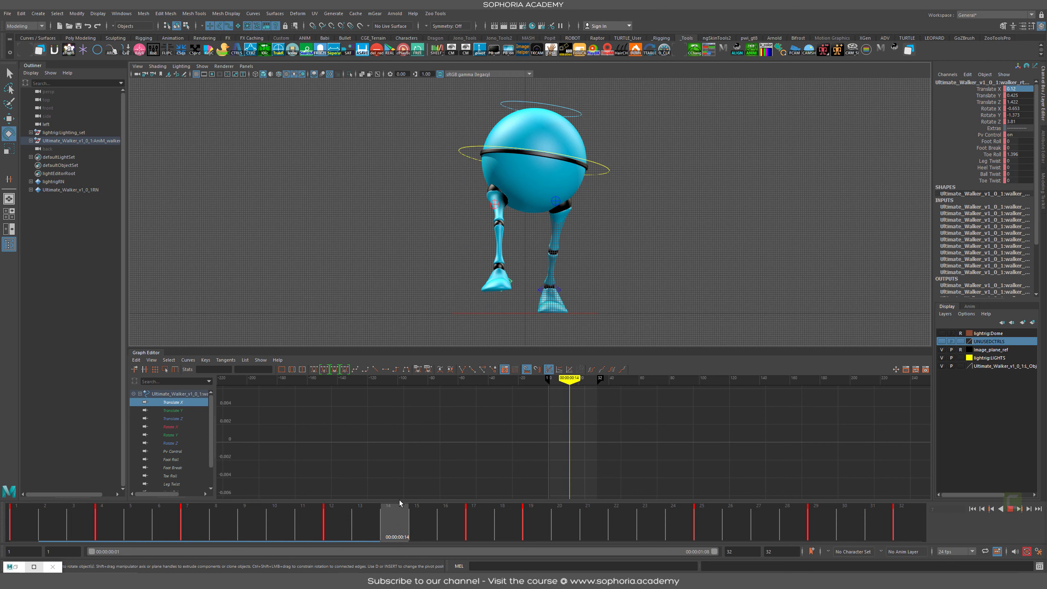
{"action": "left_click_drag", "start_coordinate": [399, 503], "coordinate": [344, 511]}
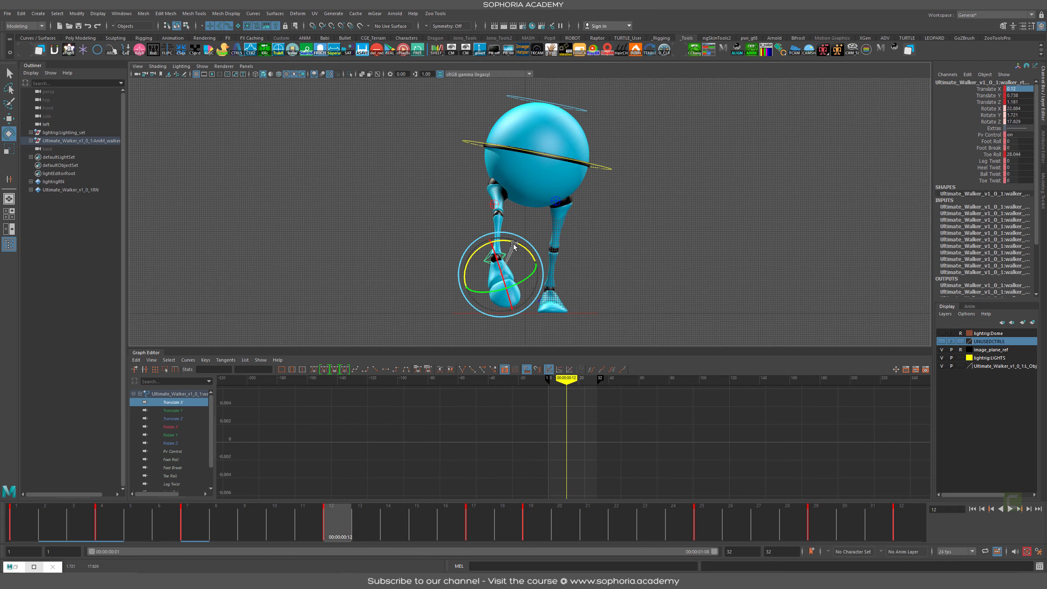
{"action": "key", "text": "alt+v"}
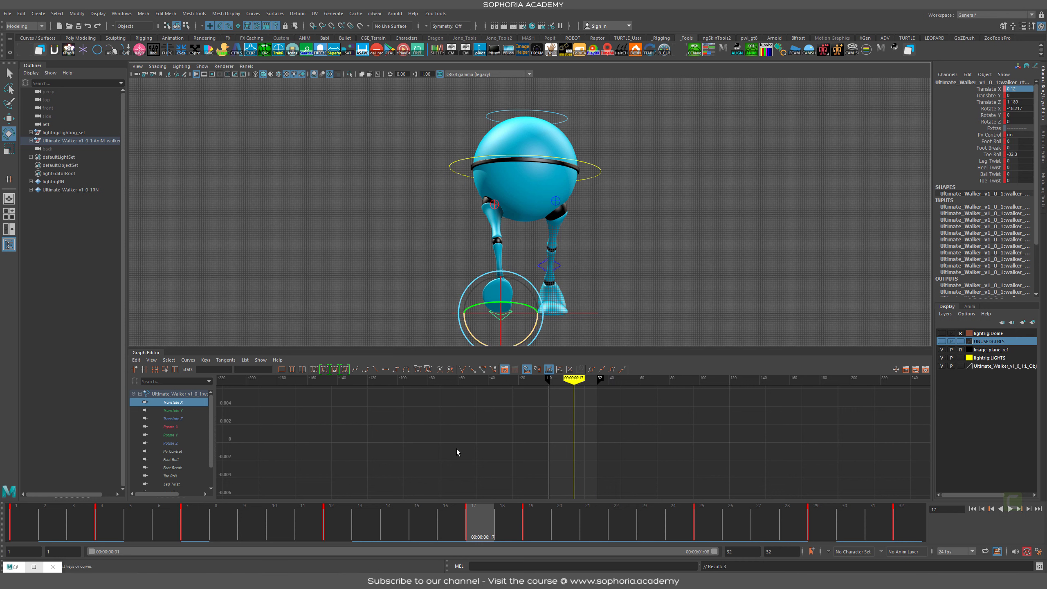
Step: Key the right knee control at Translate X 0 on frames 1 and 17, and move it outward to about -1.44 at frame 8
{"action": "left_click", "coordinate": [493, 203]}
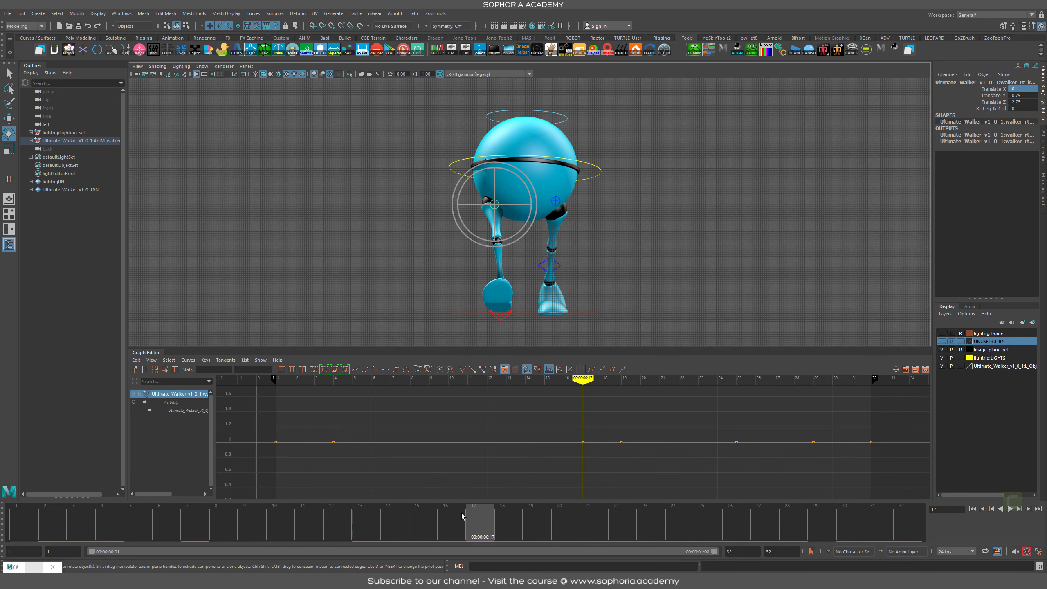
{"action": "key", "text": "s"}
{"action": "key", "text": "alt+v"}
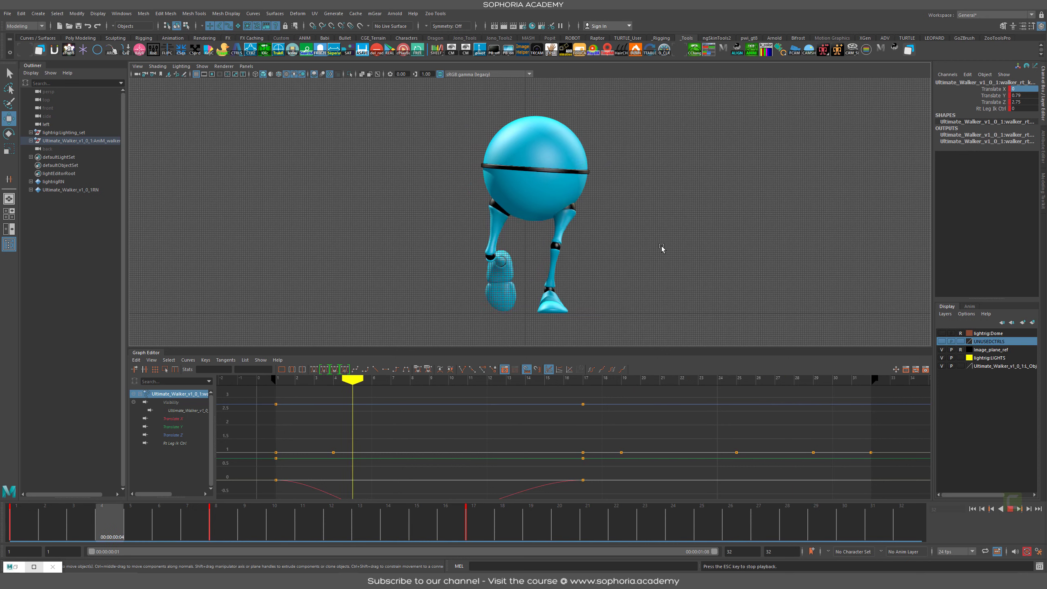
{"action": "key", "text": "Escape"}
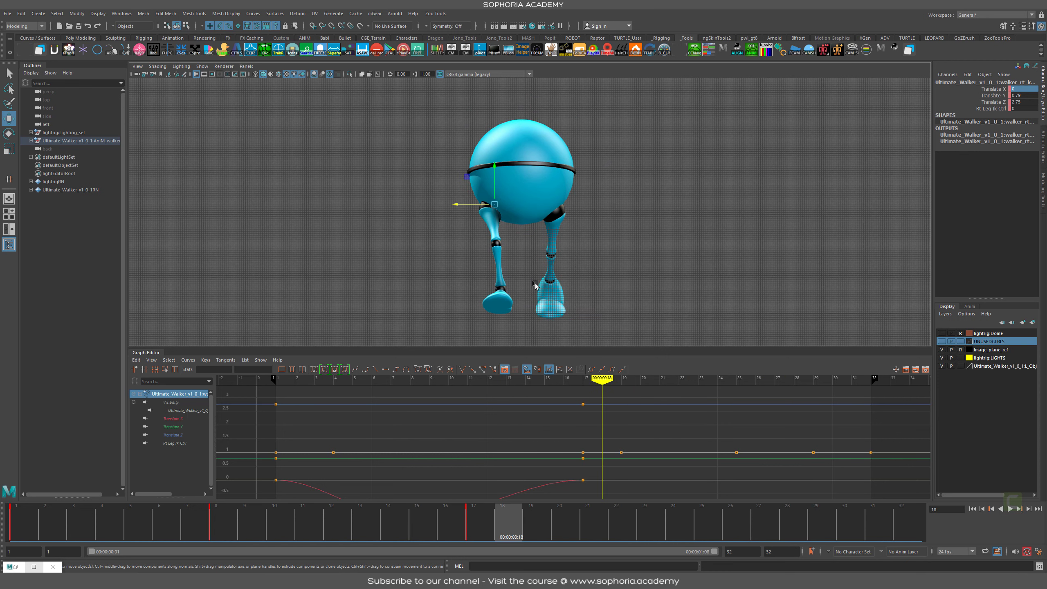
Step: Smooth the tangents of the right foot control's Rotate X, Y and Z keys at frame 12
{"action": "left_click_drag", "start_coordinate": [47, 538], "coordinate": [215, 531]}
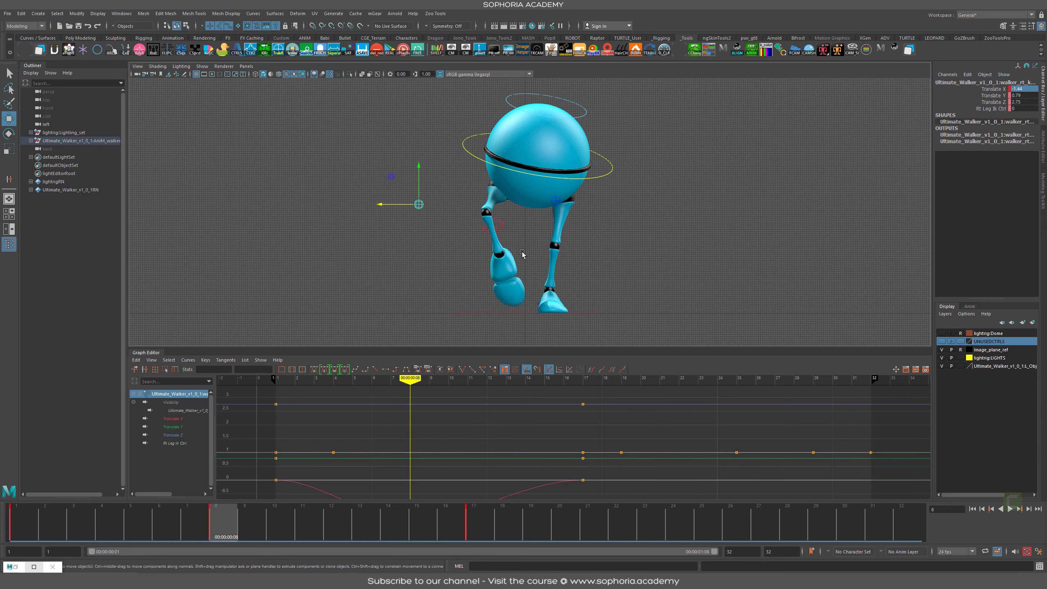
{"action": "left_click", "coordinate": [507, 224]}
{"action": "left_click_drag", "start_coordinate": [188, 427], "coordinate": [186, 443]}
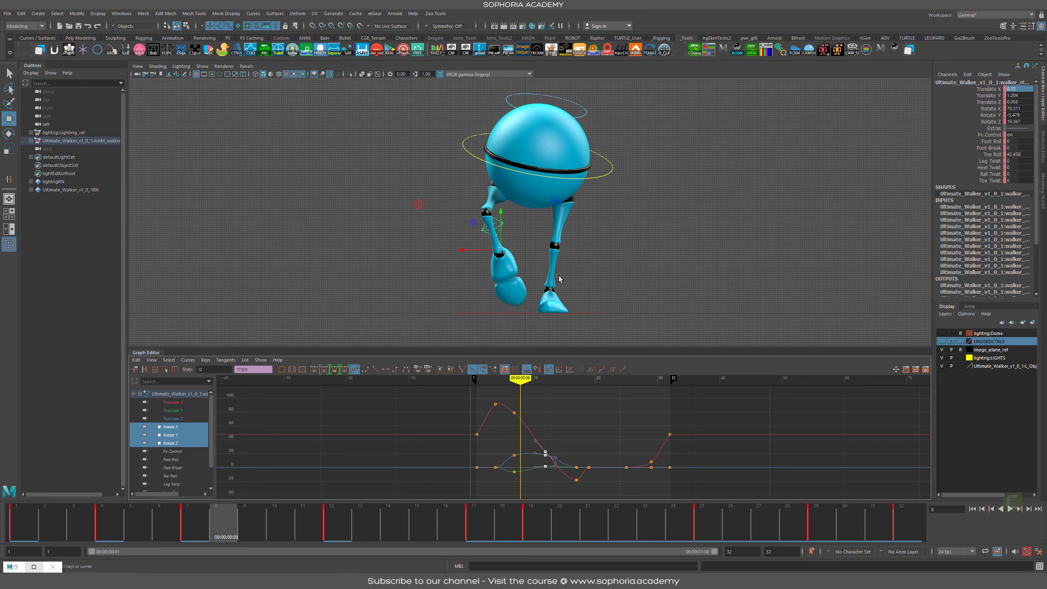
{"action": "key", "text": "alt+v"}
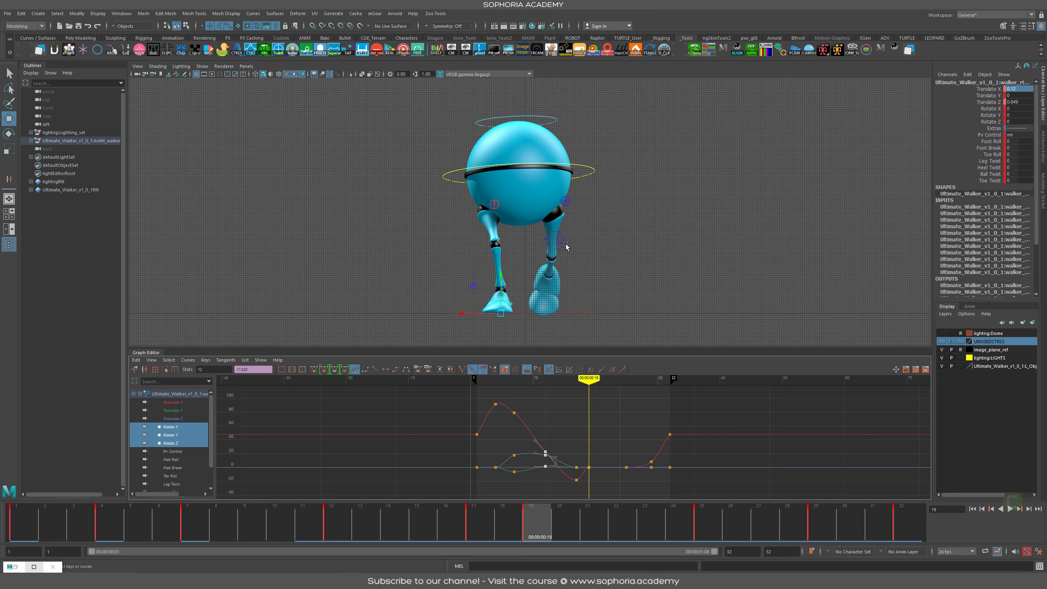
Step: Smooth the tangents of the left foot control's Rotate X, Y and Z keys at frame 20 and play back the cycle
{"action": "left_click", "coordinate": [566, 245]}
{"action": "left_click", "coordinate": [170, 427]}
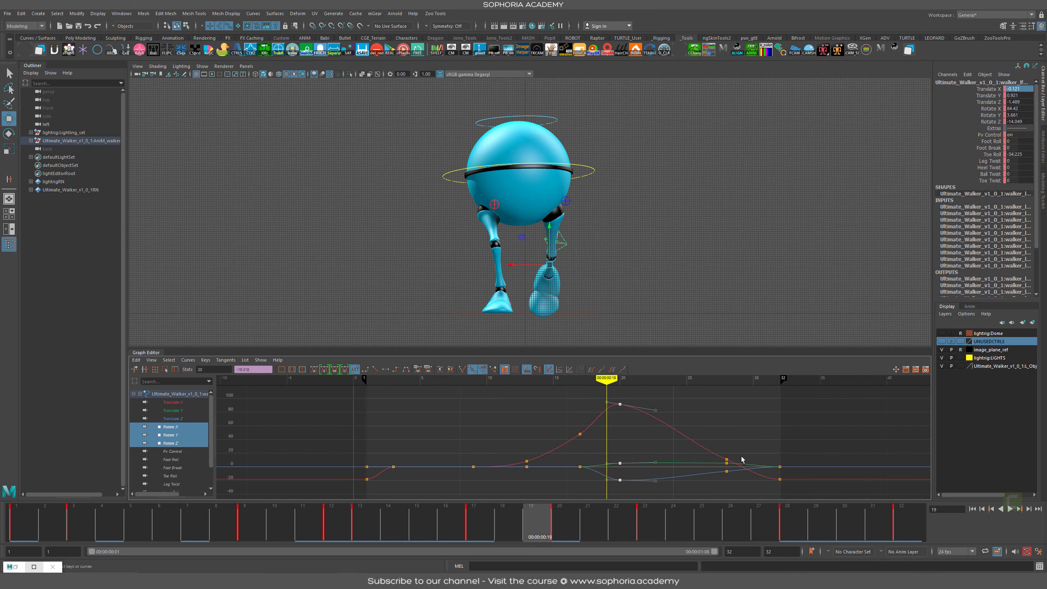
{"action": "key", "text": "alt+v"}
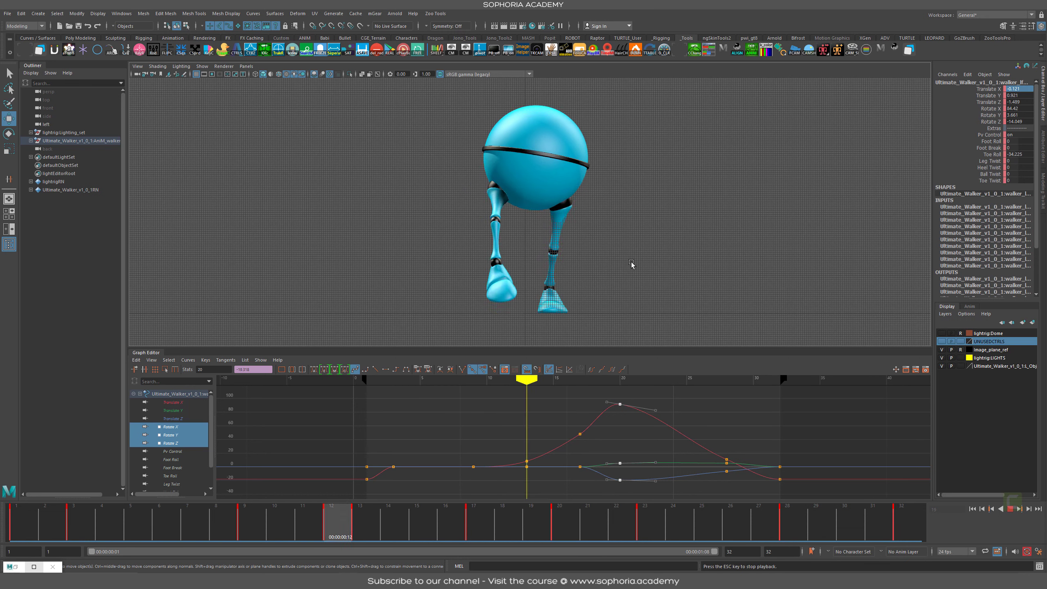
{"action": "key", "text": "Escape"}
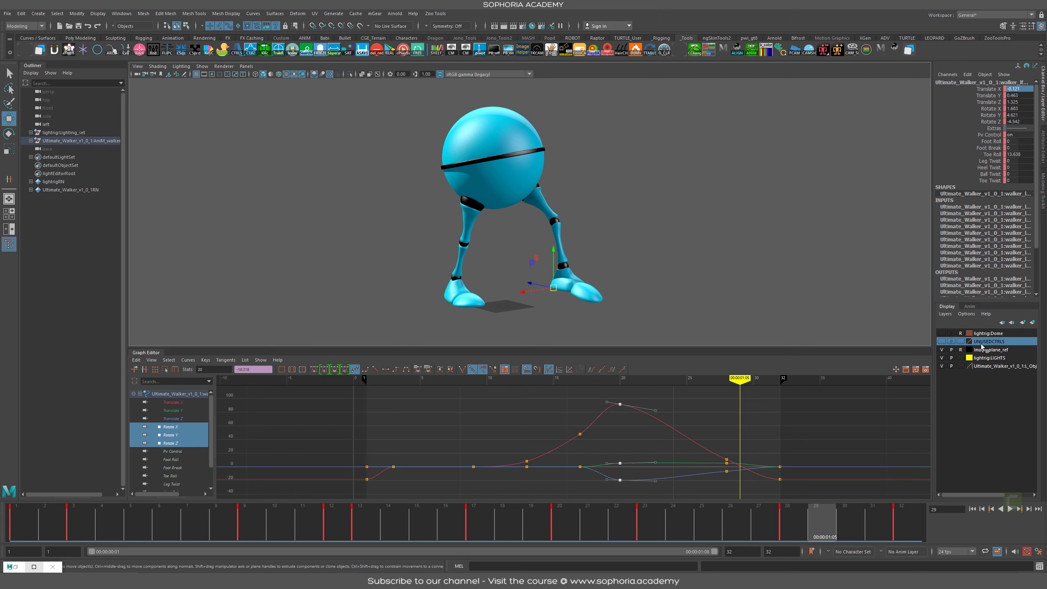
Step: Show the lighting dome layer and remove the Graph Editor from view to enlarge the perspective viewport
{"action": "left_click", "coordinate": [945, 333]}
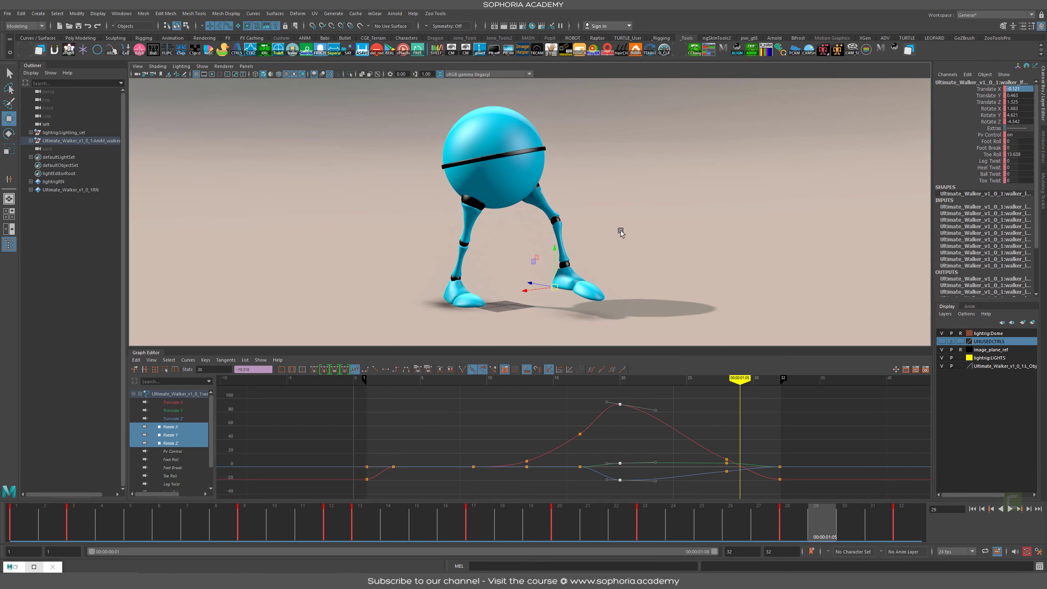
{"action": "left_click_drag", "start_coordinate": [146, 352], "coordinate": [1, 356]}
{"action": "scroll", "coordinate": [442, 322], "scroll_direction": "up", "scroll_amount": 1}
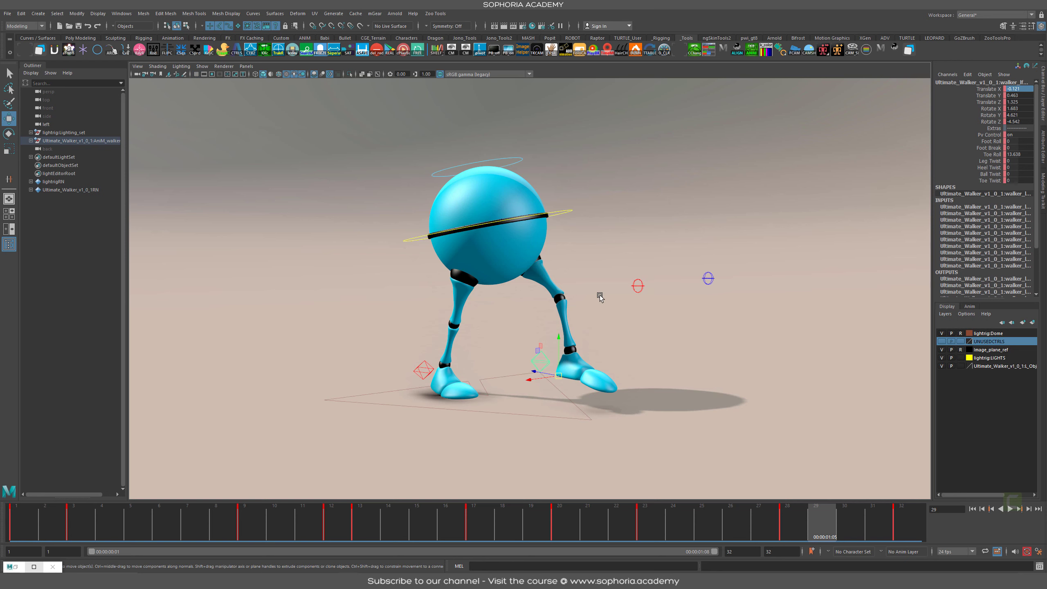
Step: Play back the looping walk cycle and examine it from several angles around the walker
{"action": "key", "text": "alt+v"}
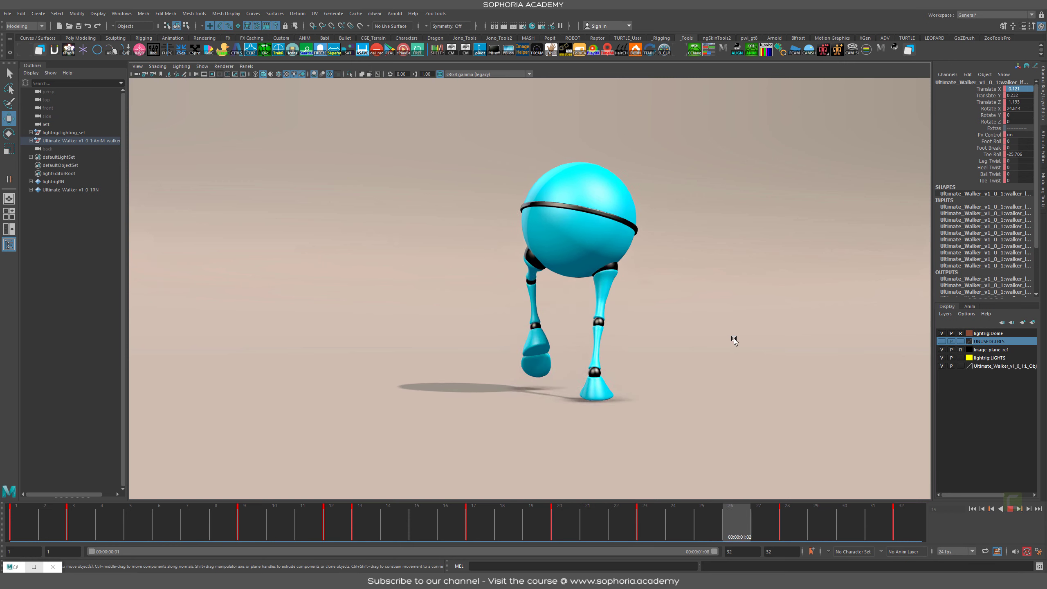
{"action": "left_click_drag", "start_coordinate": [727, 338], "coordinate": [615, 337], "text": "alt"}
{"action": "left_click_drag", "start_coordinate": [681, 332], "coordinate": [730, 365], "text": "alt"}
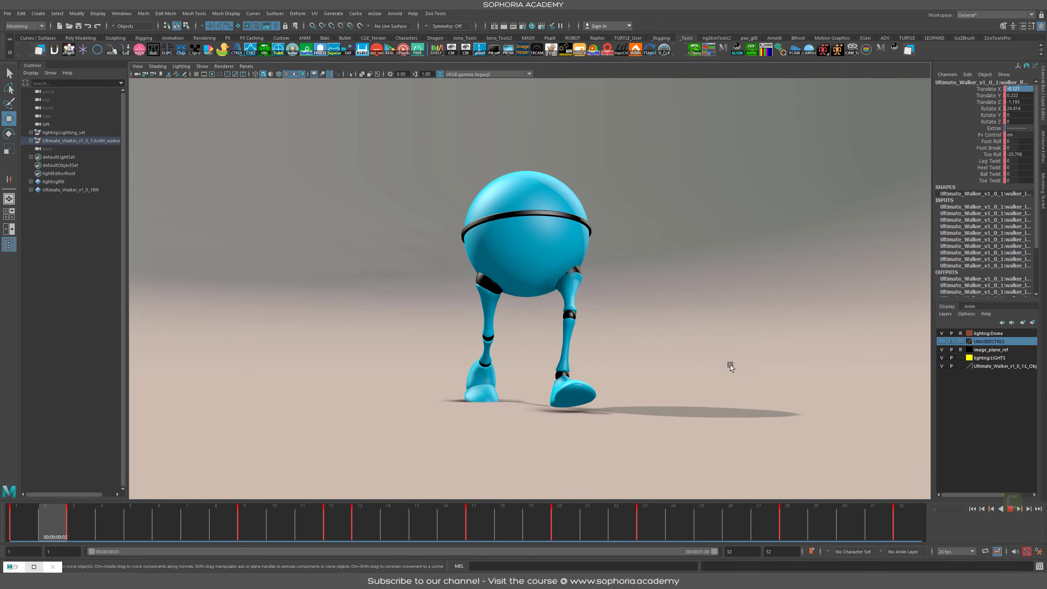